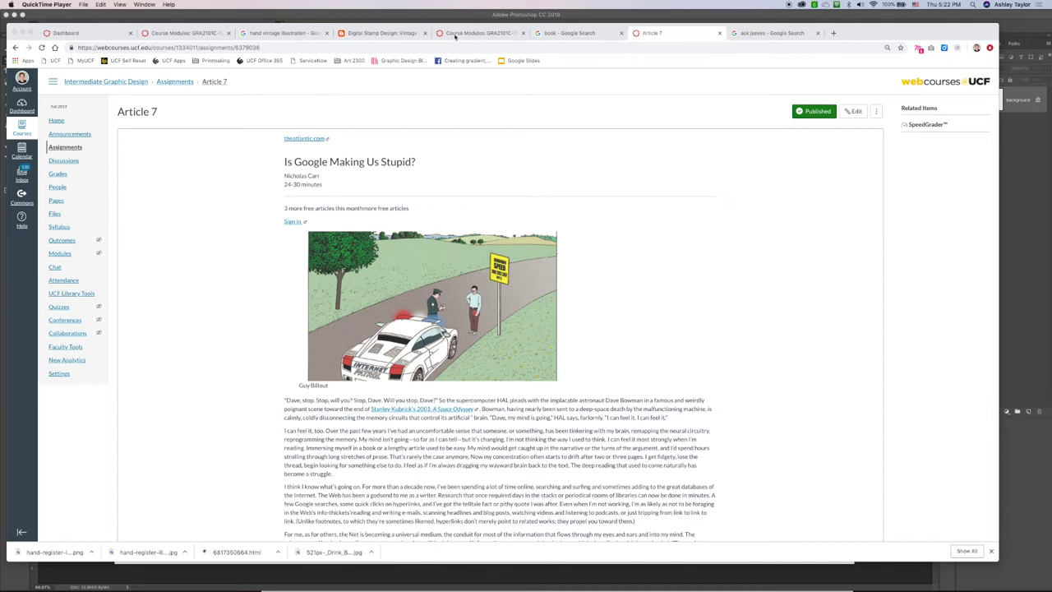
- Create a new 9 × 6 inch, 300 ppi RGB document with a white background in Photoshop, and close the blank Untitled-1 document
double_click(852, 33)
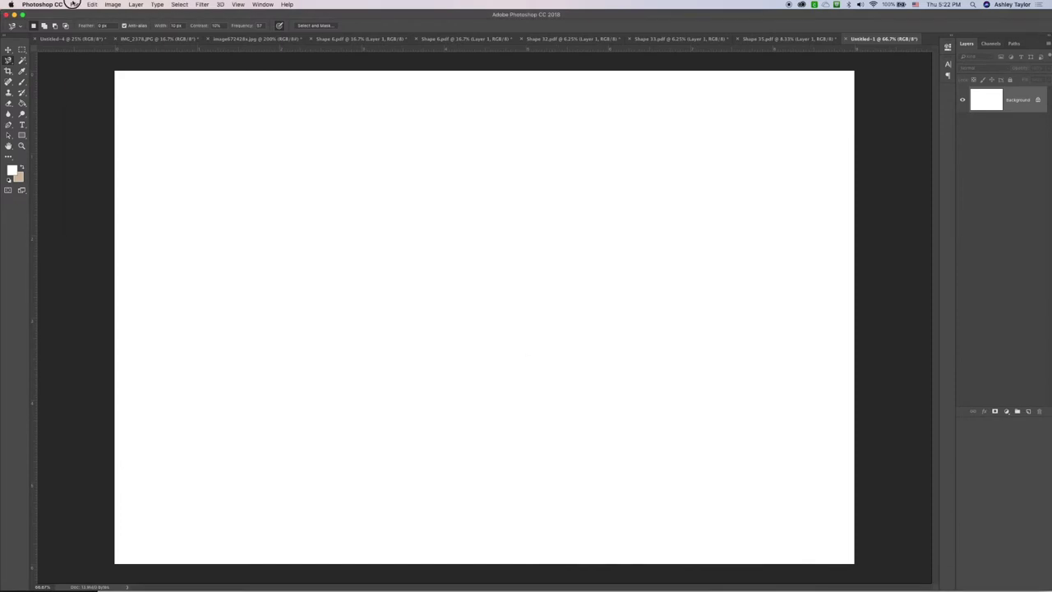
click(73, 4)
click(82, 14)
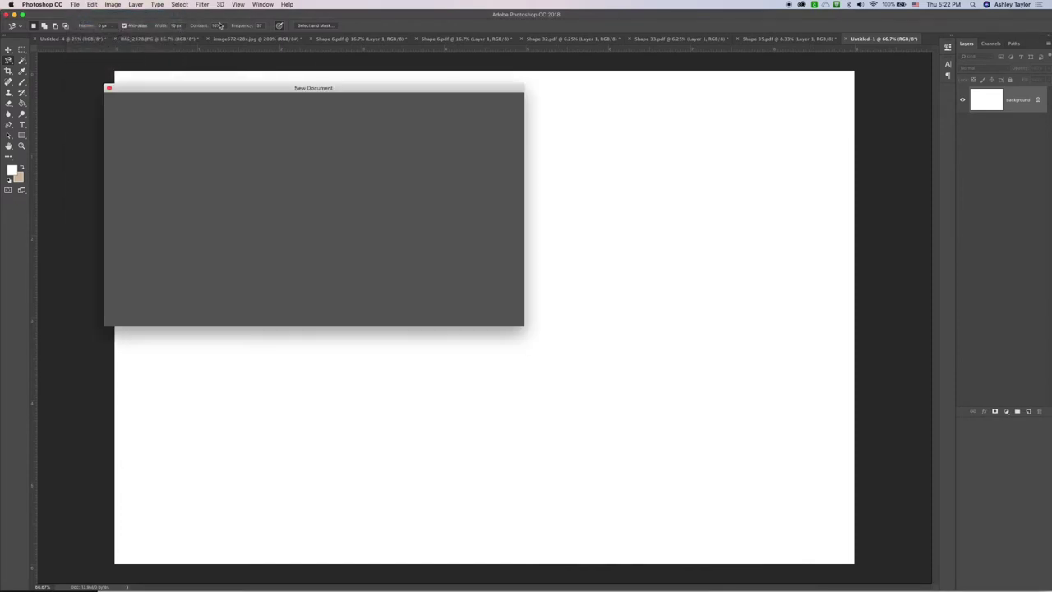
click(419, 162)
click(421, 184)
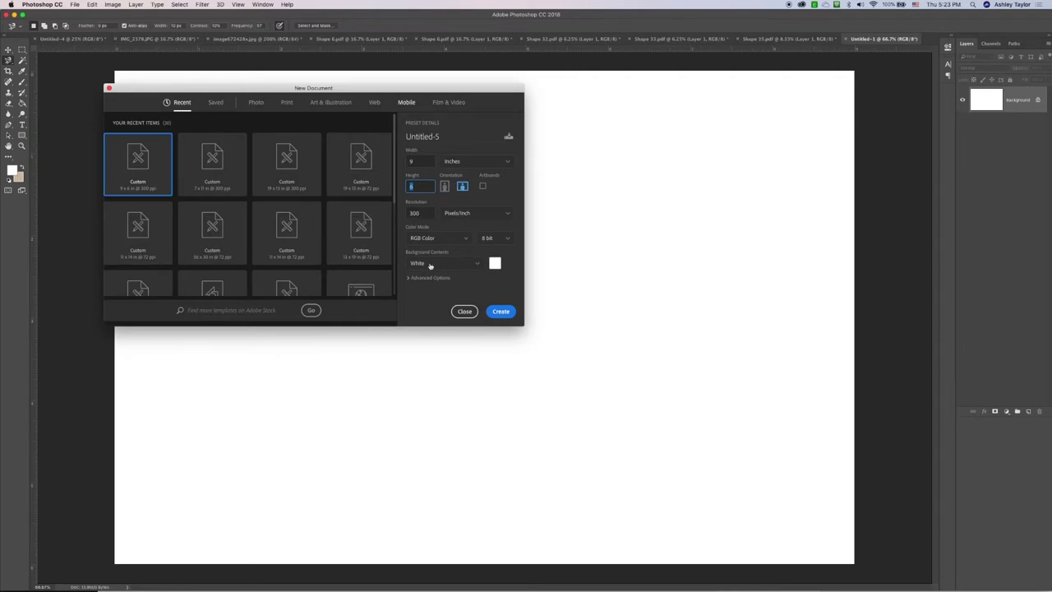
click(500, 311)
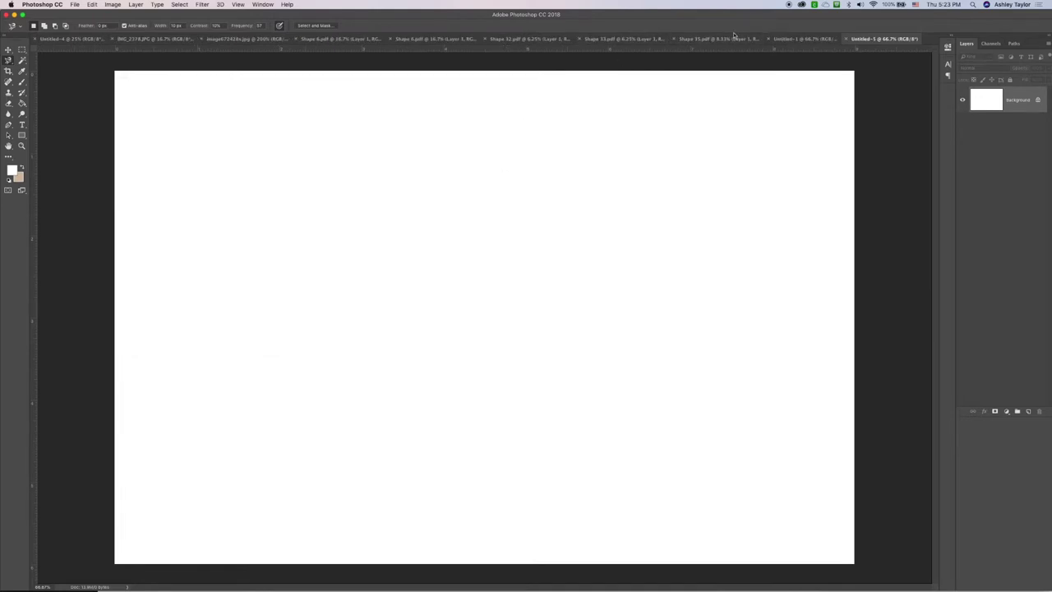
click(770, 39)
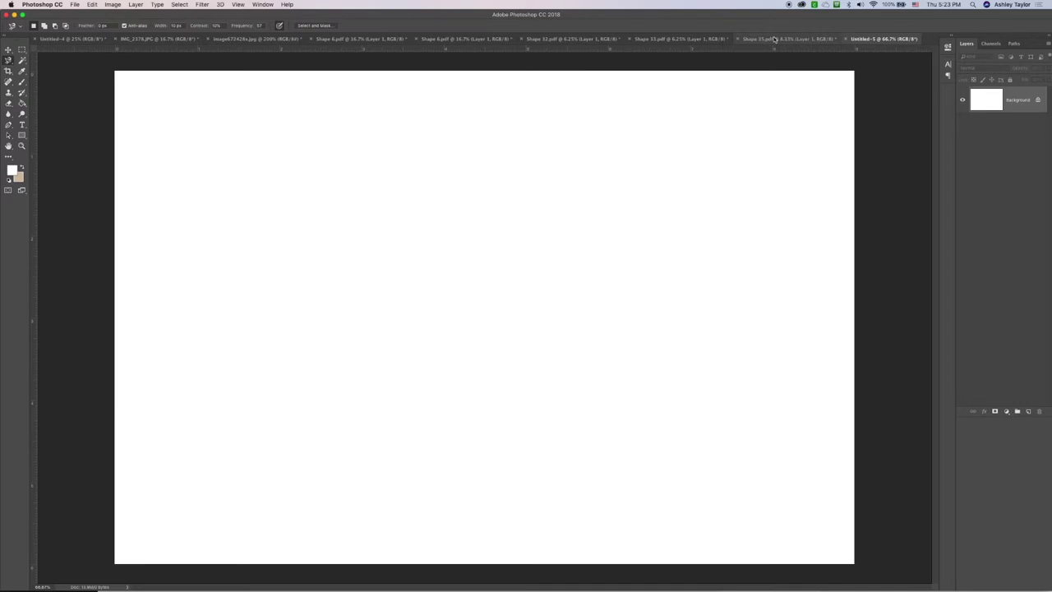
- Switch to Pages and show the Works Cited document listing the image source links
mouse_move(485, 590)
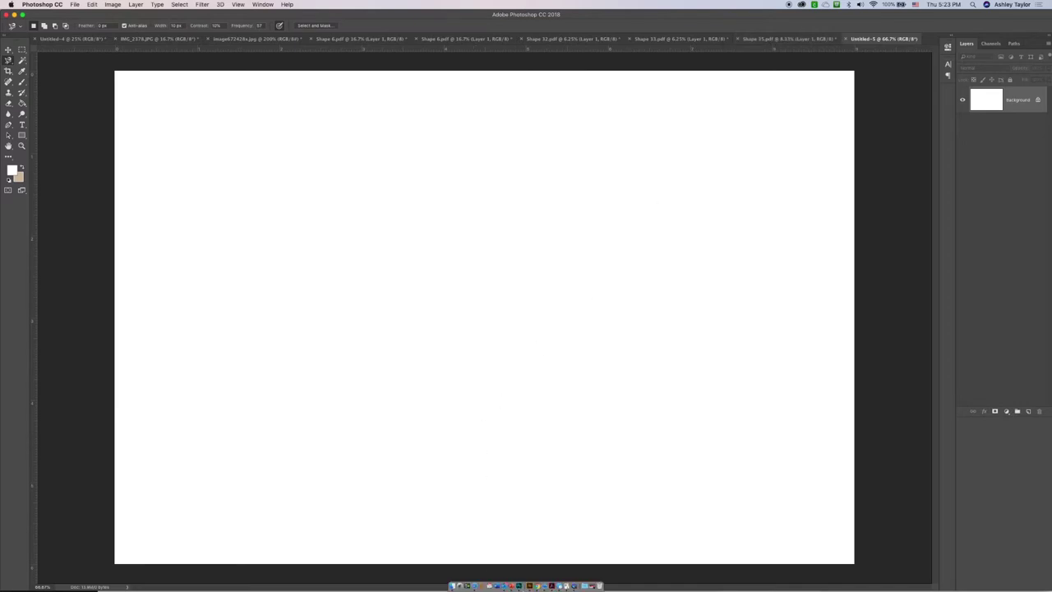
click(566, 585)
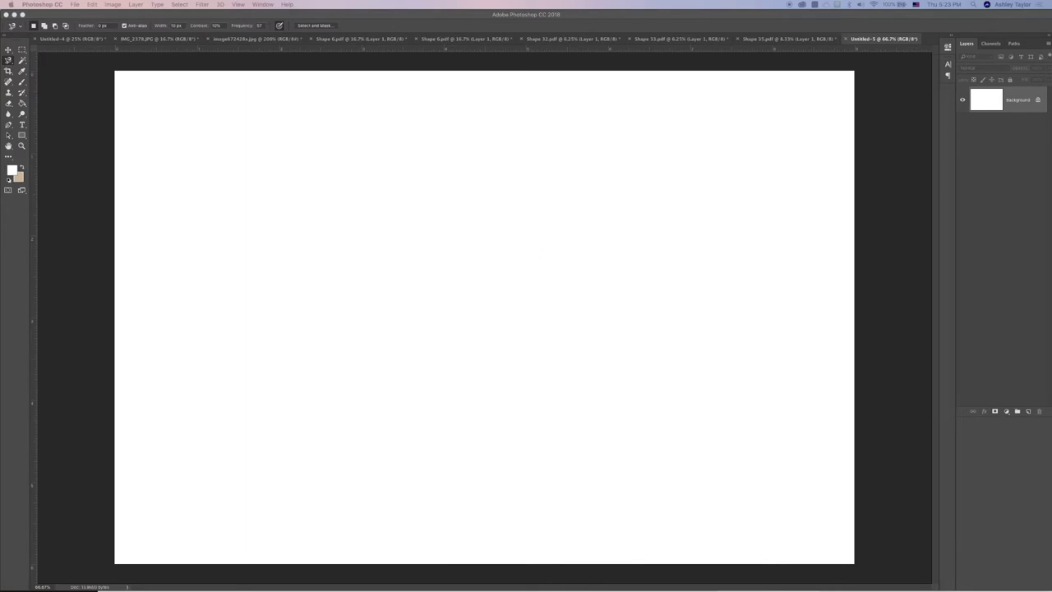
drag(394, 45, 316, 41)
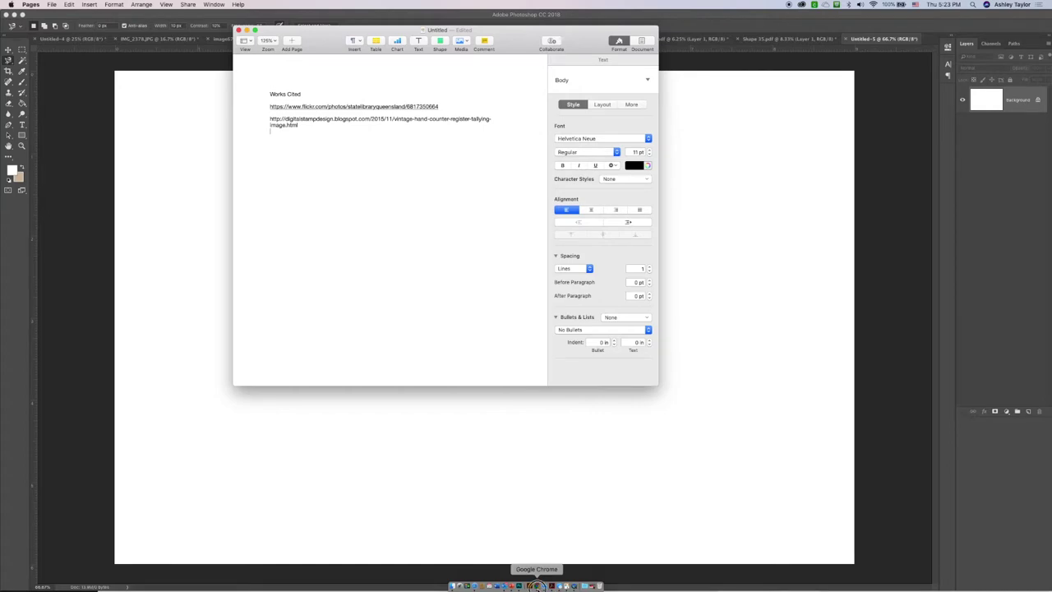
- Switch to Chrome and filter the "hand vintage illustration" image results to Large size
click(536, 584)
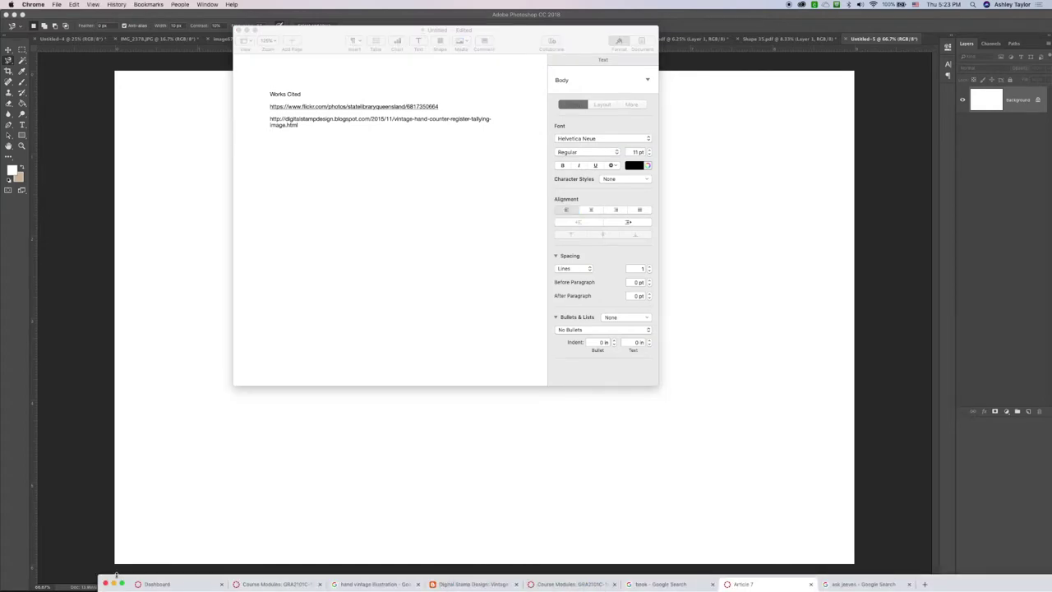
drag(116, 575, 49, 4)
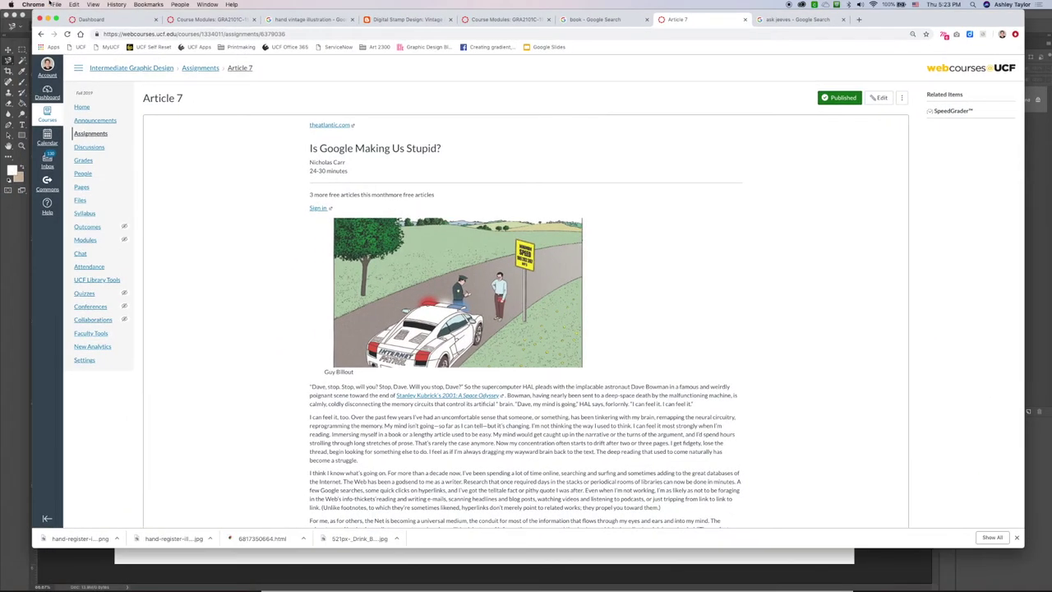
click(339, 20)
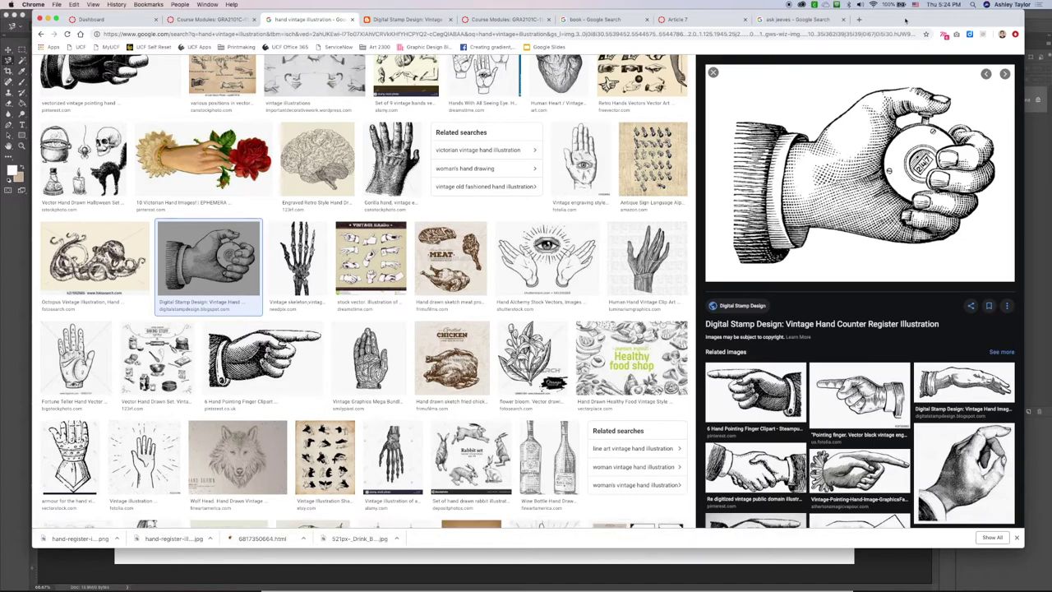
scroll(394, 97, up, 5)
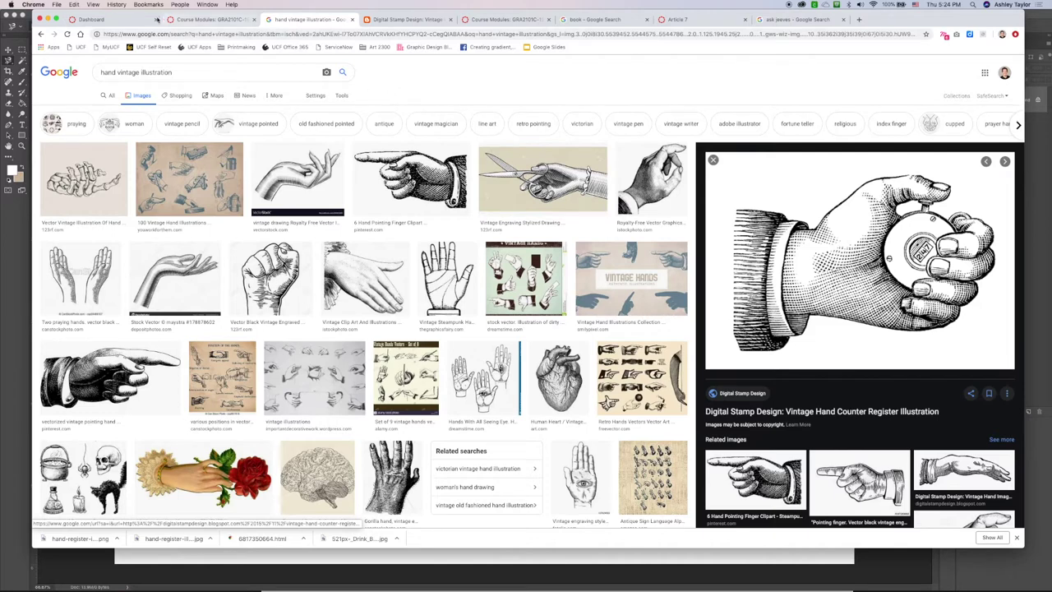
click(339, 95)
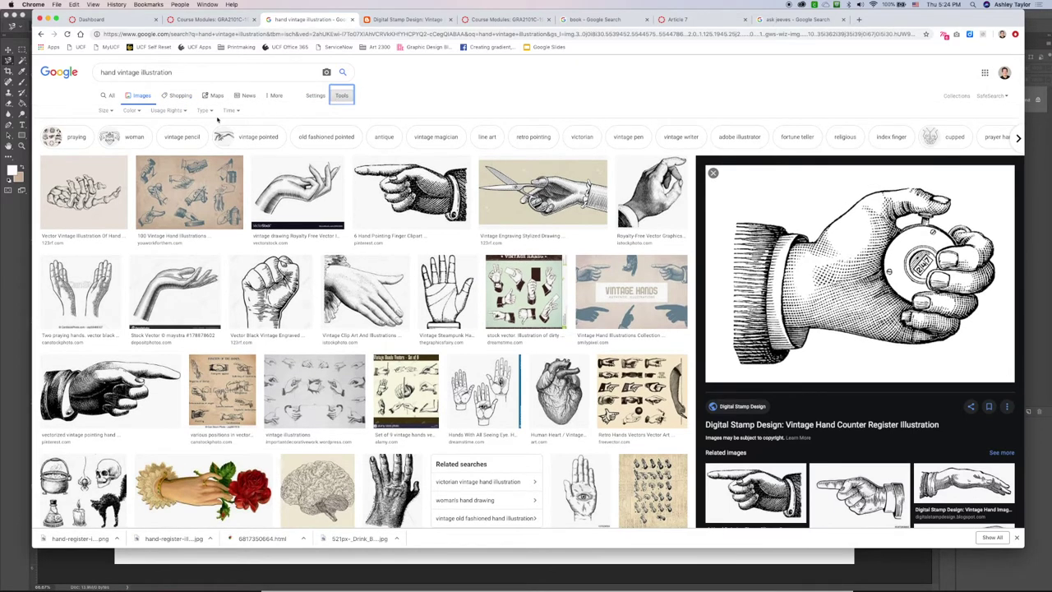
click(105, 110)
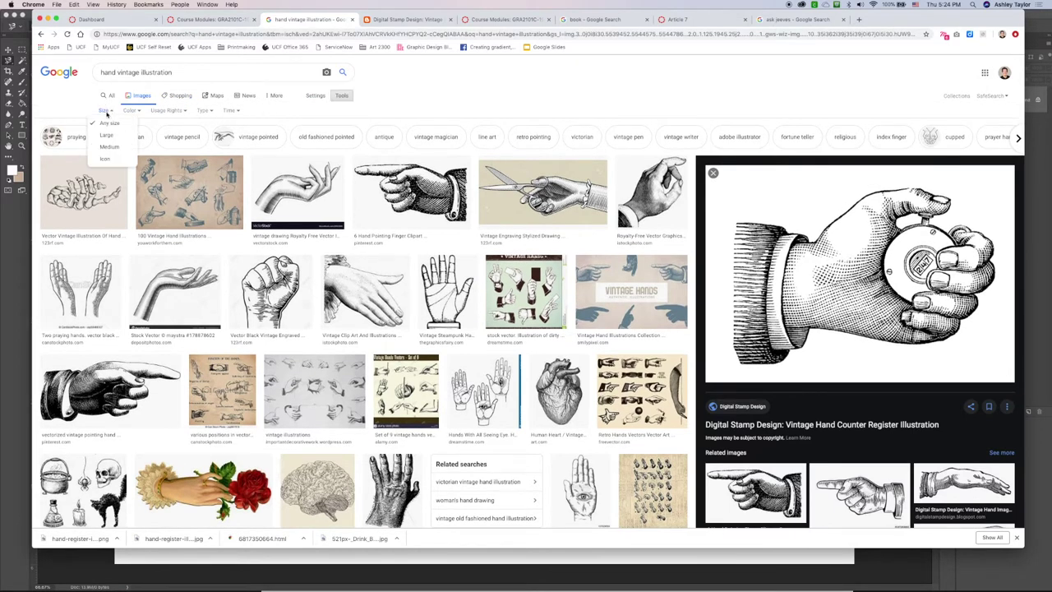
click(105, 138)
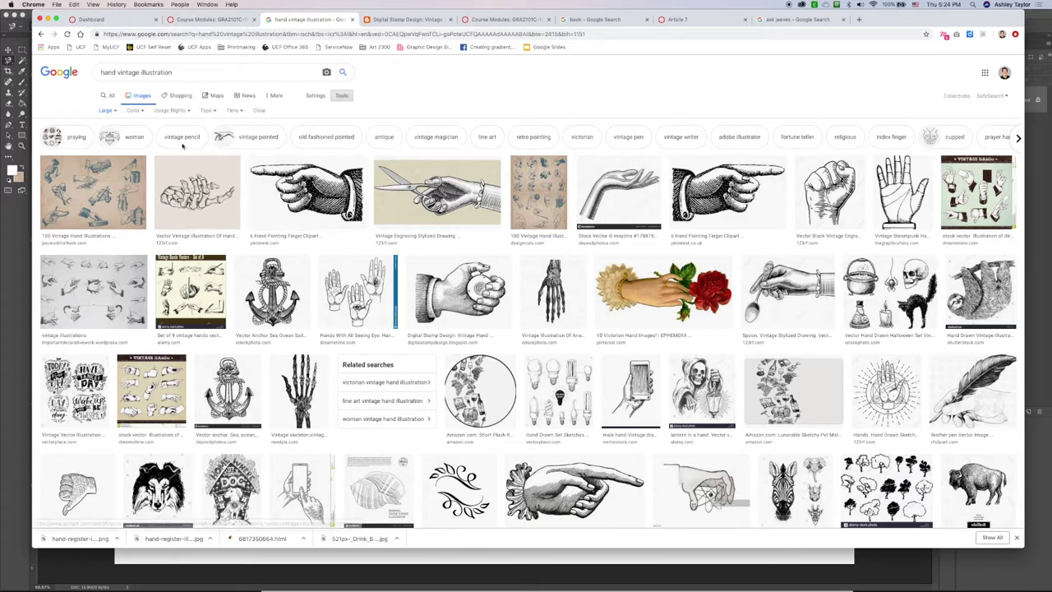
- Review the Color and Usage Rights filter options for the image results, and return to Photoshop
click(134, 110)
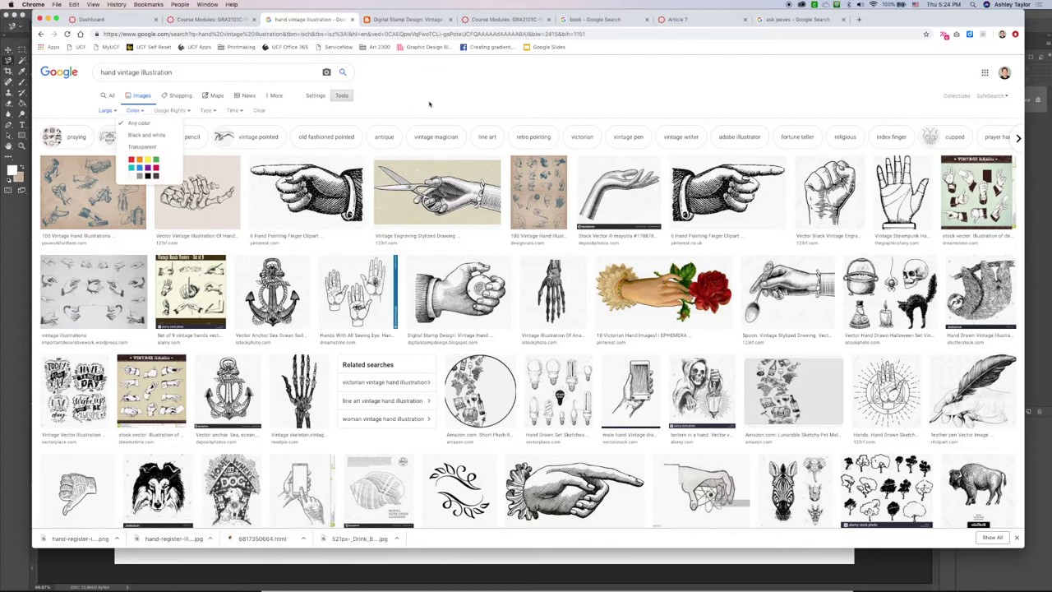
click(171, 111)
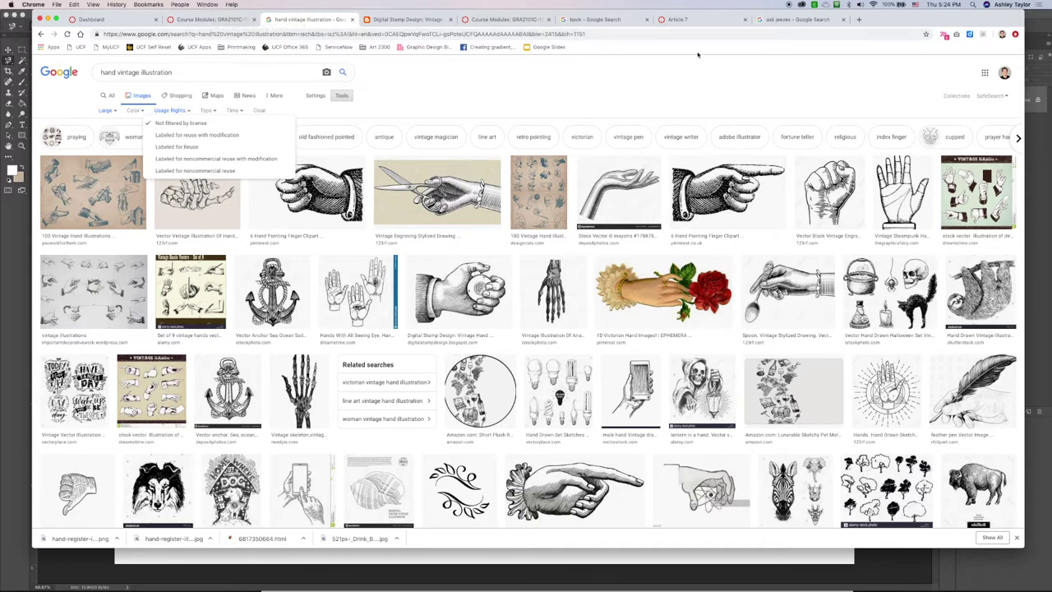
key(super+m)
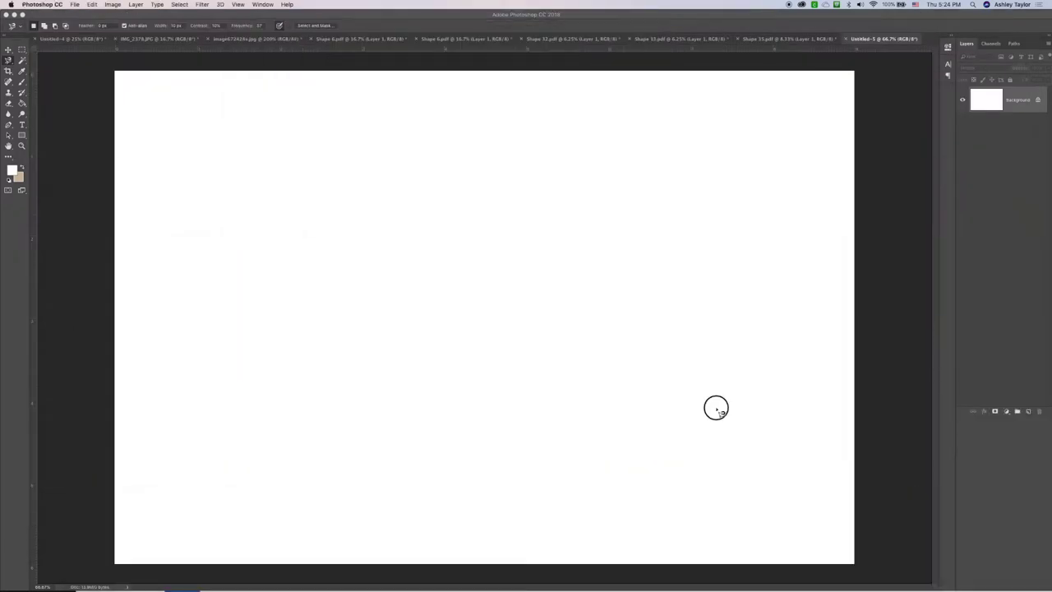
- Look through the open Untitled-4, hand-with-phone photo, Ask Jeeves and first Shape 6.pdf documents
click(102, 41)
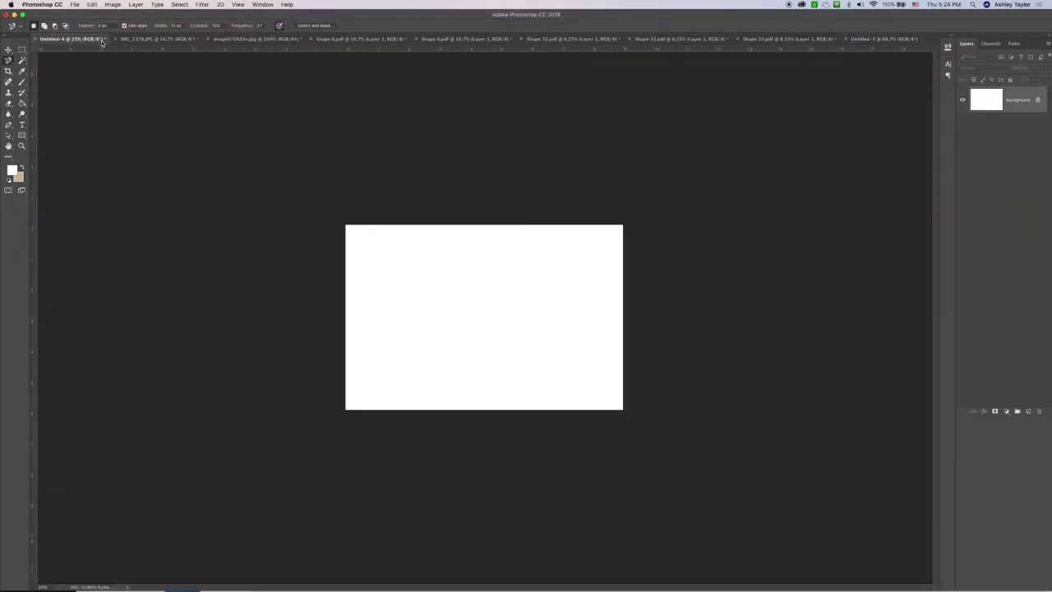
click(158, 39)
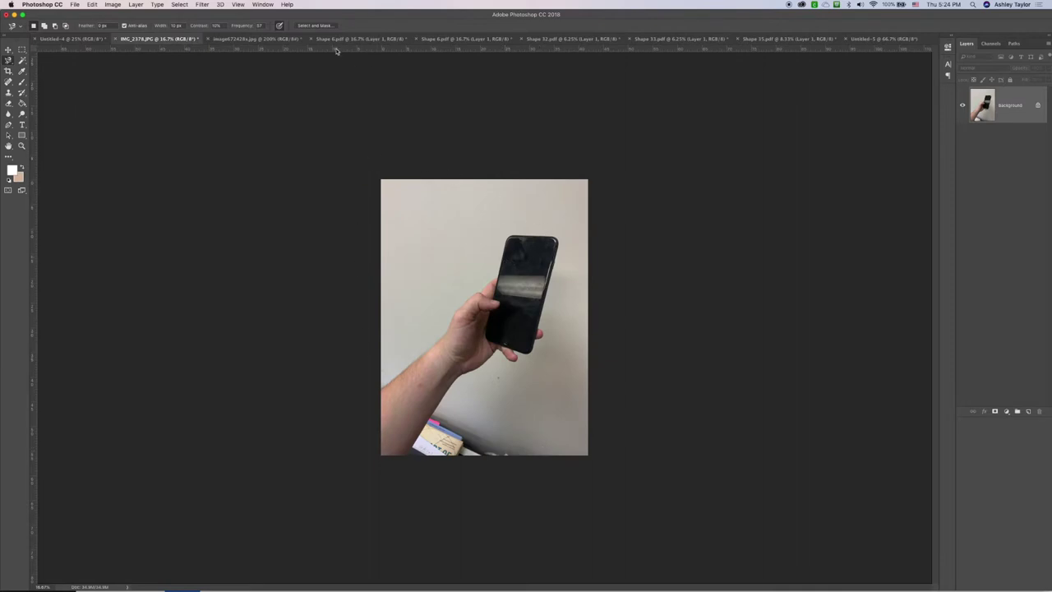
click(250, 40)
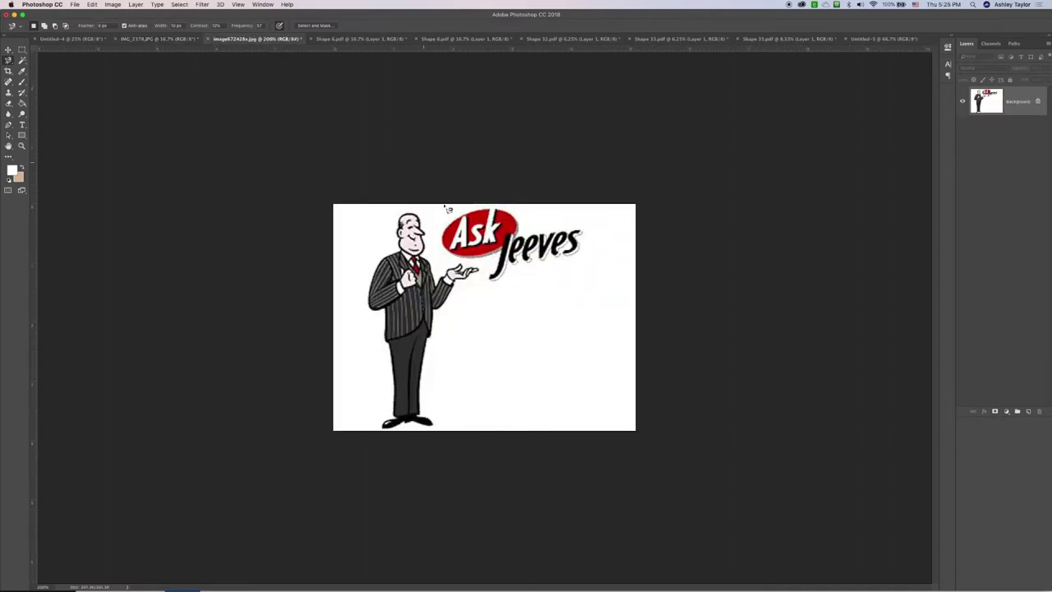
click(362, 39)
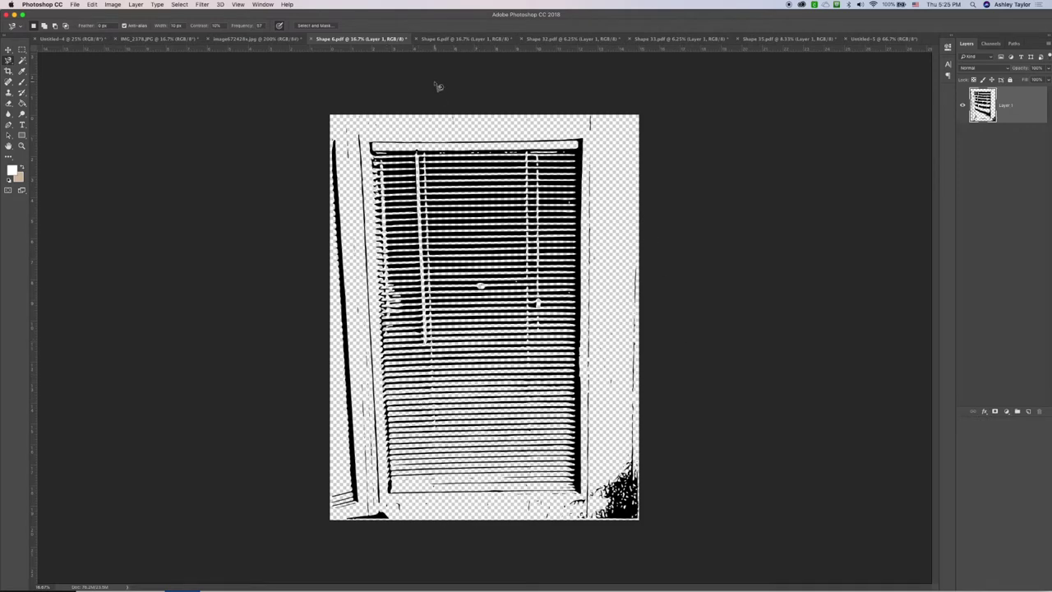
- Close the duplicate Shape 6.pdf document showing the window blinds
click(443, 39)
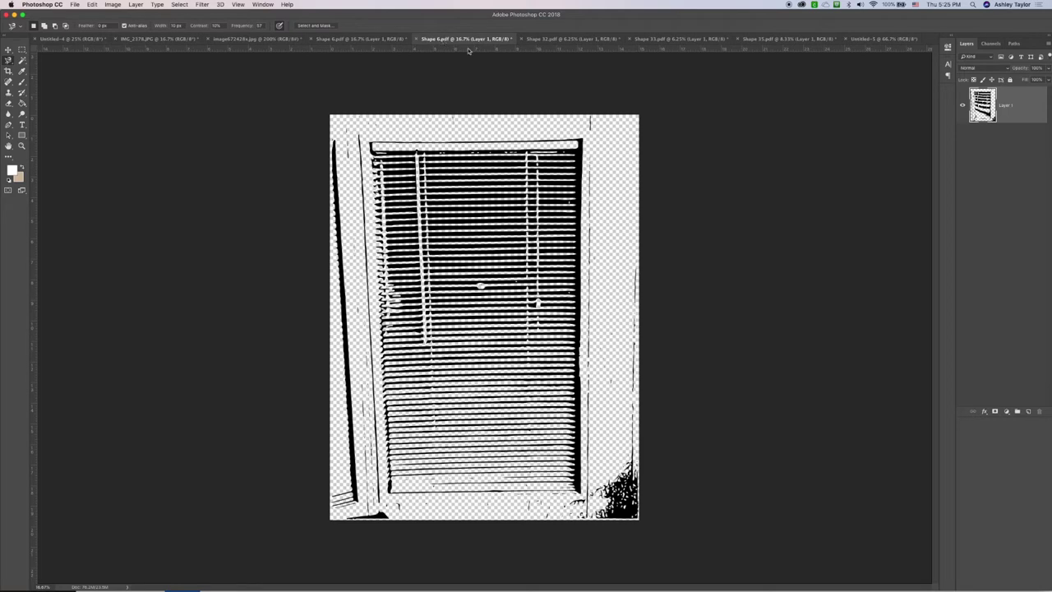
click(534, 40)
click(417, 40)
click(496, 191)
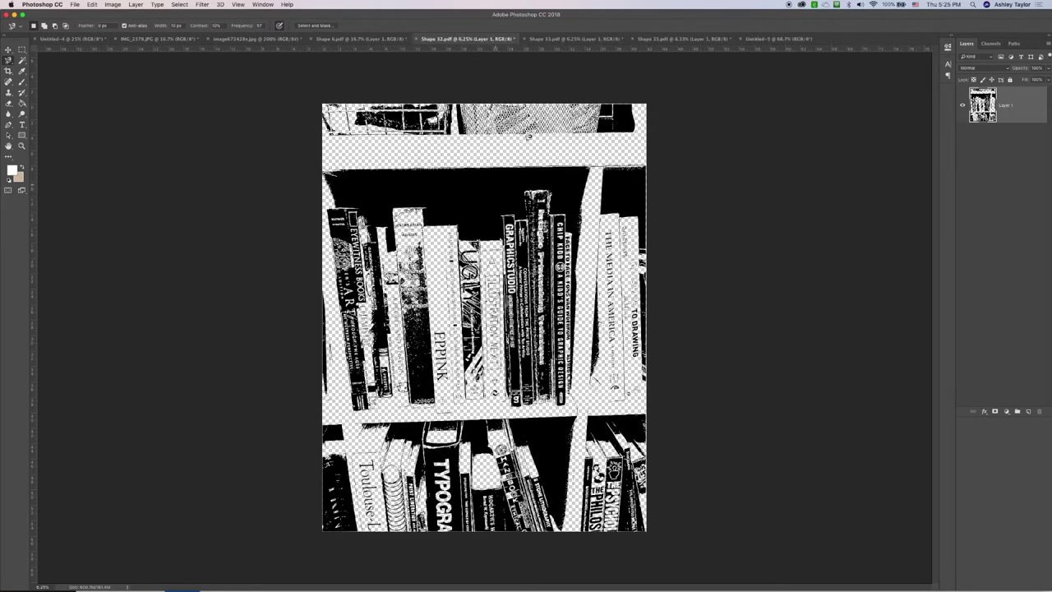
- Look through the open notebook and charging-cable images and the two blank documents, ending on Untitled-5
click(575, 39)
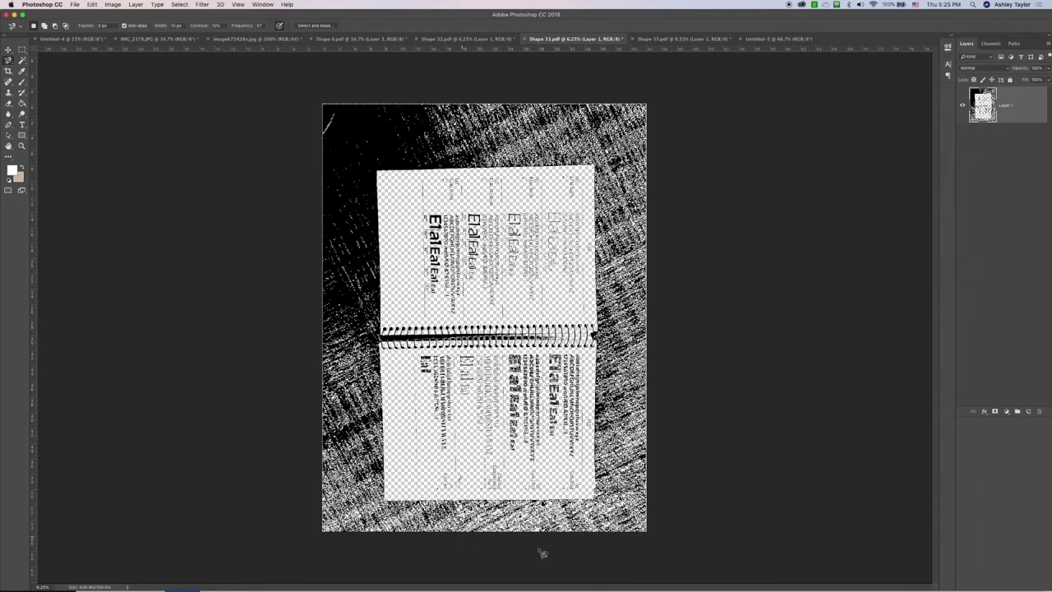
click(657, 39)
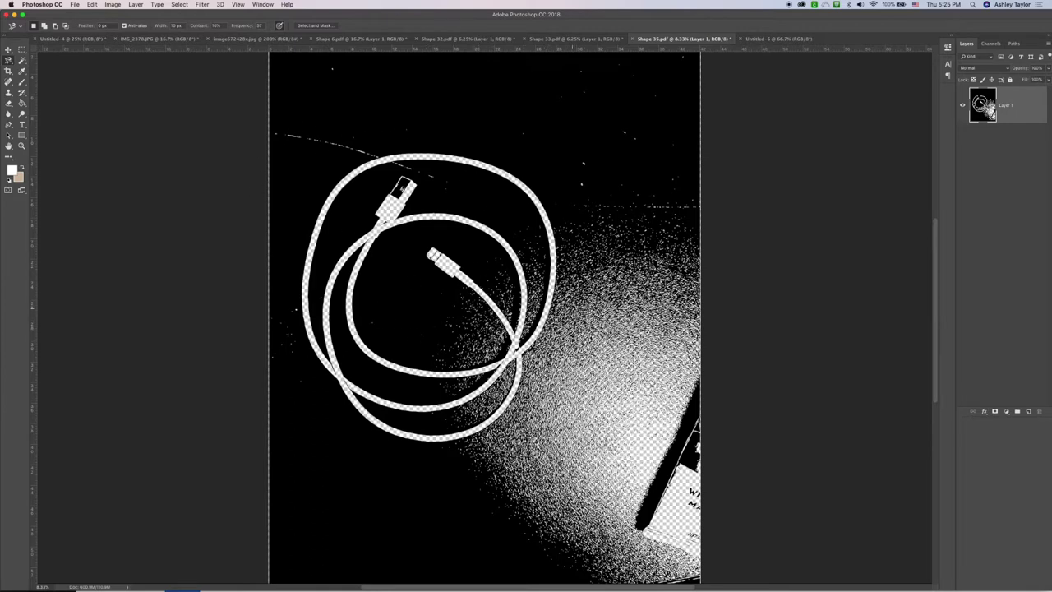
click(761, 38)
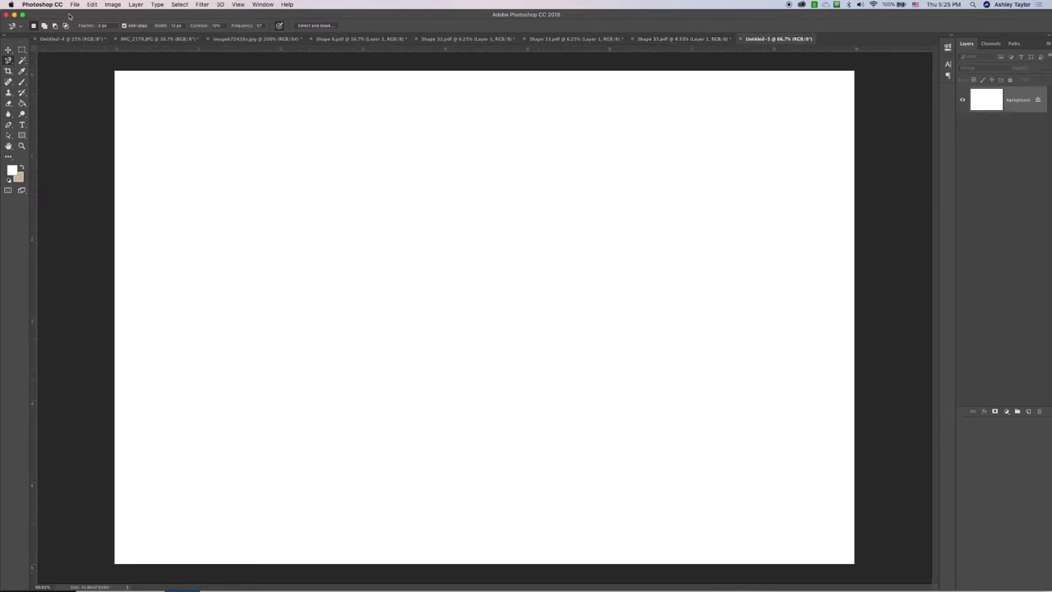
click(69, 39)
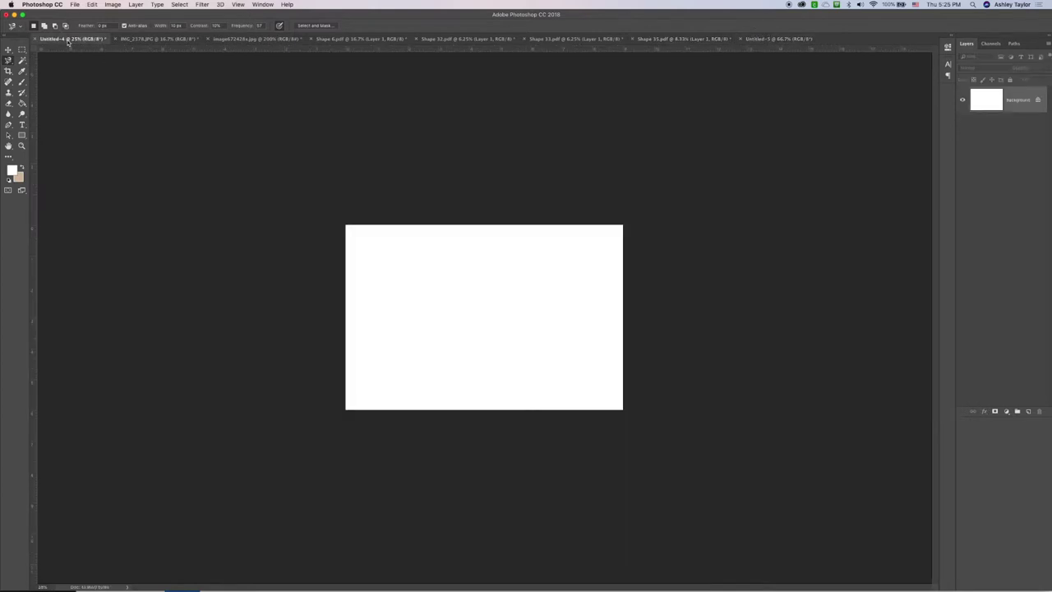
click(784, 39)
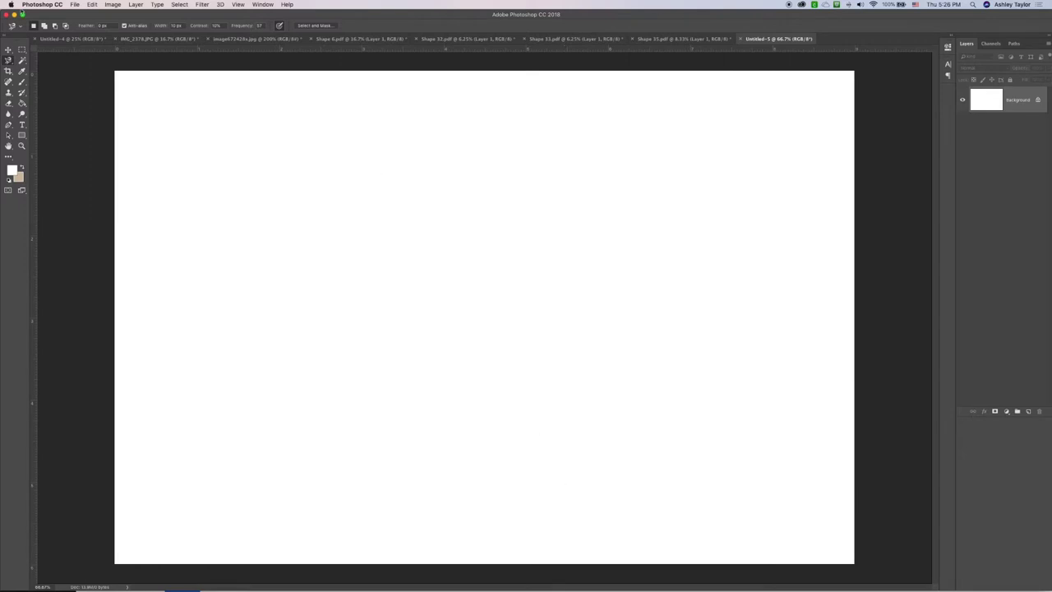
- Select the wall background around the hand and phone in IMG_2378.JPG with the Magic Wand tool
click(182, 39)
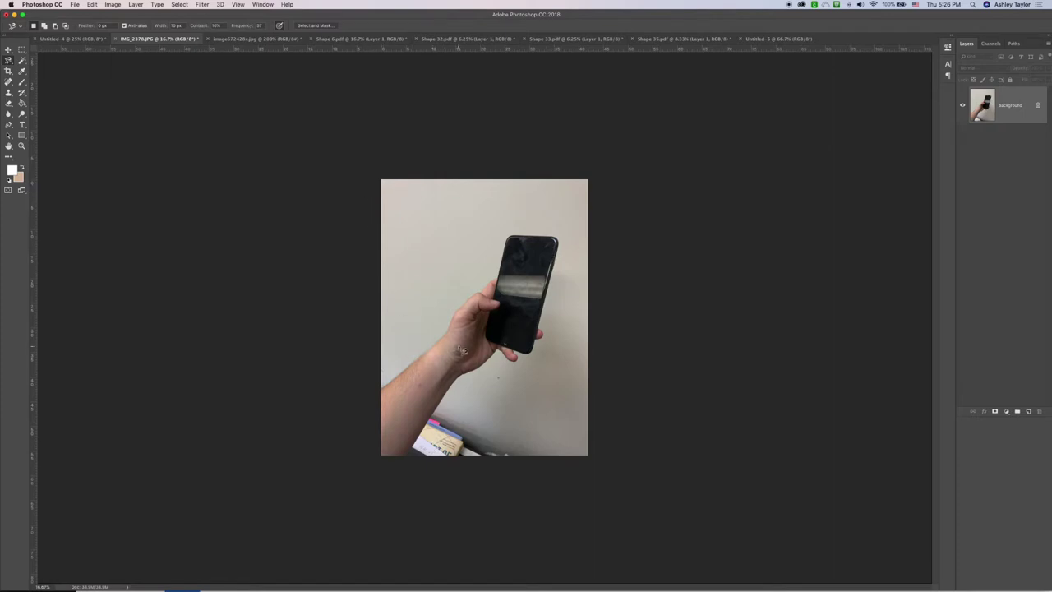
click(22, 61)
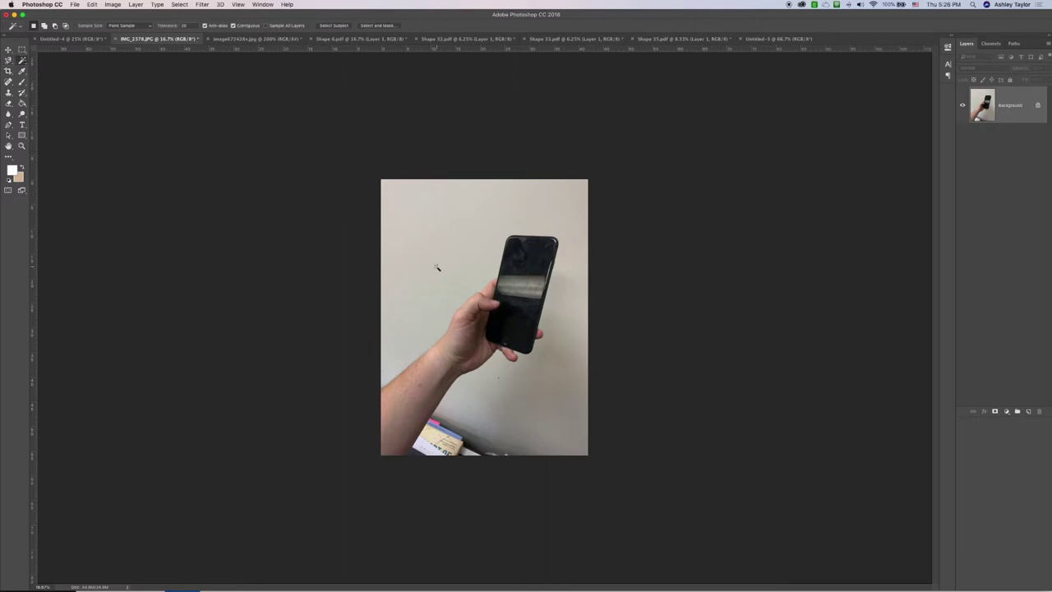
click(22, 61)
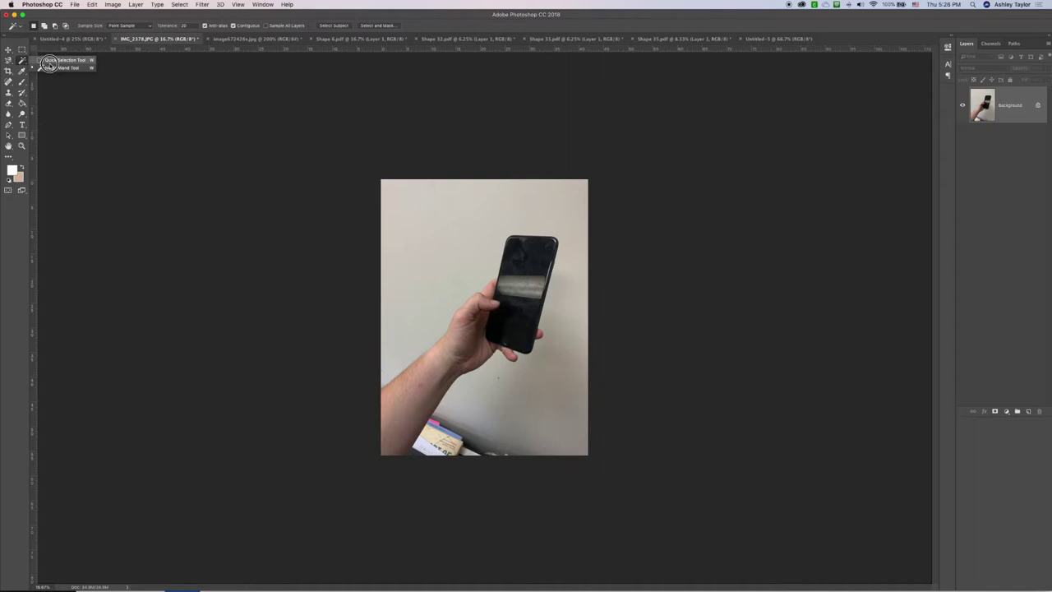
click(51, 67)
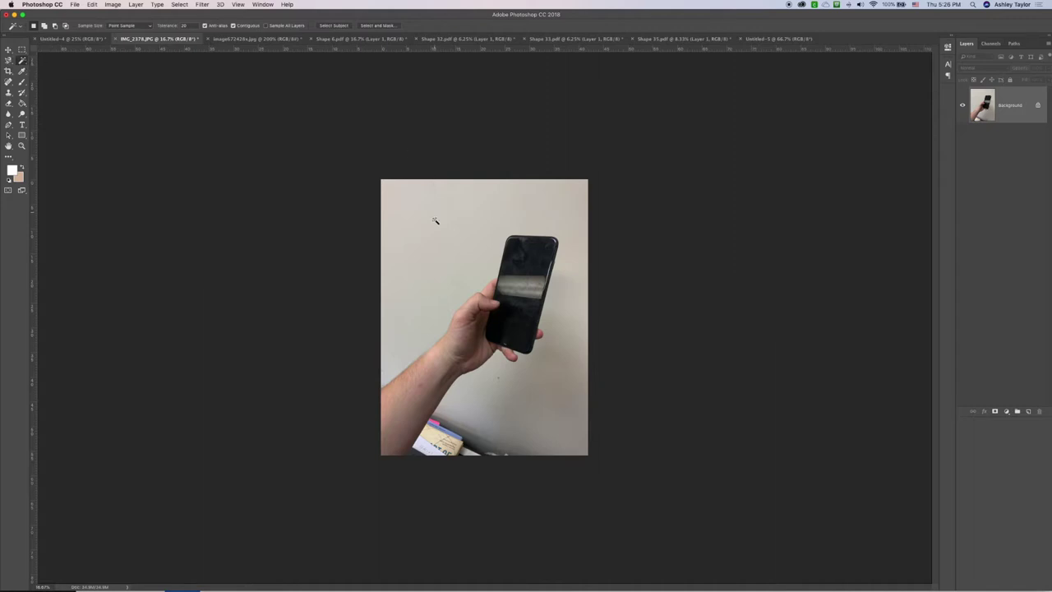
click(416, 242)
key(super+equal)
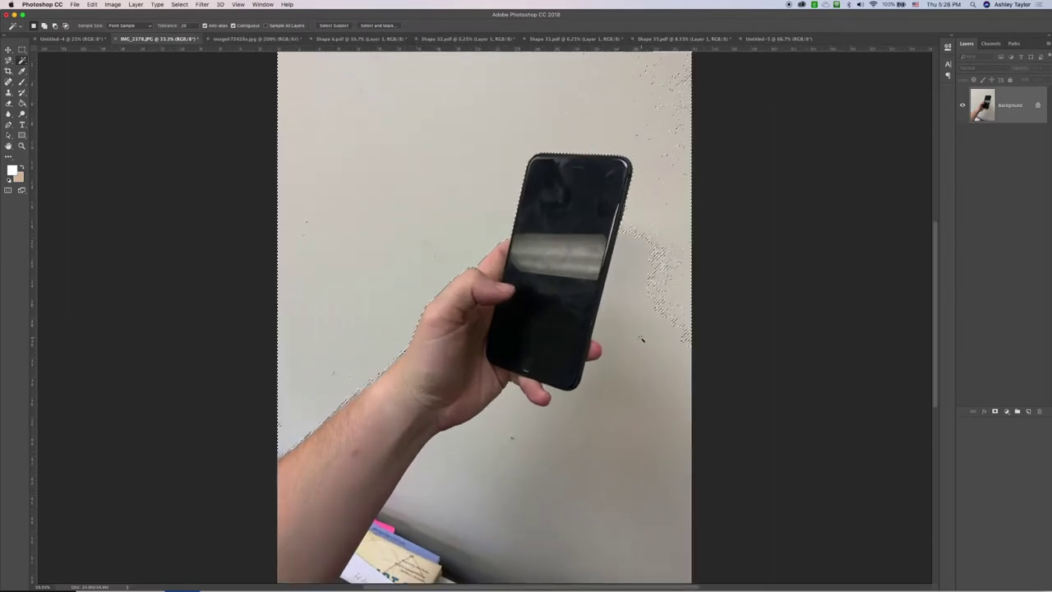
- Extend the Magic Wand selection over the rest of the shaded wall beside and below the hand and phone
click(197, 26)
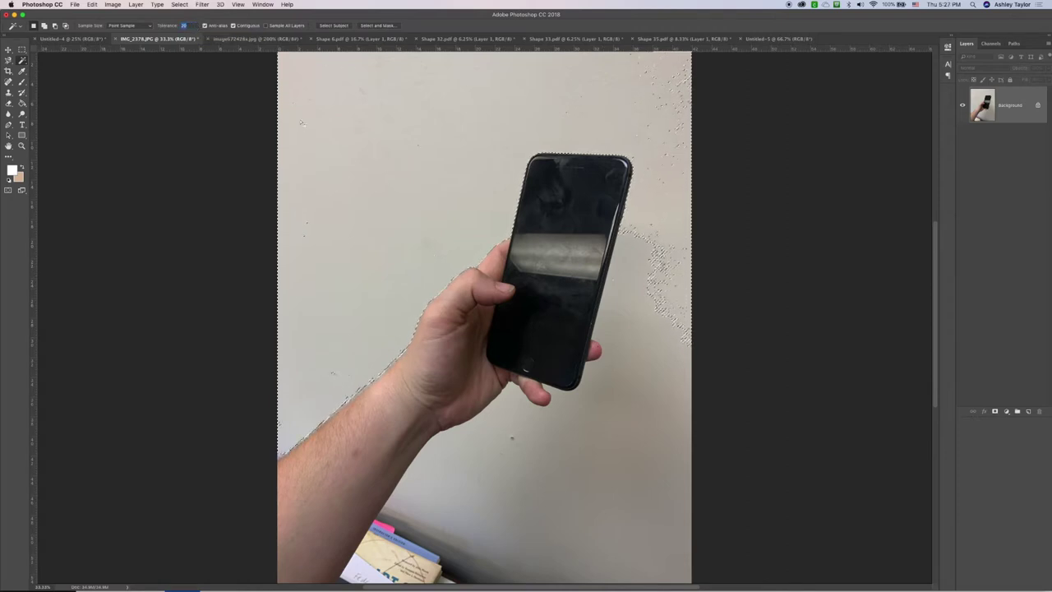
click(637, 332)
scroll(637, 332, down, 5)
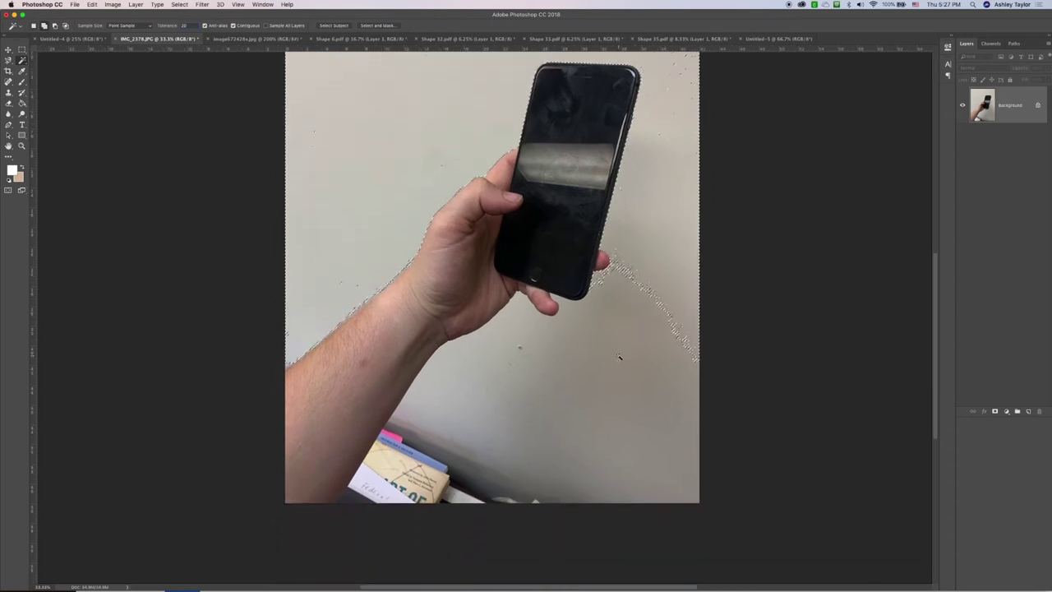
click(620, 359)
click(518, 363)
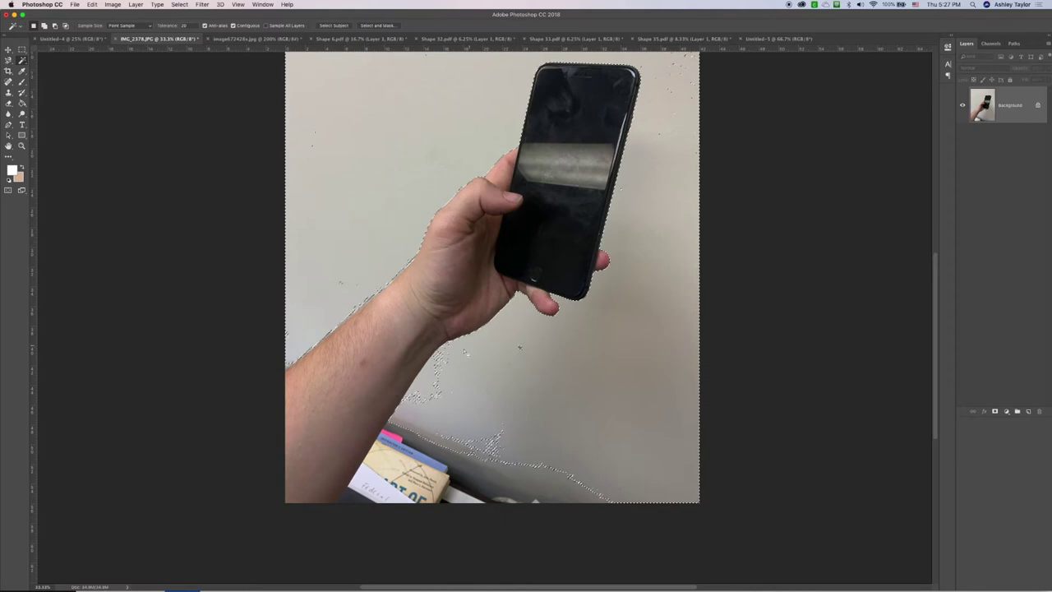
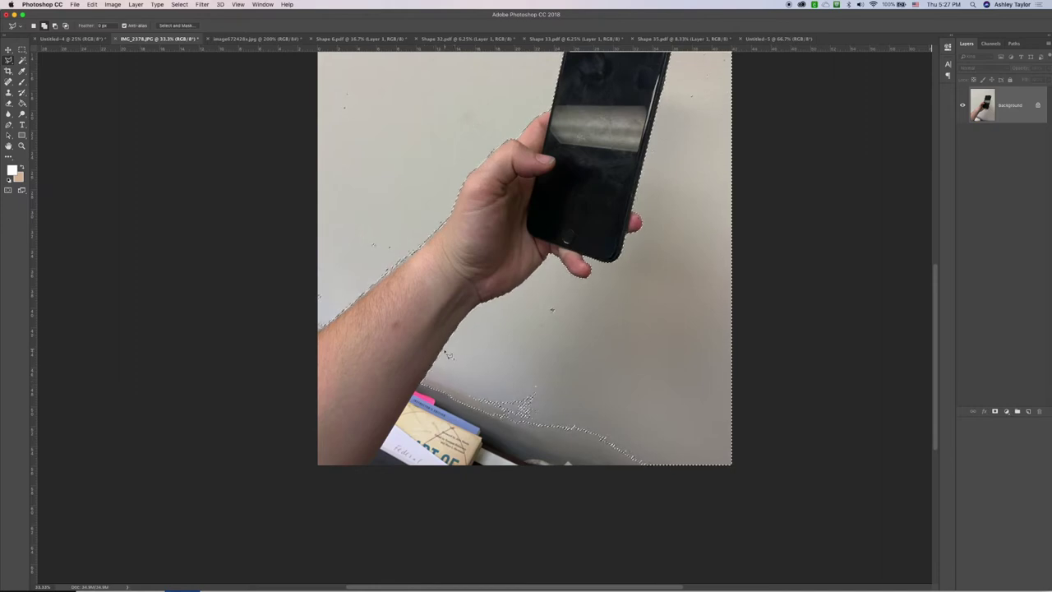
- Add the books and desk strip beside the forearm to the background selection with the Polygonal Lasso tool
click(421, 382)
click(367, 469)
click(664, 478)
click(676, 454)
double_click(533, 353)
- Invert the background selection so that it covers the arm, hand and phone instead
scroll(533, 353, up, 5)
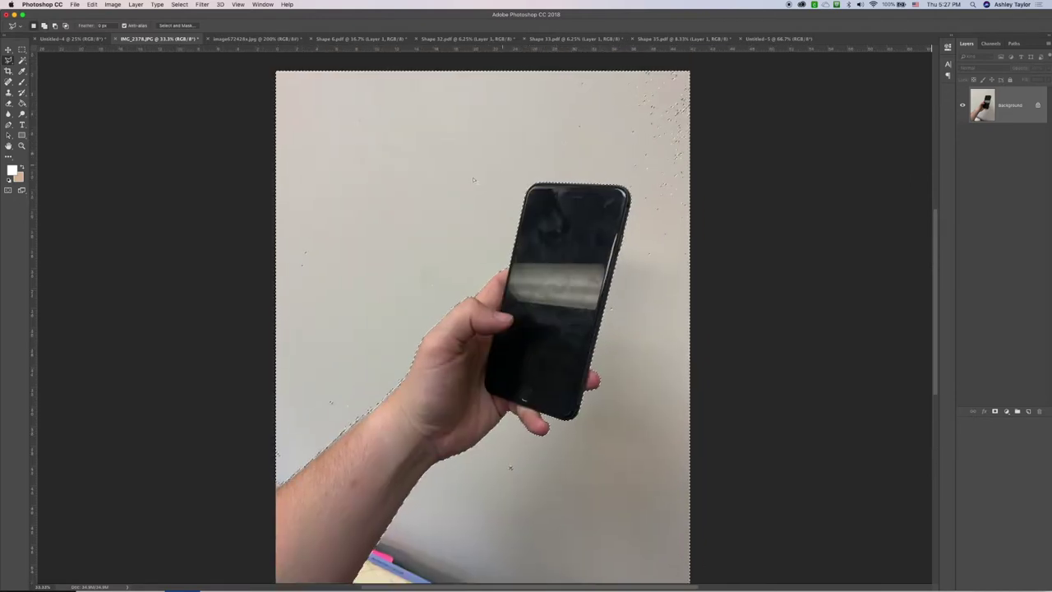
scroll(496, 171, down, 5)
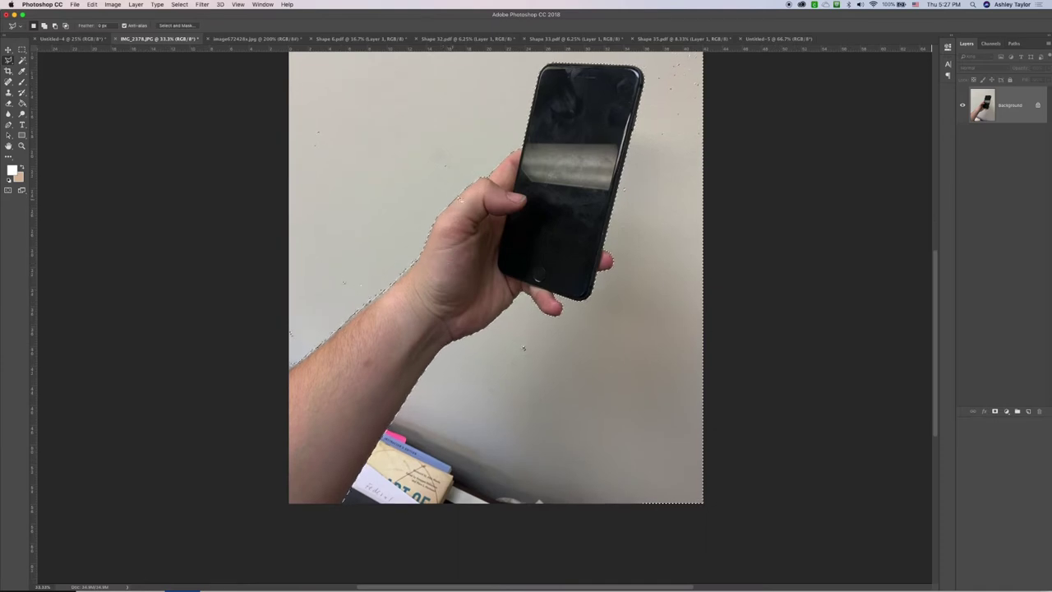
scroll(528, 142, up, 1)
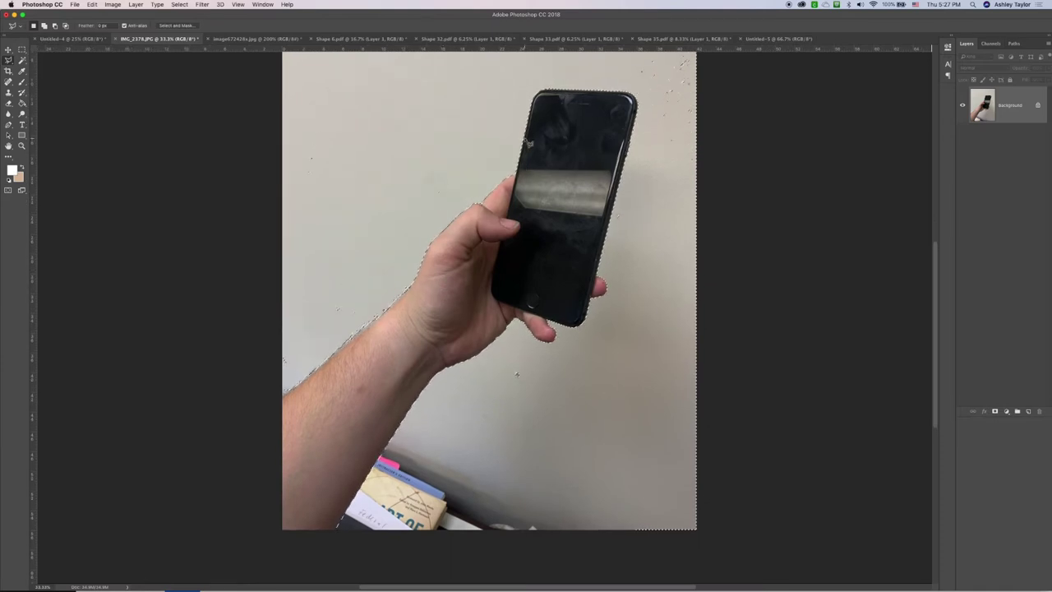
scroll(529, 142, up, 2)
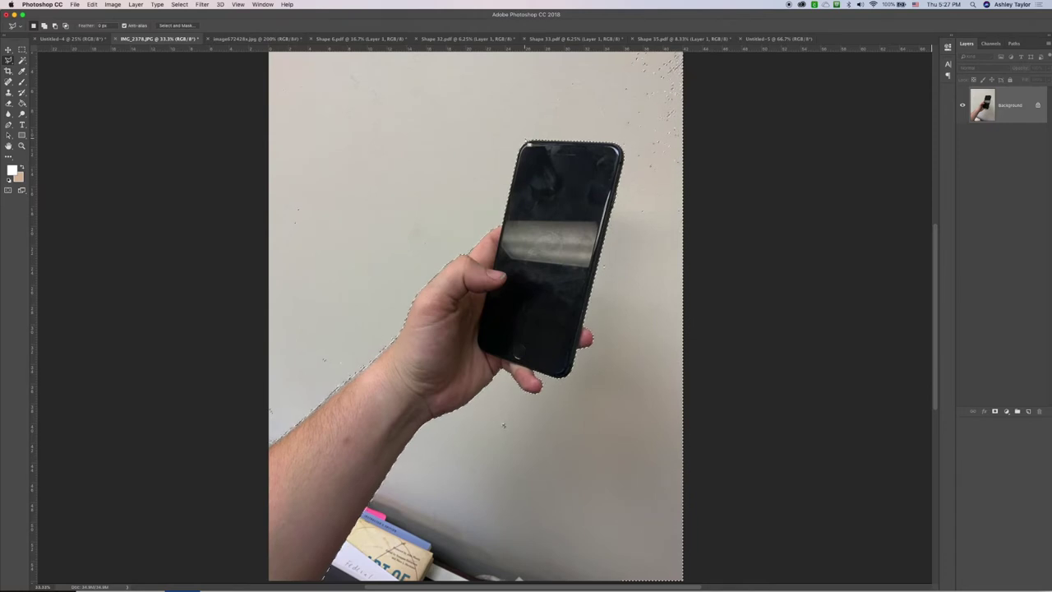
click(179, 4)
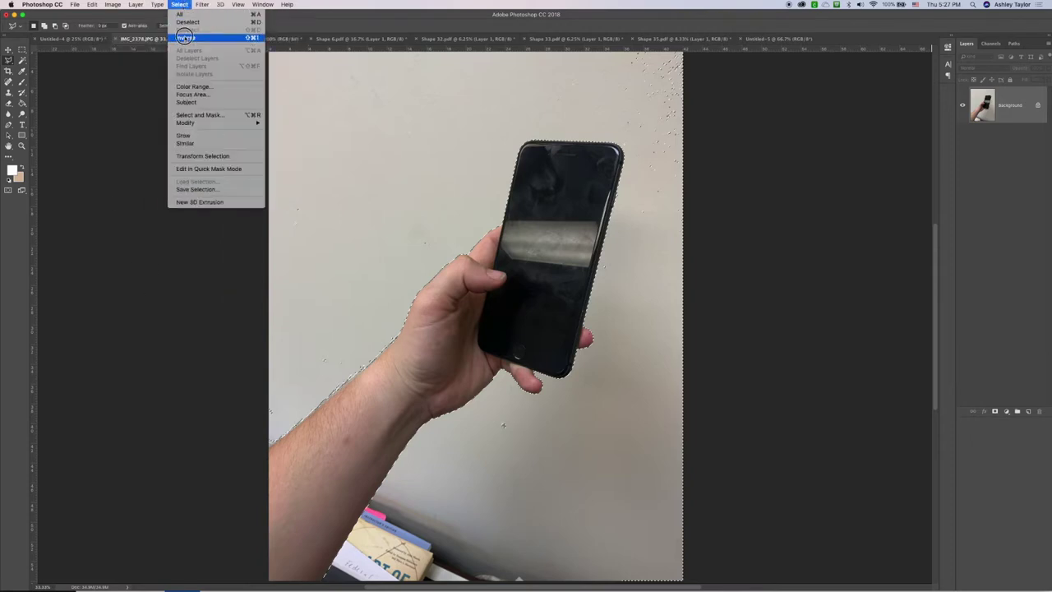
click(186, 38)
- Subtract the stray specks on the wall above and beyond the phone's outer edge from the selection with the Polygonal Lasso tool
scroll(500, 131, down, 3)
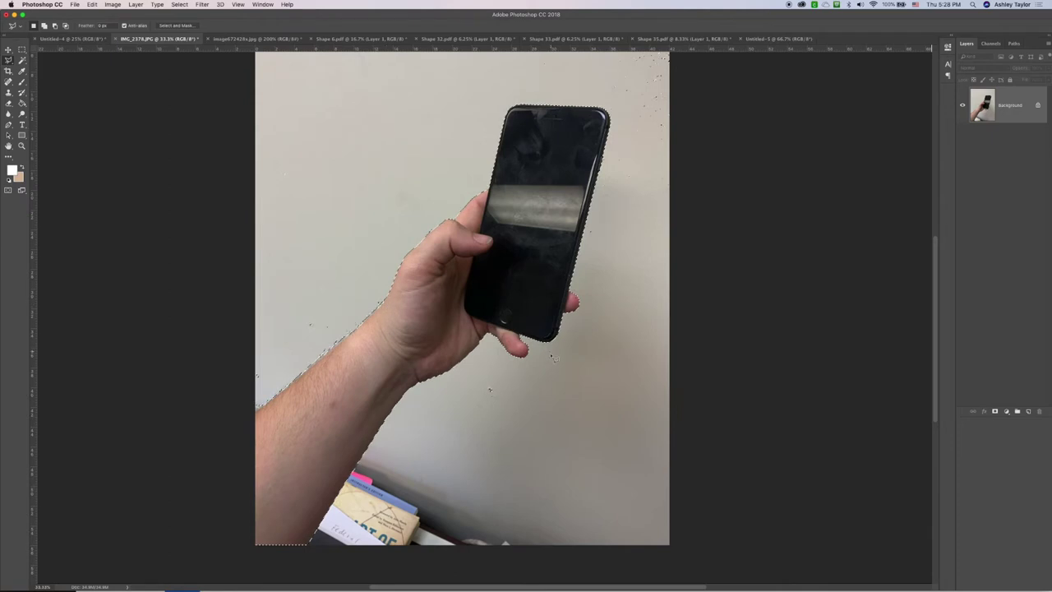
scroll(618, 118, up, 5)
scroll(617, 118, right, 2)
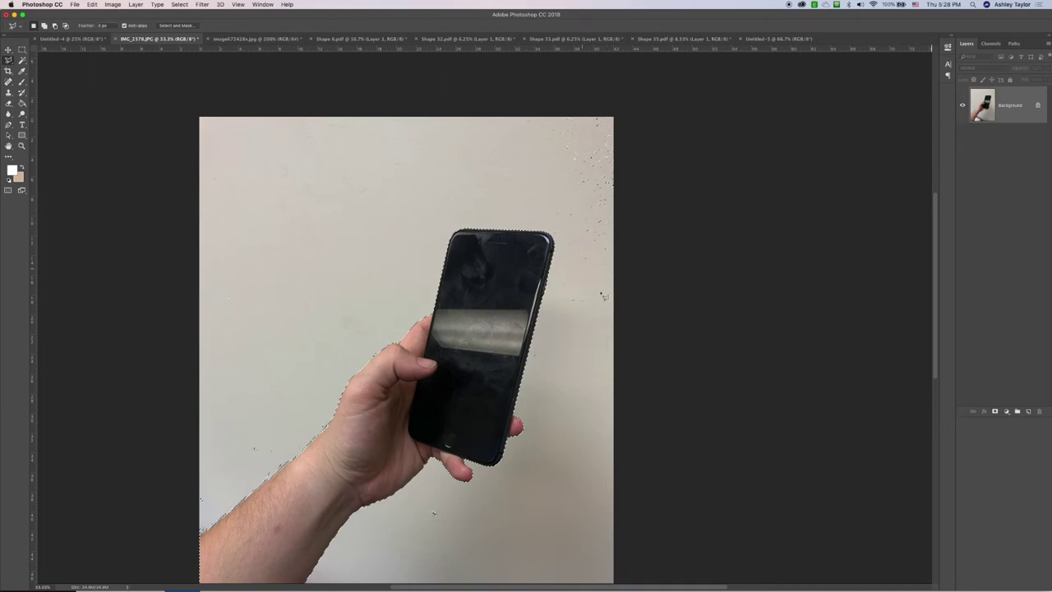
key(alt)
mouse_move(571, 327)
mouse_down()
mouse_move(651, 323)
mouse_move(650, 74)
mouse_move(501, 101)
mouse_move(493, 171)
mouse_move(457, 218)
mouse_move(499, 225)
mouse_up()
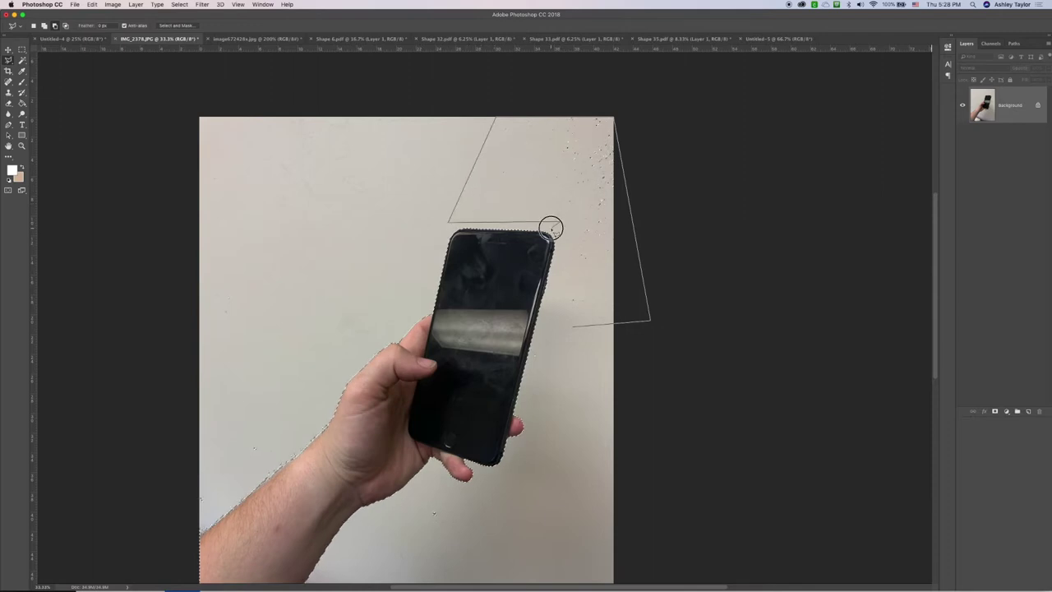
drag(574, 293, 561, 294)
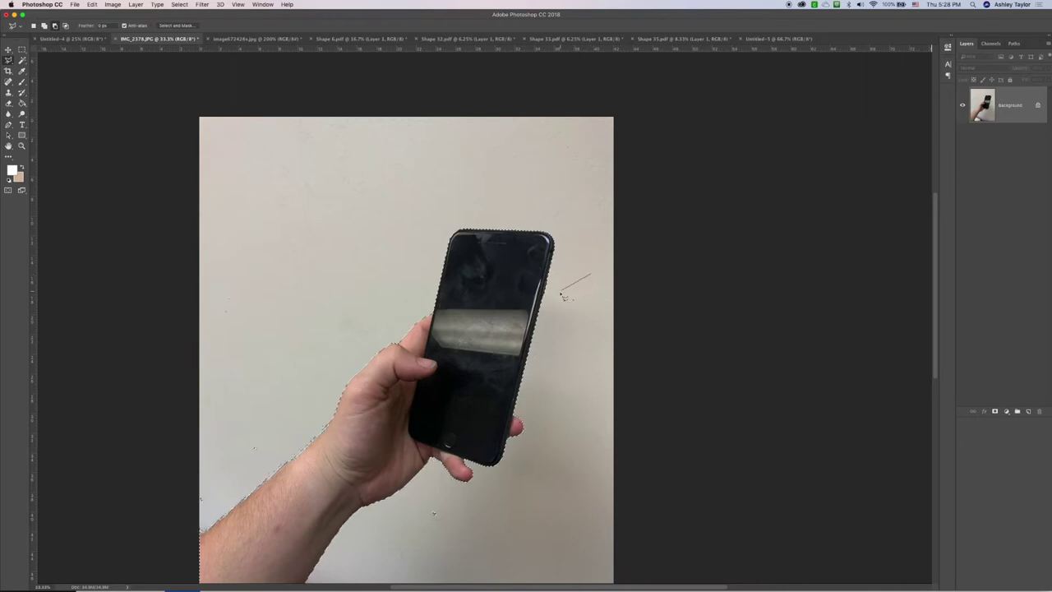
mouse_move(533, 367)
mouse_down()
mouse_move(531, 356)
mouse_move(584, 391)
mouse_move(598, 252)
mouse_up()
- Subtract the remaining stray specks on the wall below the hand and above the forearm from the selection
scroll(559, 247, down, 10)
scroll(558, 247, left, 3)
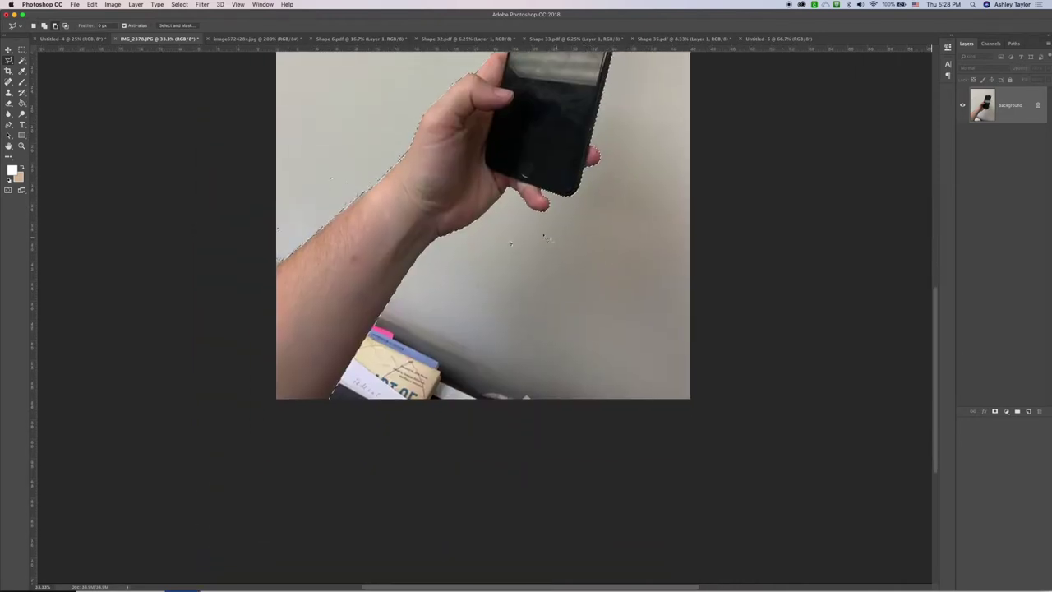
mouse_move(499, 232)
mouse_down()
mouse_move(500, 285)
mouse_move(508, 234)
mouse_up()
scroll(541, 245, up, 3)
scroll(541, 245, left, 1)
mouse_move(373, 223)
mouse_down()
mouse_move(343, 251)
mouse_move(366, 280)
mouse_move(383, 225)
mouse_up()
scroll(387, 227, up, 5)
scroll(386, 227, right, 2)
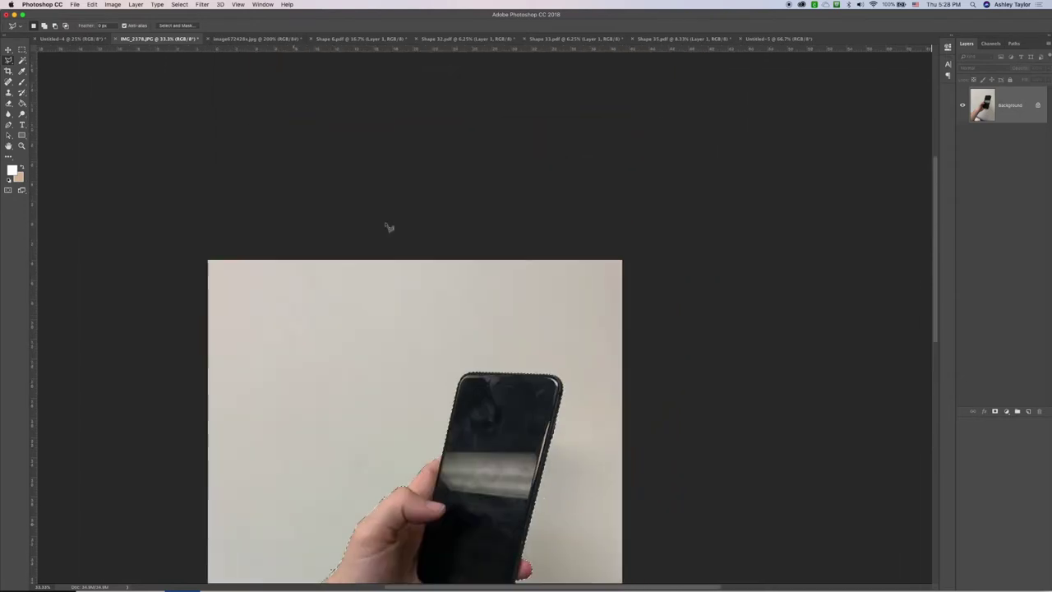
scroll(387, 227, down, 4)
scroll(387, 227, left, 1)
scroll(388, 226, down, 4)
scroll(388, 227, right, 1)
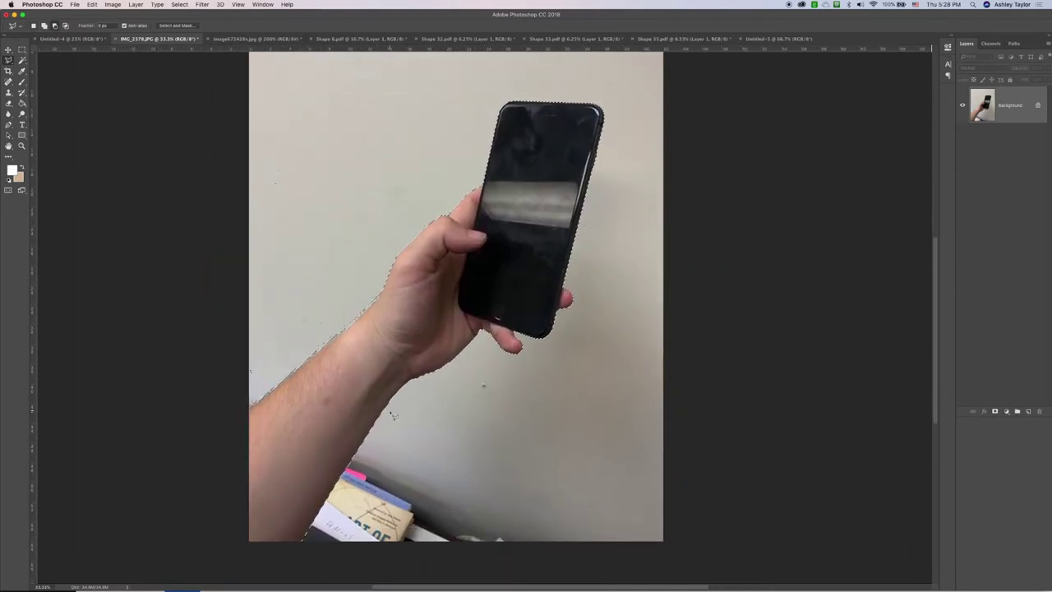
click(395, 468)
click(281, 282)
click(220, 331)
click(217, 552)
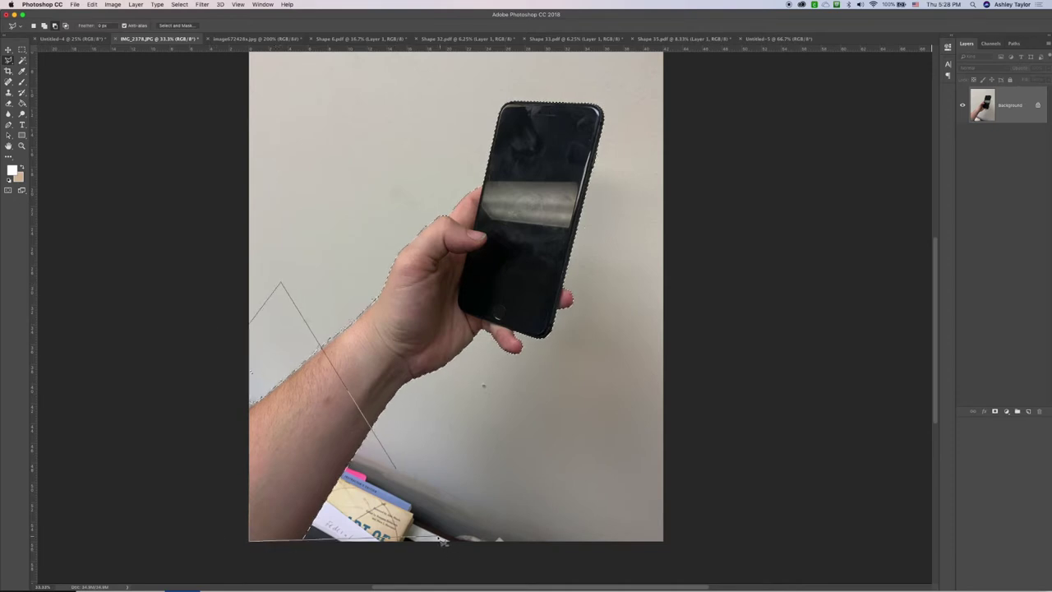
key(super+d)
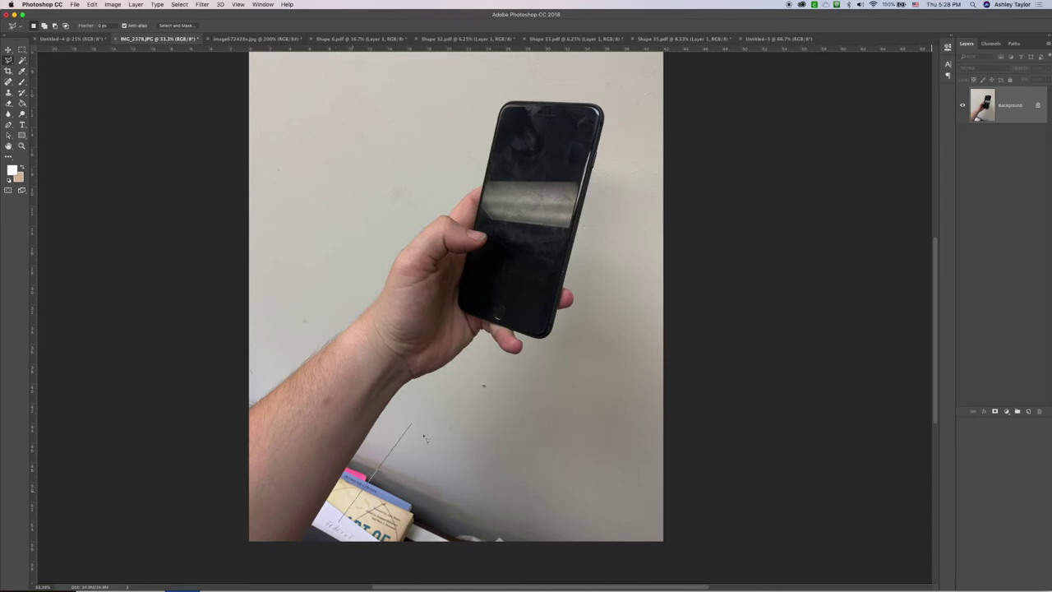
double_click(415, 436)
key(Return)
key(super+z)
- Refine the selection along the forearm with the lasso, subtracting excess near the books and adding missed areas
alt+click(315, 531)
click(304, 553)
double_click(322, 496)
click(18, 61)
click(33, 67)
key(shift)
mouse_move(276, 392)
mouse_down()
mouse_move(272, 383)
mouse_move(255, 411)
mouse_move(228, 545)
mouse_move(322, 554)
mouse_move(306, 549)
mouse_move(321, 493)
mouse_move(374, 430)
mouse_up()
drag(360, 353, 362, 358)
- Cut the selected arm, hand and phone out of IMG_2378.JPG and paste it into Untitled-4 as a new layer
key(super+BackSpace)
key(super+d)
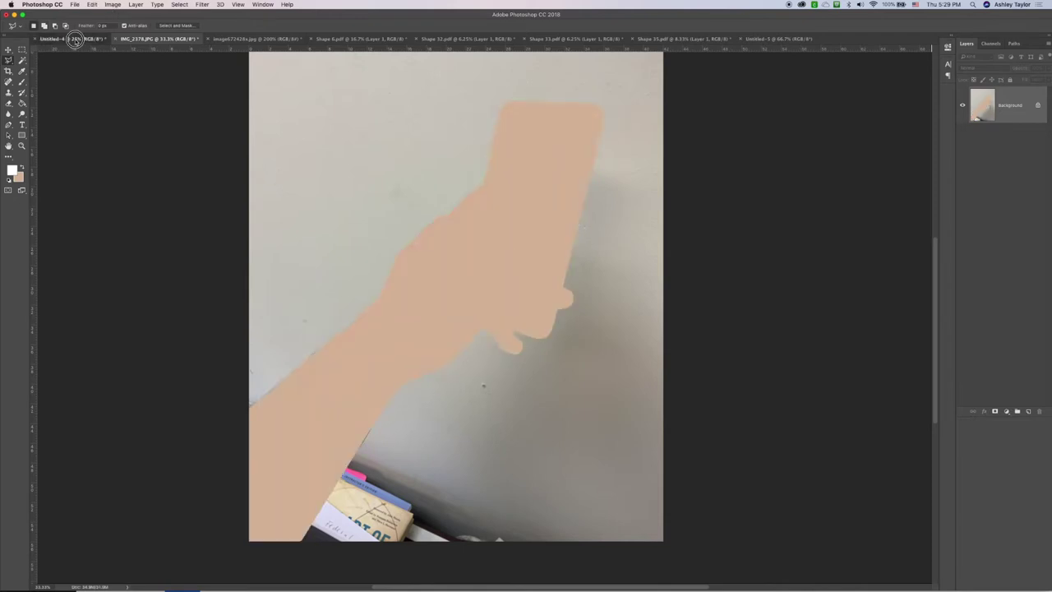
click(70, 39)
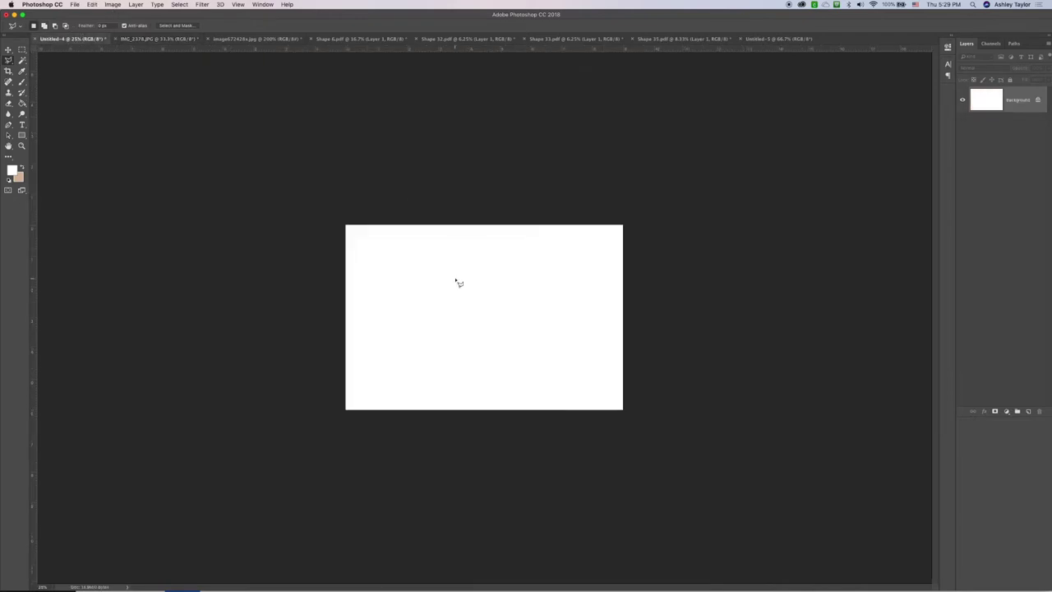
key(v)
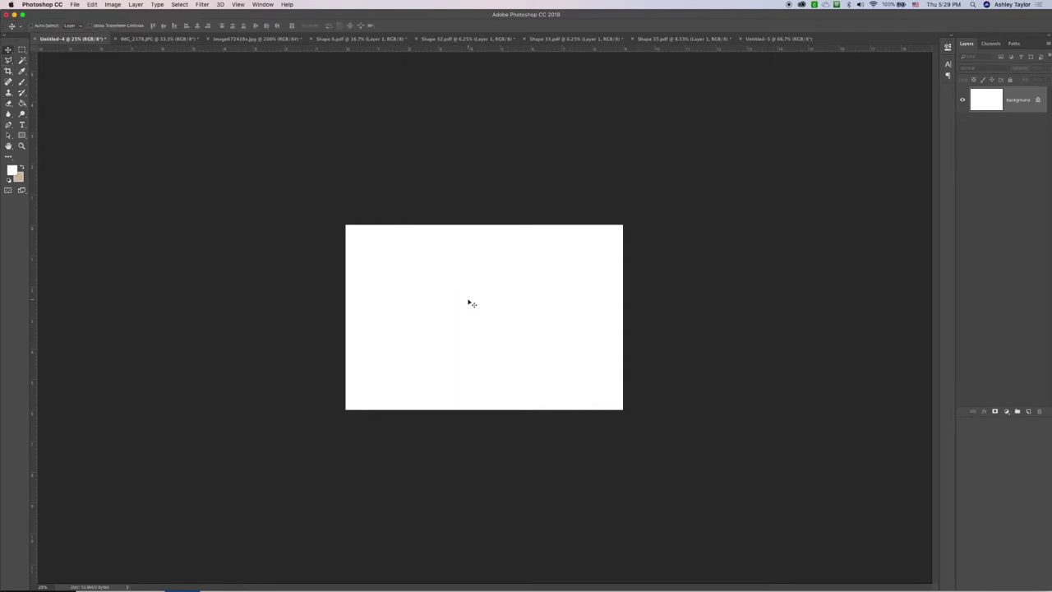
key(super+v)
click(375, 193)
- Scale down the pasted hand and phone to fit the canvas and place it with the arm entering from the lower-left corner
drag(563, 344, 532, 270)
key(super+t)
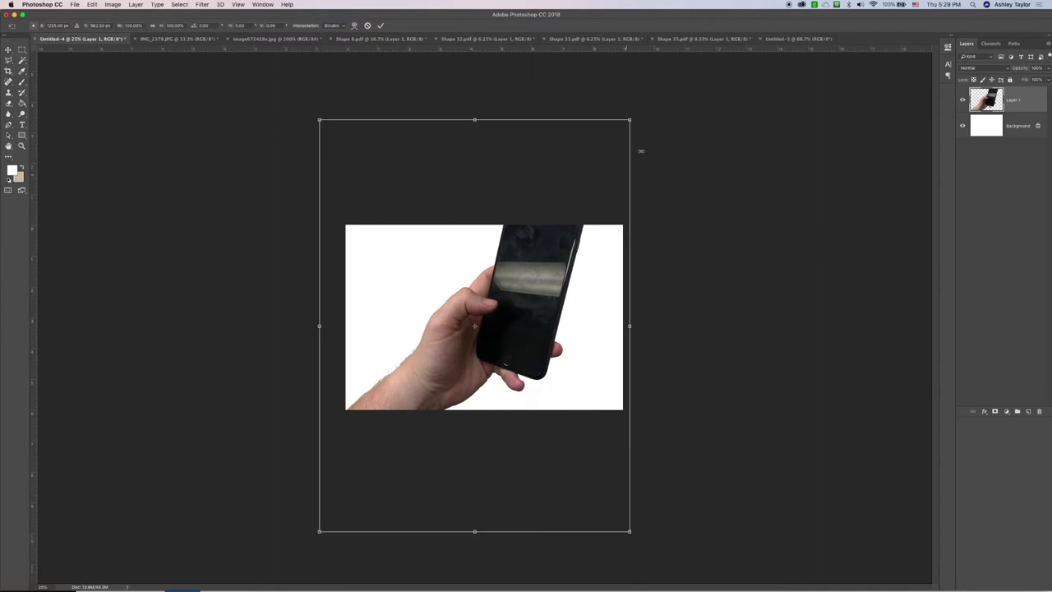
drag(628, 121, 576, 191)
drag(518, 278, 515, 288)
key(Return)
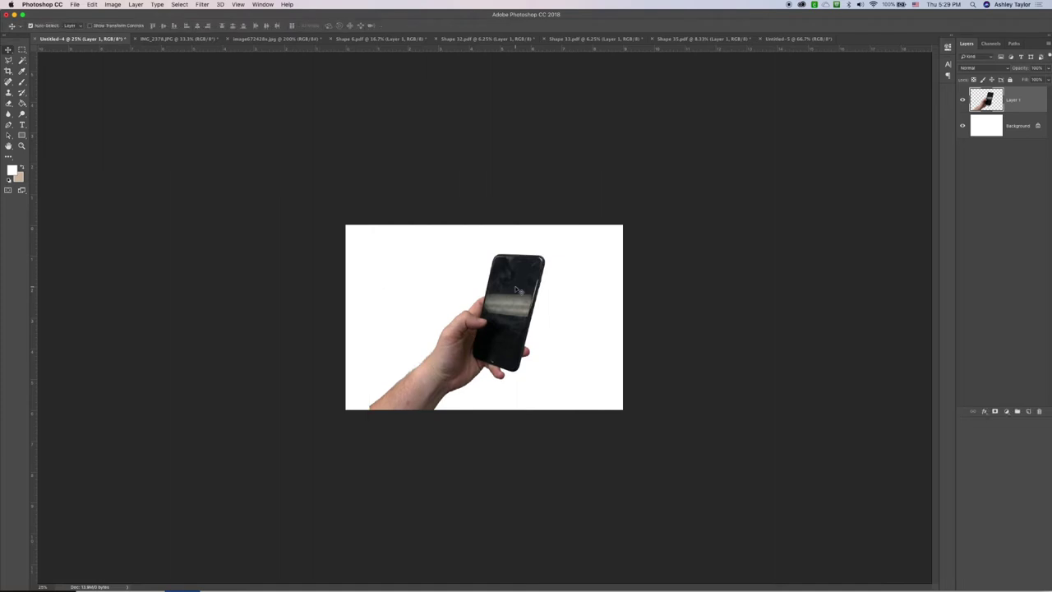
drag(521, 314, 497, 314)
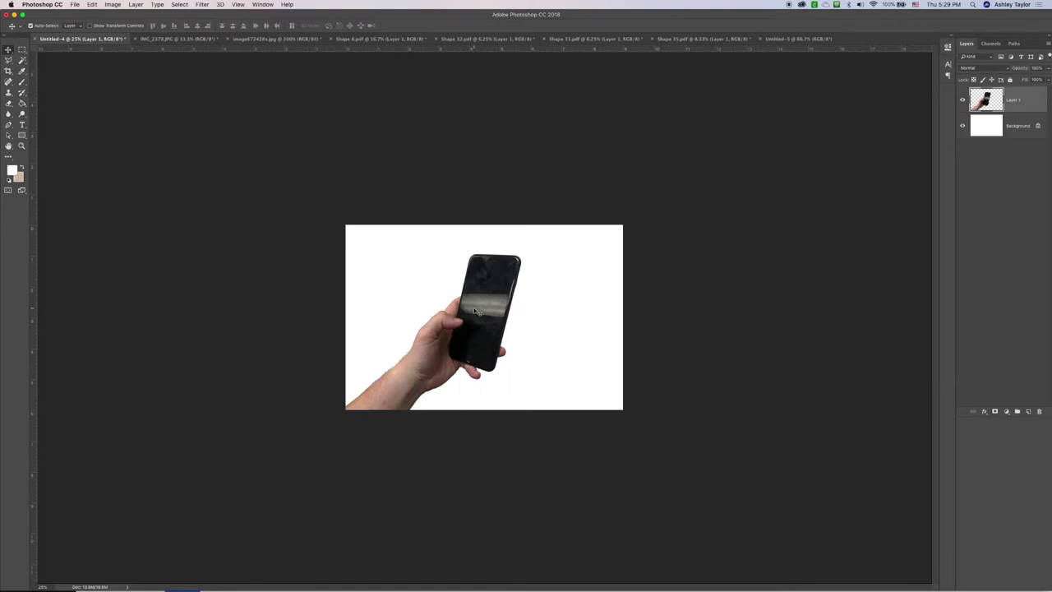
- Try to select the phone's screen and its light reflection with the Magic Wand tool
key(super+plus)
key(super+plus)
key(super+plus)
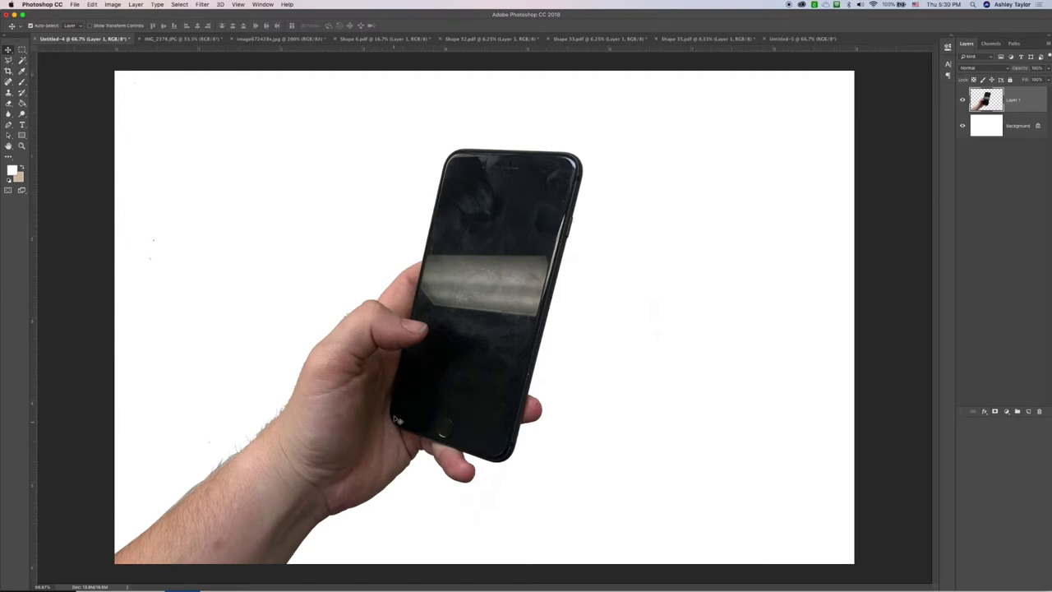
click(8, 61)
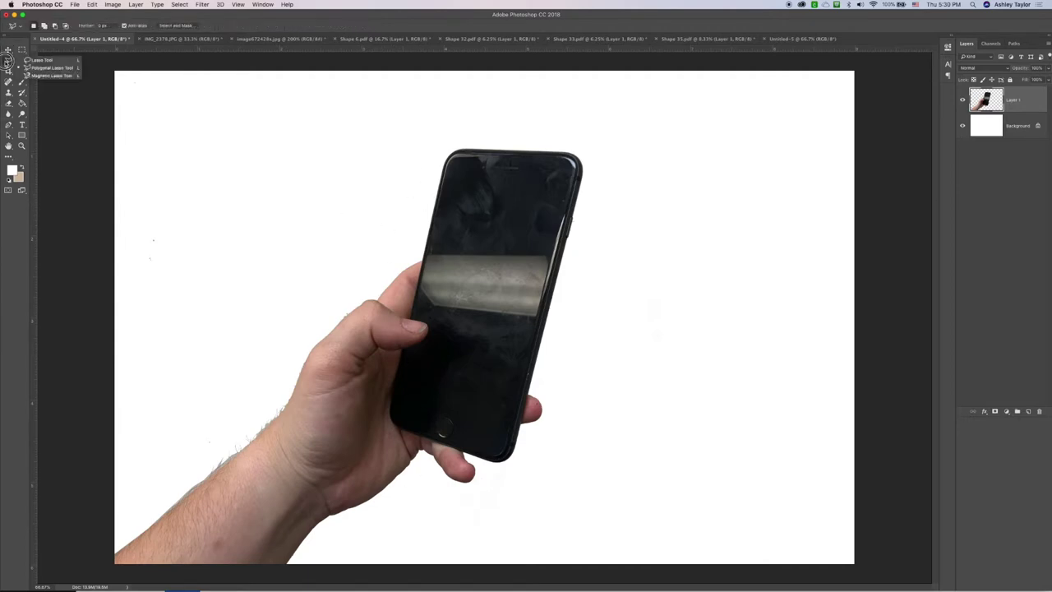
click(37, 60)
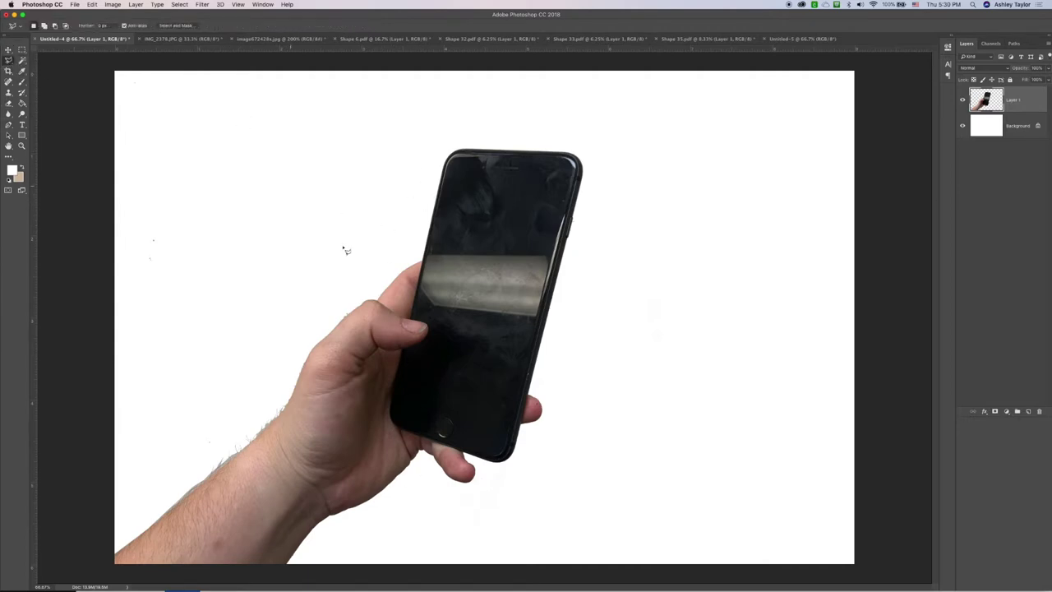
key(super+plus)
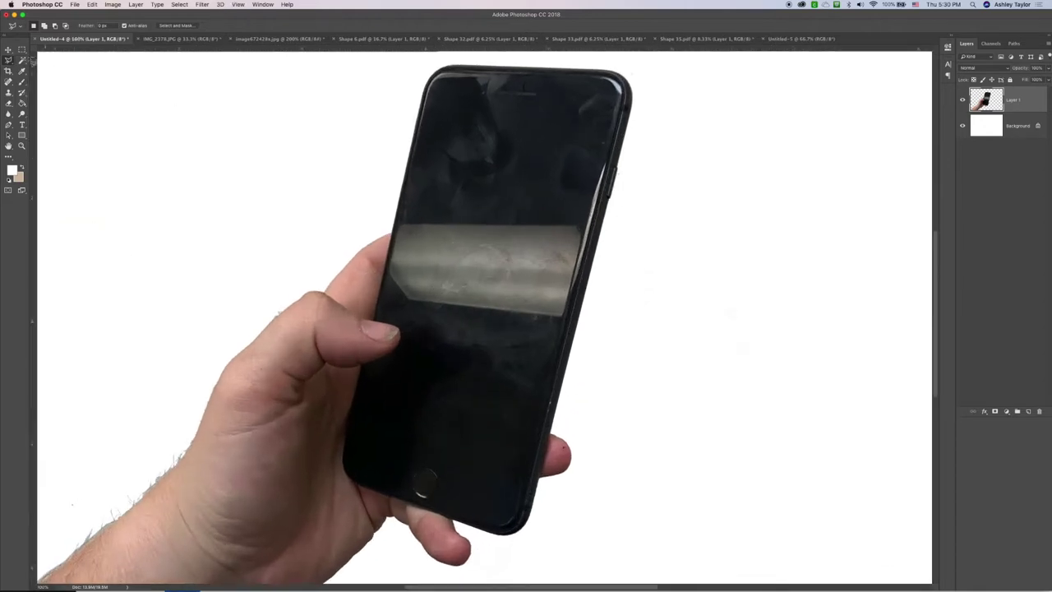
click(24, 61)
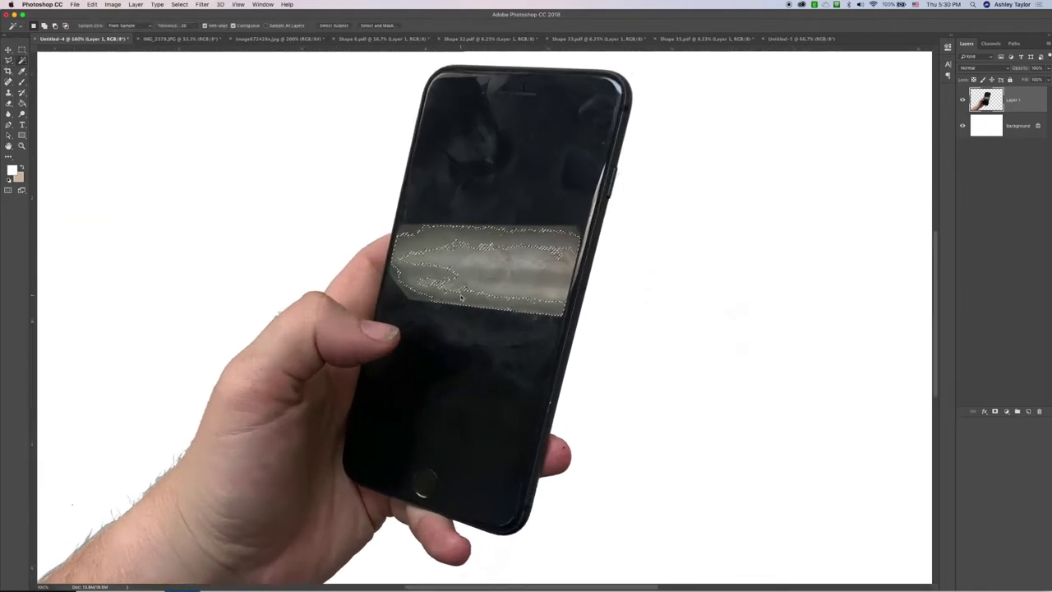
click(443, 362)
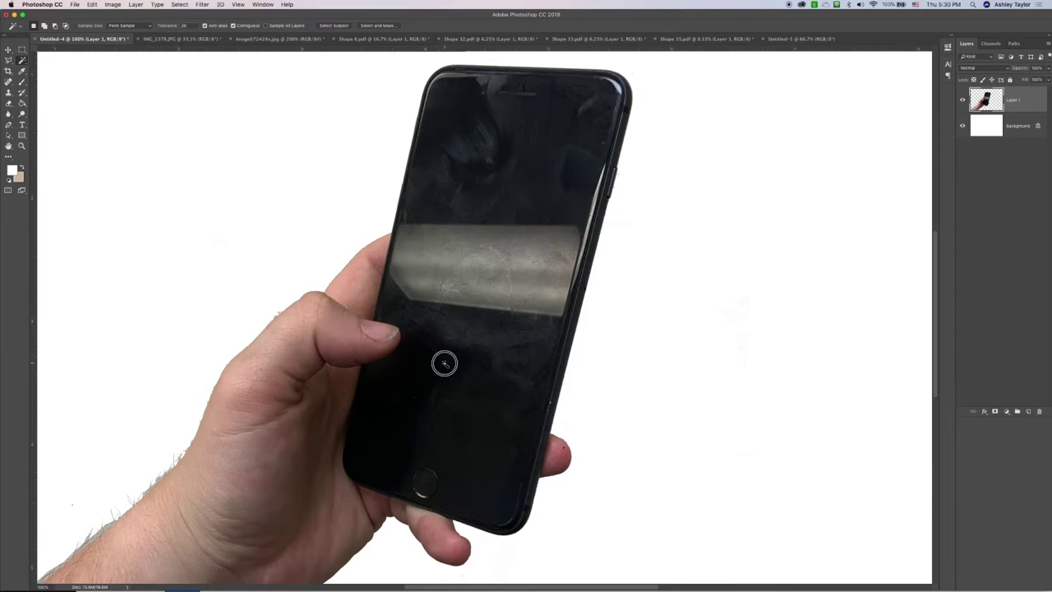
key(super+d)
- Try selecting the phone's dark face with the Magic Wand tool at a higher tolerance
click(194, 25)
click(477, 132)
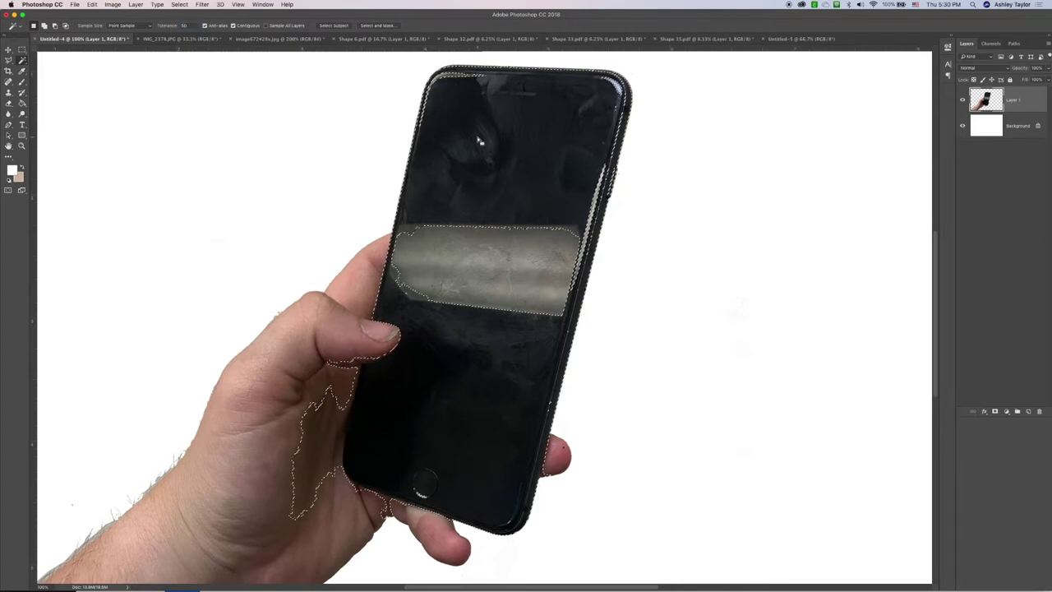
key(super+d)
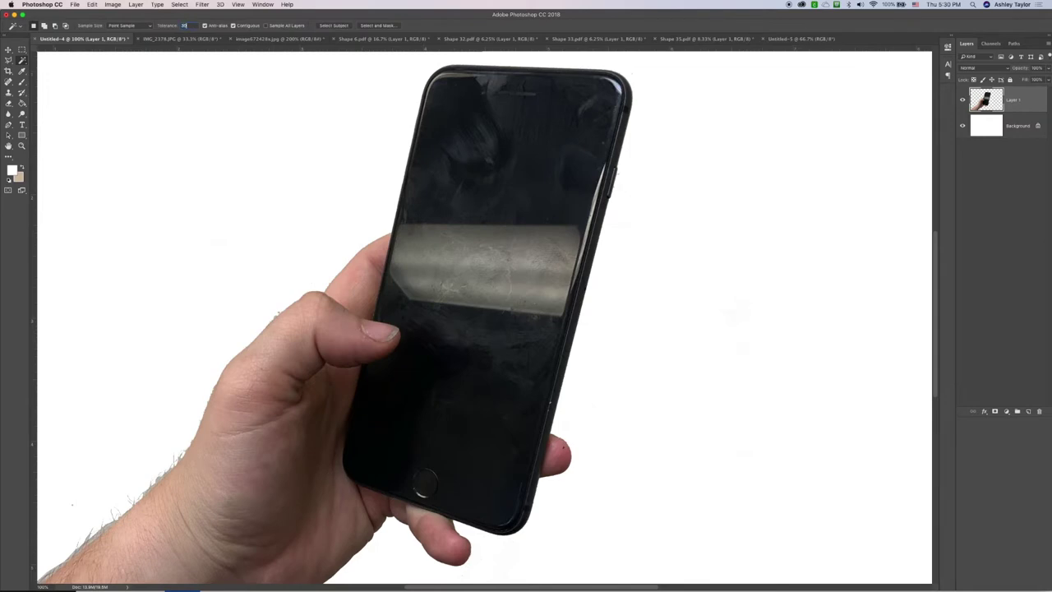
- Select the phone's black face with the Magic Wand tool at a reduced tolerance and inspect the selection along its lower edges
click(492, 359)
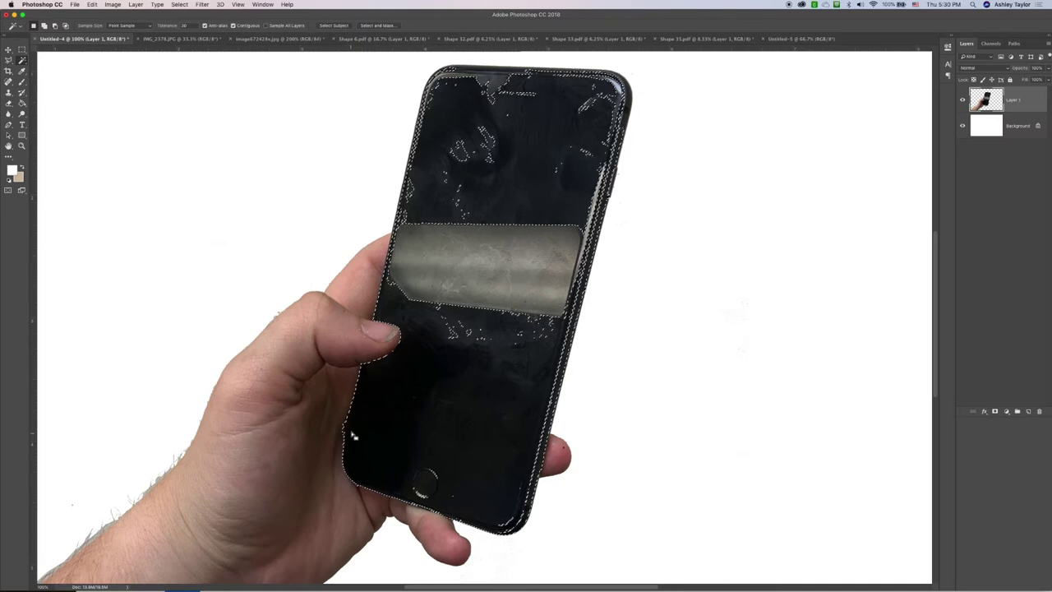
key(super+equal)
key(super+equal)
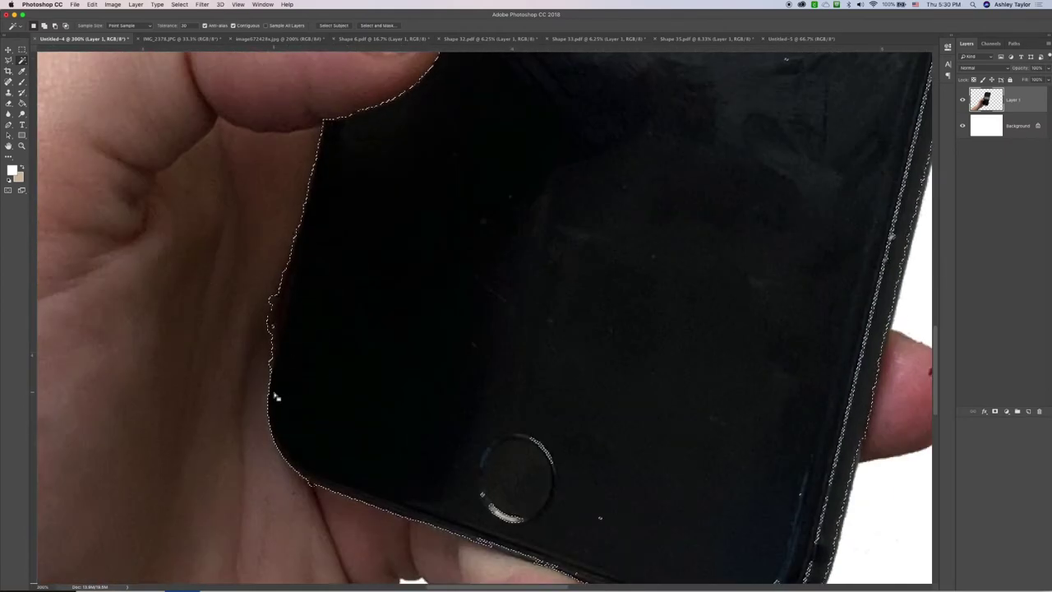
scroll(304, 469, down, 2)
scroll(304, 468, right, 2)
key(super+d)
scroll(312, 485, down, 1)
scroll(312, 484, right, 2)
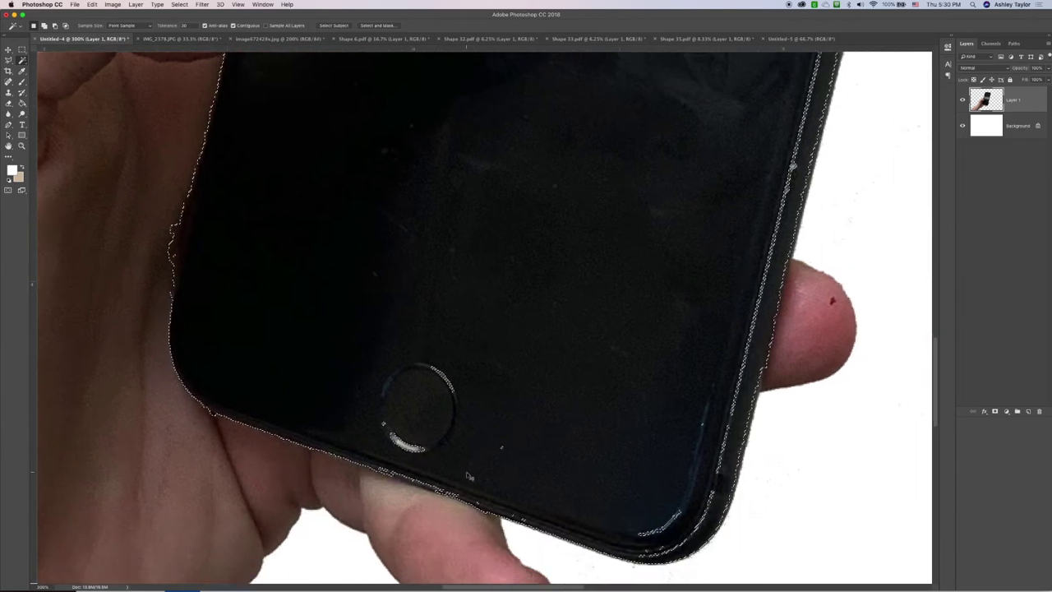
click(8, 60)
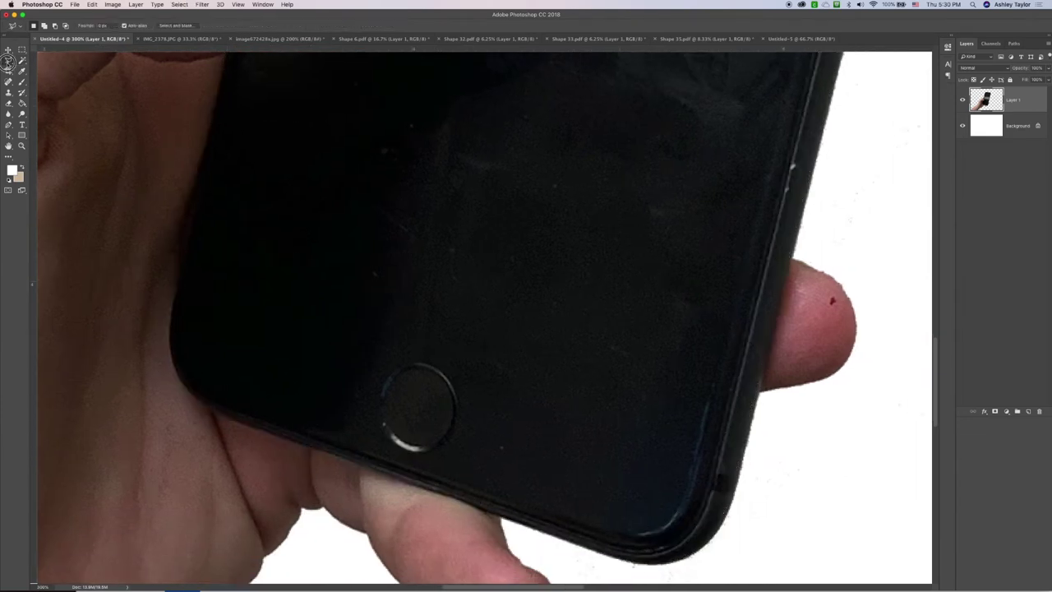
scroll(336, 160, up, 5)
scroll(329, 163, left, 2)
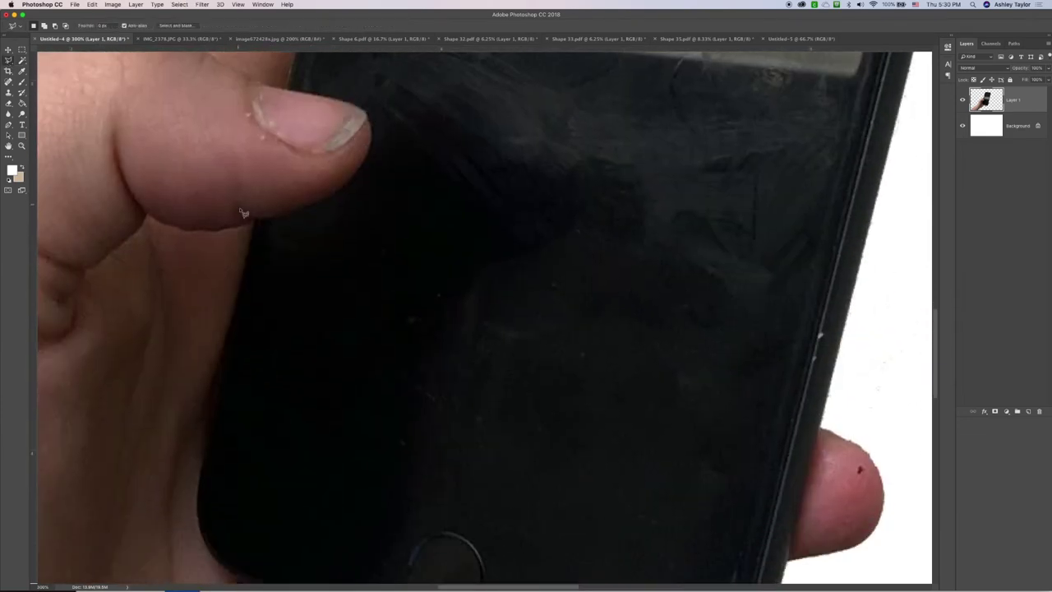
mouse_move(257, 223)
mouse_down()
mouse_move(196, 511)
mouse_move(199, 373)
mouse_move(206, 409)
mouse_move(237, 443)
mouse_move(314, 473)
mouse_up()
scroll(202, 493, down, 2)
scroll(201, 494, down, 2)
scroll(314, 474, right, 2)
scroll(315, 474, down, 1)
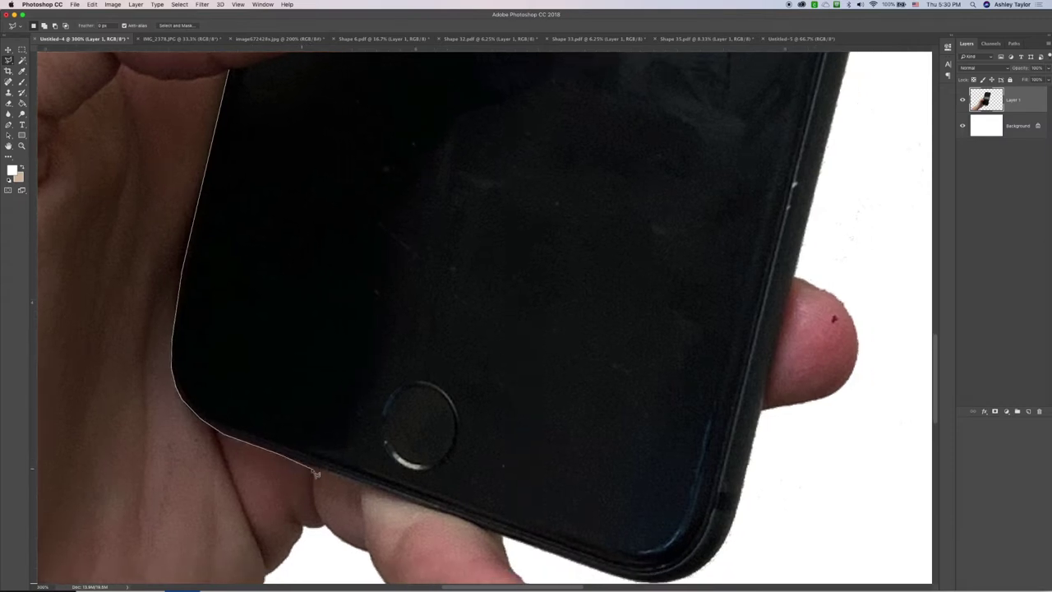
scroll(376, 491, right, 2)
scroll(376, 491, down, 1)
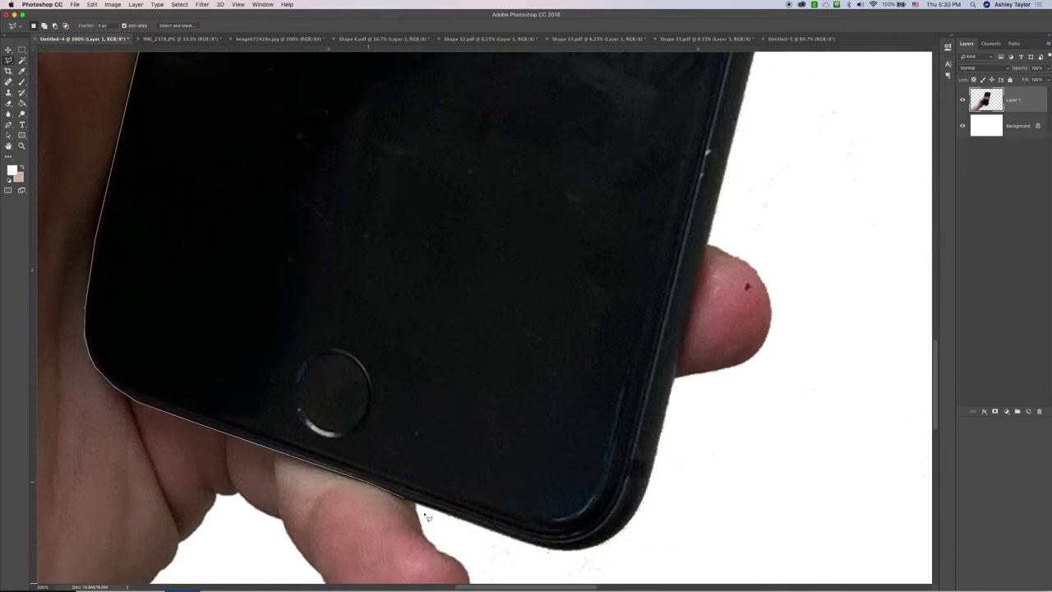
click(535, 545)
scroll(561, 556, right, 2)
click(521, 542)
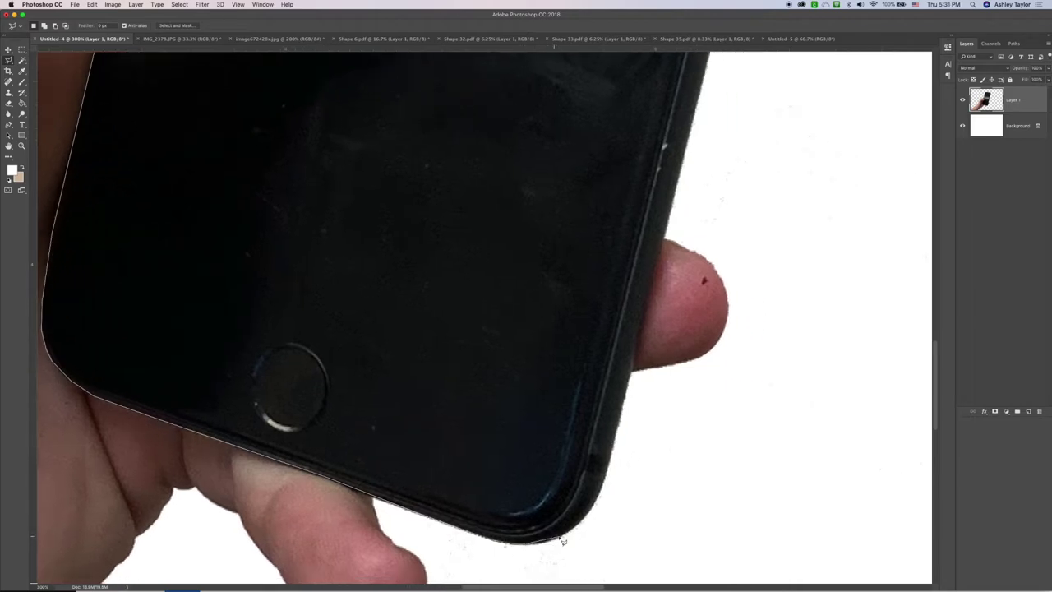
click(557, 539)
click(574, 534)
key(BackSpace)
key(BackSpace)
key(BackSpace)
key(BackSpace)
key(BackSpace)
key(BackSpace)
key(BackSpace)
key(BackSpace)
key(BackSpace)
key(BackSpace)
key(BackSpace)
key(BackSpace)
key(BackSpace)
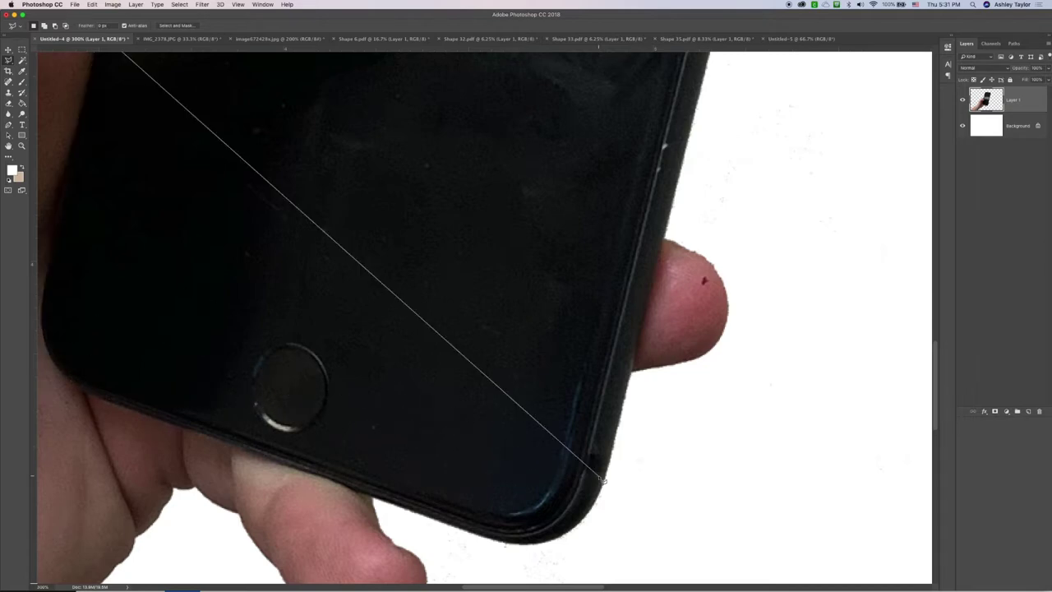
- Subtract the hand and the stray area below the canvas from the selection with the Polygonal Lasso tool, keeping only the phone selected
key(super+minus)
key(super+minus)
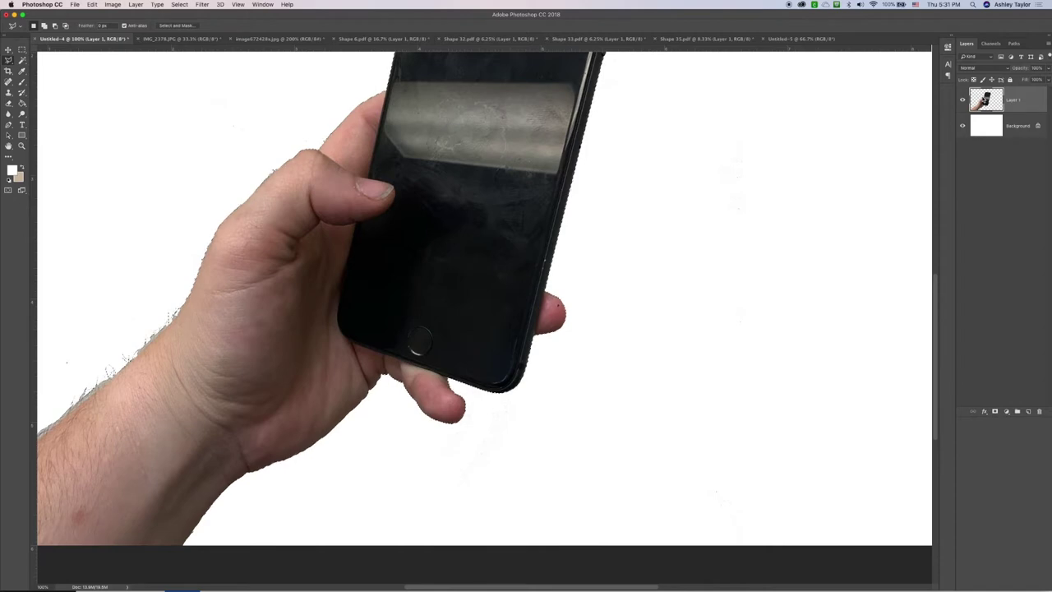
key(super+shift+d)
scroll(487, 304, up, 3)
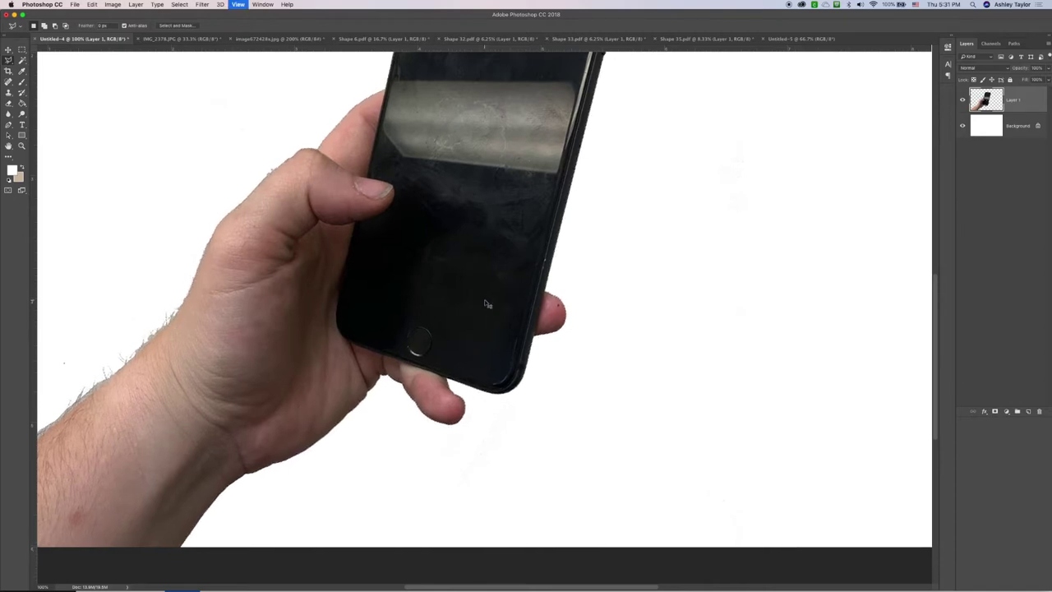
key(alt)
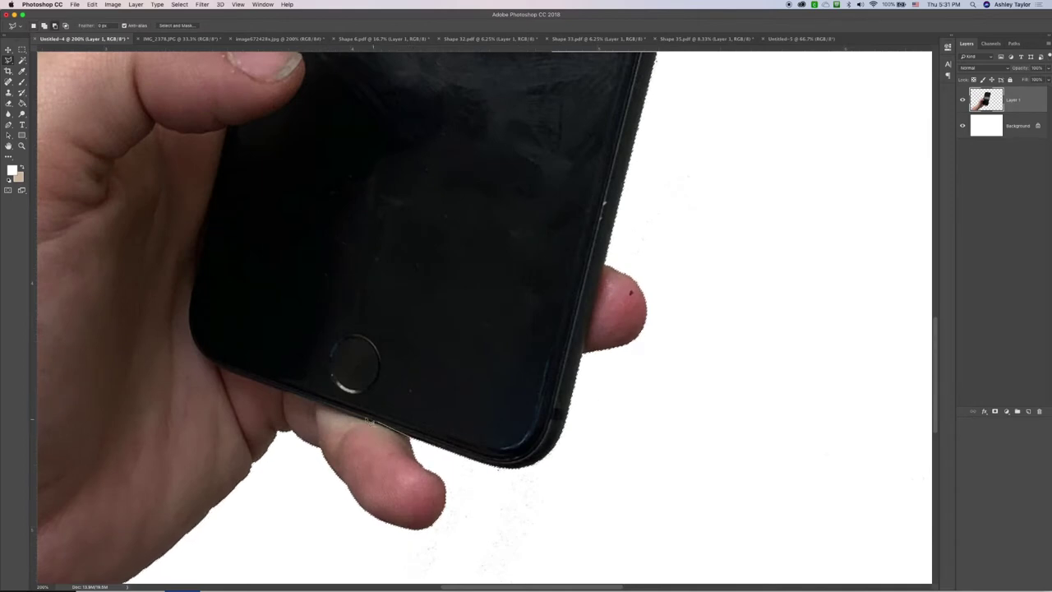
mouse_move(353, 415)
mouse_down()
mouse_move(283, 380)
mouse_move(279, 393)
mouse_move(218, 374)
mouse_move(188, 329)
mouse_move(191, 242)
mouse_move(198, 248)
mouse_move(235, 113)
mouse_move(227, 128)
mouse_move(273, 263)
mouse_move(239, 287)
mouse_move(287, 270)
mouse_move(304, 236)
mouse_move(302, 221)
mouse_move(242, 201)
mouse_move(278, 180)
mouse_move(271, 187)
mouse_move(289, 132)
mouse_move(204, 129)
mouse_move(220, 301)
mouse_move(174, 293)
mouse_move(175, 528)
mouse_move(448, 539)
mouse_move(538, 422)
mouse_move(505, 477)
mouse_move(497, 451)
mouse_up()
scroll(242, 201, up, 5)
scroll(205, 134, down, 10)
scroll(205, 134, down, 10)
key(super+d)
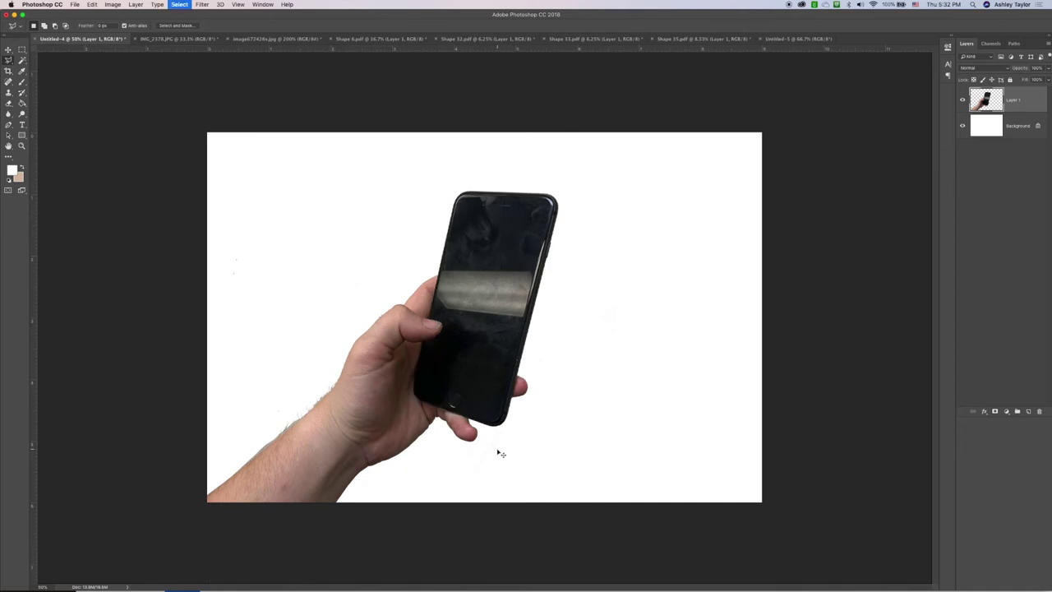
key(super+z)
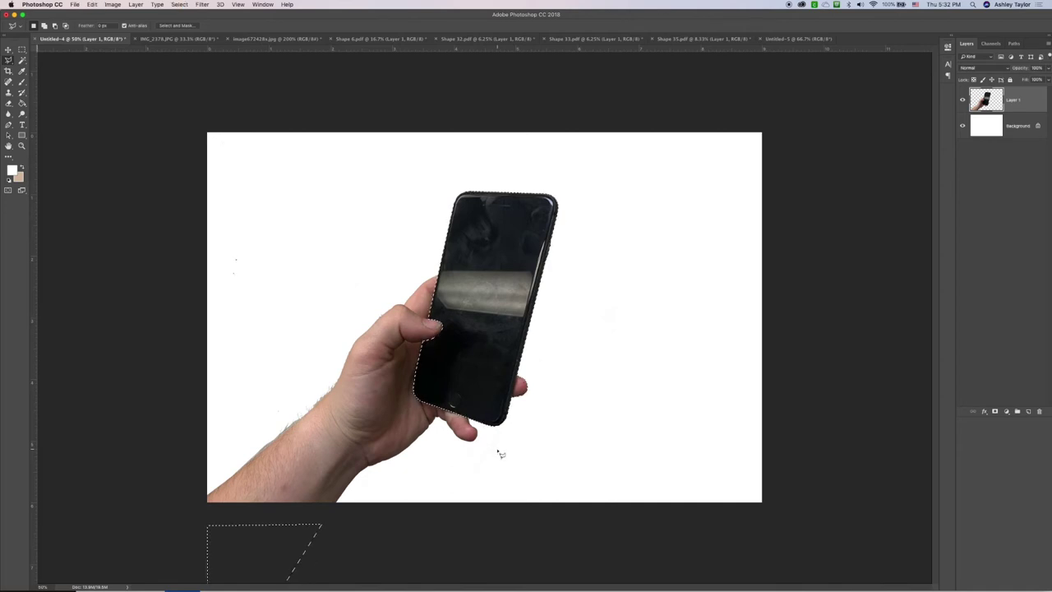
mouse_move(355, 519)
mouse_down()
mouse_move(211, 534)
mouse_move(170, 527)
mouse_move(186, 587)
mouse_up()
mouse_move(382, 588)
mouse_down()
mouse_move(340, 589)
mouse_move(345, 505)
mouse_up()
- Copy the selected phone and paste it onto its own layer directly over the original
key(super+c)
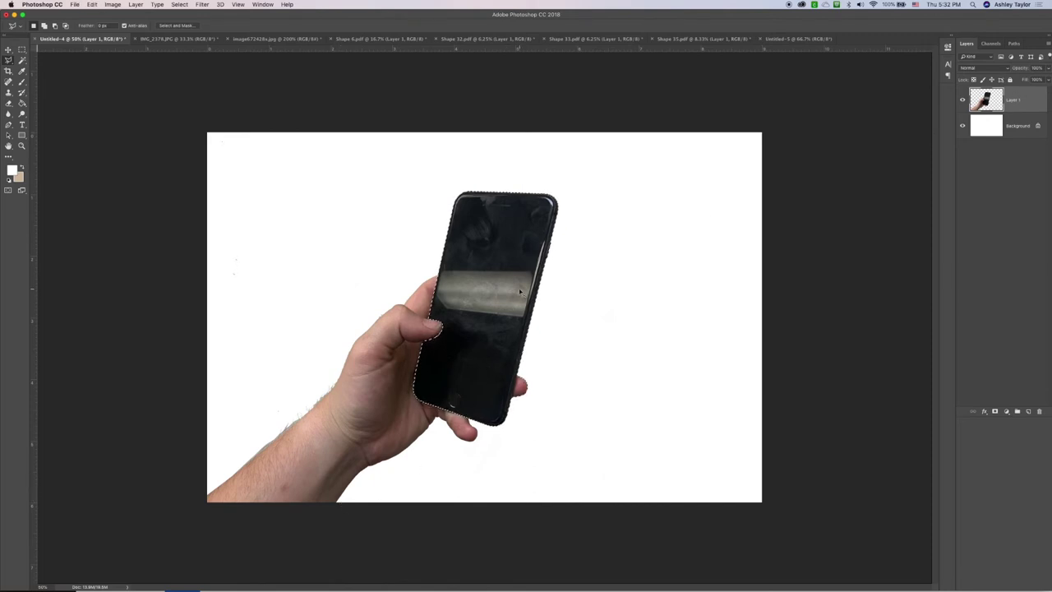
key(super+v)
key(v)
drag(517, 299, 518, 255)
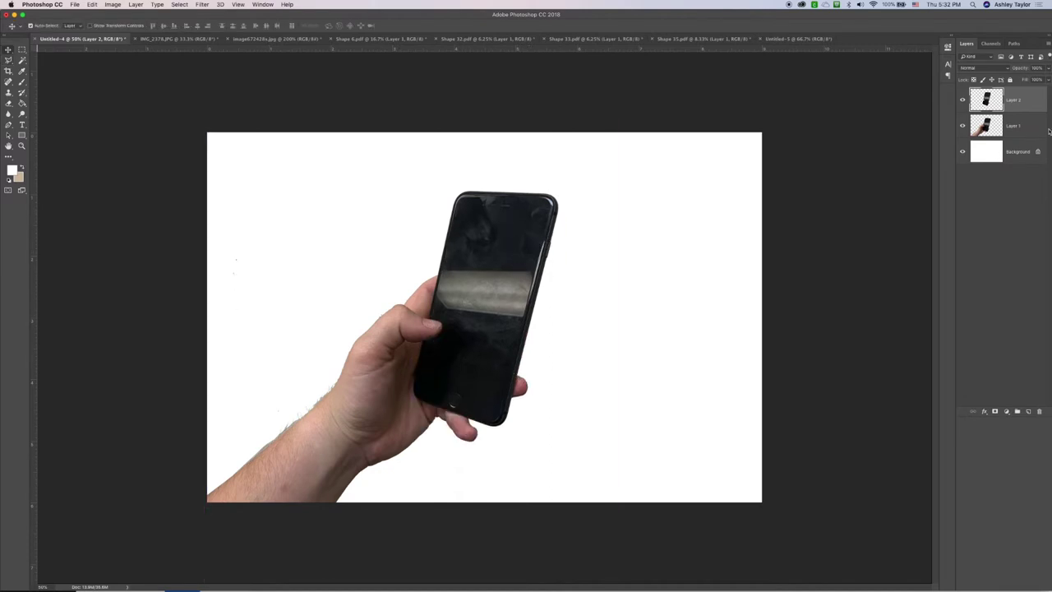
click(963, 101)
double_click(988, 99)
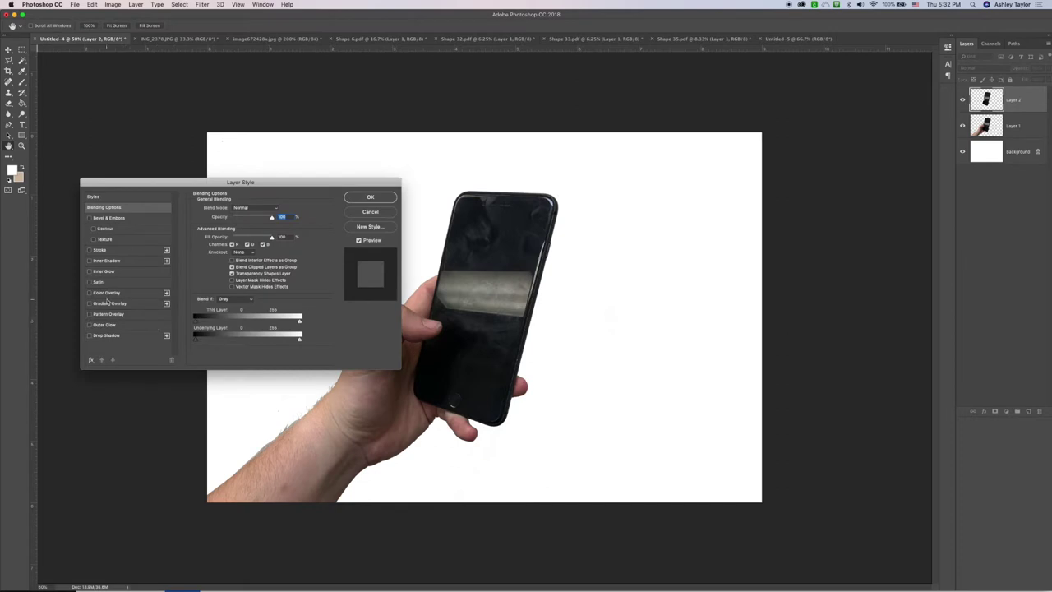
click(106, 292)
mouse_move(260, 224)
mouse_down()
mouse_move(234, 222)
mouse_move(258, 222)
mouse_move(248, 222)
mouse_up()
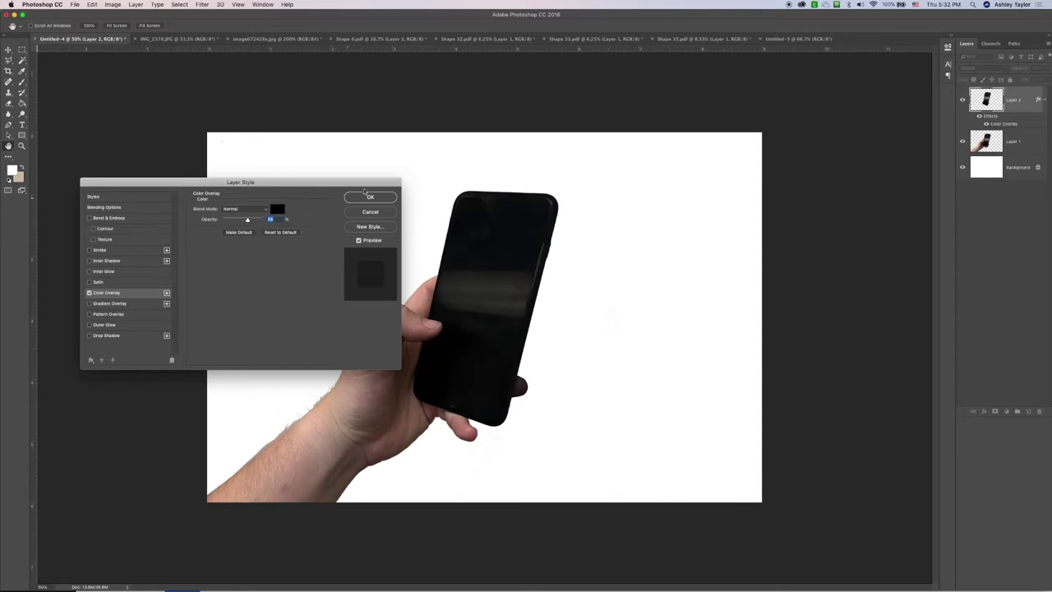
click(383, 213)
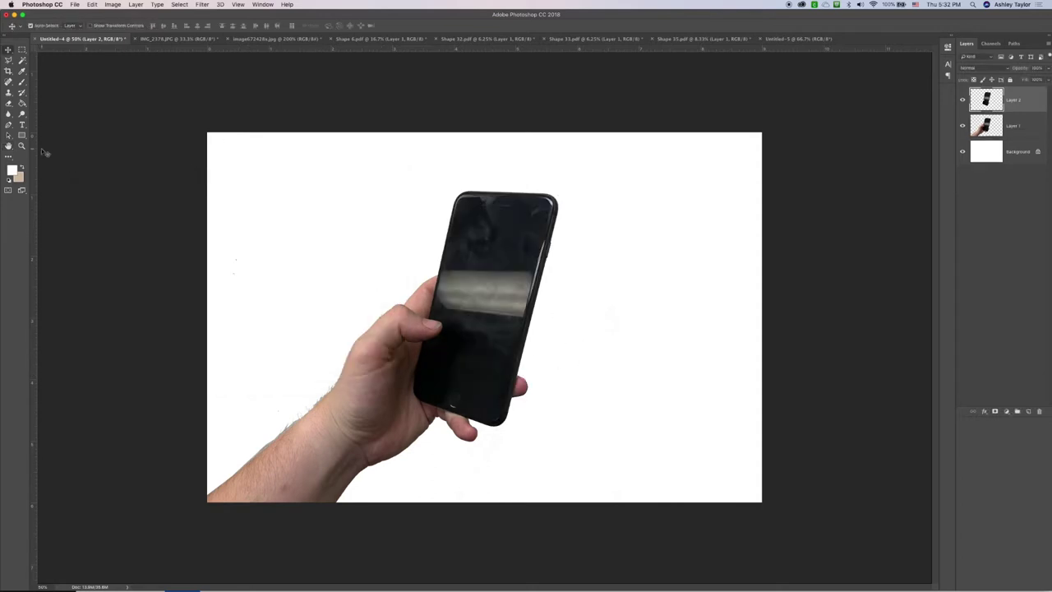
- Outline the fingertip beside the phone's long edge with the Polygonal Lasso tool and delete it from the phone layer
click(9, 60)
key(super+plus)
key(super+plus)
key(super+plus)
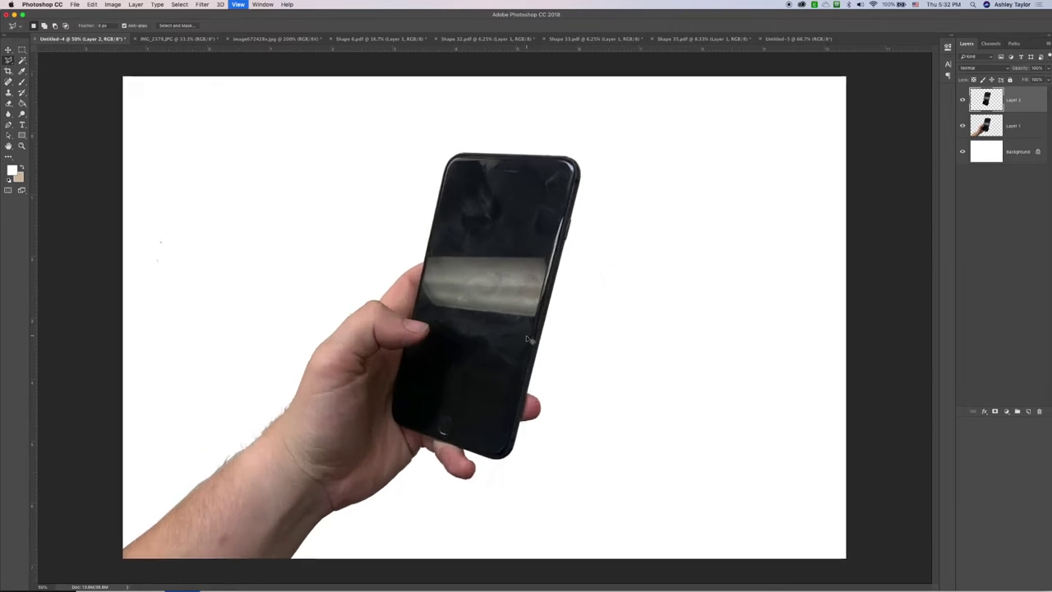
scroll(535, 340, down, 5)
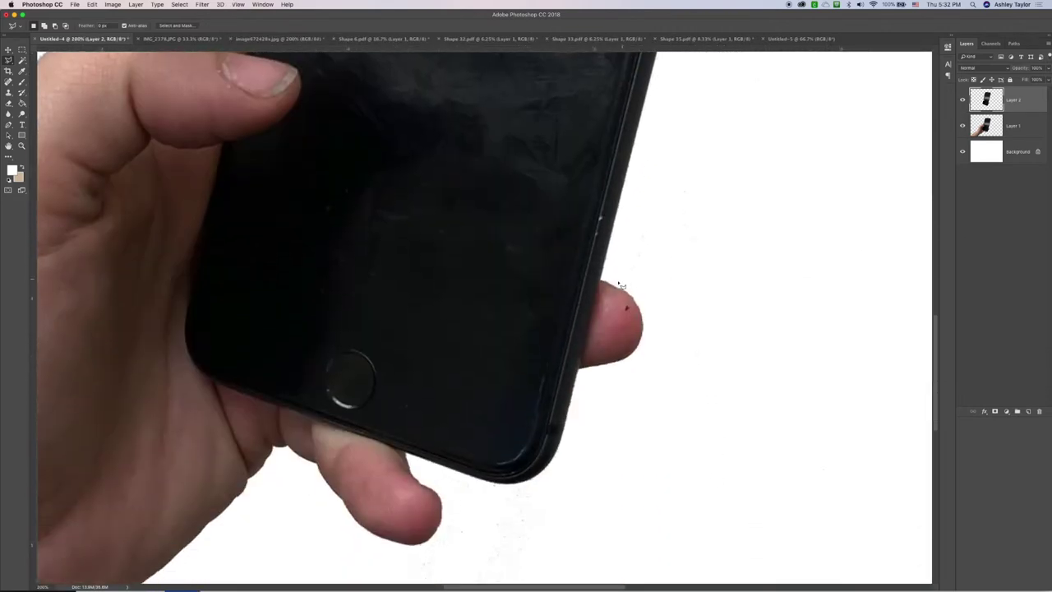
mouse_move(603, 279)
mouse_down()
mouse_move(594, 373)
mouse_move(578, 391)
mouse_move(661, 357)
mouse_move(670, 290)
mouse_move(624, 272)
mouse_up()
click(987, 126)
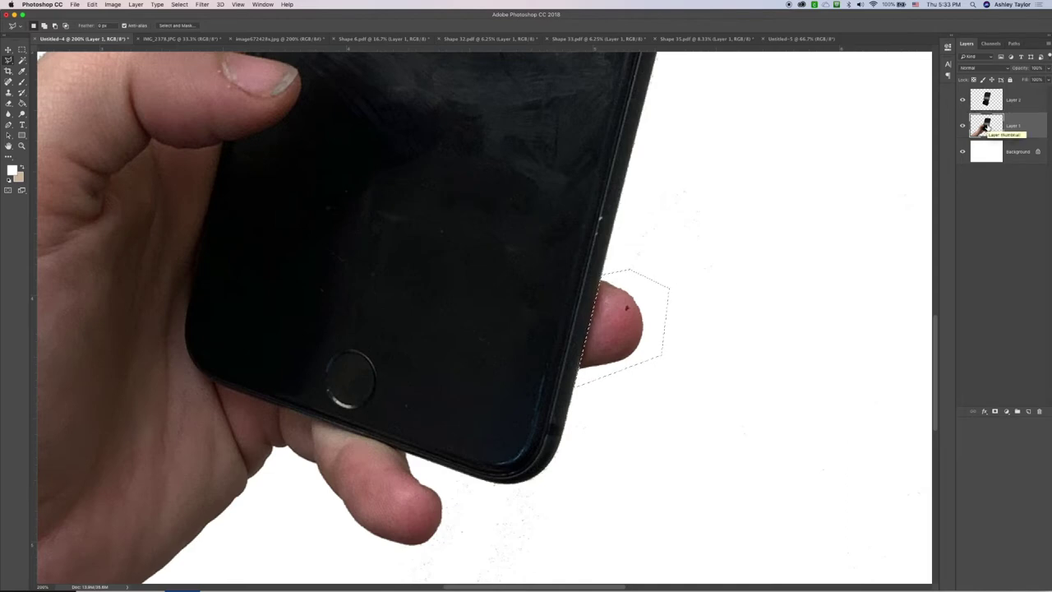
scroll(465, 274, down, 2)
scroll(465, 274, right, 2)
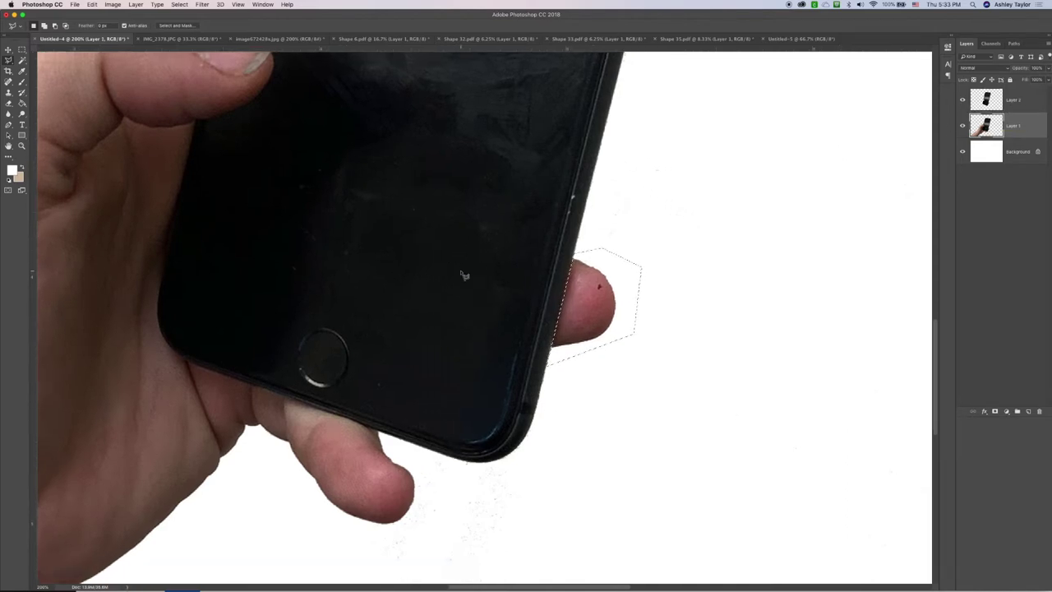
click(1044, 97)
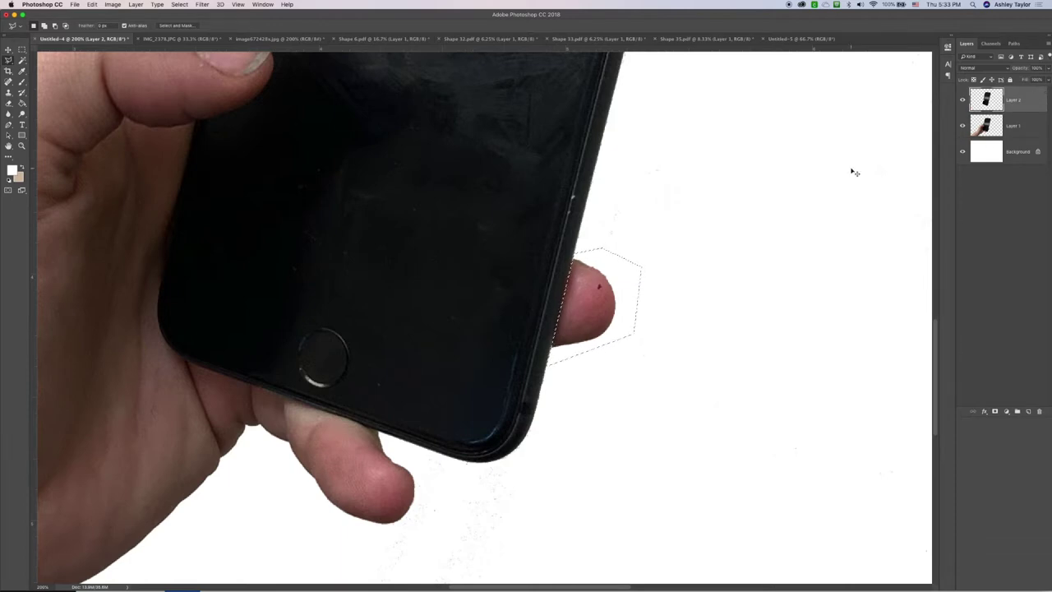
- Hide and reshow the hand layer to check the isolated phone cutout
key(super+minus)
key(super+minus)
key(super+minus)
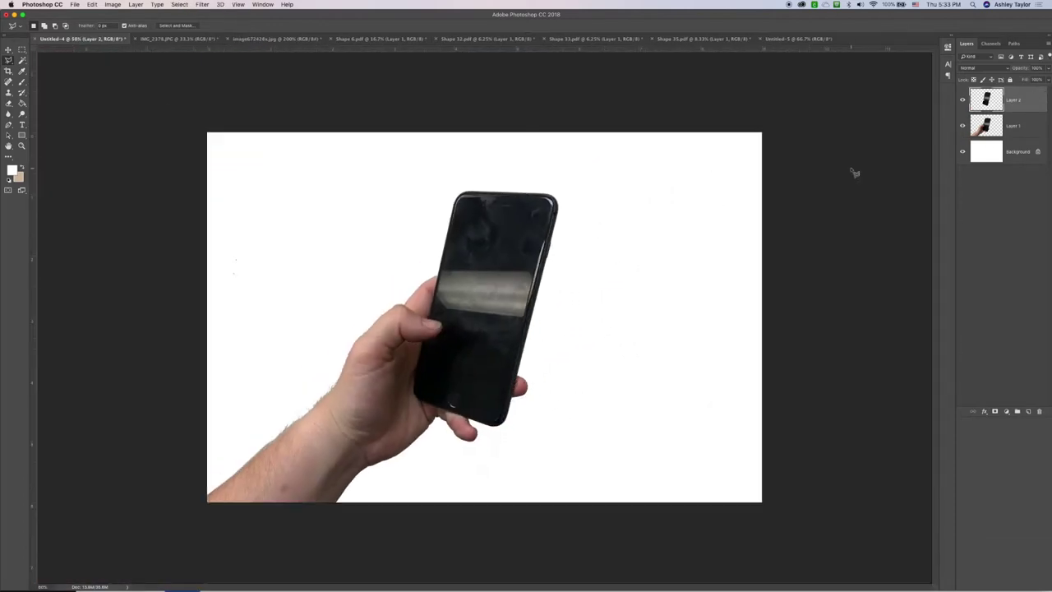
key(super+plus)
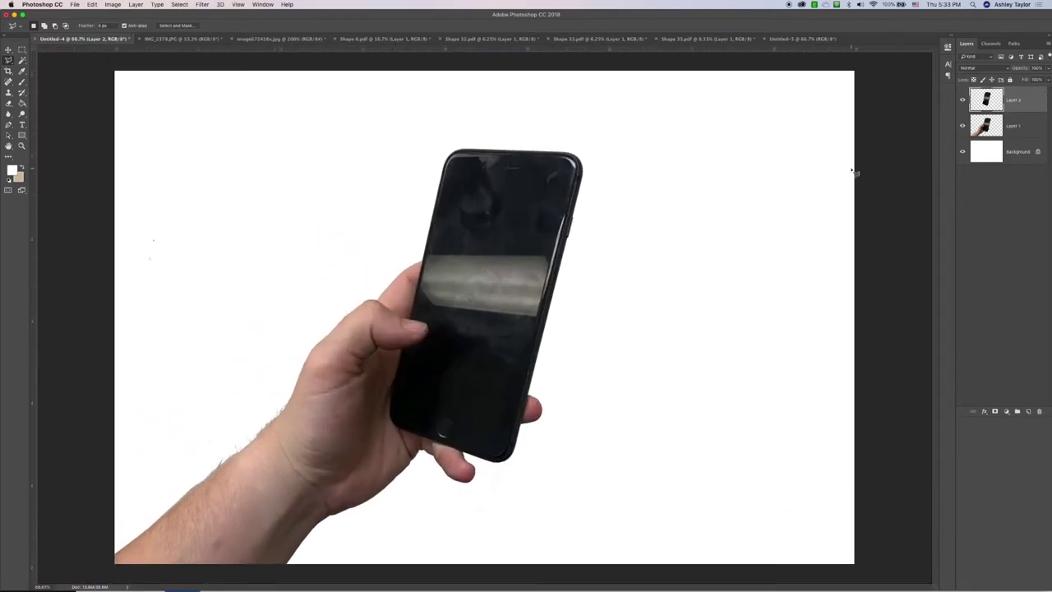
click(962, 127)
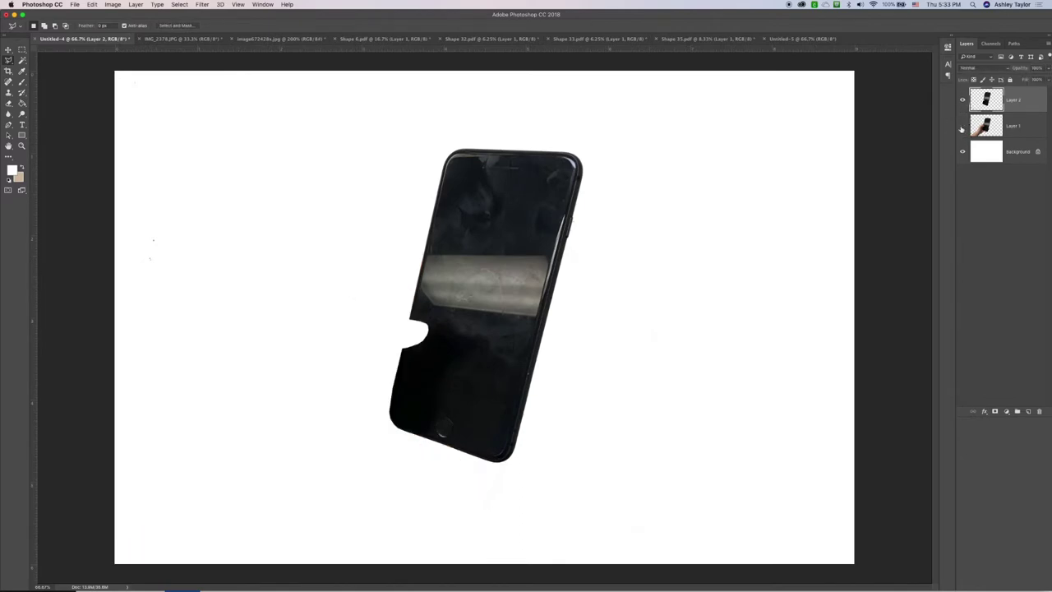
click(962, 127)
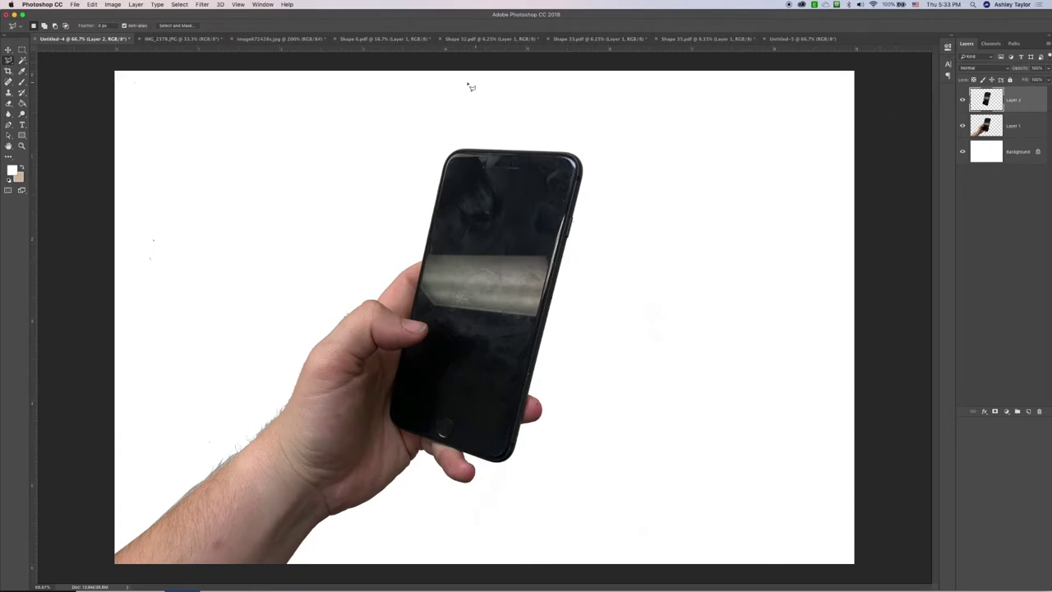
- Try adjusting the phone layer's tones with Levels
click(136, 4)
mouse_move(113, 4)
mouse_move(132, 27)
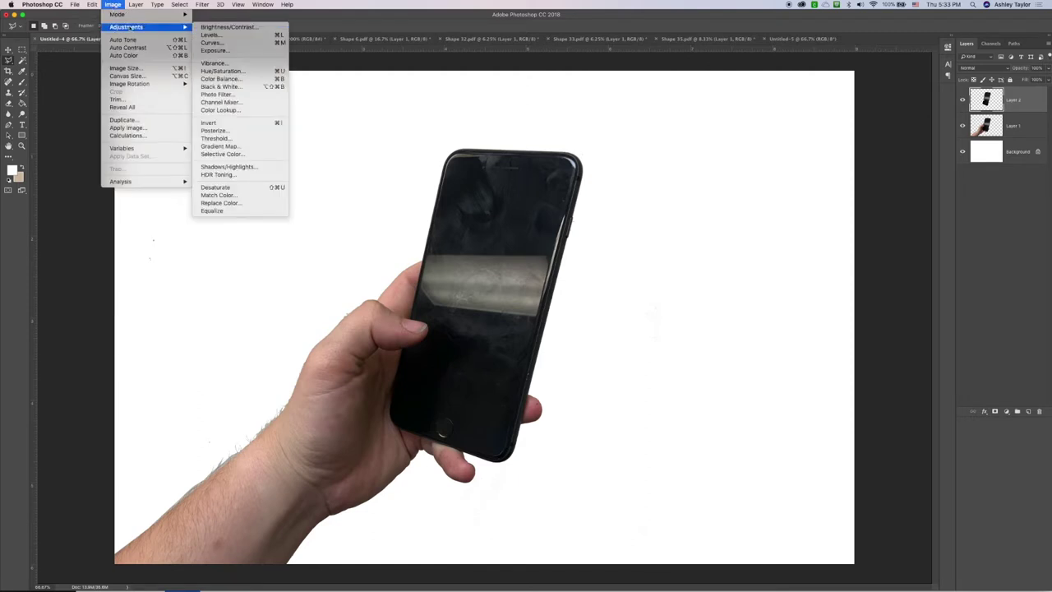
click(238, 34)
drag(421, 167, 460, 167)
click(503, 102)
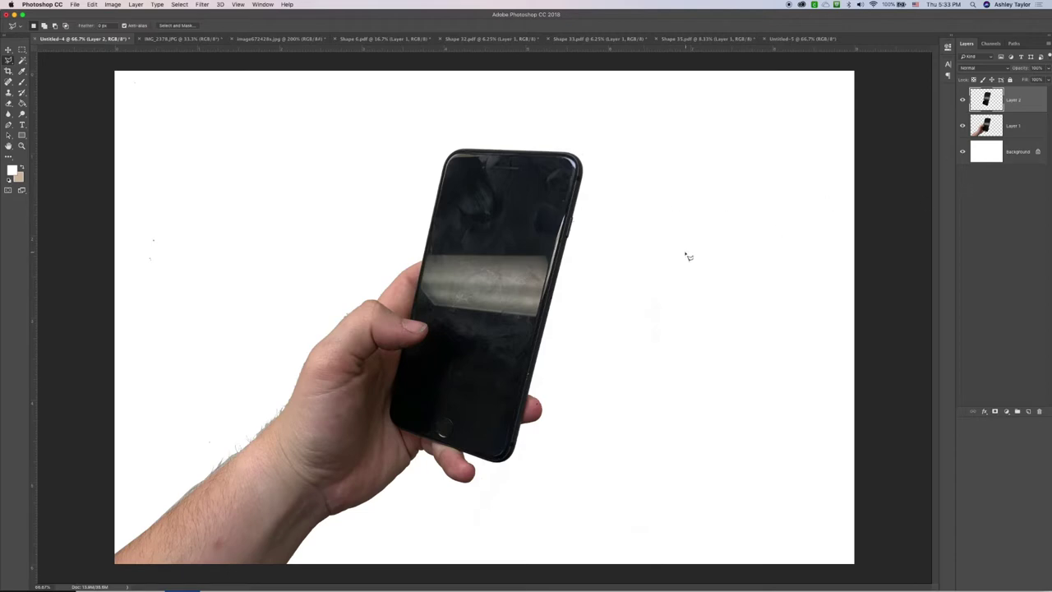
- Remove the dark red mark from the fingertip beside the phone on the hand layer with the Clone Stamp tool
scroll(689, 256, up, 6)
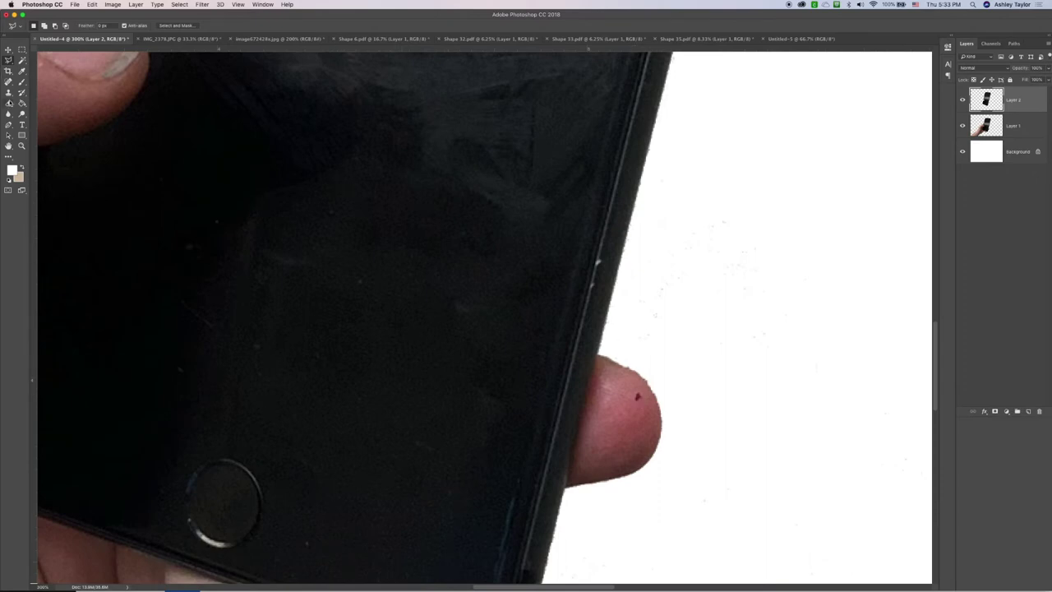
click(9, 93)
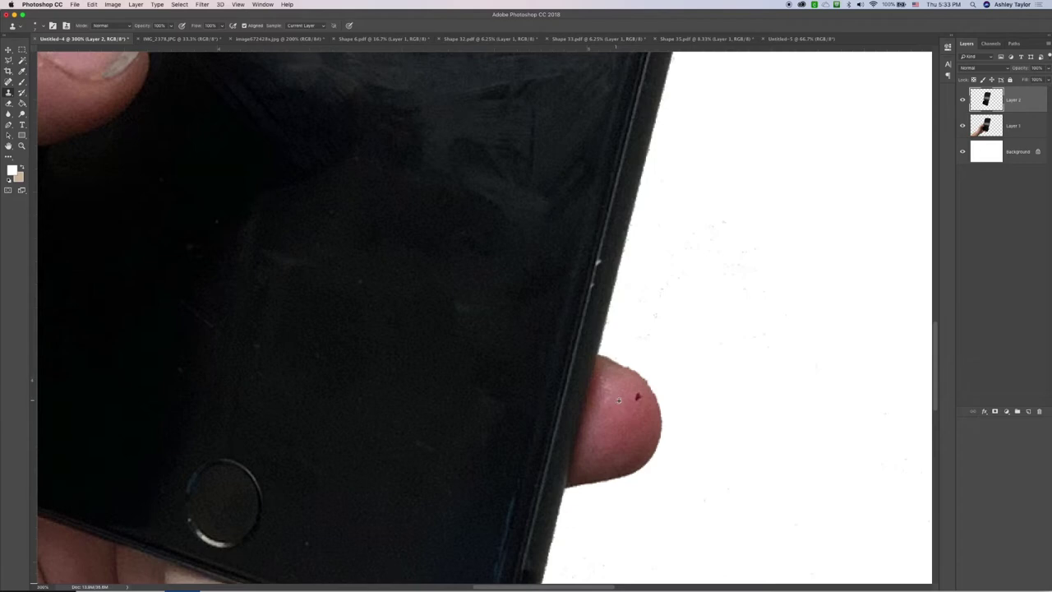
alt+click(645, 405)
key(super+z)
click(1037, 128)
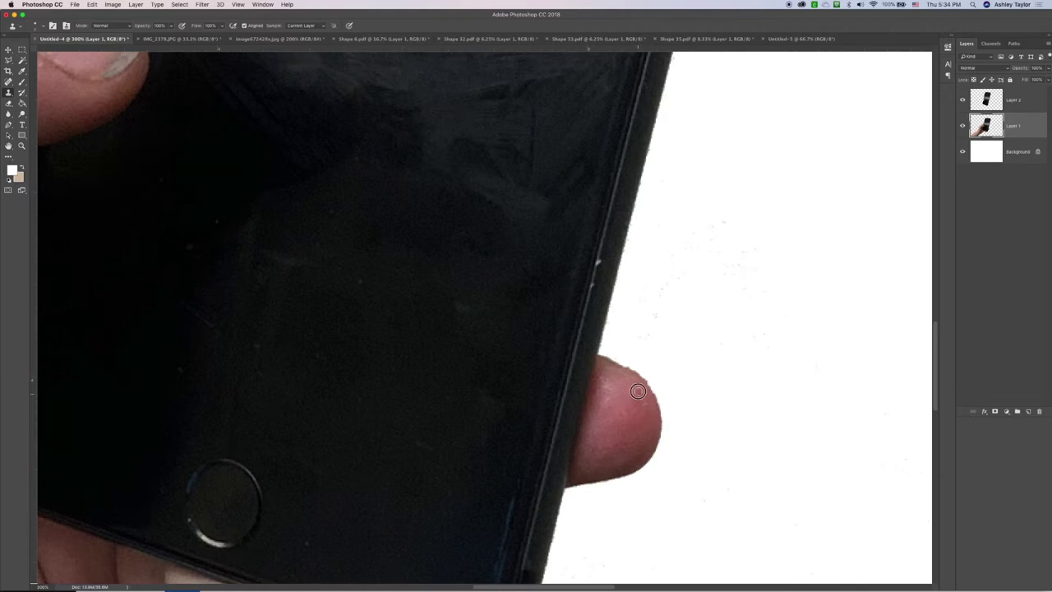
- Set the Eraser's opacity to 100% and erase the gray residue beside the thumb knuckle on the hand layer
scroll(629, 417, left, 3)
scroll(628, 417, down, 2)
scroll(628, 416, left, 10)
scroll(629, 417, down, 4)
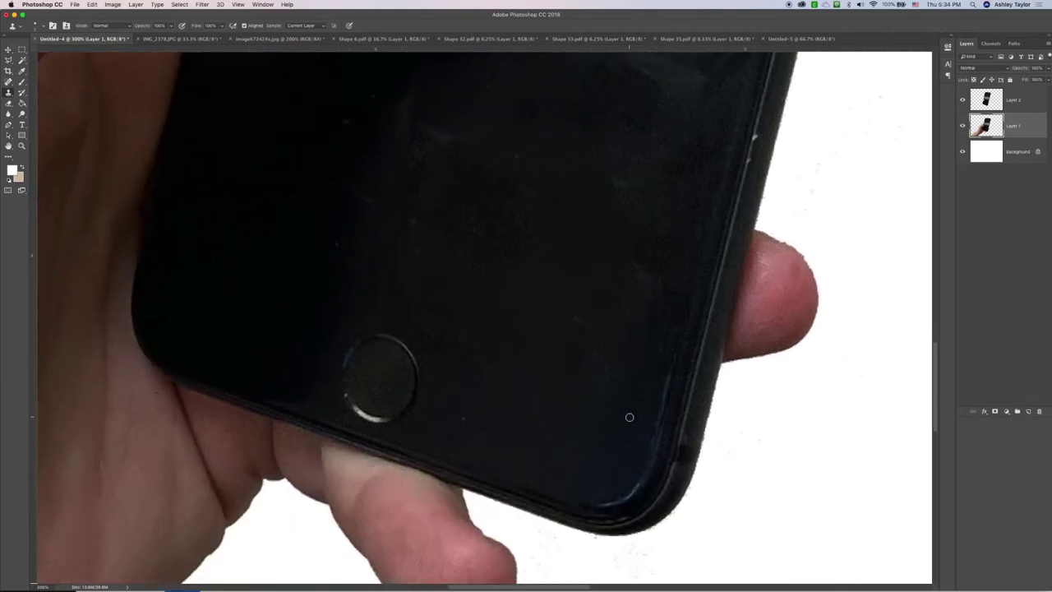
key(super+minus)
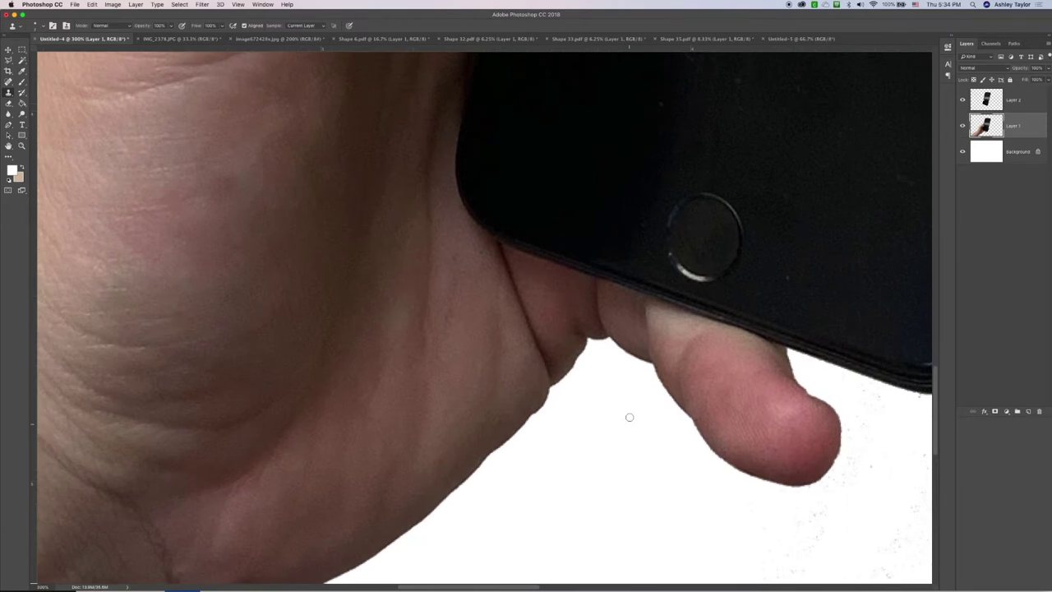
key(super+minus)
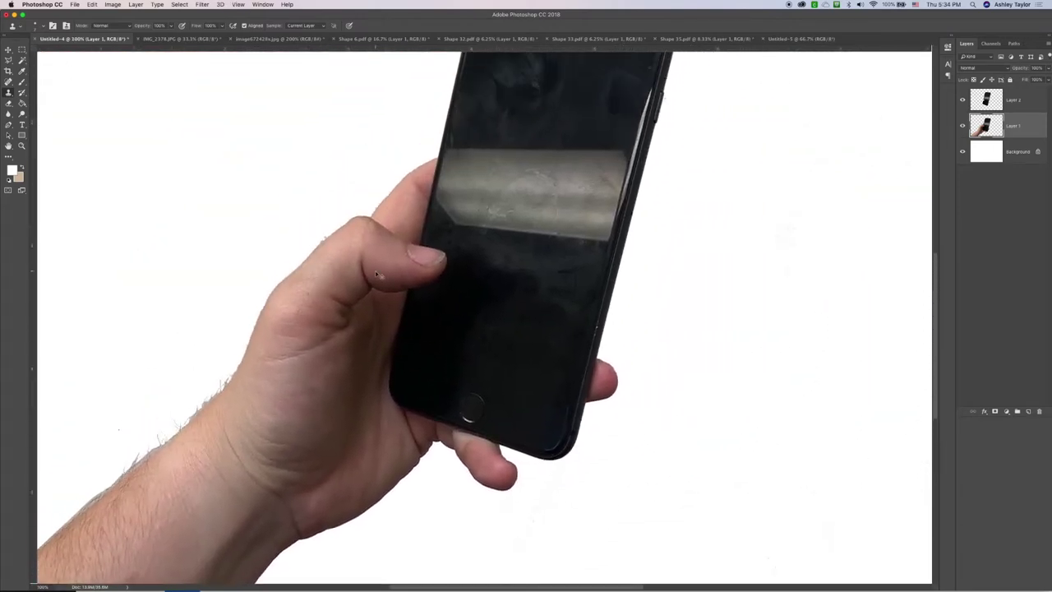
key(super+plus)
key(super+plus)
scroll(384, 228, up, 2)
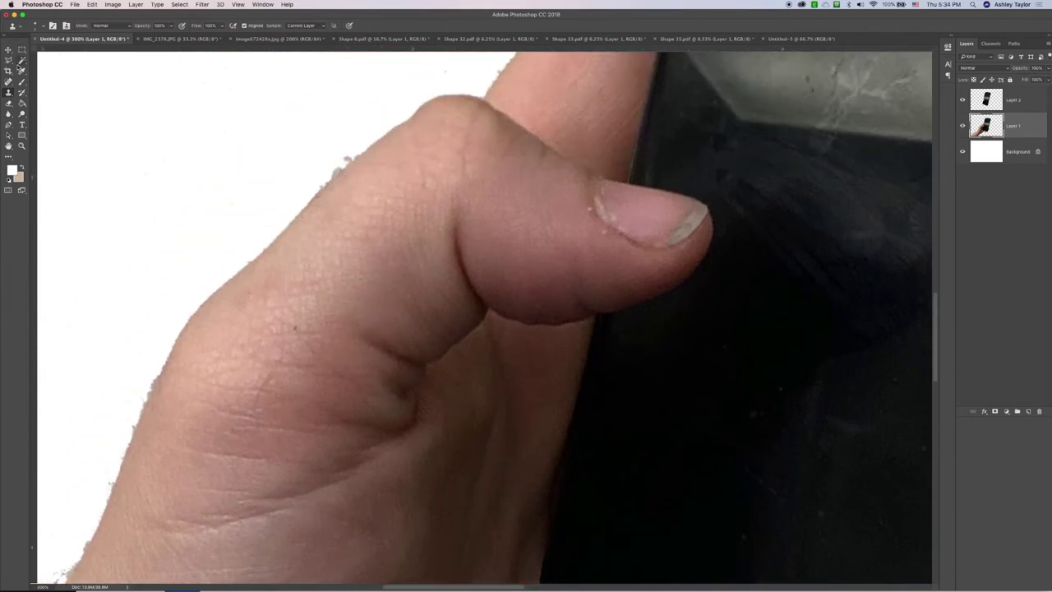
key(e)
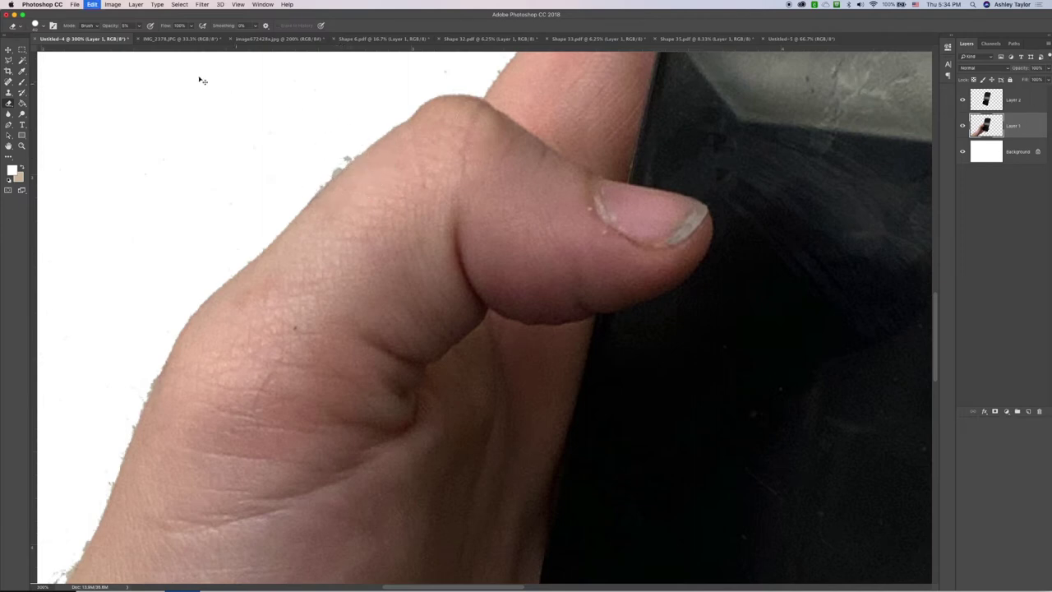
click(140, 26)
drag(140, 37, 240, 37)
click(336, 142)
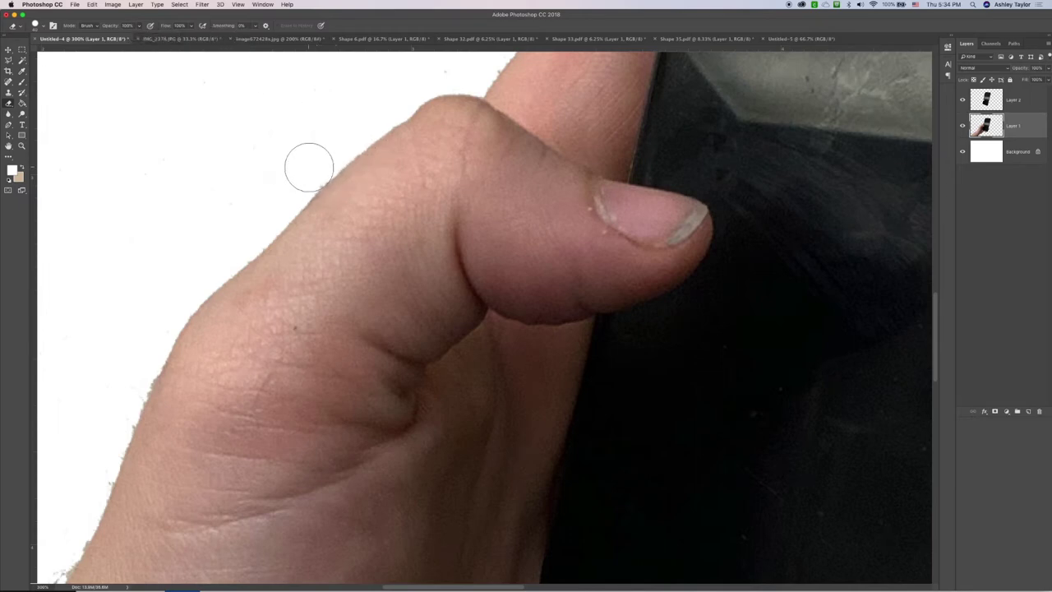
- Erase the rough residue along the outer edge of the thumb's base on the hand layer
scroll(181, 270, down, 3)
scroll(182, 270, left, 1)
scroll(182, 270, down, 1)
scroll(181, 271, left, 1)
key(bracketright)
key(bracketright)
key(bracketleft)
key(bracketleft)
key(bracketleft)
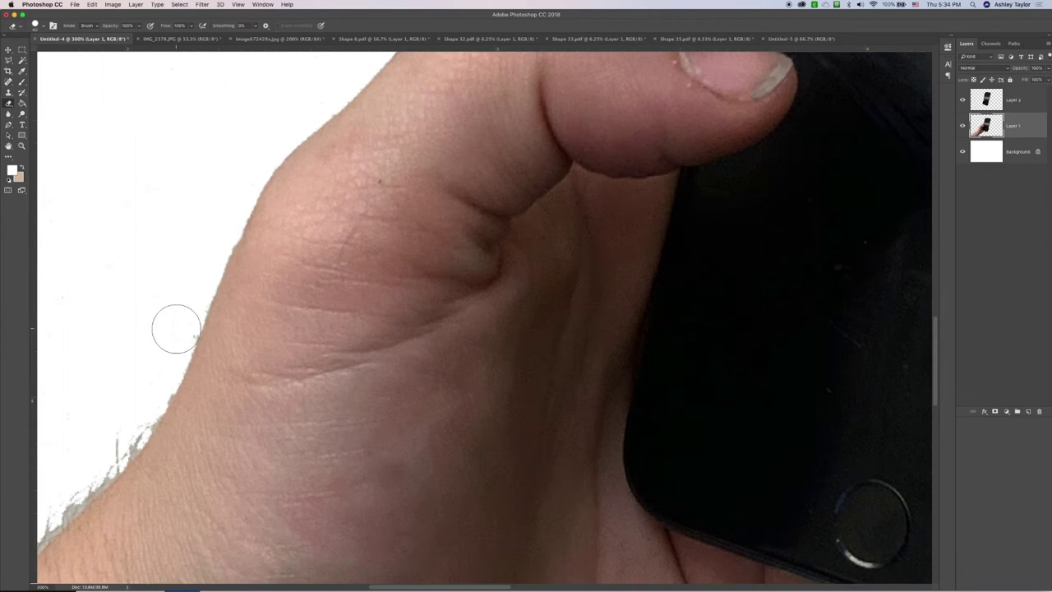
- Erase the stray hairs along the wrist's upper edge and the isolated speck beside the forearm
scroll(175, 328, down, 3)
scroll(175, 329, left, 2)
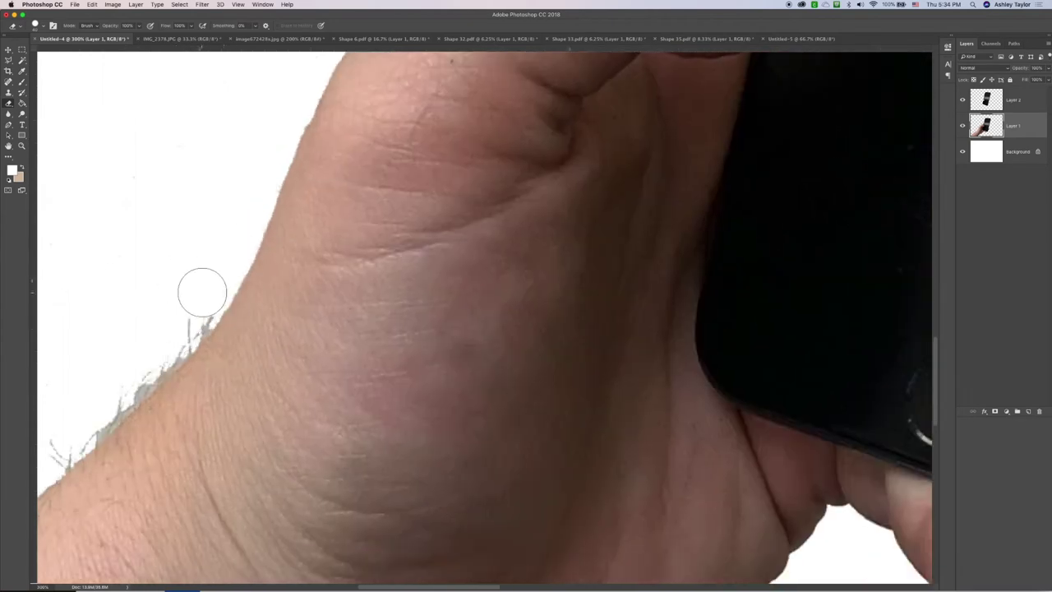
scroll(201, 293, down, 3)
scroll(201, 293, left, 3)
mouse_move(296, 236)
mouse_down()
mouse_move(281, 227)
mouse_move(230, 287)
mouse_move(117, 376)
mouse_up()
scroll(117, 376, left, 3)
scroll(117, 375, down, 1)
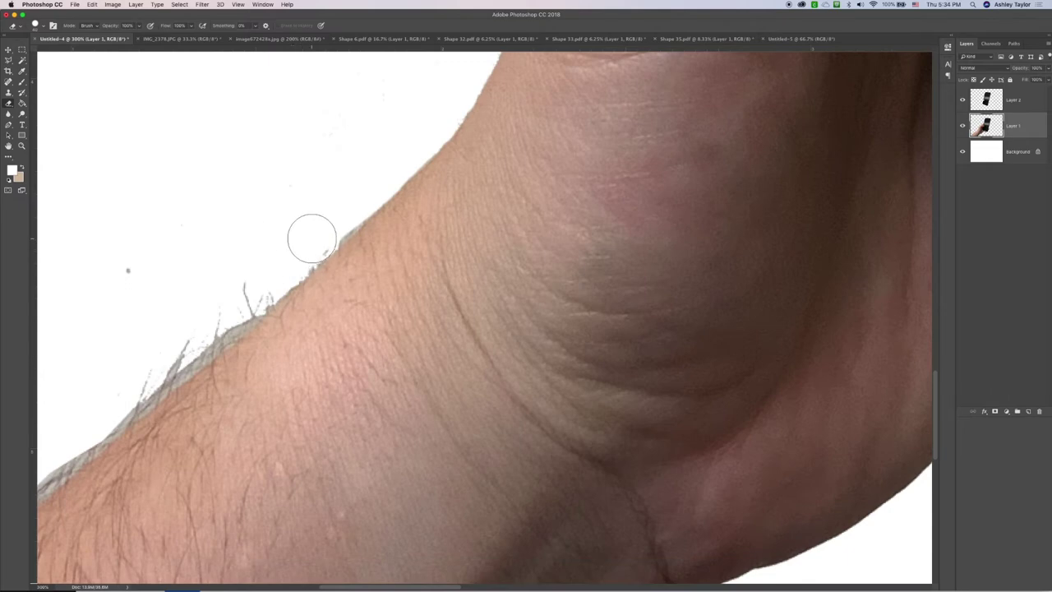
click(122, 263)
scroll(123, 264, up, 1)
scroll(123, 263, left, 1)
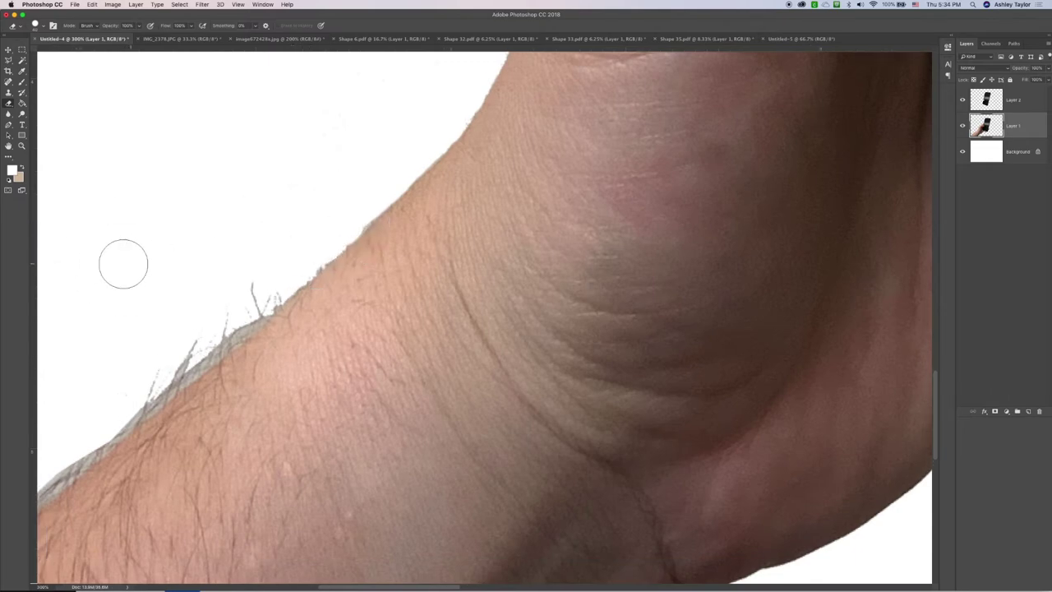
- Select the gray fringe patches along the forearm's upper edge with the Magic Wand and delete them
scroll(123, 263, down, 4)
scroll(123, 263, left, 3)
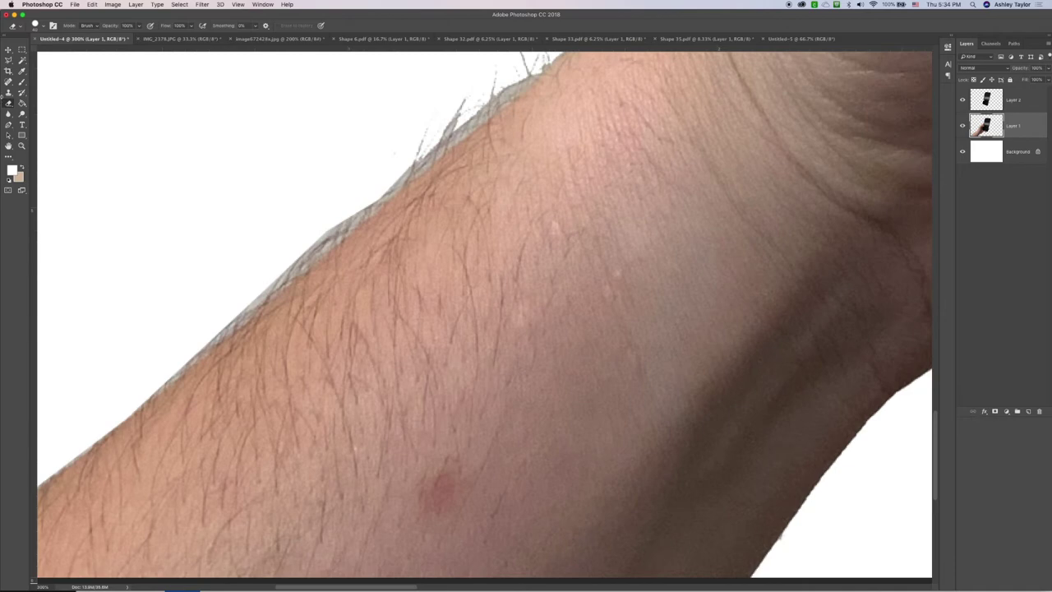
click(22, 64)
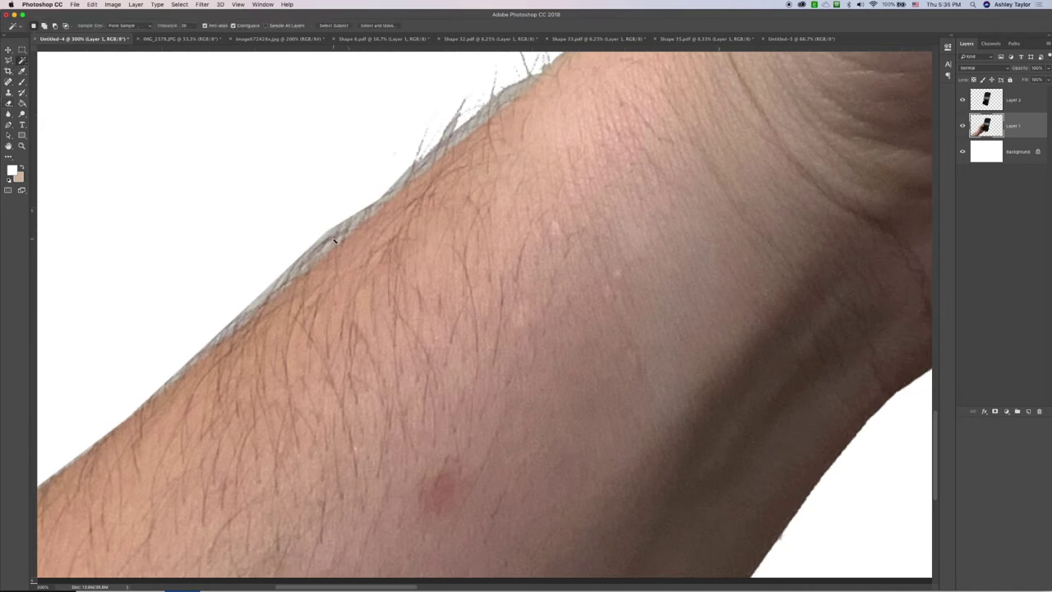
key(Delete)
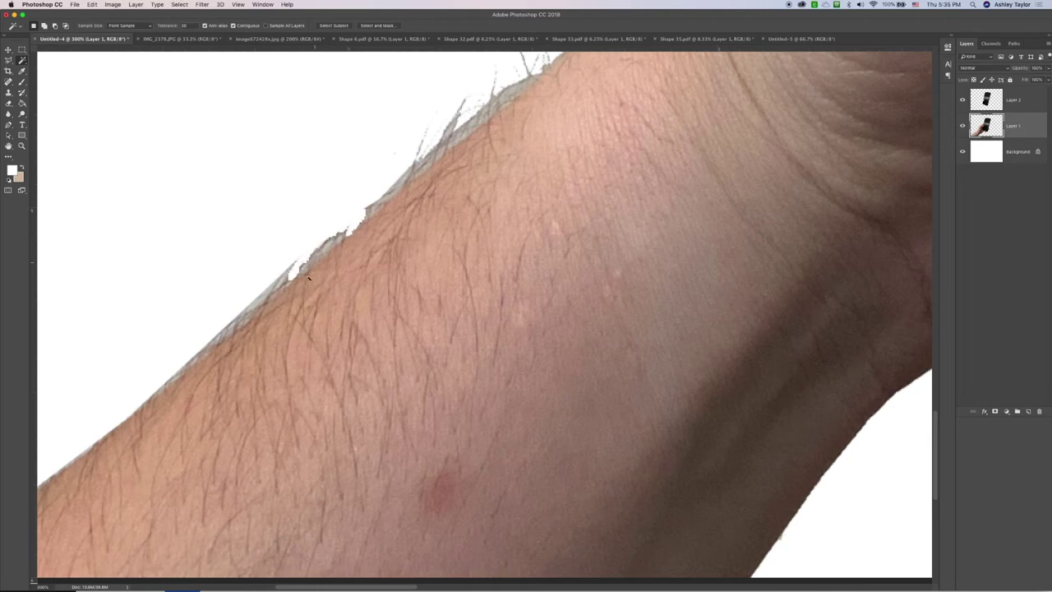
click(267, 301)
key(Delete)
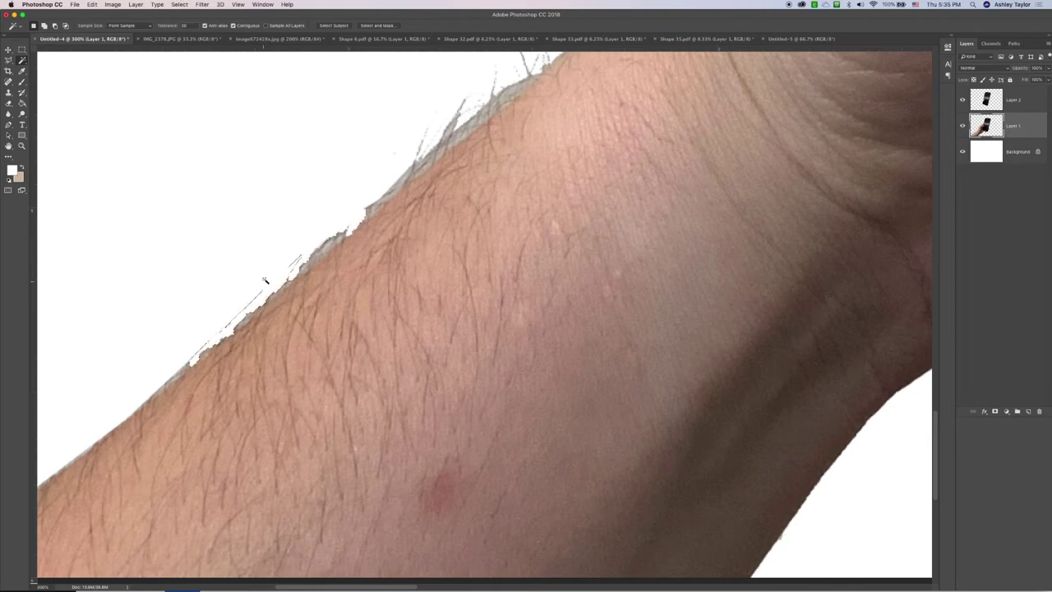
- Erase the leftover fringe lines beside the forearm's upper edge with the Eraser
key(e)
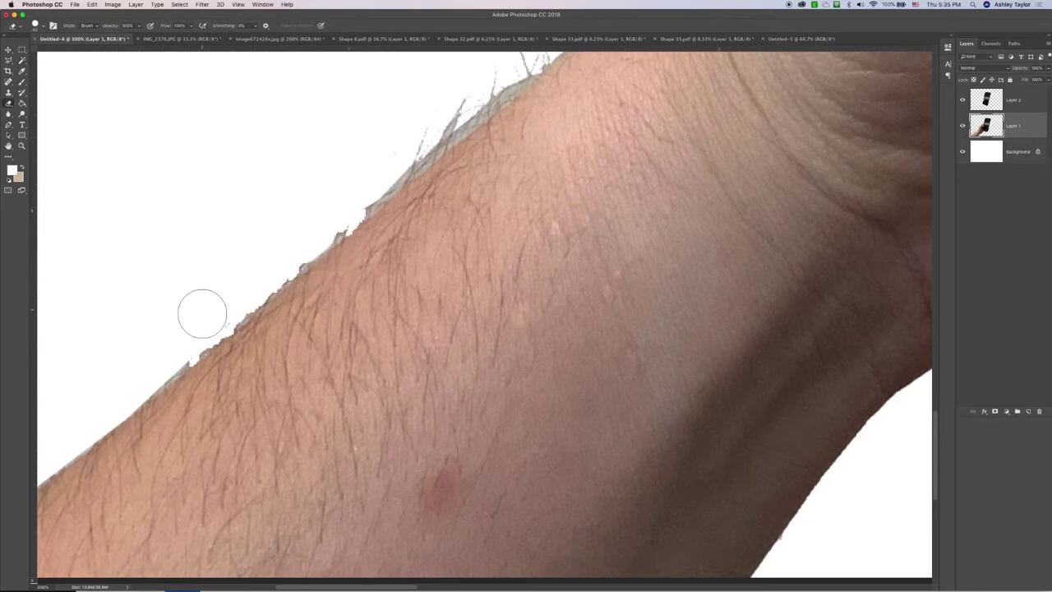
key(bracketright)
key(bracketright)
key(super+minus)
key(super+minus)
key(super+minus)
key(super+plus)
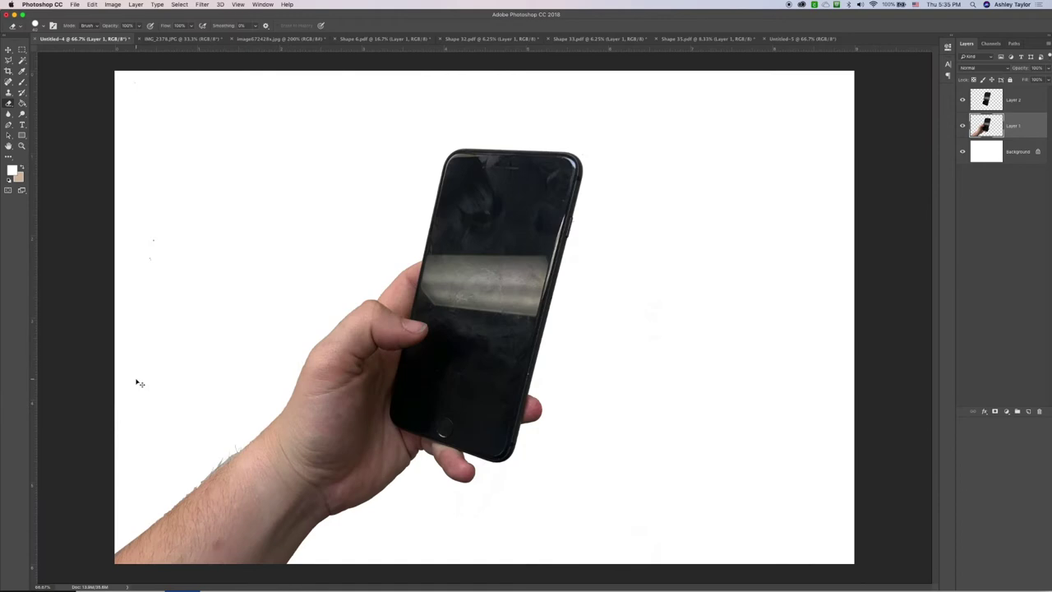
- Erase the remaining hairs and gray fringe along the upper edge between the wrist and forearm
key(super+plus)
key(super+plus)
scroll(136, 381, down, 10)
scroll(136, 381, left, 10)
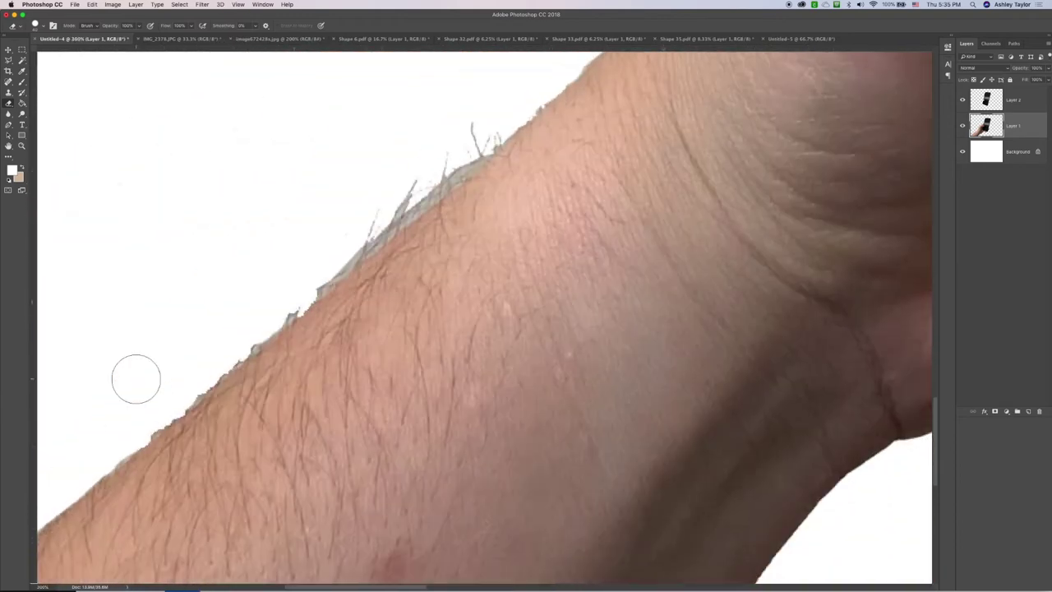
click(359, 223)
drag(359, 224, 255, 312)
key(super+minus)
key(super+minus)
key(super+minus)
key(super+minus)
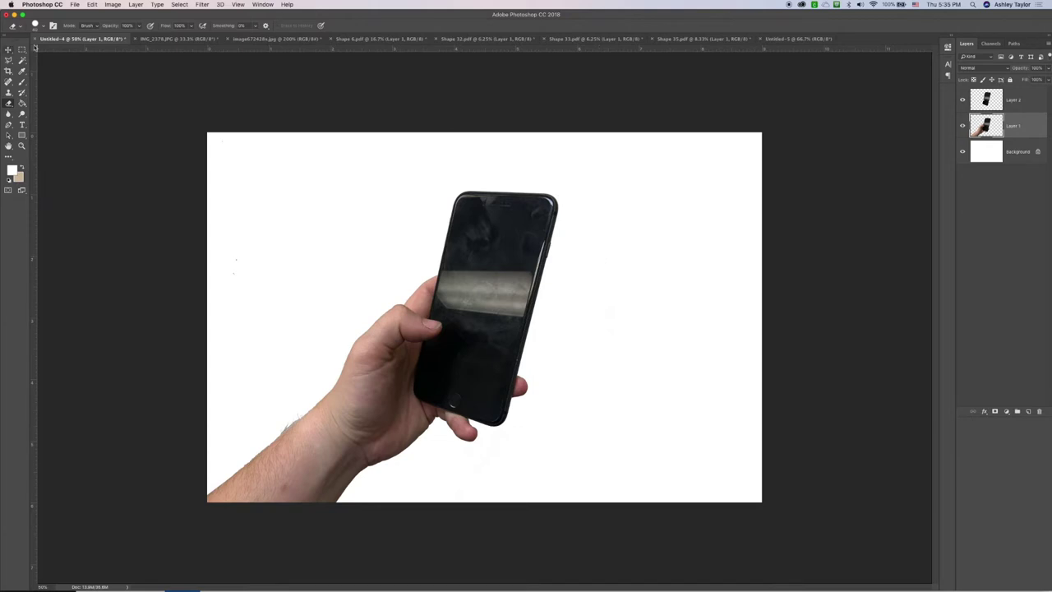
- Switch to the Shape 6.pdf document and erase the window-sill marks below the blinds' lower left corner
click(273, 40)
click(402, 39)
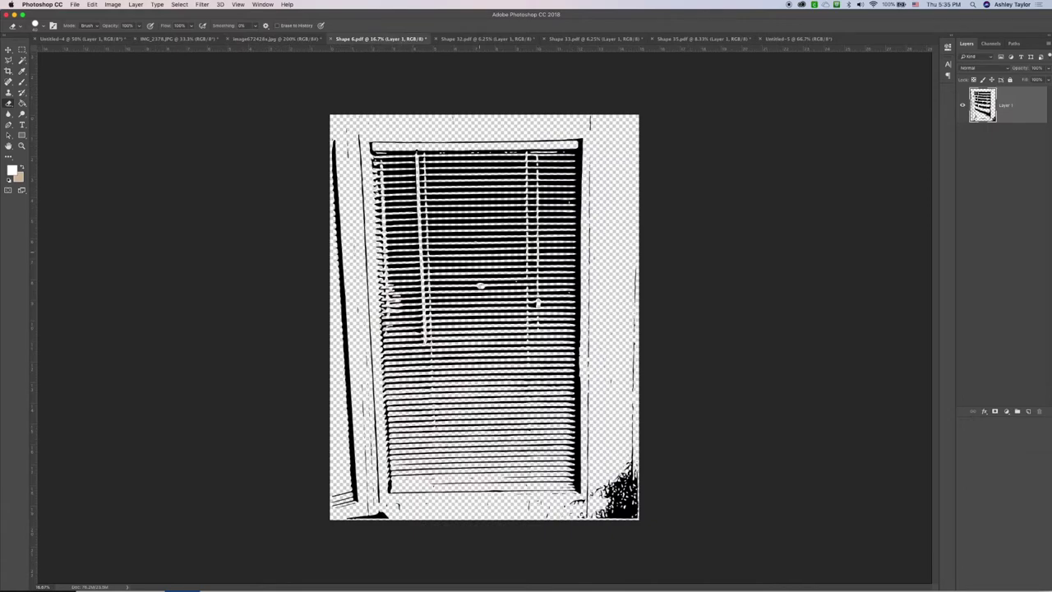
key(super+equal)
scroll(484, 316, down, 3)
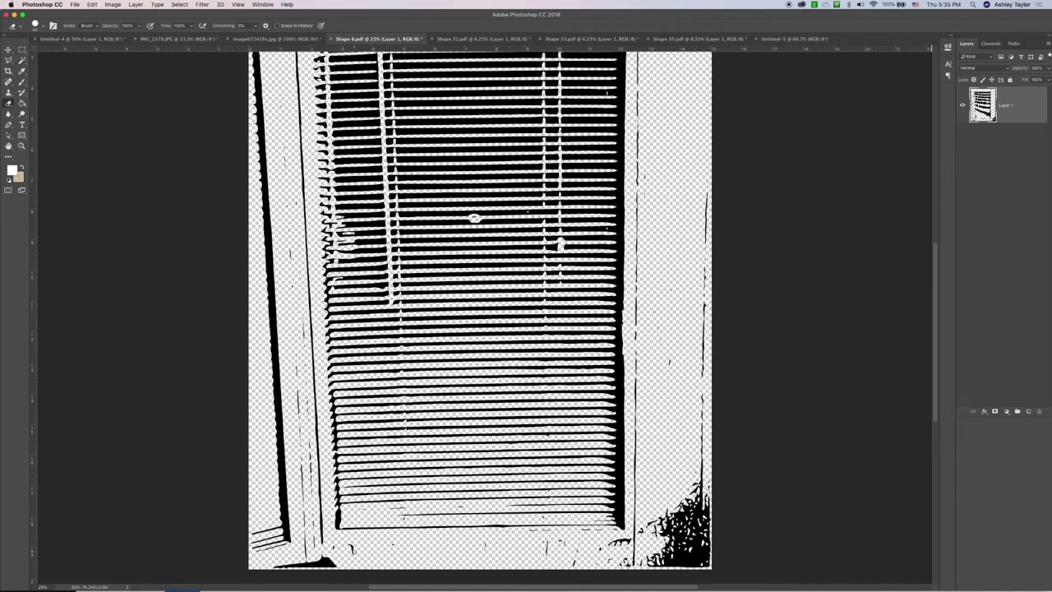
key(bracketright)
key(bracketright)
key(bracketright)
key(bracketright)
key(bracketright)
mouse_move(354, 549)
mouse_down()
mouse_move(270, 546)
mouse_move(262, 510)
mouse_move(294, 540)
mouse_move(309, 531)
mouse_move(300, 494)
mouse_up()
key(bracketleft)
key(bracketleft)
key(bracketleft)
- Erase the lower part of the window-frame lines to the left of the blinds
drag(9, 103, 64, 102)
key(bracketright)
key(bracketright)
key(bracketright)
key(bracketleft)
key(bracketleft)
key(bracketleft)
key(bracketleft)
key(bracketleft)
drag(293, 462, 272, 299)
key(bracketright)
key(bracketright)
key(bracketright)
drag(287, 435, 277, 238)
key(bracketleft)
key(bracketleft)
key(bracketleft)
- Erase the upper part of the window-frame lines to the left of the blinds, including the last short segment
scroll(279, 246, up, 5)
key(bracketright)
key(bracketright)
key(bracketright)
drag(282, 404, 263, 135)
key(bracketleft)
key(bracketleft)
key(bracketleft)
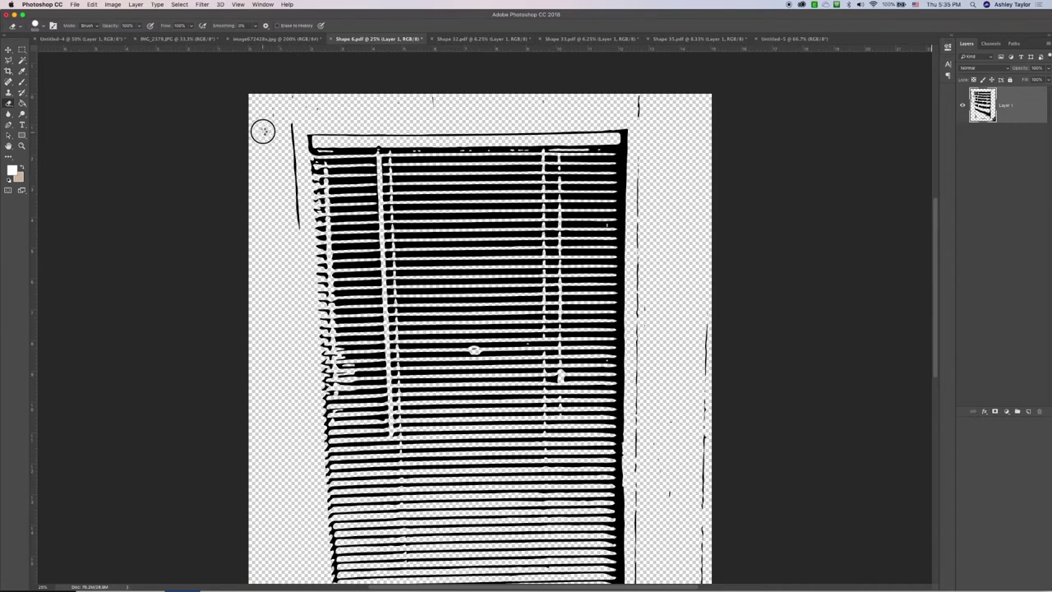
key(bracketright)
key(bracketright)
key(bracketleft)
key(bracketleft)
drag(270, 140, 279, 227)
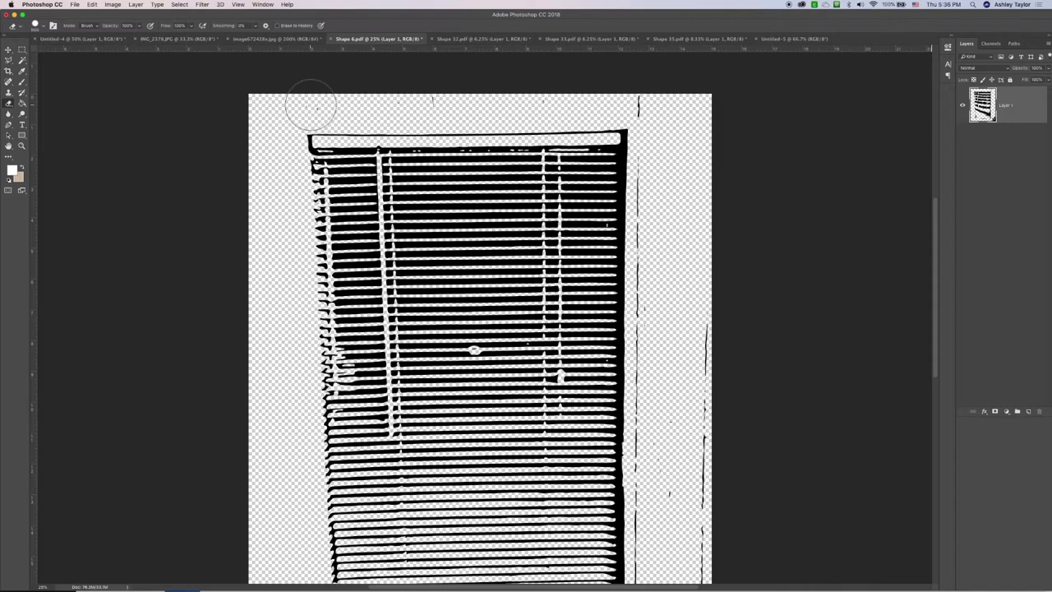
- Erase the stray specks above the blinds' top rail
key(bracketright)
key(bracketleft)
key(bracketleft)
key(bracketleft)
drag(426, 99, 531, 82)
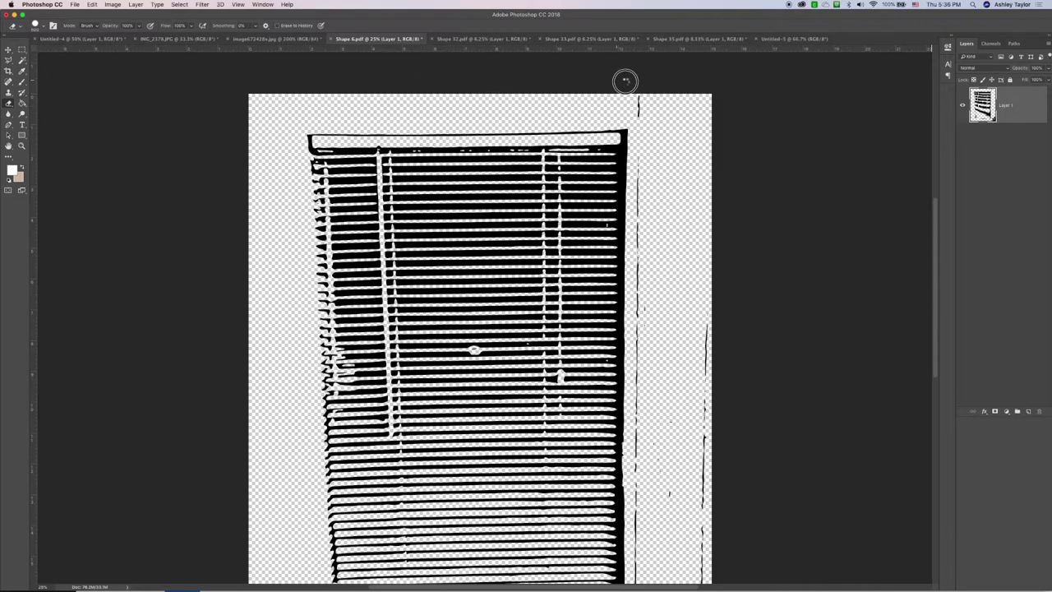
- Erase the frame lines, specks and dark foliage to the right of the blinds
drag(659, 104, 658, 216)
scroll(654, 219, down, 2)
scroll(655, 219, down, 2)
scroll(654, 219, right, 3)
mouse_move(575, 110)
mouse_down()
mouse_move(580, 257)
mouse_move(615, 217)
mouse_move(647, 228)
mouse_move(631, 296)
mouse_up()
key(bracketleft)
scroll(632, 296, down, 3)
key(bracketright)
mouse_move(582, 199)
mouse_down()
mouse_move(586, 450)
mouse_move(592, 475)
mouse_move(623, 437)
mouse_move(630, 488)
mouse_move(639, 230)
mouse_up()
- Erase the remaining vertical line and stray marks below the blinds' bottom edge
key(bracketright)
key(bracketright)
key(bracketright)
key(bracketright)
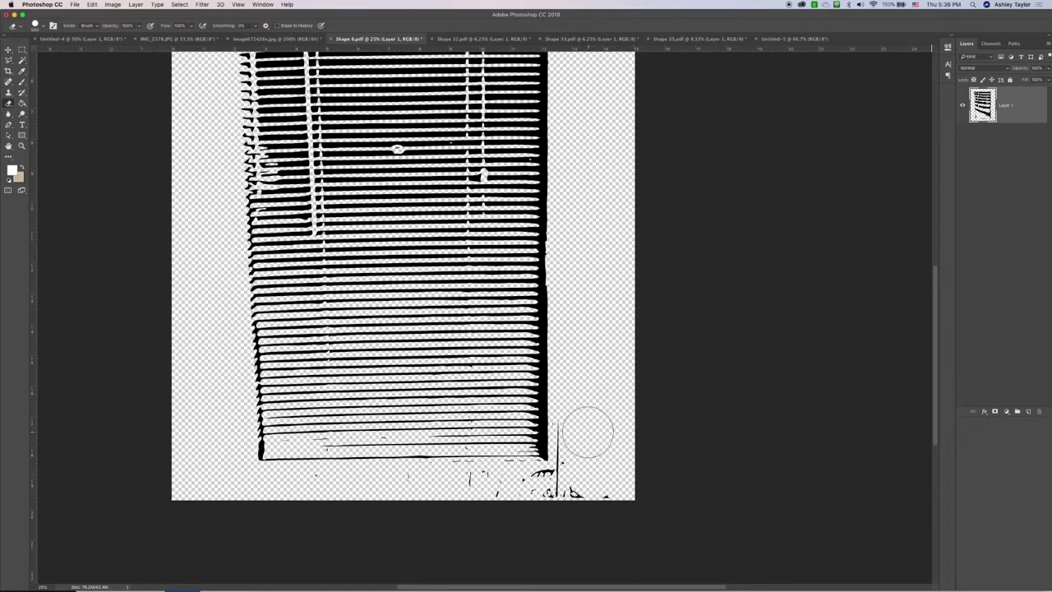
key(bracketleft)
key(bracketleft)
key(bracketleft)
key(bracketleft)
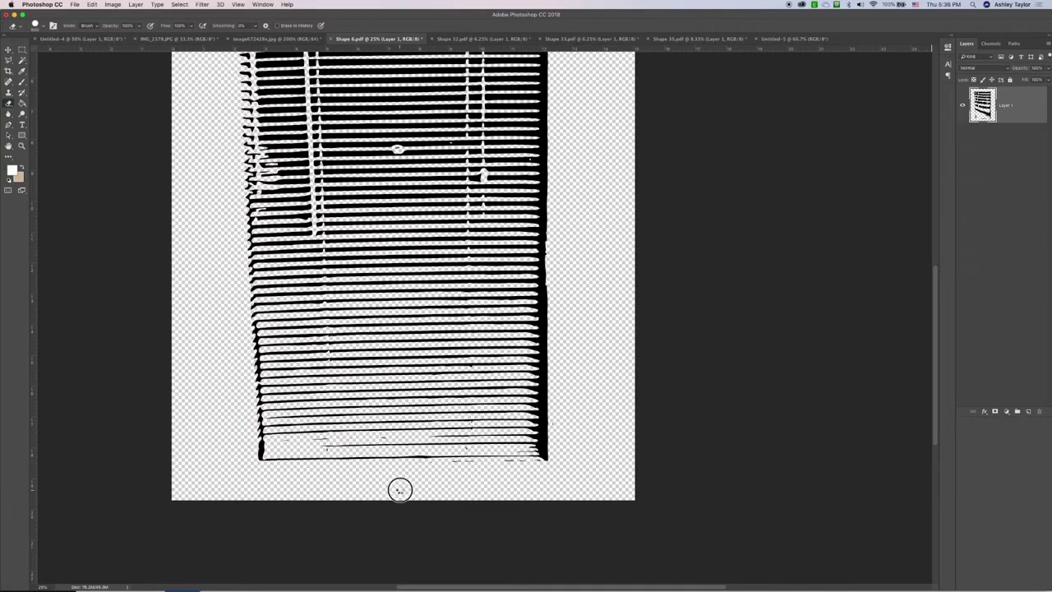
- Paste the cleaned blinds into Untitled-4 between the phone and hand layers and scale them down slightly
scroll(415, 476, up, 5)
scroll(415, 476, left, 3)
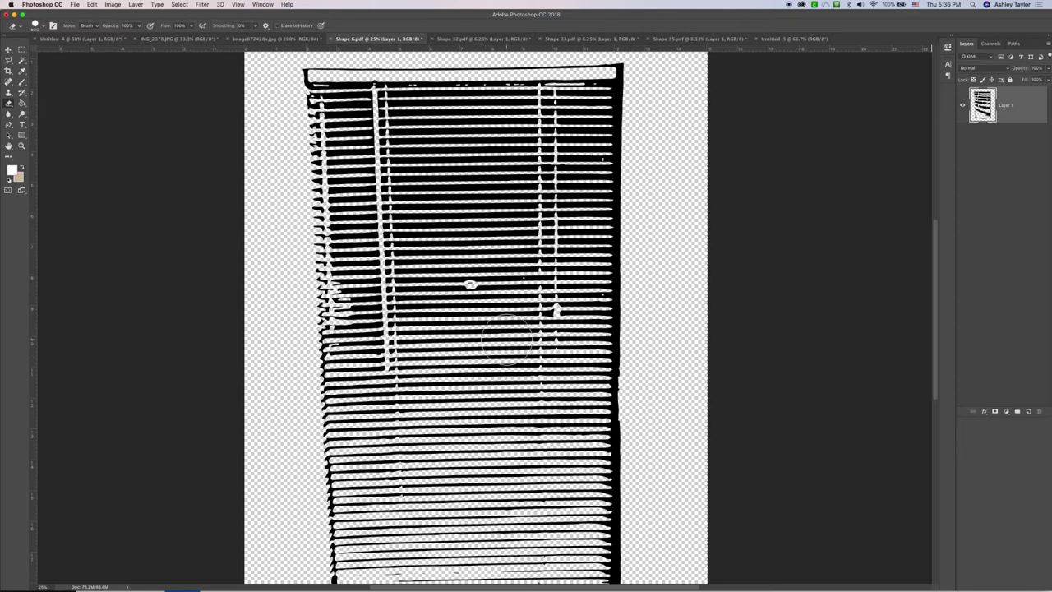
click(103, 39)
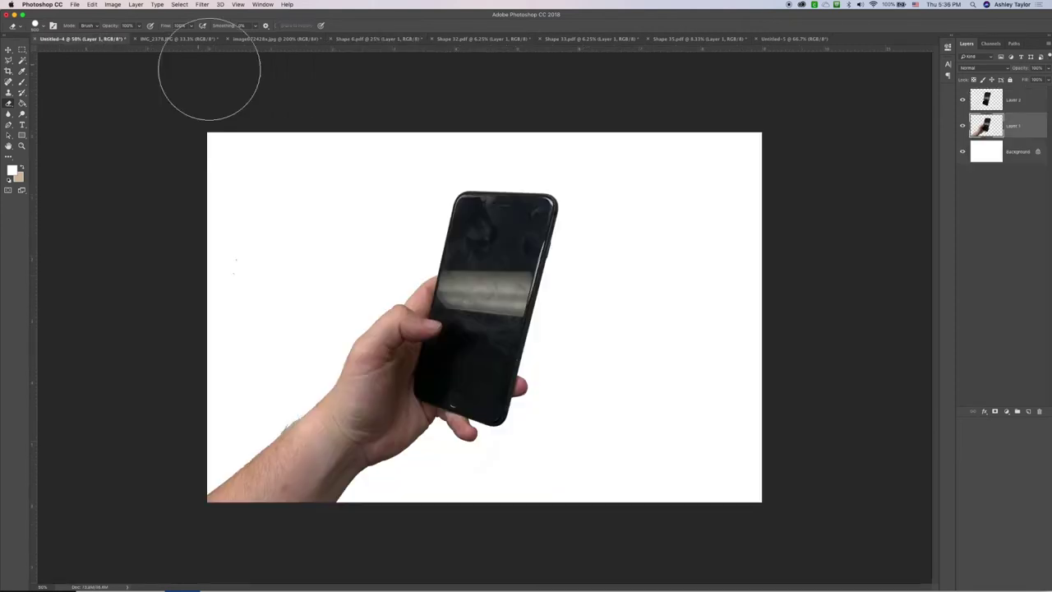
key(ctrl+v)
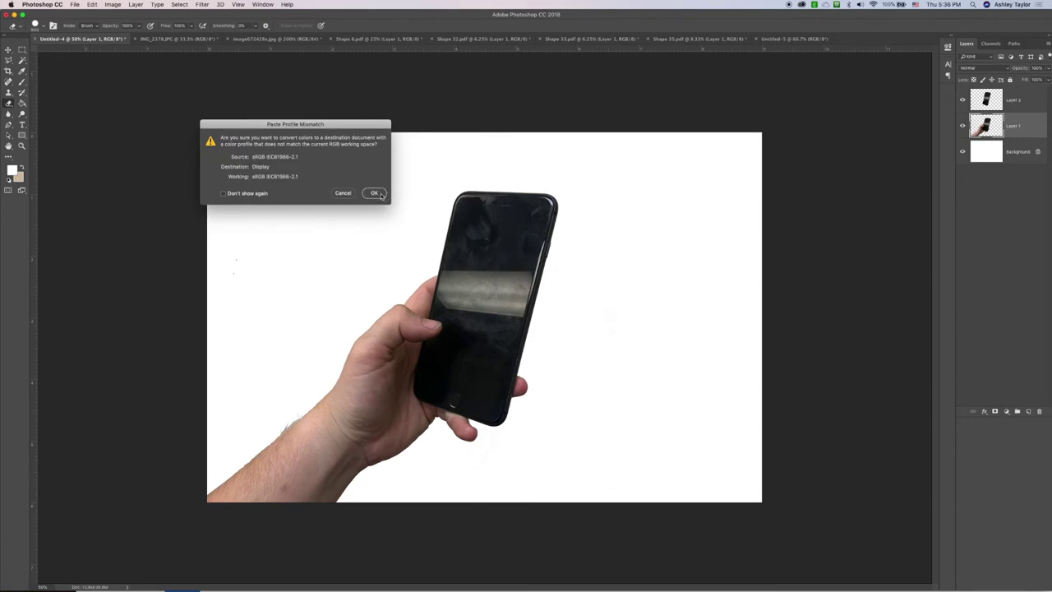
click(374, 193)
key(ctrl+t)
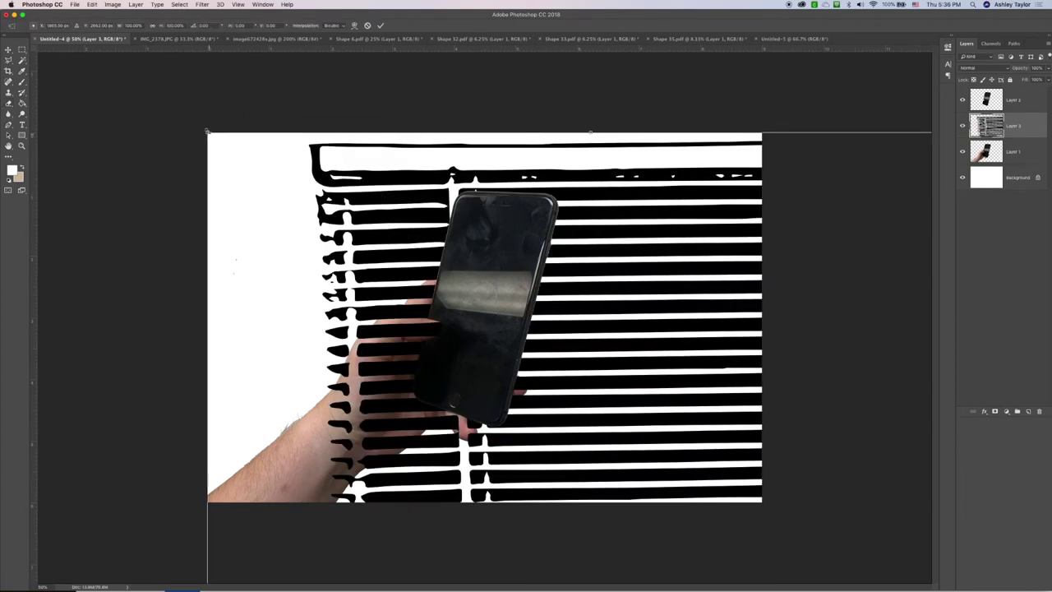
drag(207, 131, 284, 157)
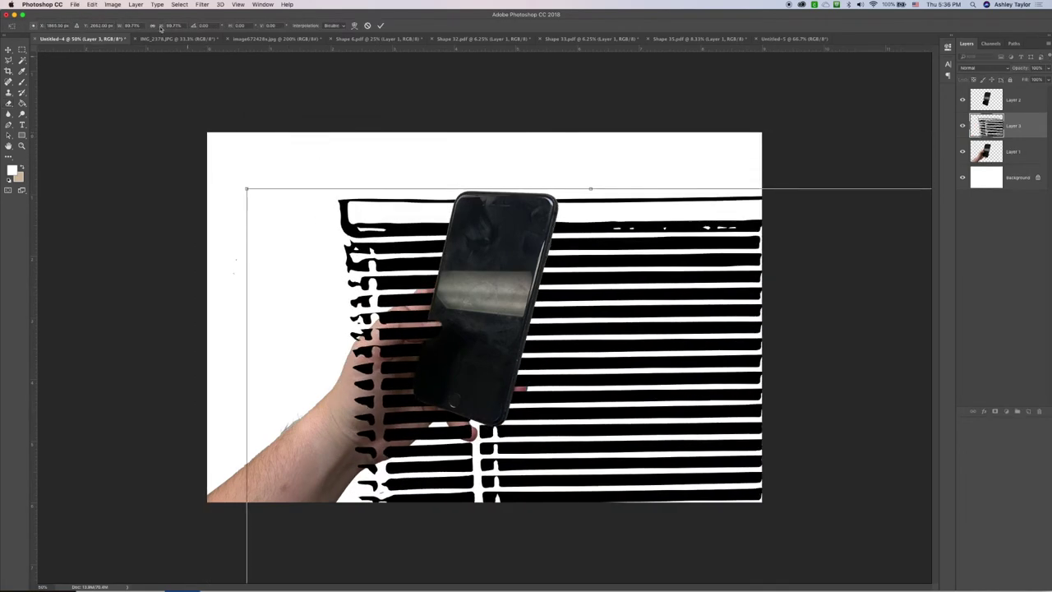
key(Return)
- Scale the blinds layer down further and place it over the thumb and wrist to the left of the phone
click(90, 4)
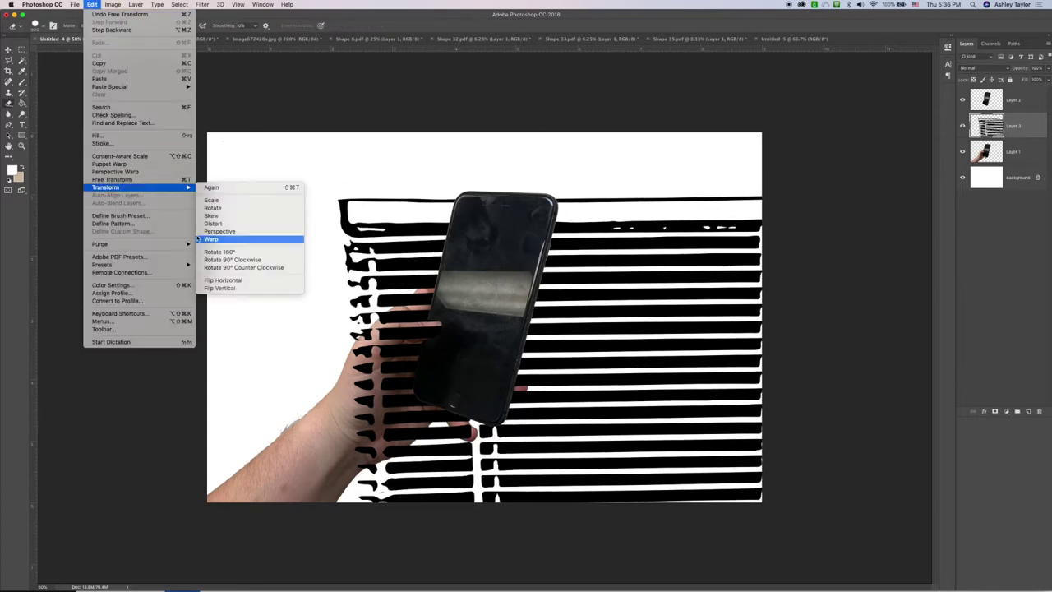
mouse_move(147, 189)
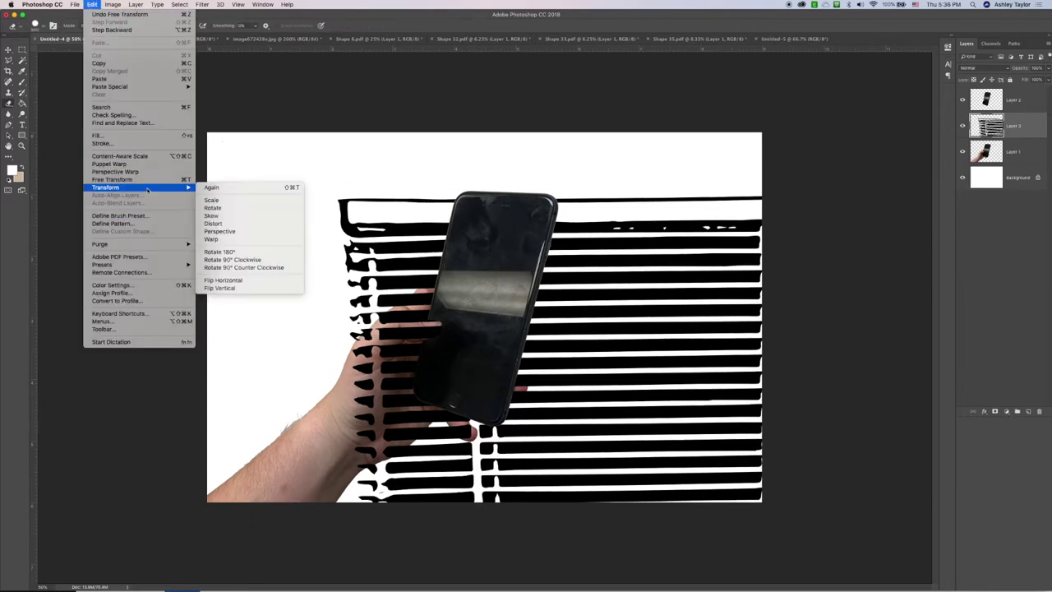
click(212, 199)
drag(247, 190, 290, 119)
drag(224, 105, 443, 173)
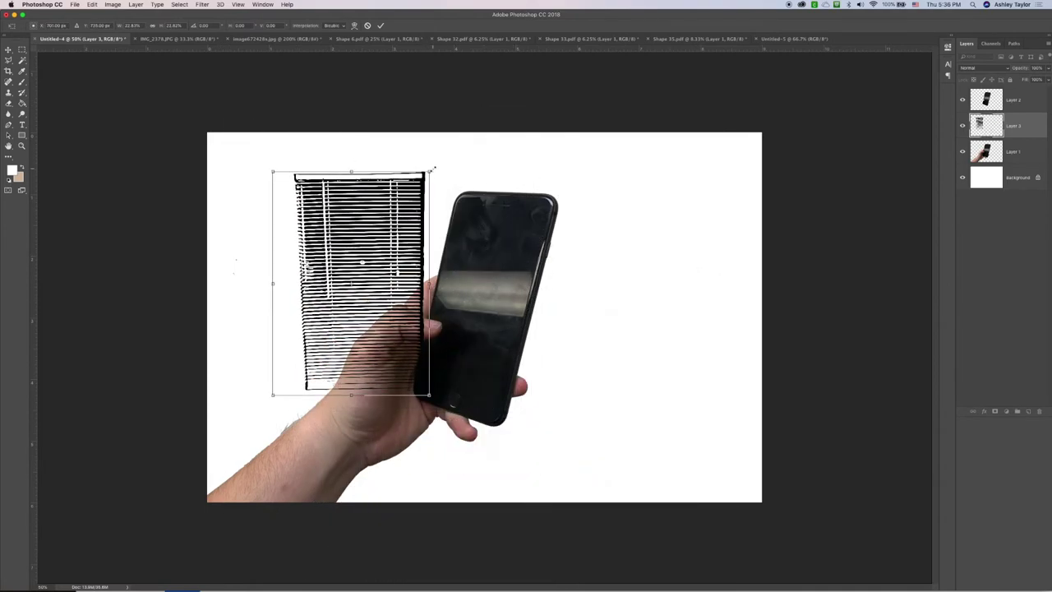
key(Return)
- Try to move the blinds with the Move tool, and make the blinds layer the only selected layer
drag(388, 244, 631, 254)
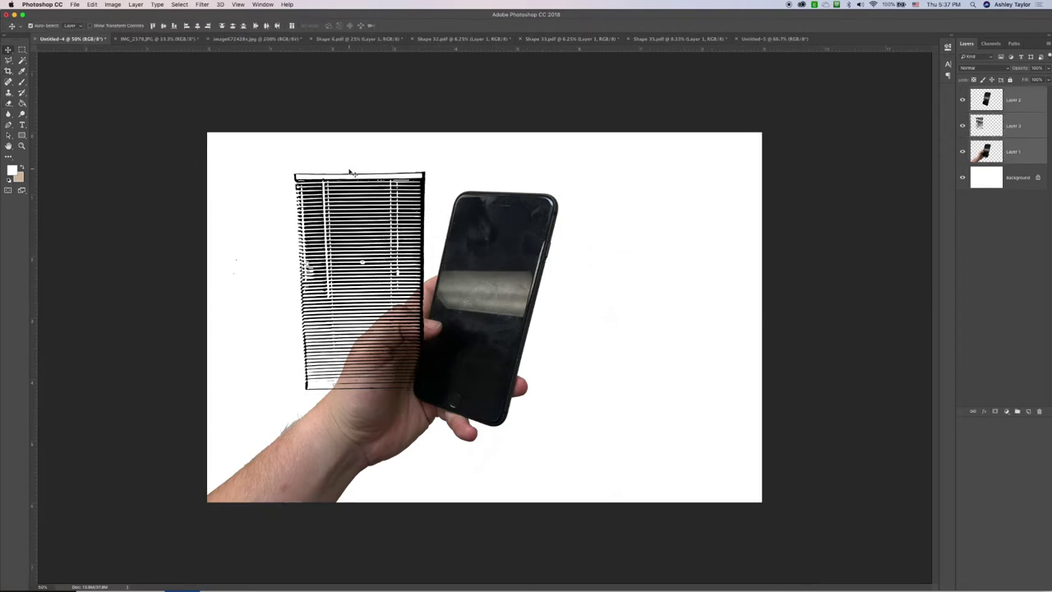
drag(423, 236, 828, 123)
click(1029, 134)
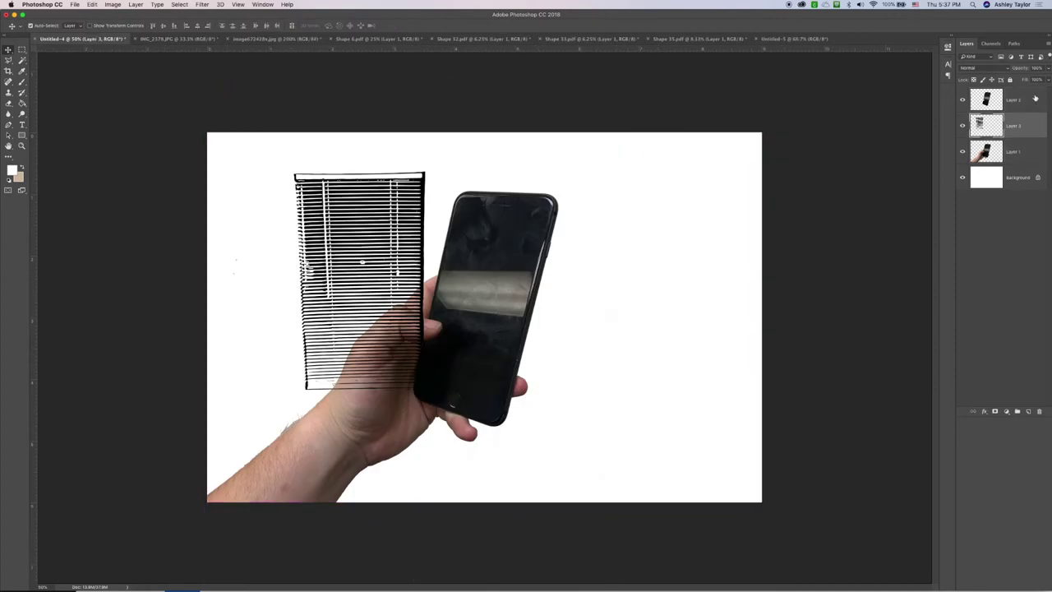
- Move the blinds layer above the phone layer in the stack and position the blinds over the phone
drag(426, 187, 709, 212)
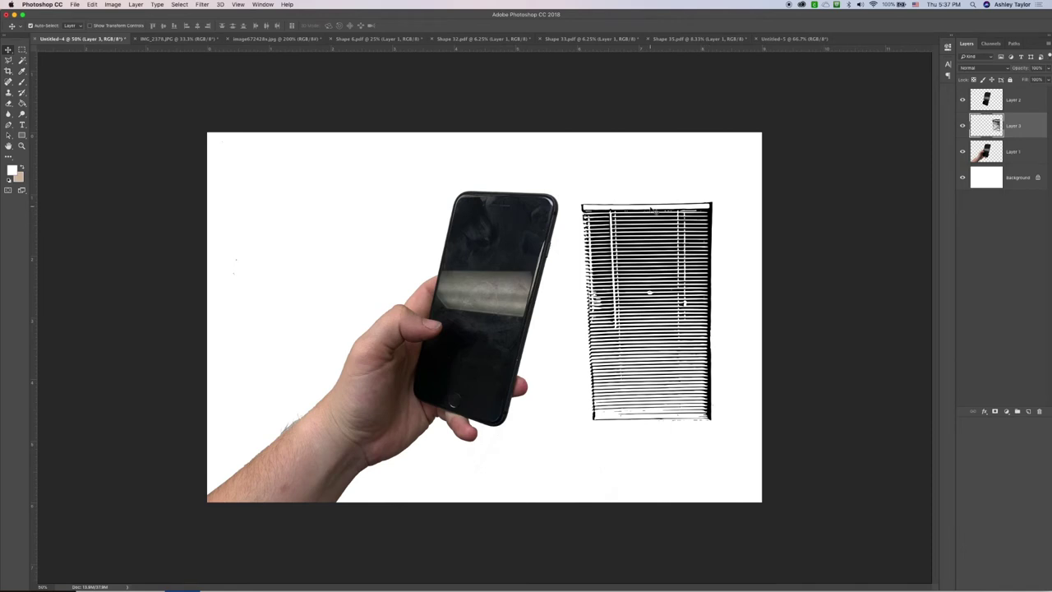
mouse_move(639, 208)
mouse_down()
mouse_move(580, 183)
mouse_move(648, 199)
mouse_up()
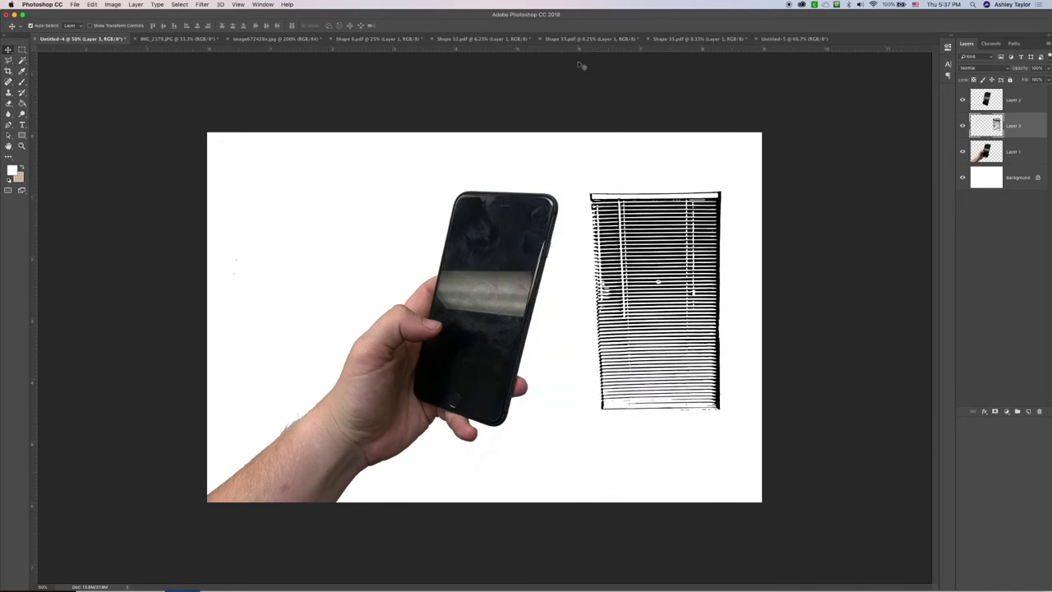
drag(1021, 122, 1021, 92)
drag(640, 200, 485, 206)
- Distort the blinds so their four corners follow the tilted shape of the phone
key(ctrl+t)
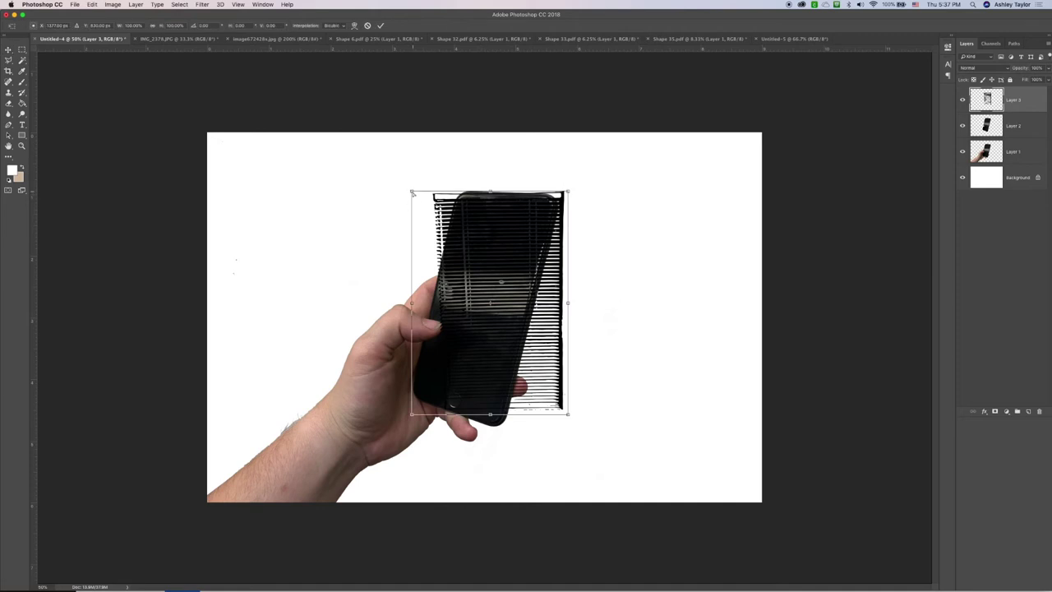
right_click(413, 194)
click(416, 195)
click(92, 5)
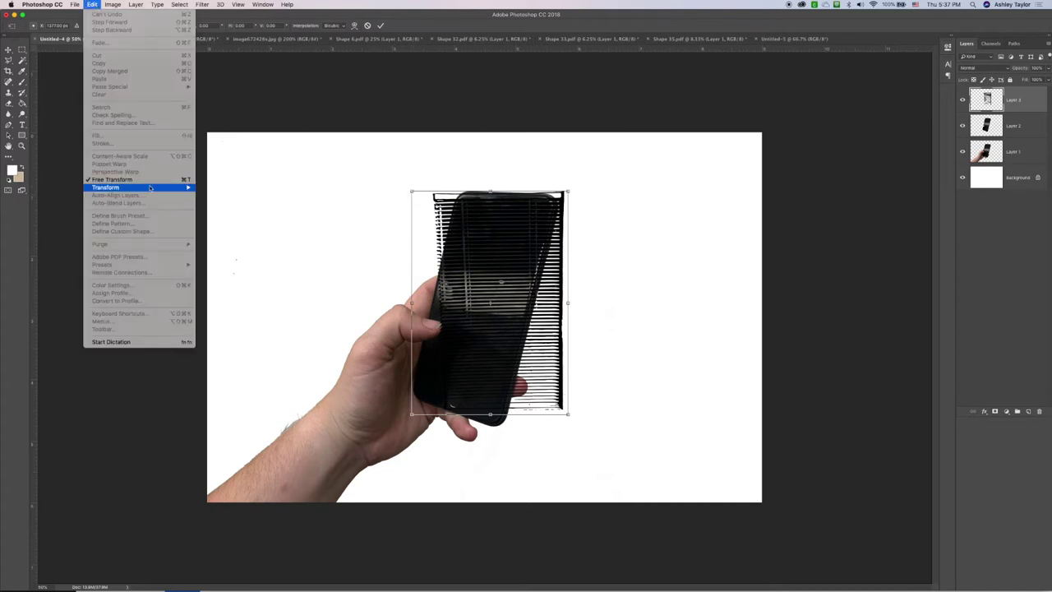
mouse_move(164, 187)
click(222, 224)
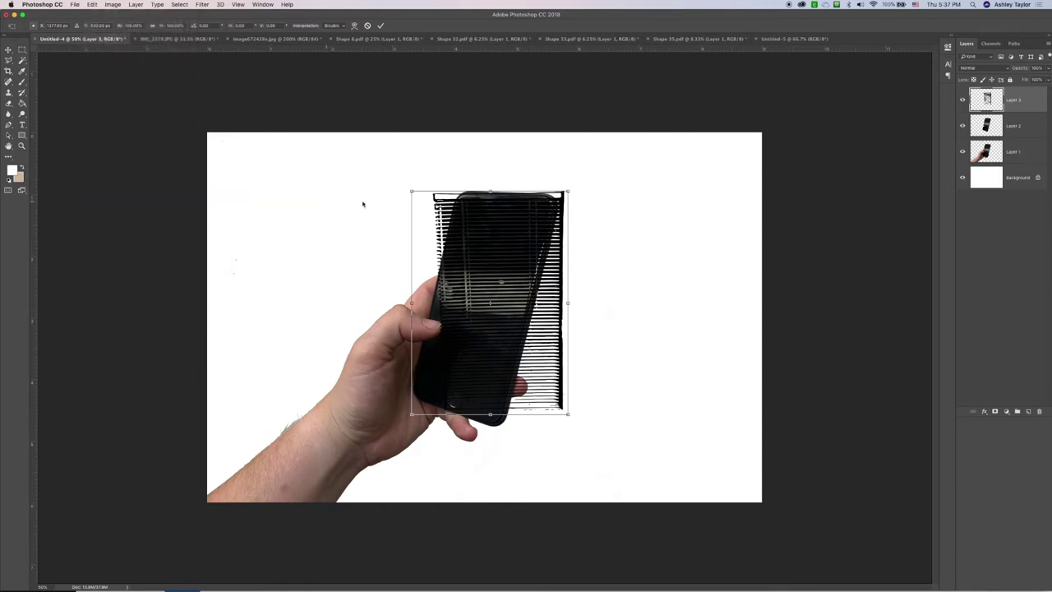
drag(413, 195, 445, 195)
drag(569, 194, 550, 196)
drag(567, 415, 498, 422)
mouse_move(412, 417)
mouse_down()
mouse_move(403, 389)
mouse_move(400, 400)
mouse_up()
key(Return)
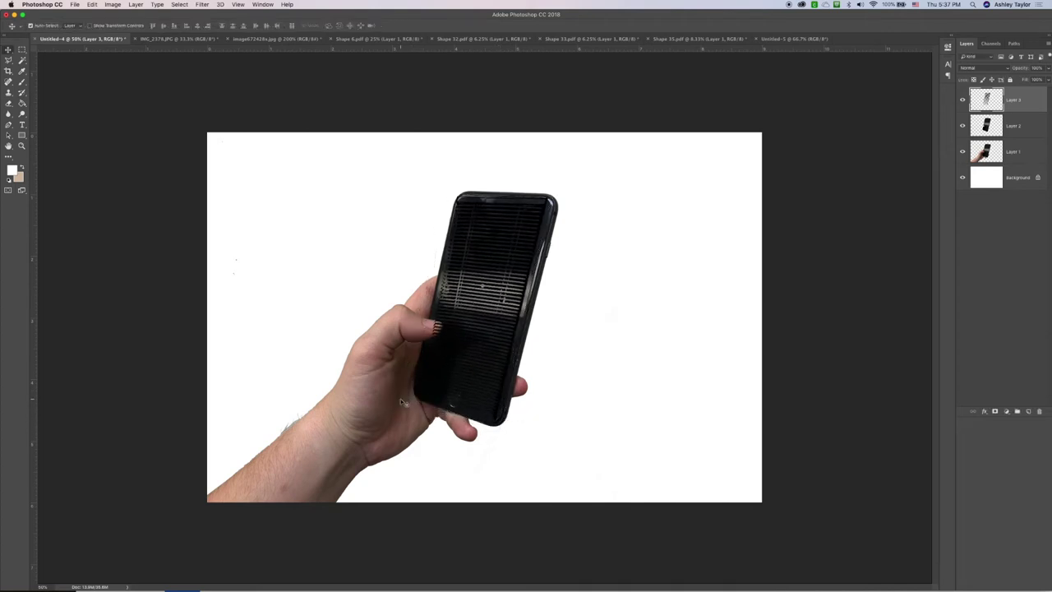
- Hide the phone cutout in Layer 2 and lower the opacity of the hand-and-phone Layer 1 to about 45%
click(963, 127)
click(1017, 152)
click(1047, 68)
drag(1045, 79, 1023, 79)
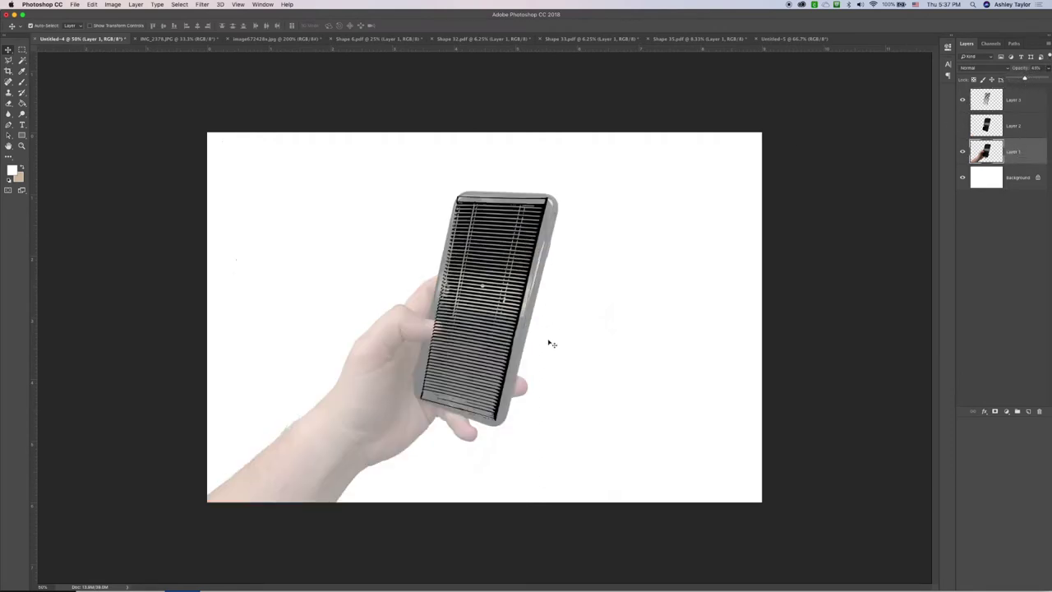
- Stretch the blinds' corners outward with another free transform so they reach the edges of the faded phone
click(482, 285)
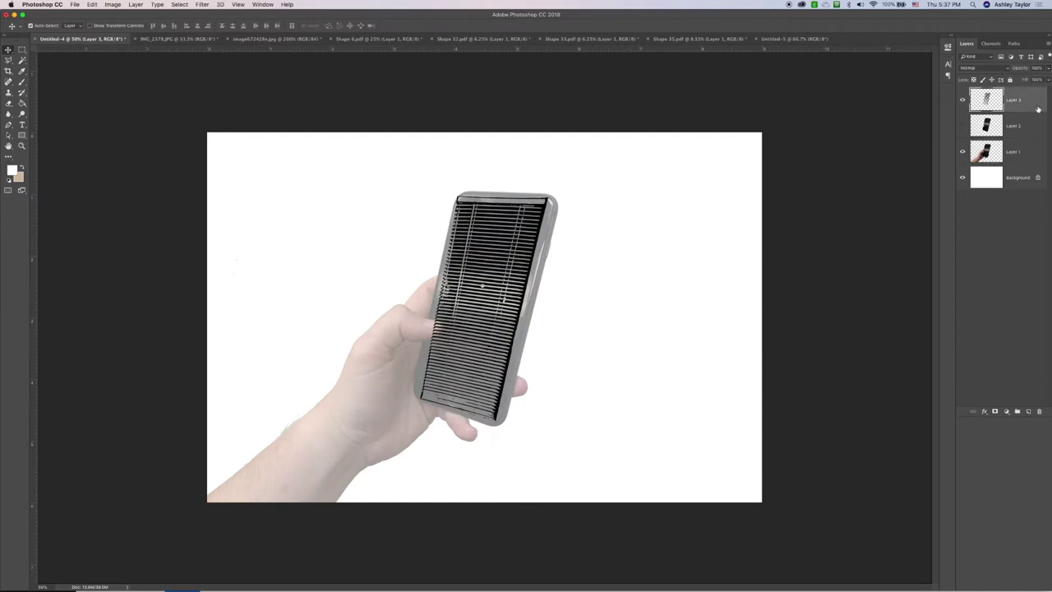
key(super+t)
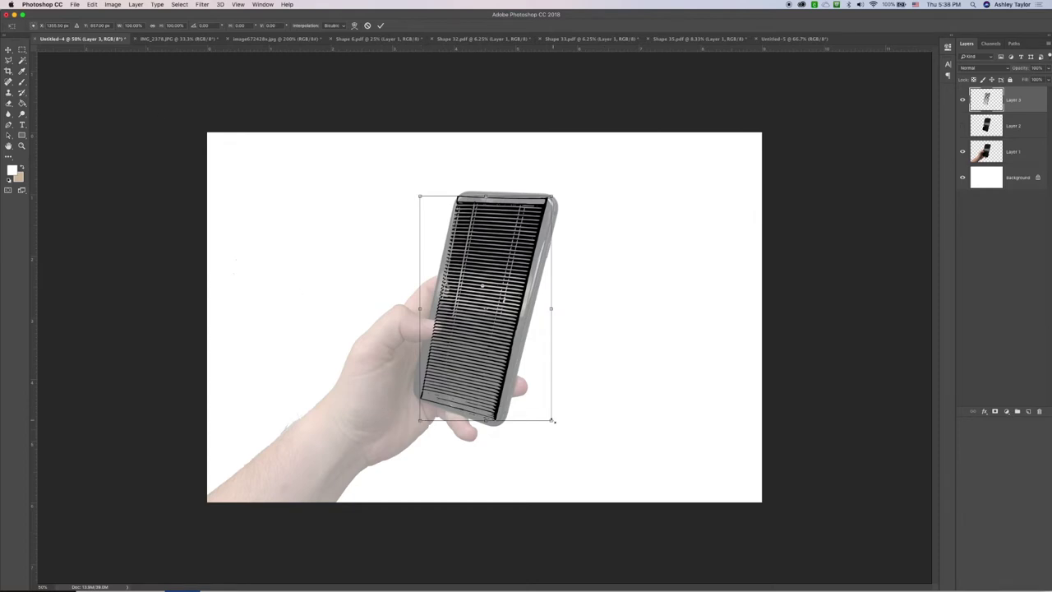
drag(553, 422, 561, 425)
drag(552, 197, 563, 194)
drag(422, 199, 415, 190)
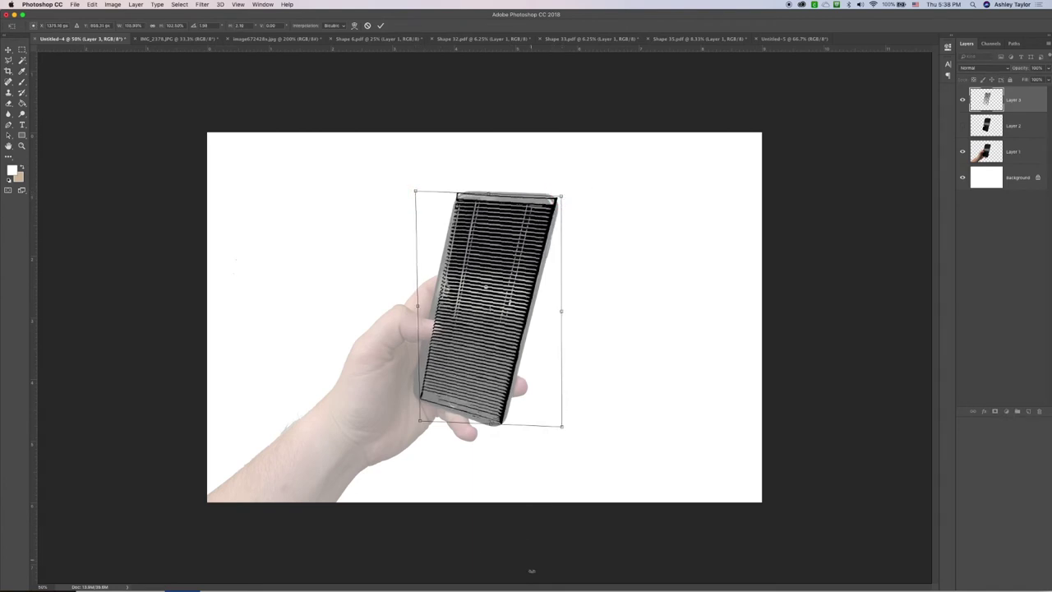
drag(419, 420, 412, 417)
drag(562, 427, 566, 426)
key(Return)
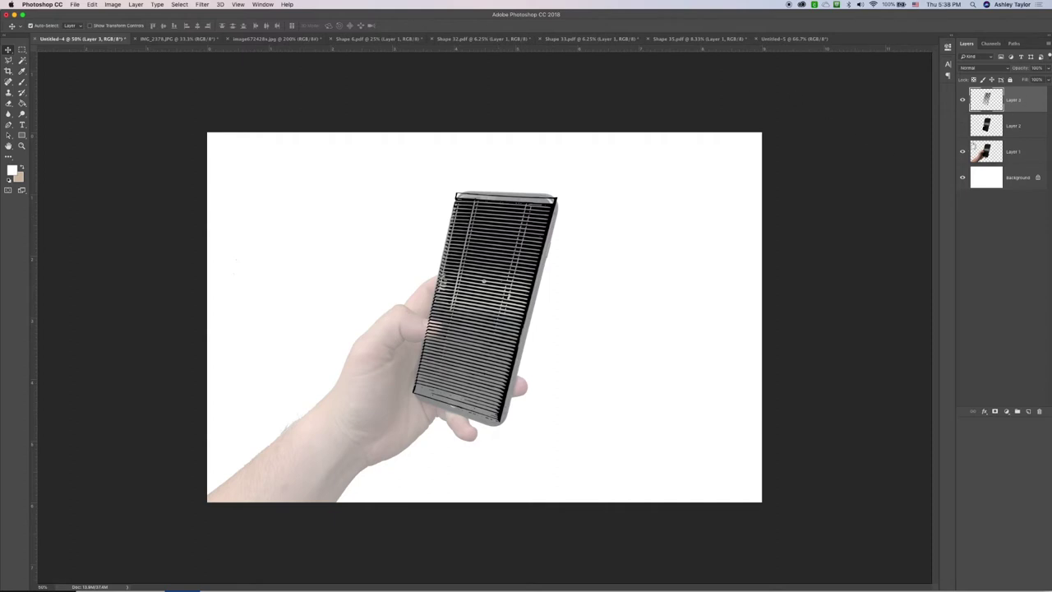
- Restore Layer 1 to 100% opacity, and show the phone cutout in Layer 2 in place of Layer 1
click(1031, 152)
click(1048, 68)
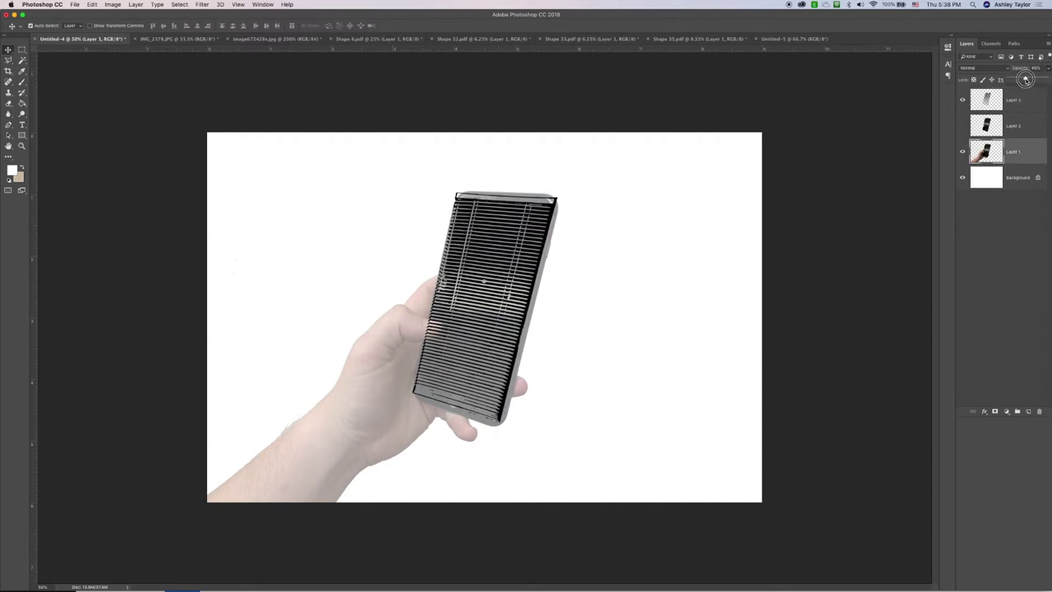
drag(1023, 78, 1045, 78)
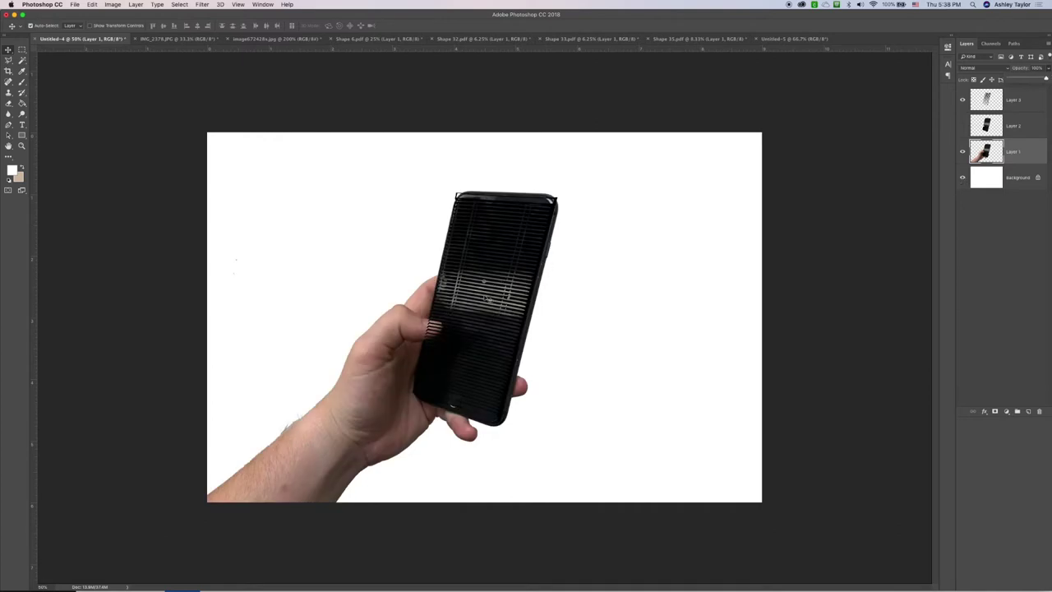
click(962, 153)
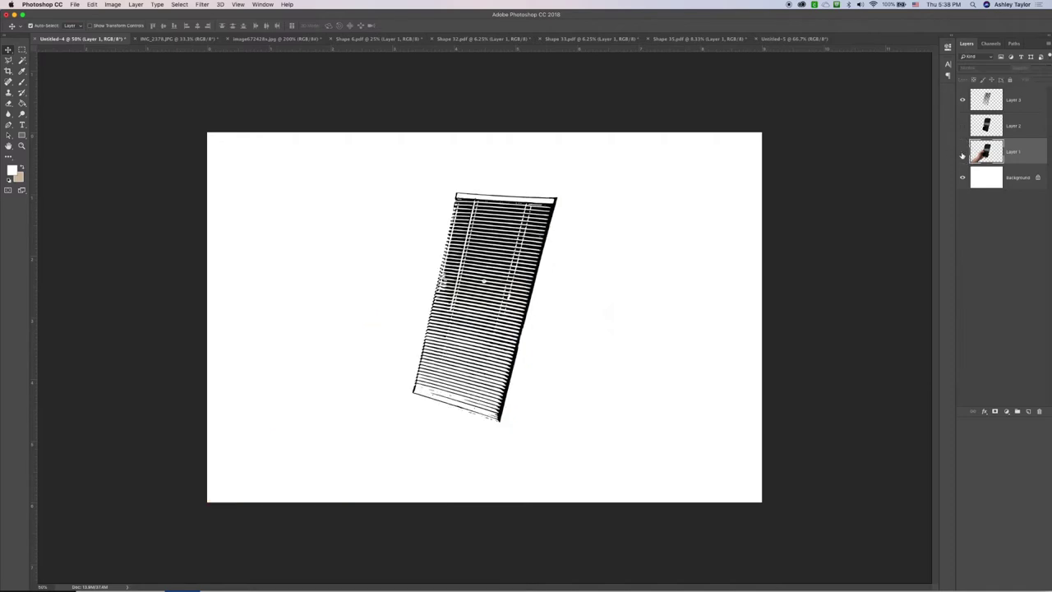
click(962, 126)
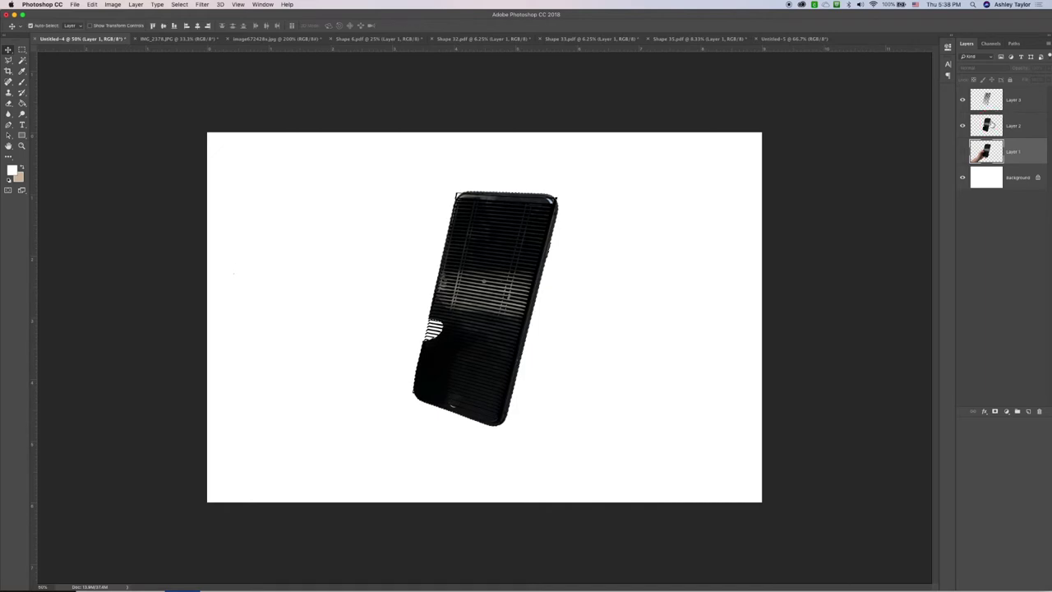
- Duplicate the phone cutout layer, Layer 2, within Untitled-4
click(1031, 122)
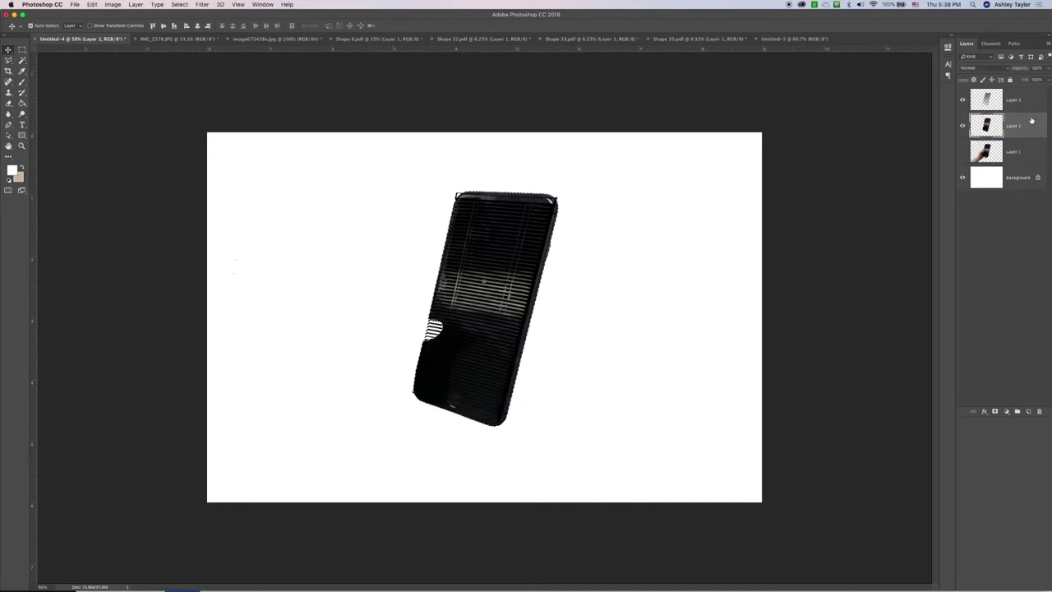
right_click(990, 125)
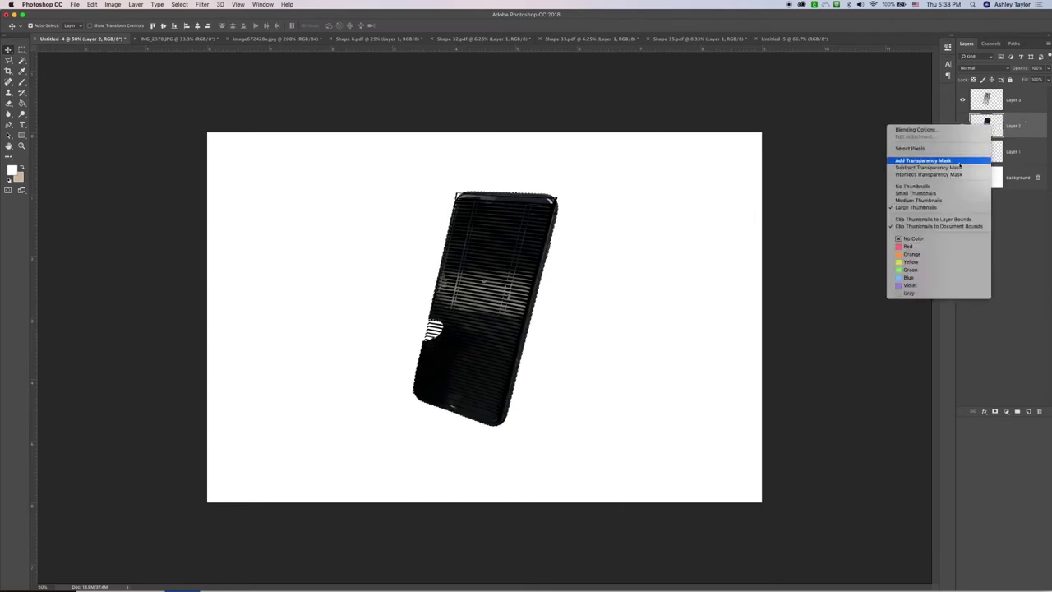
click(937, 219)
click(996, 208)
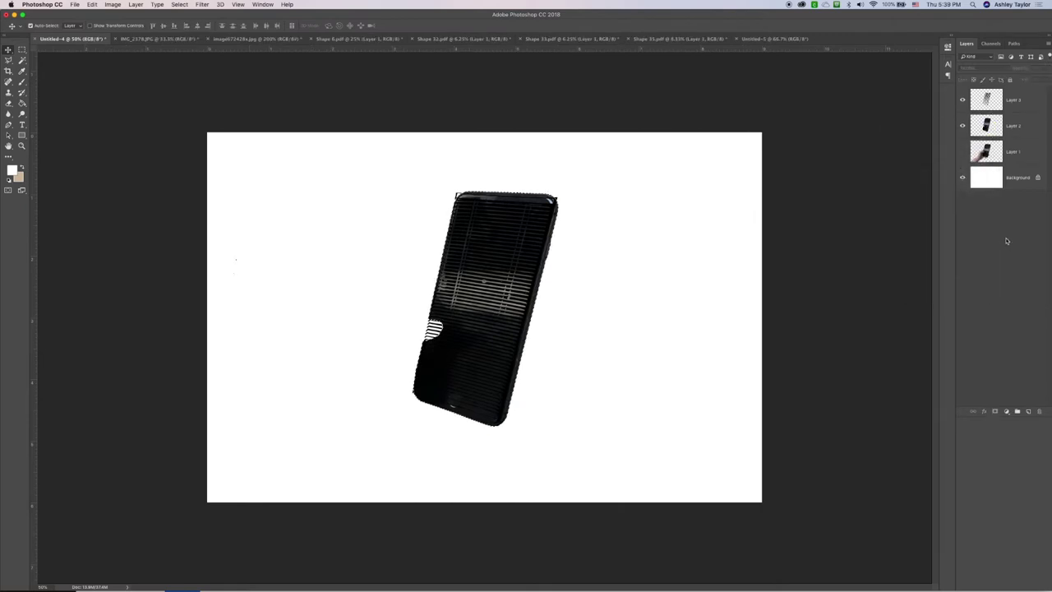
right_click(1039, 133)
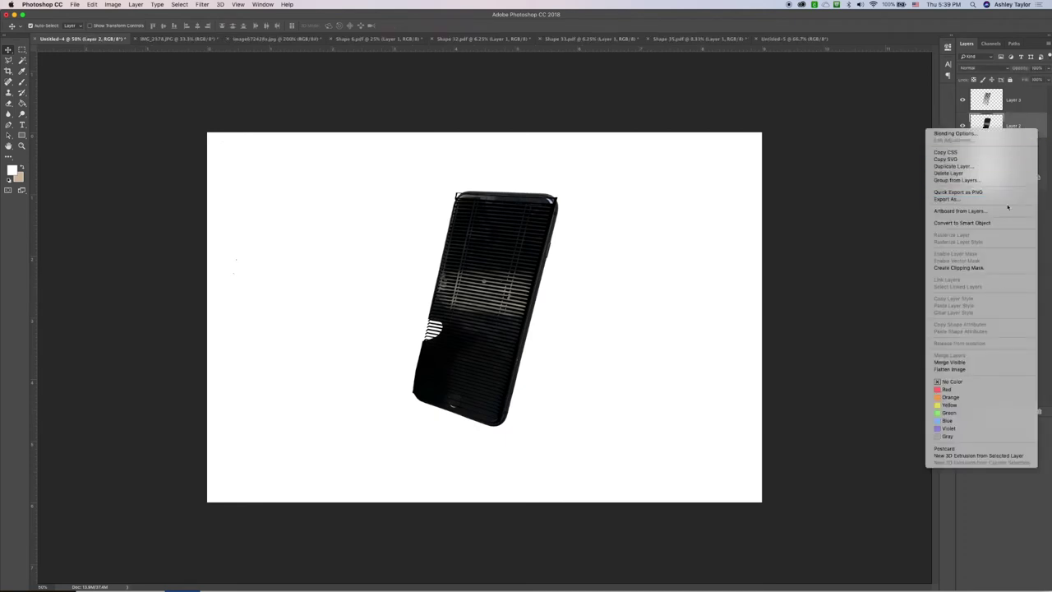
click(961, 166)
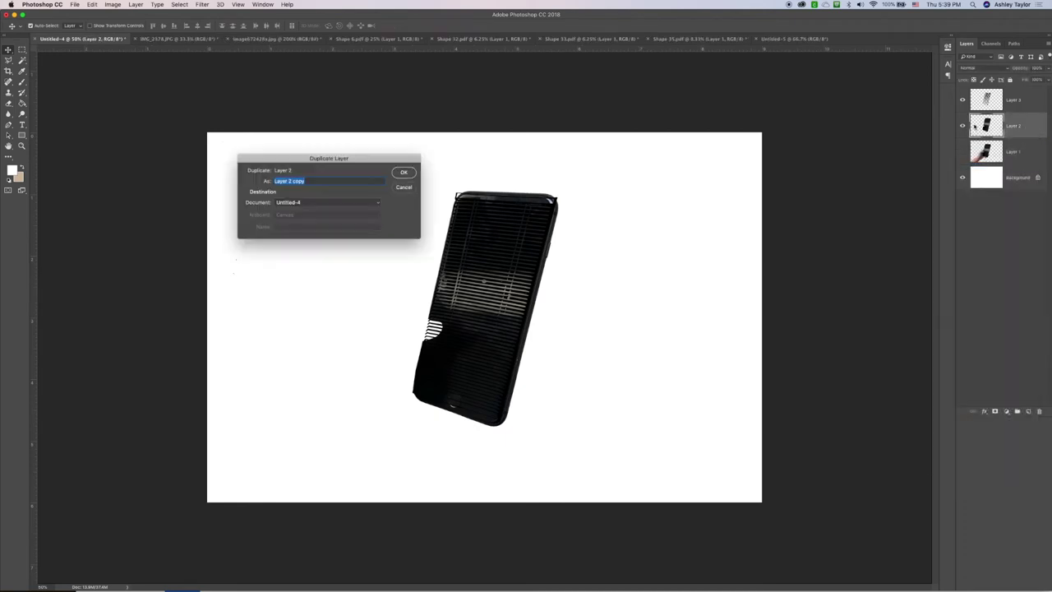
click(403, 174)
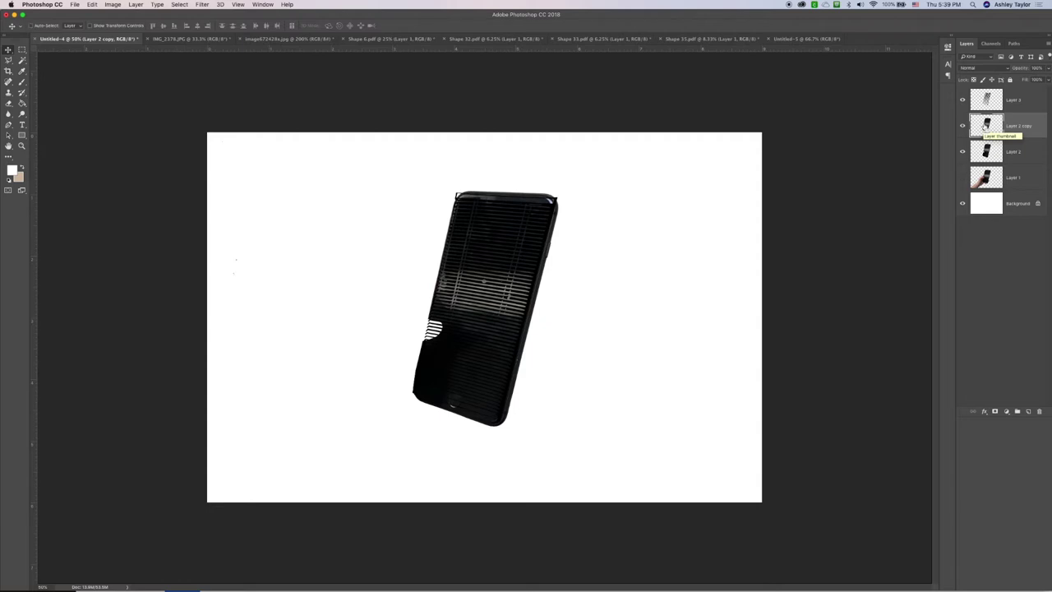
- Try to trim the blinds to the phone's outline by inverting a selection loaded from the duplicated phone layer
super+click(985, 125)
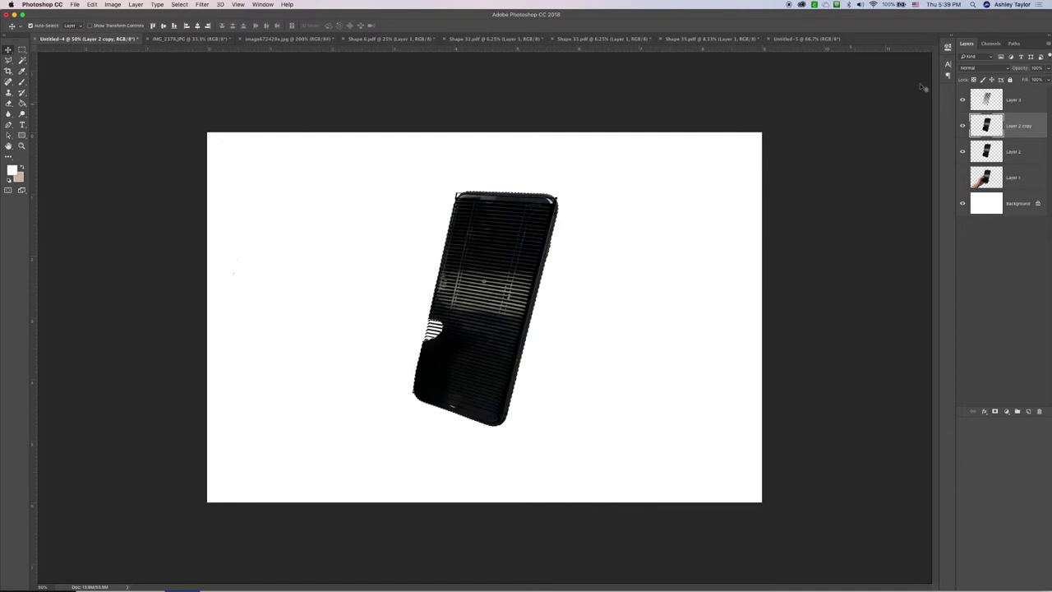
click(1037, 106)
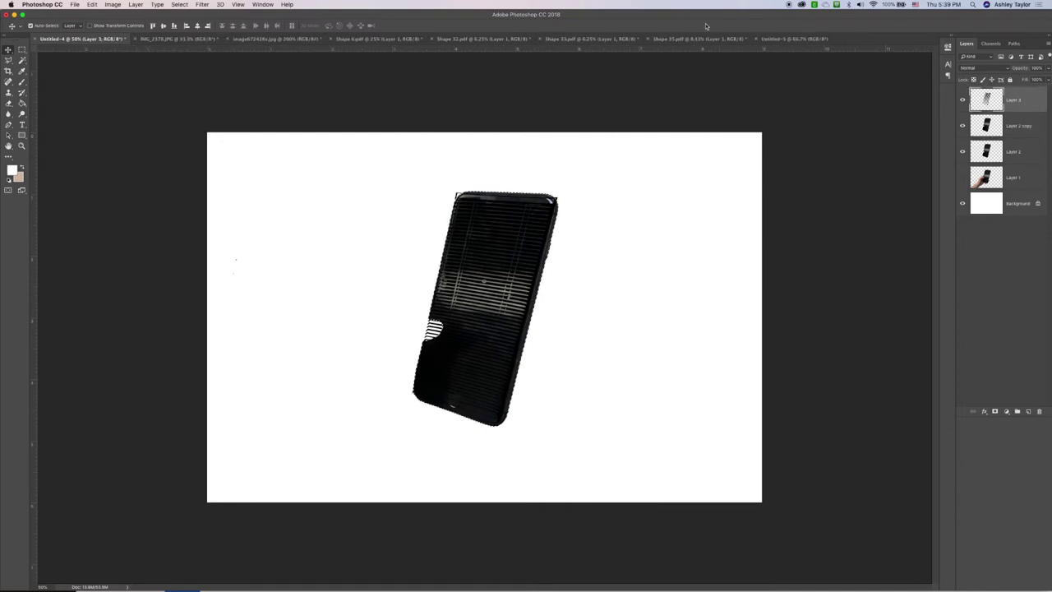
key(BackSpace)
key(super+shift+i)
key(super+z)
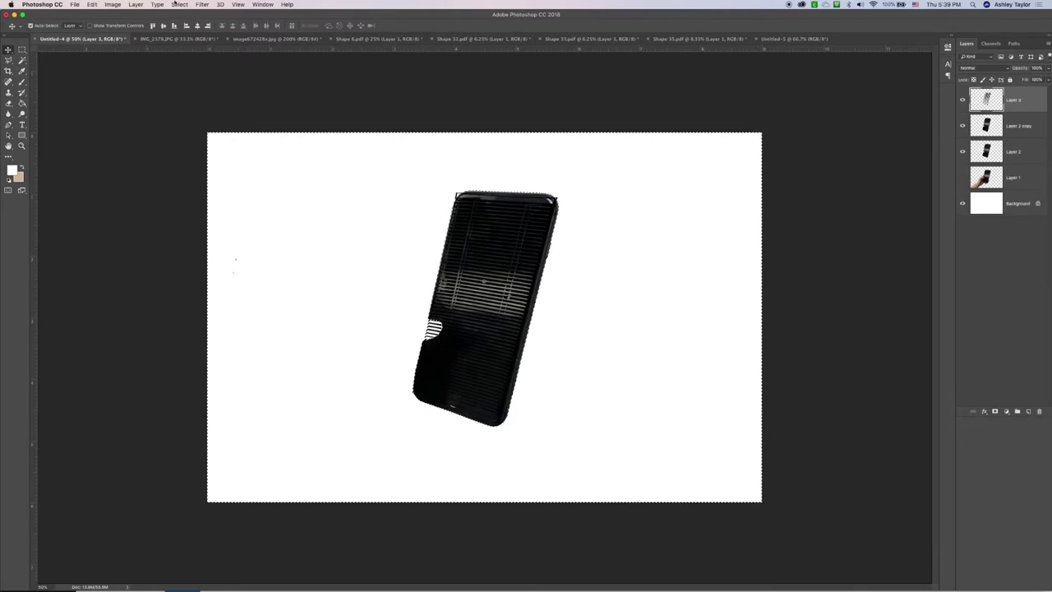
key(super+d)
click(180, 5)
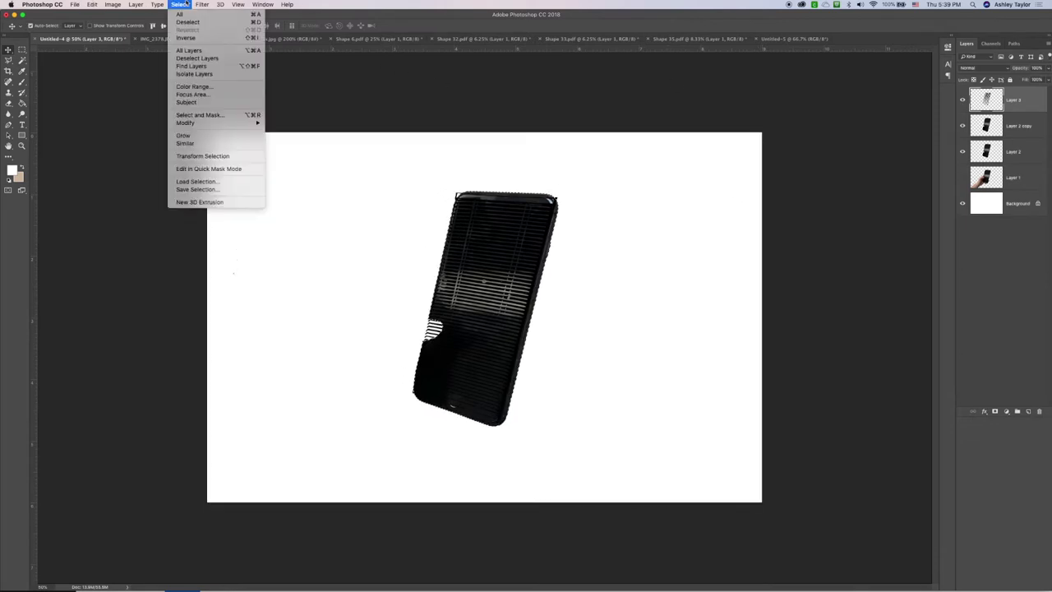
click(181, 14)
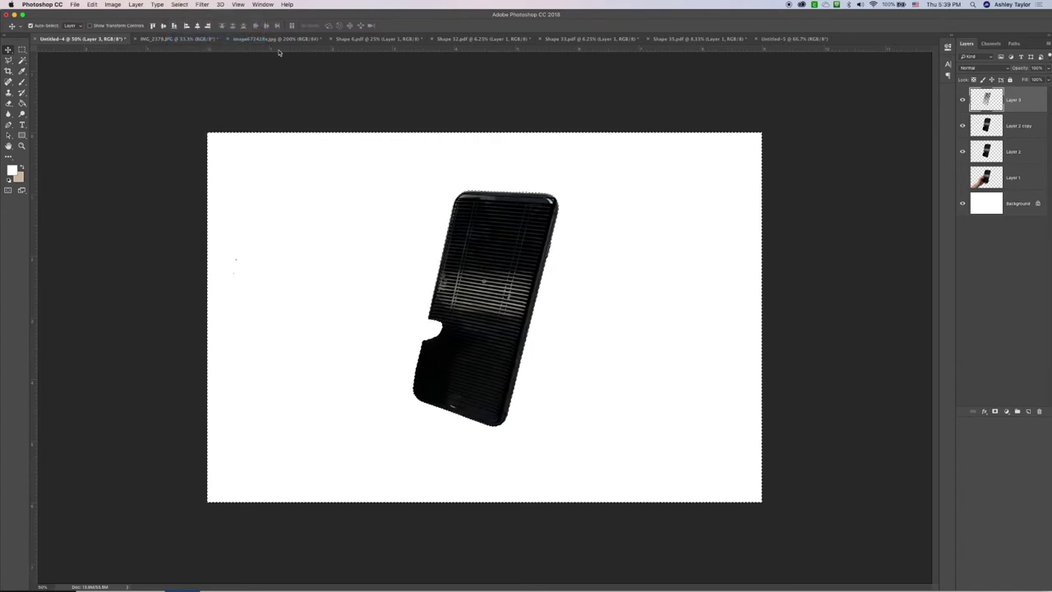
click(962, 125)
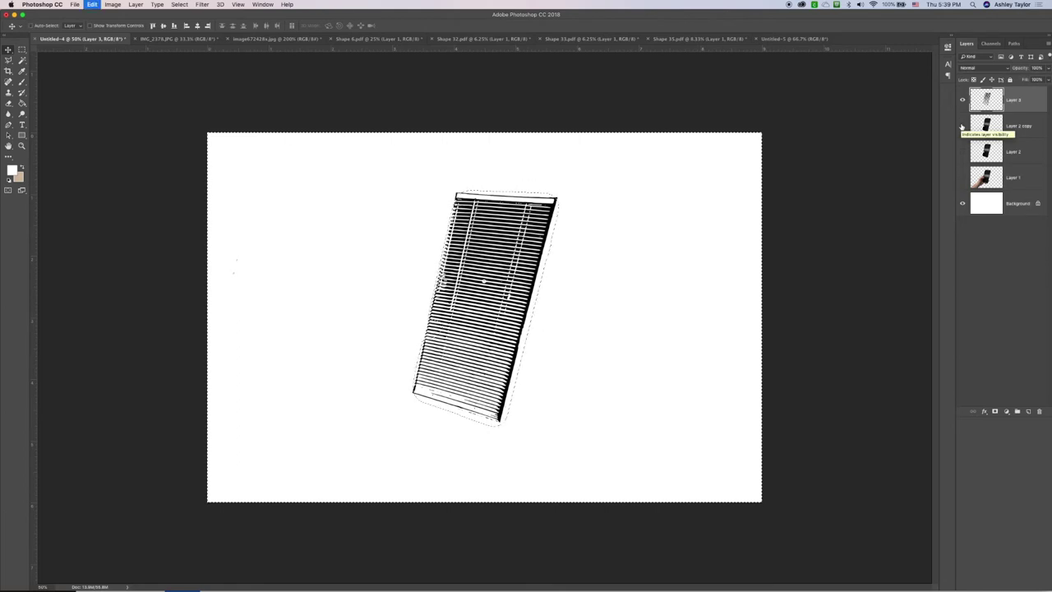
click(962, 125)
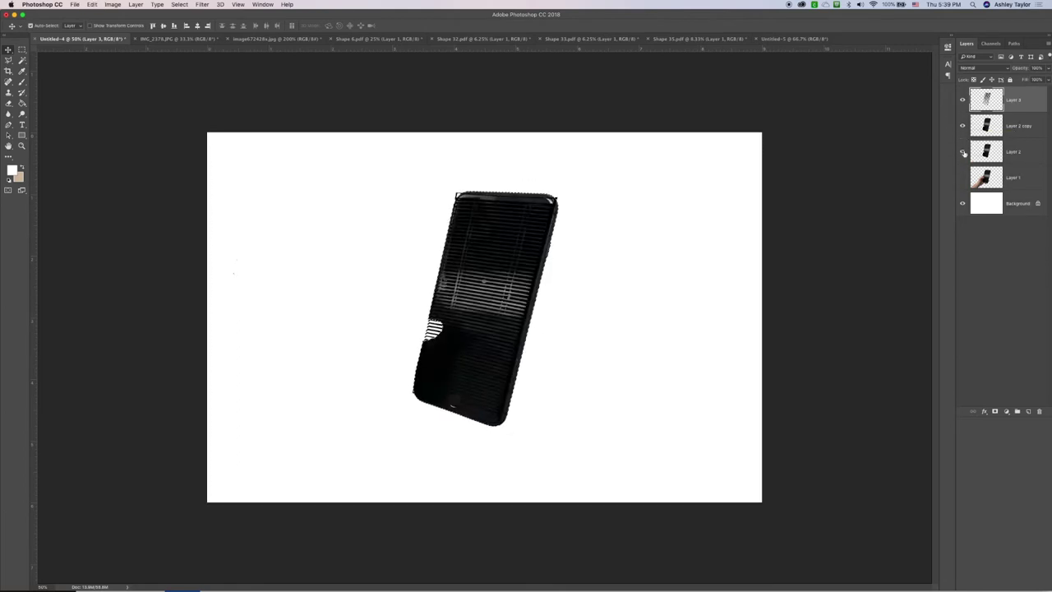
- Try moving the duplicated phone layer above the blinds layer, and undo the reordering
click(1026, 126)
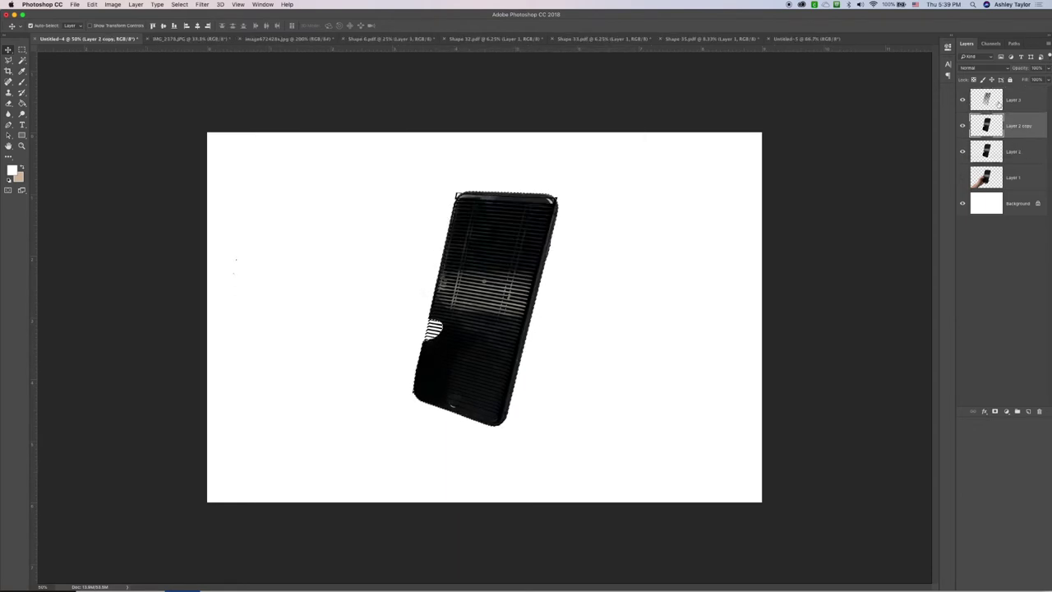
click(1038, 122)
drag(1038, 123, 1038, 92)
key(super+z)
- Create a clipping mask that clips the blinds layer to the duplicated phone layer beneath it
click(1032, 104)
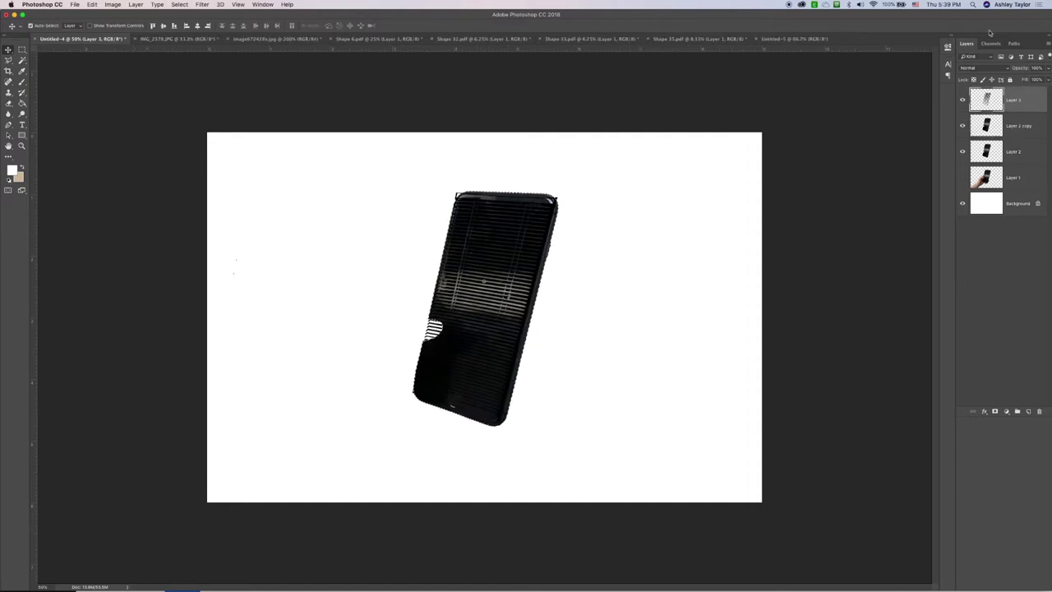
right_click(1024, 91)
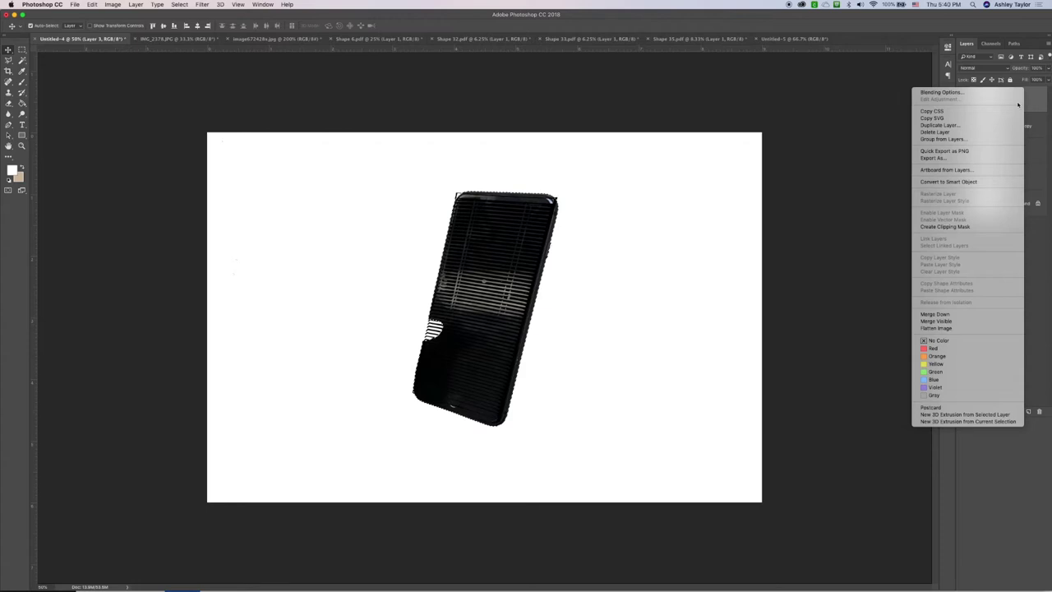
click(958, 226)
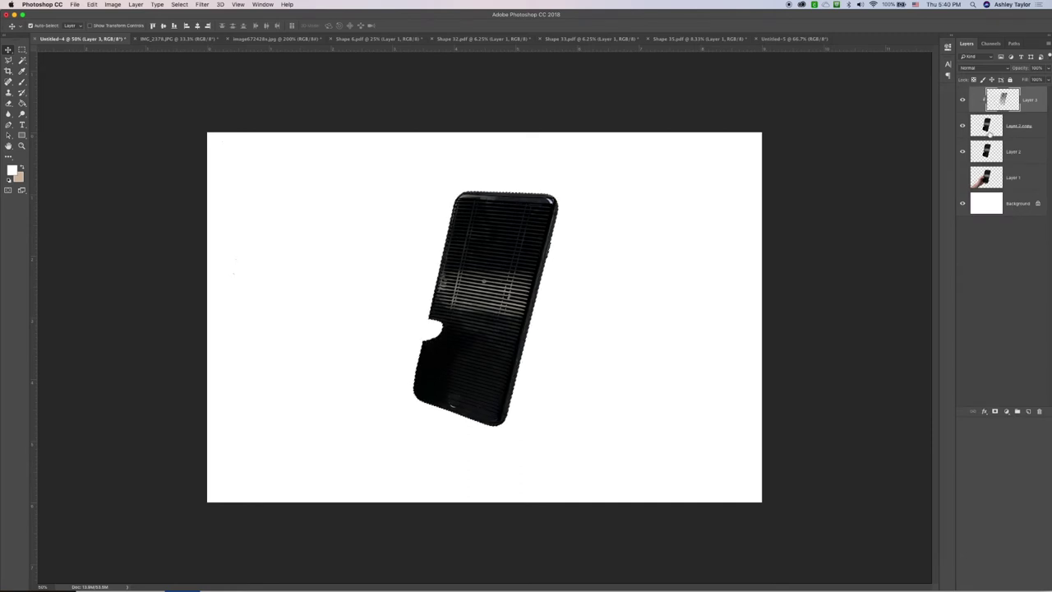
- Hide Layer 2 and reduce the duplicated phone layer's opacity to 67%
click(964, 153)
click(1032, 128)
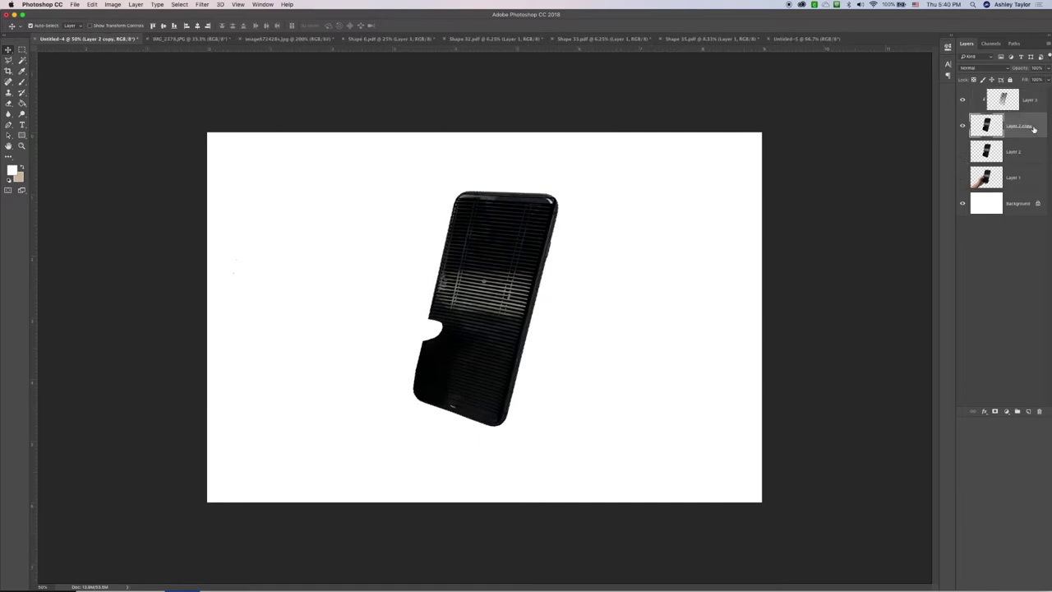
click(1048, 68)
mouse_move(1047, 80)
mouse_down()
mouse_move(1023, 78)
mouse_move(1033, 78)
mouse_up()
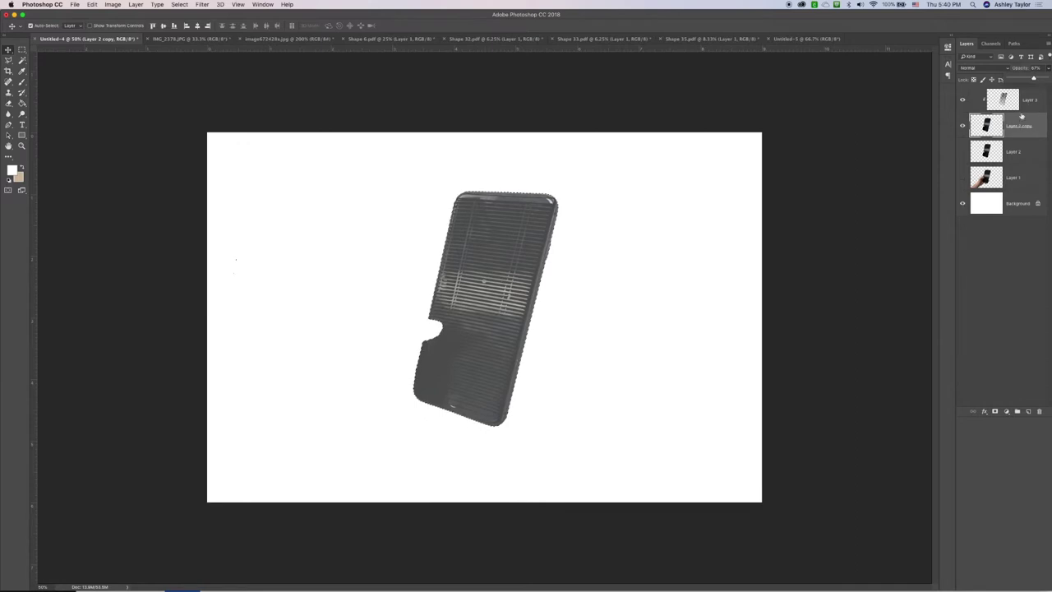
click(995, 99)
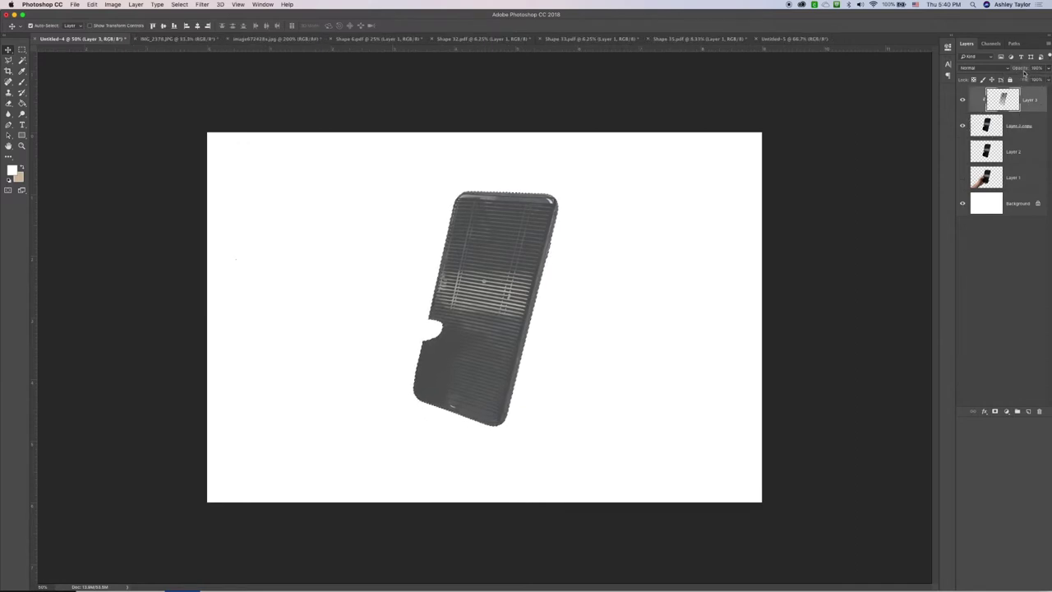
- Enlarge the blinds layer to about 108% and reposition it over the phone
key(super+t)
drag(615, 84, 632, 61)
drag(520, 276, 513, 277)
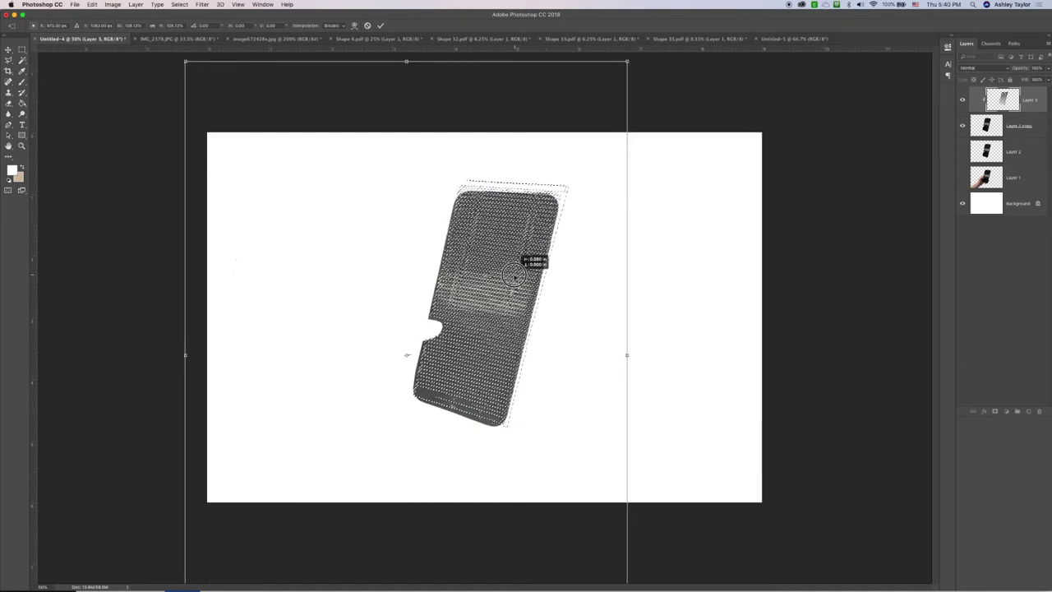
right_click(514, 276)
click(493, 267)
drag(494, 264, 498, 269)
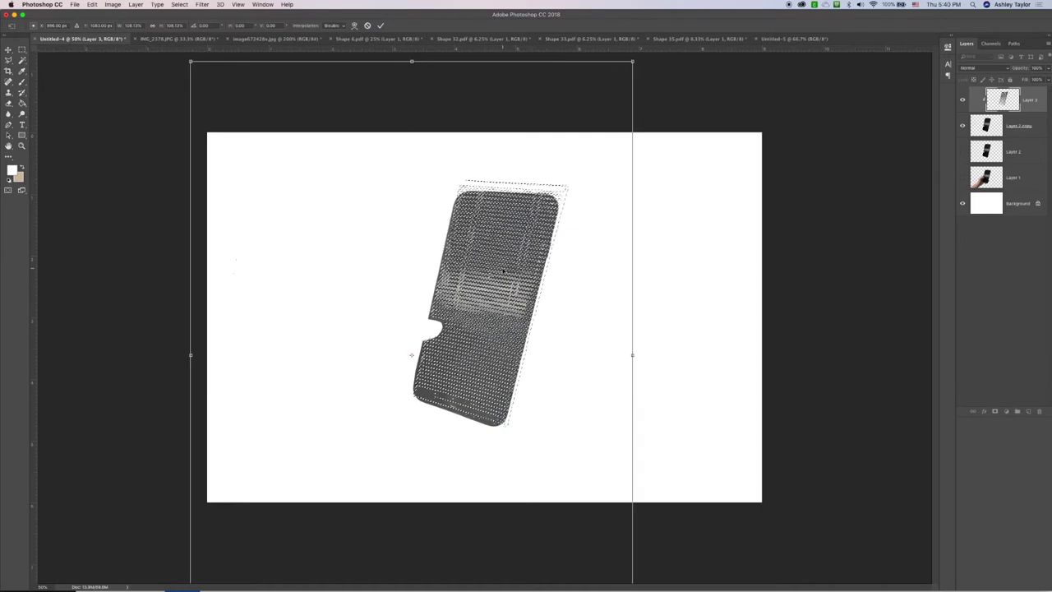
key(Return)
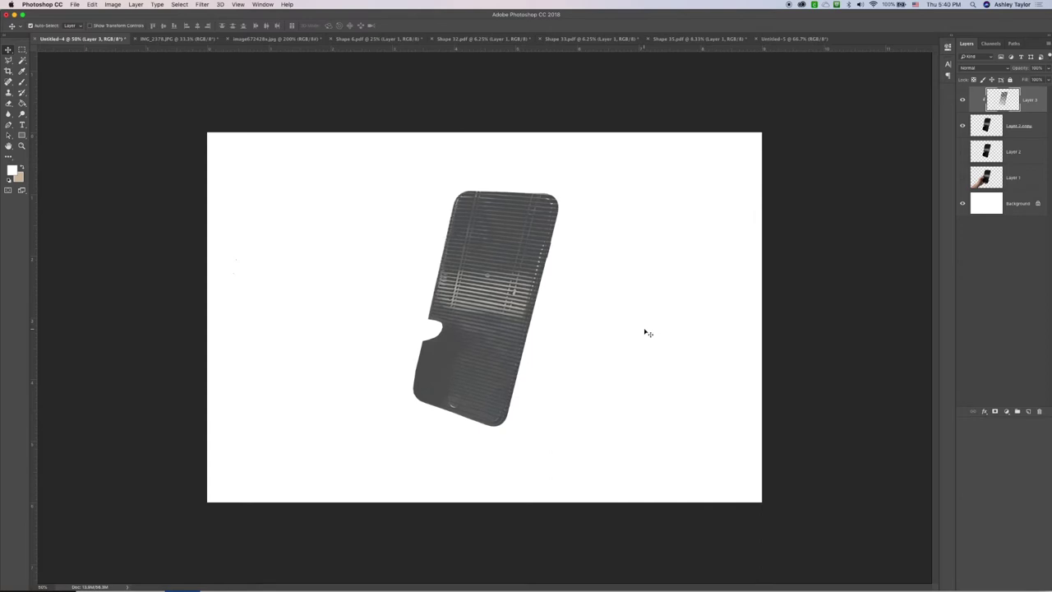
- Narrow the blinds layer from both sides to about 2.41 in wide so it fits the phone
key(ctrl+t)
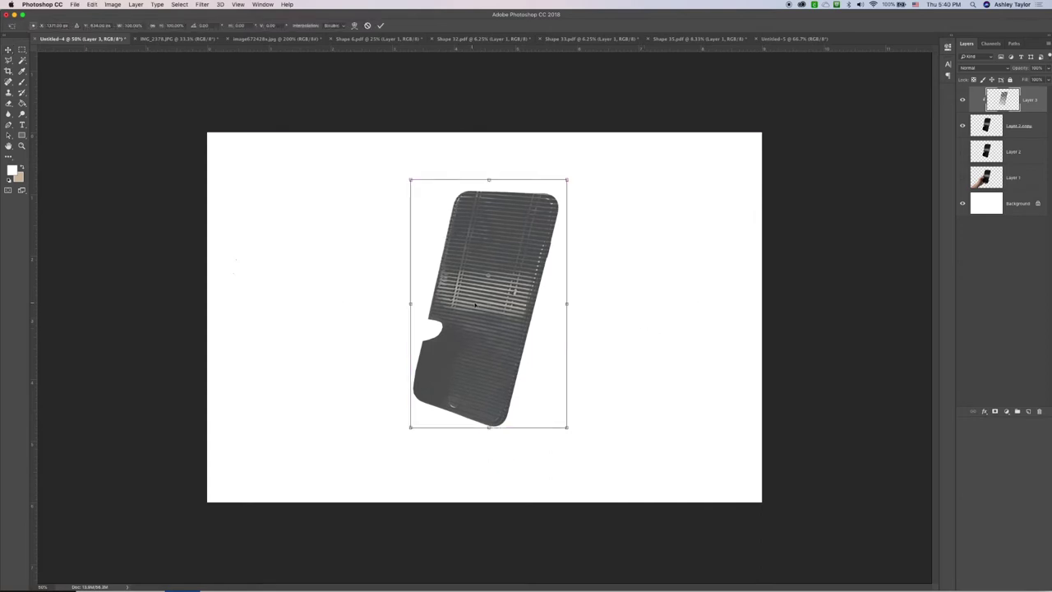
drag(409, 308, 412, 305)
key(Return)
key(ctrl+t)
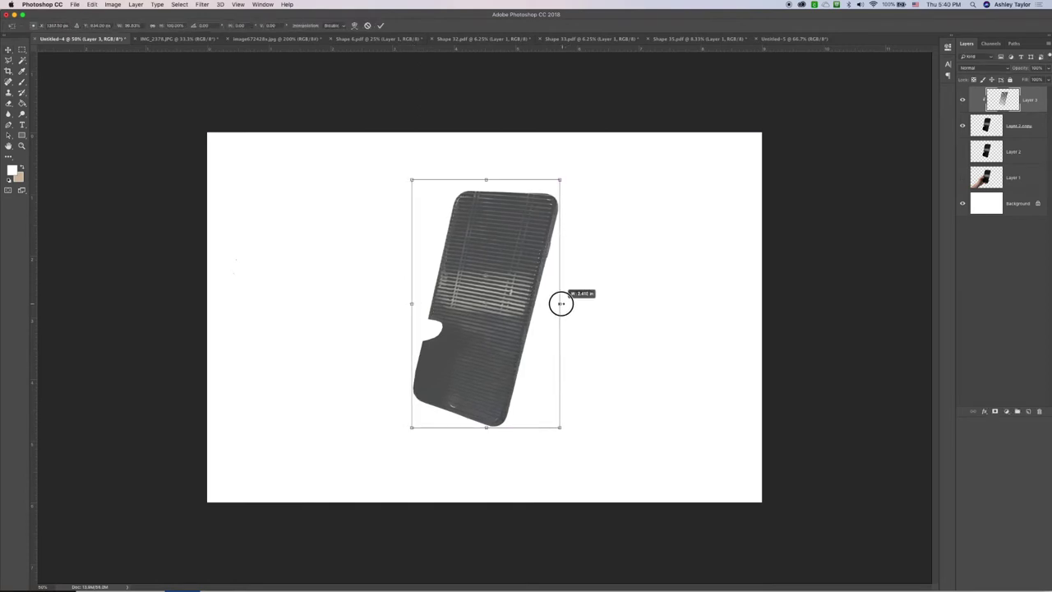
key(Return)
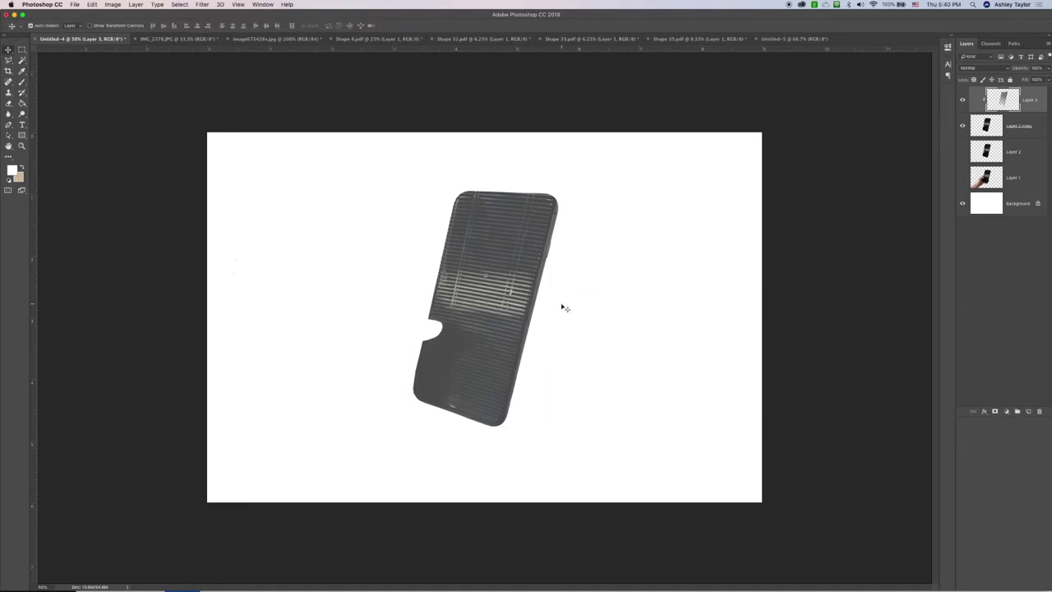
- Fine-tune the upper and lower corners of the blinds with Free Transform to match the phone's shape
key(super+t)
drag(558, 179, 559, 178)
key(Return)
key(super+t)
drag(556, 426, 559, 425)
key(Return)
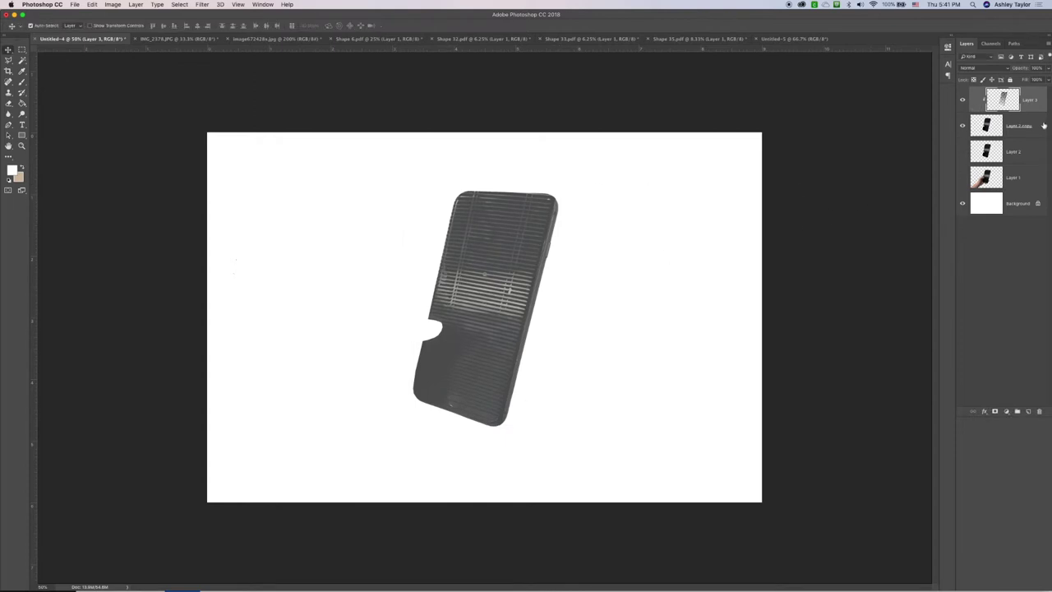
- Restore the duplicated phone layer's opacity to 100% and deselect the layer
click(1043, 124)
click(963, 125)
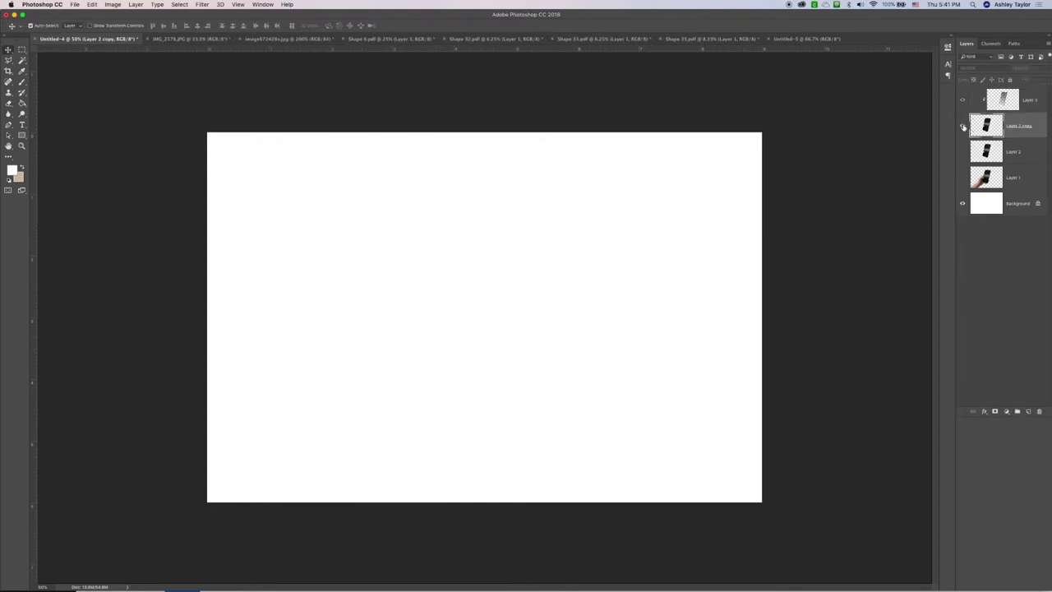
click(963, 125)
click(1035, 99)
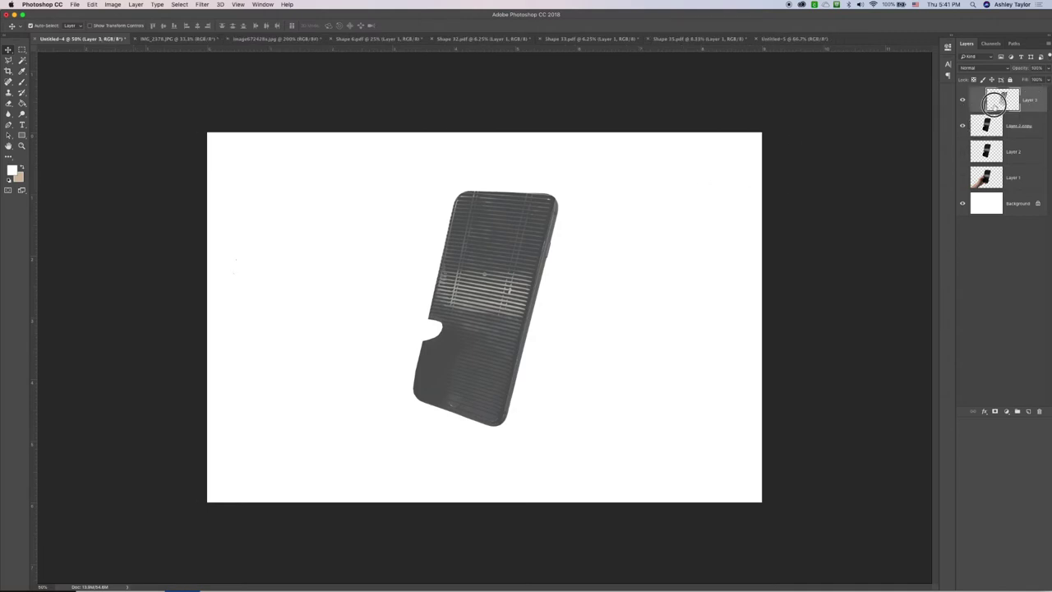
click(1025, 124)
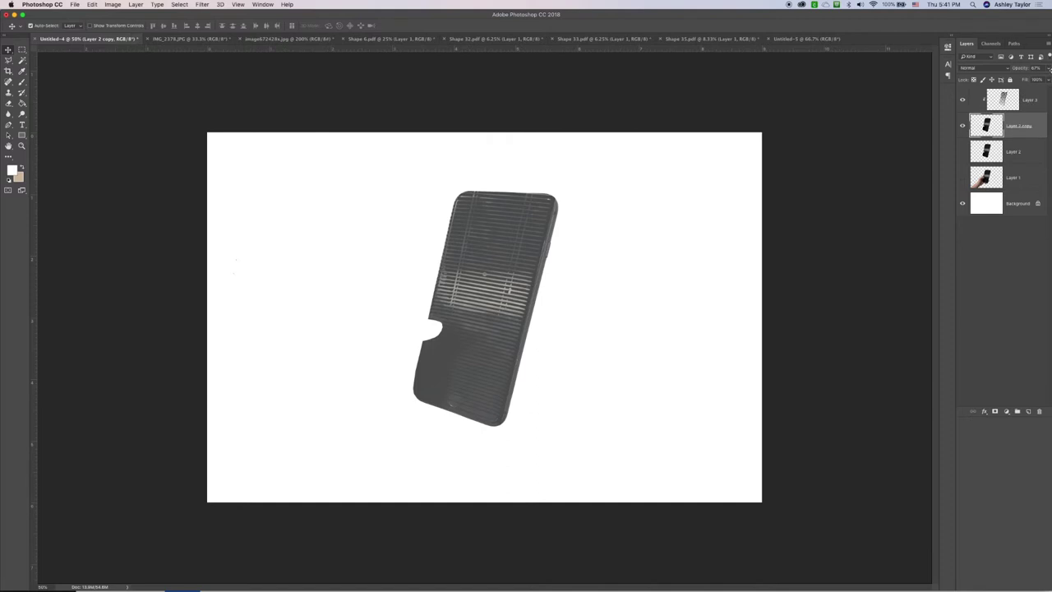
key(0)
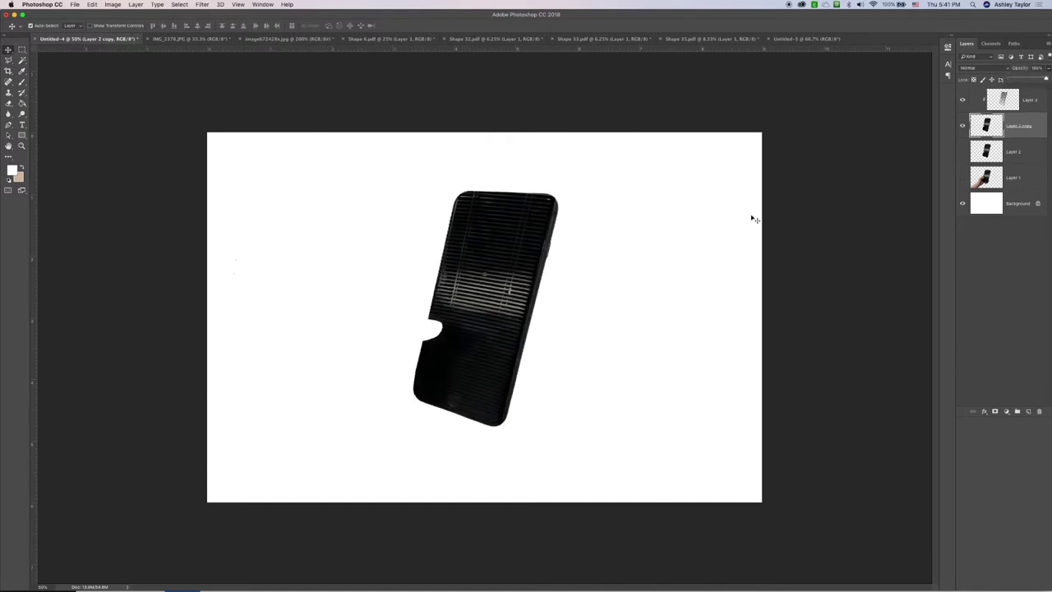
click(644, 270)
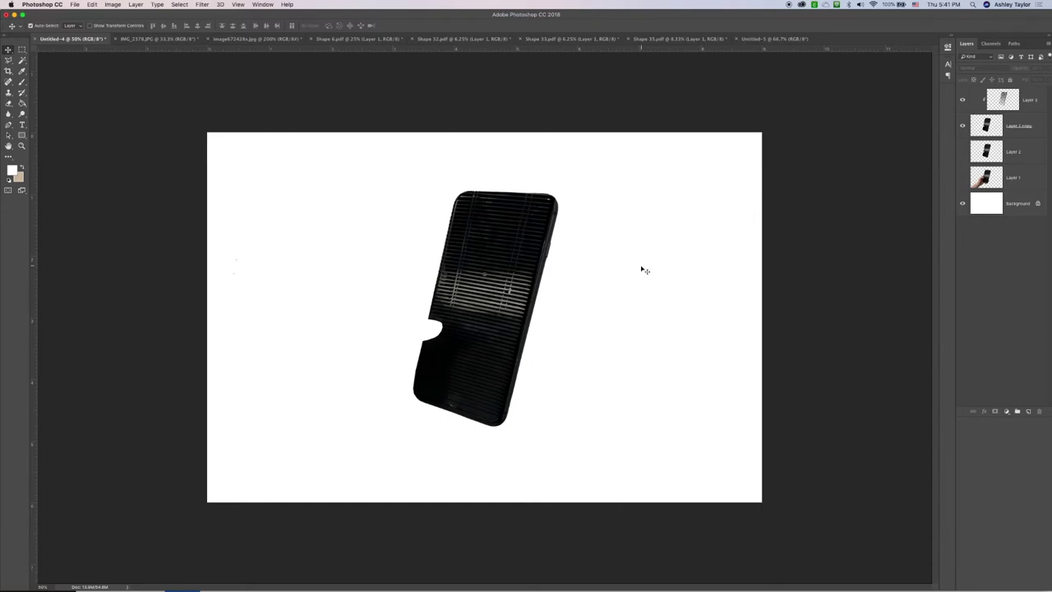
- Apply a Brightness/Contrast adjustment with brightness 150 to the duplicated phone layer
click(1038, 122)
click(112, 4)
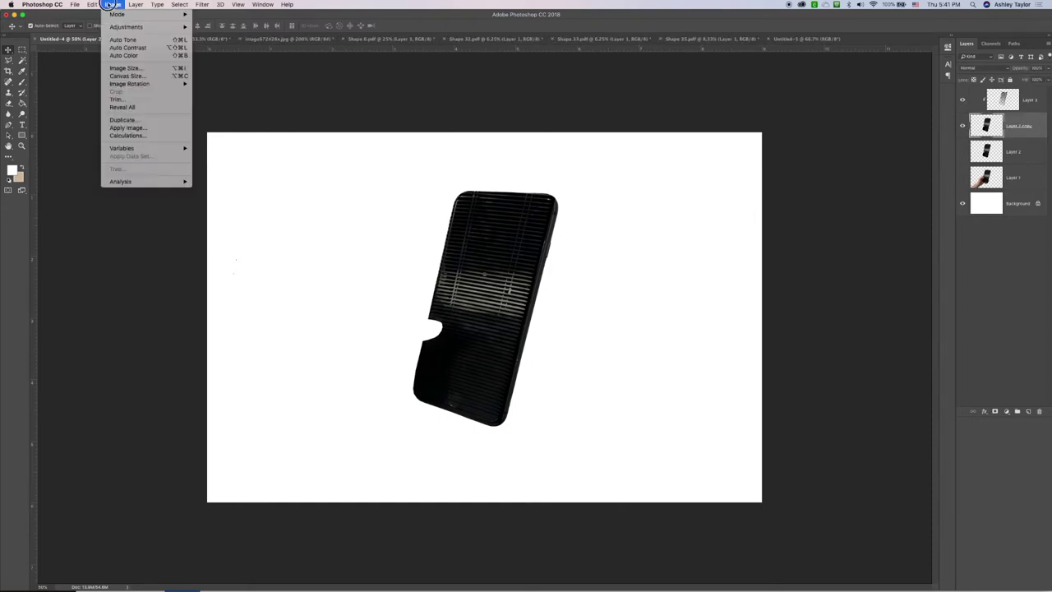
mouse_move(148, 27)
click(220, 27)
drag(458, 86, 498, 92)
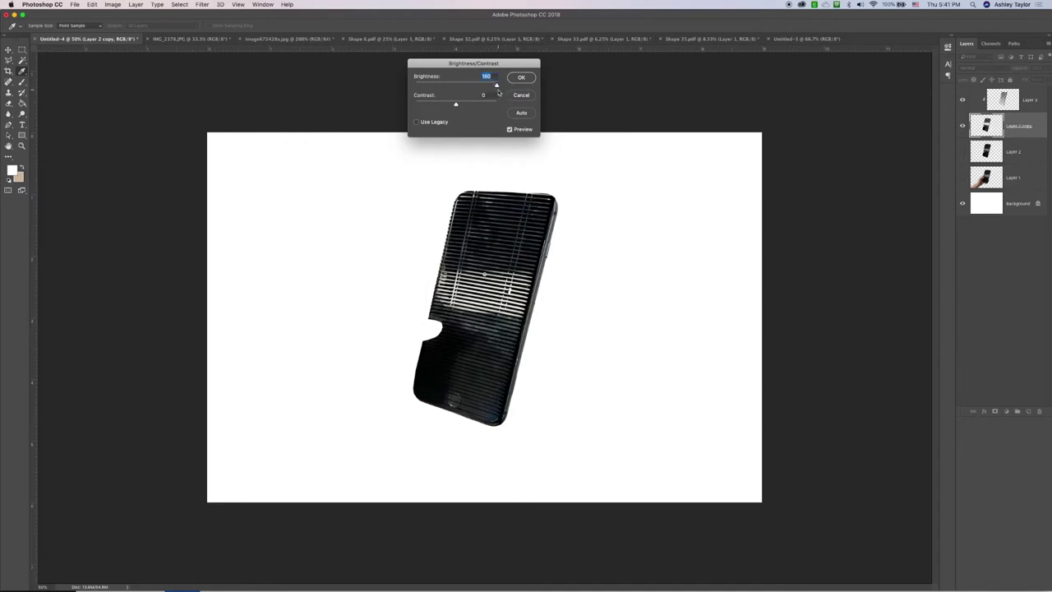
key(Return)
key(Return)
key(super+1)
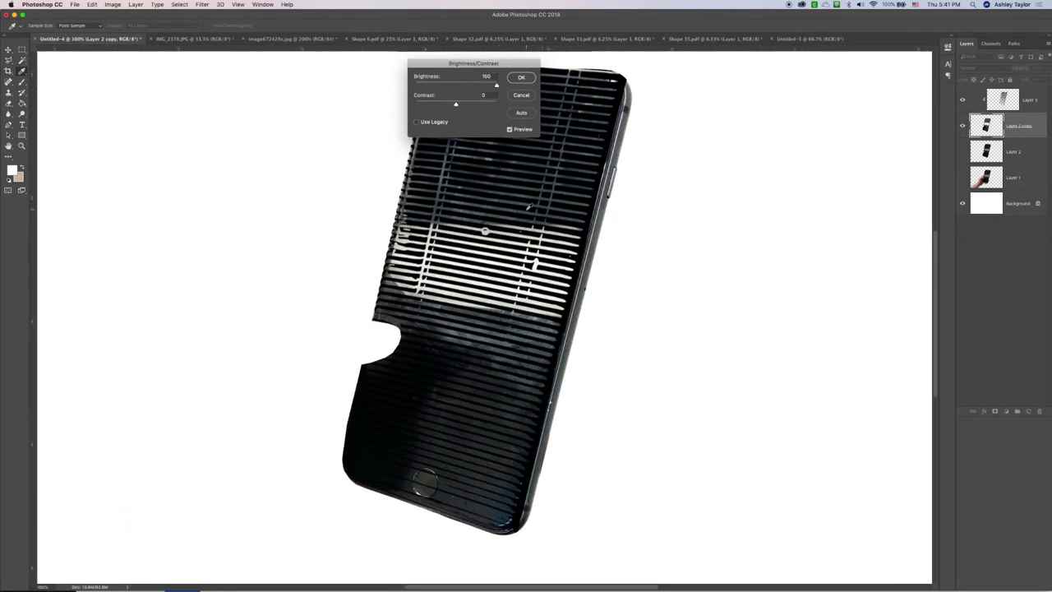
scroll(529, 206, up, 4)
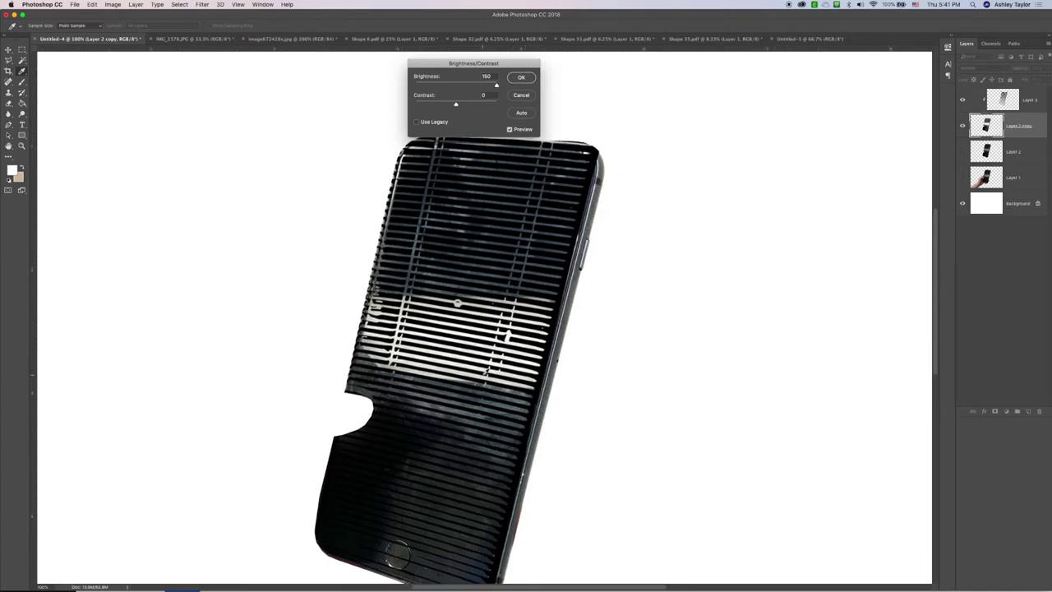
scroll(485, 373, down, 7)
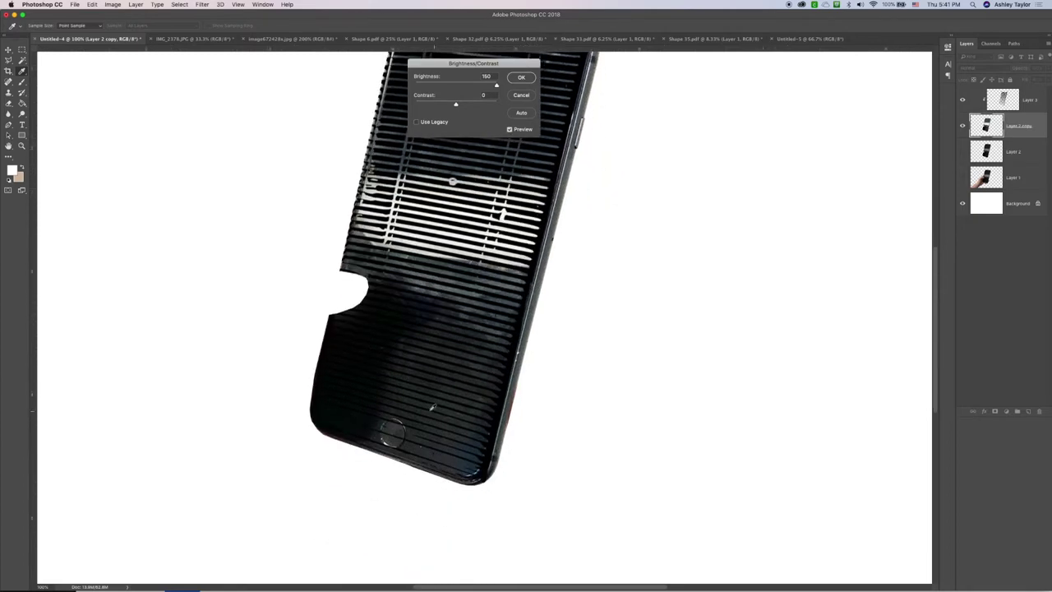
scroll(490, 384, up, 7)
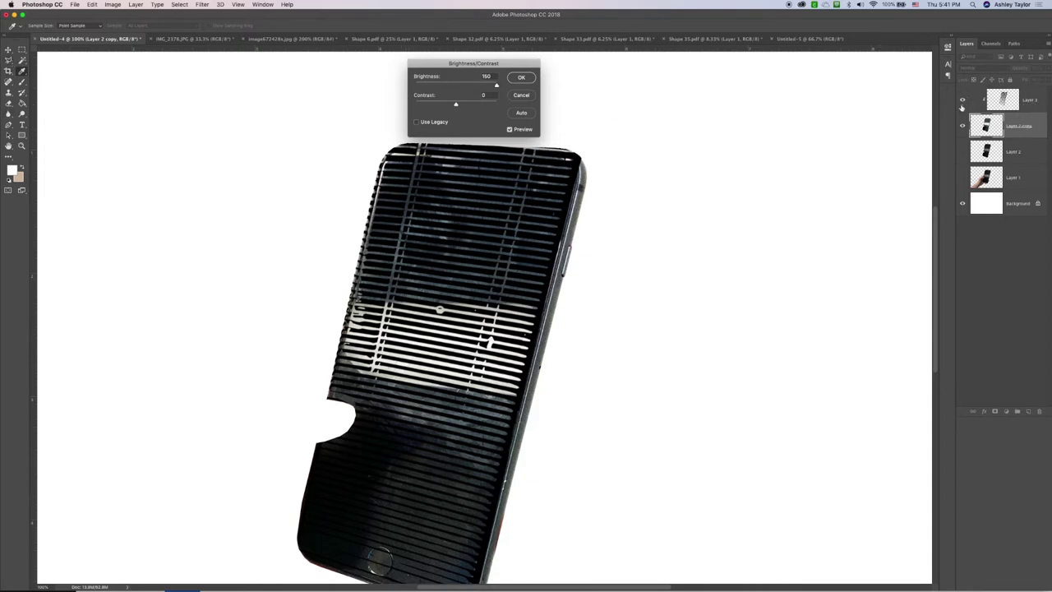
click(521, 77)
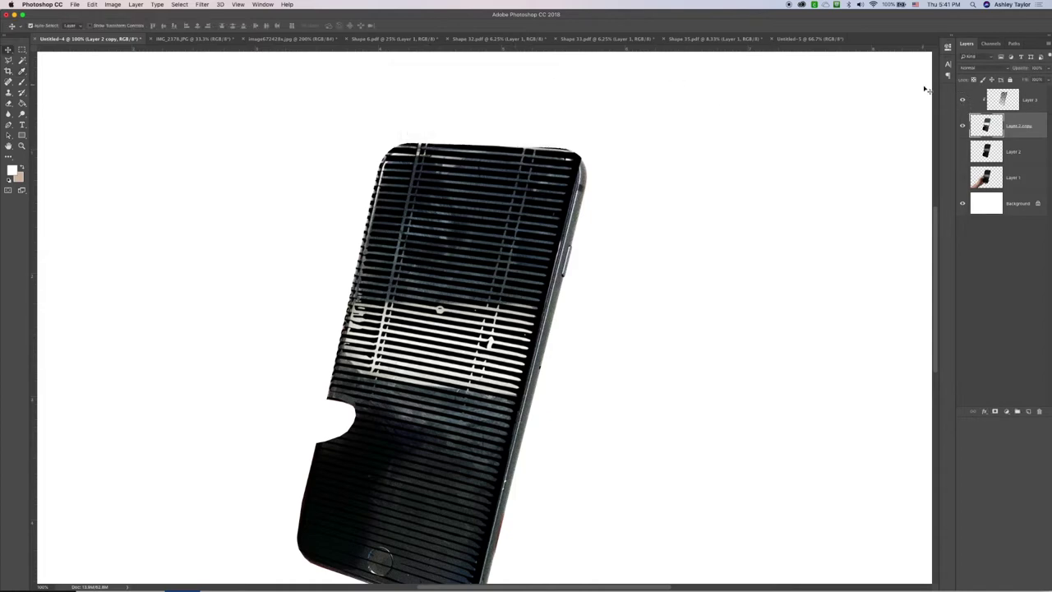
- Hide the blinds layer and trace the phone's screen, excluding the metal rim, with the Polygonal Lasso
click(963, 100)
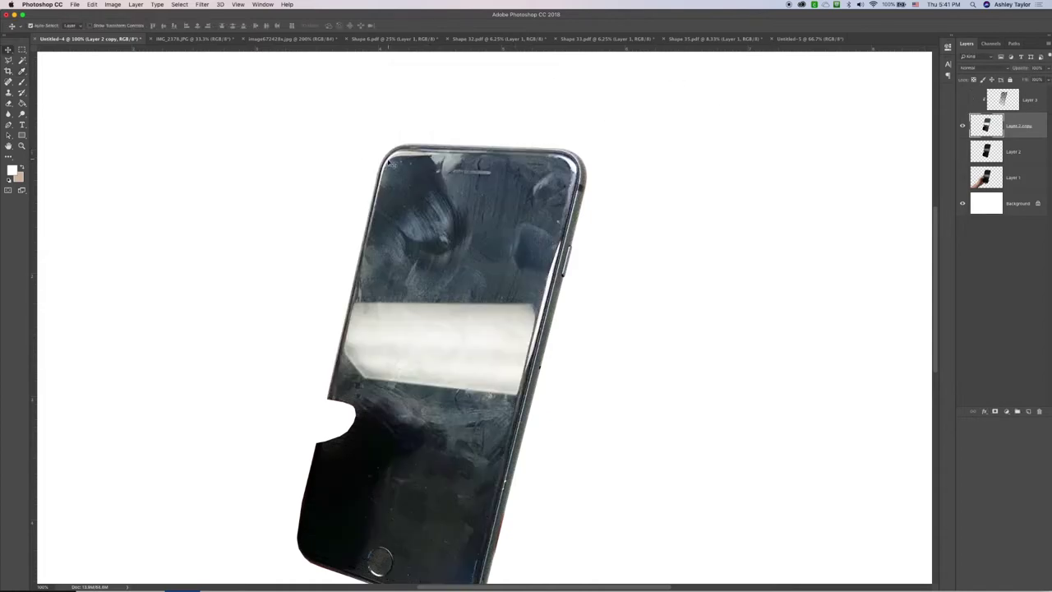
click(8, 60)
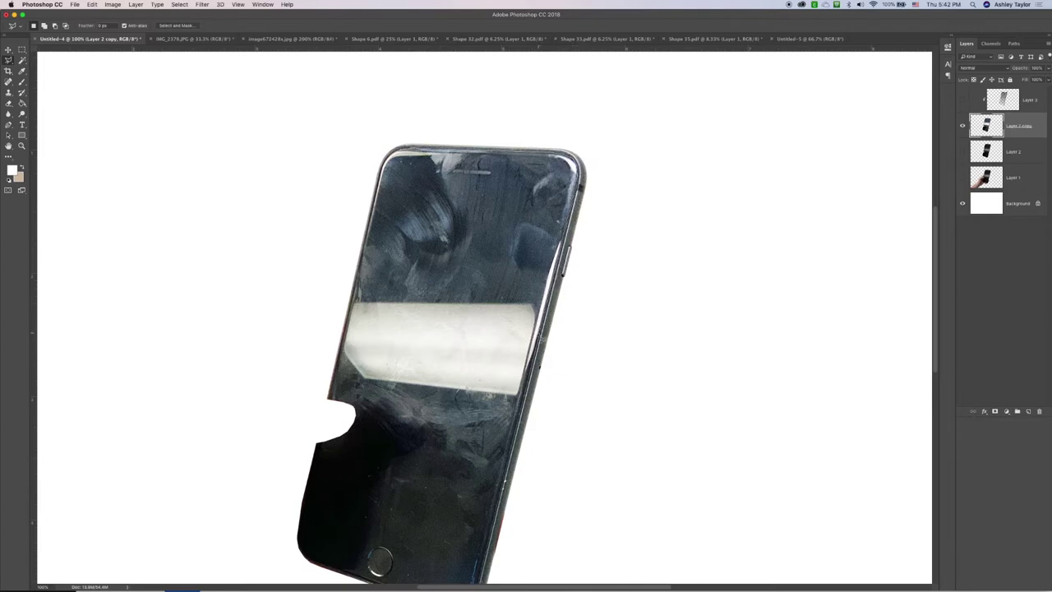
scroll(541, 337, down, 5)
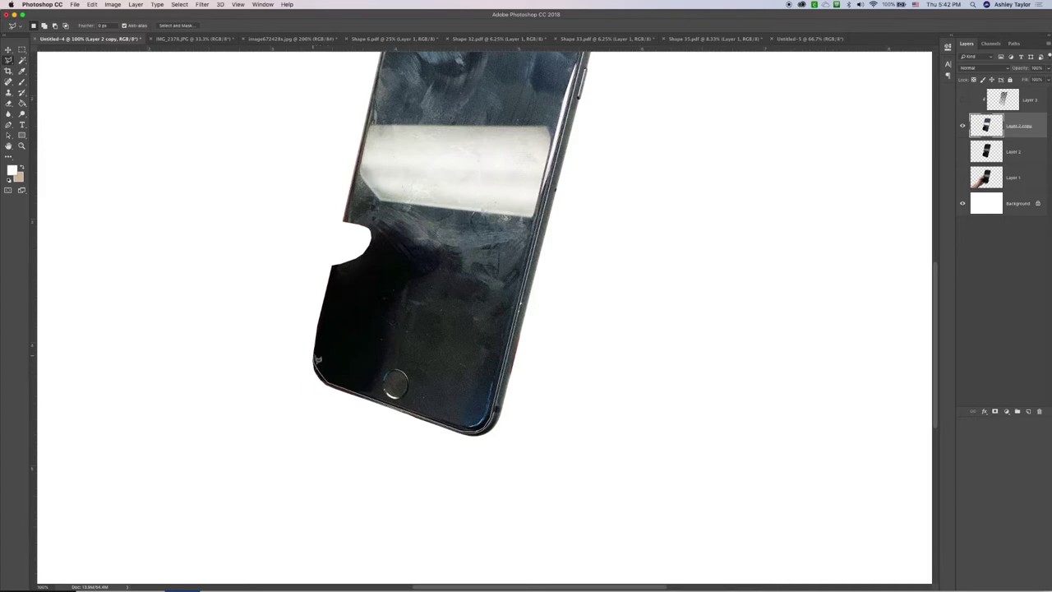
mouse_move(337, 265)
mouse_down()
mouse_move(362, 176)
mouse_move(354, 182)
mouse_up()
scroll(355, 183, up, 5)
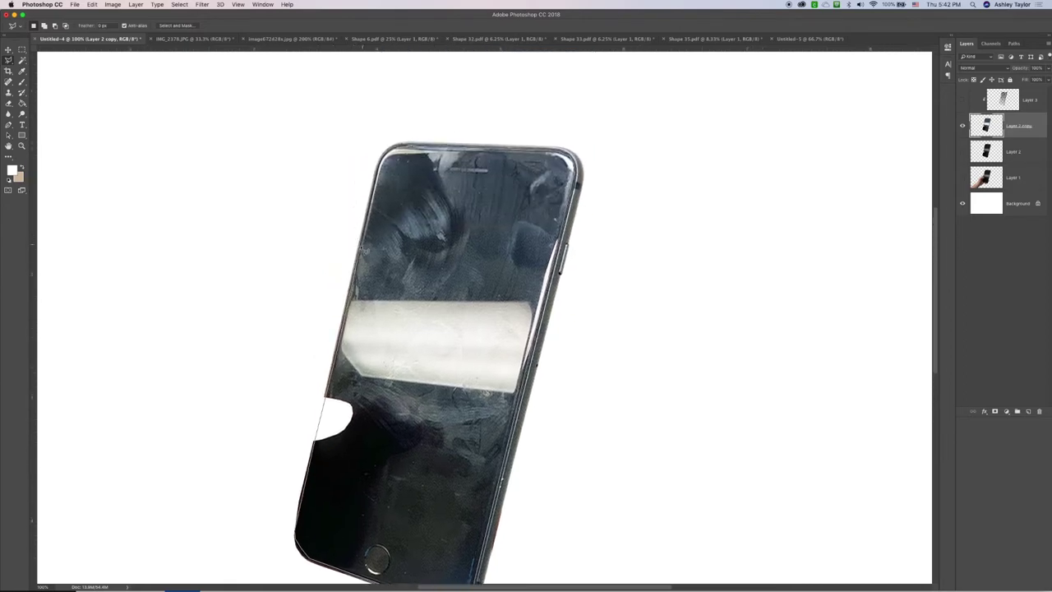
drag(377, 190, 380, 187)
key(q)
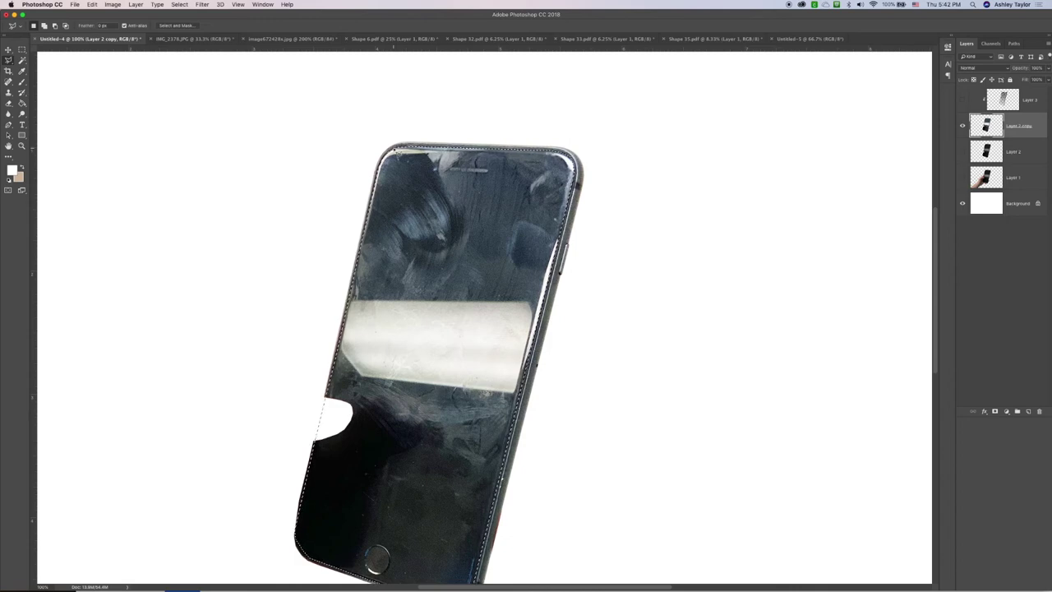
- Invert the selection to remove the rim from the duplicated phone layer, and show the blinds layer again
click(179, 4)
click(183, 38)
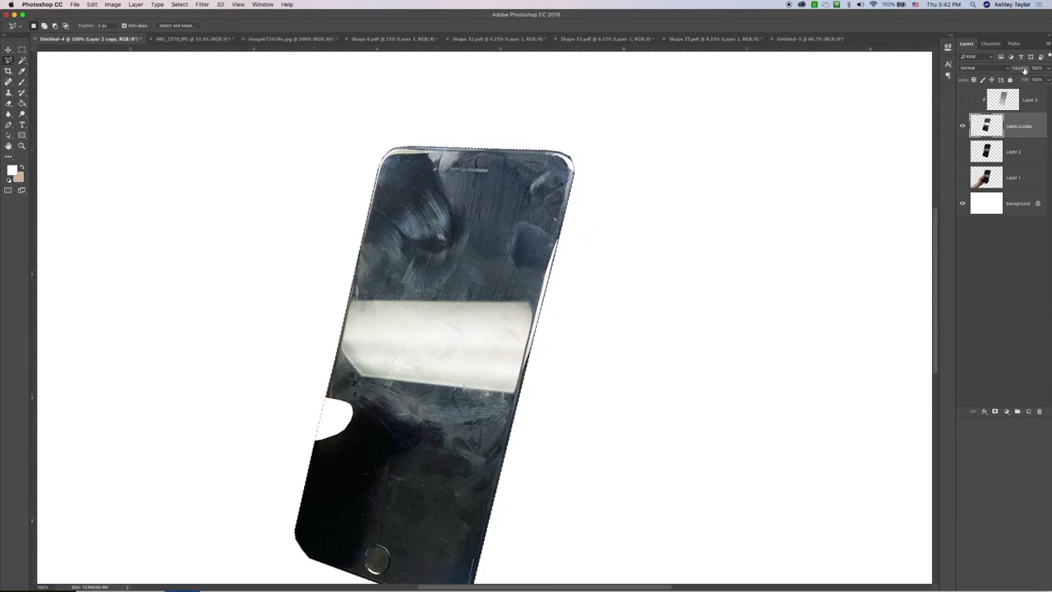
click(963, 100)
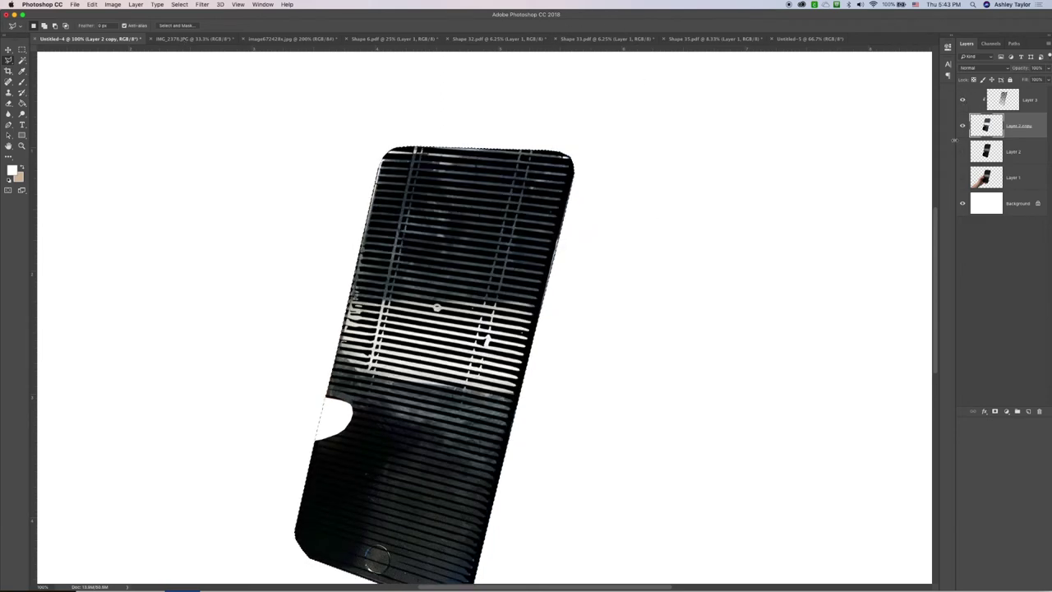
- Shift the selected part of the blinds layer slightly to the right with Free Transform and deselect
click(1039, 97)
key(super+t)
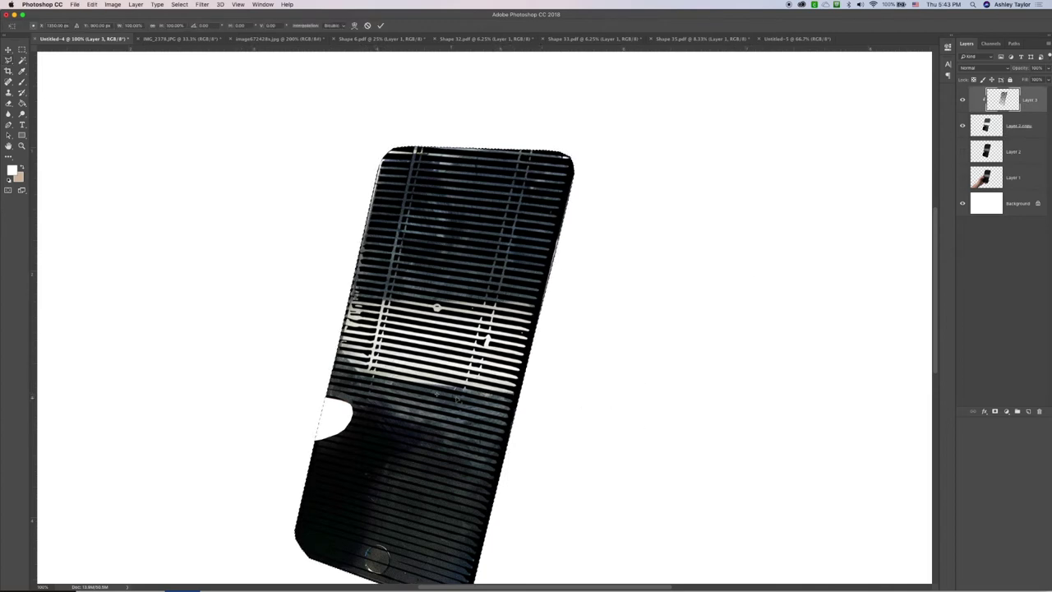
key(super+minus)
key(super+minus)
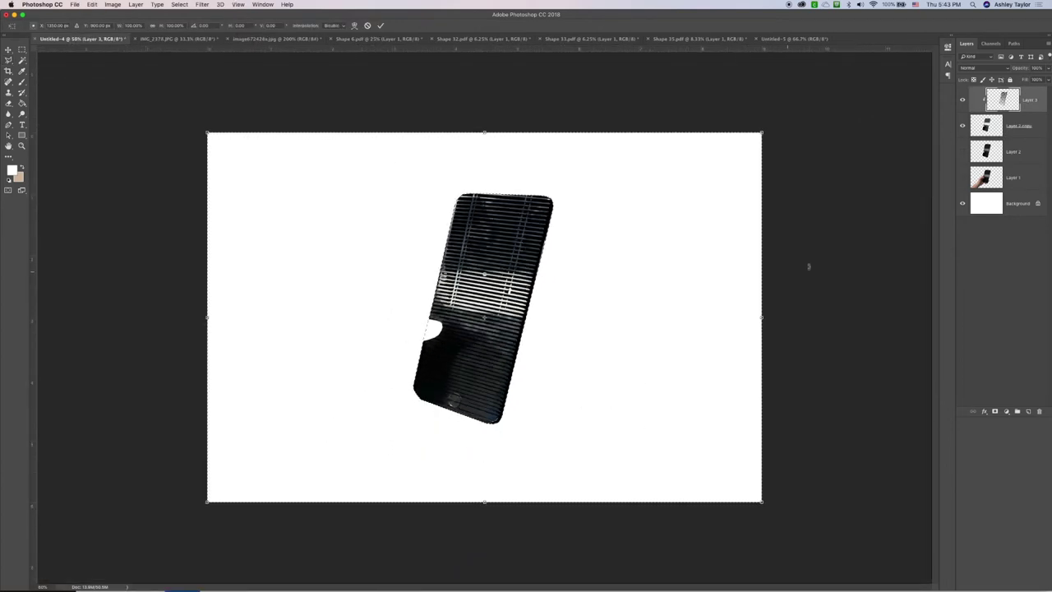
drag(493, 284, 502, 283)
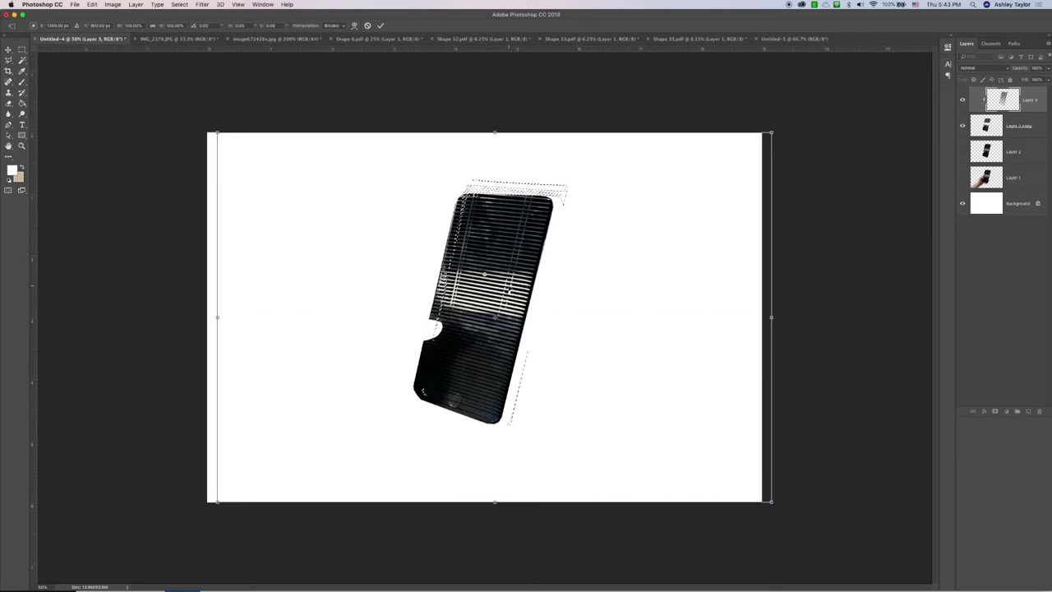
key(Return)
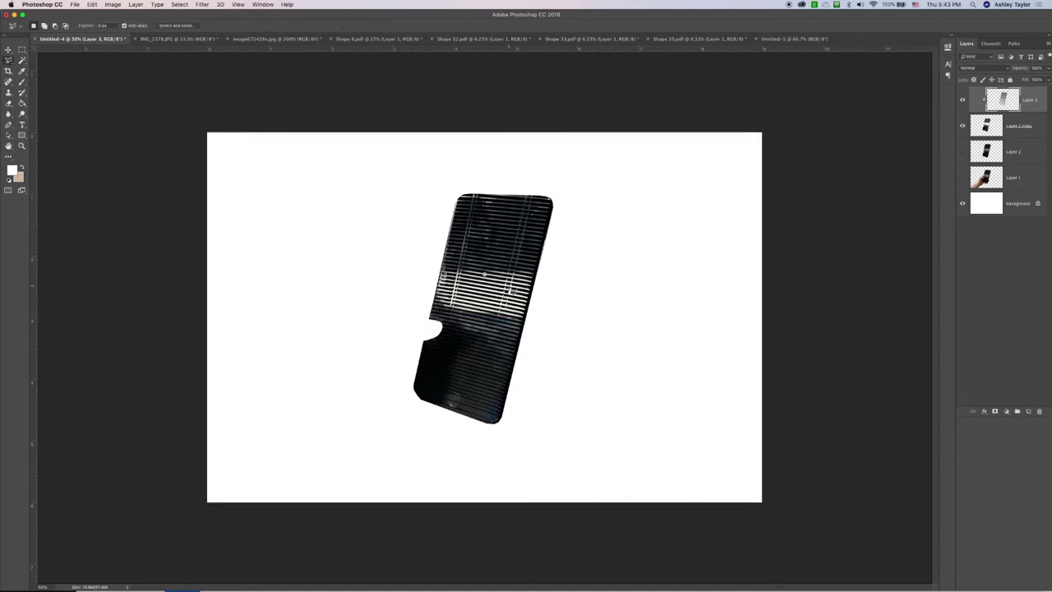
- Rescale the blinds layer slightly from its side and lower corner to fit the trimmed phone screen
key(ctrl+t)
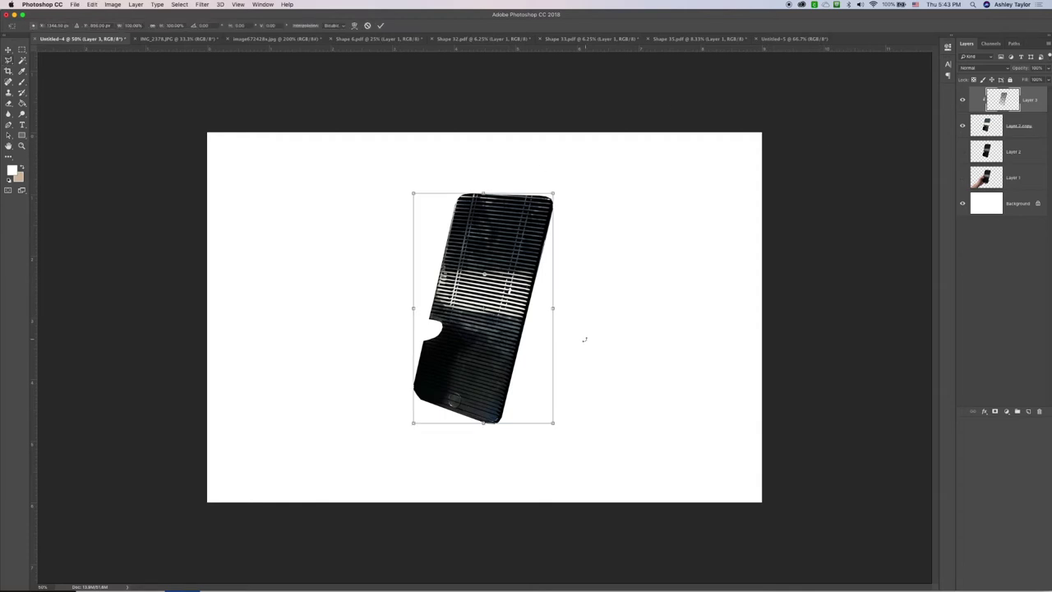
drag(551, 308, 552, 307)
drag(560, 429, 557, 429)
key(Return)
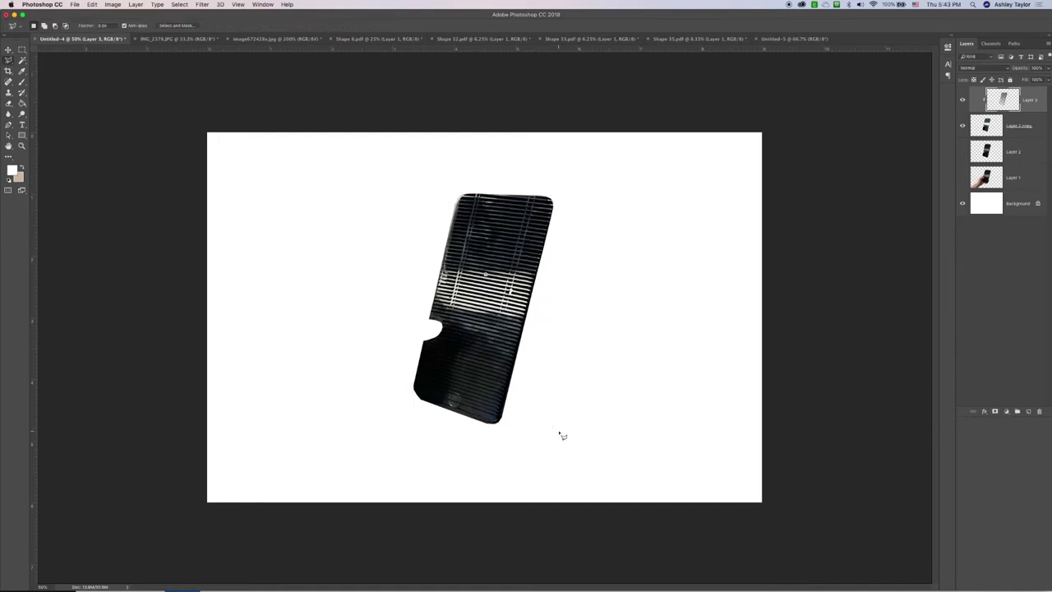
- Delete the blinds layer, undo the deletion, and show Layer 2 beneath the brightened screen
key(Delete)
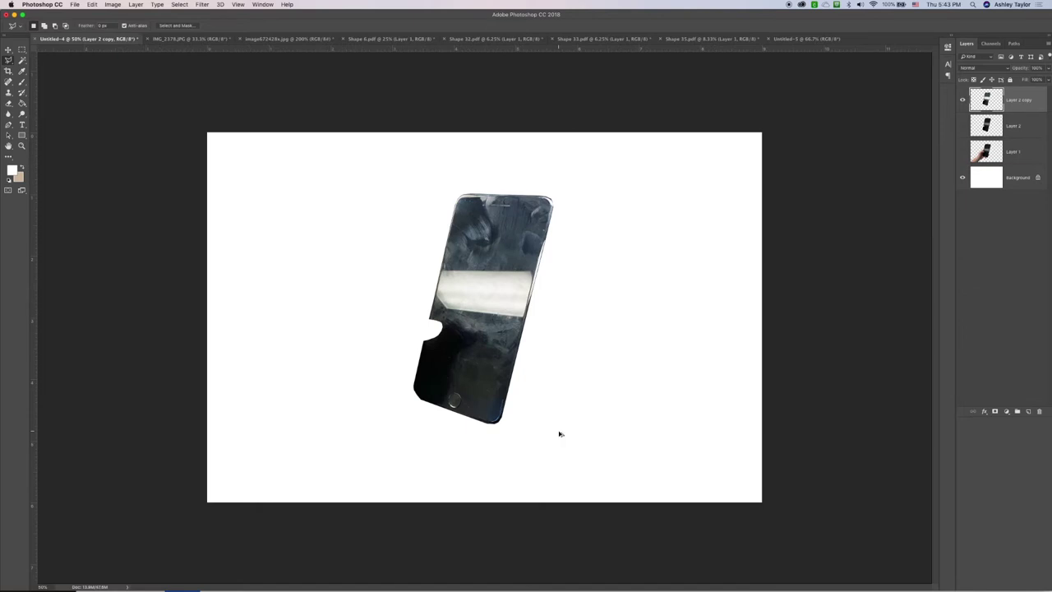
key(super+z)
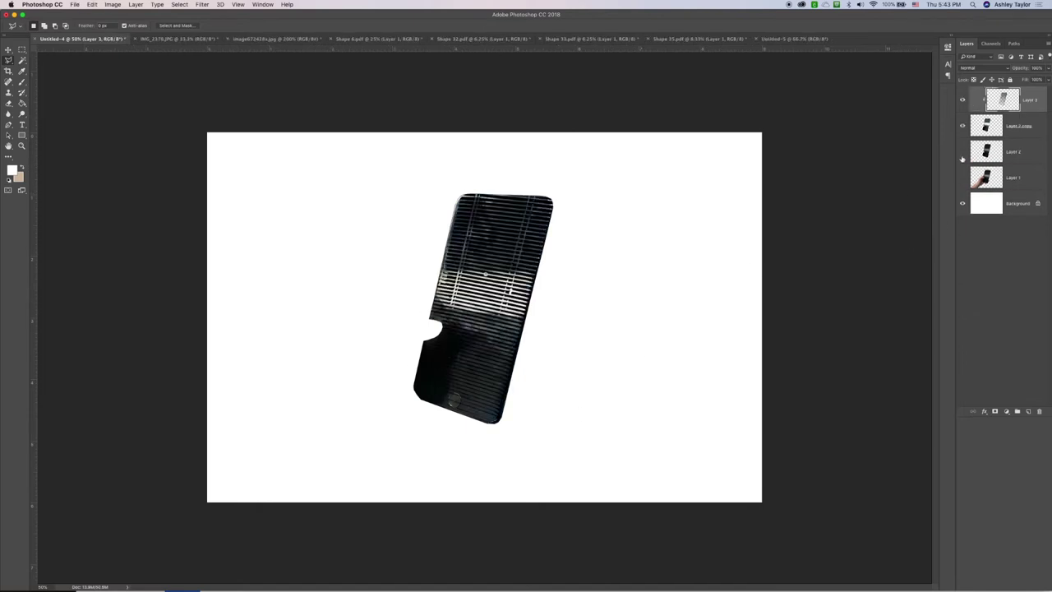
click(962, 152)
key(super+equal)
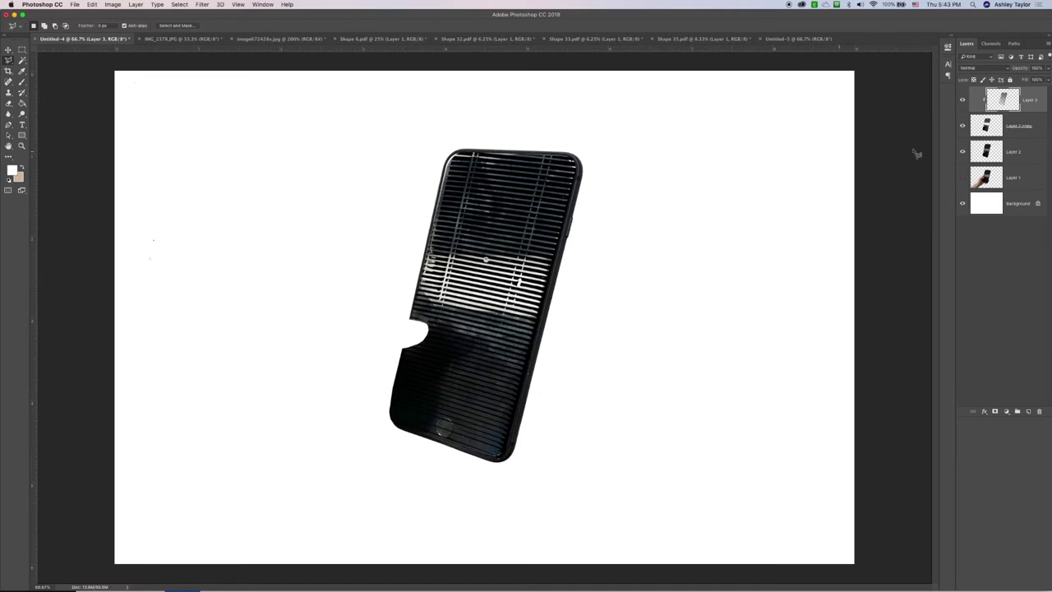
- Add a black Color Overlay to the blinds layer, Layer 3
click(962, 101)
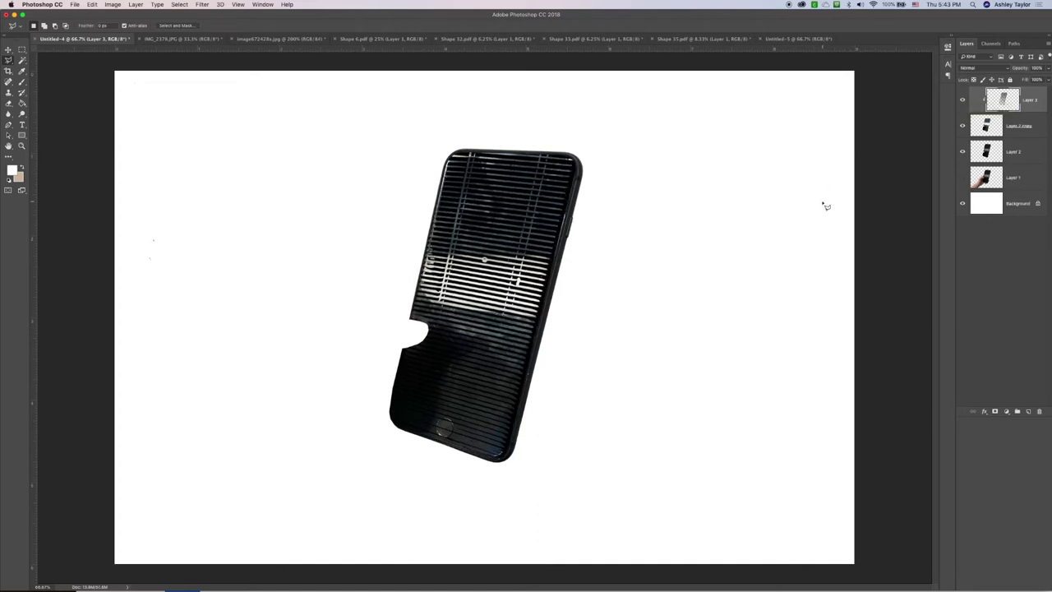
double_click(1038, 100)
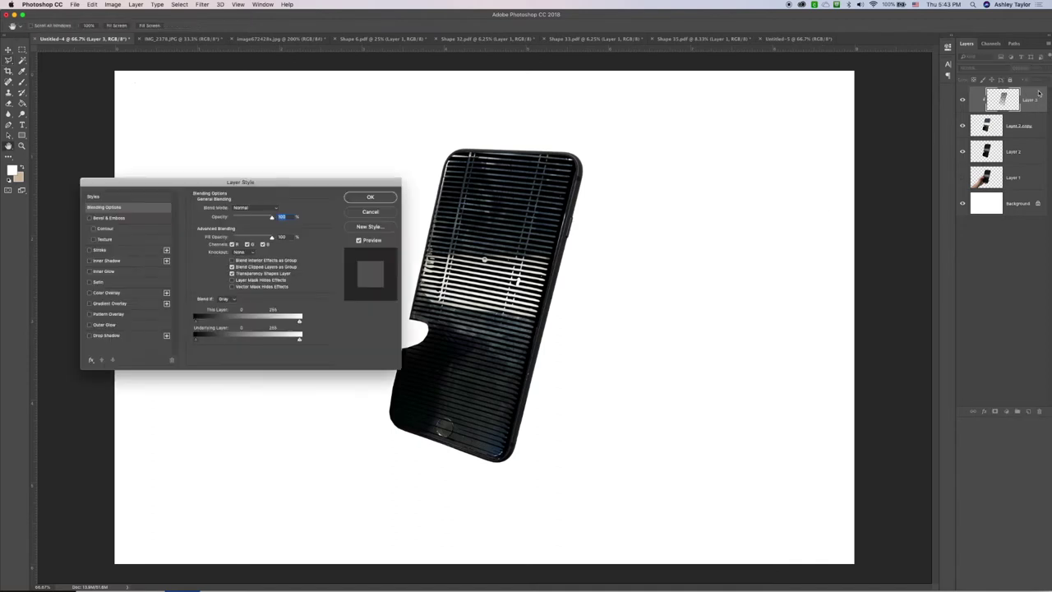
click(118, 292)
click(276, 210)
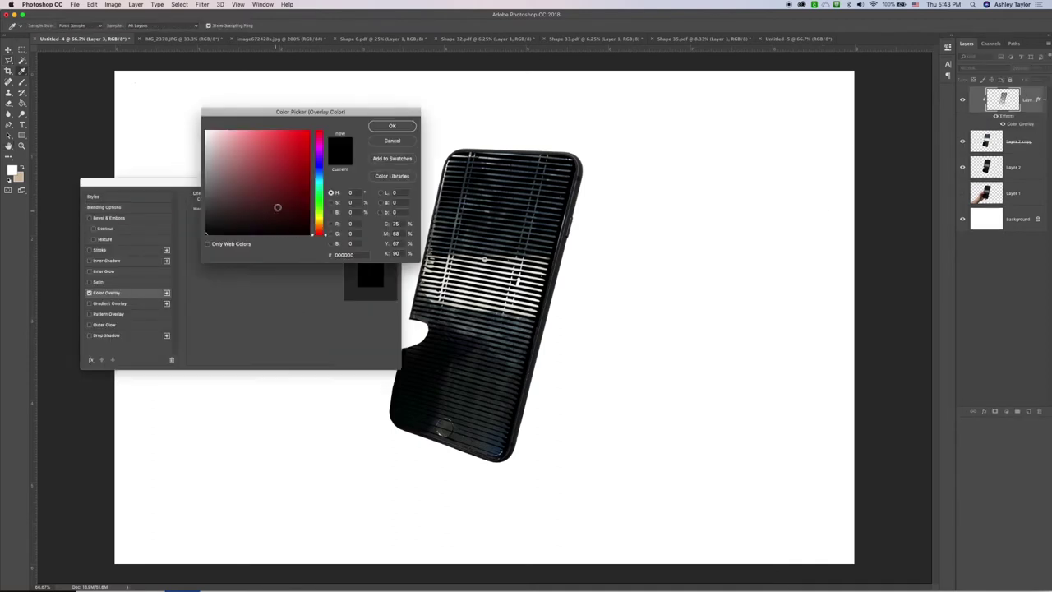
click(281, 200)
drag(281, 200, 310, 234)
click(392, 126)
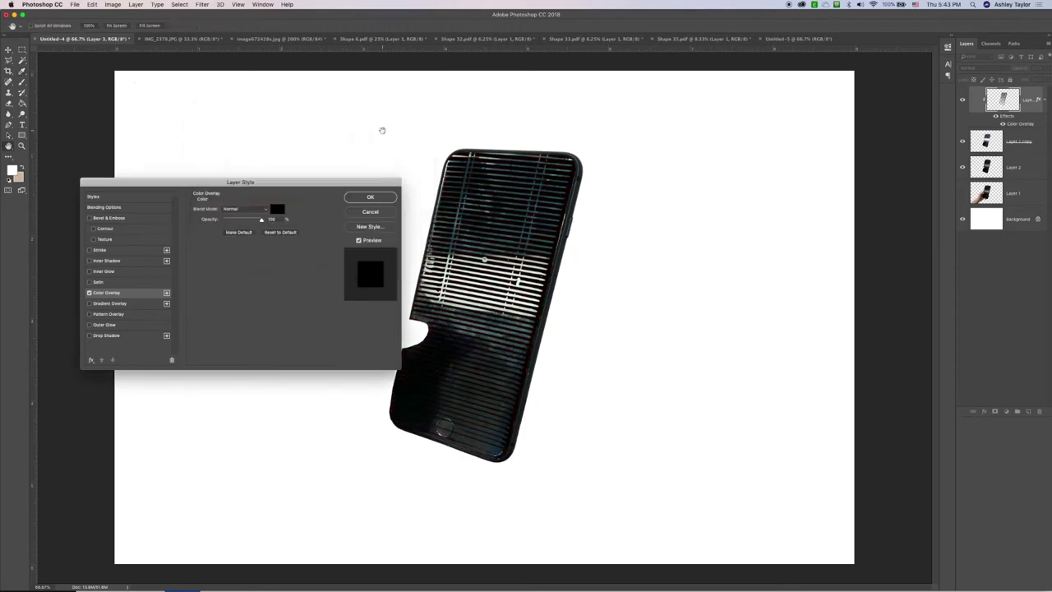
click(376, 197)
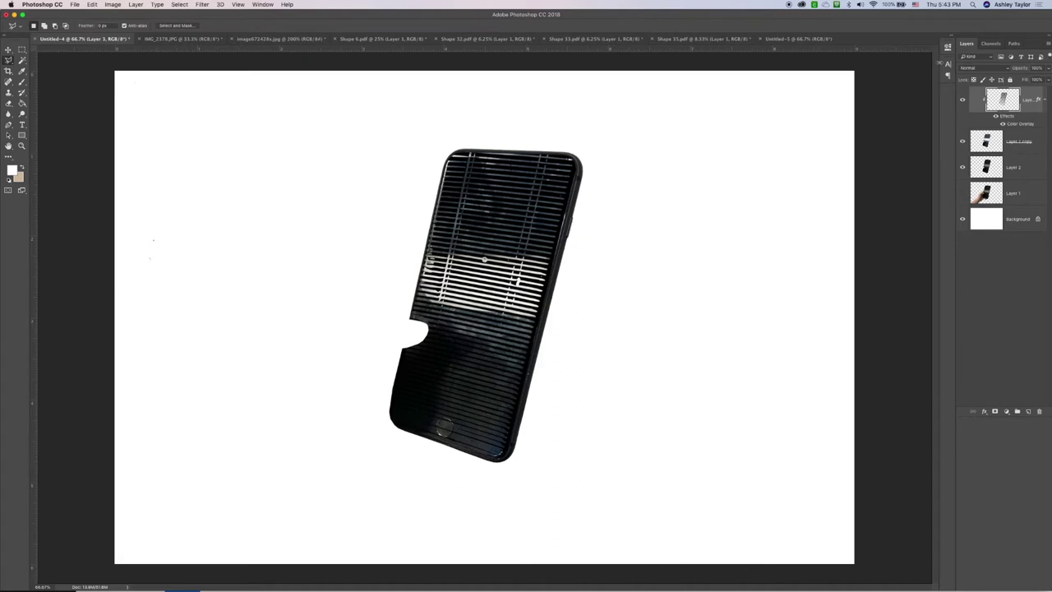
- Duplicate the brightened phone screen layer, Layer 2 copy
click(1041, 137)
right_click(1042, 136)
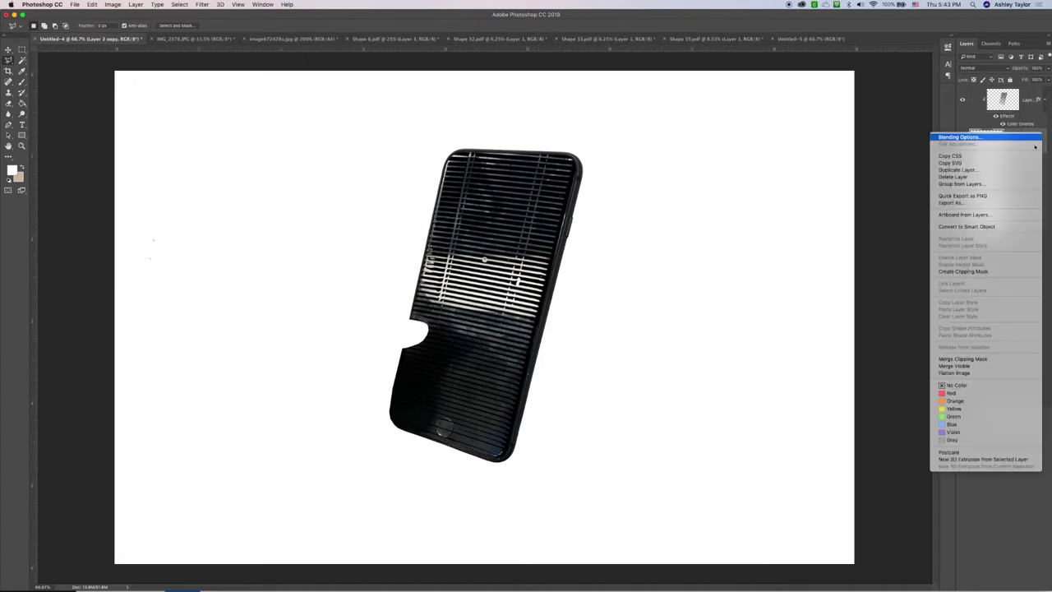
click(954, 169)
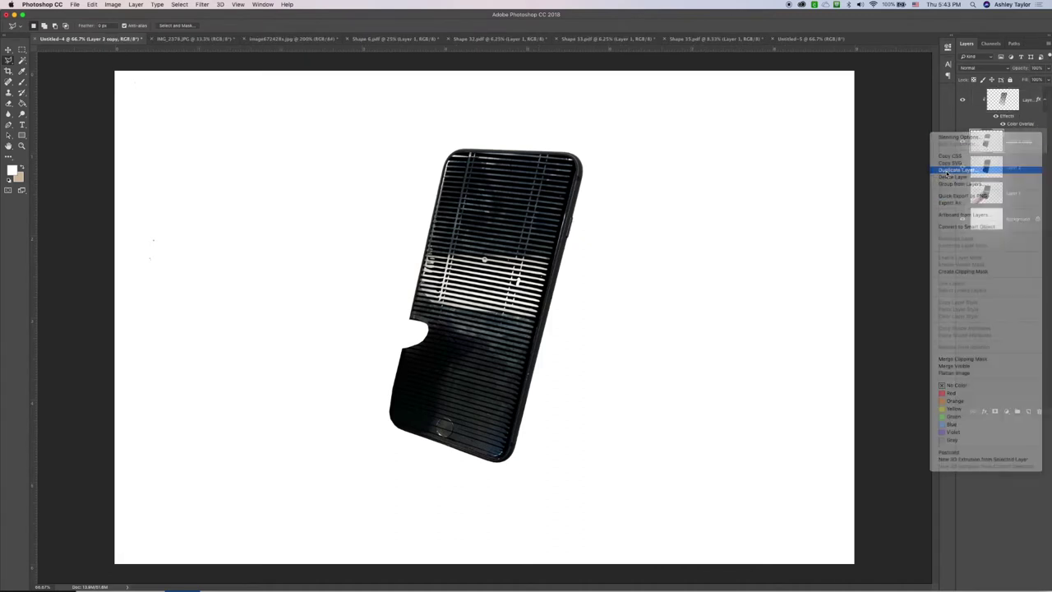
click(405, 176)
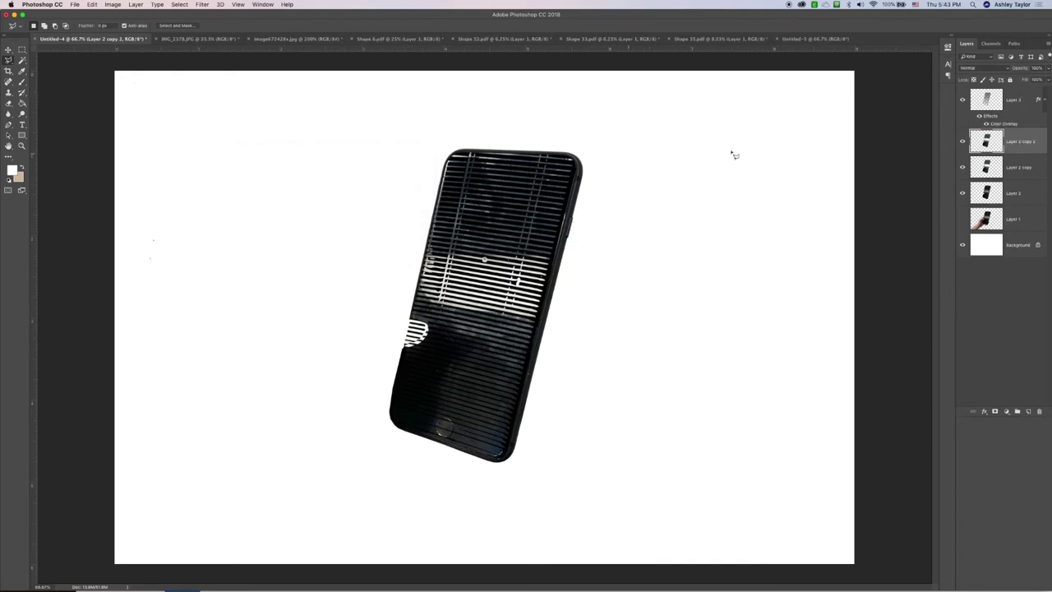
- Add a muted red Color Overlay (905d5d) to Layer 2 copy
double_click(1037, 170)
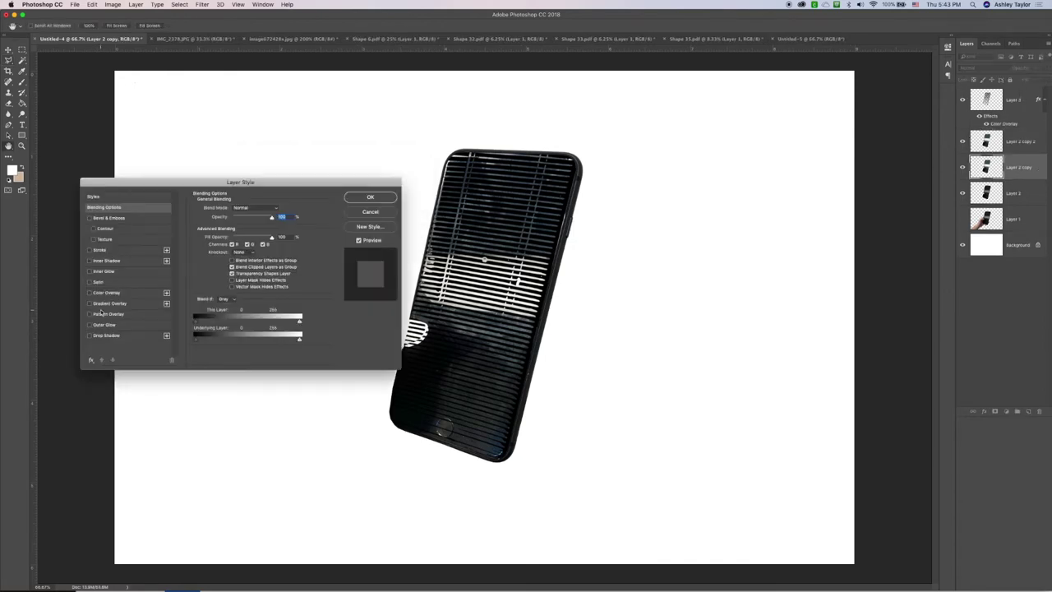
click(105, 292)
click(278, 210)
drag(276, 208, 242, 175)
key(Return)
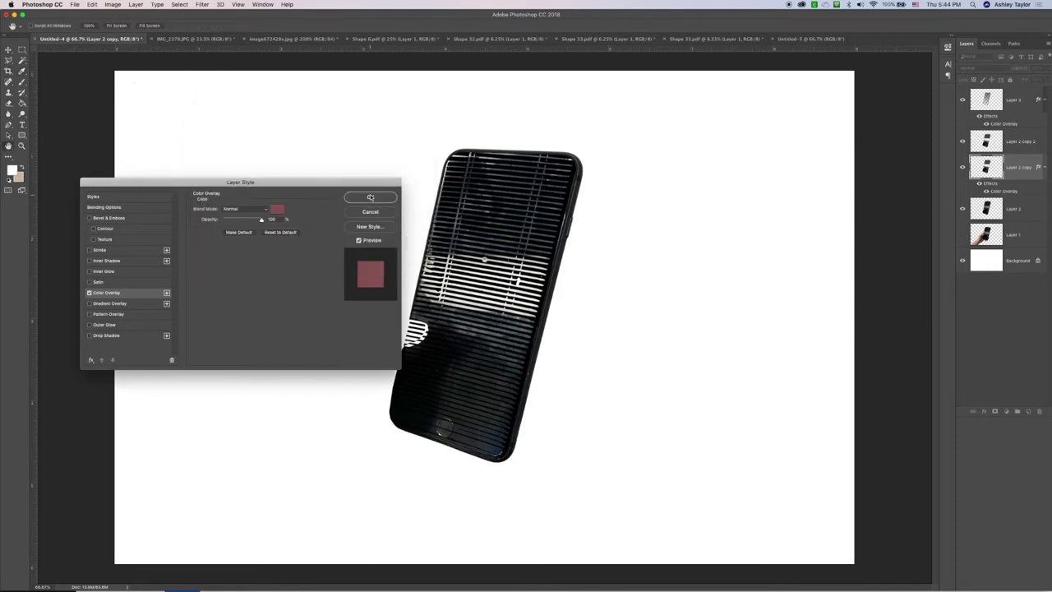
click(369, 197)
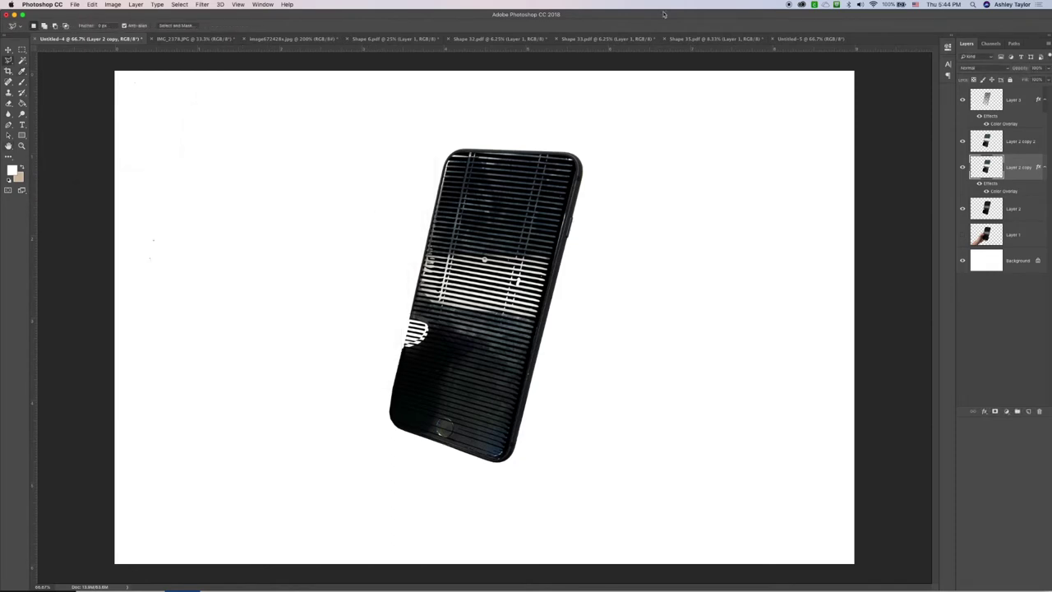
- Move the red-tinted Layer 2 copy above Layer 2 copy 2 and reduce its opacity to a faint tint
click(1019, 139)
drag(1015, 166, 1002, 153)
drag(1003, 131, 1004, 134)
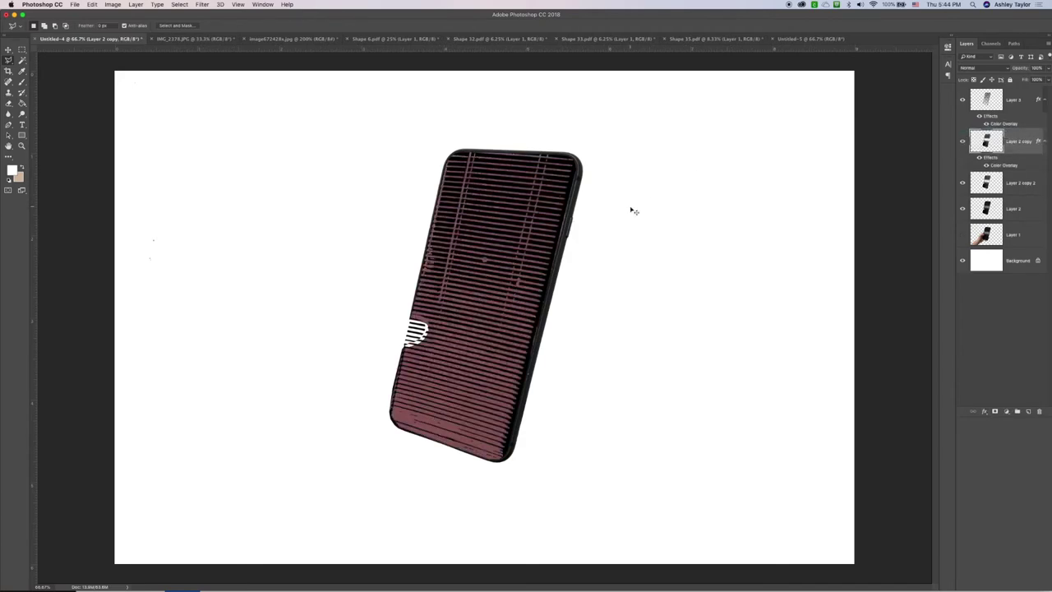
key(super+minus)
key(super+minus)
key(super+plus)
key(super+plus)
key(super+plus)
key(super+minus)
click(1048, 68)
drag(1046, 78, 1020, 82)
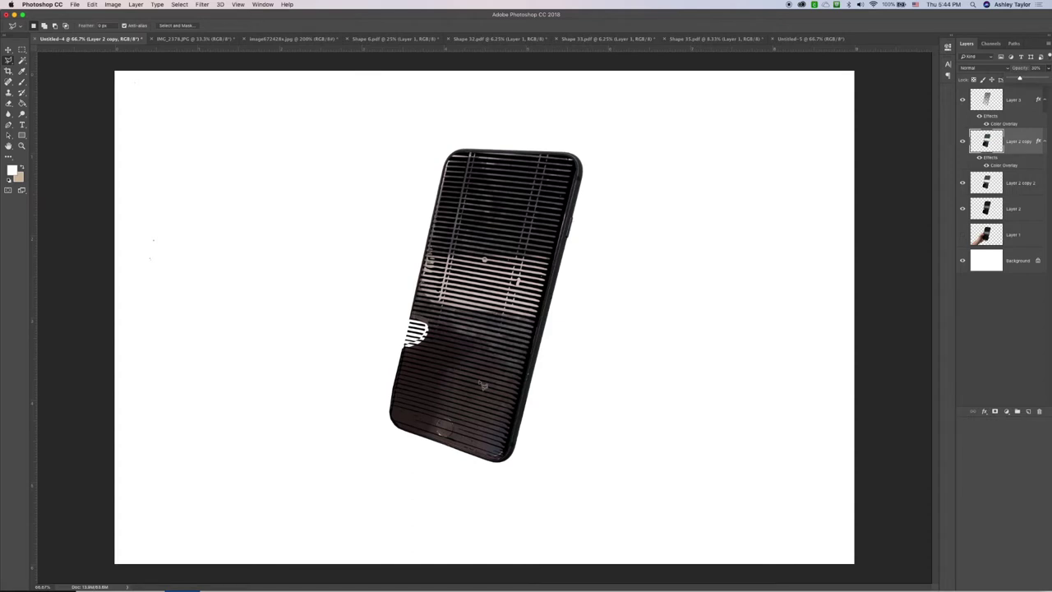
key(v)
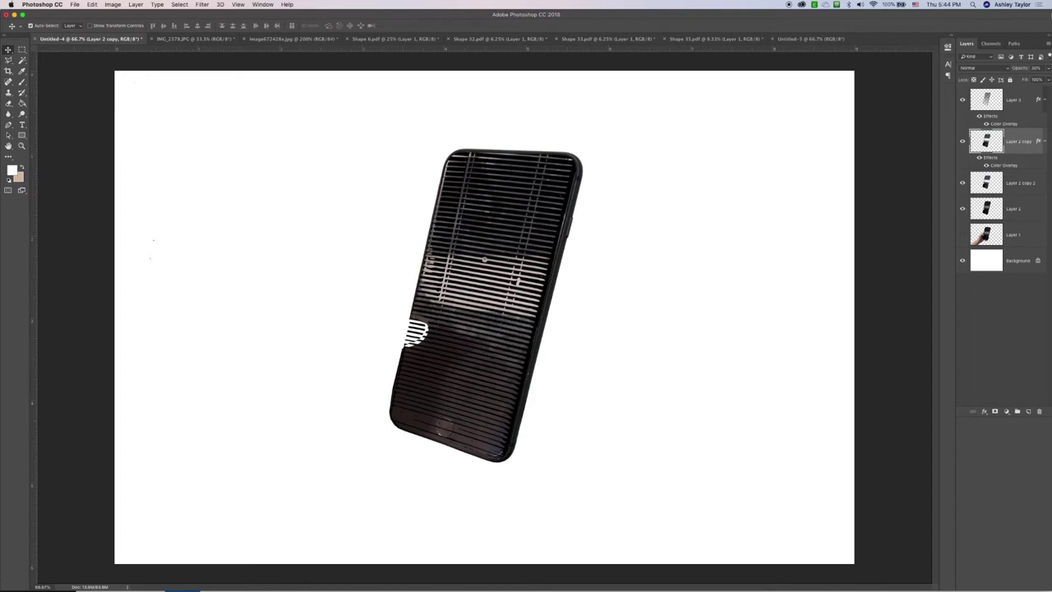
- Lasso the phone's home-button strip, delete it from Layer 2 copy, Layer 2 copy 2 and the blinds layer, and deselect
click(963, 141)
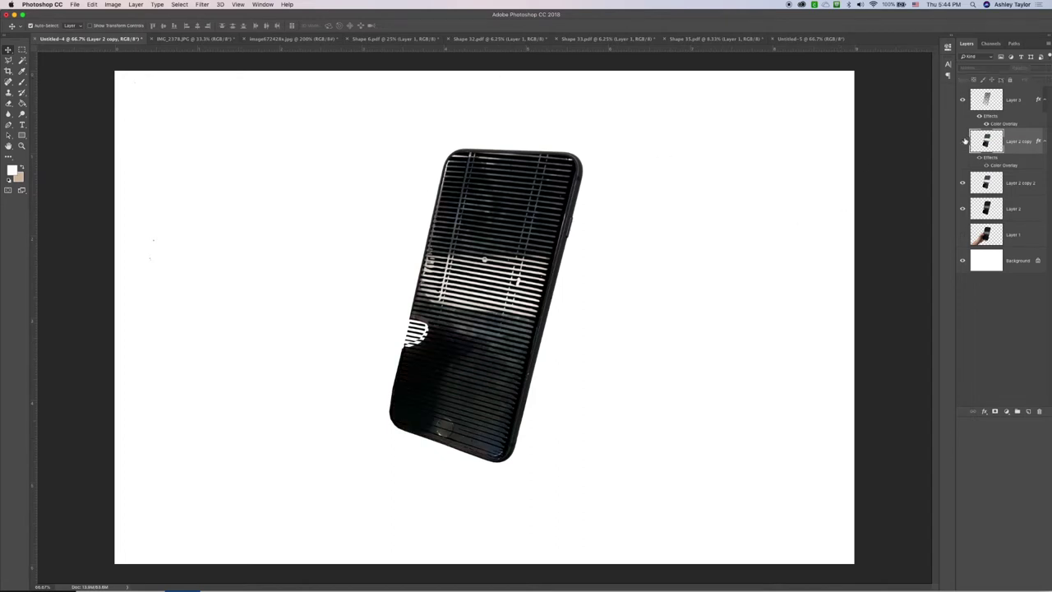
click(8, 60)
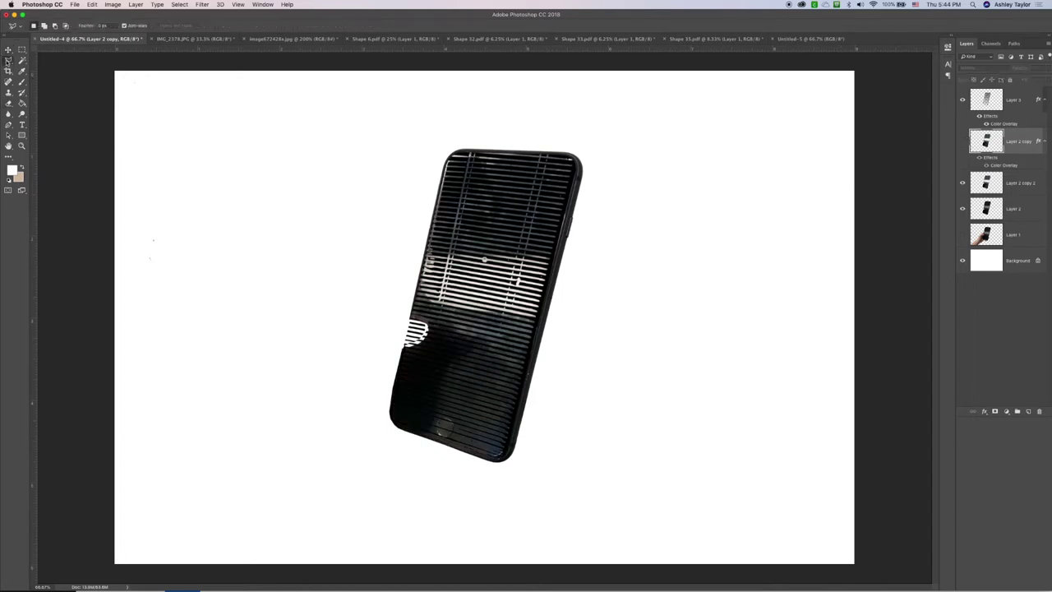
mouse_move(523, 444)
mouse_down()
mouse_move(384, 398)
mouse_move(375, 430)
mouse_move(503, 496)
mouse_move(534, 464)
mouse_up()
click(962, 141)
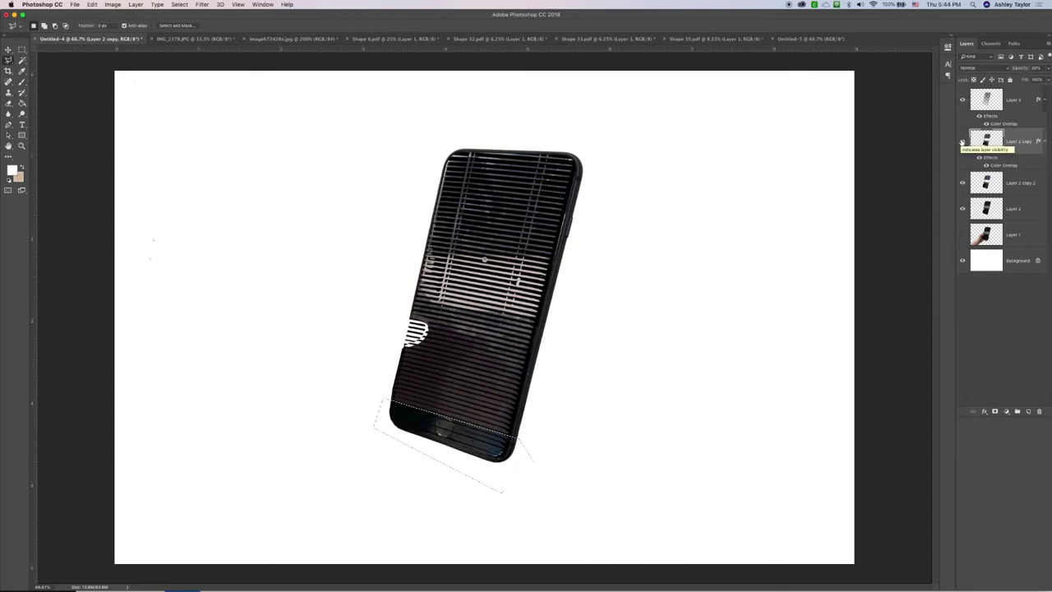
click(1028, 179)
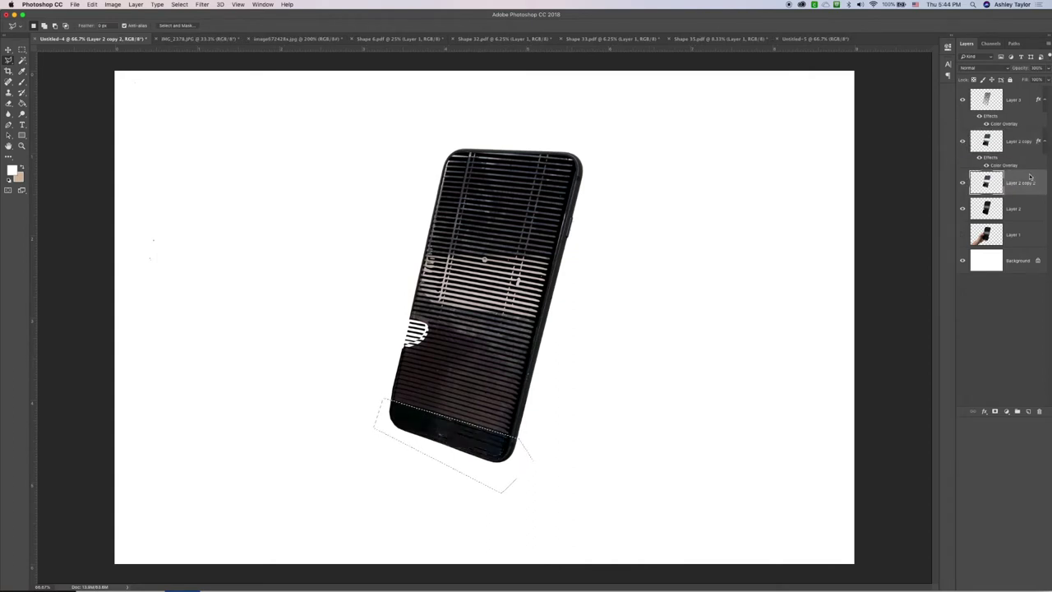
click(1023, 107)
key(super+d)
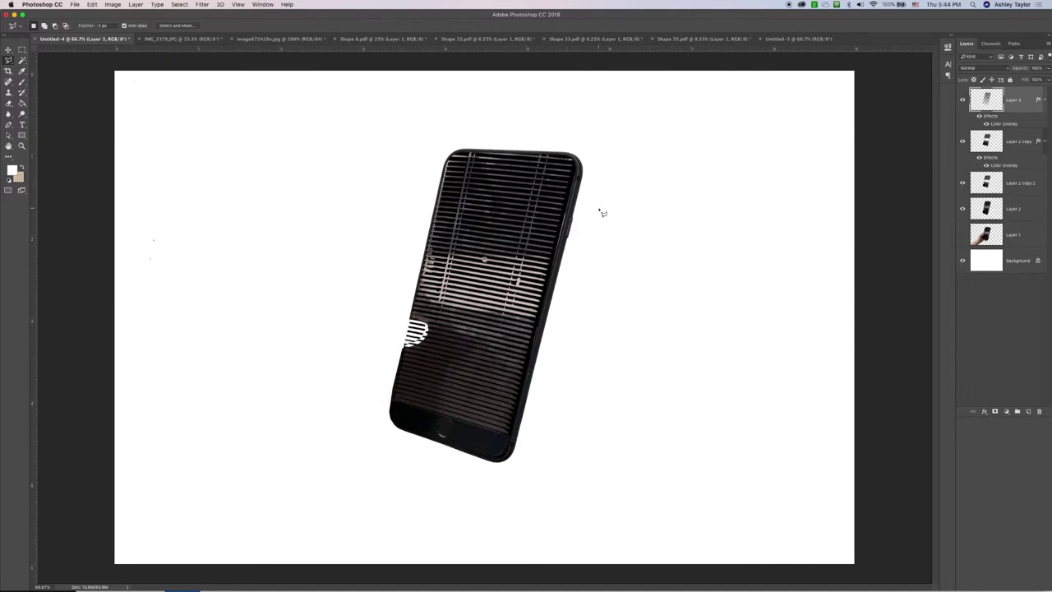
- Rasterize the blinds layer's style and compare the image with the blinds hidden and shown
right_click(1027, 93)
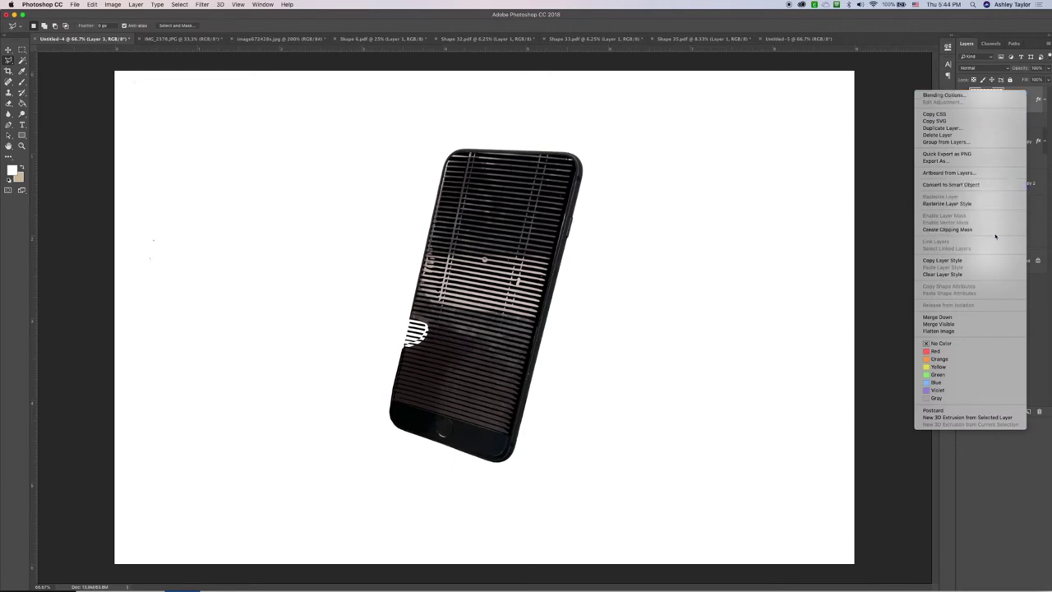
click(986, 203)
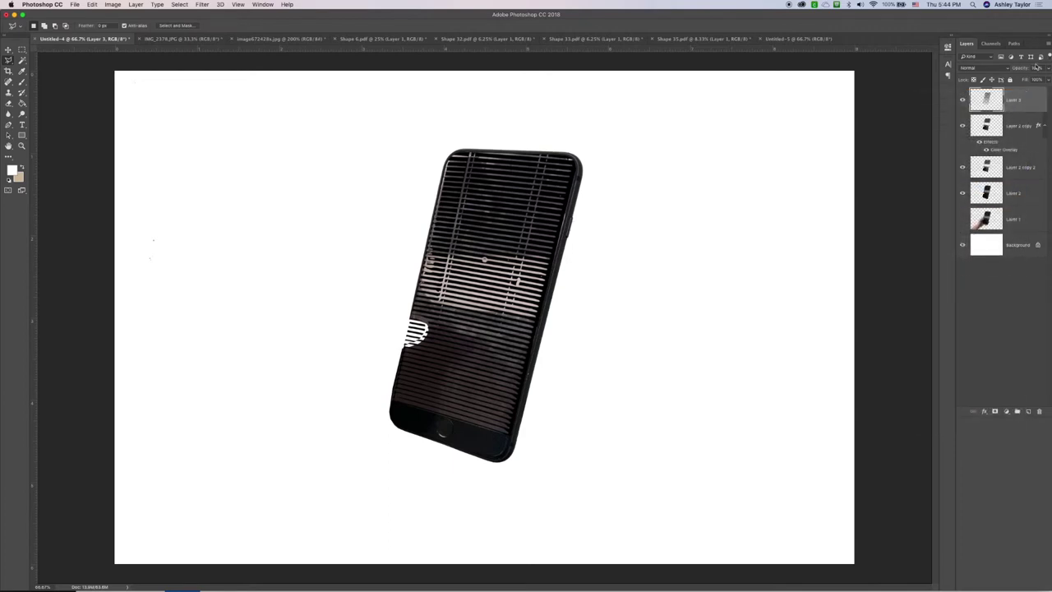
click(962, 100)
click(963, 100)
click(963, 100)
click(963, 99)
- Select the empty area around the phone on Layer 2 with the Magic Wand, delete it from the blinds layer, and deselect
click(21, 60)
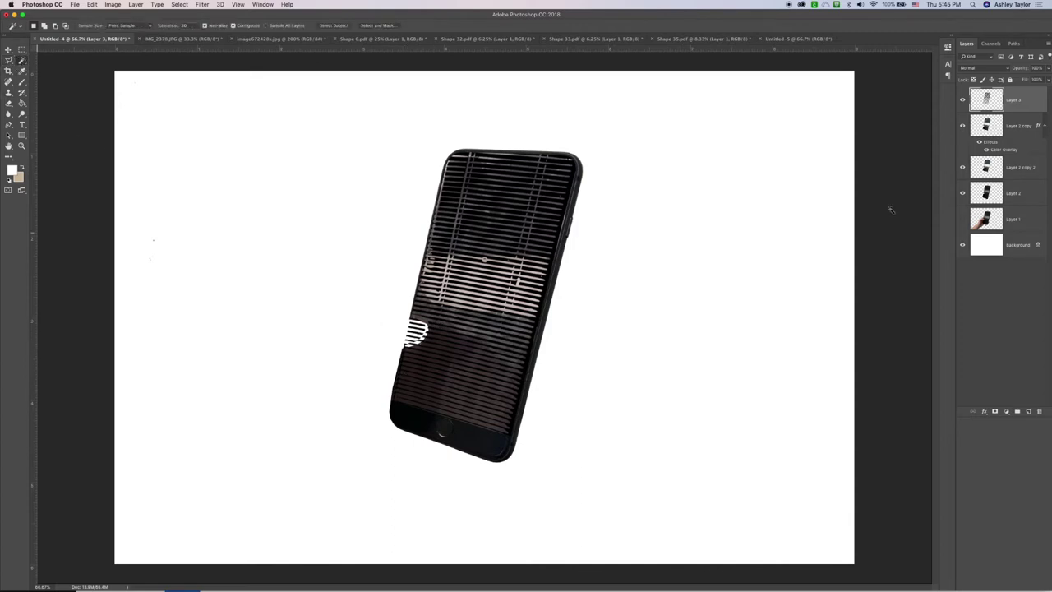
click(1020, 194)
click(405, 330)
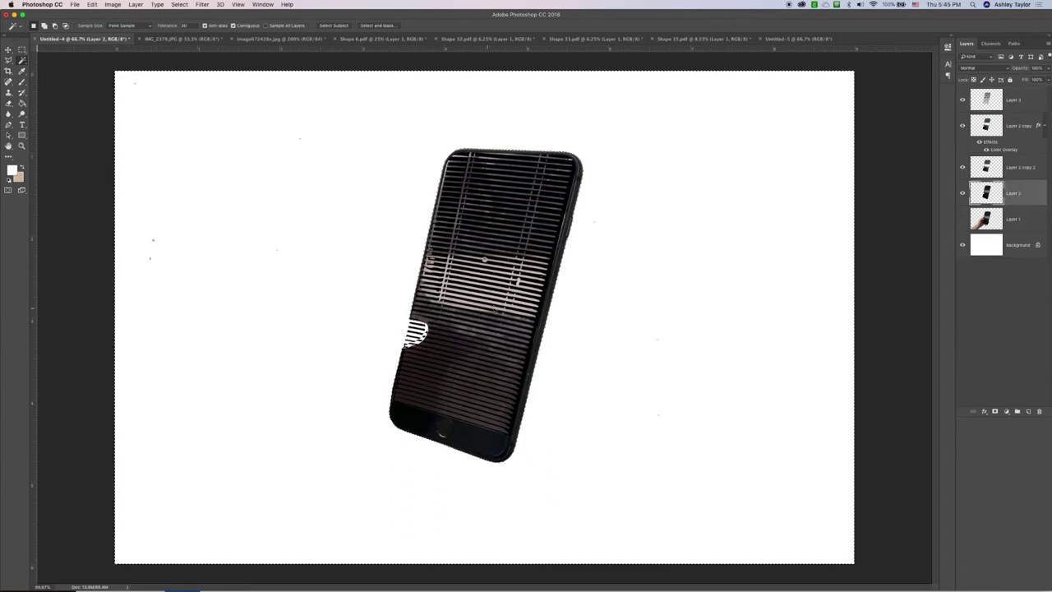
click(1031, 97)
key(Delete)
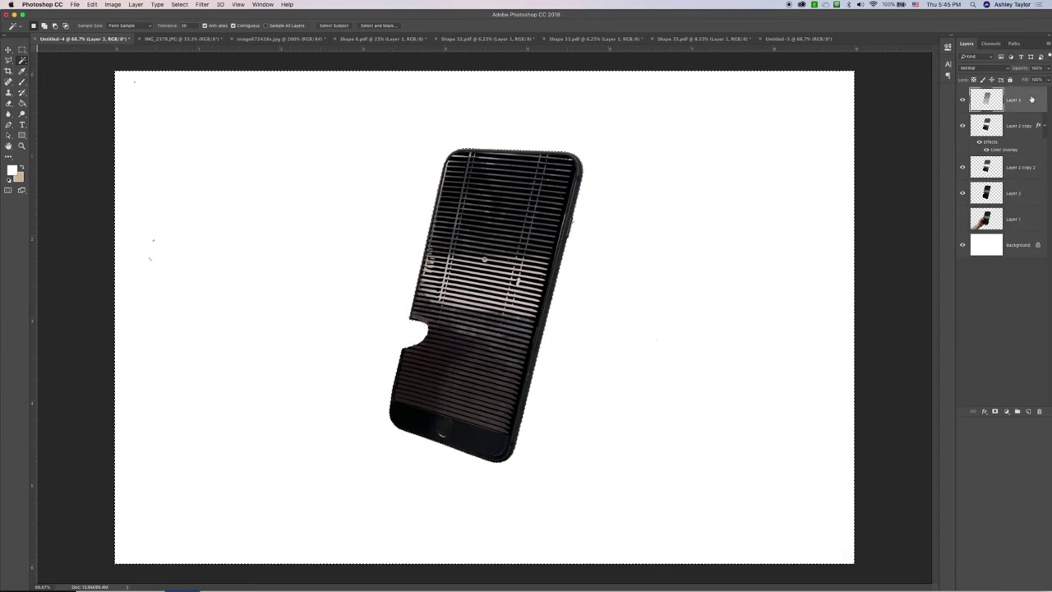
key(ctrl+d)
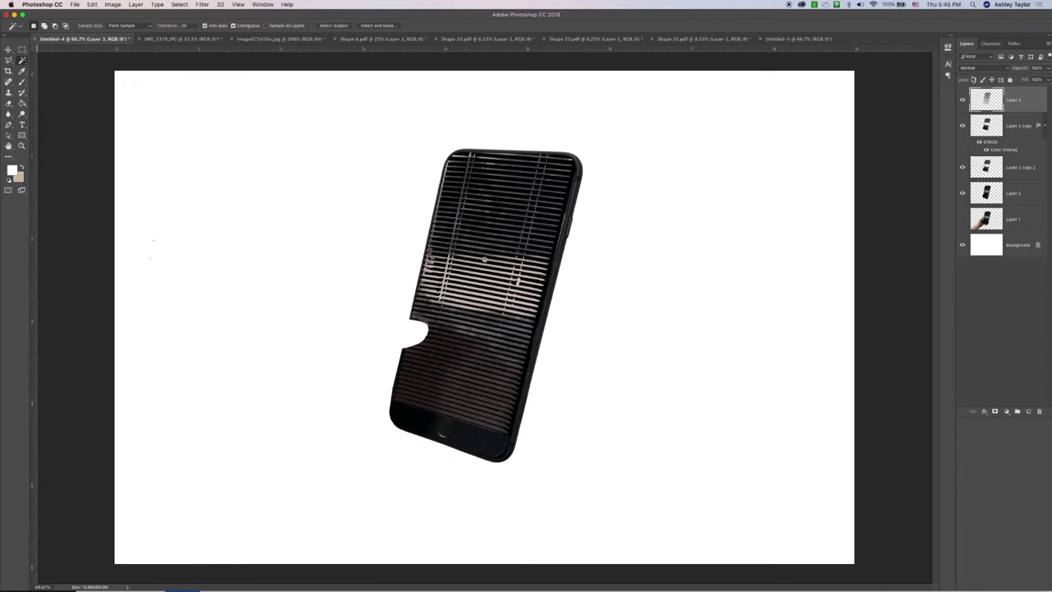
- Try the Multiply and Color Burn blend modes on the blinds layer and return it to Normal
click(963, 100)
click(963, 100)
click(978, 68)
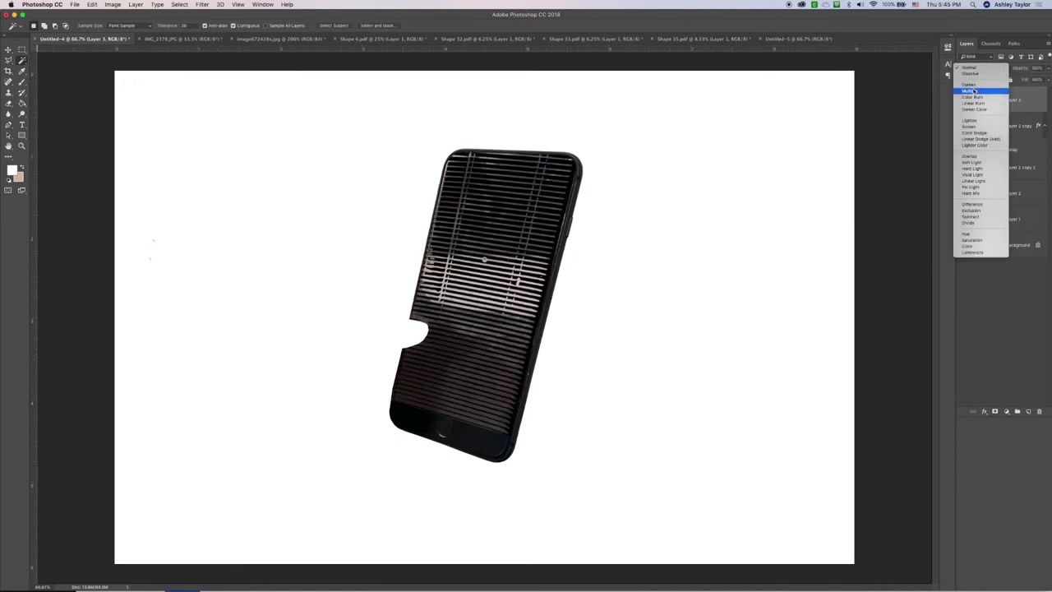
click(974, 91)
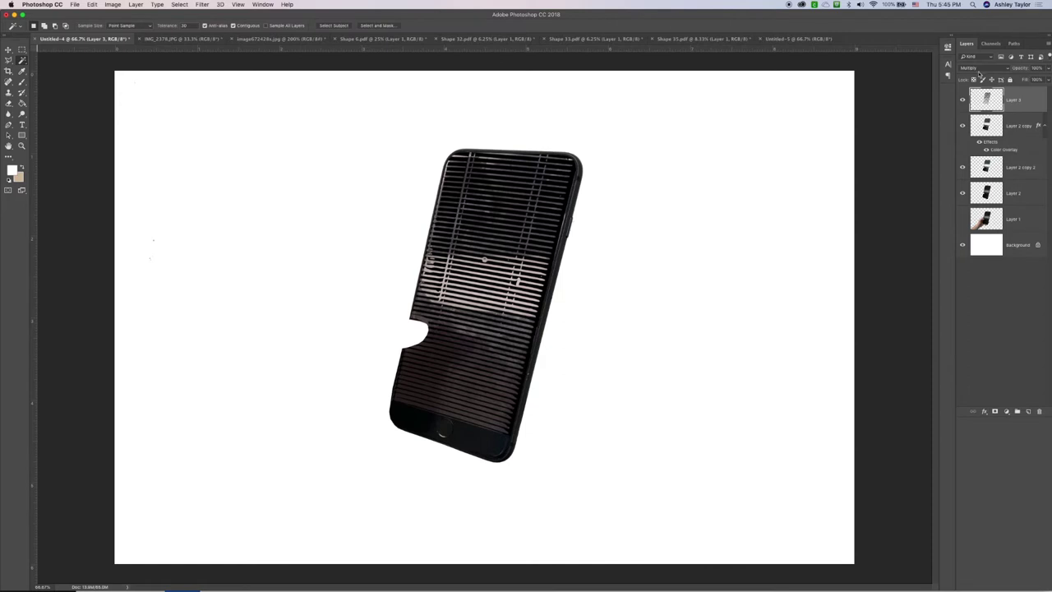
click(977, 71)
click(976, 76)
click(975, 69)
click(974, 38)
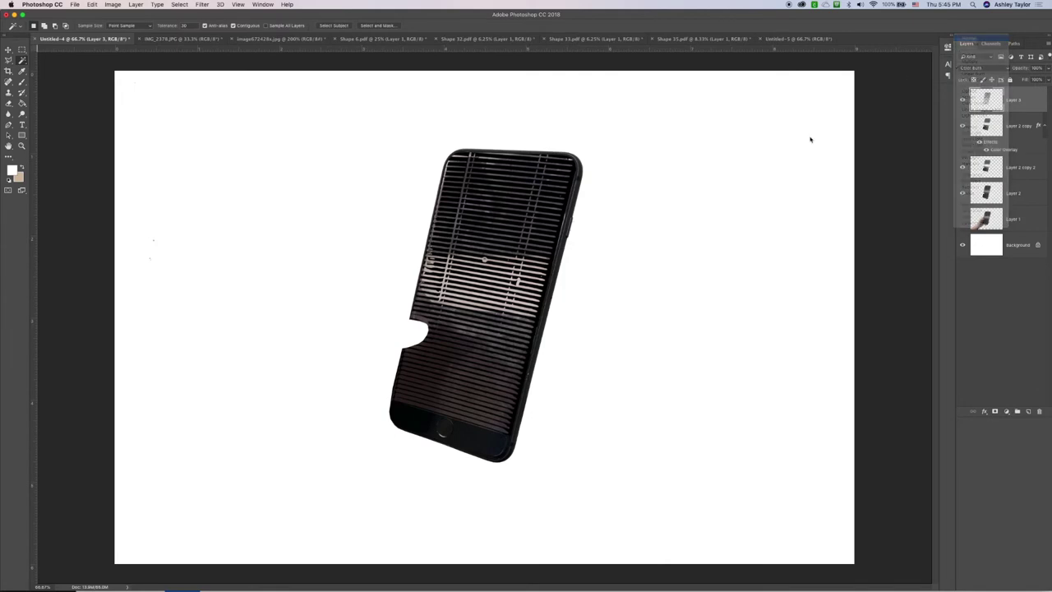
- Show the hand on Layer 1 and view the whole composition at 50%
click(963, 219)
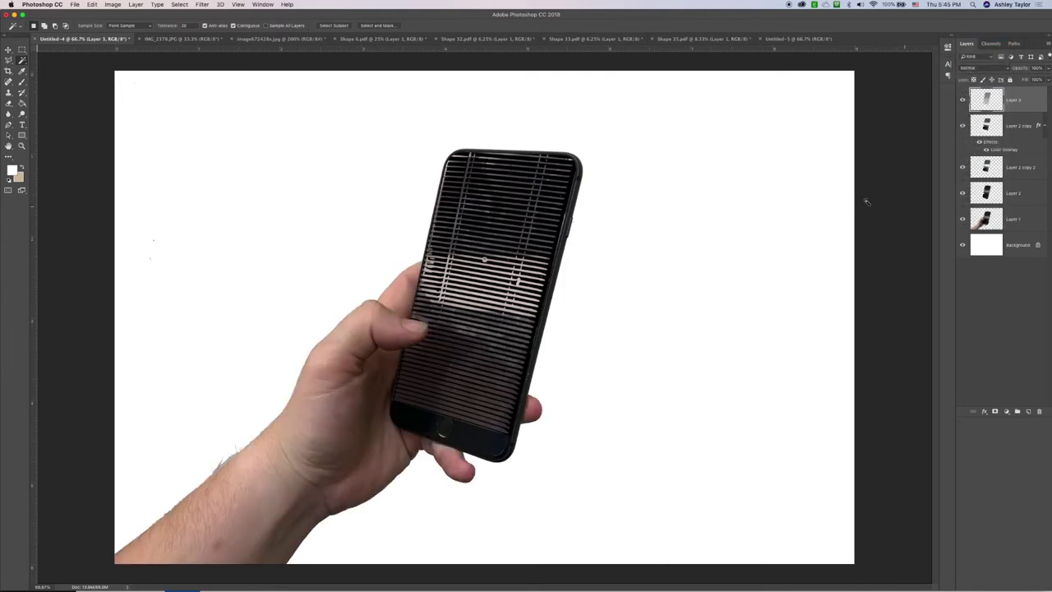
key(super+minus)
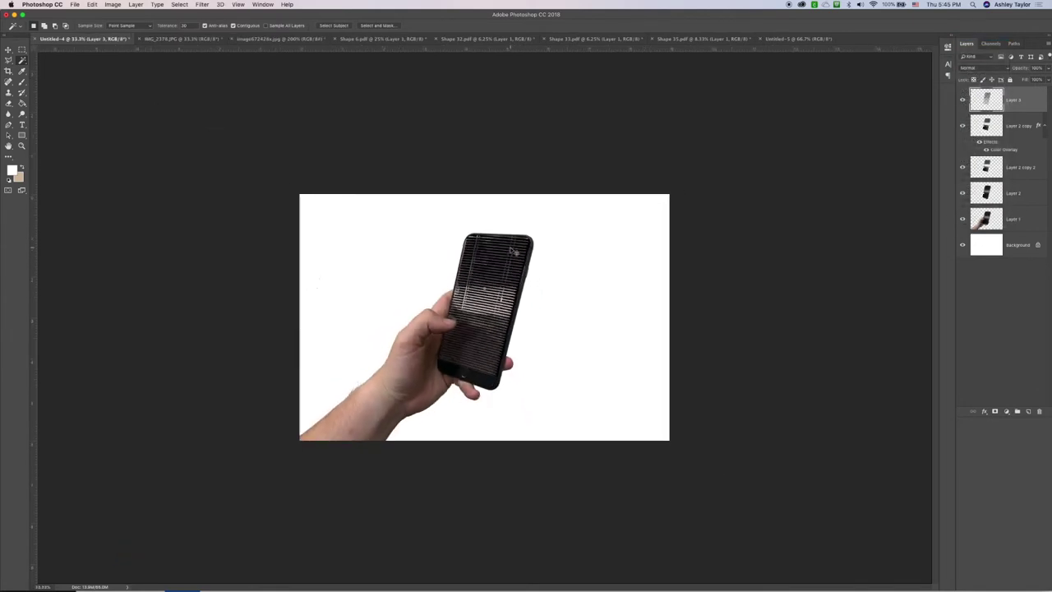
key(super+plus)
key(super+minus)
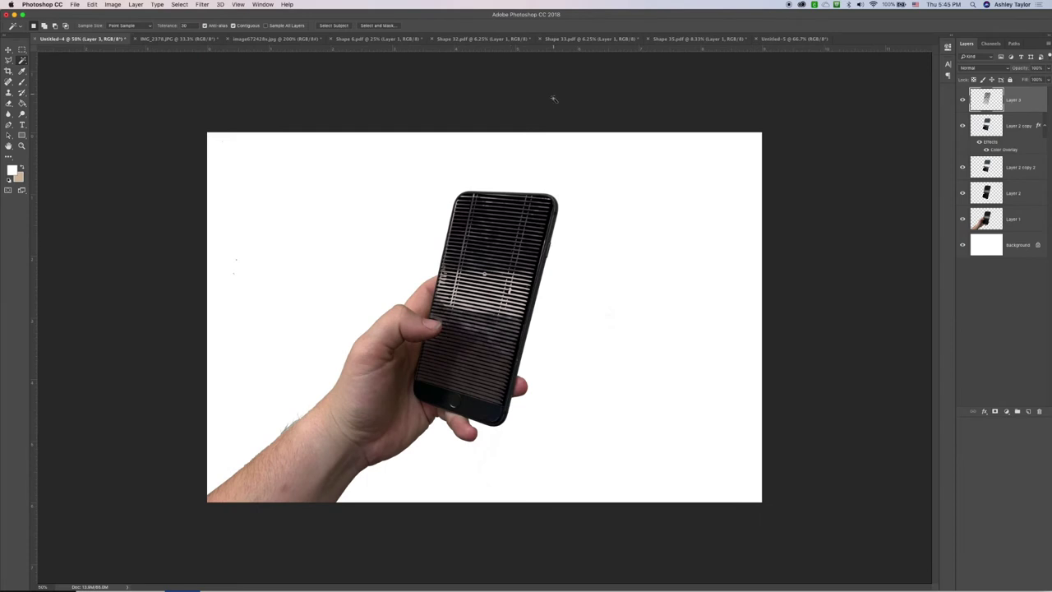
- Try a Color Overlay on the blinds' Layer 3, testing a dark red and settling on a dark navy blue
double_click(1033, 110)
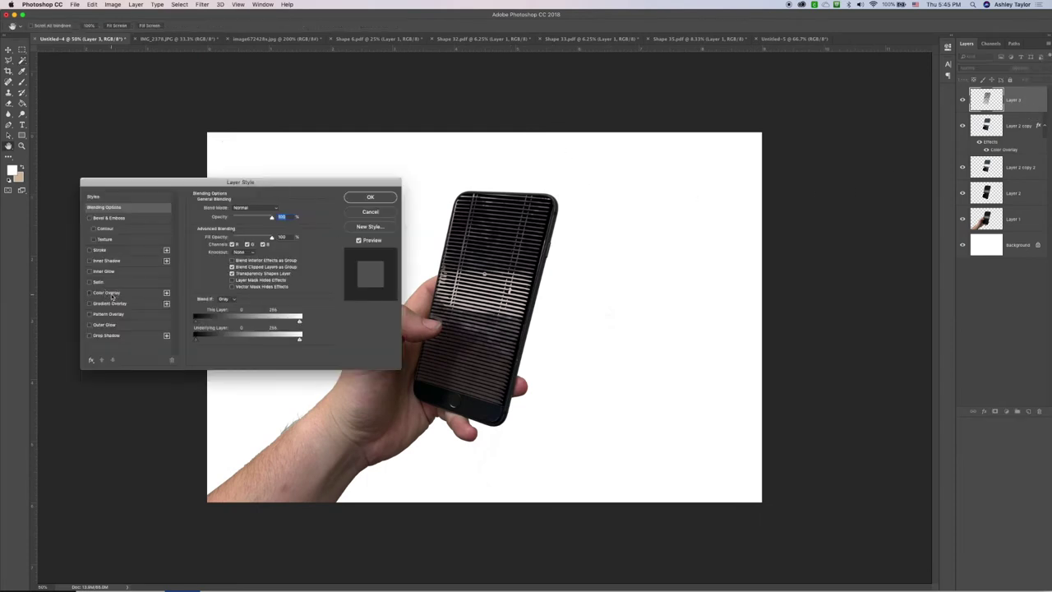
click(110, 293)
drag(297, 183, 815, 143)
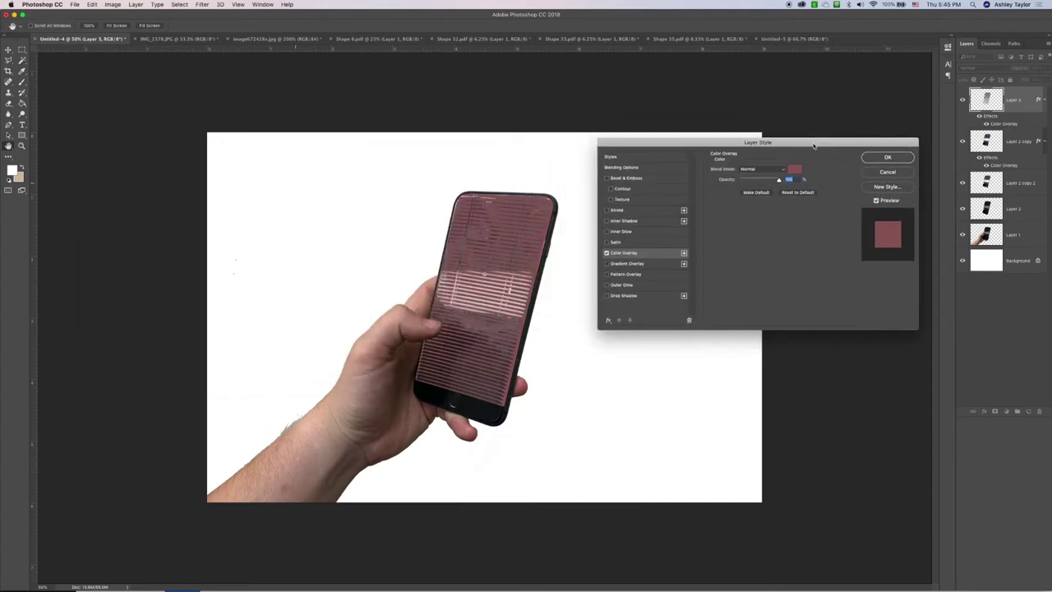
click(794, 170)
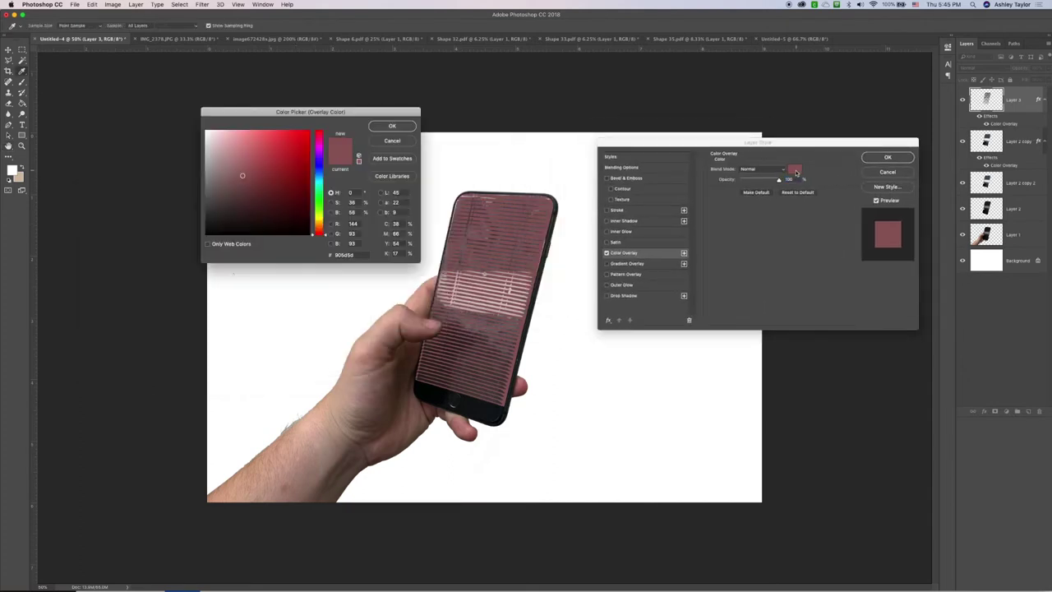
click(298, 193)
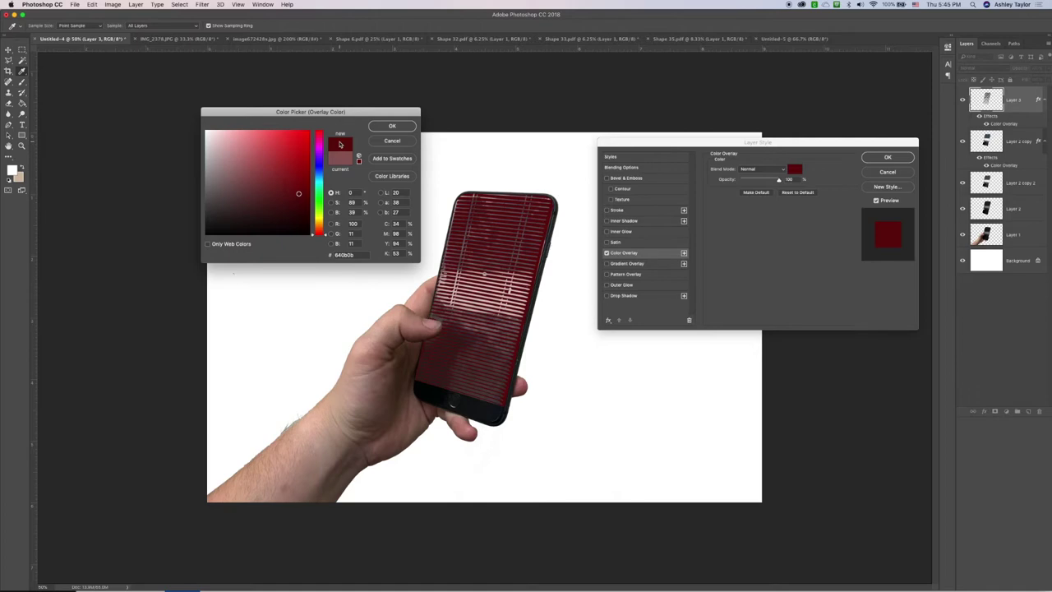
mouse_move(225, 215)
mouse_down()
mouse_move(311, 227)
mouse_move(277, 206)
mouse_move(283, 188)
mouse_up()
click(318, 170)
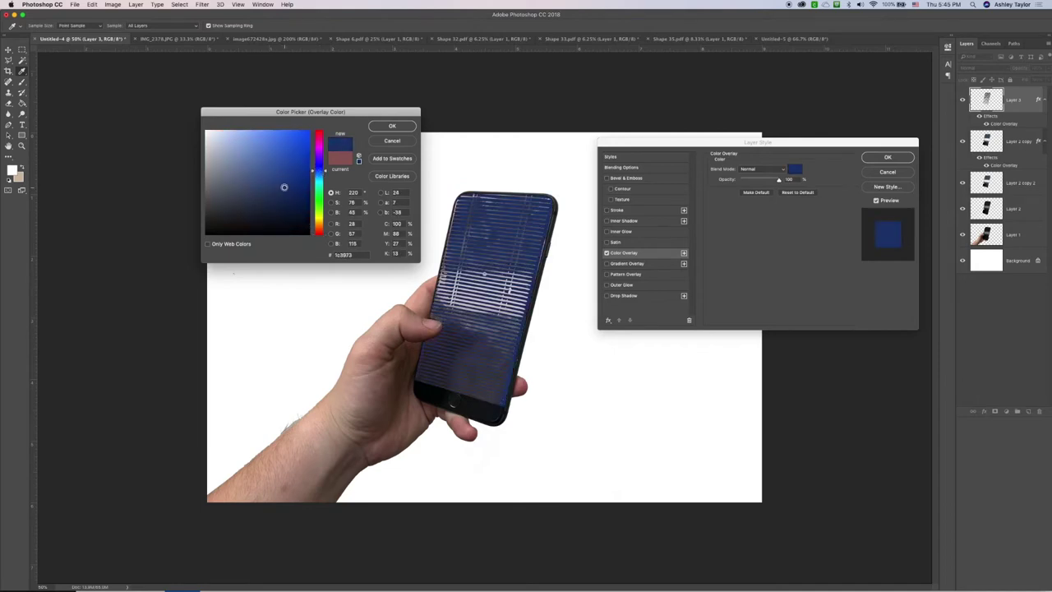
drag(303, 179, 299, 199)
key(Return)
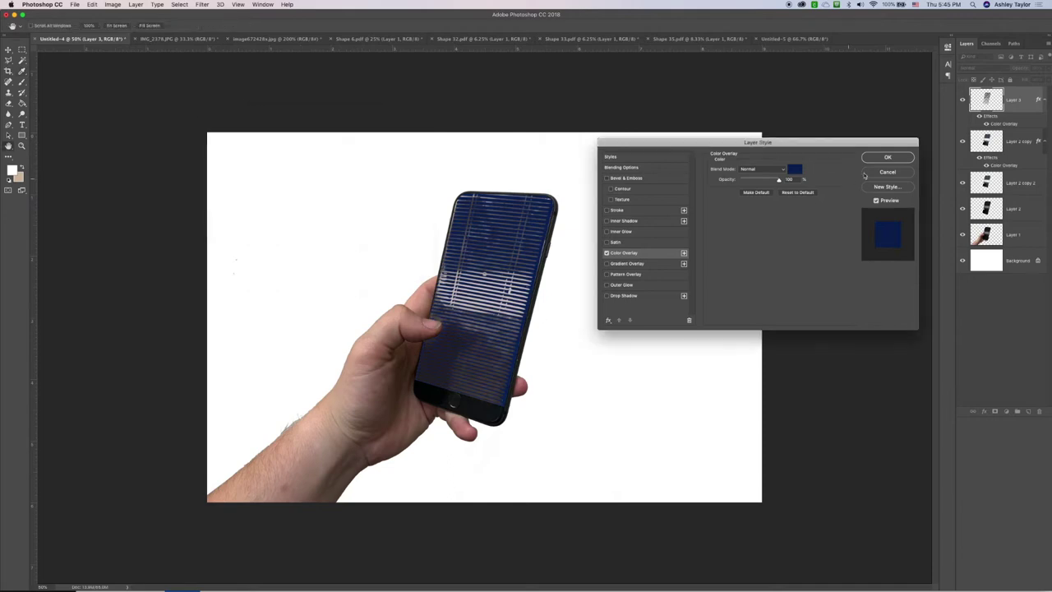
click(888, 157)
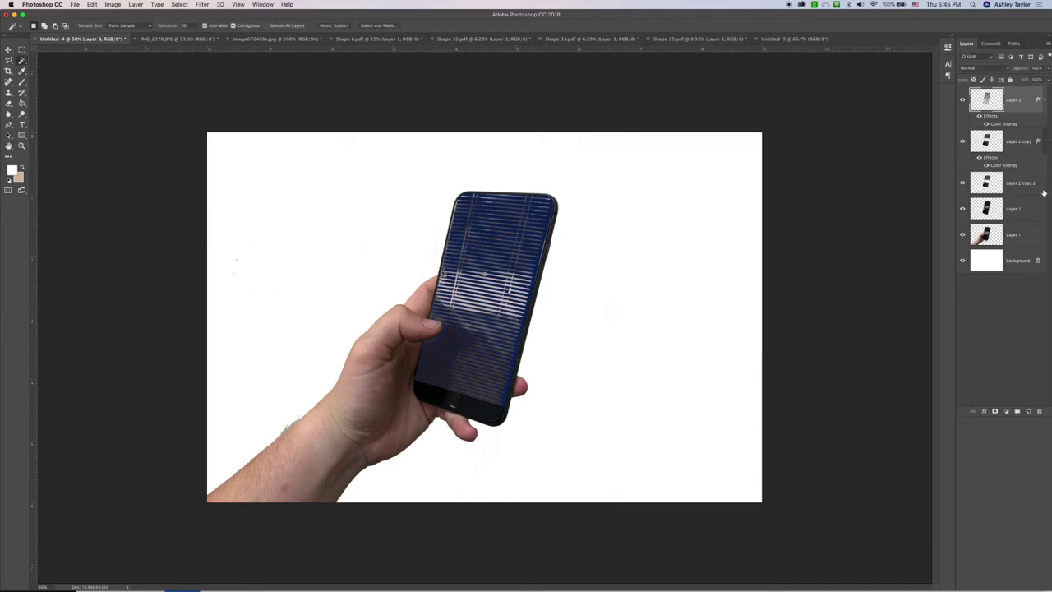
- Try the same navy Color Overlay on the phone's Layer 2, cancel it, and undo the blinds' overlay
double_click(1009, 207)
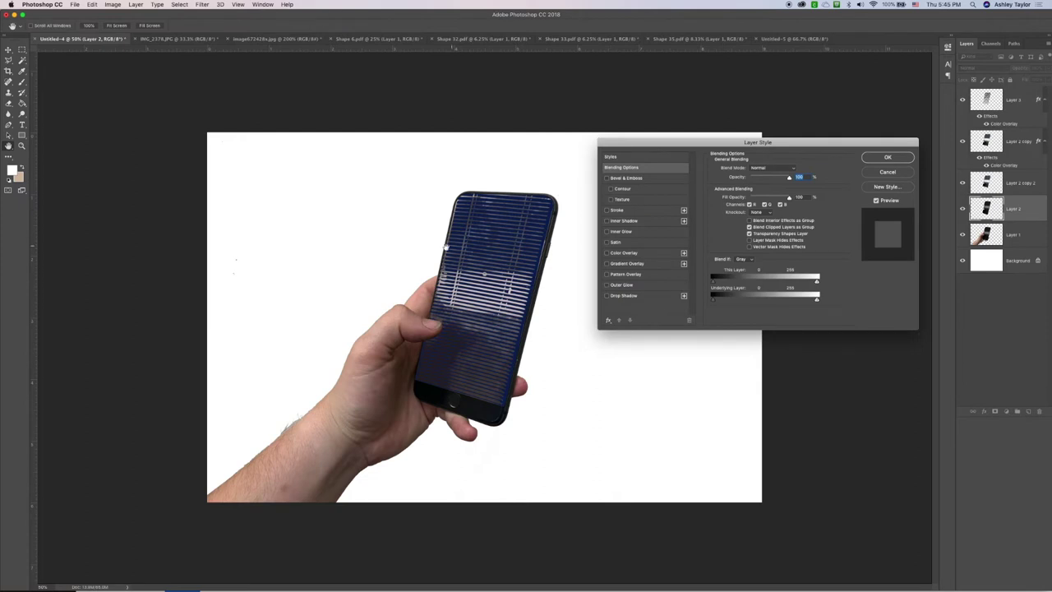
click(623, 252)
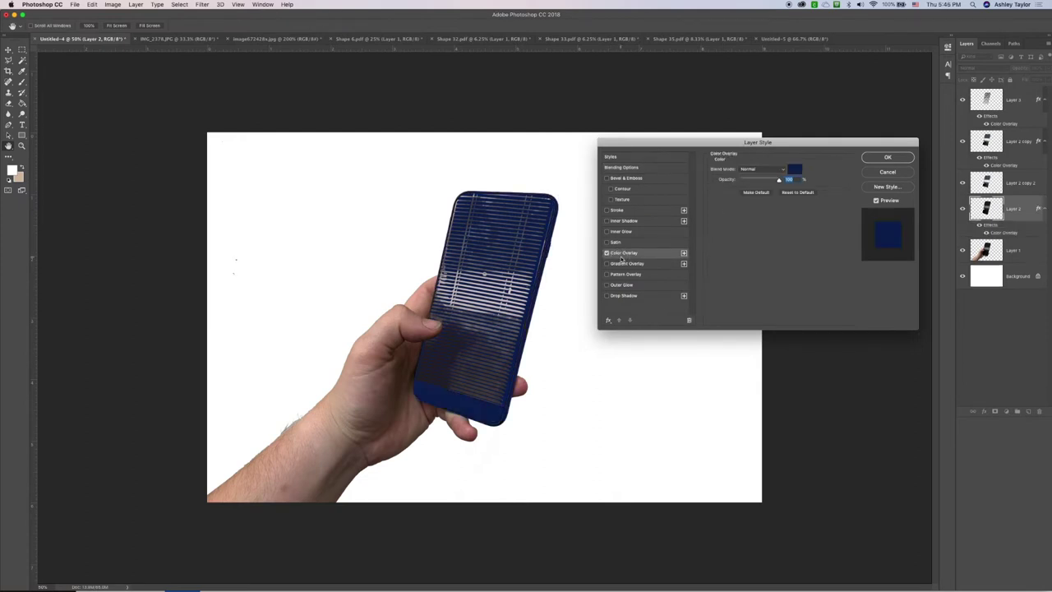
click(877, 174)
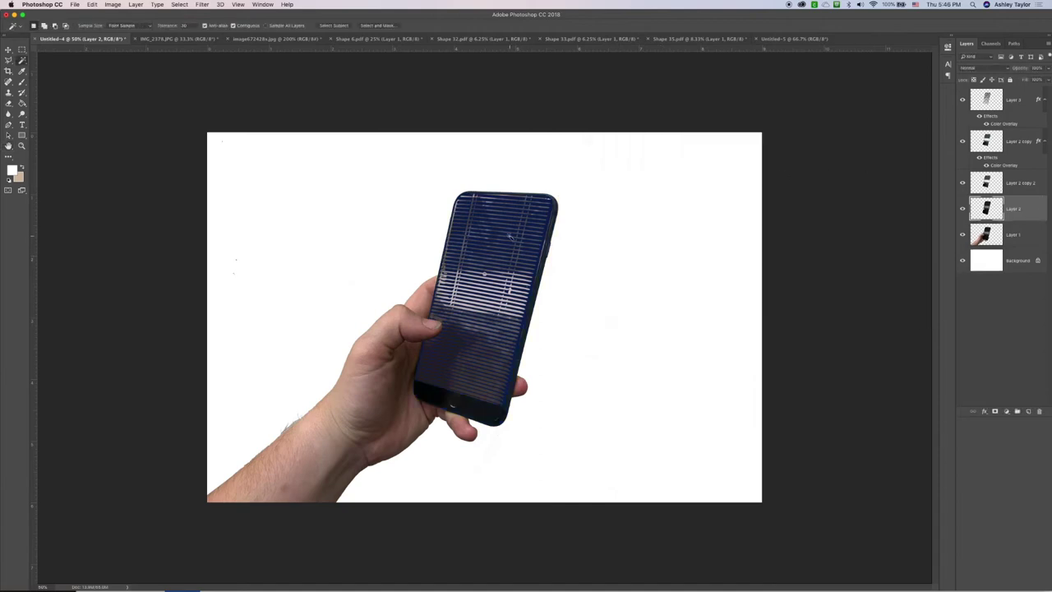
key(super+z)
- Examine the blinds on the phone up close, then look through the open blinds and bookshelf documents
scroll(510, 239, up, 3)
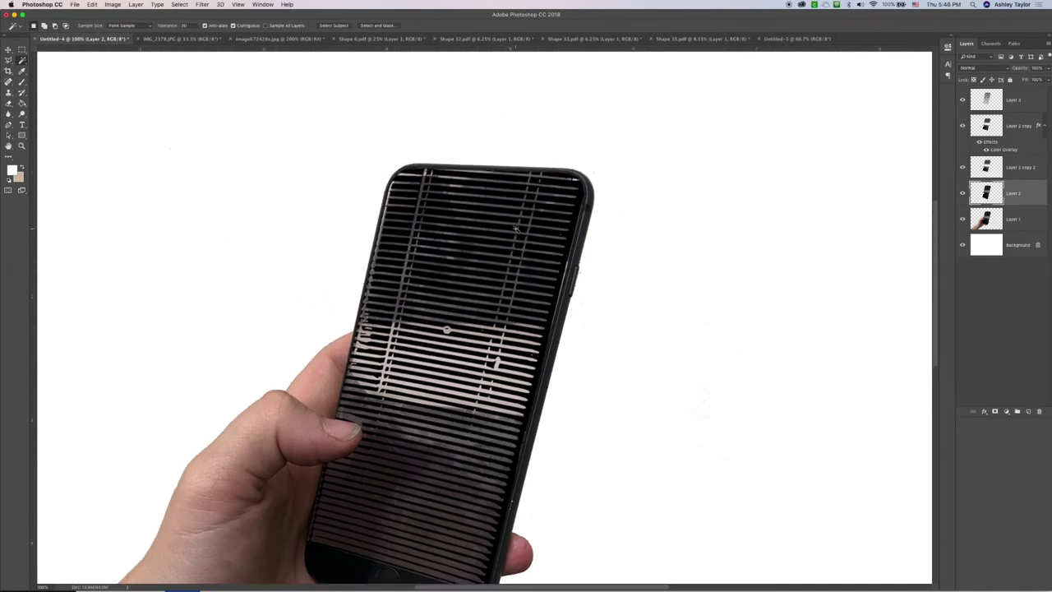
scroll(516, 229, down, 2)
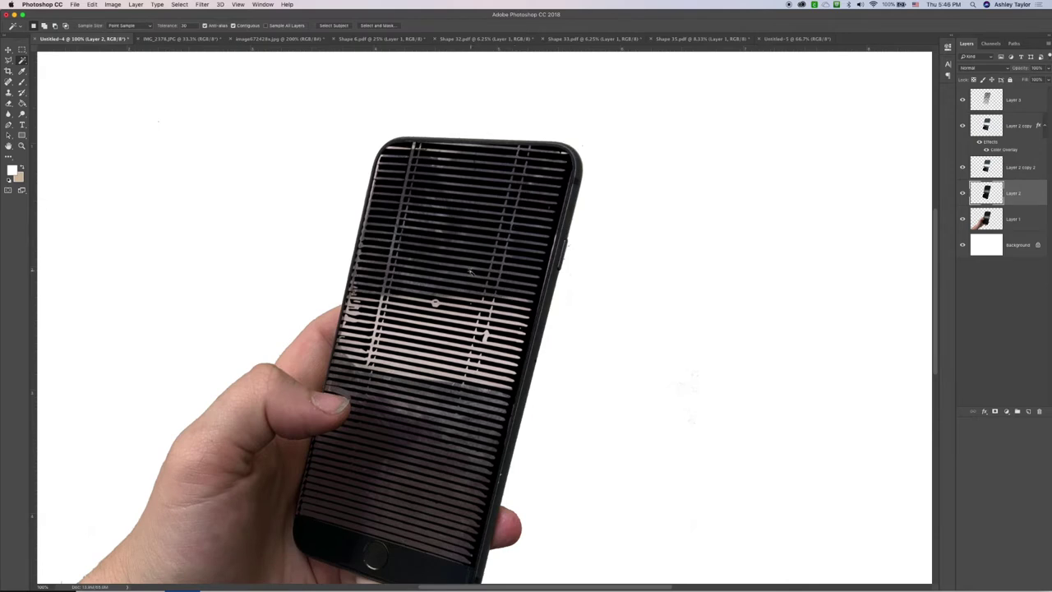
key(super+minus)
key(super+minus)
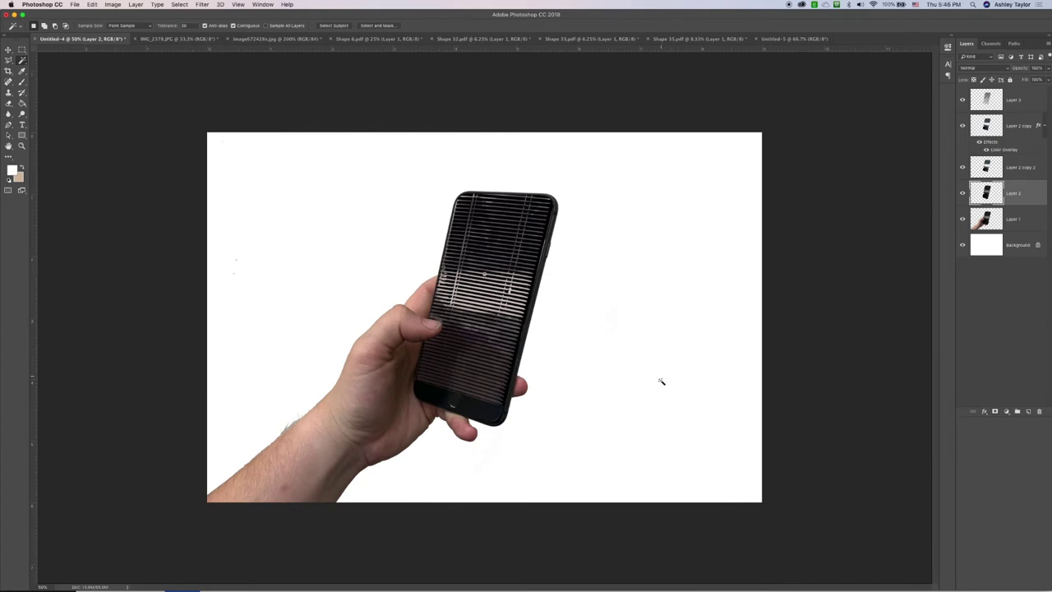
click(287, 40)
click(408, 39)
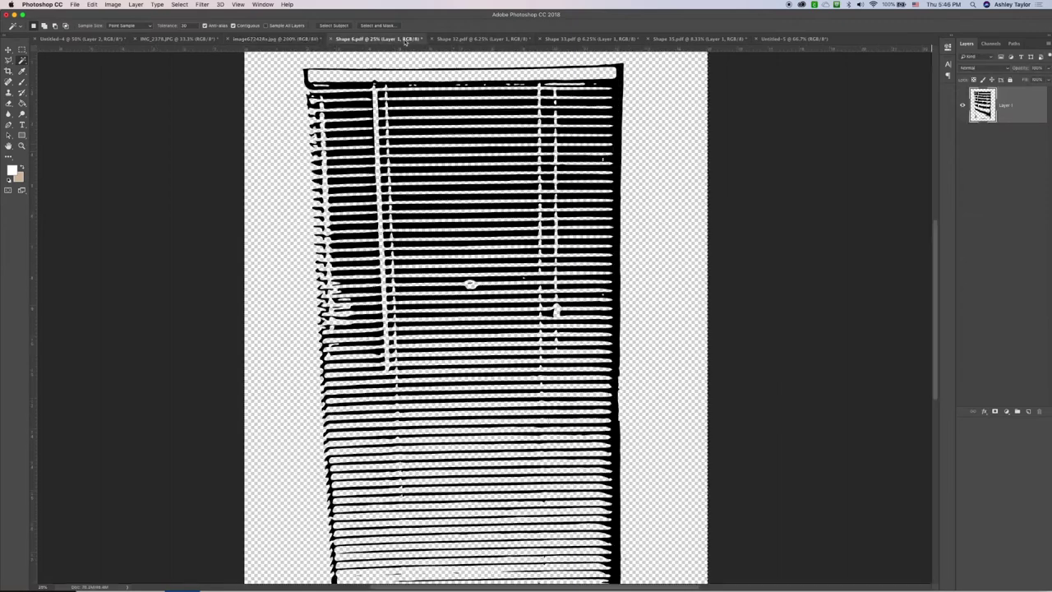
click(478, 40)
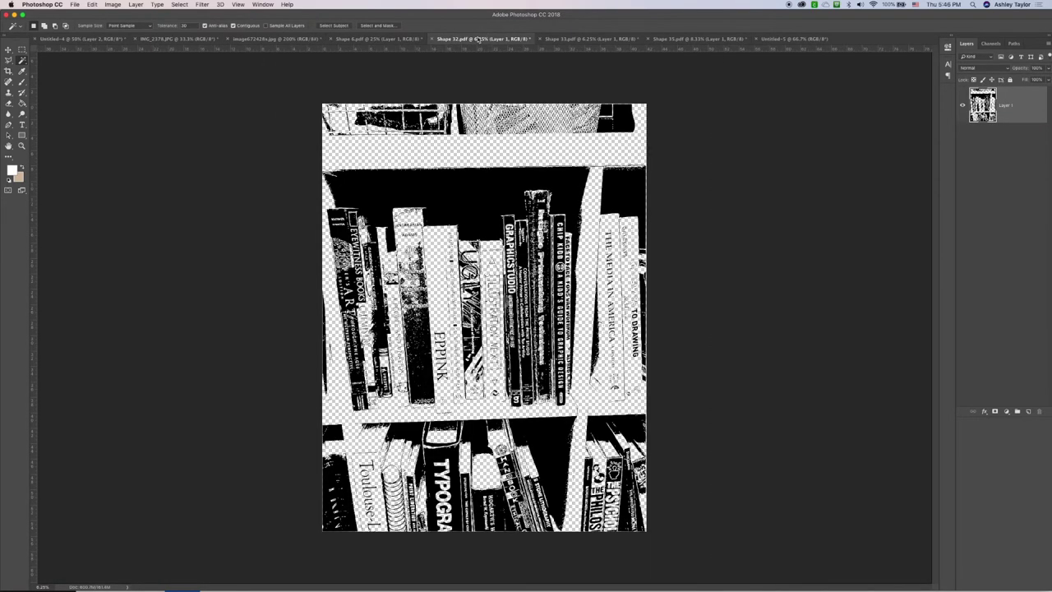
- Switch to Finder and show the files in the Desktop folder
click(459, 585)
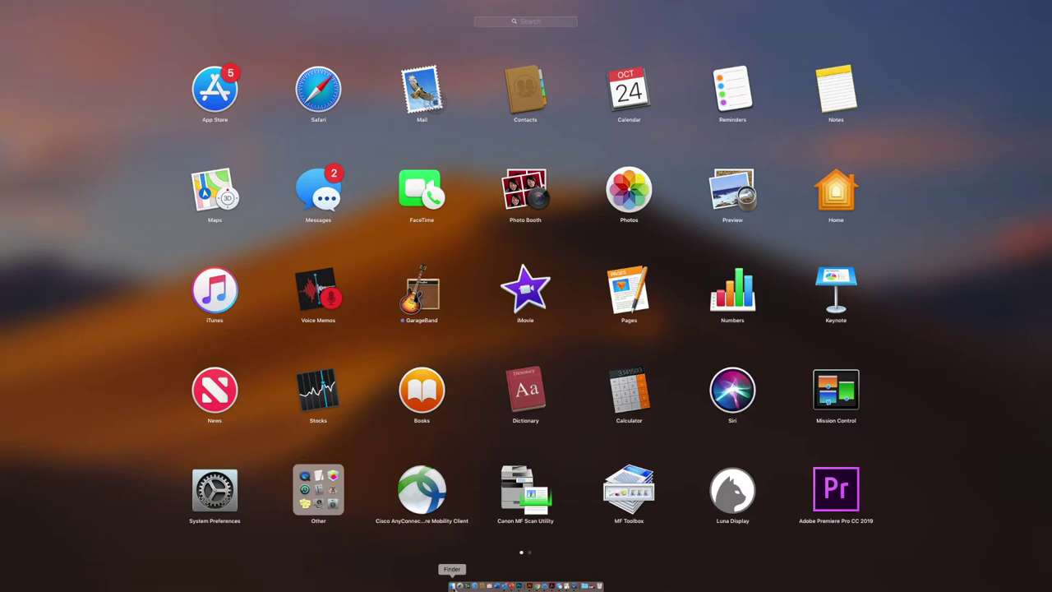
click(451, 585)
click(587, 196)
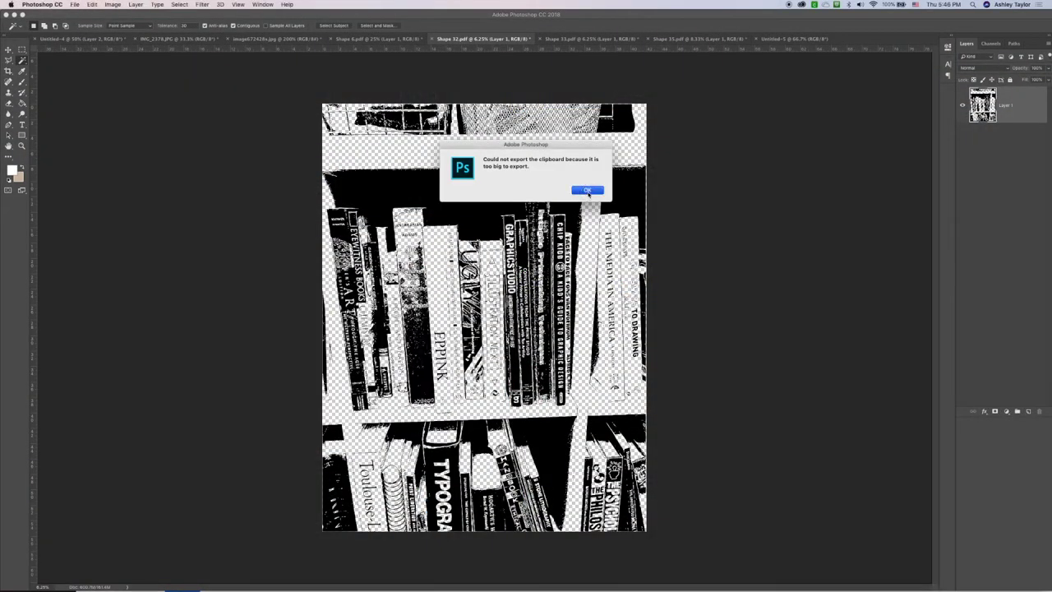
click(587, 195)
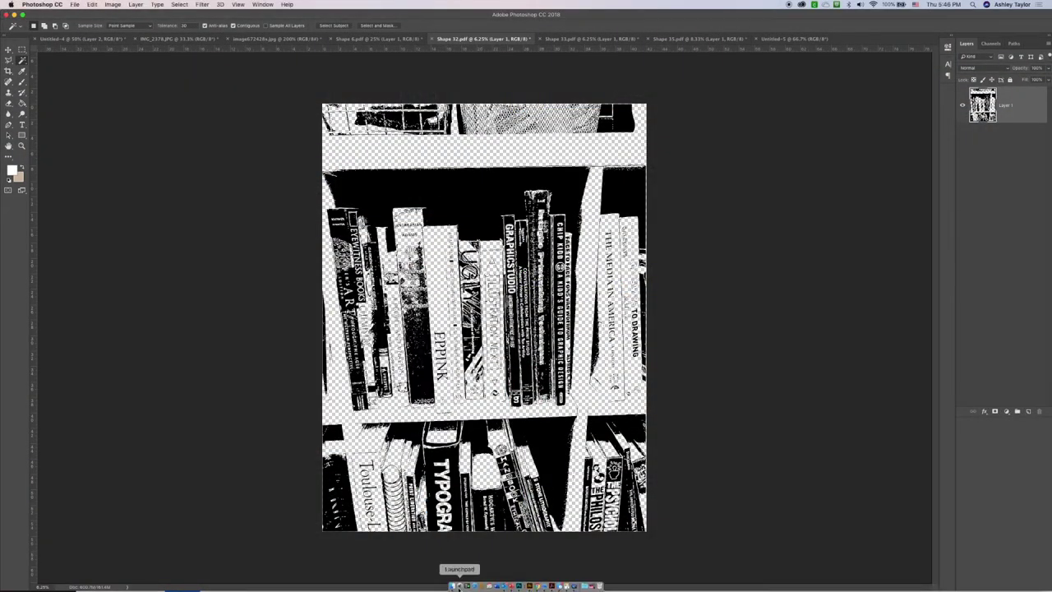
click(451, 586)
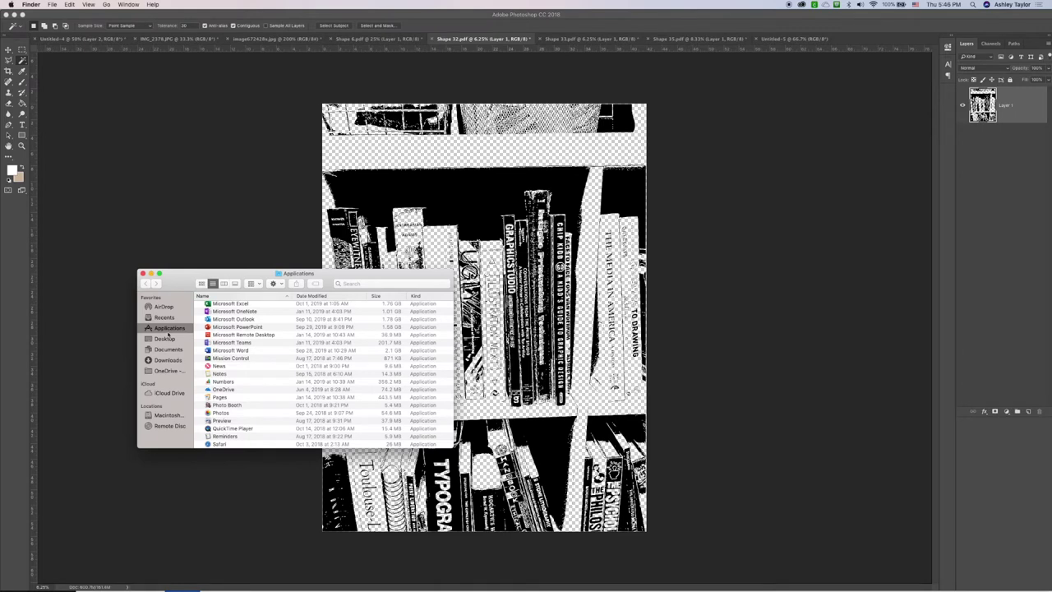
click(164, 339)
drag(177, 289, 122, 224)
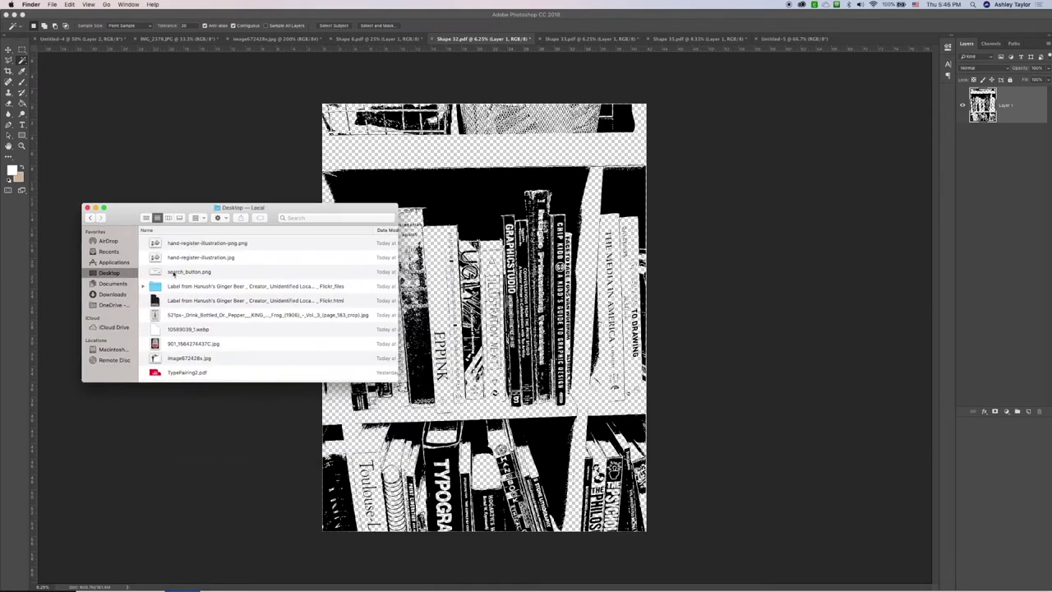
- Open search_button.png from the Desktop in Photoshop
click(204, 272)
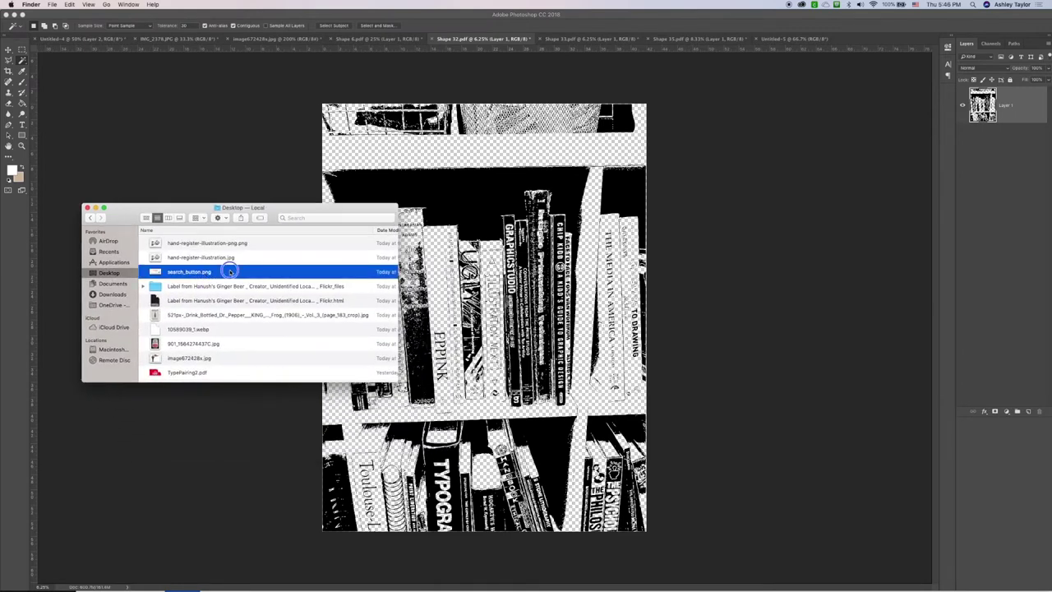
right_click(231, 272)
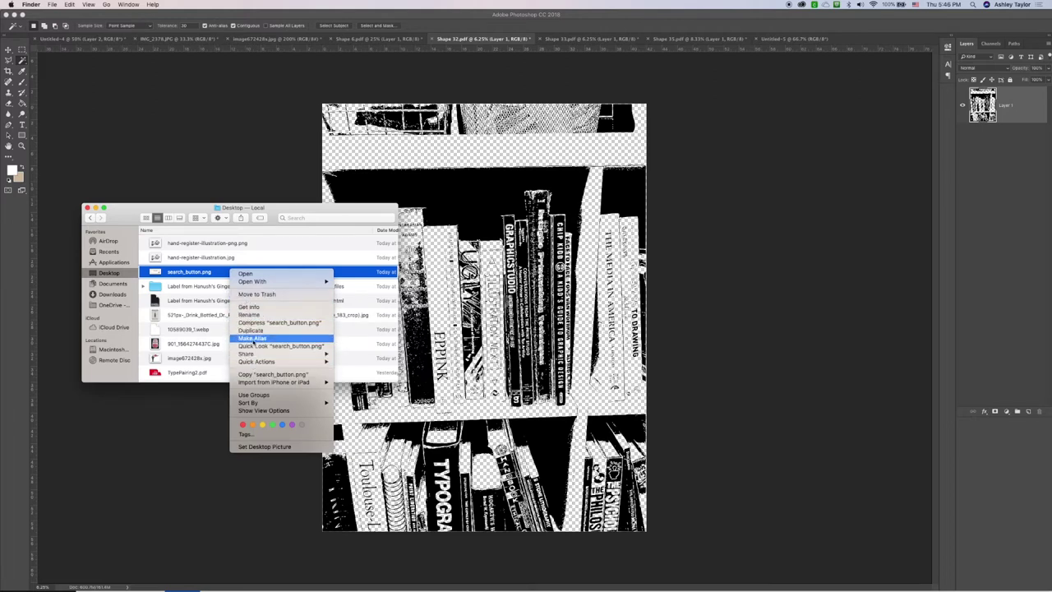
click(181, 271)
drag(181, 271, 518, 586)
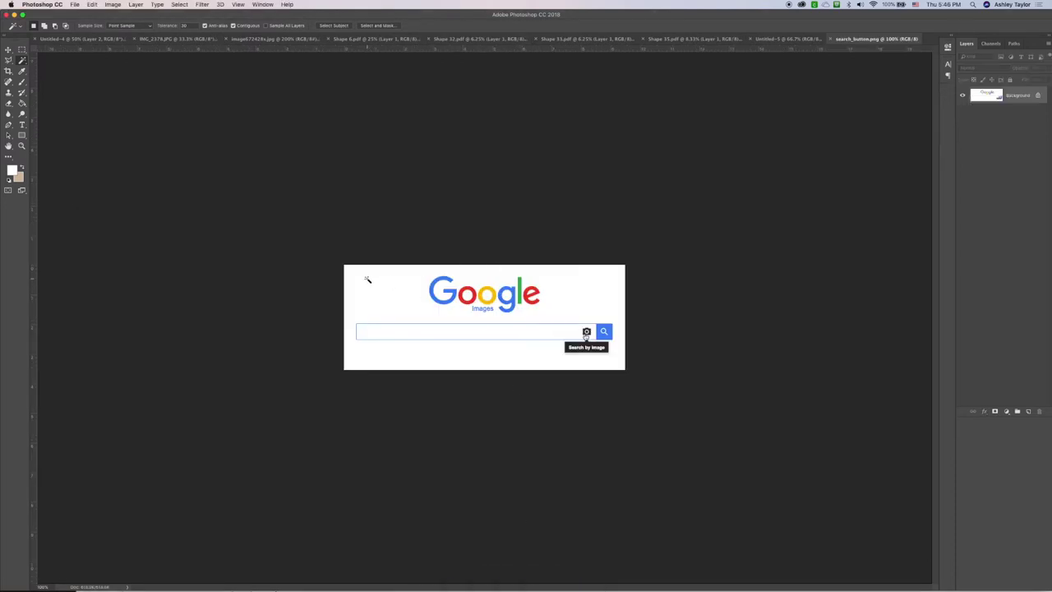
- Select the search bar with its camera and magnifier buttons using the Rectangular Marquee and copy it
key(super+a)
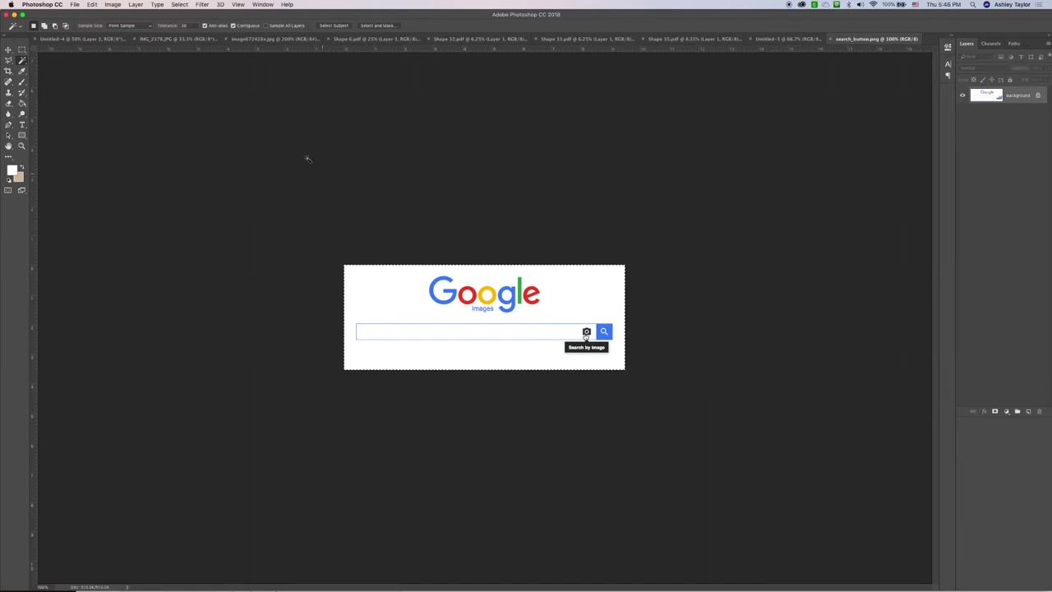
key(super+plus)
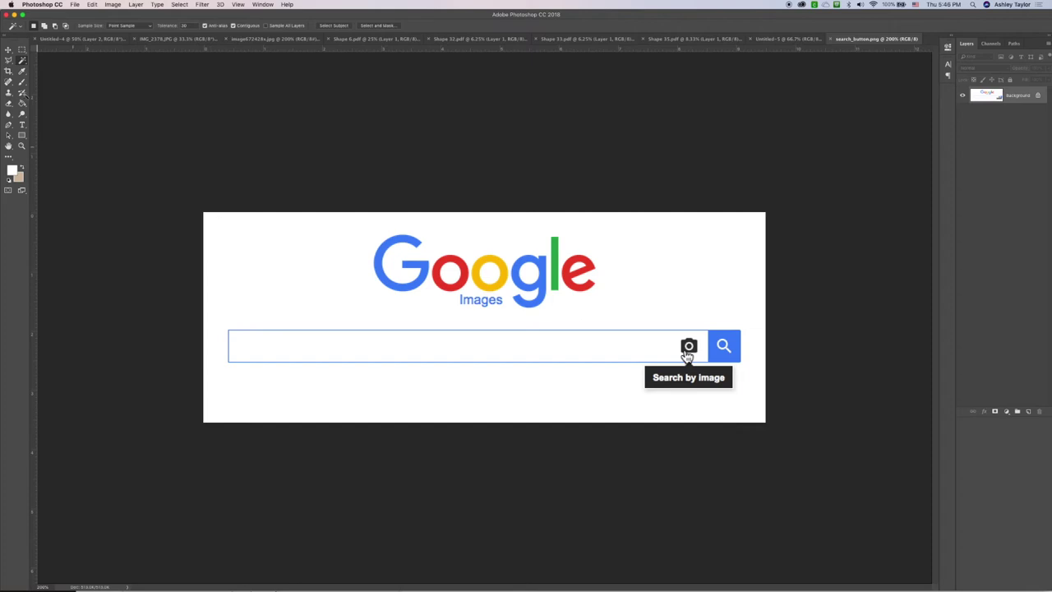
key(m)
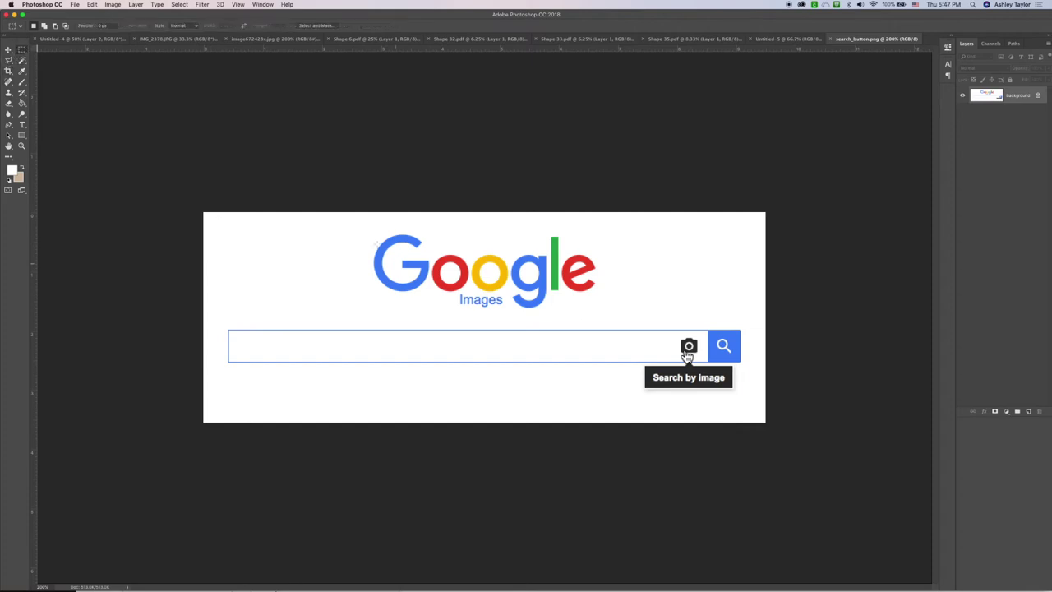
drag(219, 318, 753, 395)
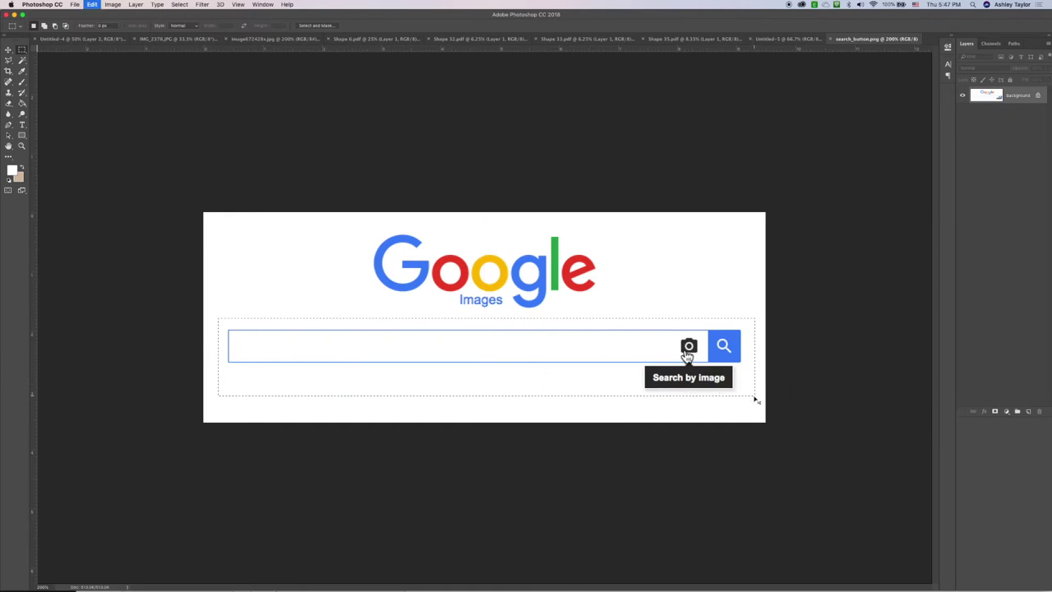
- Paste the search bar into Untitled-4, accept the color profile conversion, and shrink and tilt it steeply beside the phone above the hand
click(111, 38)
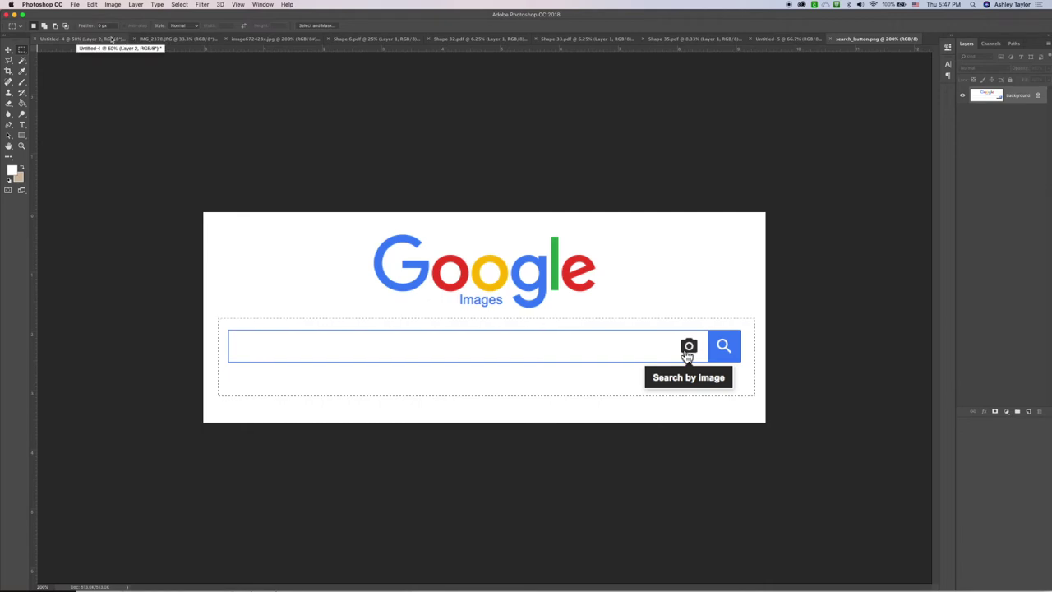
key(super+v)
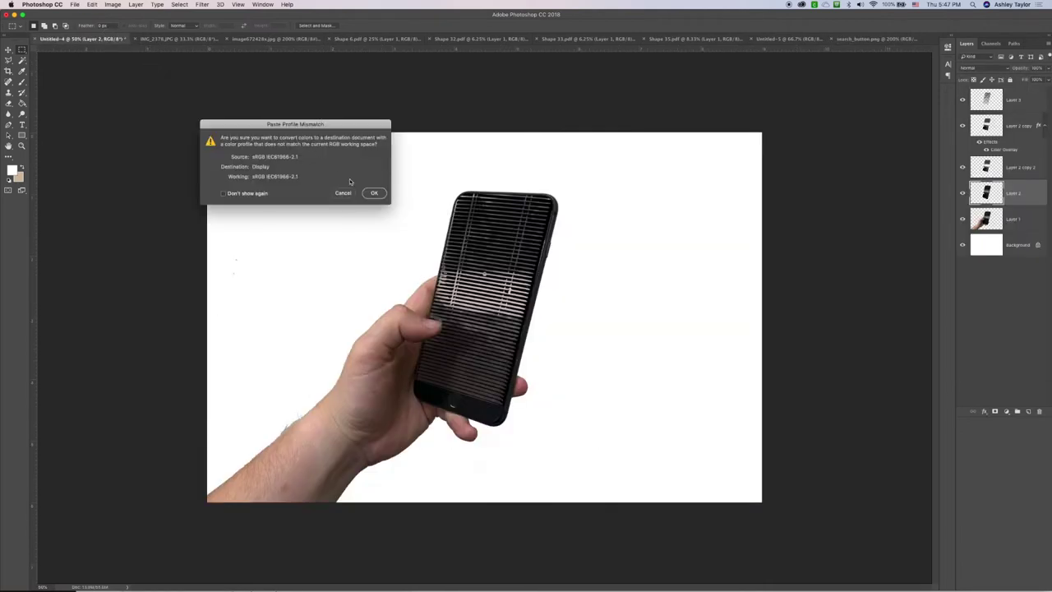
click(371, 192)
key(super+t)
drag(630, 316, 430, 212)
drag(521, 361, 449, 303)
key(Return)
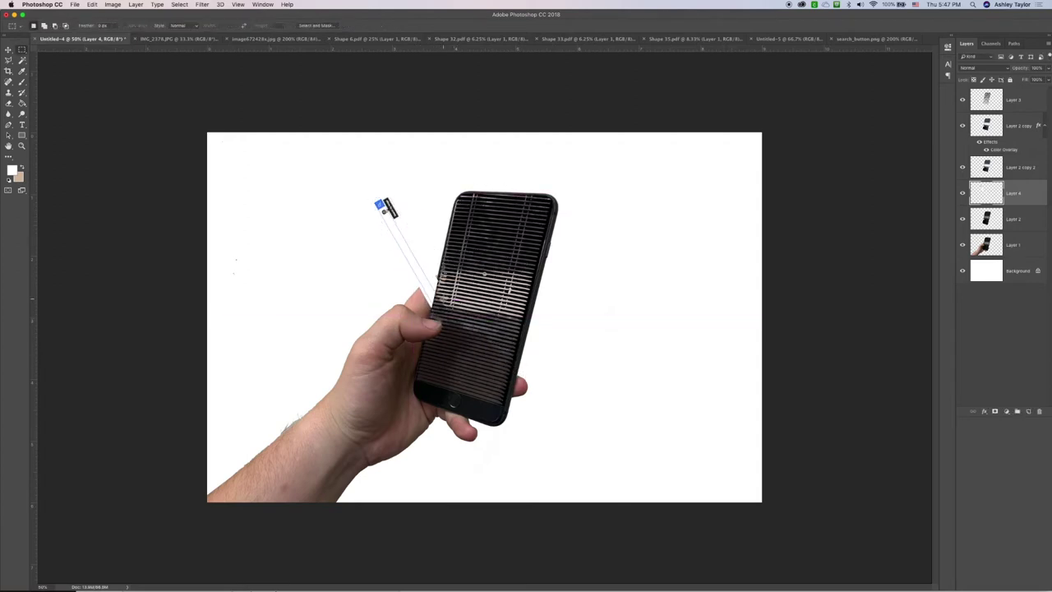
- Rotate the search bar further counterclockwise to a diagonal and place its Layer 4 between Layer 2 and Layer 1
key(v)
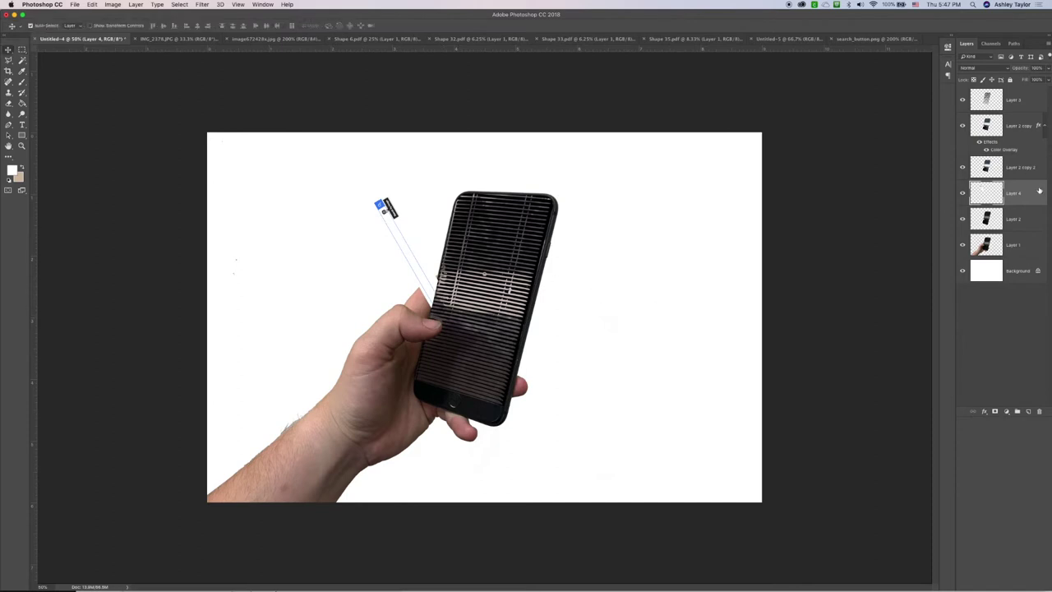
key(ctrl+t)
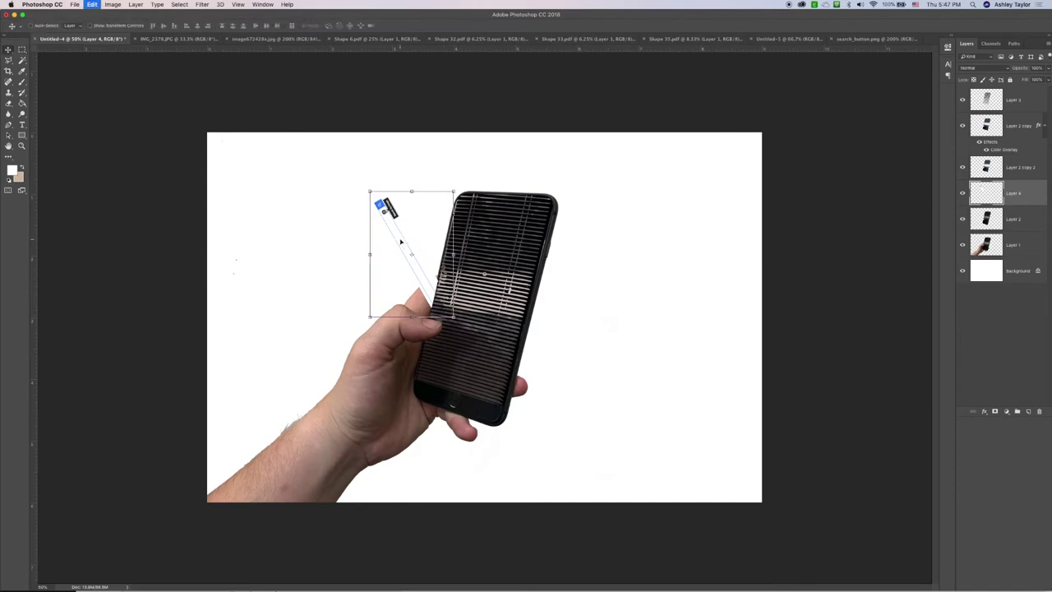
drag(408, 174, 382, 178)
key(Return)
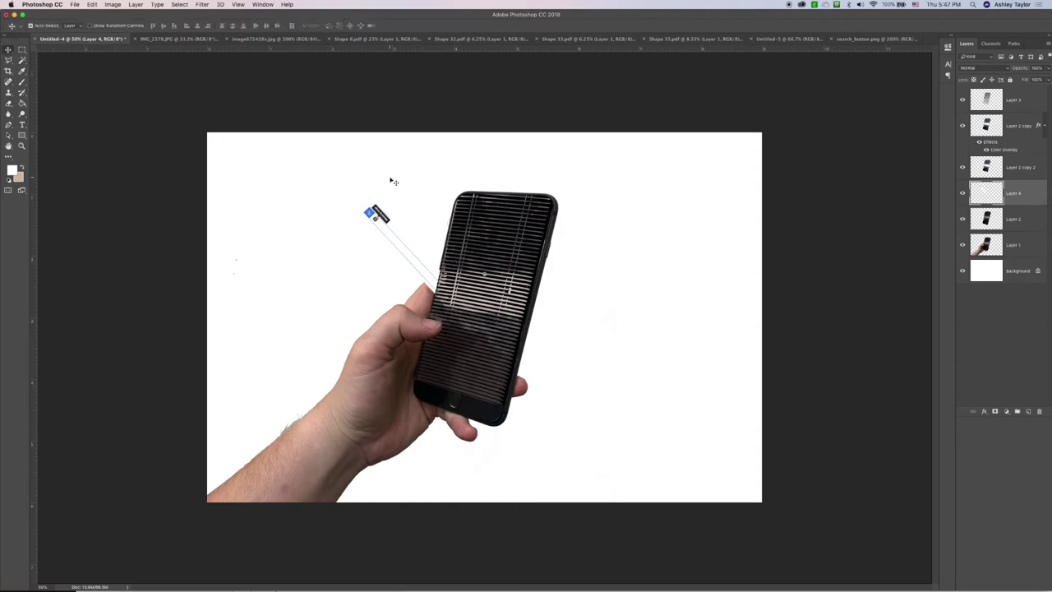
drag(1023, 194, 1026, 255)
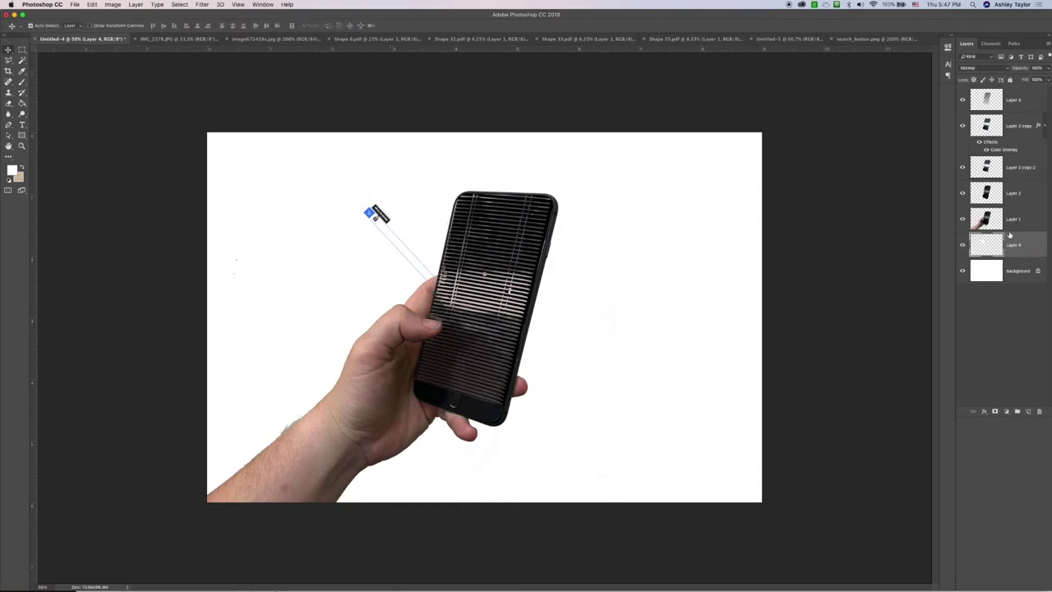
drag(1035, 239, 1031, 209)
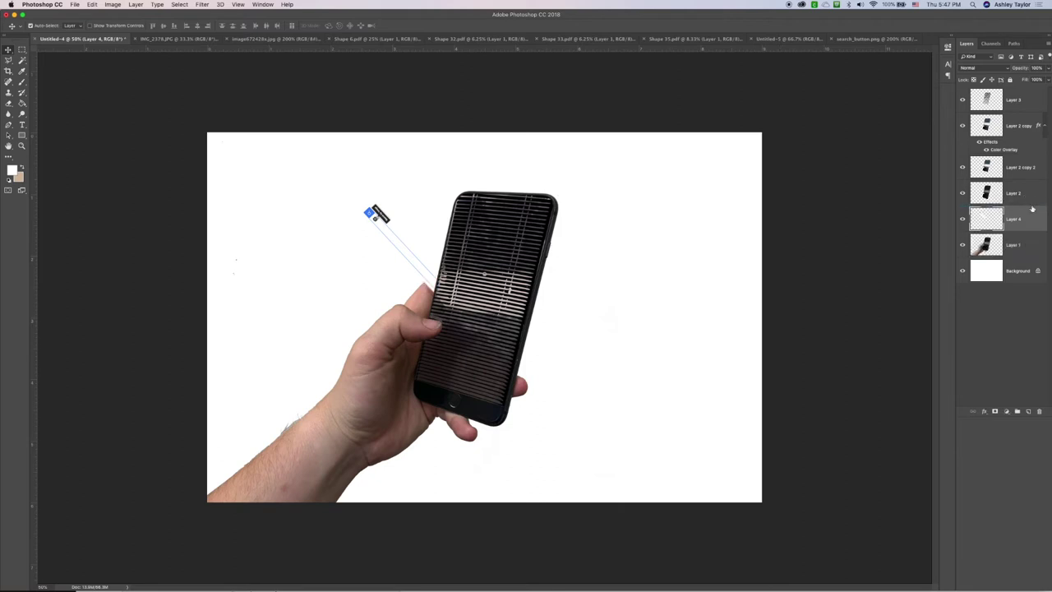
- Enlarge the search bar beside the phone so it reaches farther out diagonally above the thumb
click(713, 216)
click(421, 270)
key(super+t)
drag(412, 199, 325, 170)
key(Return)
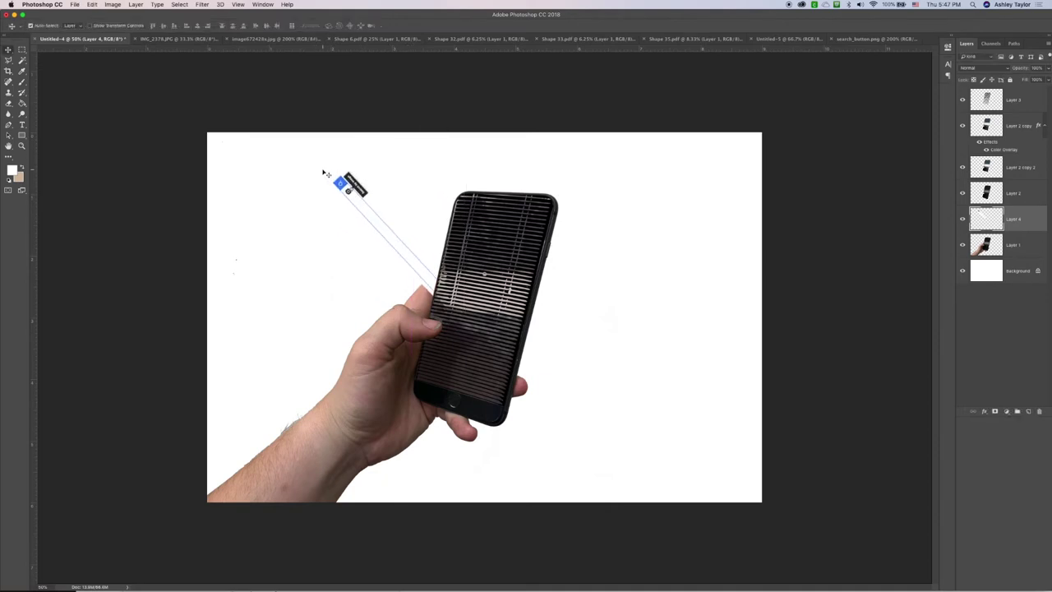
- Duplicate Layer 4, rotate the copied search bar clockwise and place it rising diagonally from behind the phone's upper right edge
right_click(1033, 217)
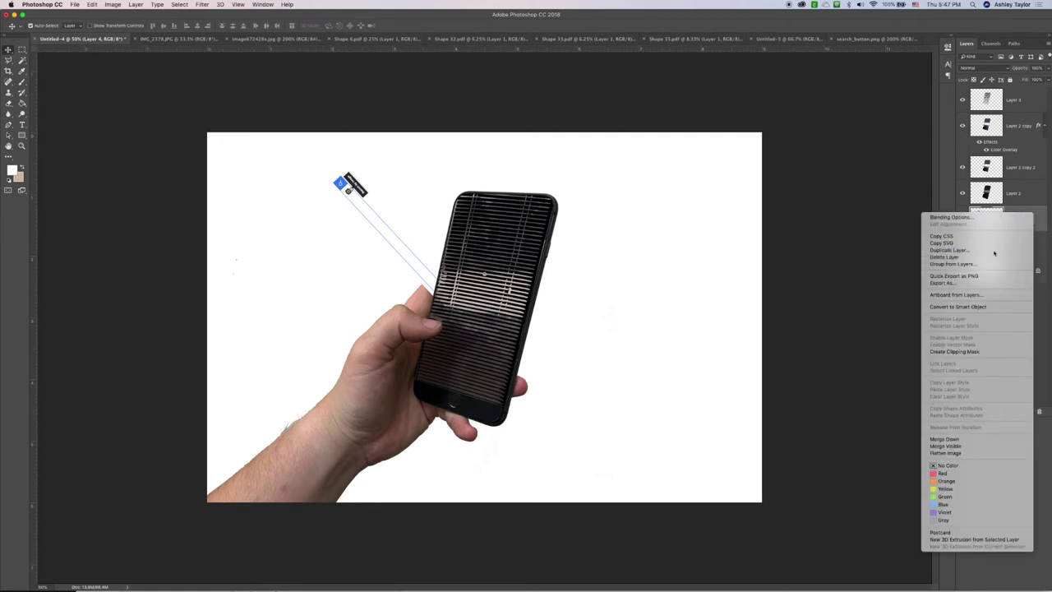
click(993, 252)
click(404, 174)
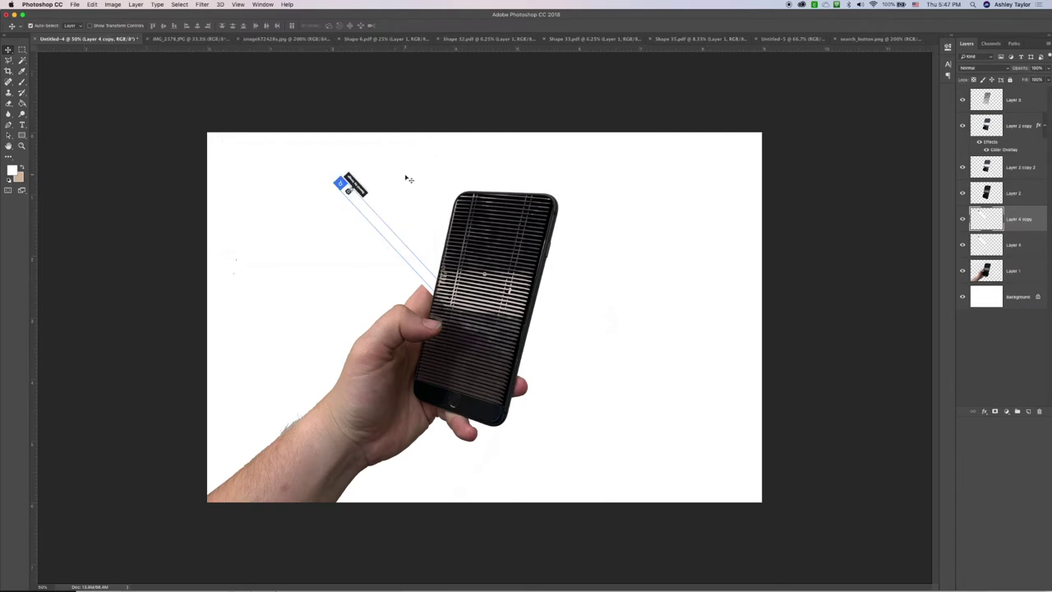
key(super+t)
drag(421, 149, 632, 278)
drag(413, 221, 580, 231)
key(Return)
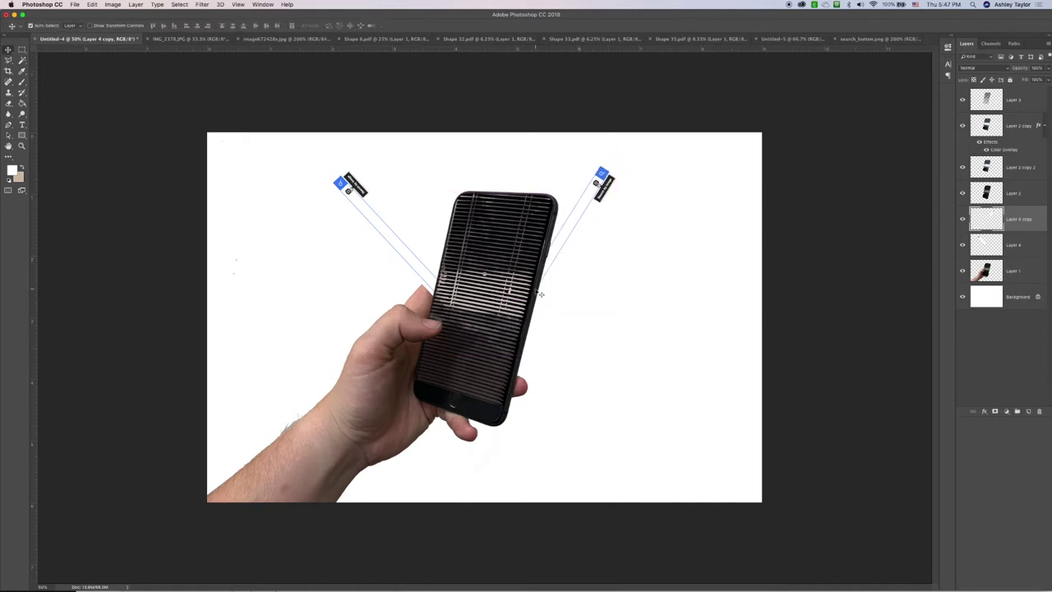
- Duplicate the copied search bar's layer, rotate it clockwise and place it nearly horizontal, extending from the phone's lower right edge
right_click(1041, 216)
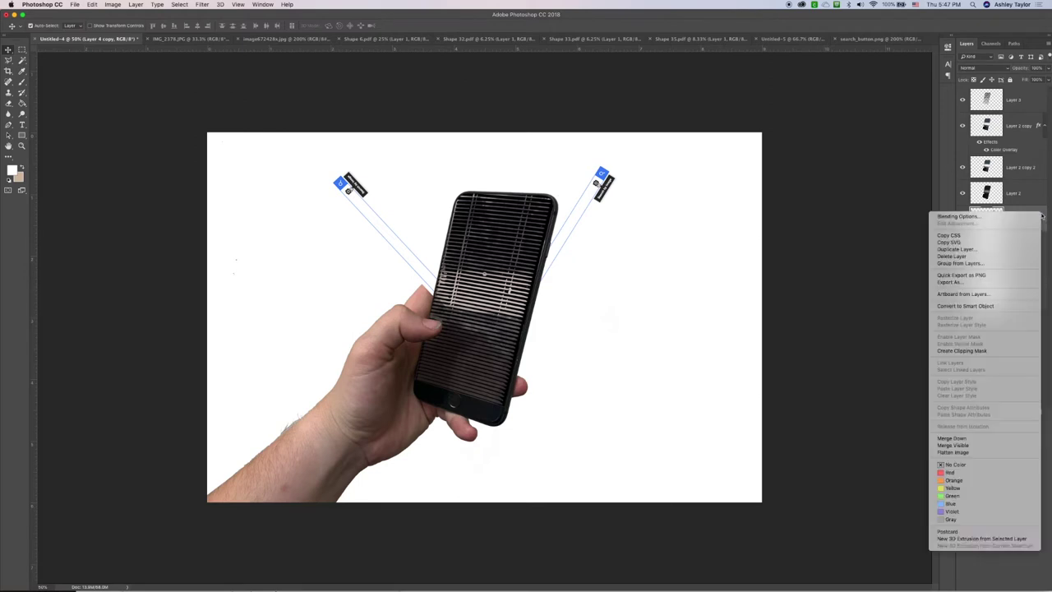
click(956, 248)
click(401, 173)
key(ctrl+t)
drag(637, 158, 626, 308)
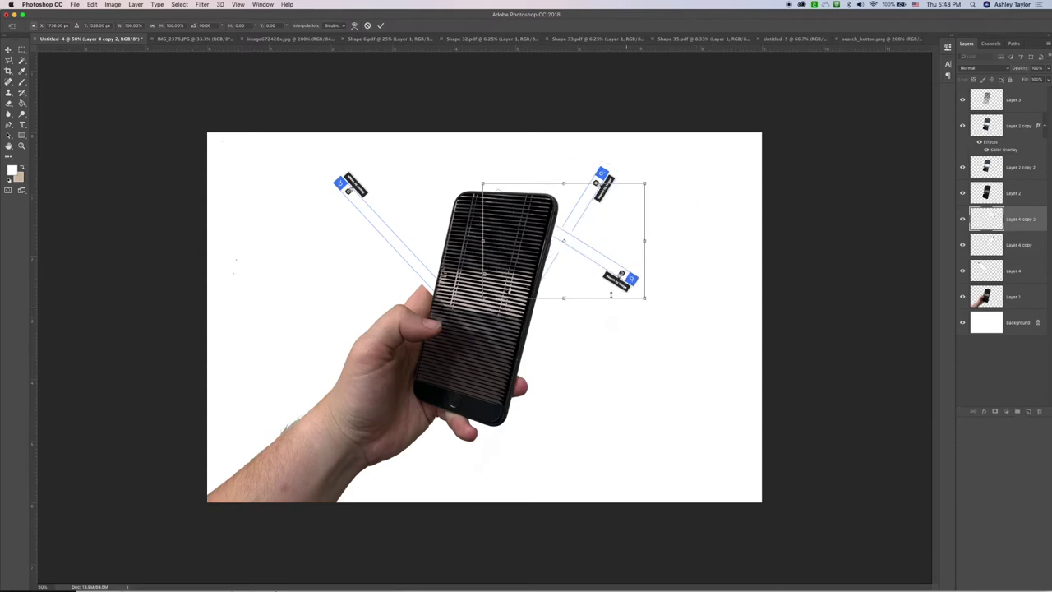
drag(594, 256, 623, 250)
key(Return)
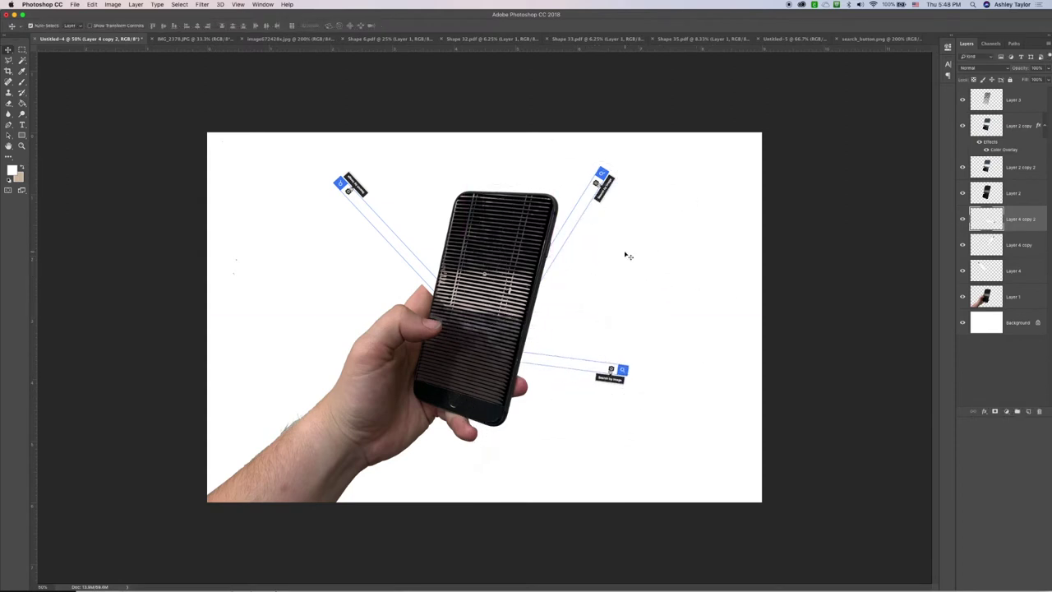
drag(626, 375, 662, 375)
click(682, 318)
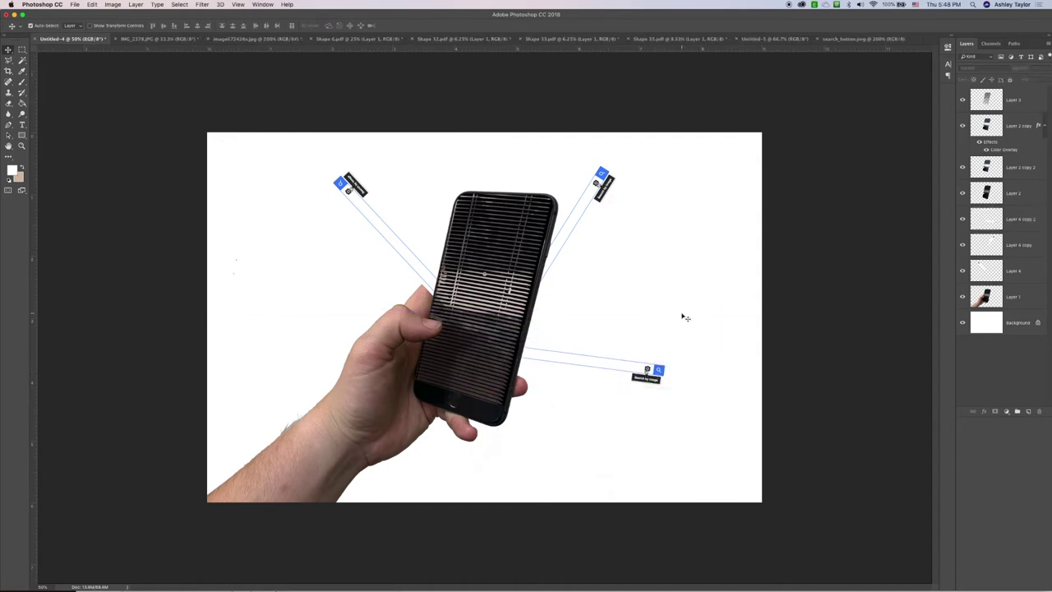
- Rotate the third search bar counterclockwise so it slopes gently upward away from the phone
click(666, 371)
key(super+t)
drag(676, 339, 630, 300)
key(Return)
click(737, 355)
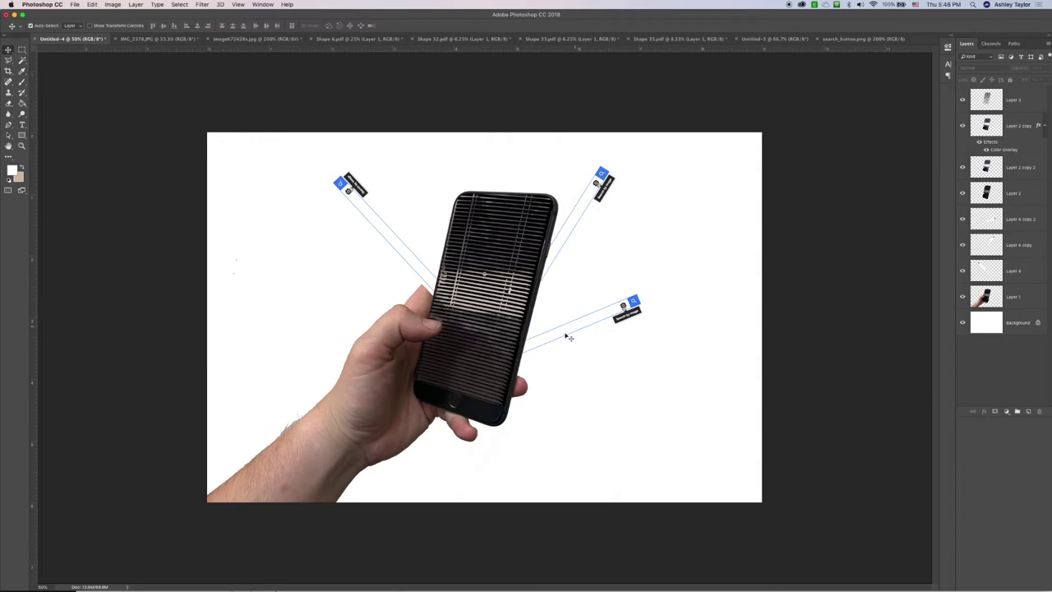
- In the Ask Jeeves image document, select the white background with the Magic Wand and invert the selection
click(773, 39)
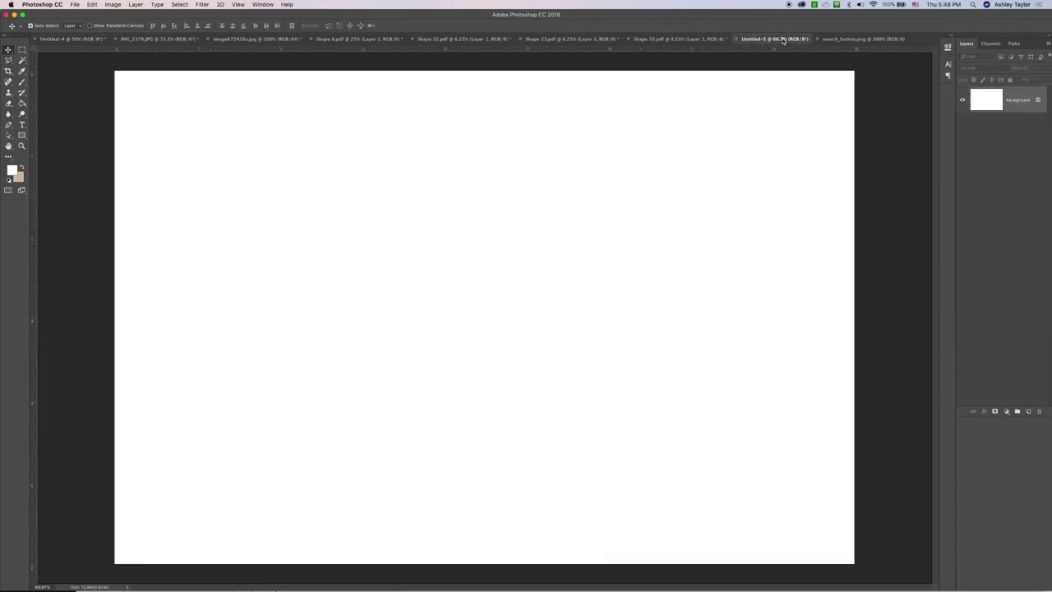
click(678, 38)
mouse_move(463, 587)
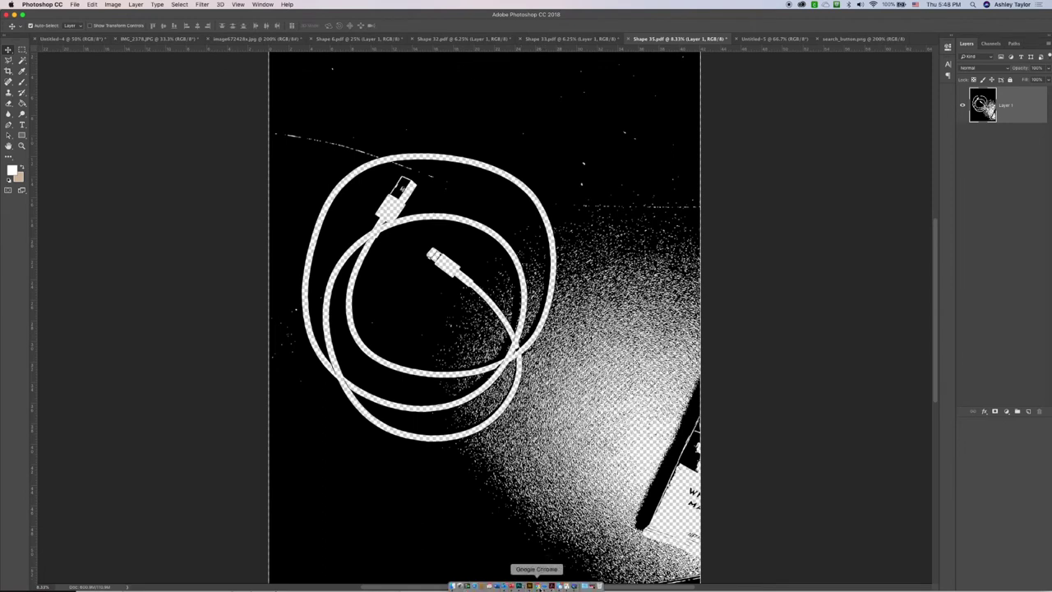
click(149, 38)
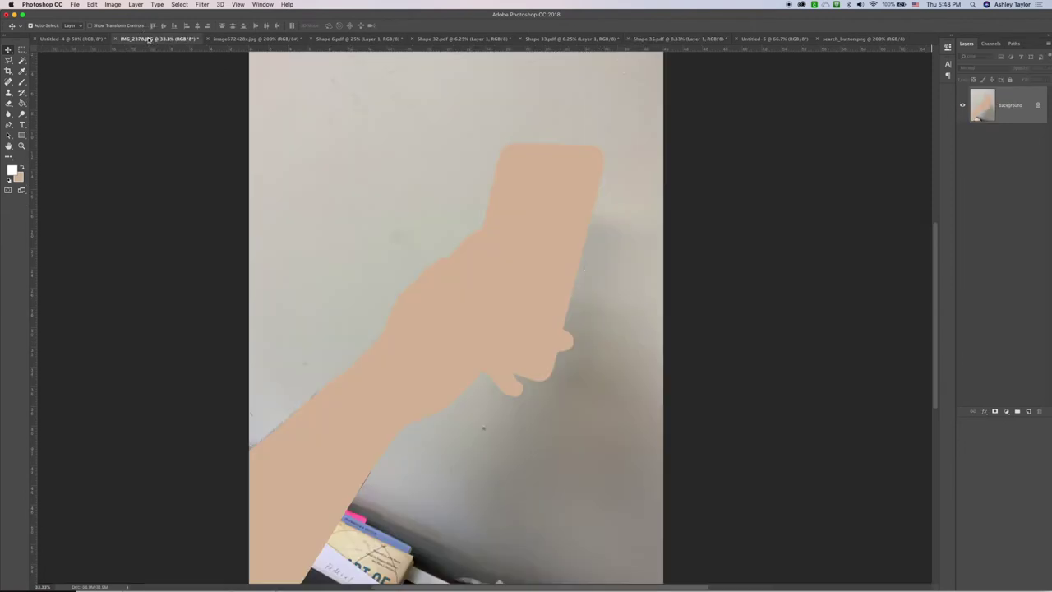
click(244, 39)
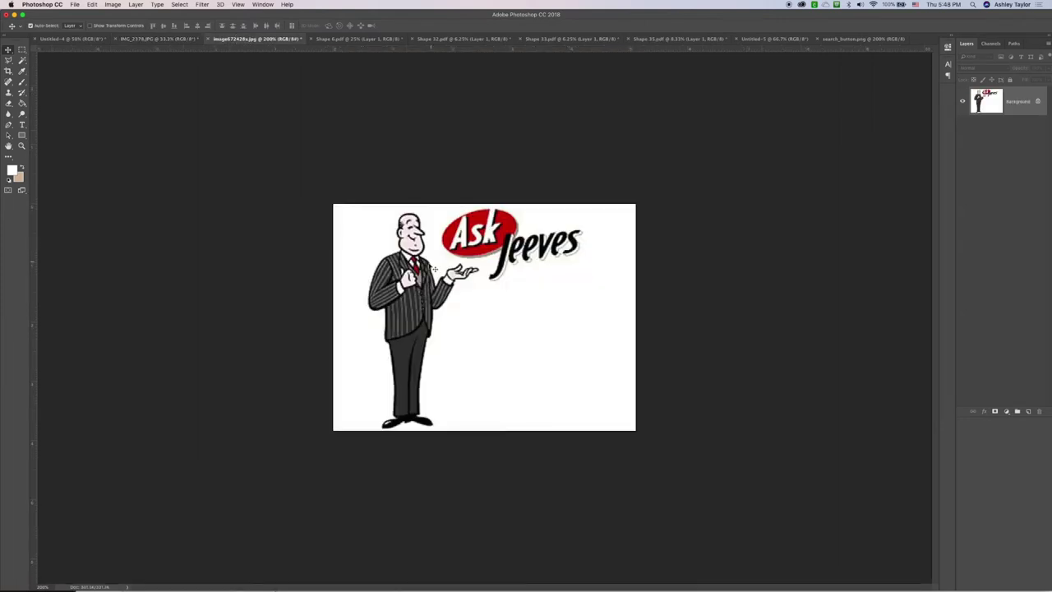
click(22, 61)
click(384, 246)
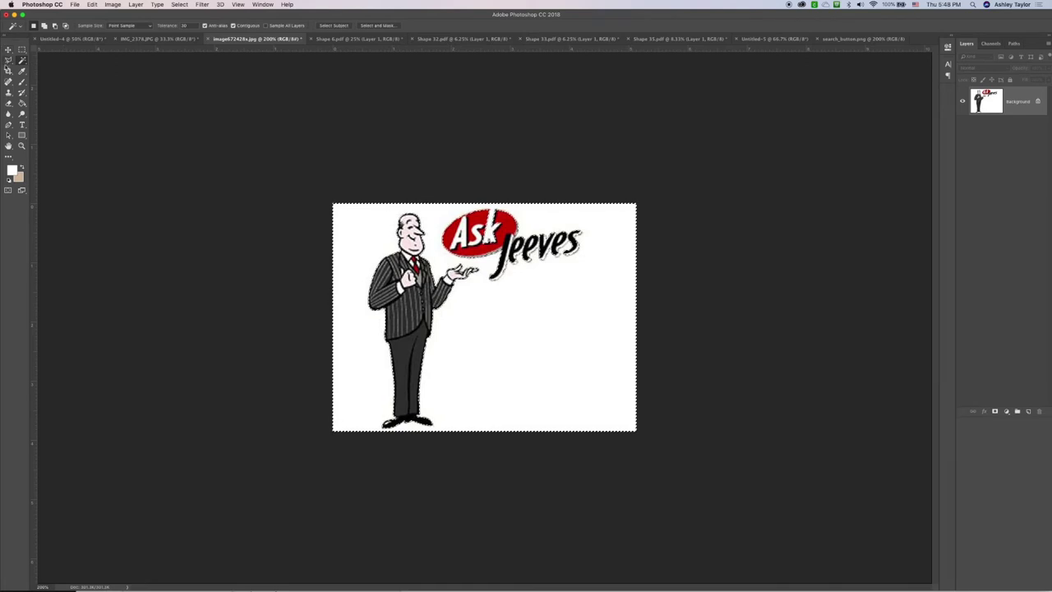
click(180, 4)
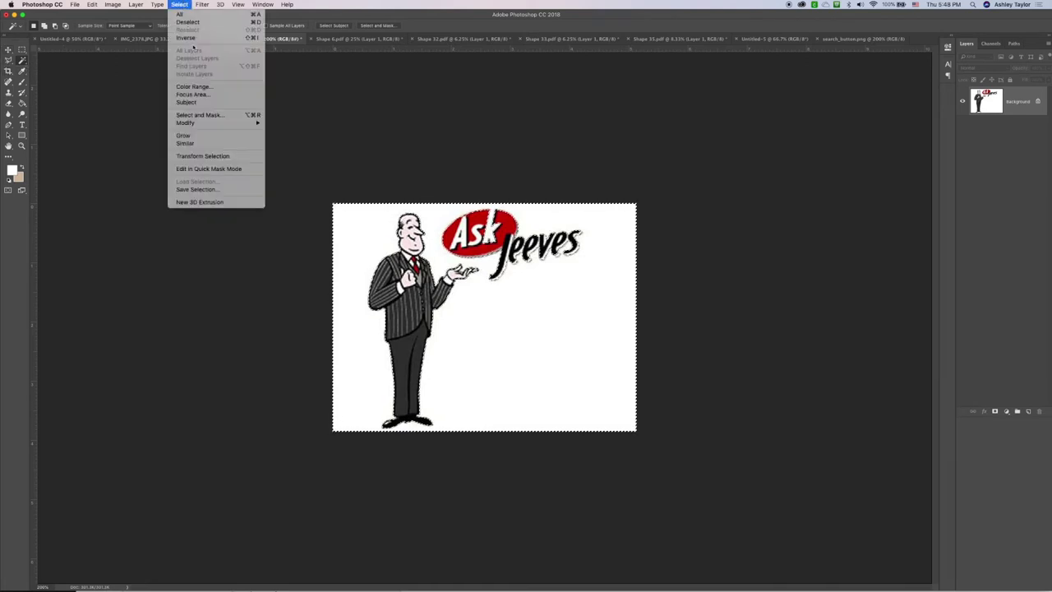
click(185, 37)
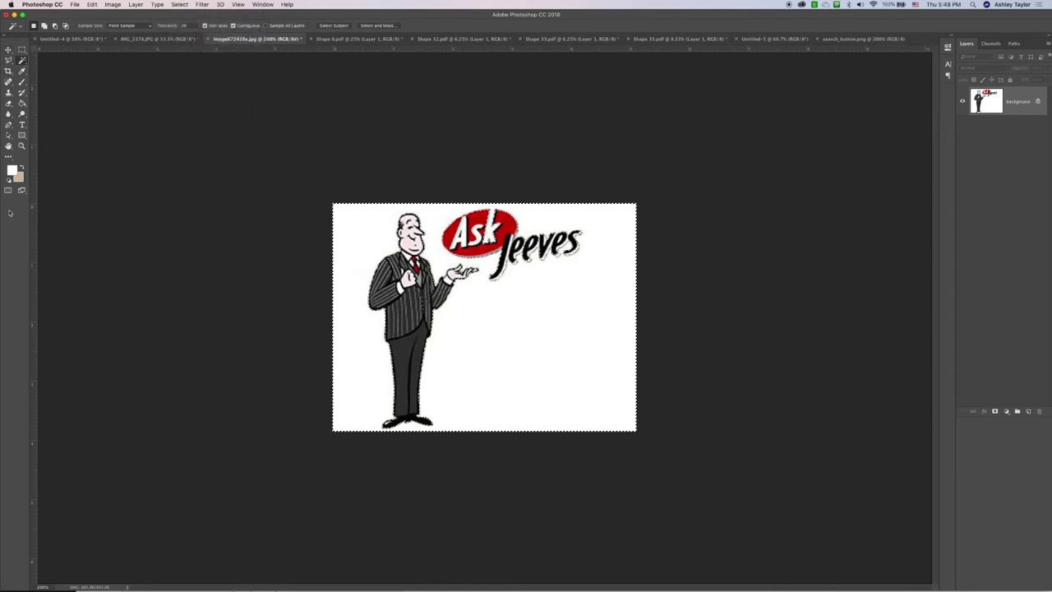
- Subtract the Ask Jeeves logo and the surrounding area from the selection with the Lasso, then copy the butler figure
click(10, 61)
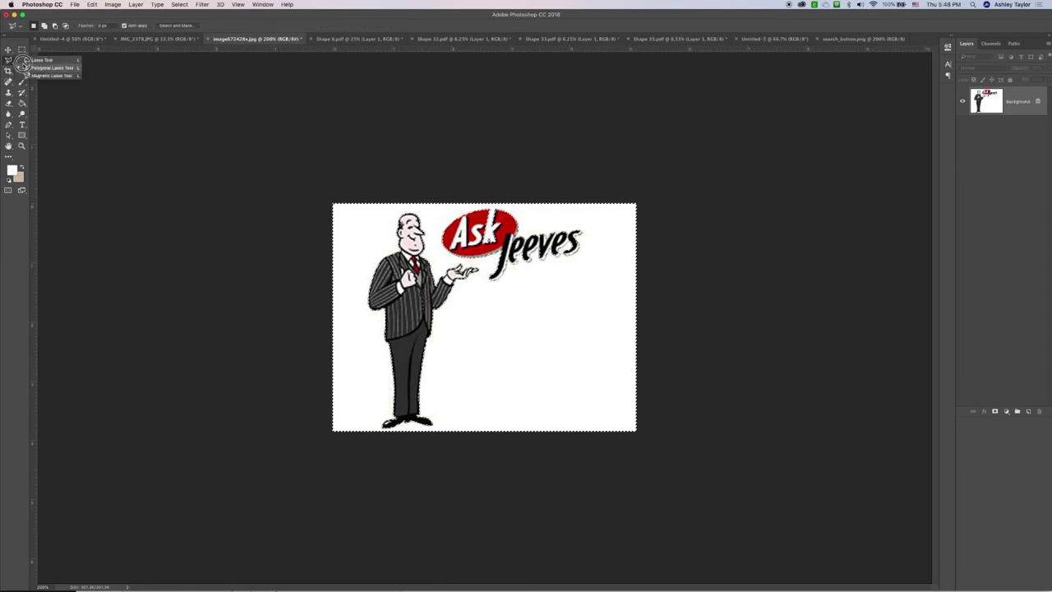
click(24, 66)
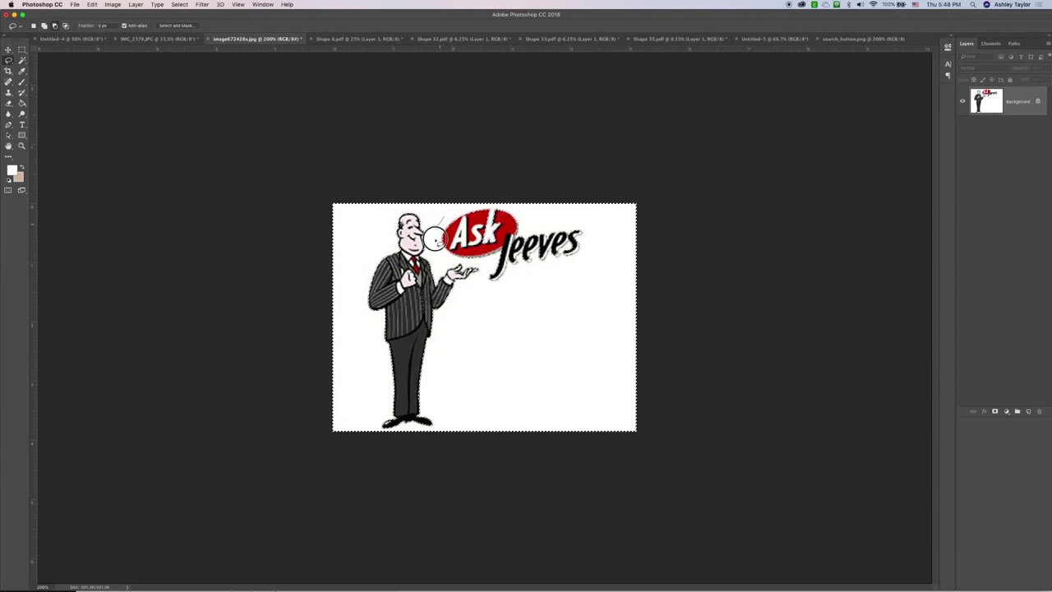
mouse_move(567, 311)
mouse_down()
mouse_move(612, 240)
mouse_move(579, 170)
mouse_move(478, 171)
mouse_move(444, 218)
mouse_up()
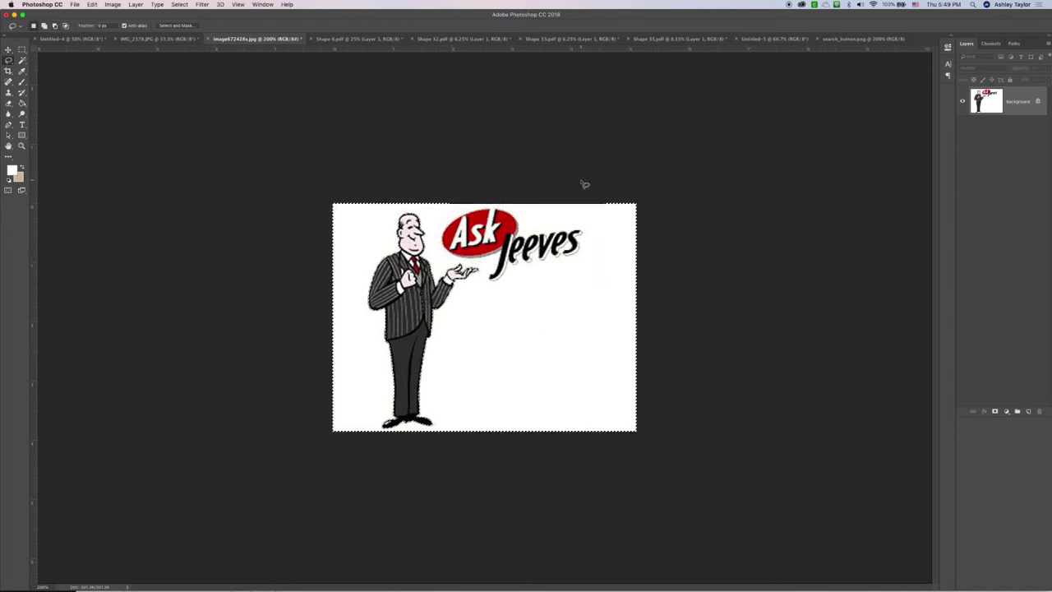
mouse_move(580, 180)
mouse_down()
mouse_move(631, 247)
mouse_move(593, 321)
mouse_move(455, 416)
mouse_up()
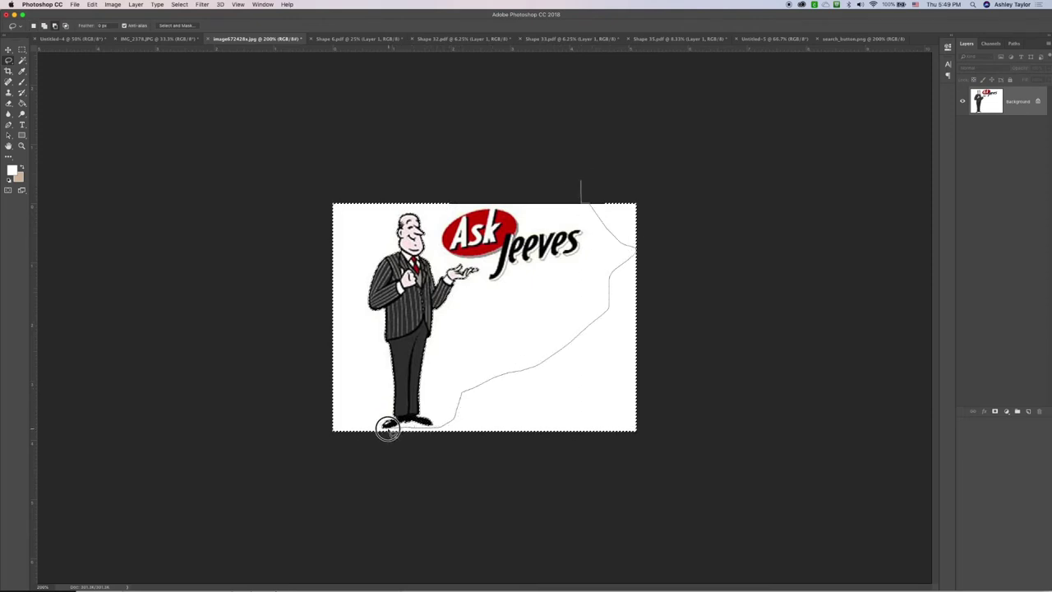
mouse_move(379, 428)
mouse_down()
mouse_move(366, 408)
mouse_move(361, 280)
mouse_move(376, 220)
mouse_move(430, 206)
mouse_up()
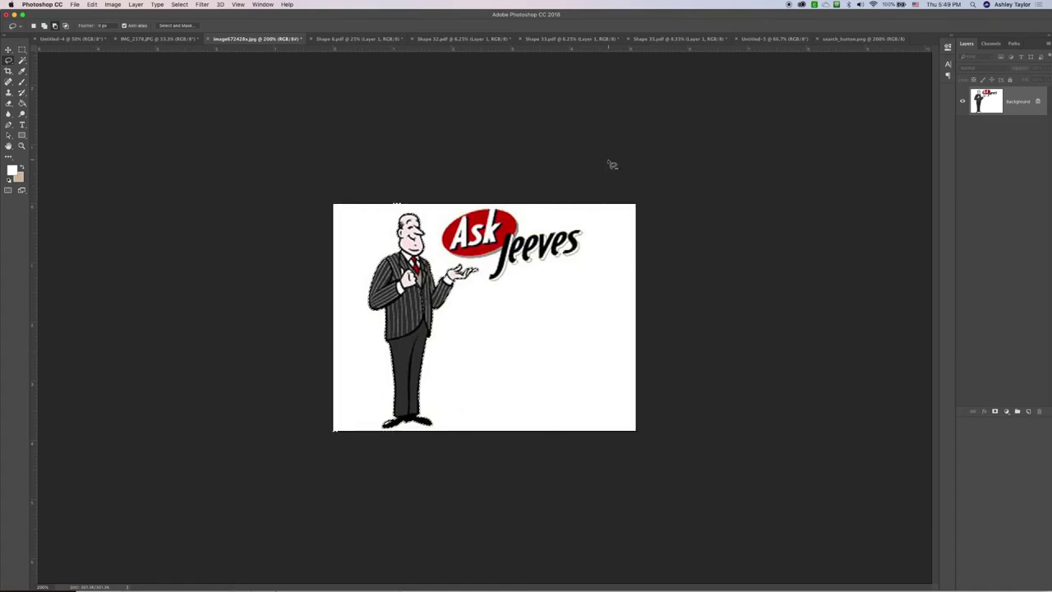
key(alt)
key(super+BackSpace)
- Paste the butler into Untitled-4 and enlarge him over the phone screen
click(84, 39)
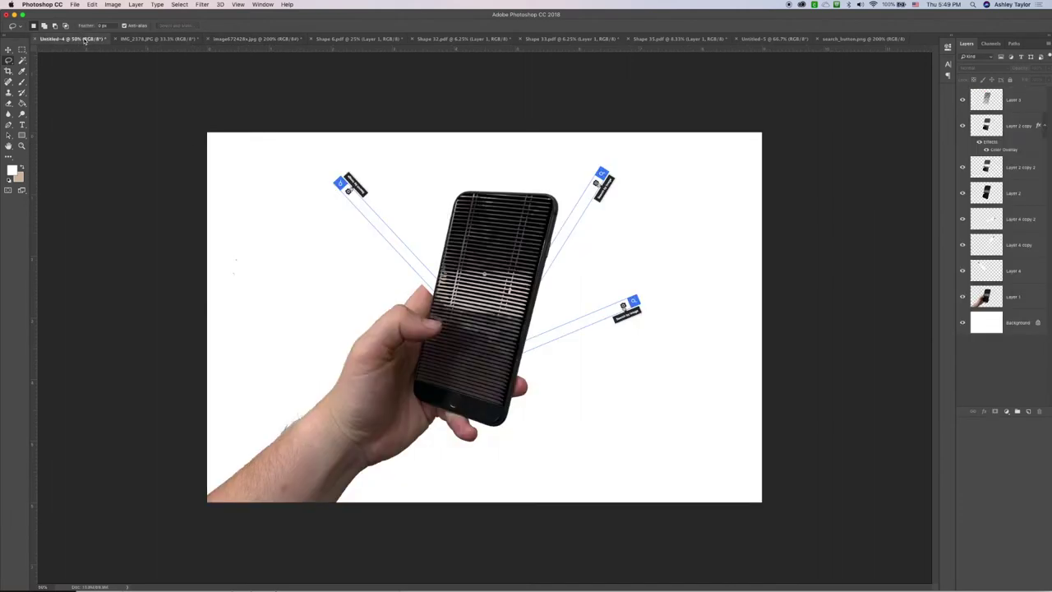
key(super+v)
key(super+t)
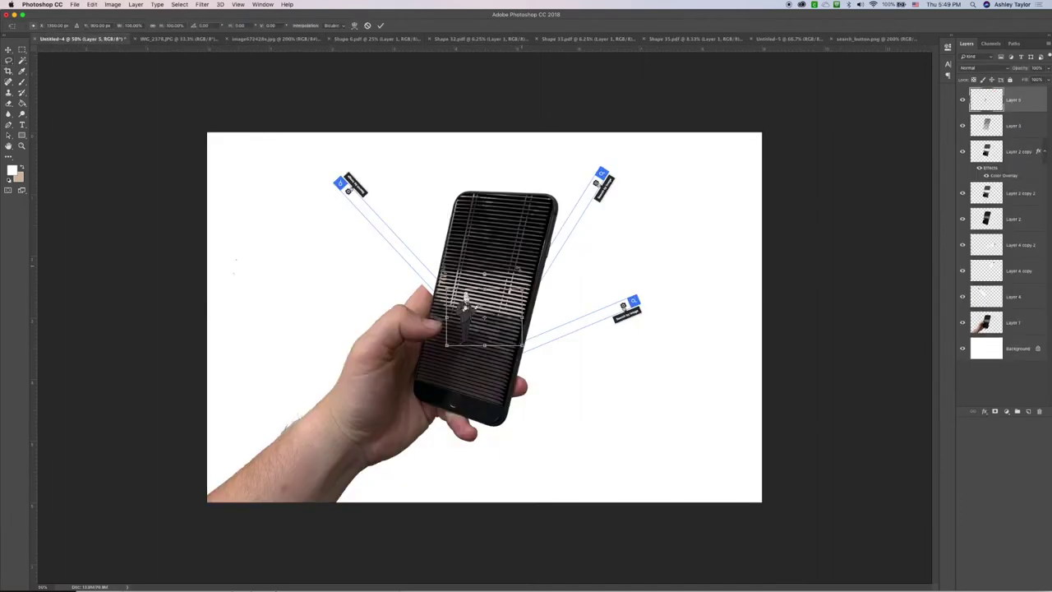
drag(521, 288, 564, 227)
key(Return)
key(l)
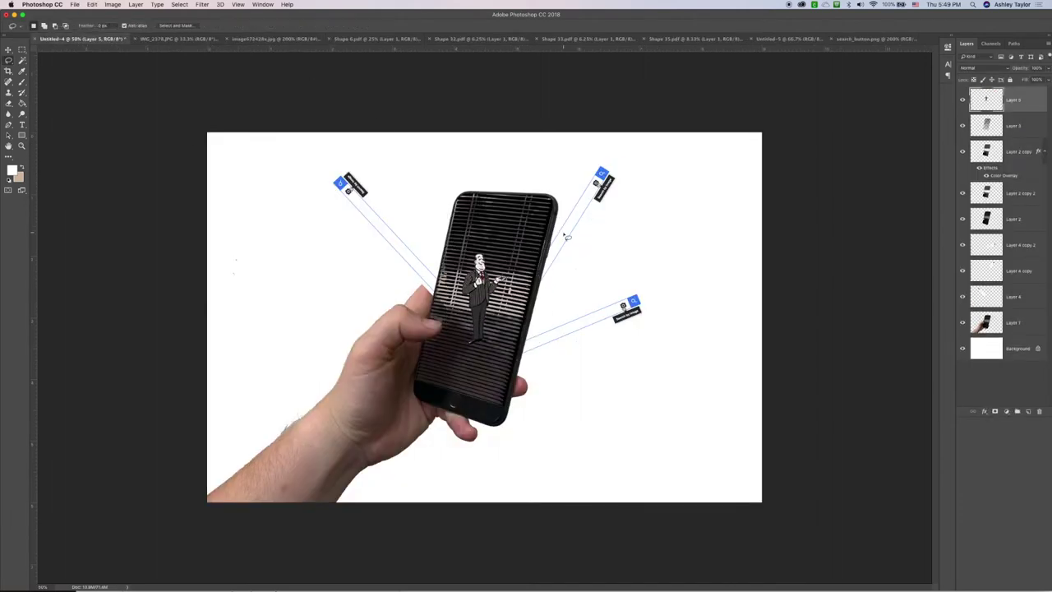
- Move the butler off the phone, rotate him head-down and place him between the two search bars right of the phone
key(v)
drag(479, 302, 590, 340)
key(super+t)
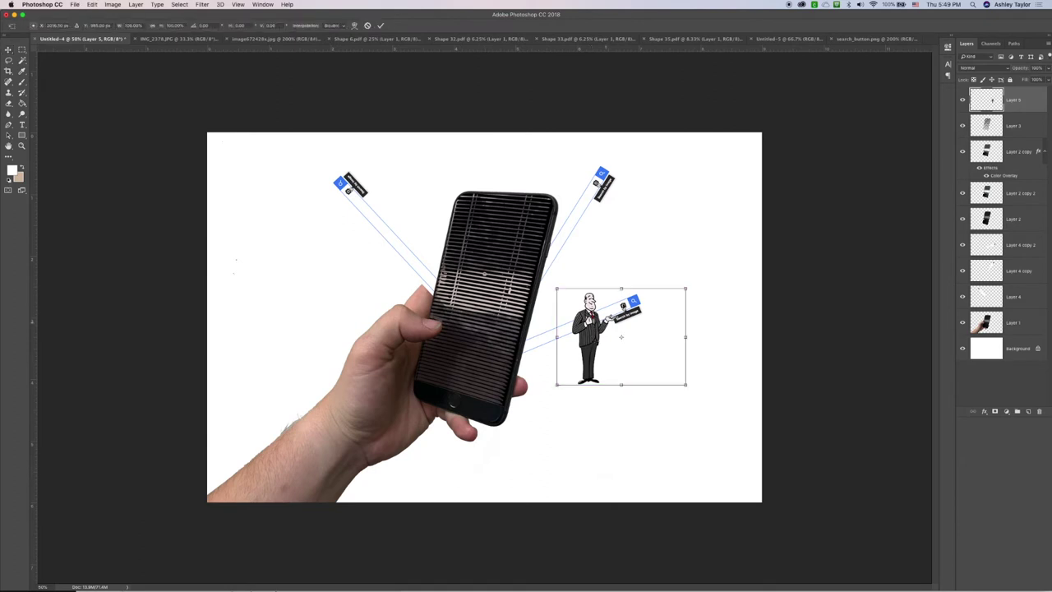
drag(697, 279, 601, 426)
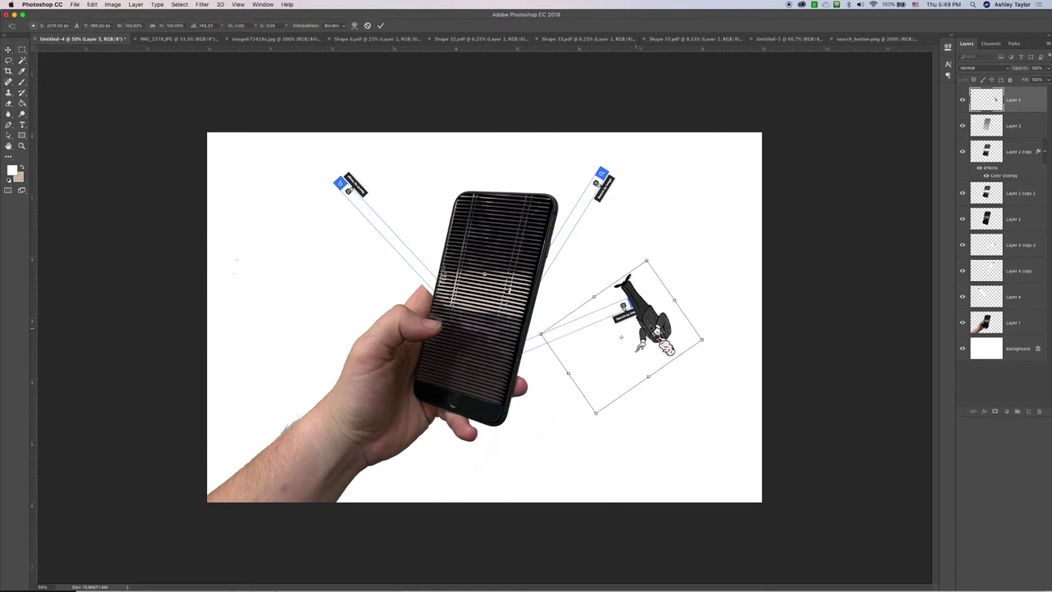
drag(675, 293, 653, 243)
key(Return)
drag(633, 251, 634, 254)
click(745, 281)
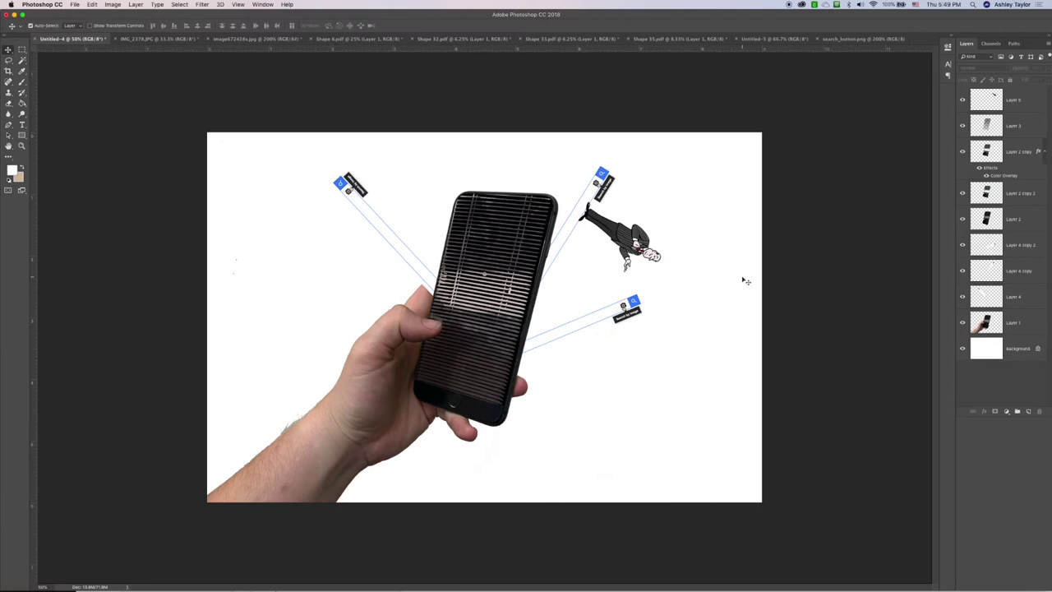
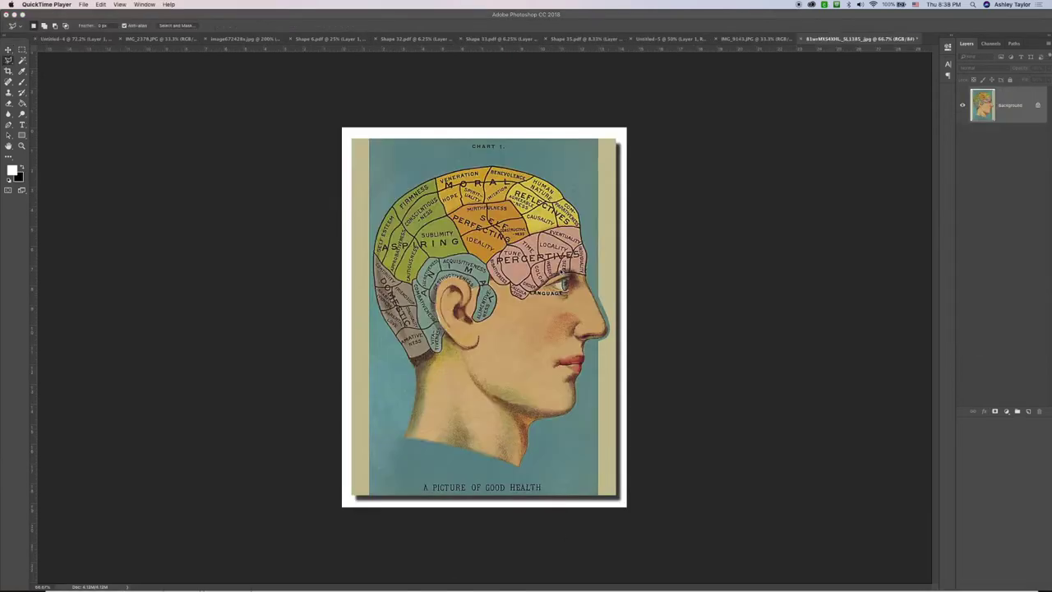
- Trace a Lasso selection along the top edge of the phrenology head, from Firmness over the crown to the forehead
click(295, 224)
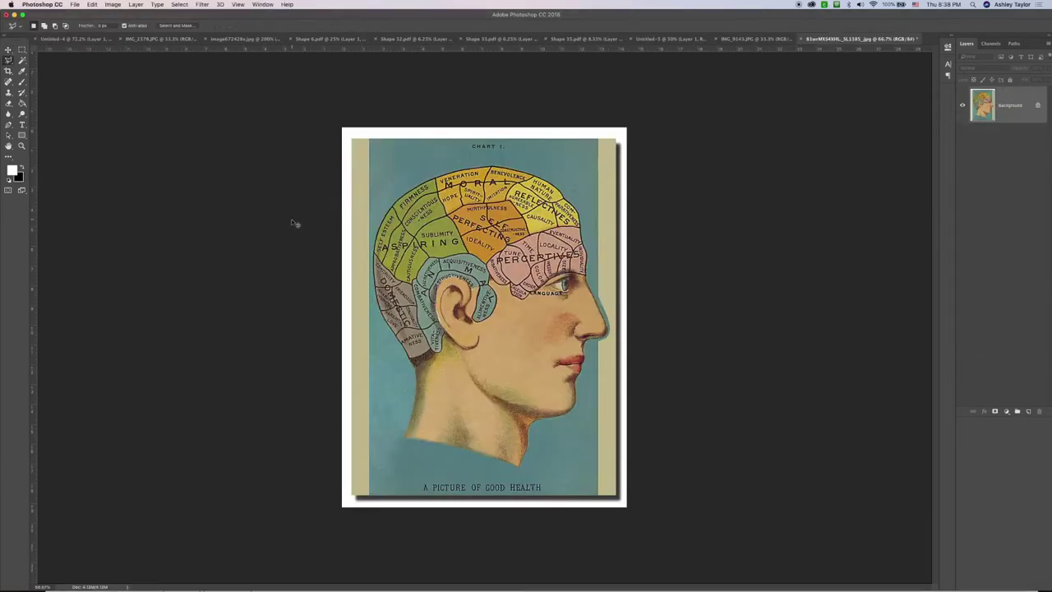
key(super+equal)
key(super+equal)
key(super+equal)
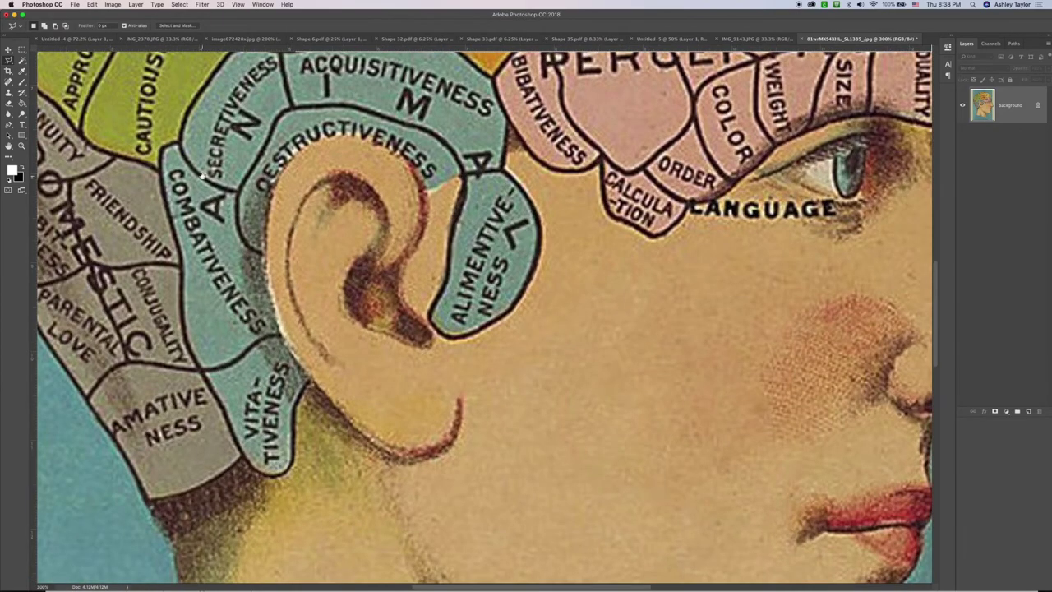
scroll(202, 175, up, 10)
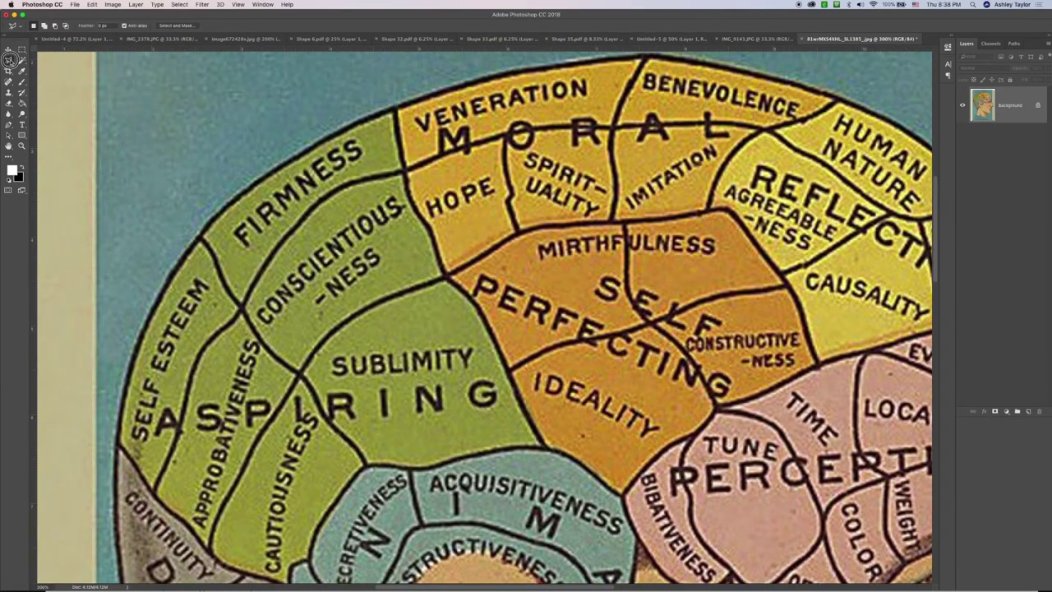
click(9, 59)
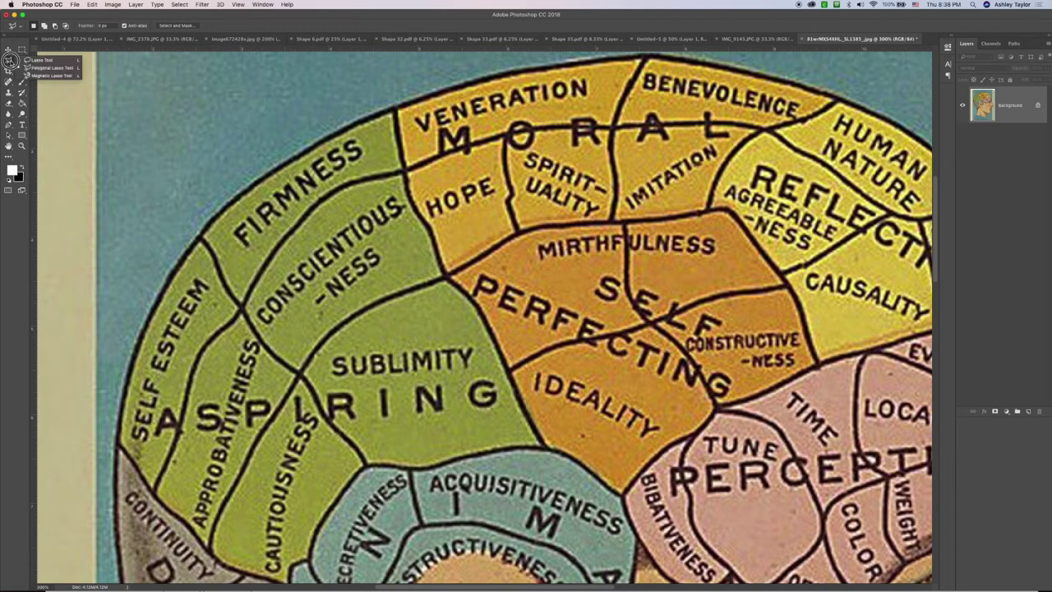
click(33, 59)
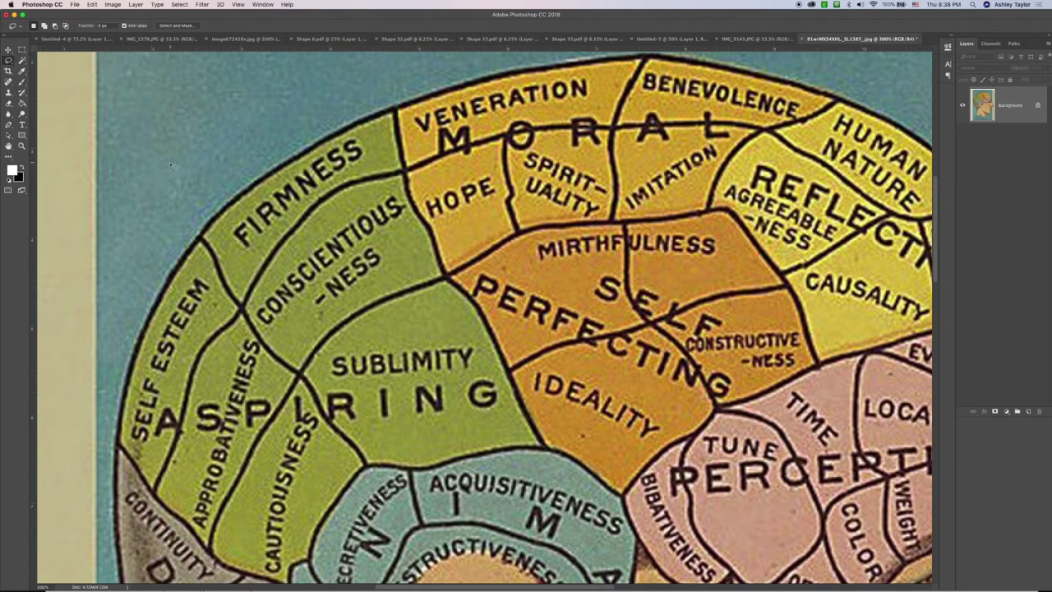
mouse_move(203, 213)
mouse_down()
mouse_move(249, 162)
mouse_move(386, 89)
mouse_move(436, 77)
mouse_up()
scroll(435, 76, right, 5)
scroll(435, 76, up, 2)
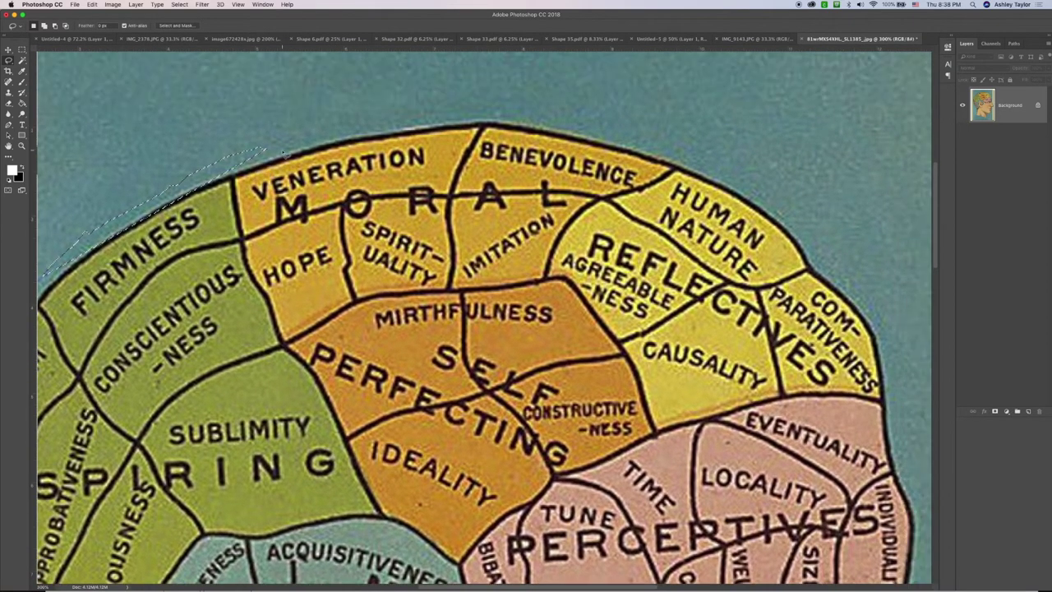
mouse_move(265, 151)
mouse_down()
mouse_move(431, 117)
mouse_move(553, 117)
mouse_move(718, 157)
mouse_move(775, 182)
mouse_move(806, 211)
mouse_move(833, 265)
mouse_move(899, 306)
mouse_move(910, 458)
mouse_up()
key(c)
key(v)
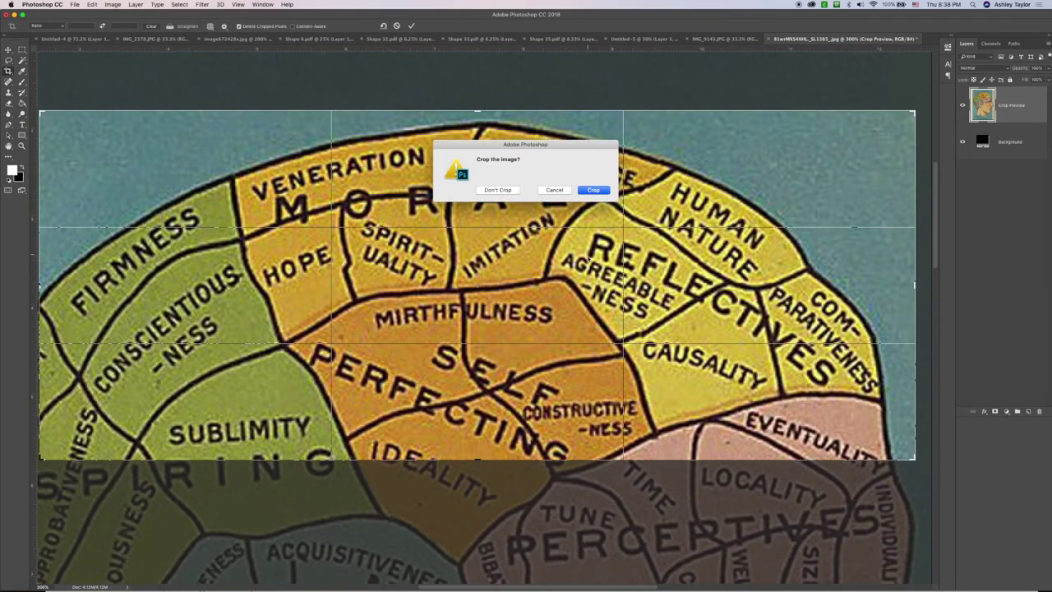
click(497, 190)
- Try to continue the Lasso outline down the forehead past the eye toward the nose
scroll(444, 157, down, 5)
scroll(443, 156, right, 5)
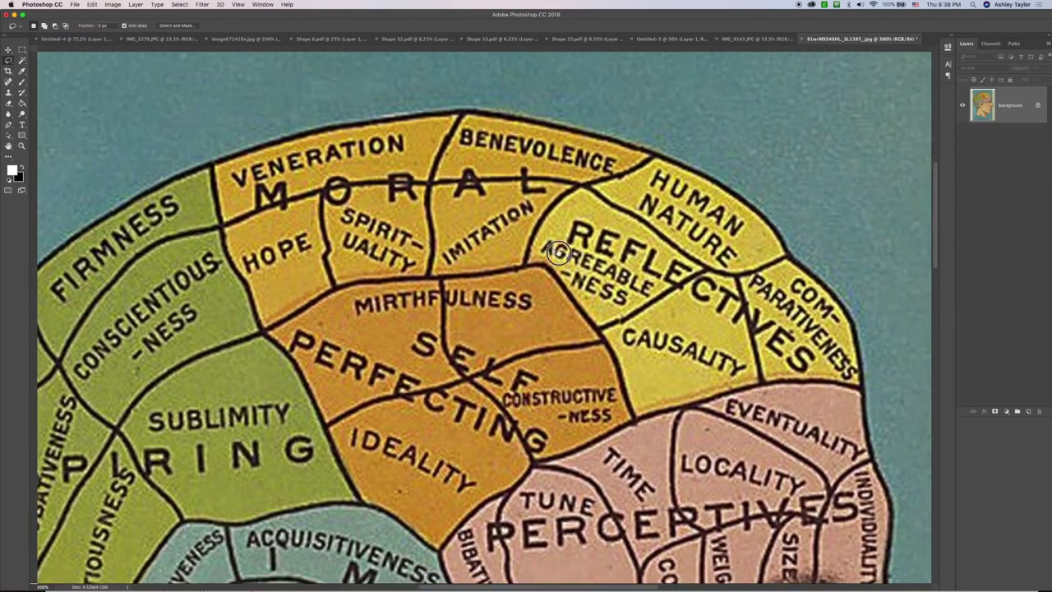
scroll(443, 156, down, 2)
scroll(444, 156, right, 2)
mouse_move(661, 273)
mouse_down()
mouse_move(679, 362)
mouse_move(667, 444)
mouse_move(711, 548)
mouse_up()
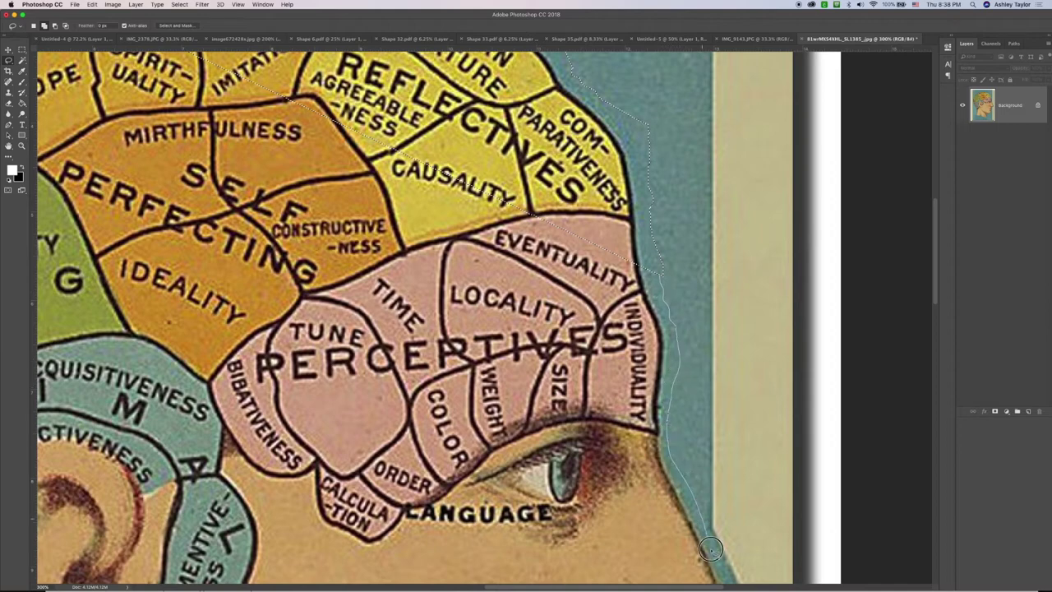
key(Escape)
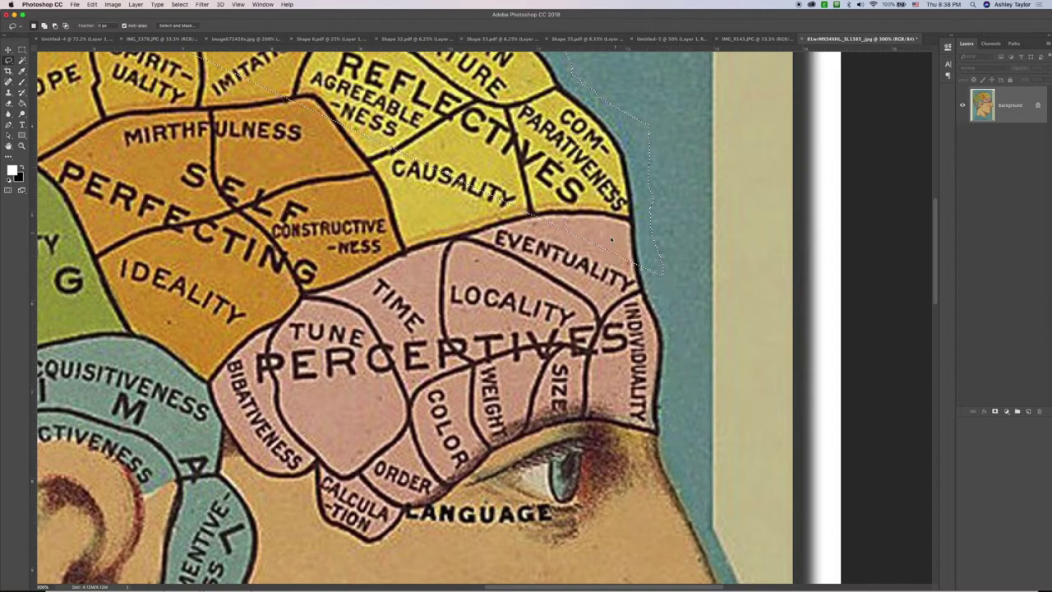
- Extend the lasso selection down the face's profile, around the nose and lips
scroll(610, 239, down, 10)
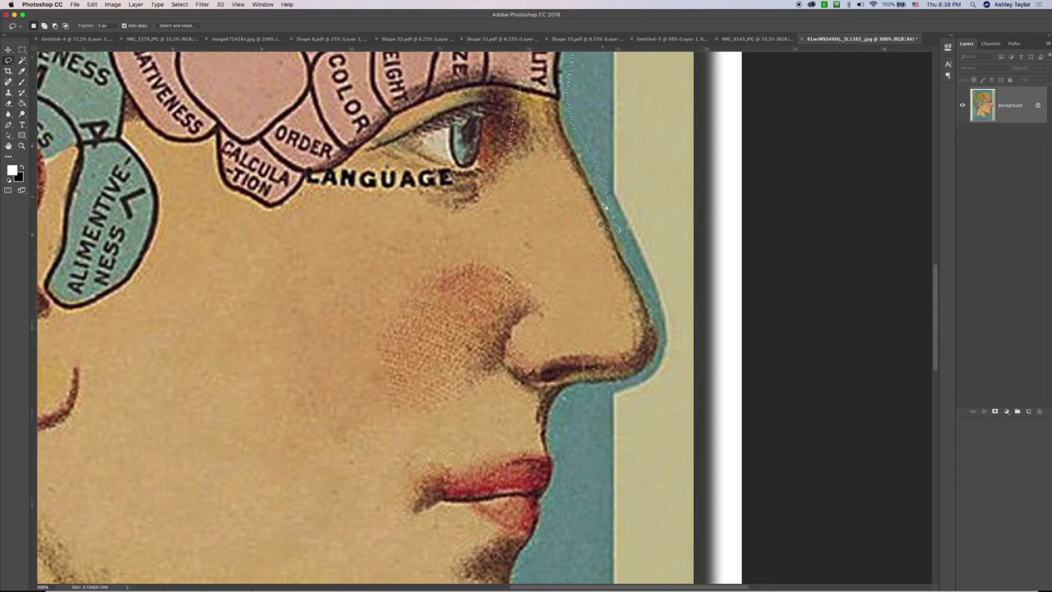
mouse_move(622, 236)
mouse_down()
mouse_move(660, 340)
mouse_move(648, 369)
mouse_move(587, 411)
mouse_move(588, 512)
mouse_move(572, 534)
mouse_up()
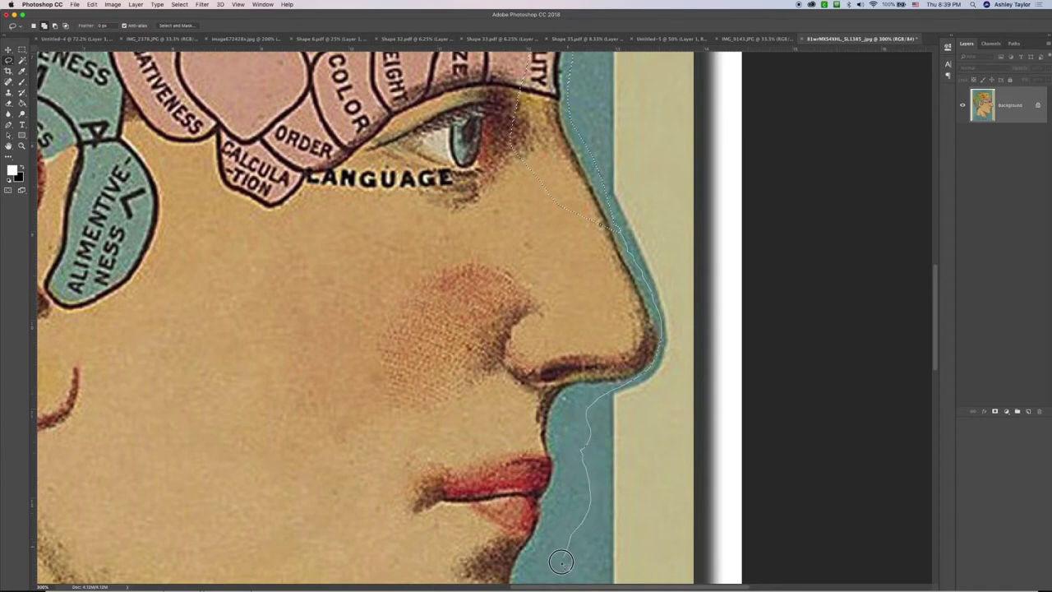
scroll(565, 558, down, 5)
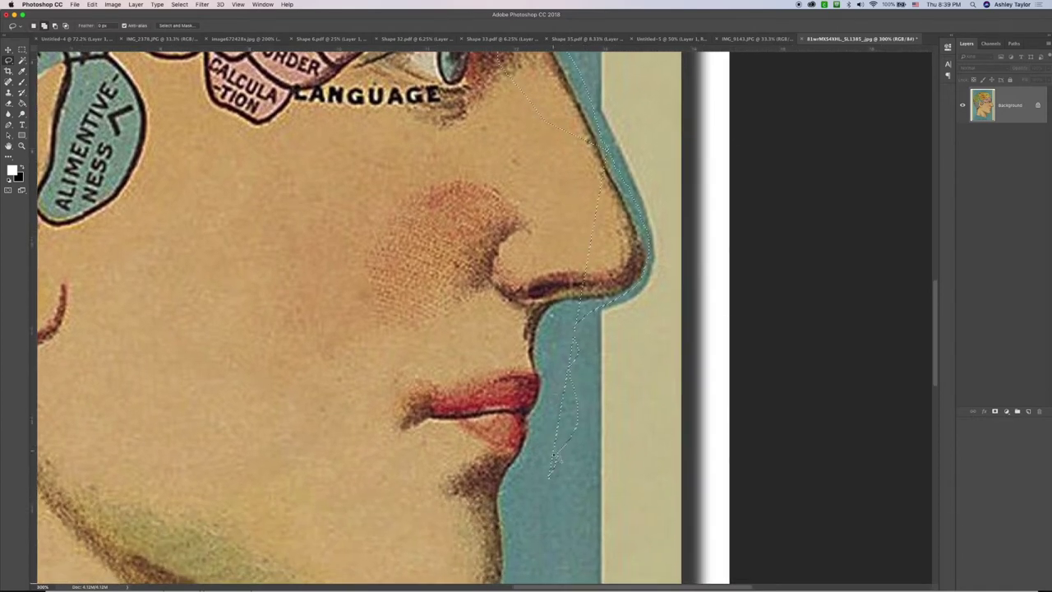
mouse_move(533, 490)
mouse_down()
mouse_move(505, 481)
mouse_move(550, 239)
mouse_move(600, 144)
mouse_up()
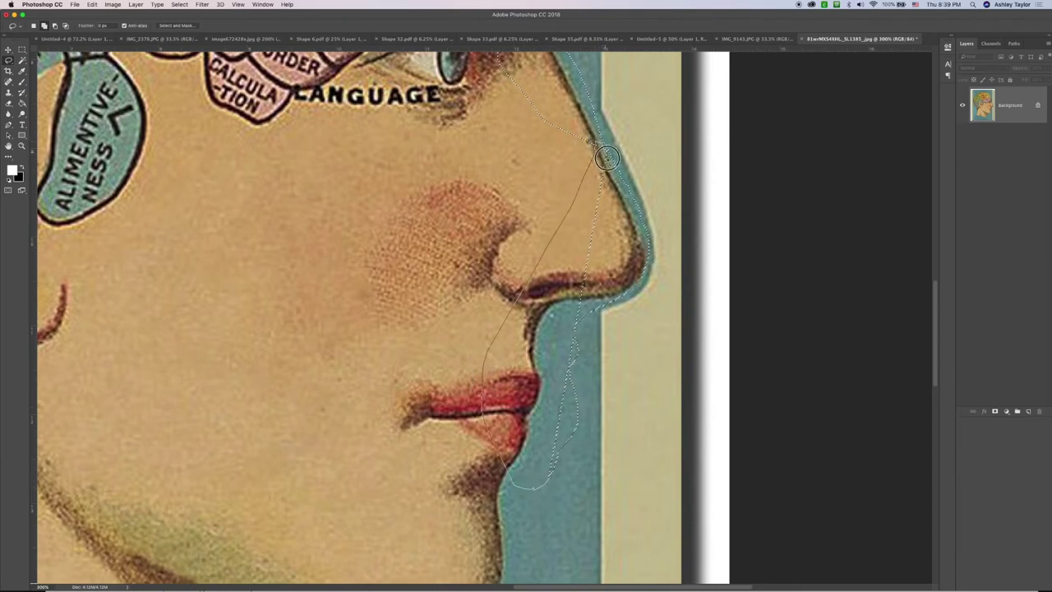
drag(602, 210, 604, 164)
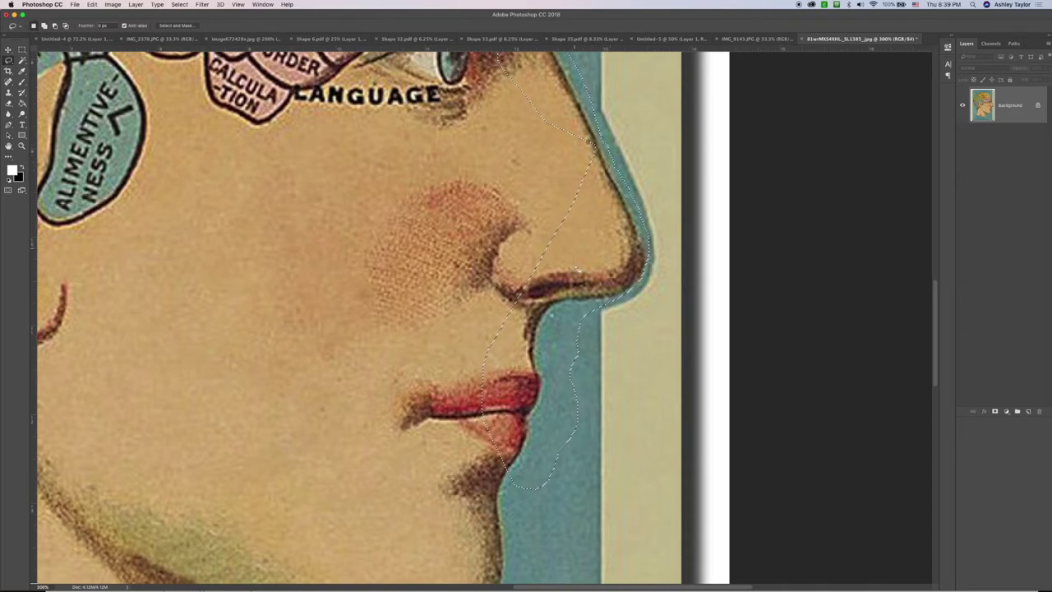
- Add the chin, the underside of the jaw and the front of the throat to the lasso selection
scroll(578, 253, down, 5)
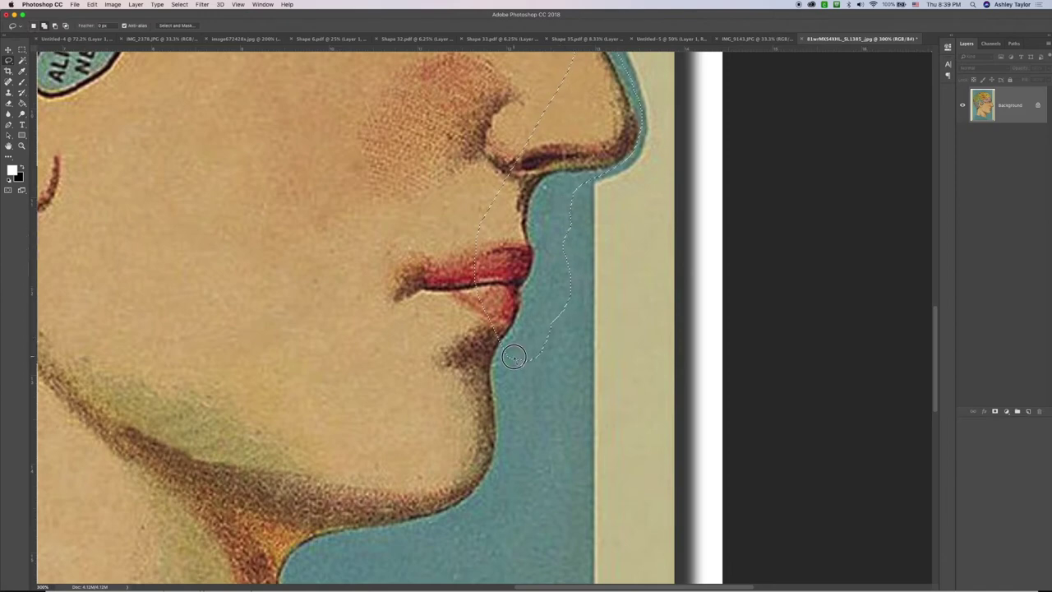
mouse_move(507, 386)
mouse_down()
mouse_move(504, 479)
mouse_move(472, 517)
mouse_move(415, 537)
mouse_move(315, 543)
mouse_move(298, 318)
mouse_move(419, 232)
mouse_move(491, 214)
mouse_up()
scroll(380, 350, down, 8)
scroll(380, 350, left, 4)
scroll(391, 331, down, 4)
scroll(391, 330, left, 3)
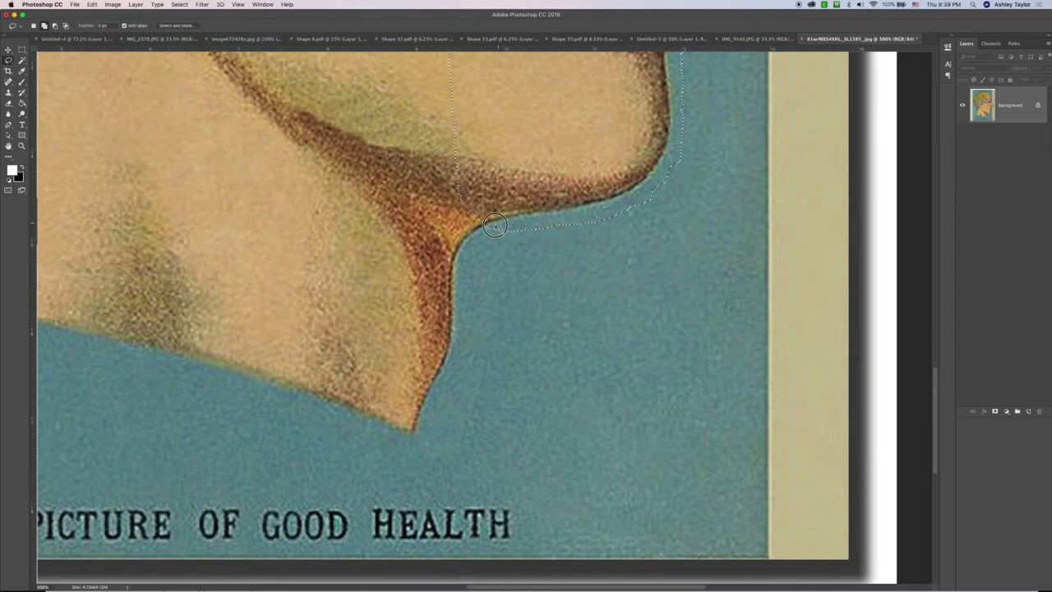
mouse_move(488, 230)
mouse_down()
mouse_move(465, 362)
mouse_move(422, 451)
mouse_move(361, 438)
mouse_move(273, 392)
mouse_move(319, 326)
mouse_move(410, 262)
mouse_move(529, 188)
mouse_move(555, 194)
mouse_up()
- Extend the lasso selection around the bottom edge of the neck and up its back edge
scroll(365, 231, left, 5)
scroll(600, 331, up, 5)
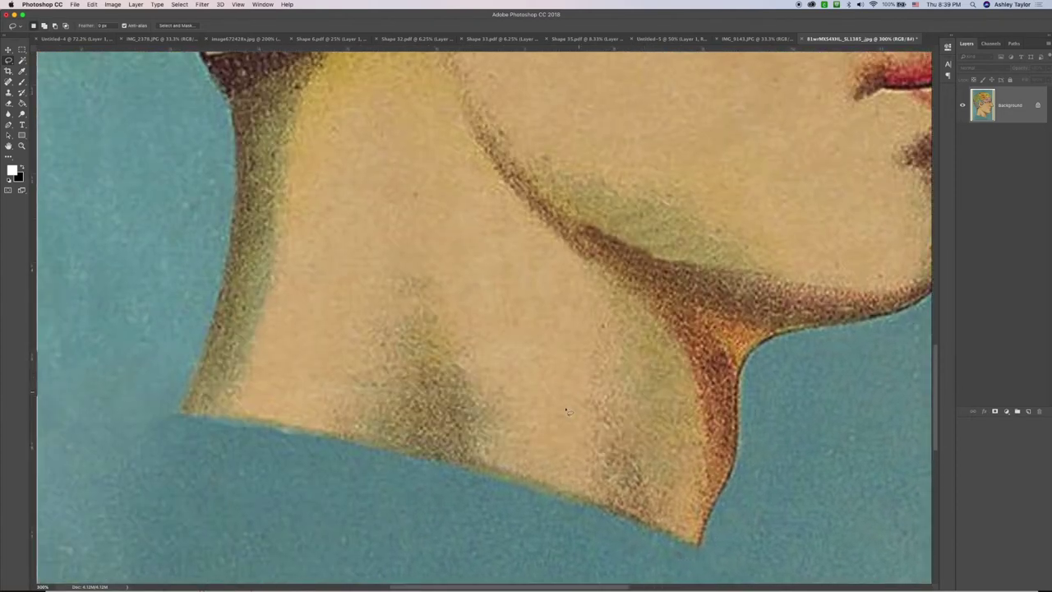
mouse_move(524, 500)
mouse_down()
mouse_move(432, 475)
mouse_move(201, 440)
mouse_move(165, 423)
mouse_move(156, 398)
mouse_move(188, 348)
mouse_move(382, 282)
mouse_move(632, 343)
mouse_move(633, 424)
mouse_up()
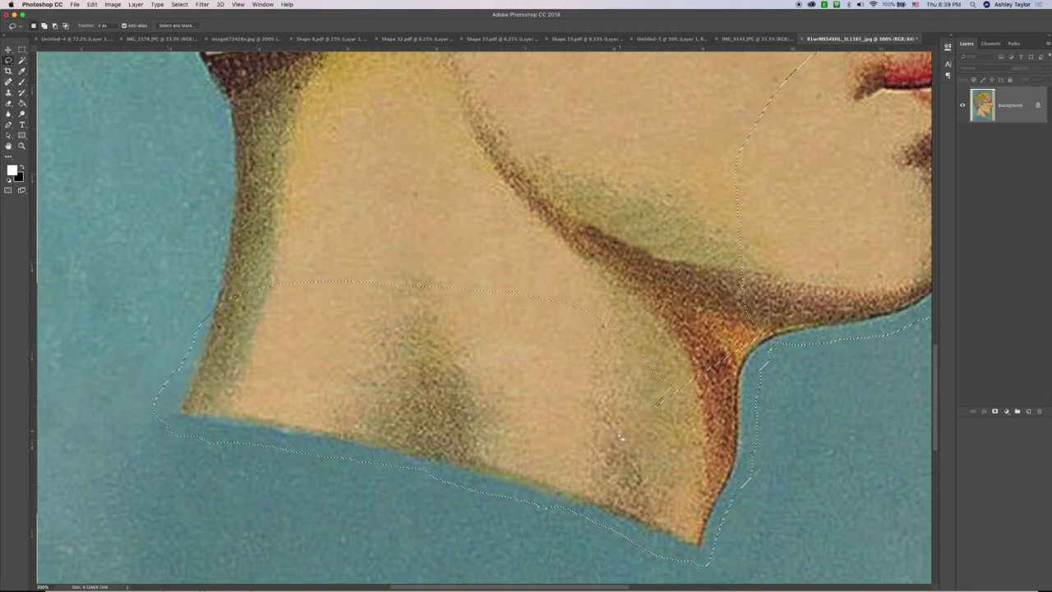
scroll(500, 415, up, 5)
scroll(499, 416, left, 4)
mouse_move(332, 237)
mouse_down()
mouse_move(322, 342)
mouse_move(283, 498)
mouse_move(368, 502)
mouse_move(555, 396)
mouse_move(555, 234)
mouse_up()
- Extend the lasso selection from the nape up the back of the head along the gray Domestic area
scroll(345, 143, up, 5)
scroll(345, 143, left, 3)
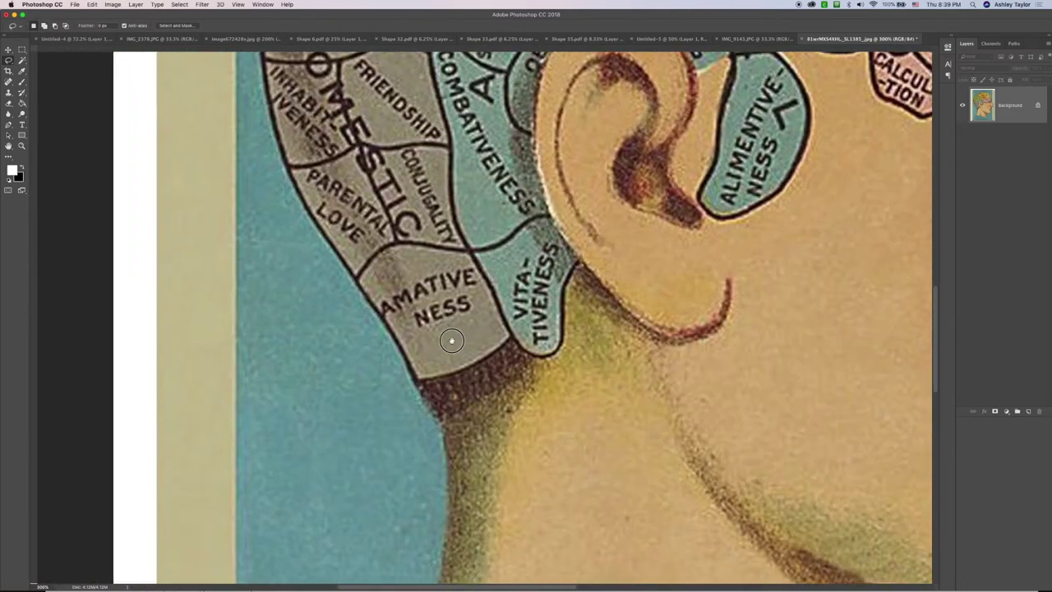
mouse_move(435, 443)
mouse_down()
mouse_move(314, 238)
mouse_move(351, 180)
mouse_move(627, 262)
mouse_move(664, 385)
mouse_move(648, 479)
mouse_up()
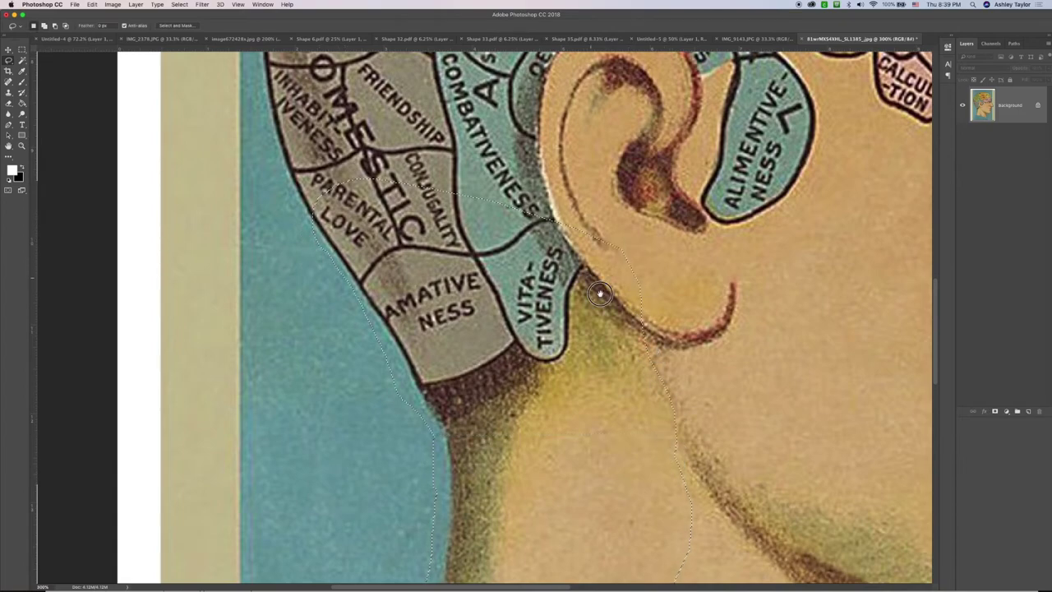
scroll(584, 274, up, 5)
scroll(584, 274, left, 2)
mouse_move(371, 503)
mouse_down()
mouse_move(327, 393)
mouse_move(358, 320)
mouse_move(522, 350)
mouse_move(536, 468)
mouse_up()
- Complete the selection outline around the upper back of the head, along the green Aspiring area to the crown
scroll(536, 460, up, 5)
scroll(509, 435, left, 1)
mouse_move(366, 514)
mouse_down()
mouse_move(341, 407)
mouse_move(347, 272)
mouse_move(441, 278)
mouse_move(519, 455)
mouse_up()
scroll(519, 455, up, 5)
scroll(519, 455, left, 1)
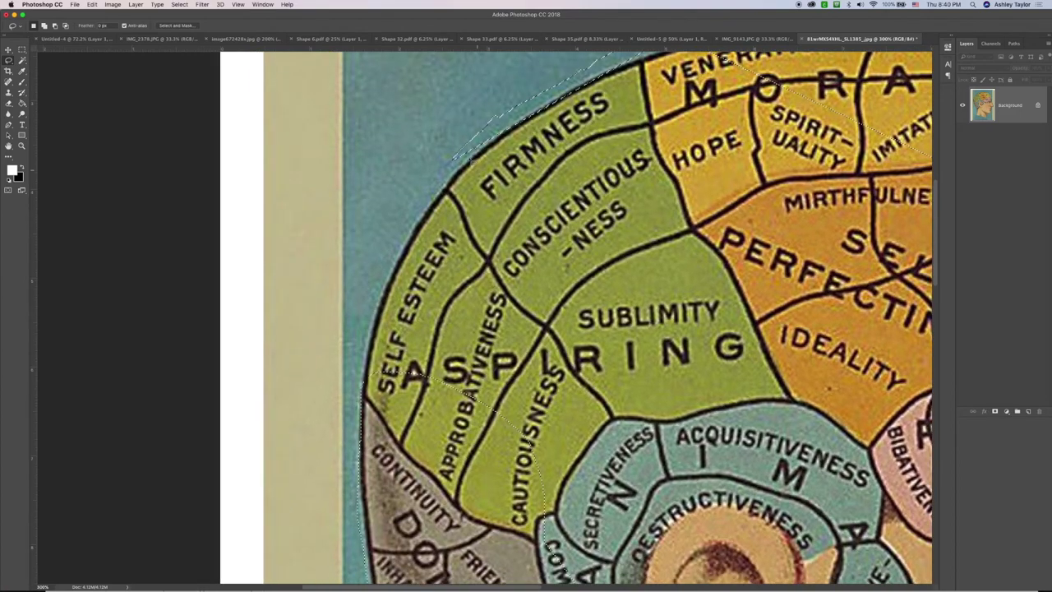
mouse_move(472, 153)
mouse_down()
mouse_move(467, 147)
mouse_move(407, 208)
mouse_move(349, 348)
mouse_move(345, 442)
mouse_move(363, 538)
mouse_move(428, 552)
mouse_move(614, 306)
mouse_move(638, 154)
mouse_move(562, 95)
mouse_move(534, 106)
mouse_move(529, 121)
mouse_up()
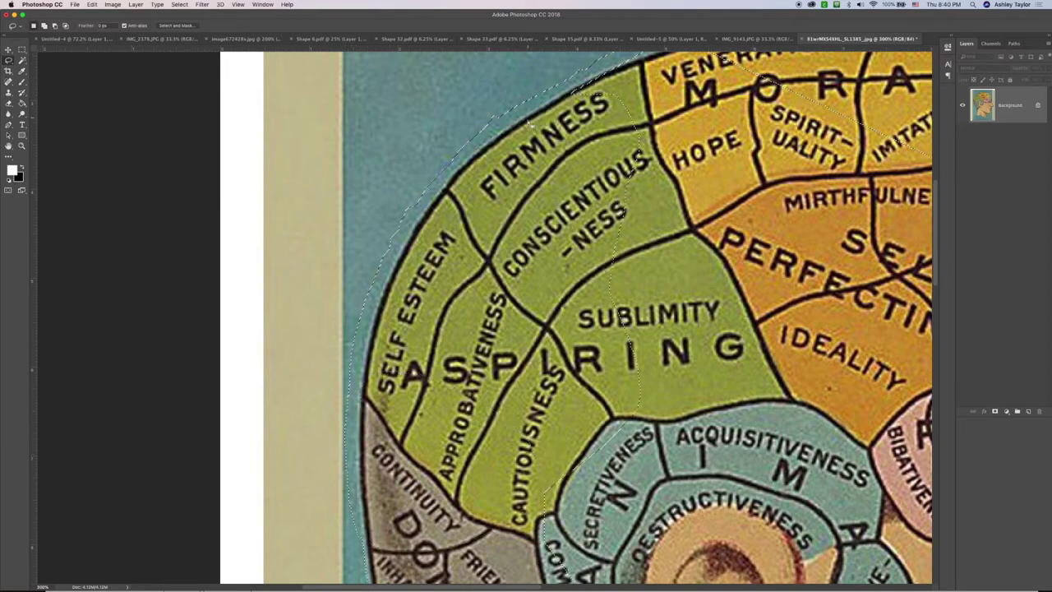
- Add the remaining unselected areas inside the face and skull so the selection covers the whole head
key(super+1)
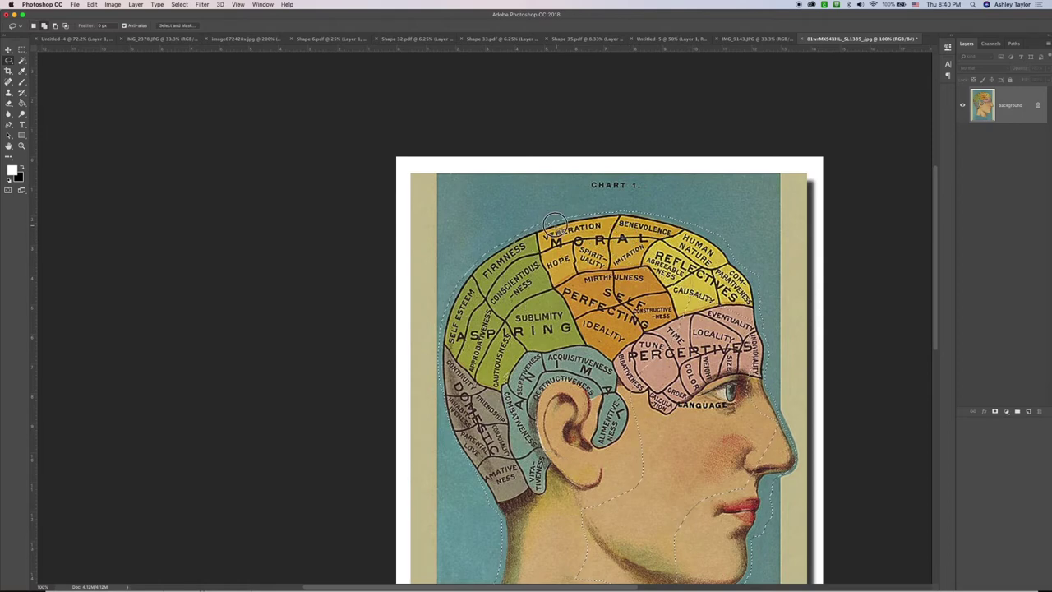
scroll(590, 260, down, 5)
scroll(589, 259, right, 3)
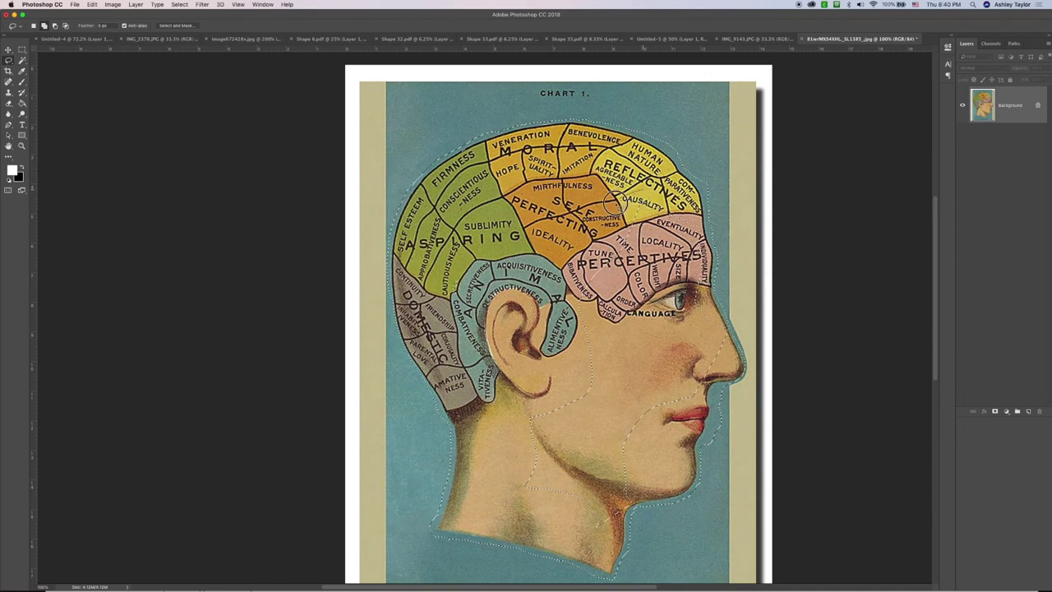
mouse_move(523, 352)
mouse_down()
mouse_move(511, 481)
mouse_move(546, 523)
mouse_move(581, 533)
mouse_move(616, 532)
mouse_move(657, 451)
mouse_move(727, 354)
mouse_up()
mouse_move(718, 315)
mouse_down()
mouse_move(707, 227)
mouse_move(693, 202)
mouse_move(665, 194)
mouse_up()
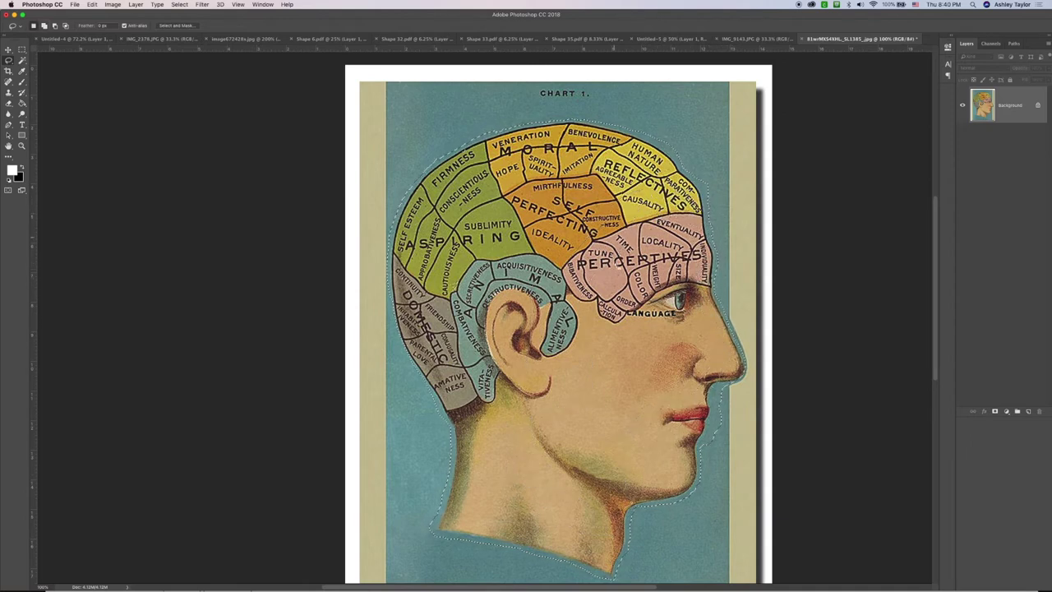
- Cut the selected head out of the chart and paste it into the Untitled-4 collage, beside the phone and above the forearm
key(BackSpace)
key(super+z)
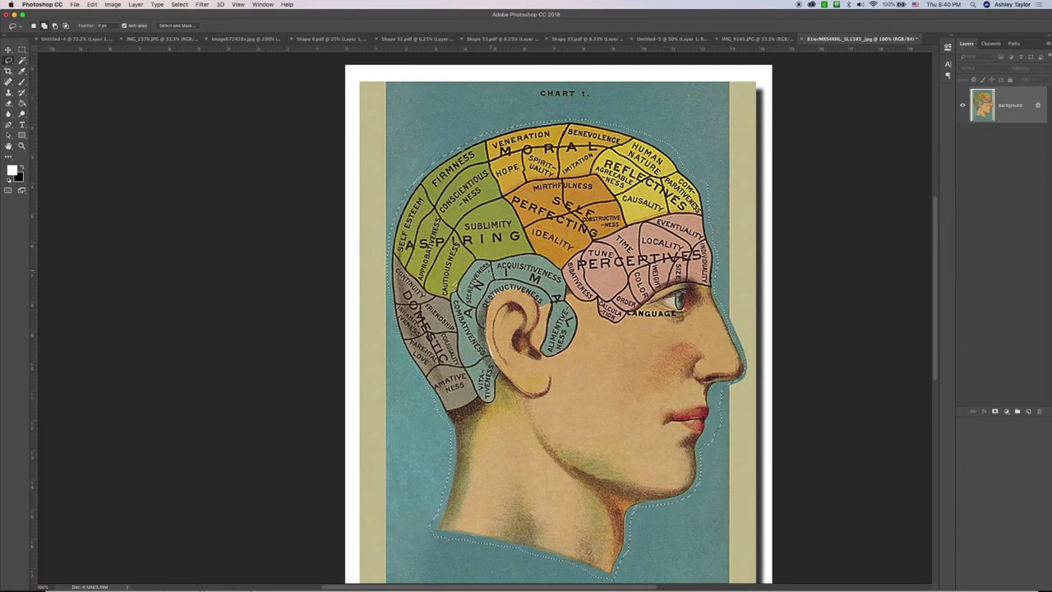
key(super+z)
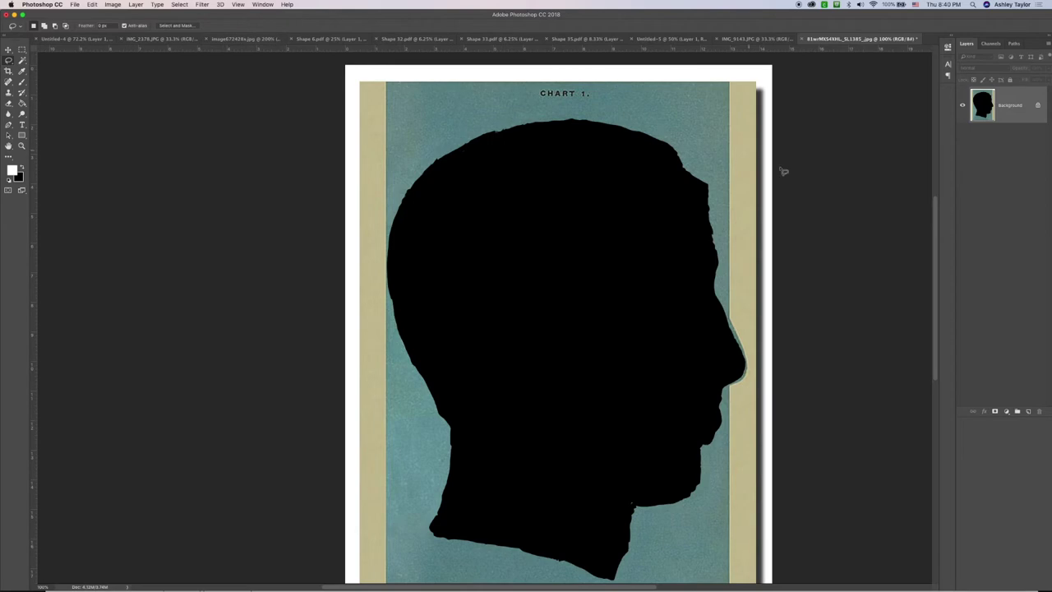
click(96, 40)
key(super+v)
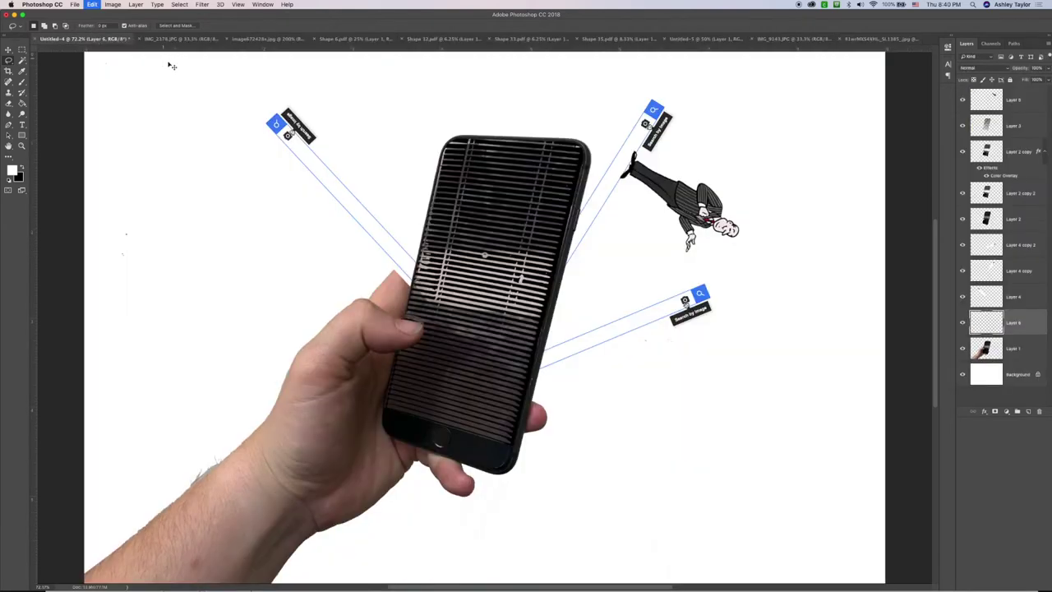
key(v)
drag(612, 373, 326, 313)
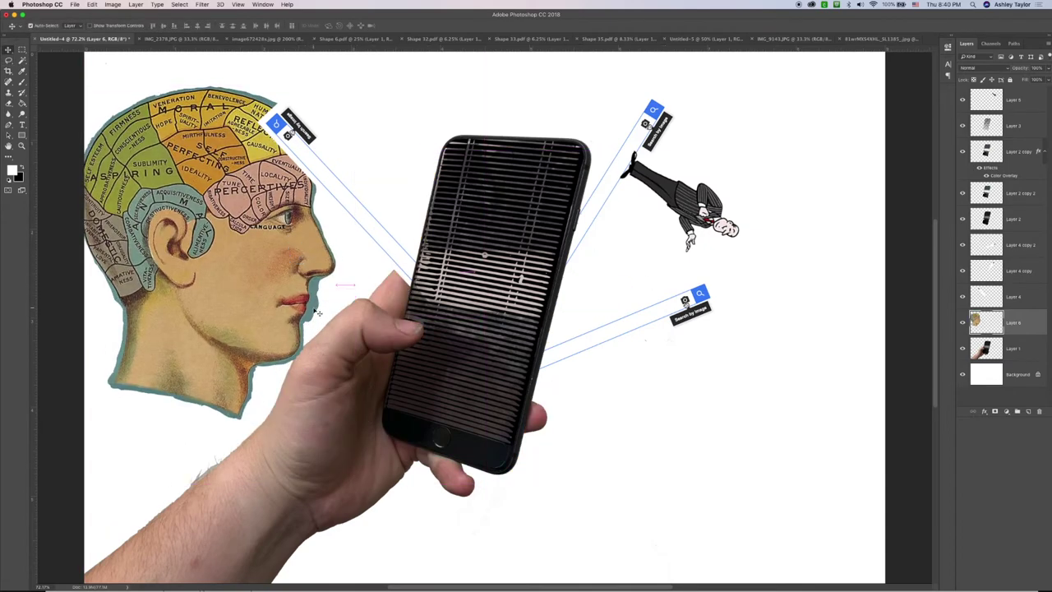
- Lasso and delete a strip of the leftover blue background in front of the pasted head's lips, and deselect
key(e)
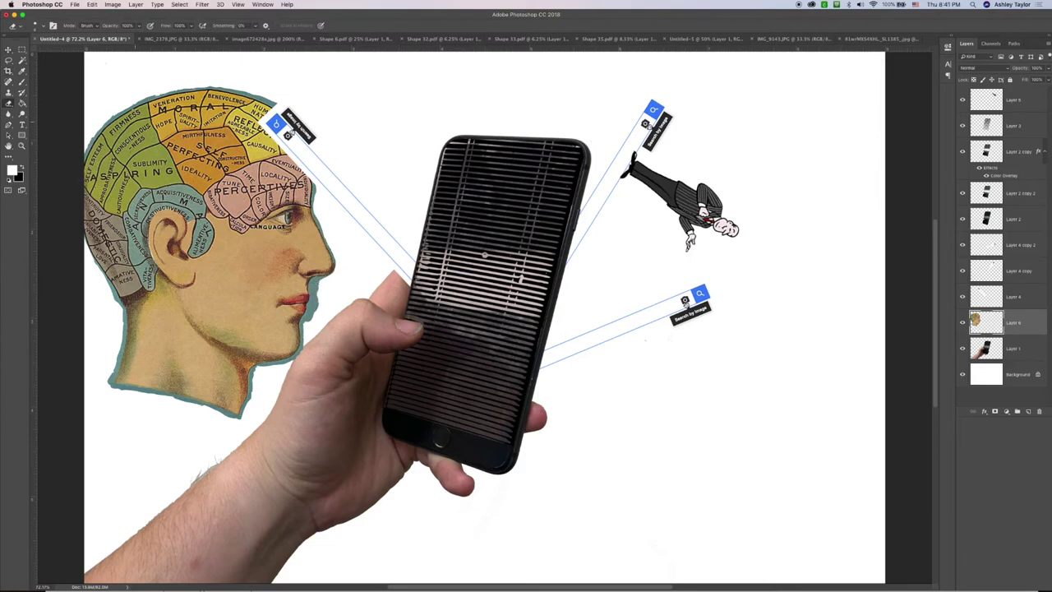
key(super+plus)
key(super+plus)
key(super+plus)
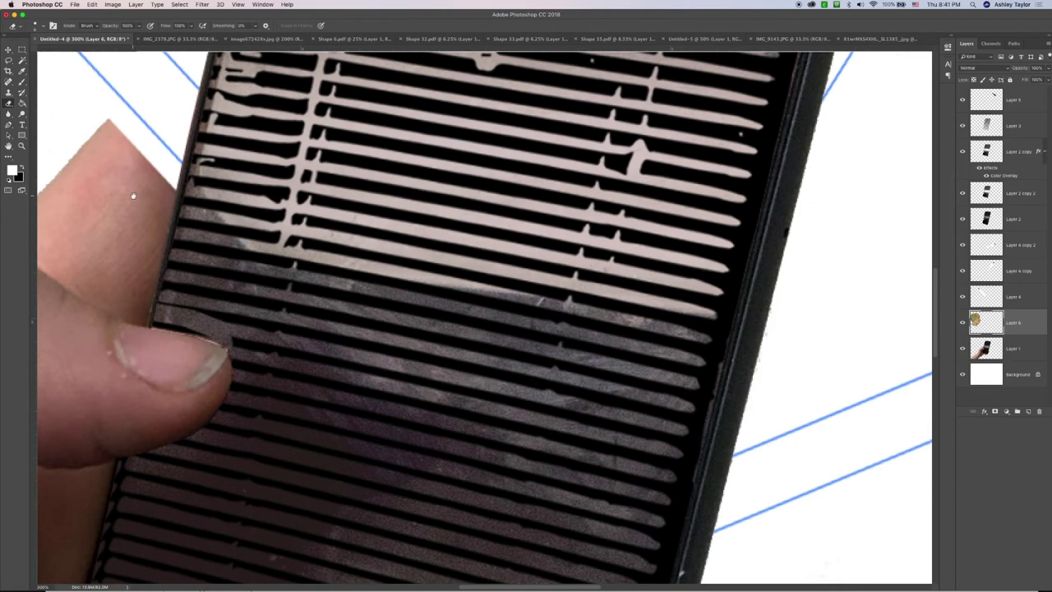
scroll(132, 194, left, 15)
click(10, 62)
mouse_move(316, 182)
mouse_down()
mouse_move(281, 223)
mouse_move(284, 275)
mouse_up()
key(super+z)
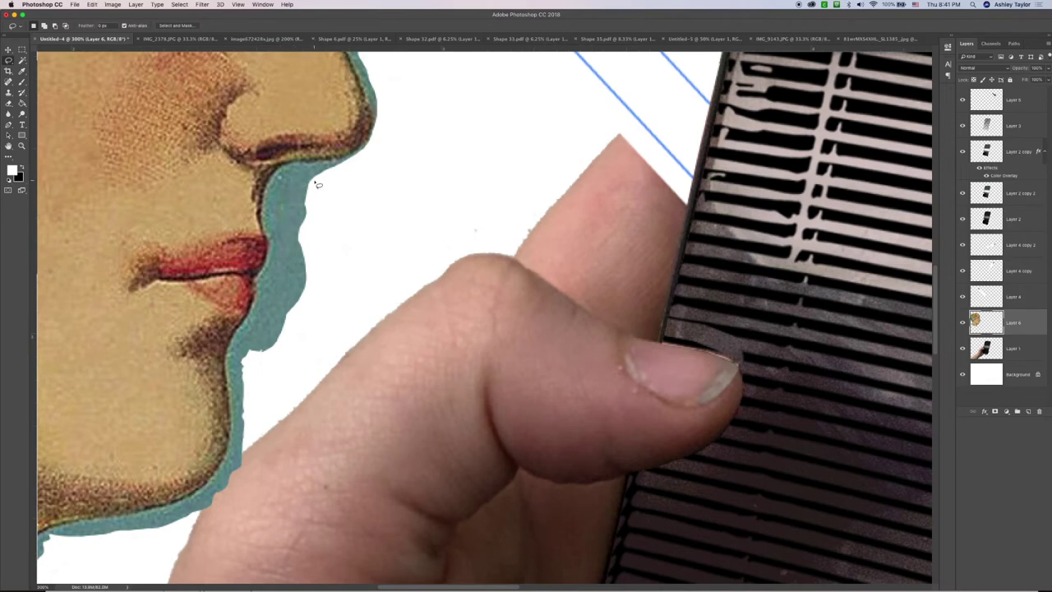
drag(291, 198, 289, 207)
drag(286, 245, 247, 378)
key(Delete)
key(super+d)
- Erase and delete the detached blue sliver remaining in front of the lips
key(e)
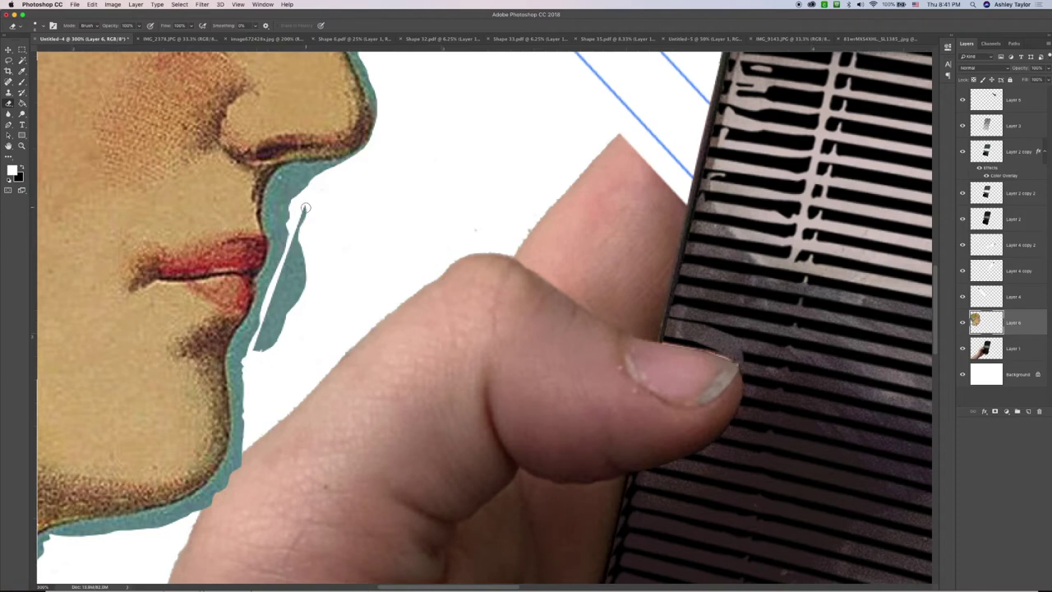
drag(297, 233, 253, 351)
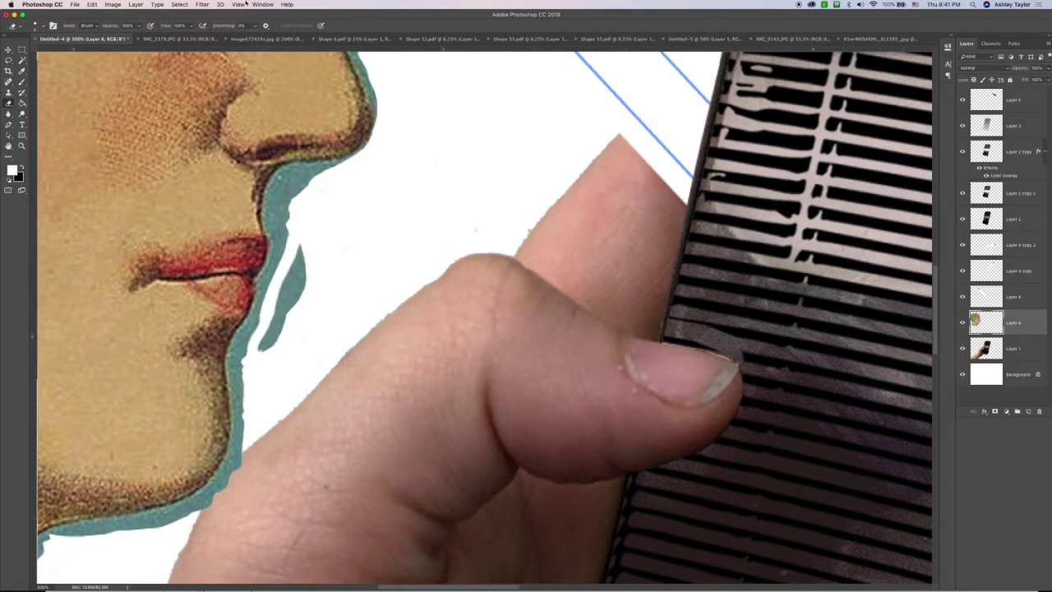
click(15, 60)
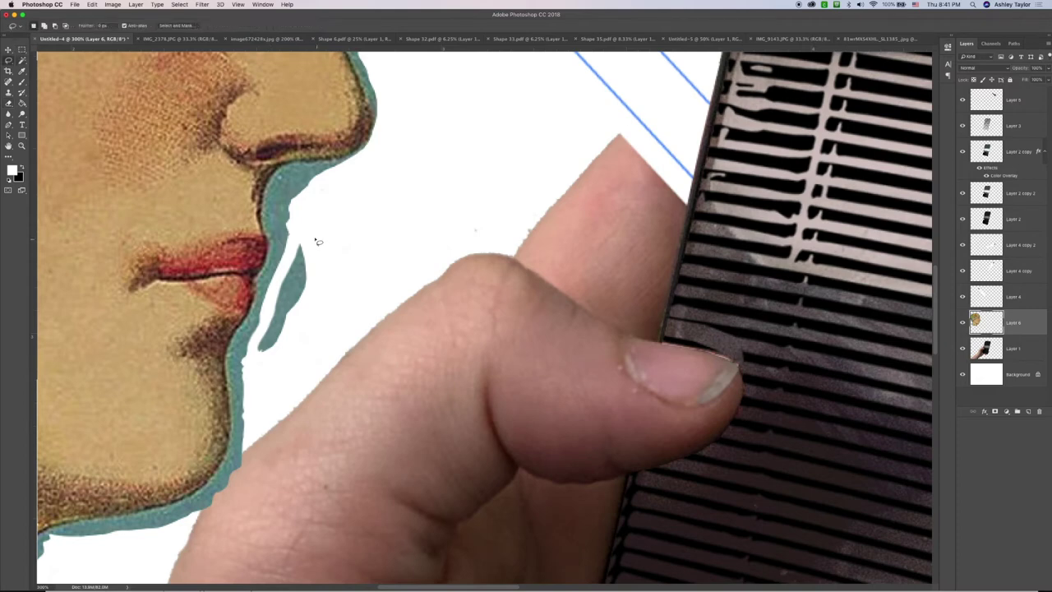
mouse_move(289, 258)
mouse_down()
mouse_move(246, 359)
mouse_move(259, 380)
mouse_move(324, 277)
mouse_up()
key(BackSpace)
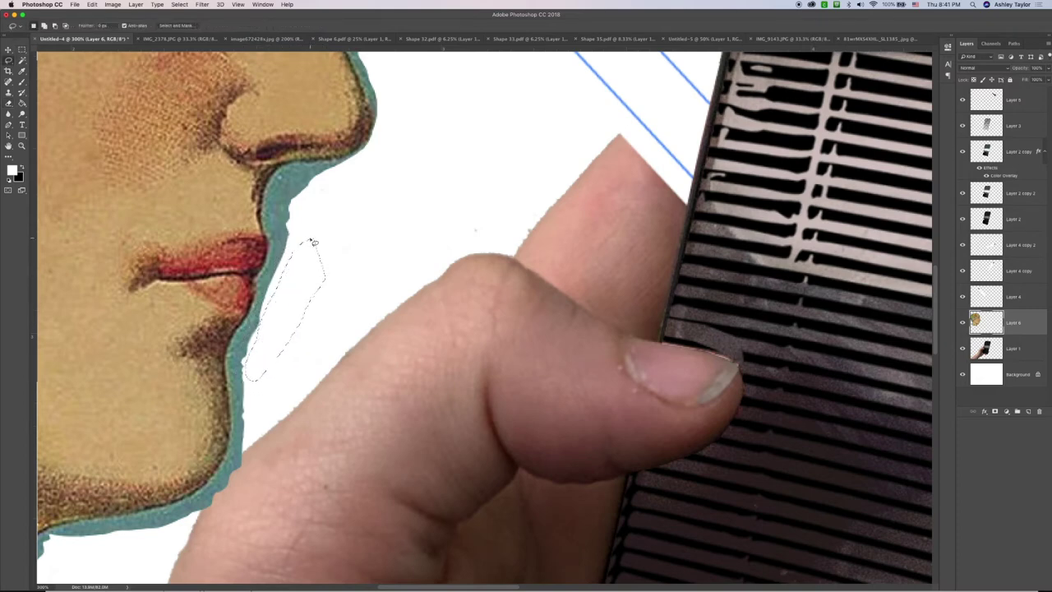
mouse_move(313, 239)
mouse_down()
mouse_move(301, 244)
mouse_move(305, 233)
mouse_move(302, 251)
mouse_up()
- Scale the head proportionally to about 83% and move it behind the top of the phone, near the falling man
key(super+0)
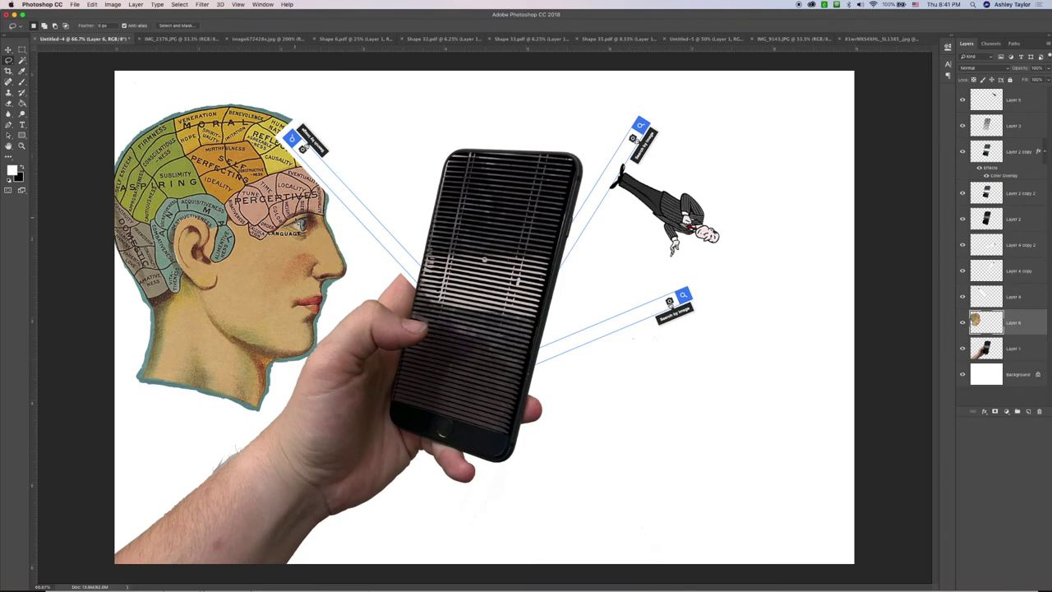
key(v)
drag(197, 207, 318, 189)
key(super+t)
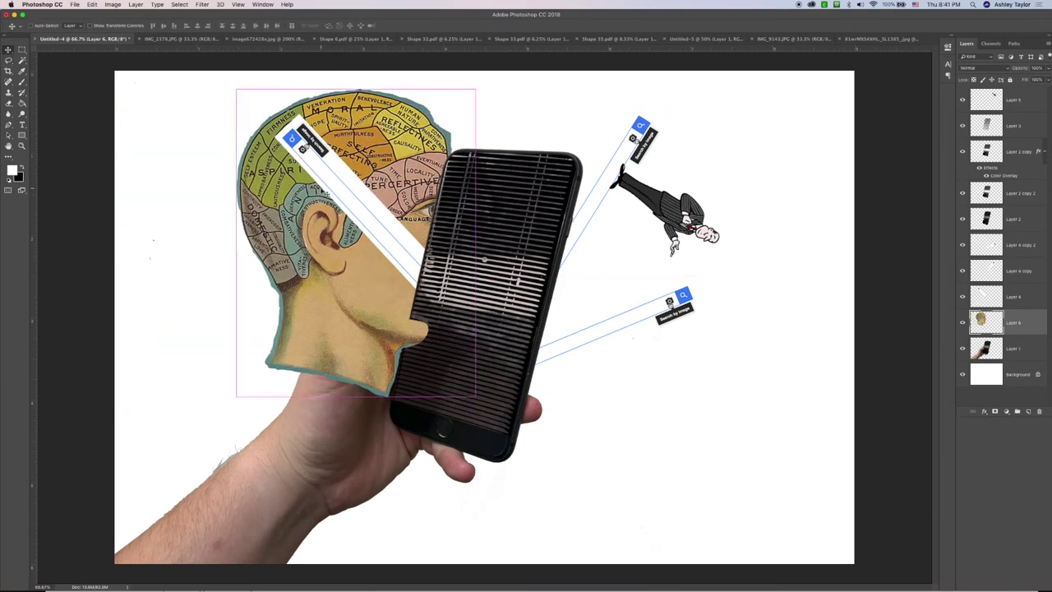
drag(475, 90, 432, 137)
drag(371, 276, 626, 394)
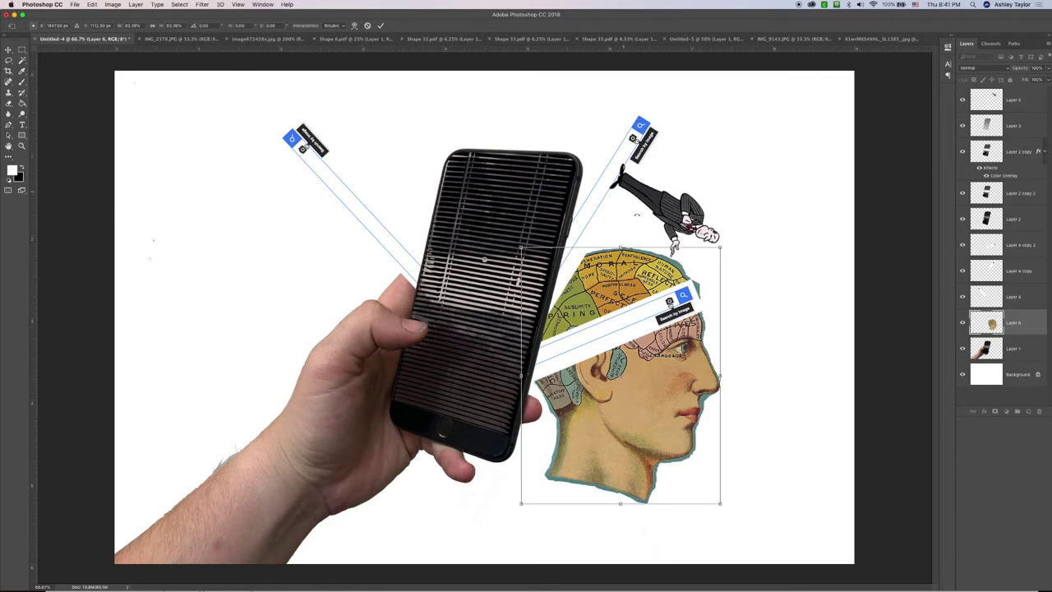
key(Return)
drag(662, 392, 613, 203)
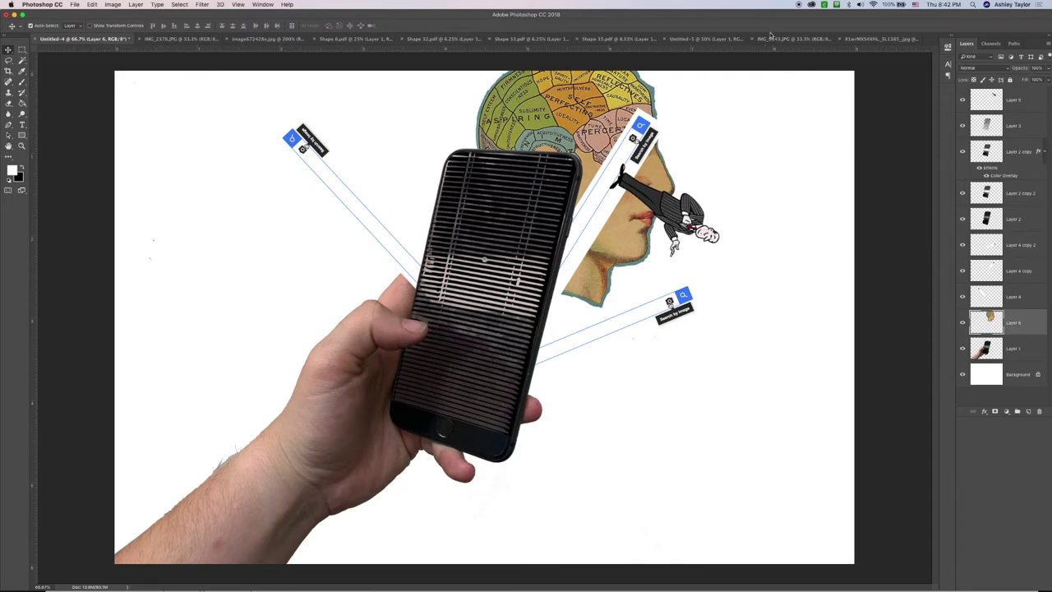
- Close the source document of the phrenology chart
click(895, 39)
key(super+w)
click(498, 191)
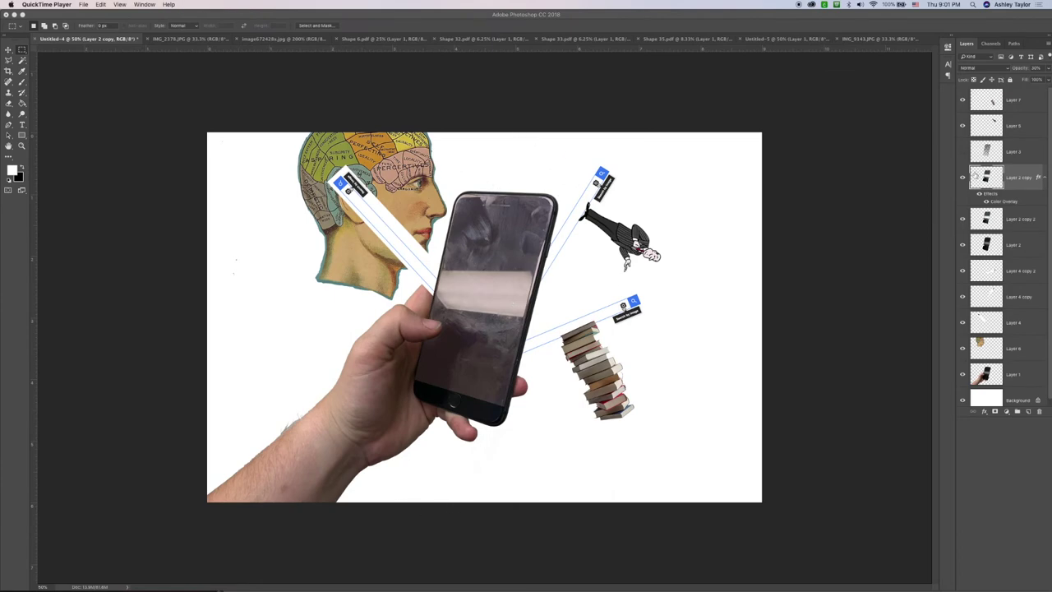
- Toggle the visibility of Layer 3, the blinds pattern over the phone screen, to compare, and leave it shown
click(961, 152)
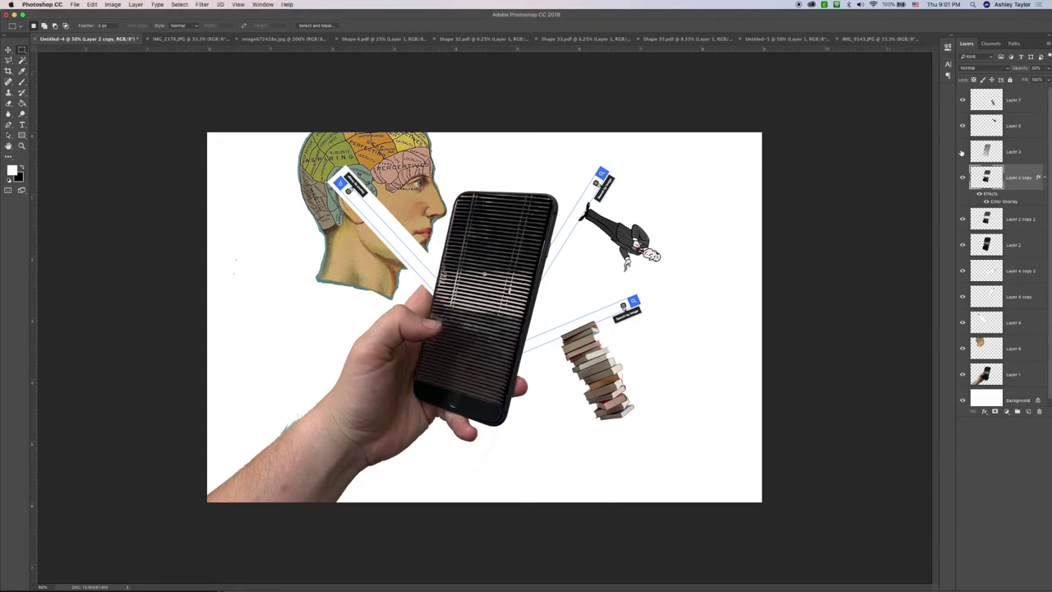
click(962, 152)
click(962, 152)
click(961, 152)
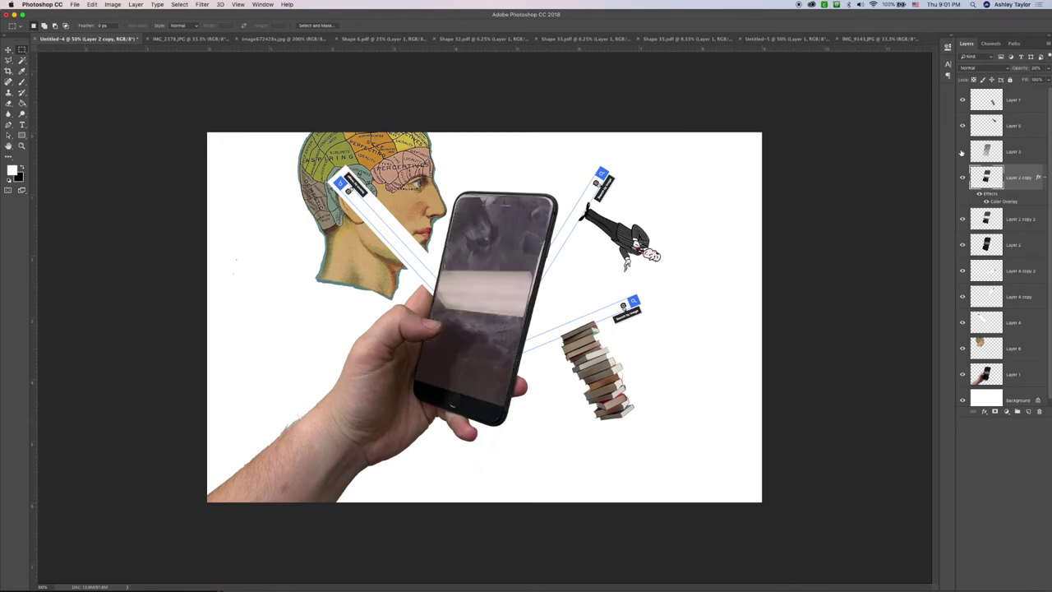
click(961, 152)
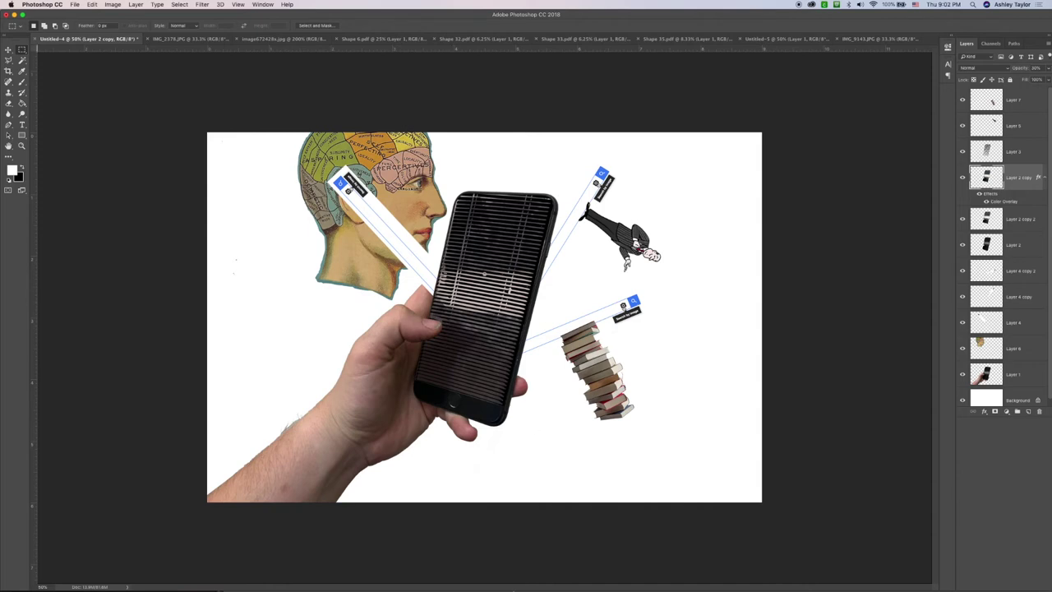
- Switch to Chrome showing The New York Times page and resize the browser window to a narrow, phone-like portrait format
mouse_move(525, 586)
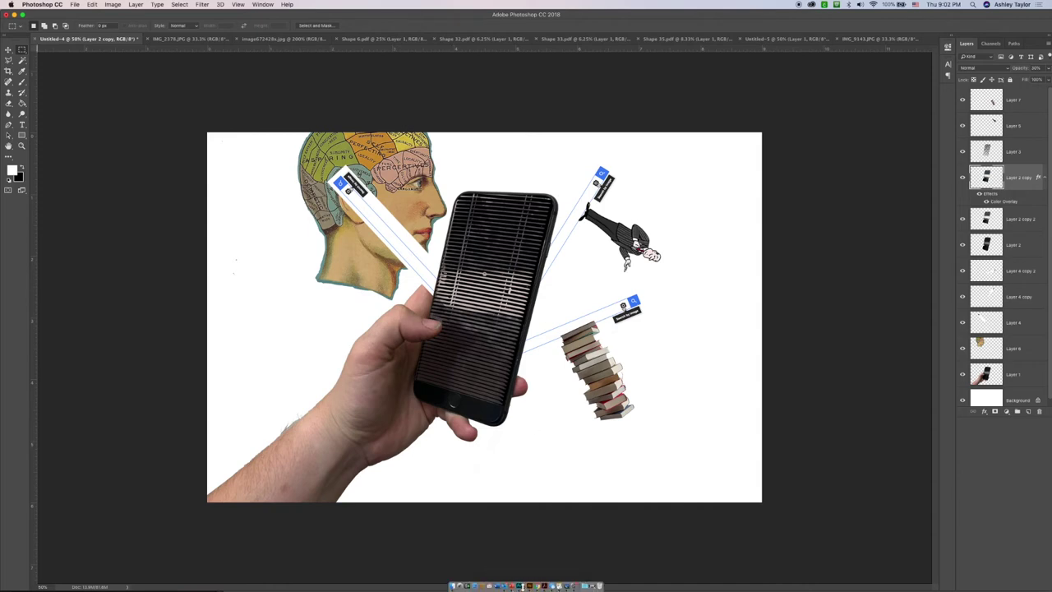
click(536, 585)
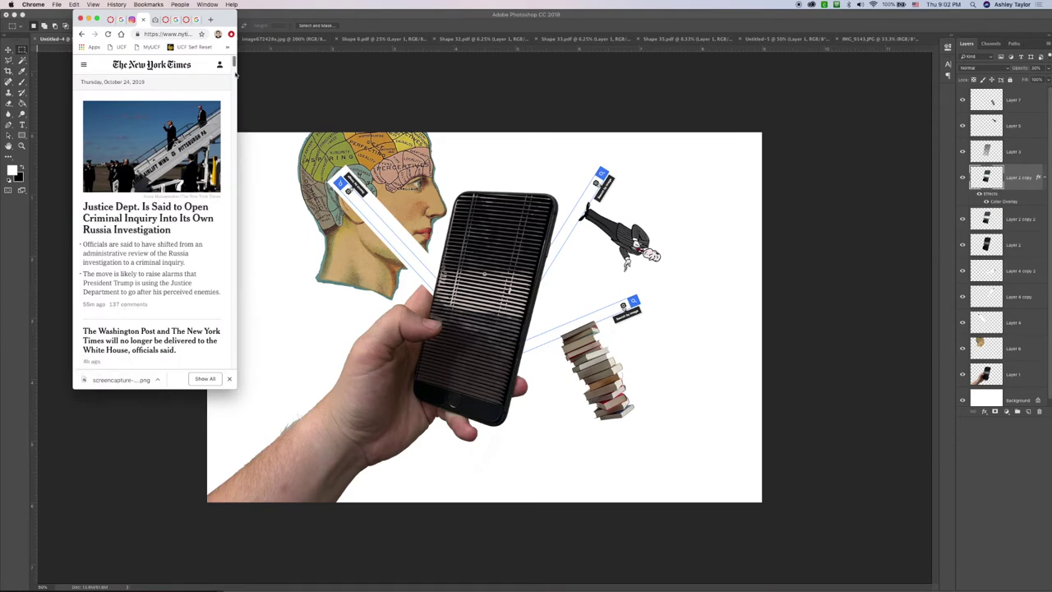
scroll(235, 68, down, 3)
scroll(234, 53, up, 3)
drag(237, 391, 164, 485)
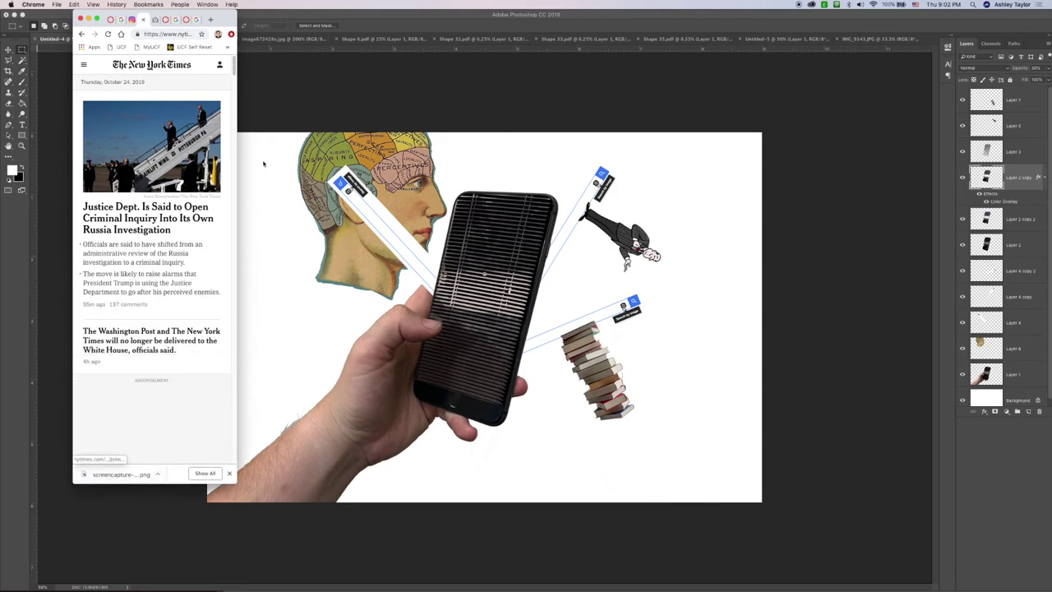
scroll(232, 103, down, 10)
scroll(234, 82, up, 10)
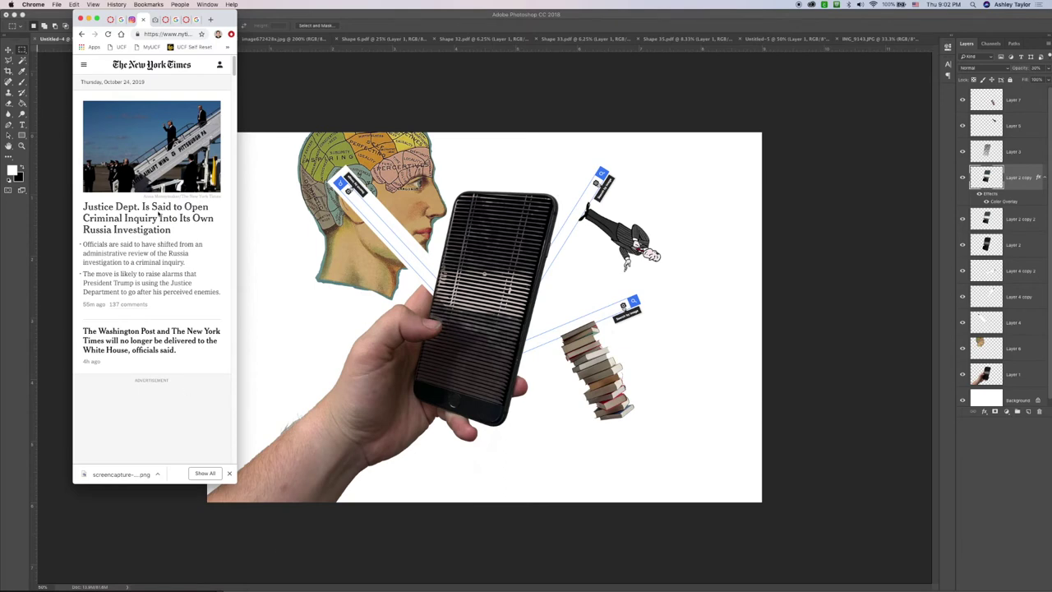
drag(233, 485, 181, 400)
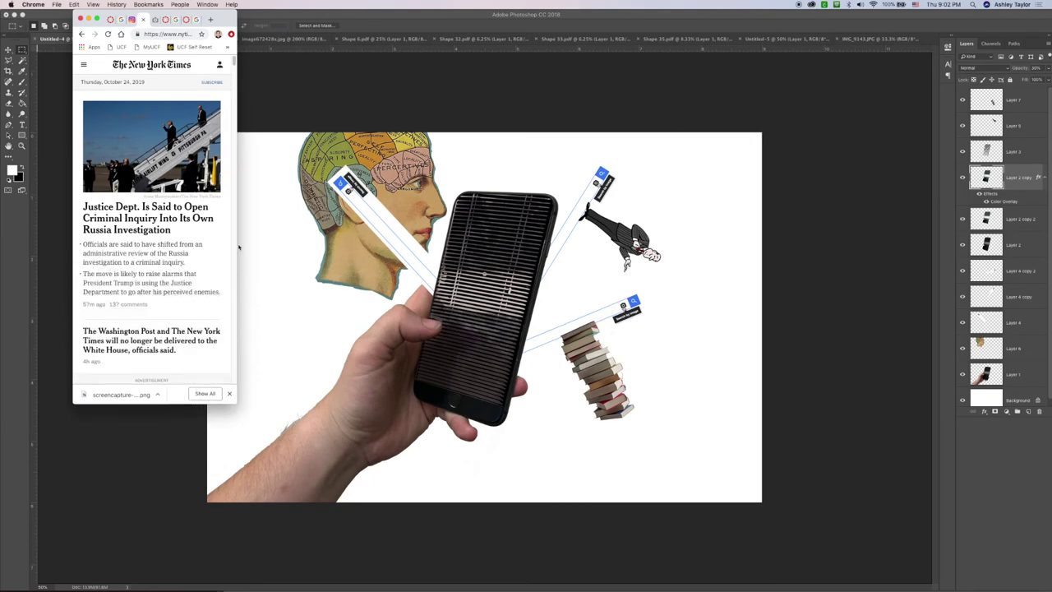
drag(235, 403, 293, 433)
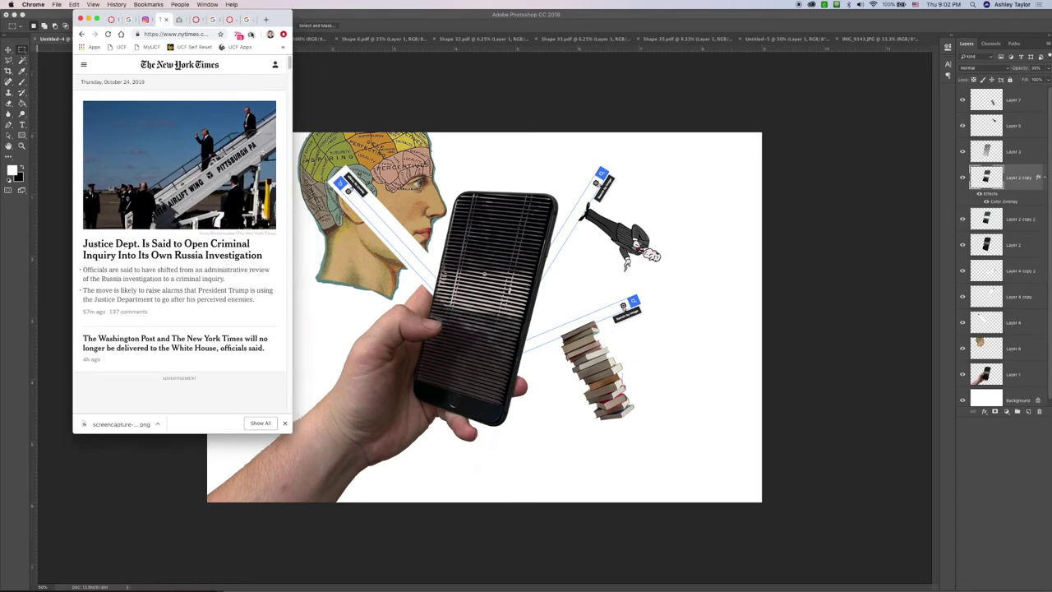
- Capture a full-page screenshot of The New York Times front page and download it as a PNG image
click(250, 35)
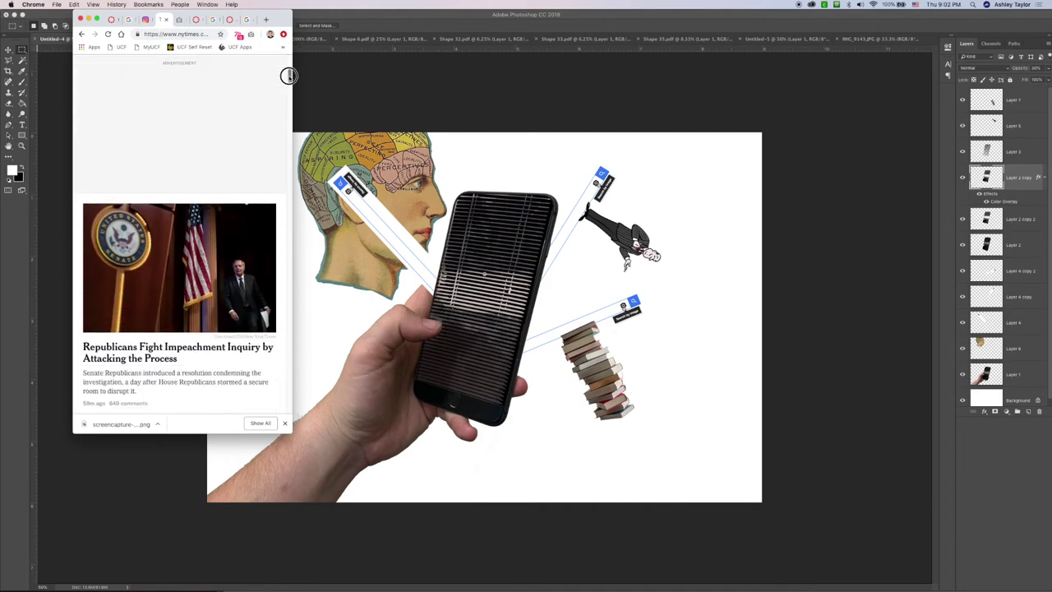
click(251, 35)
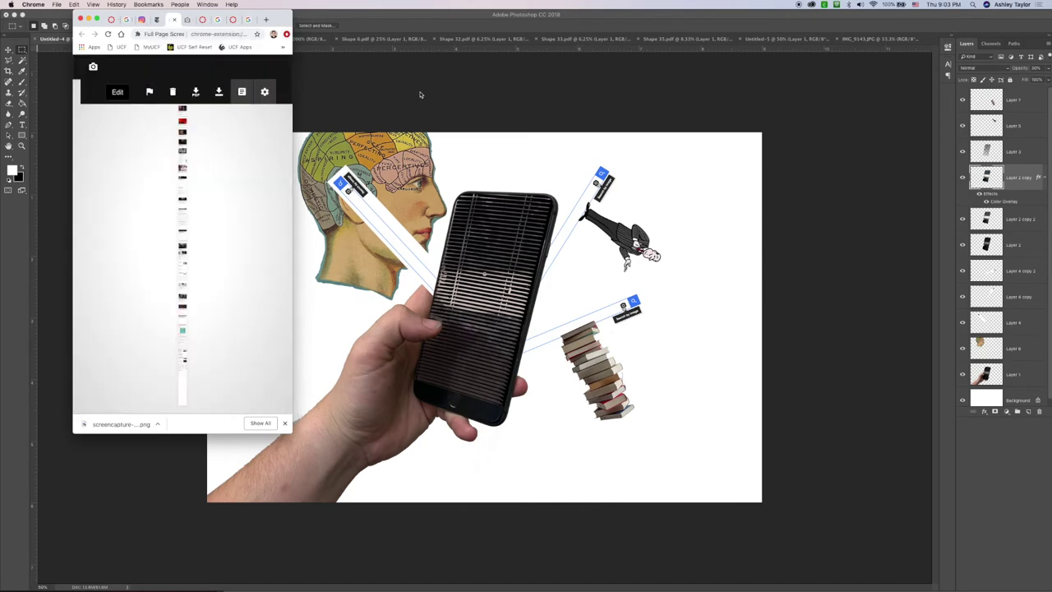
click(218, 91)
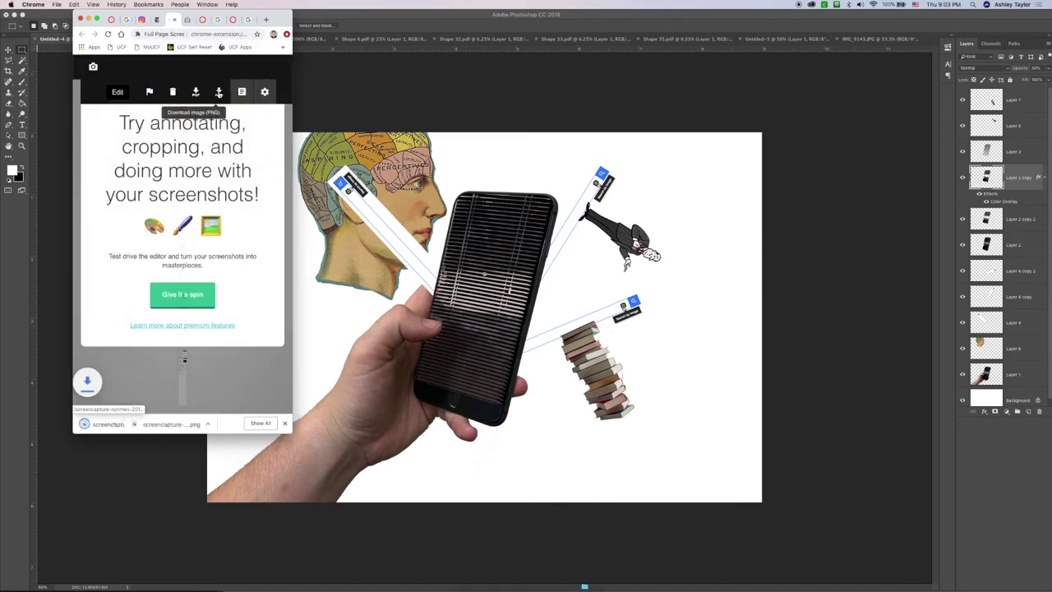
- Locate the downloaded New York Times screenshot in the Downloads folder and open it in Photoshop
click(119, 423)
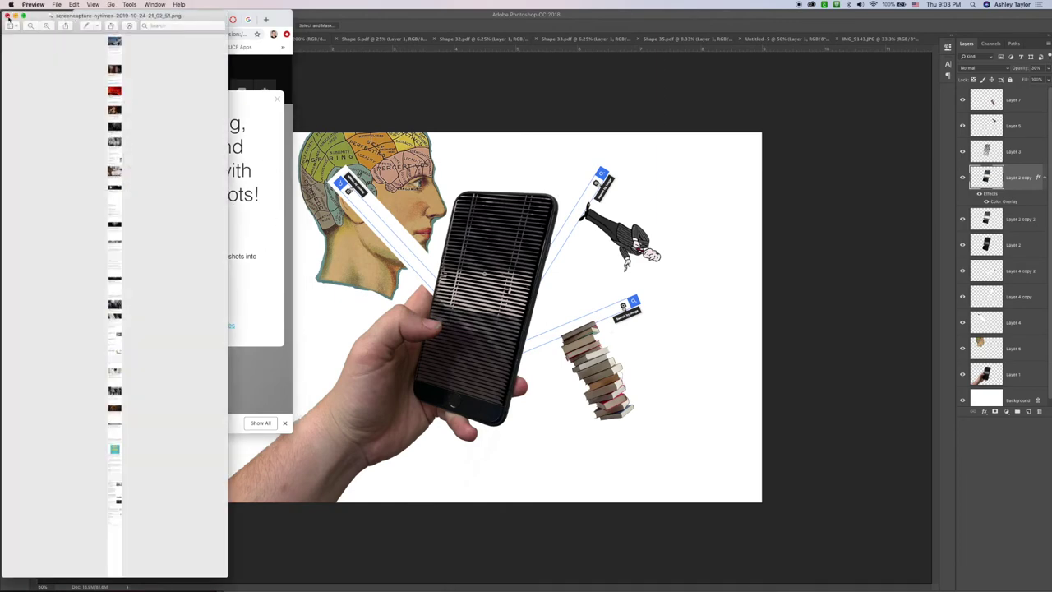
click(8, 16)
right_click(149, 424)
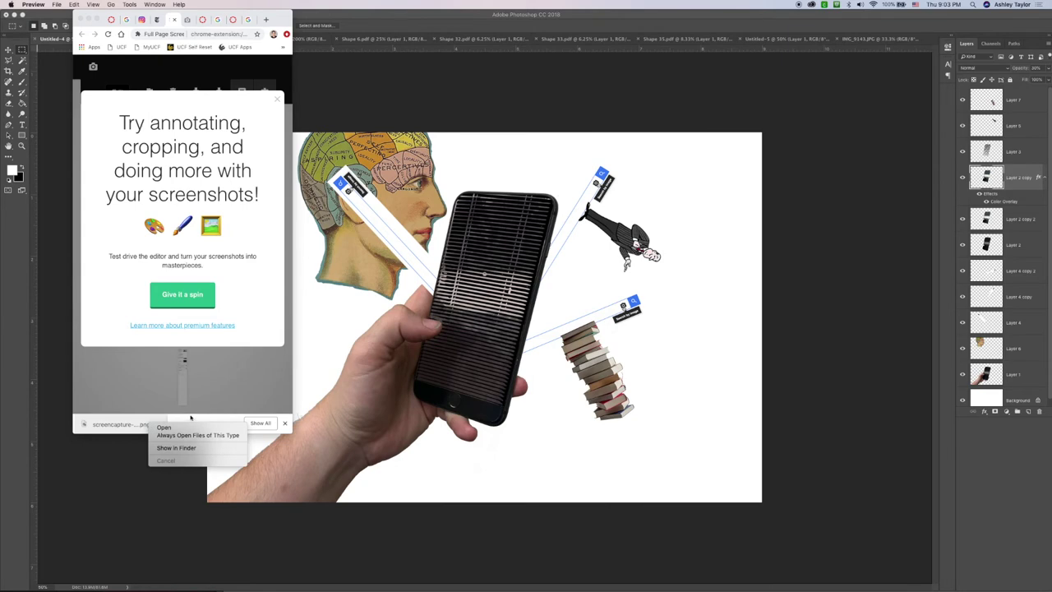
click(197, 446)
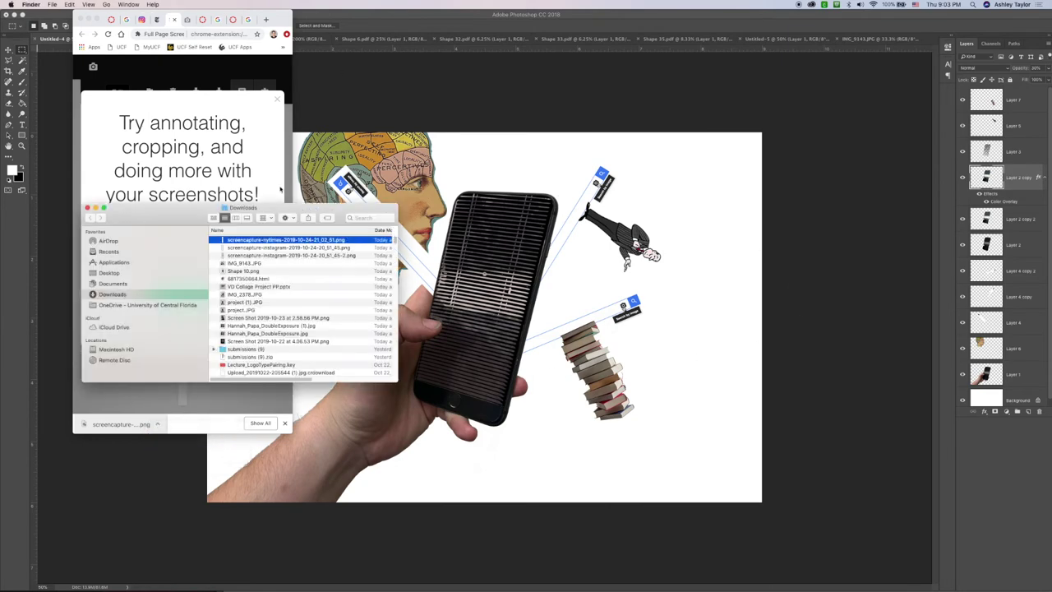
drag(279, 239, 520, 587)
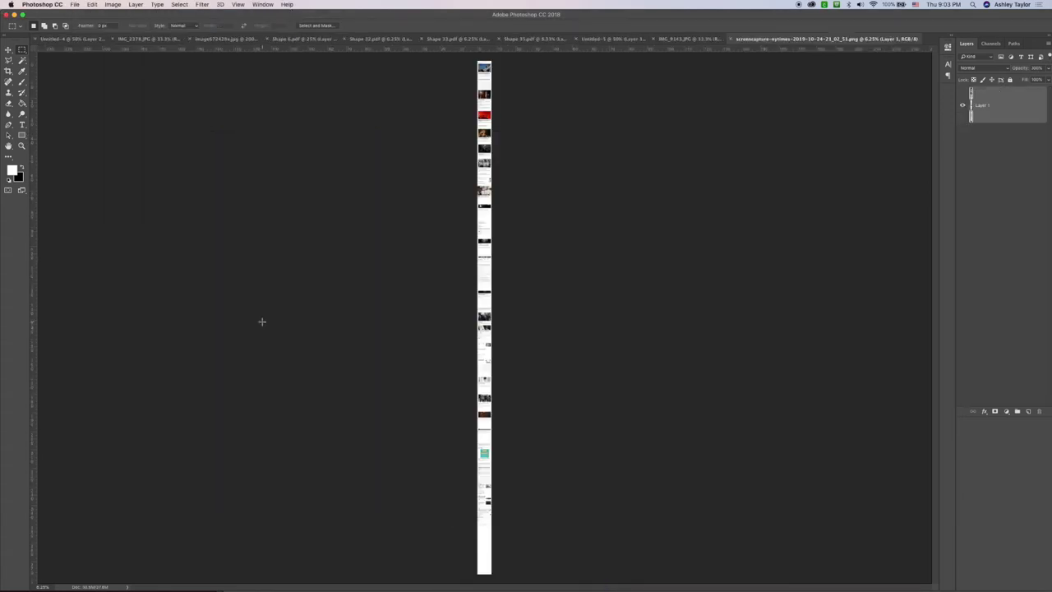
- Cut the section below the first advertisement block, spanning the Republicans impeachment story and the "A Forecast for a Warming World" story
key(super+equal)
key(super+equal)
key(super+equal)
key(super+equal)
key(super+equal)
key(super+equal)
key(super+equal)
key(super+minus)
key(super+minus)
scroll(438, 328, up, 10)
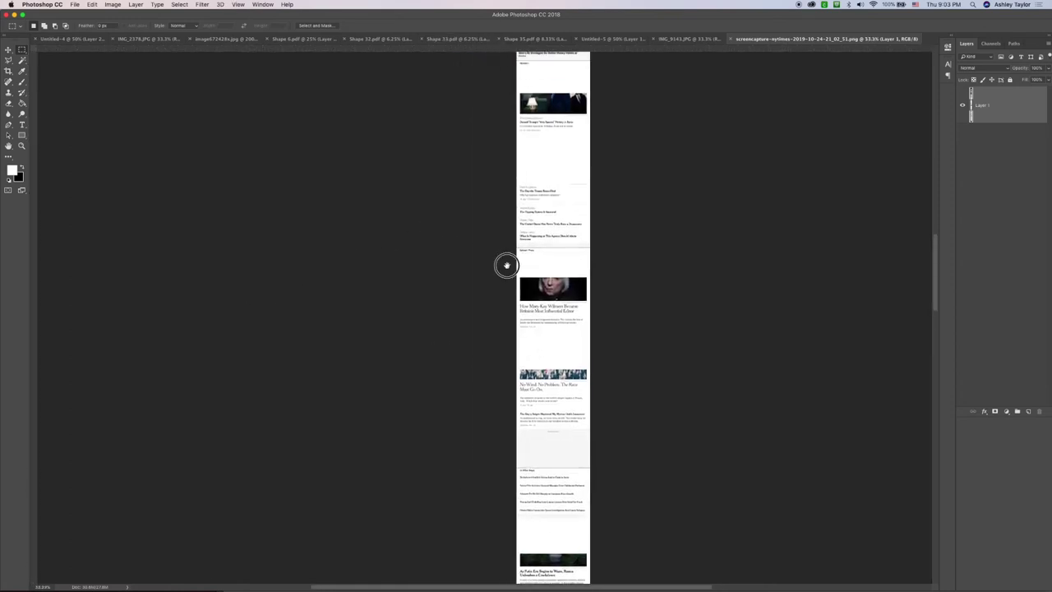
scroll(508, 264, up, 15)
scroll(447, 284, up, 5)
scroll(441, 270, down, 2)
key(super+r)
key(super+plus)
key(super+plus)
scroll(395, 246, down, 2)
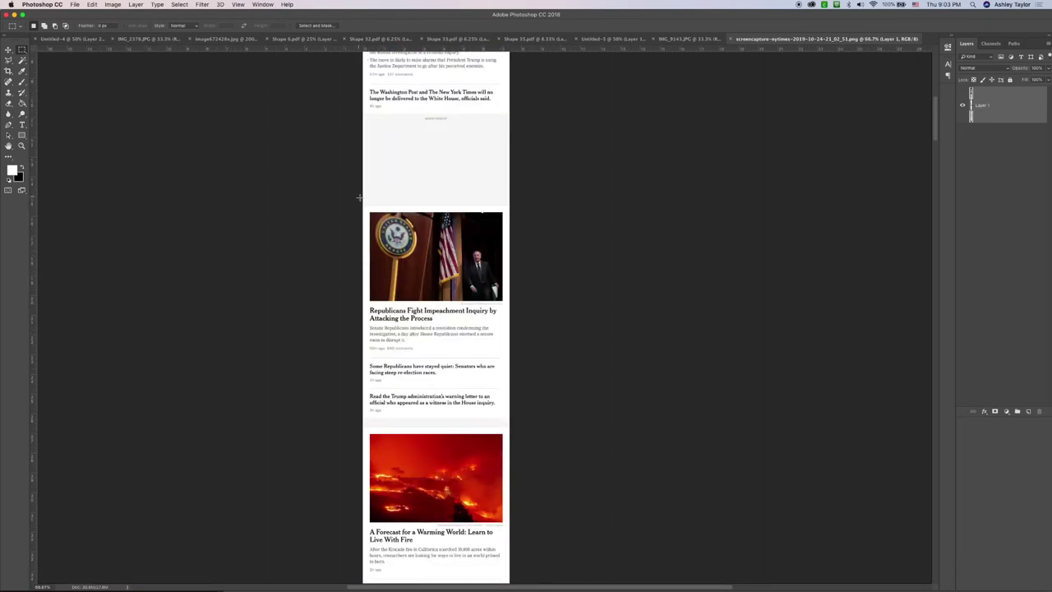
drag(363, 204, 537, 573)
key(Delete)
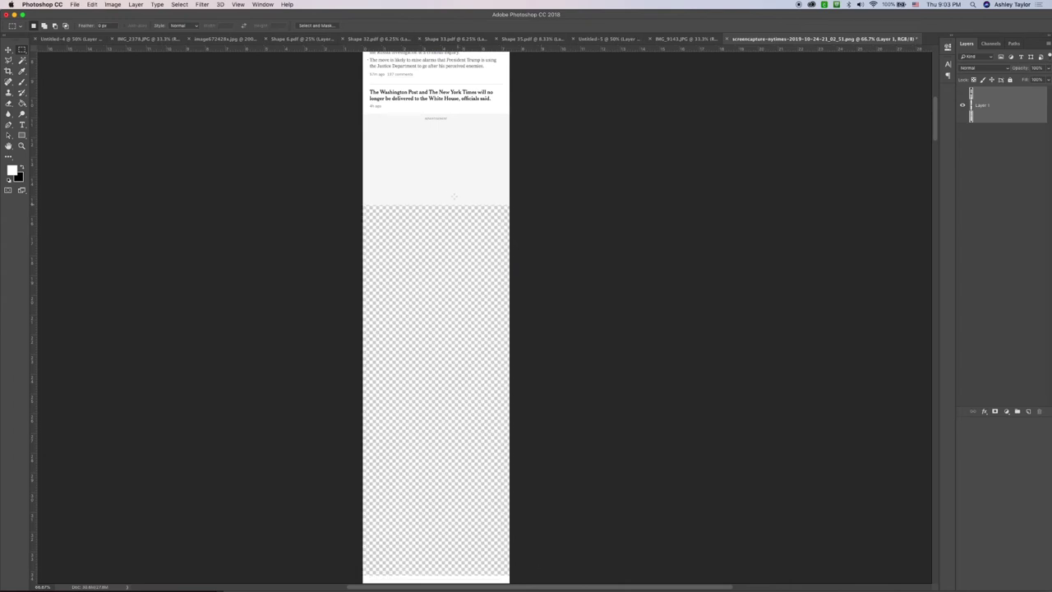
- Paste the cut news section as a new layer and move it up to cover the empty advertisement block
key(super+v)
key(v)
drag(460, 172, 458, 156)
- Cut the block of opinion headlines just above Editors' Picks from Layer 1
scroll(481, 261, down, 6)
scroll(482, 264, down, 10)
scroll(454, 185, down, 4)
scroll(447, 326, down, 7)
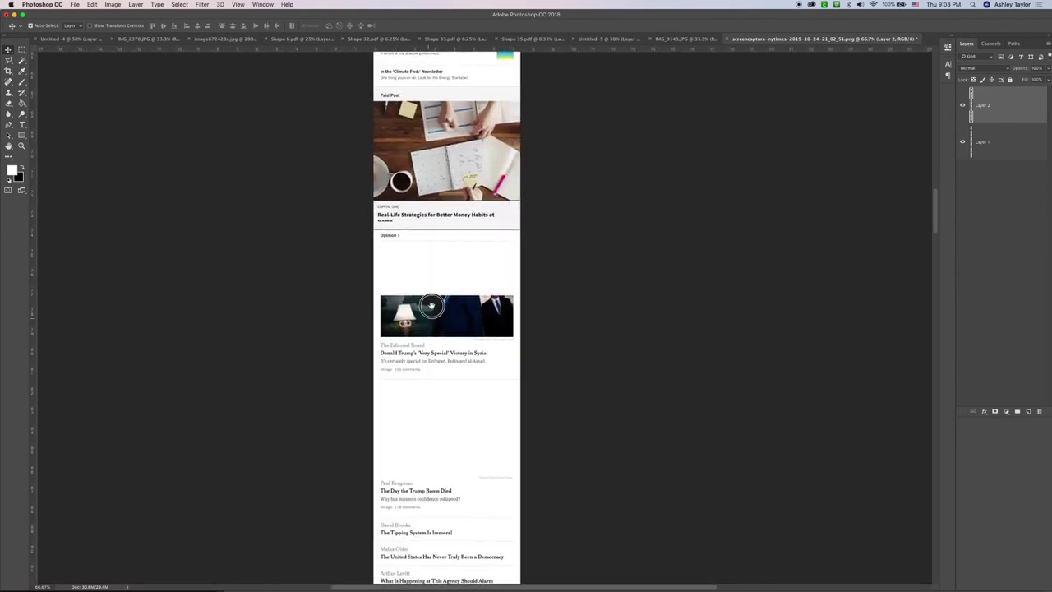
scroll(431, 305, down, 7)
click(22, 50)
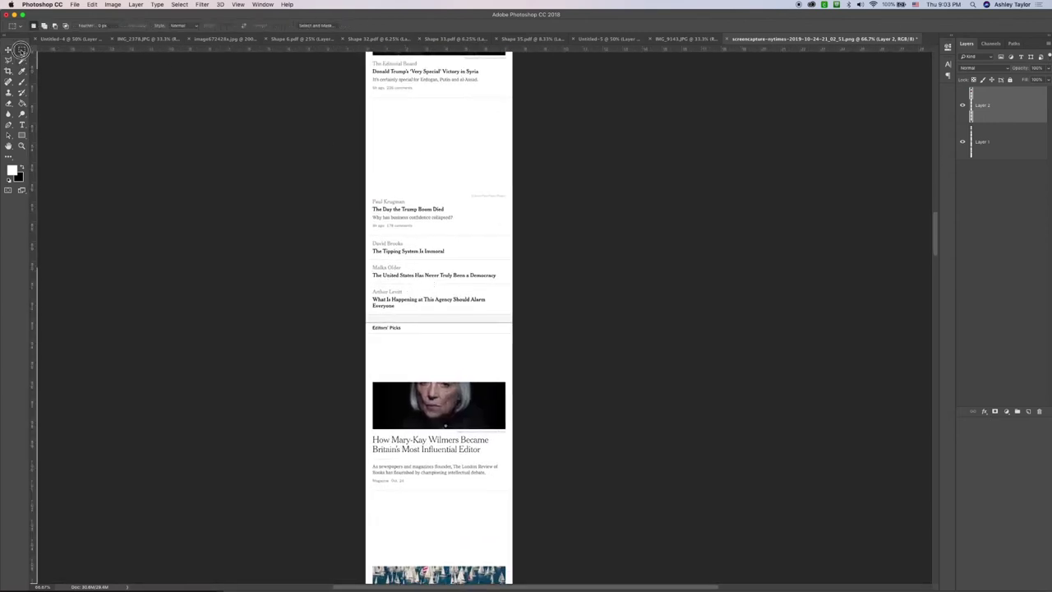
drag(363, 191, 526, 324)
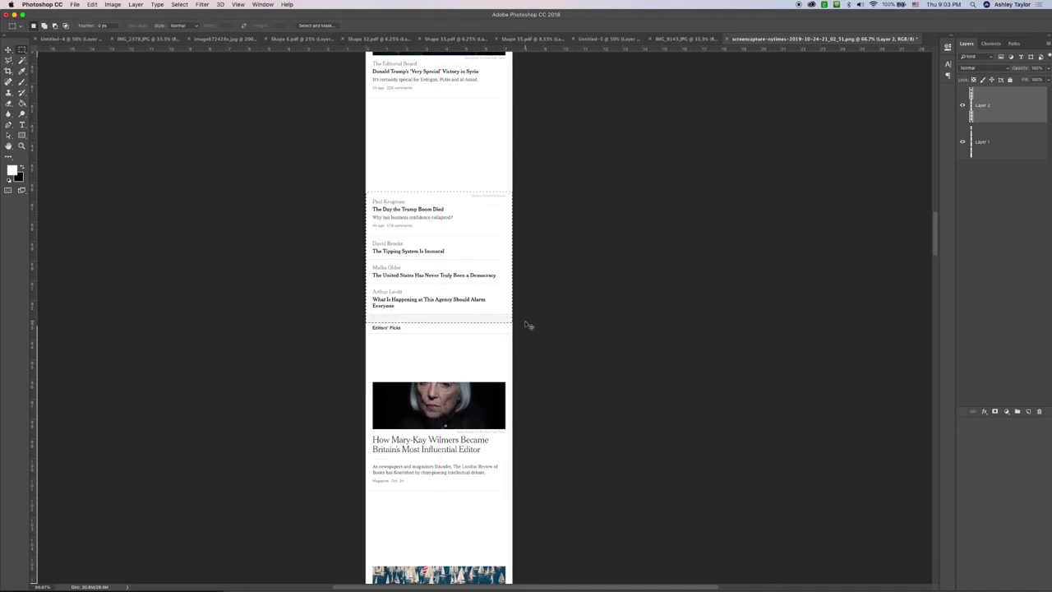
key(super+j)
click(589, 188)
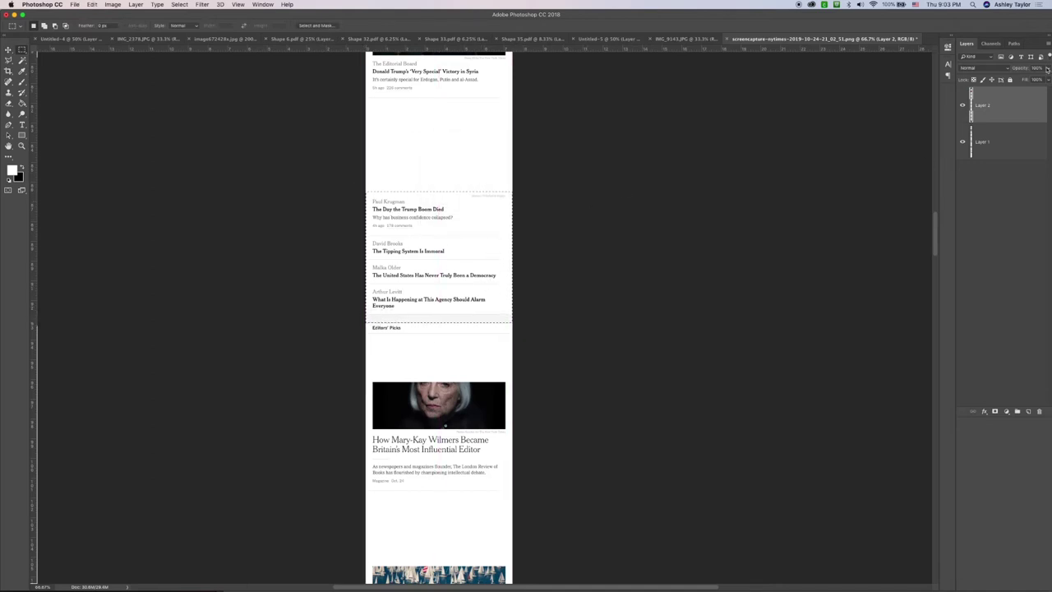
click(1026, 133)
key(Delete)
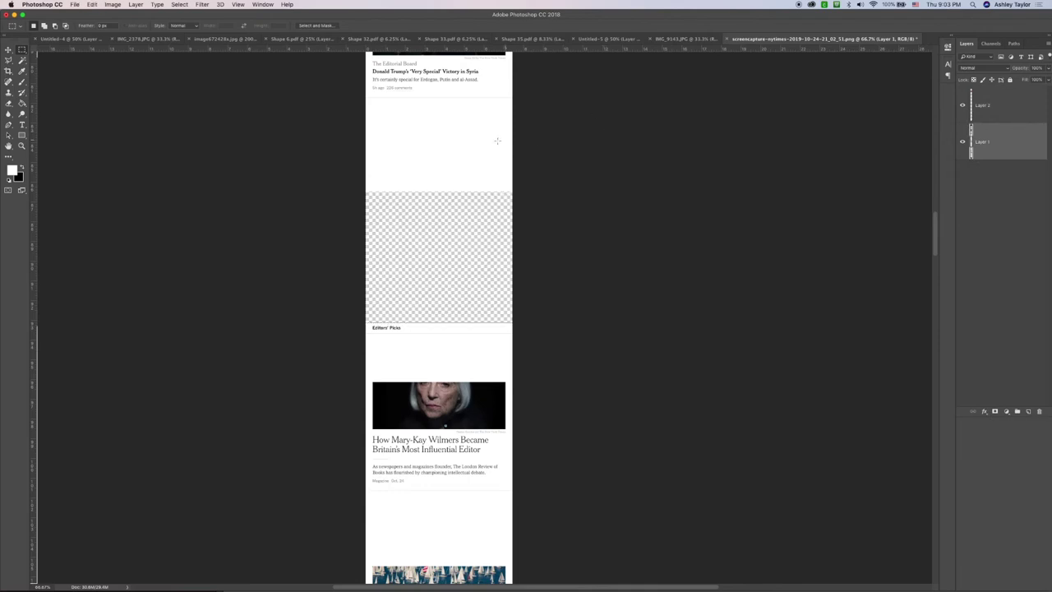
- Paste the opinion headlines into the gap directly beneath the "A Forecast for a Warming World" story
scroll(455, 432, down, 15)
scroll(452, 562, up, 15)
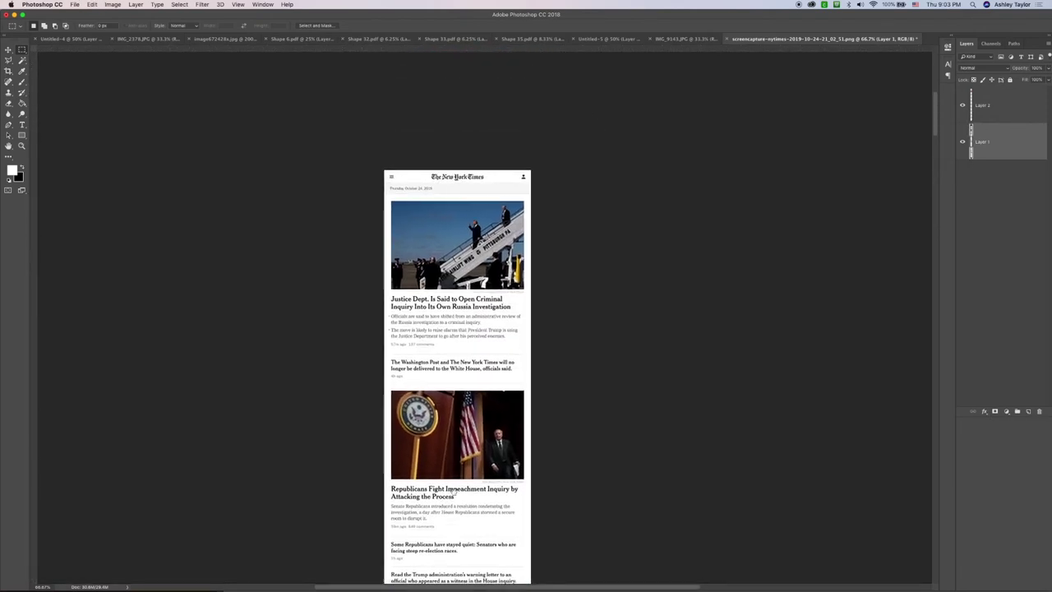
scroll(487, 523, down, 10)
scroll(487, 523, down, 4)
key(super+v)
key(v)
drag(514, 351, 501, 422)
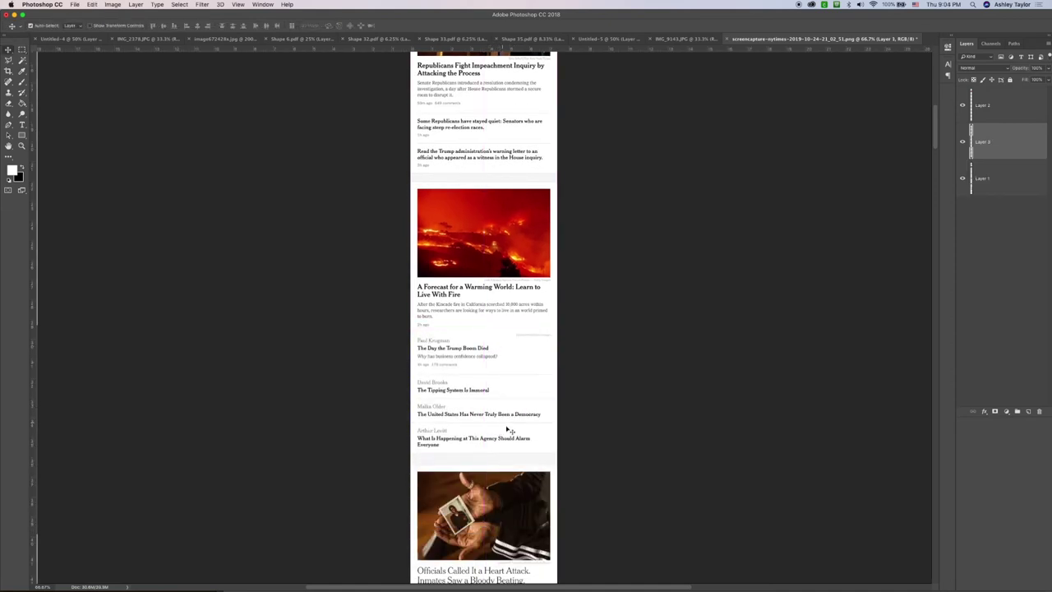
- Merge Layer 1, Layer 2 and Layer 3 of the news page into a single layer
super+click(493, 505)
key(super+minus)
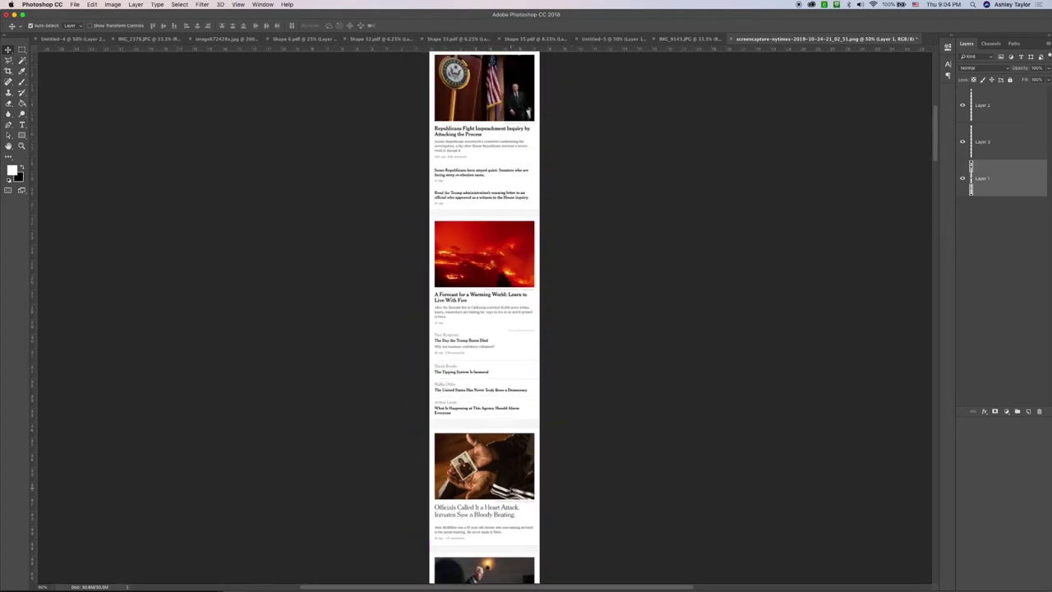
key(super+minus)
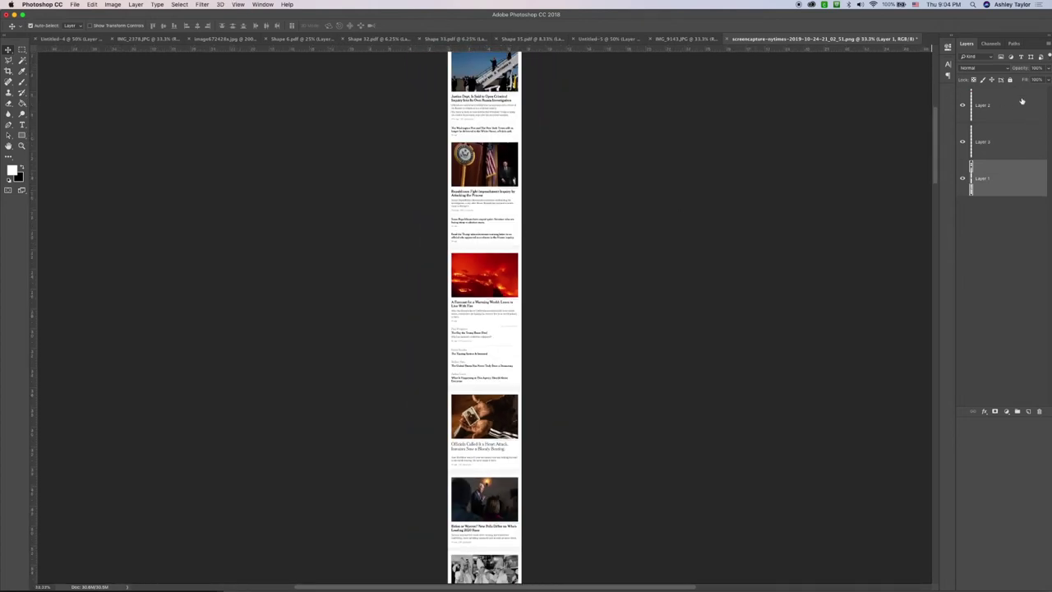
shift+click(1016, 109)
right_click(1015, 108)
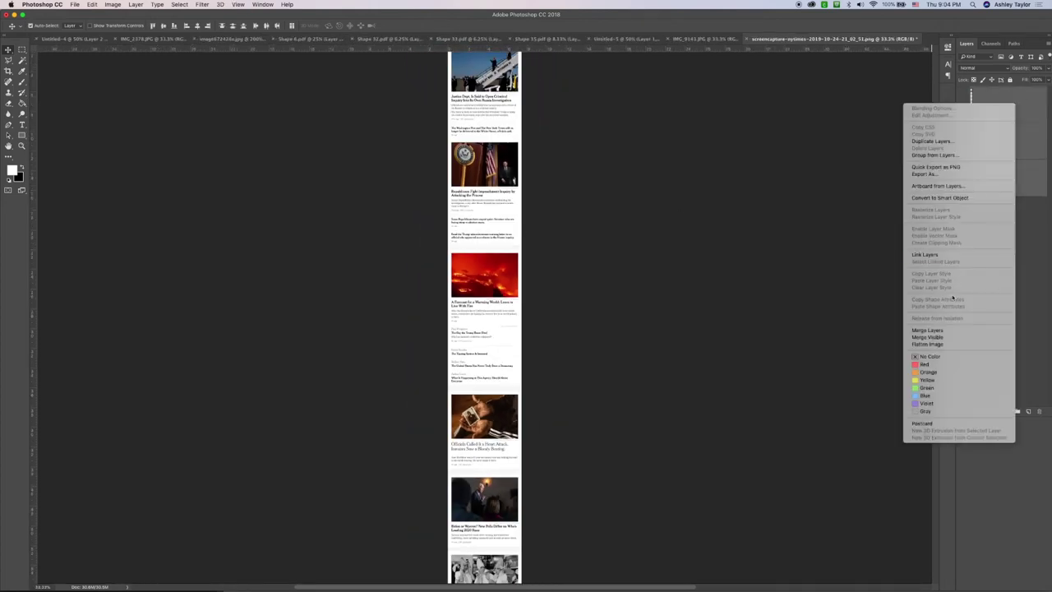
click(927, 330)
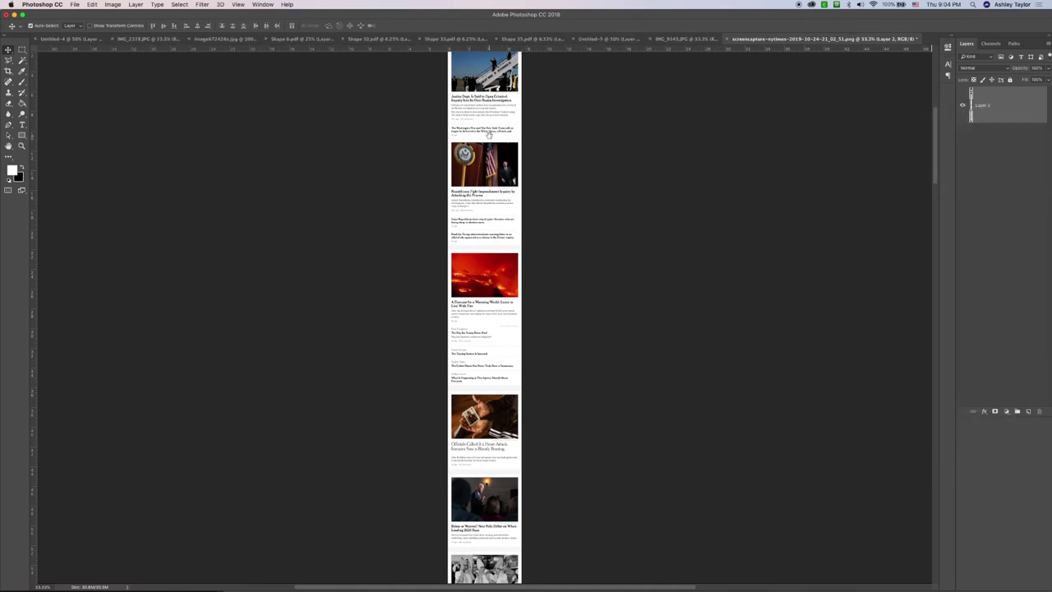
- Convert the news page screenshot to Grayscale mode, discarding its color information
scroll(489, 135, up, 5)
click(113, 4)
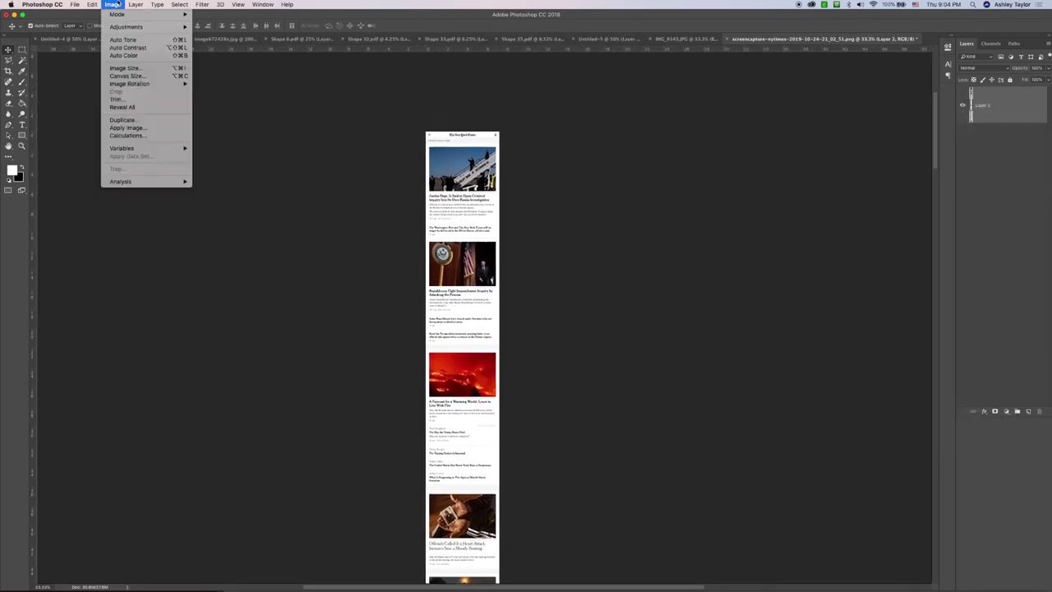
mouse_move(120, 14)
click(217, 25)
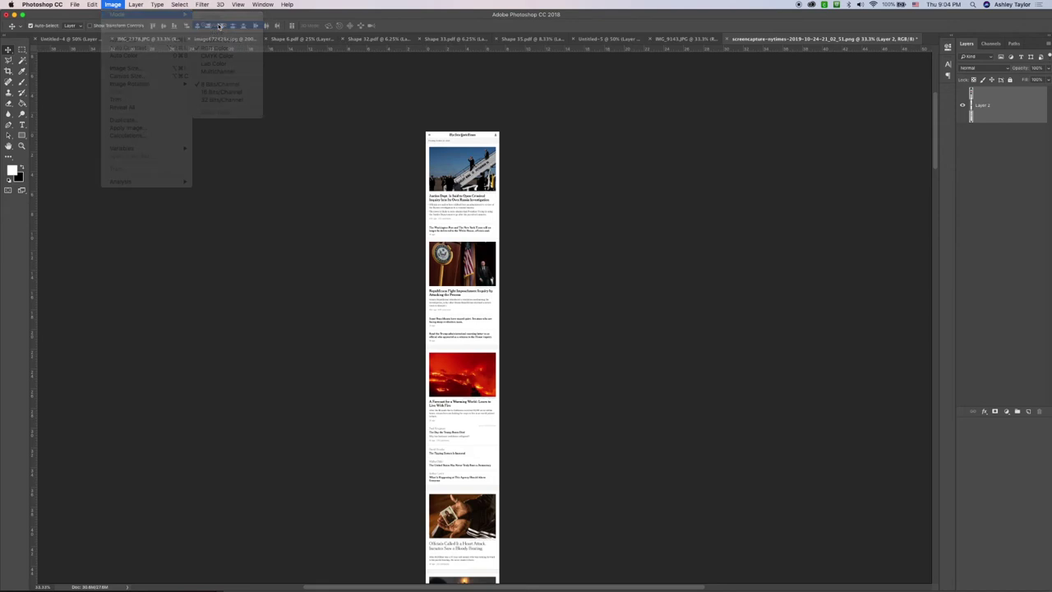
click(585, 203)
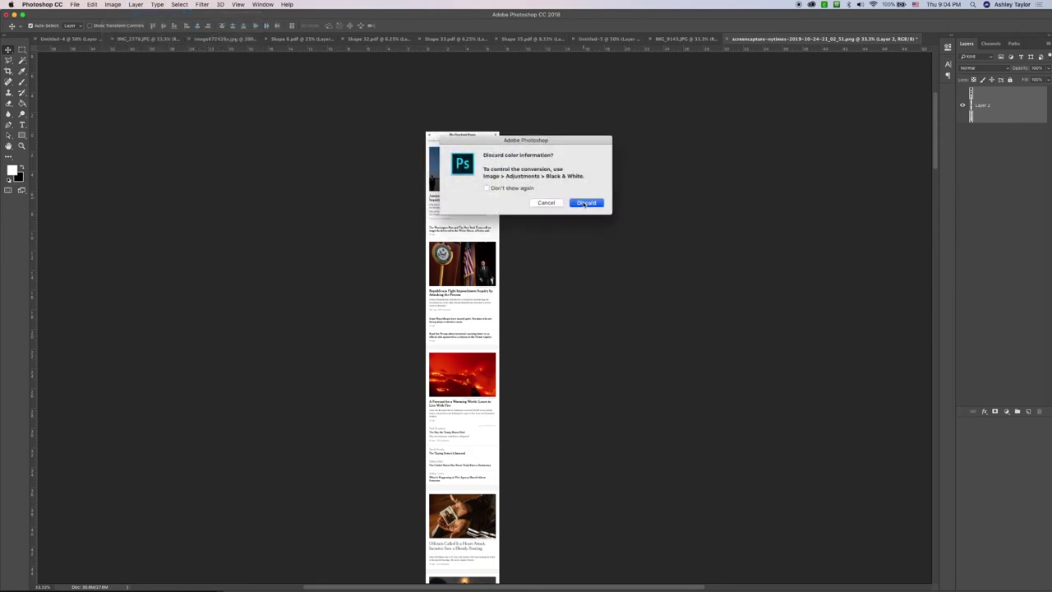
- Set the news page image's resolution to 300 pixels/inch with automatic resampling
key(super+plus)
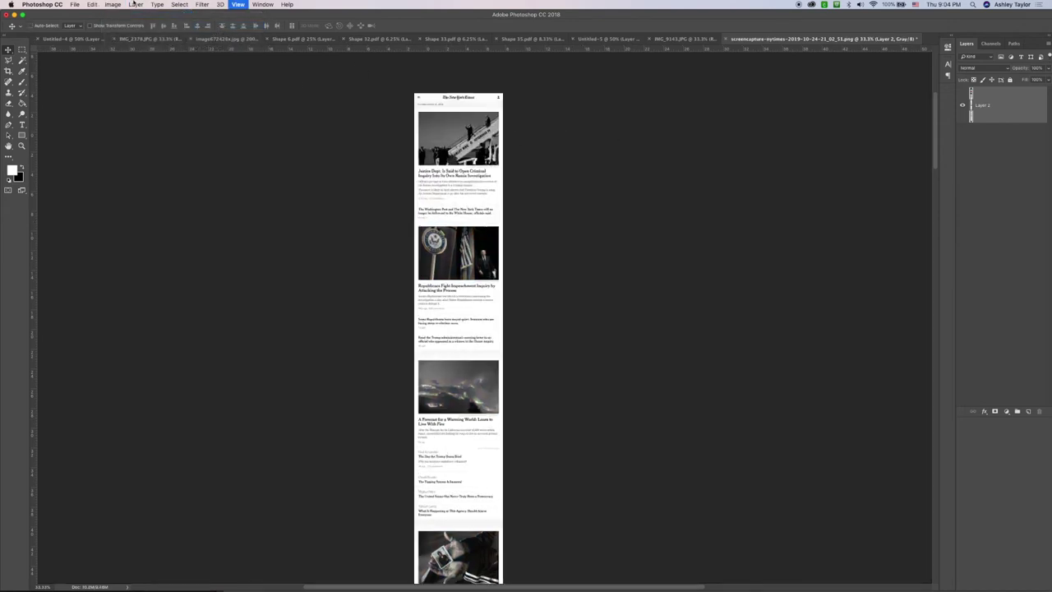
click(108, 4)
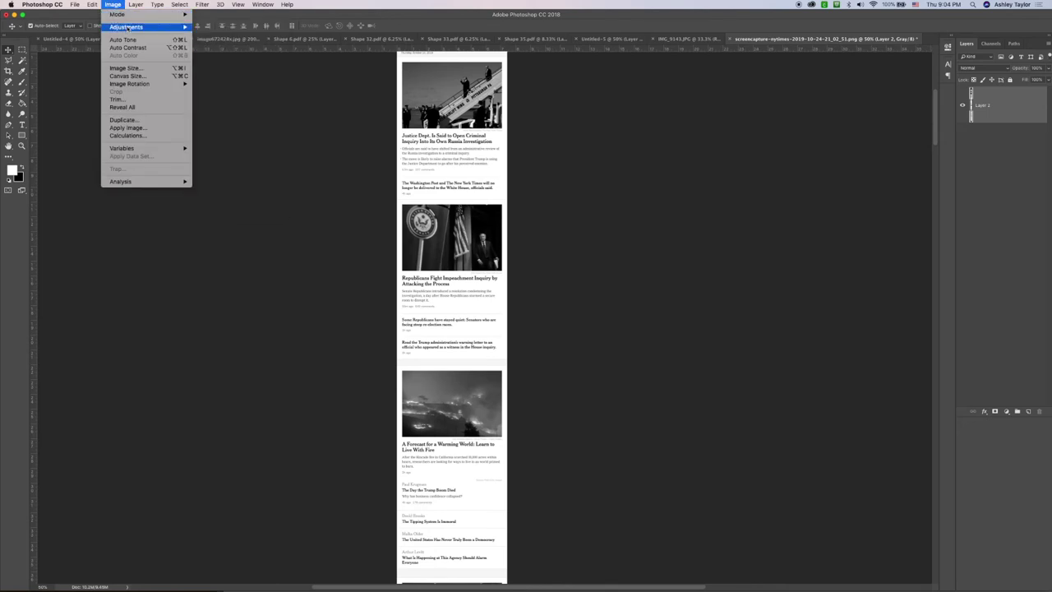
click(131, 68)
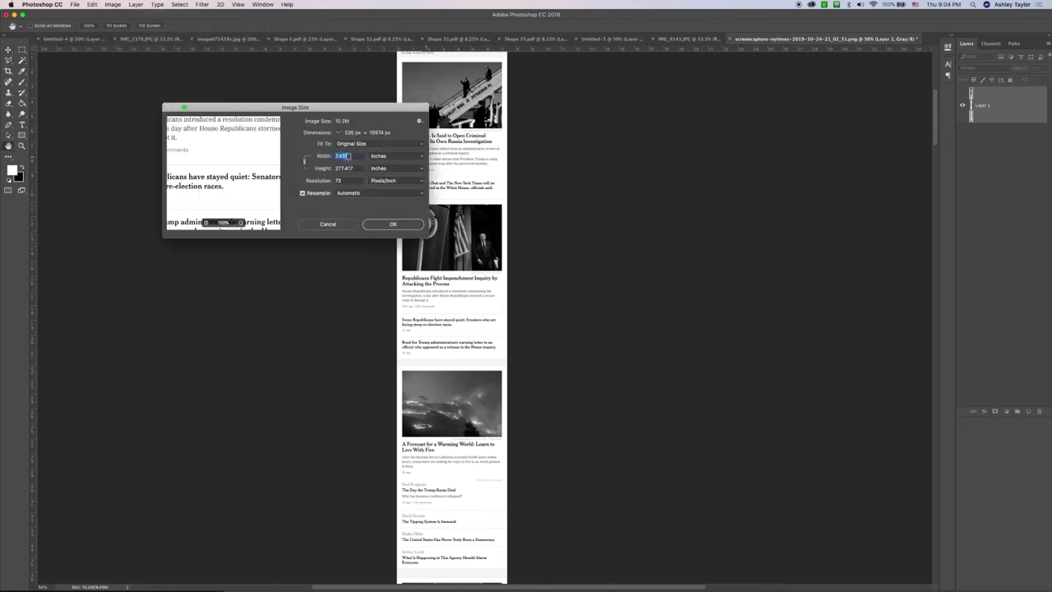
double_click(339, 179)
text(300)
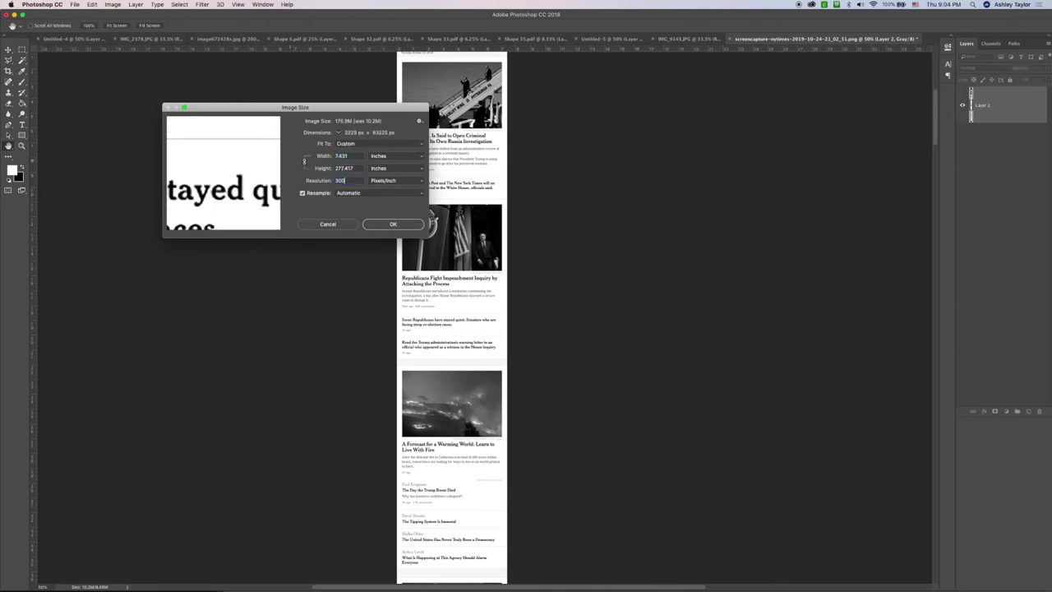
key(Return)
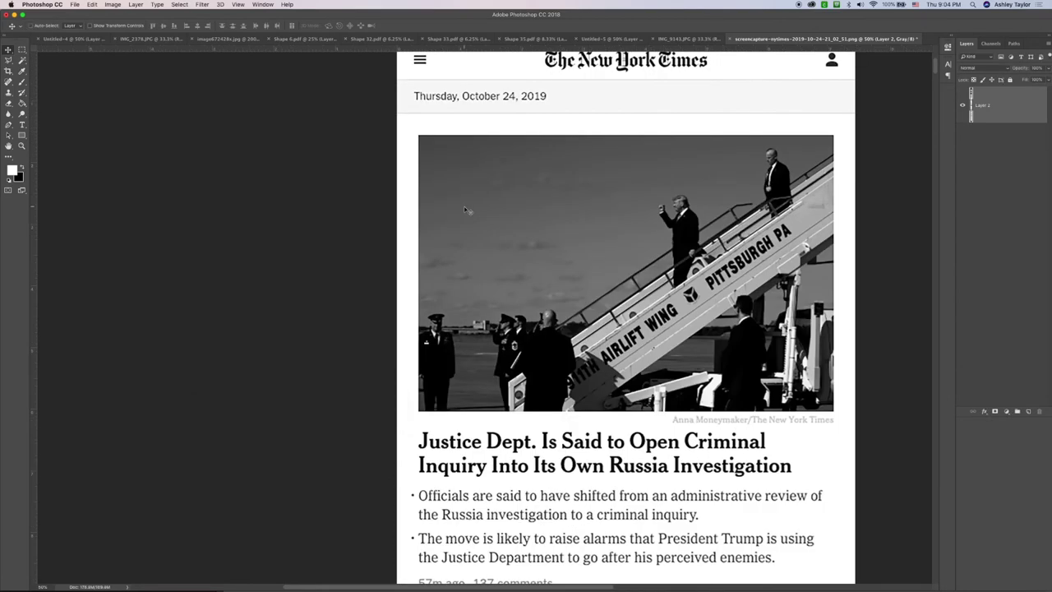
- Convert the news page to Bitmap mode at 300 pixels/inch output, using the Halftone Screen method
key(super+minus)
scroll(465, 211, down, 5)
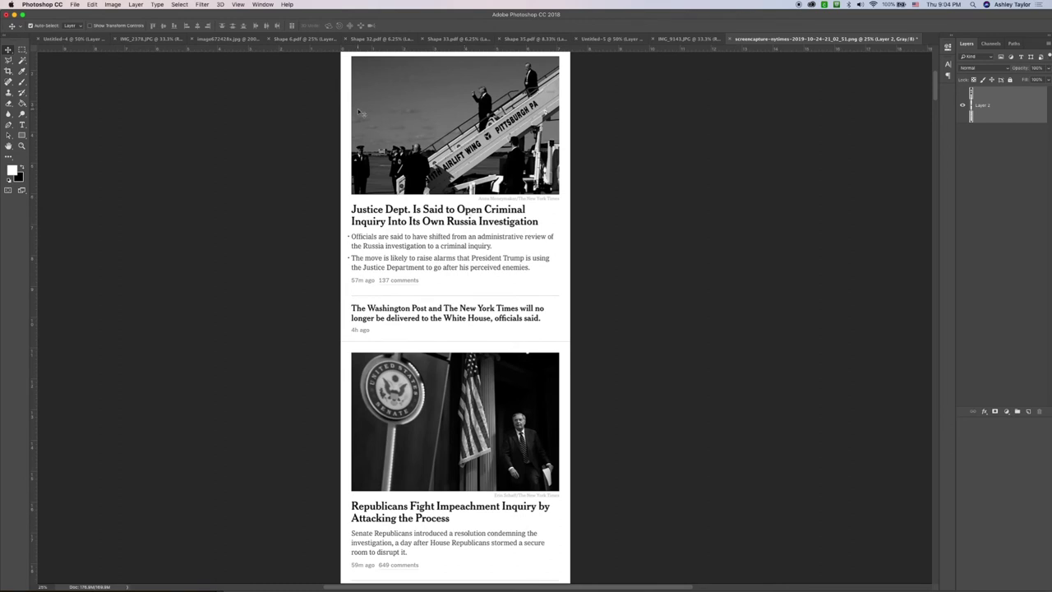
click(113, 4)
mouse_move(132, 14)
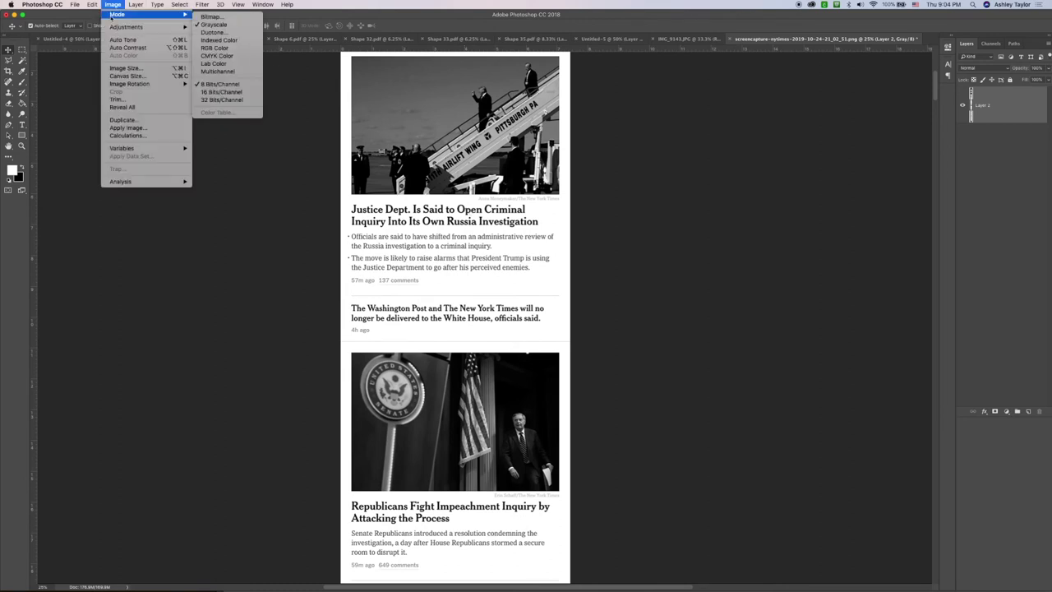
click(210, 18)
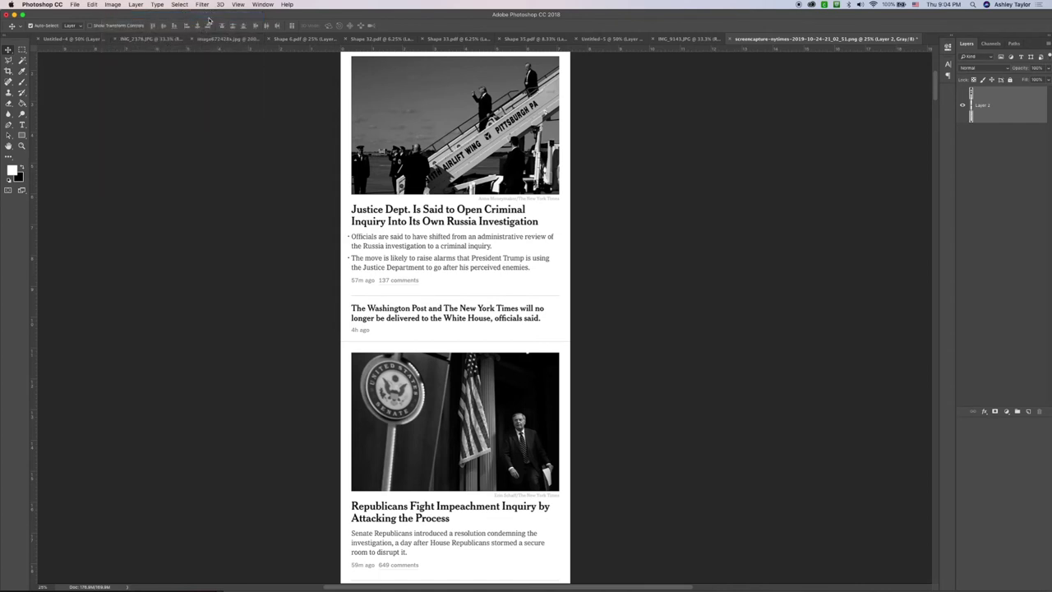
click(586, 189)
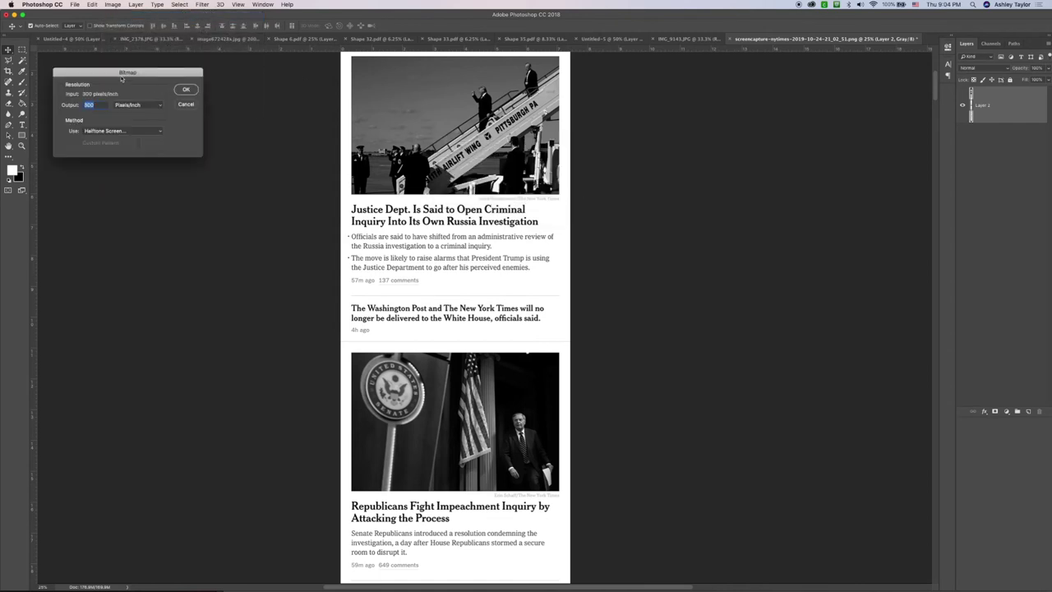
click(124, 130)
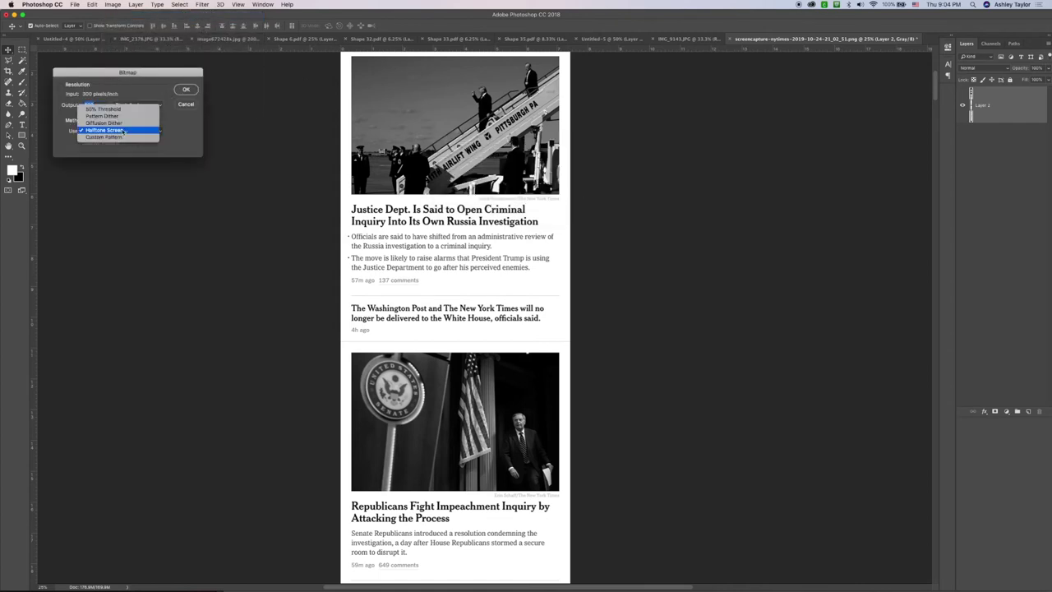
click(99, 130)
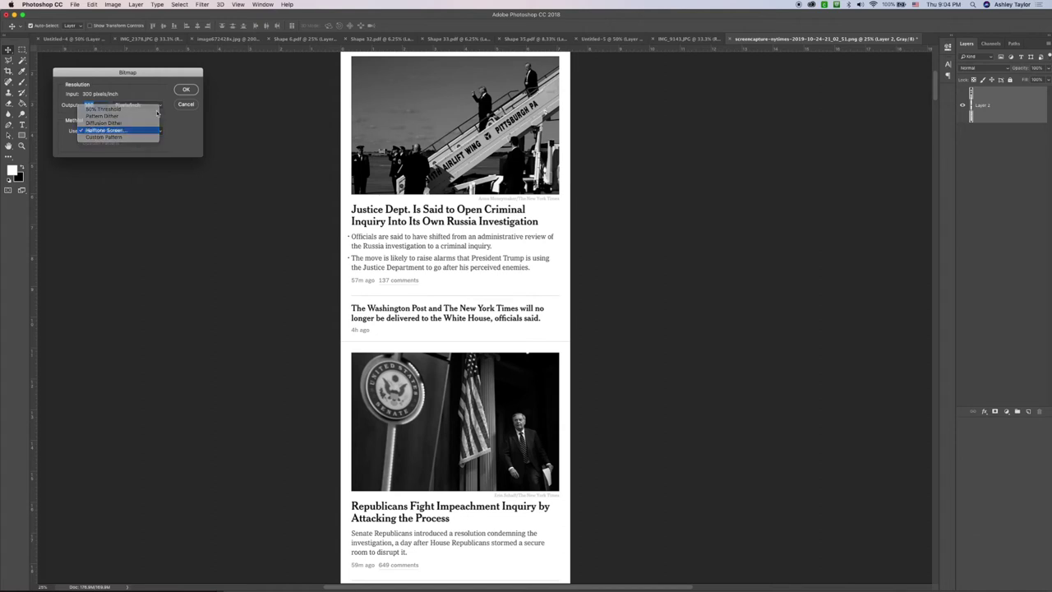
click(186, 88)
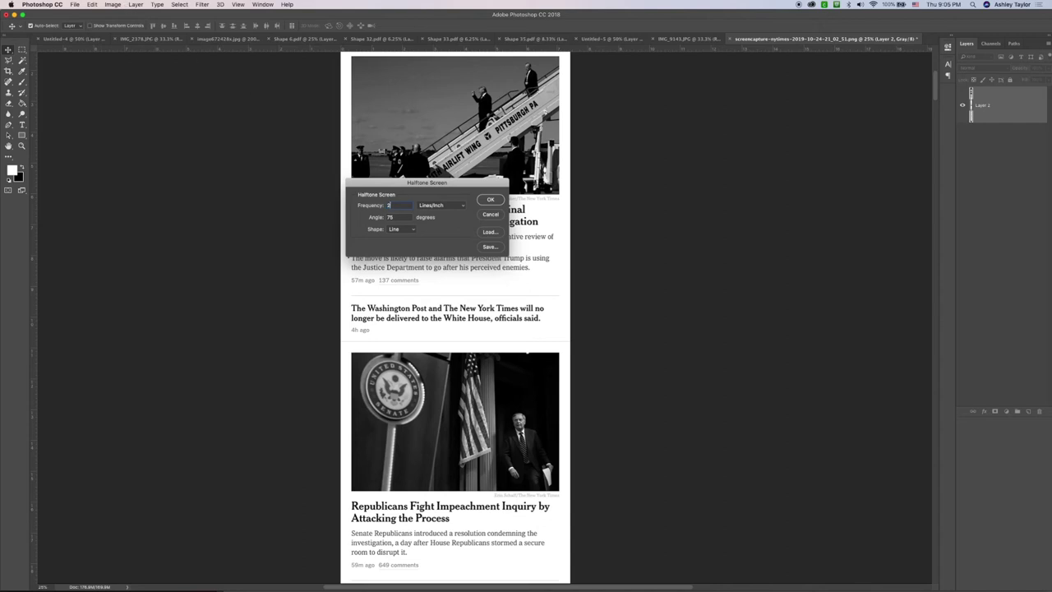
- Set the halftone screen's frequency and a dot-type shape, and apply the bitmap conversion
key(Tab)
click(414, 231)
click(408, 207)
click(489, 200)
- Examine the halftone pattern in the photos, headlines and small text down the length of the news page
key(super+plus)
key(super+plus)
key(super+plus)
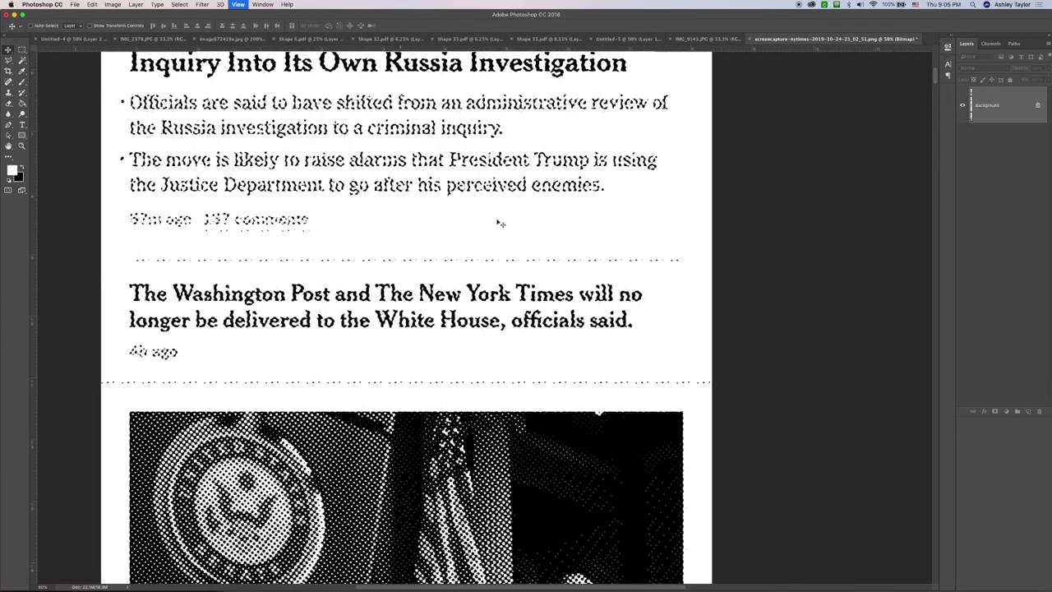
scroll(461, 320, up, 5)
scroll(460, 321, down, 3)
scroll(461, 321, right, 4)
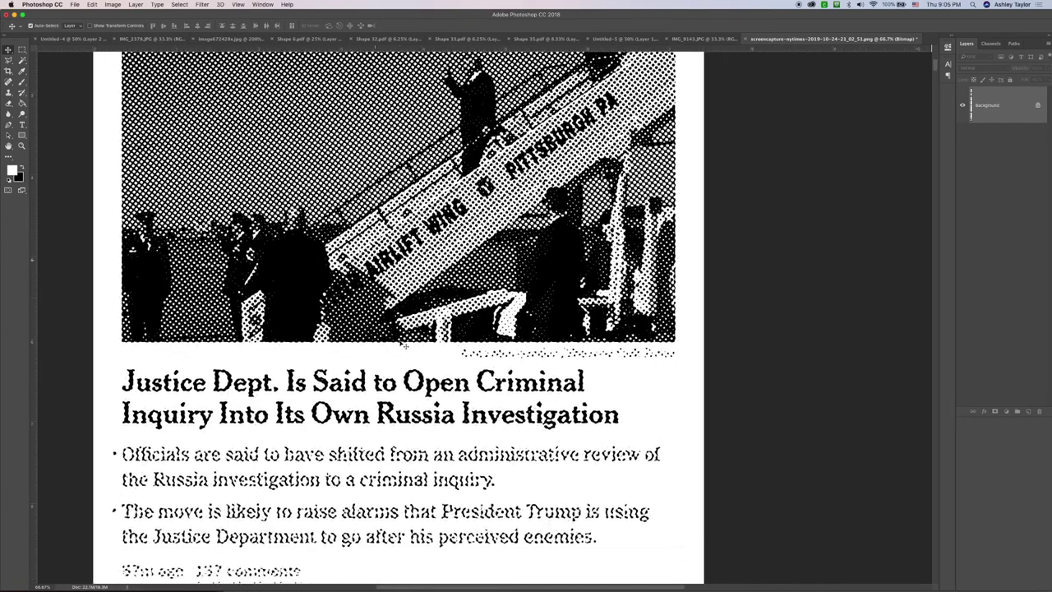
scroll(390, 316, up, 2)
scroll(390, 316, down, 10)
scroll(403, 343, down, 15)
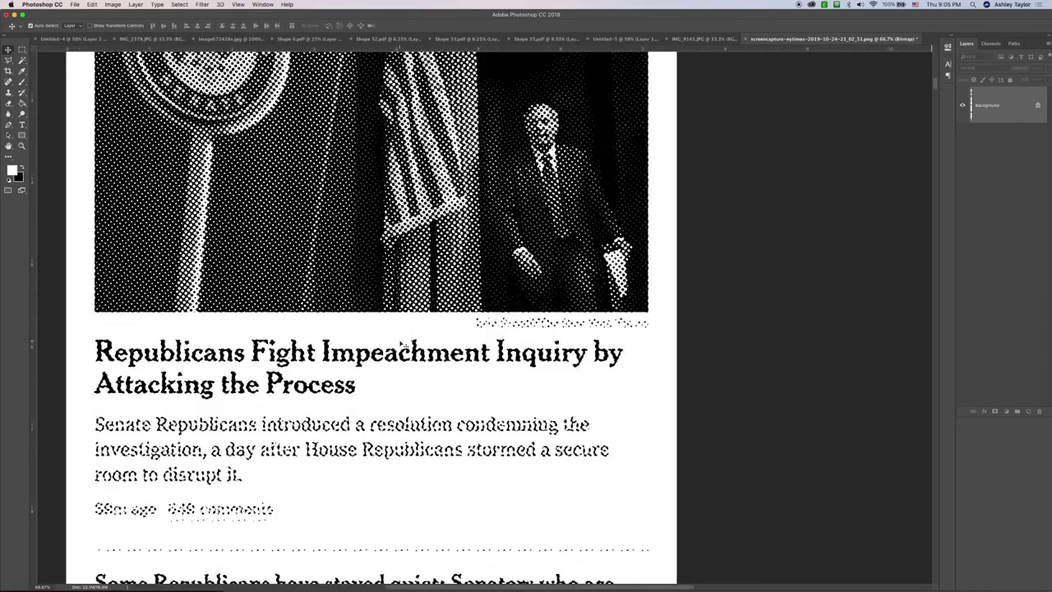
scroll(403, 344, down, 15)
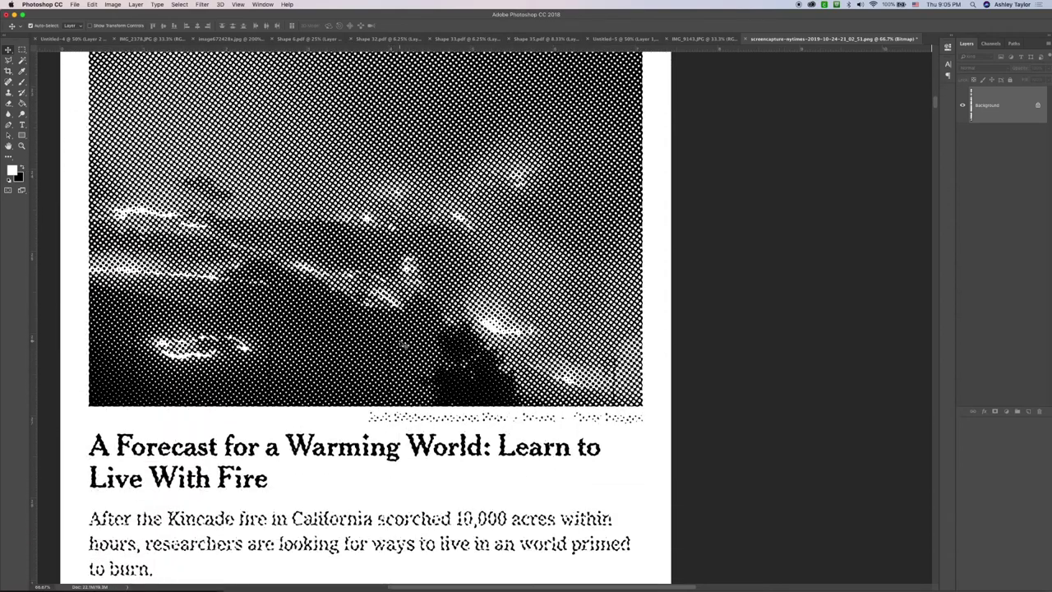
scroll(404, 345, down, 5)
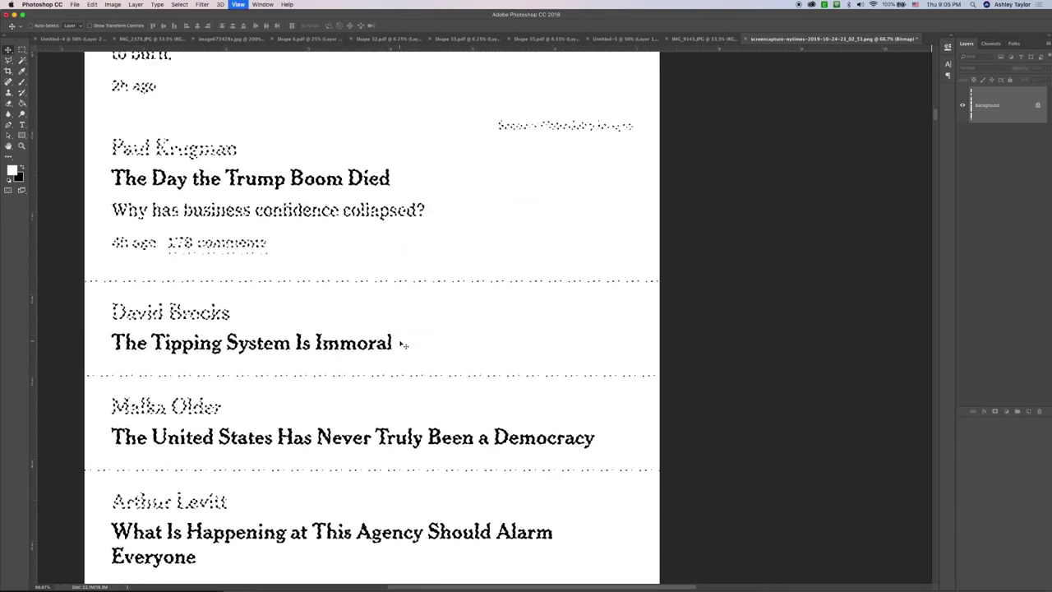
scroll(403, 345, down, 5)
- Cut the upper part of the news page, from the New York Times masthead down through the opinion headlines
scroll(404, 345, up, 20)
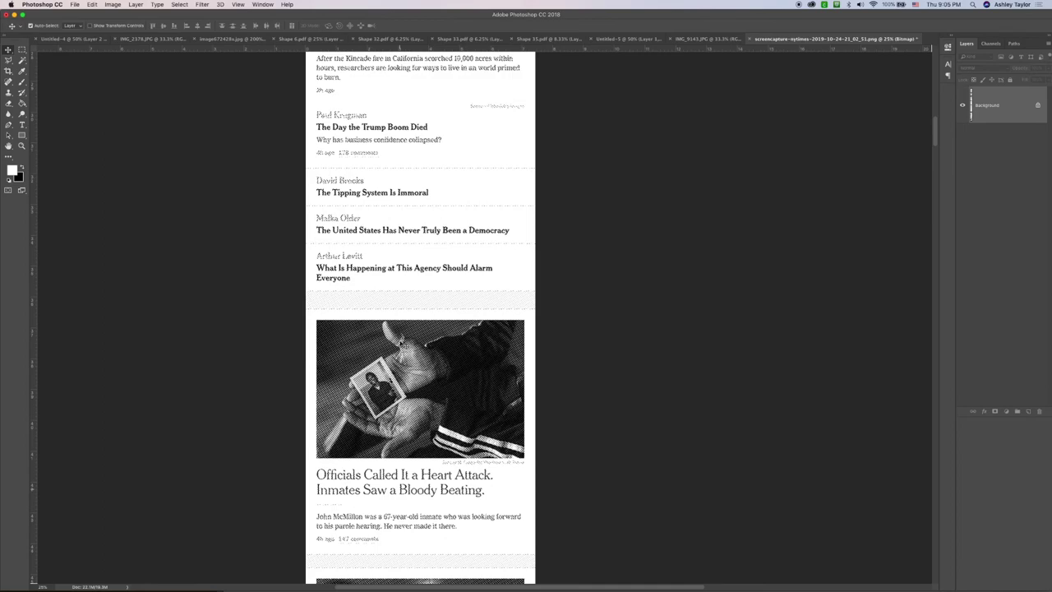
scroll(404, 344, down, 5)
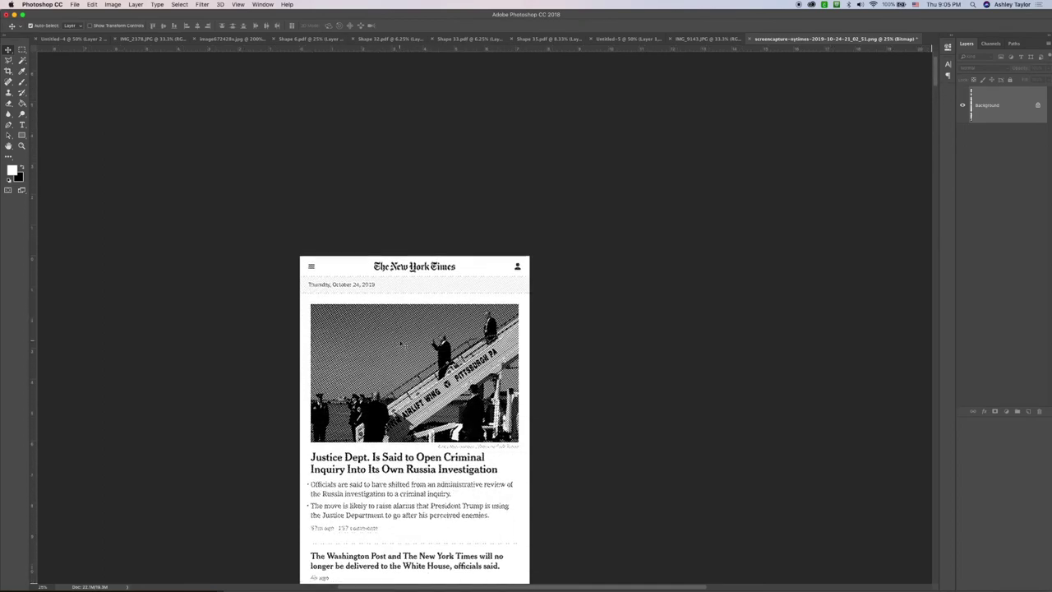
key(super+minus)
scroll(398, 341, down, 3)
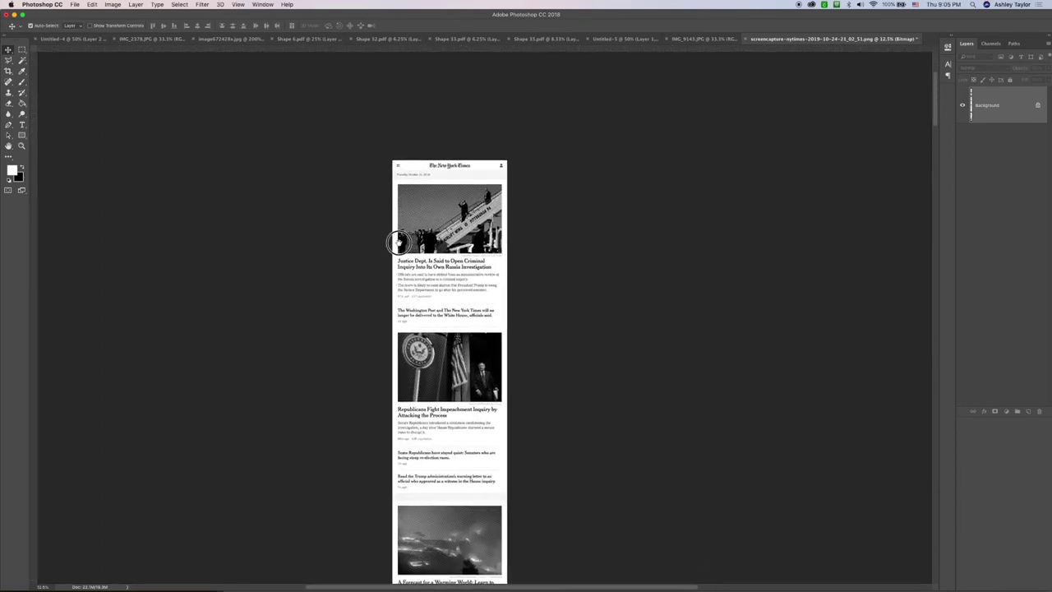
key(m)
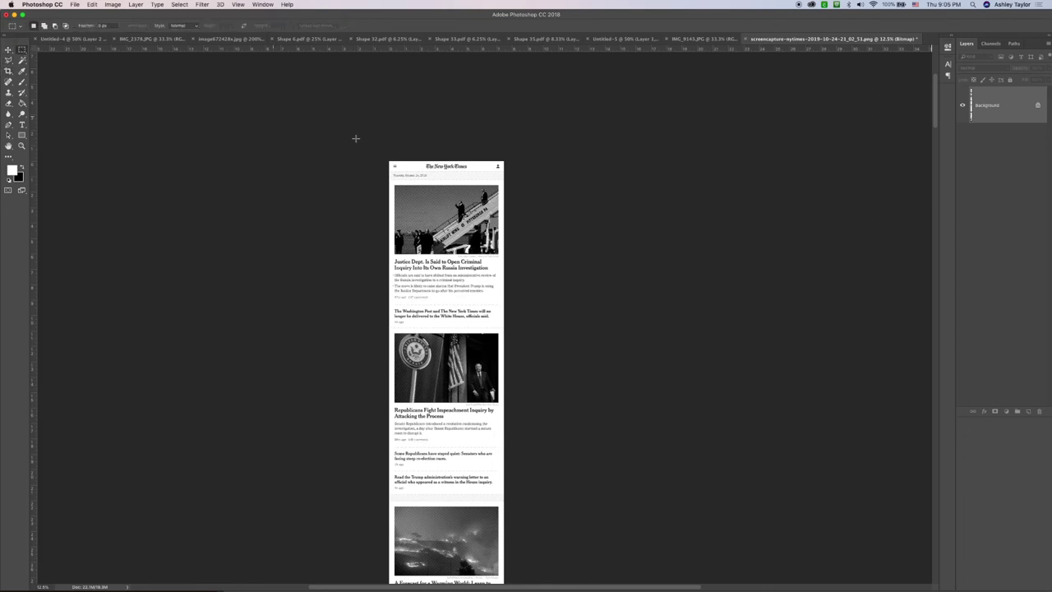
drag(392, 167, 559, 457)
key(super+BackSpace)
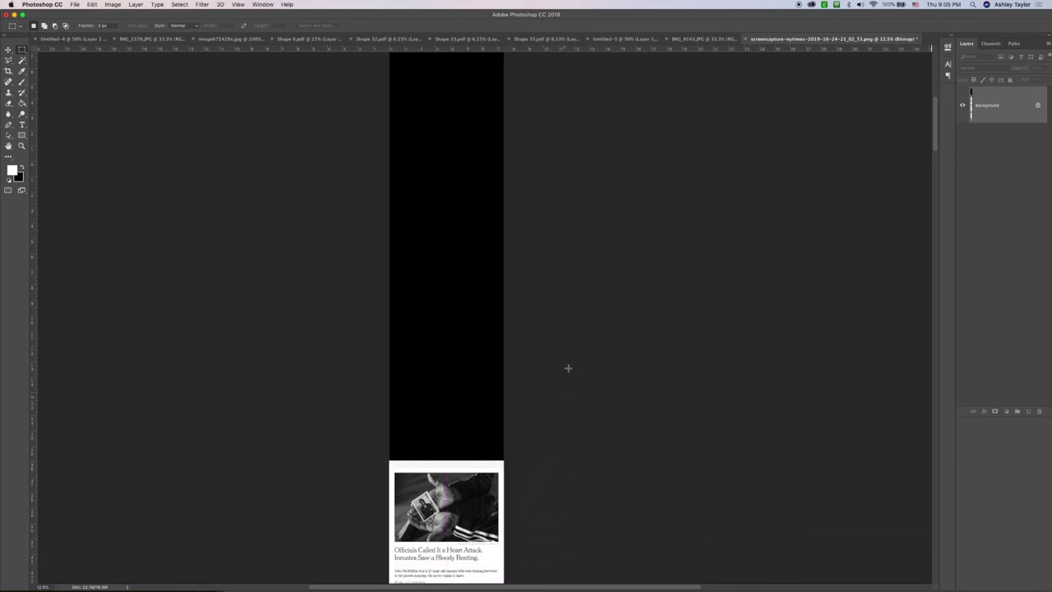
- Paste the halftone news page into the Untitled-4 collage, scaled to about 20% and rotated about 13° to match the phone's tilt
click(74, 39)
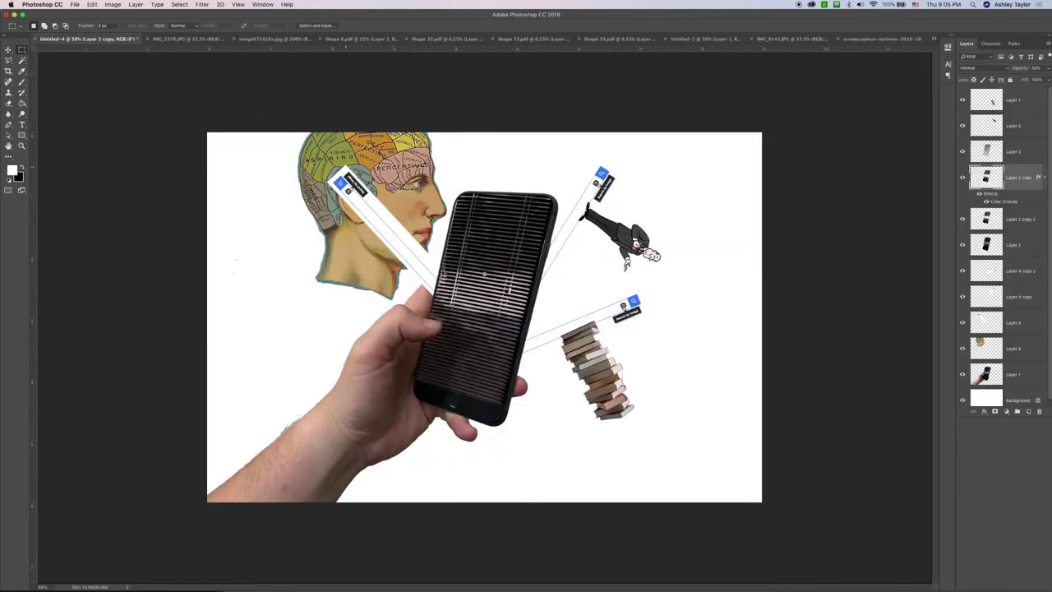
key(super+v)
key(super+t)
drag(712, 132, 590, 130)
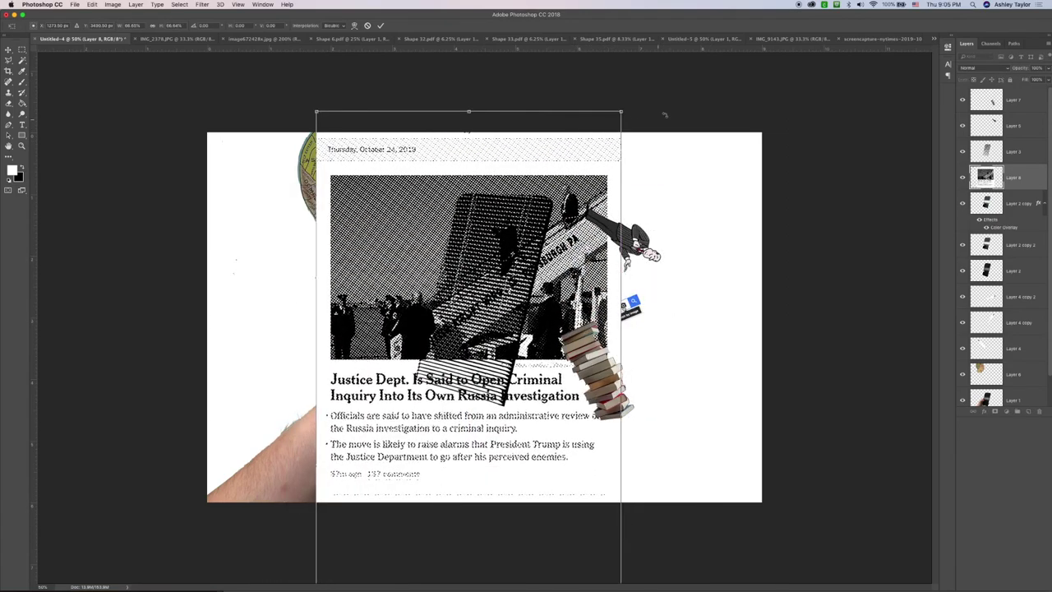
drag(468, 115, 462, 510)
drag(493, 568, 526, 144)
drag(594, 101, 629, 108)
drag(554, 266, 521, 251)
drag(606, 110, 596, 103)
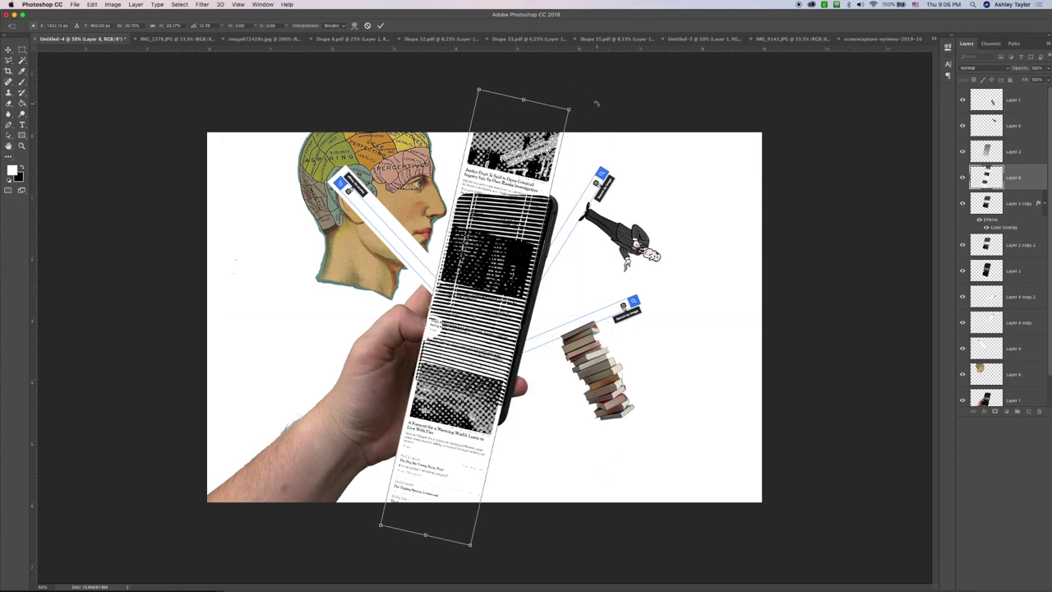
key(Return)
key(v)
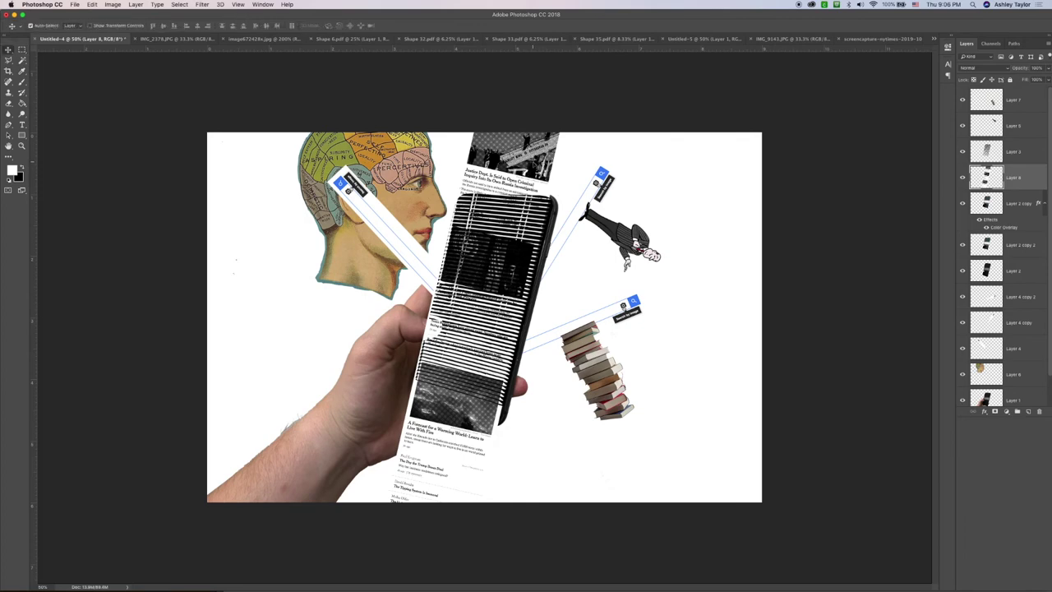
- Shift the news page upward over the phone with a slight extra clockwise rotation, and hide the striped Layer 3
drag(538, 170, 565, 125)
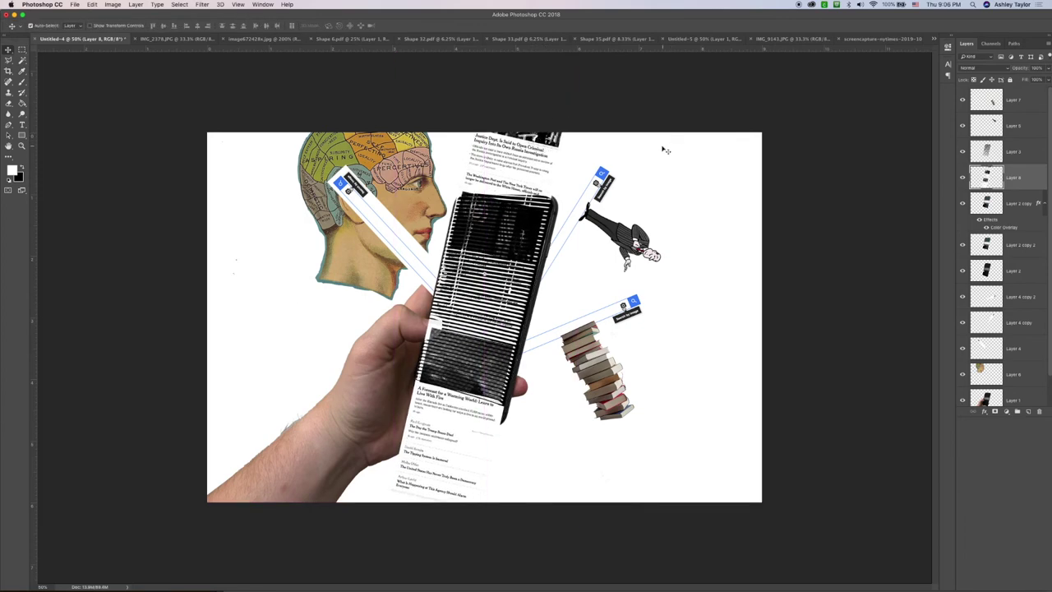
key(ctrl+t)
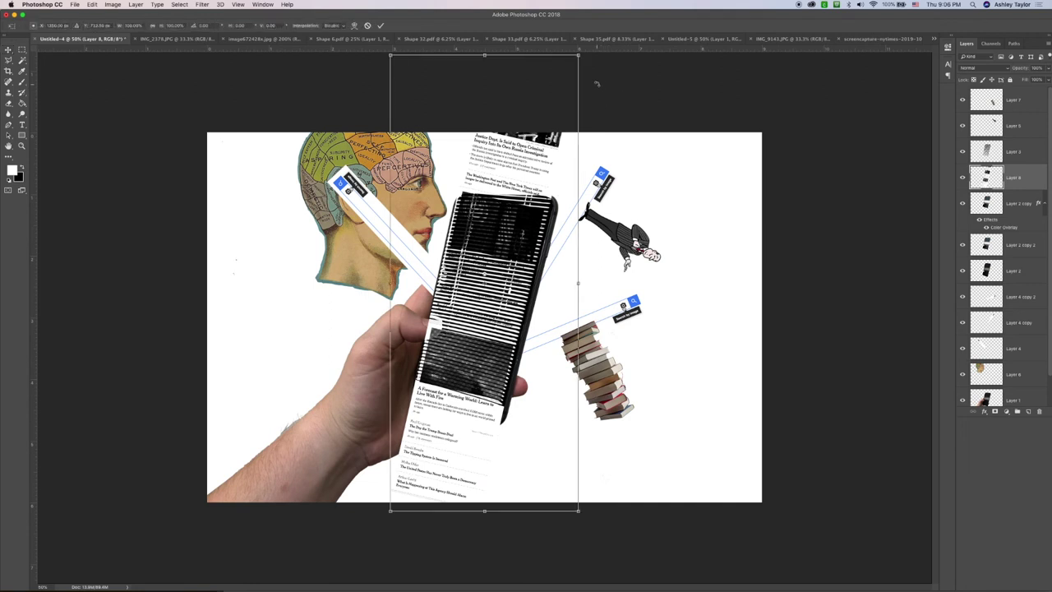
drag(603, 75, 608, 72)
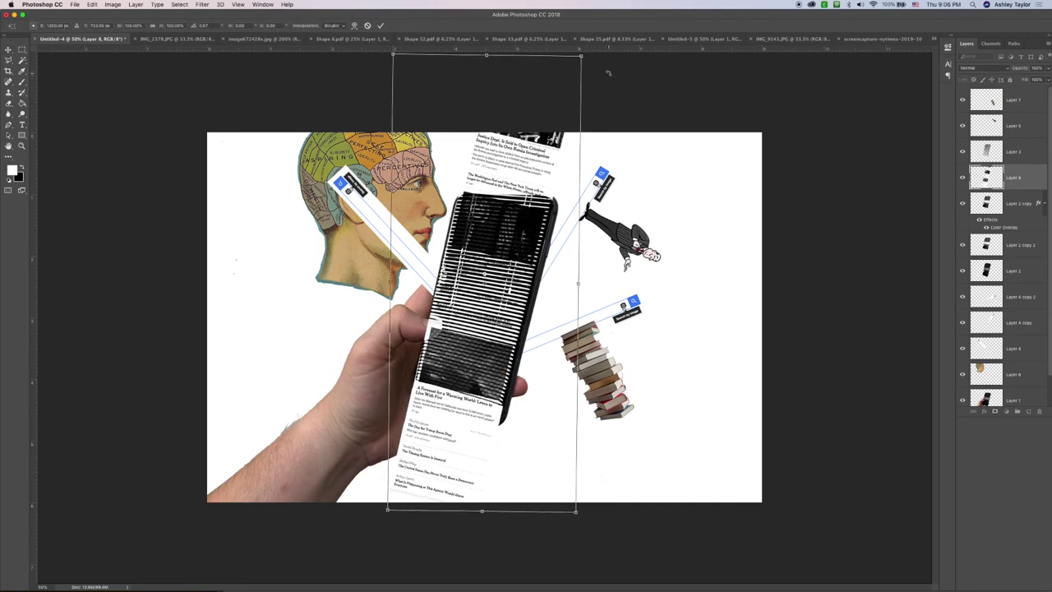
key(Return)
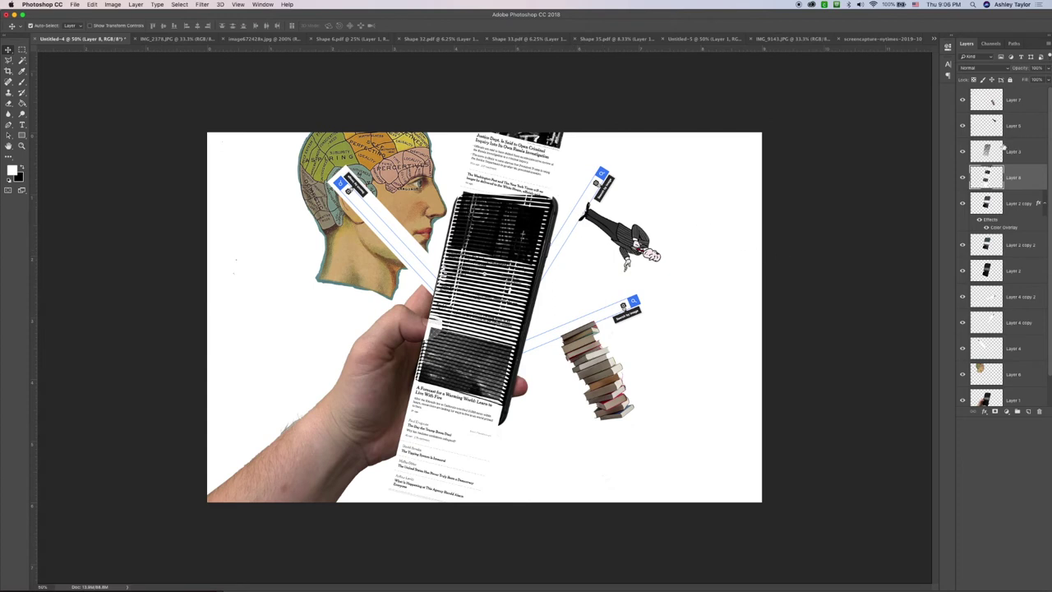
click(963, 153)
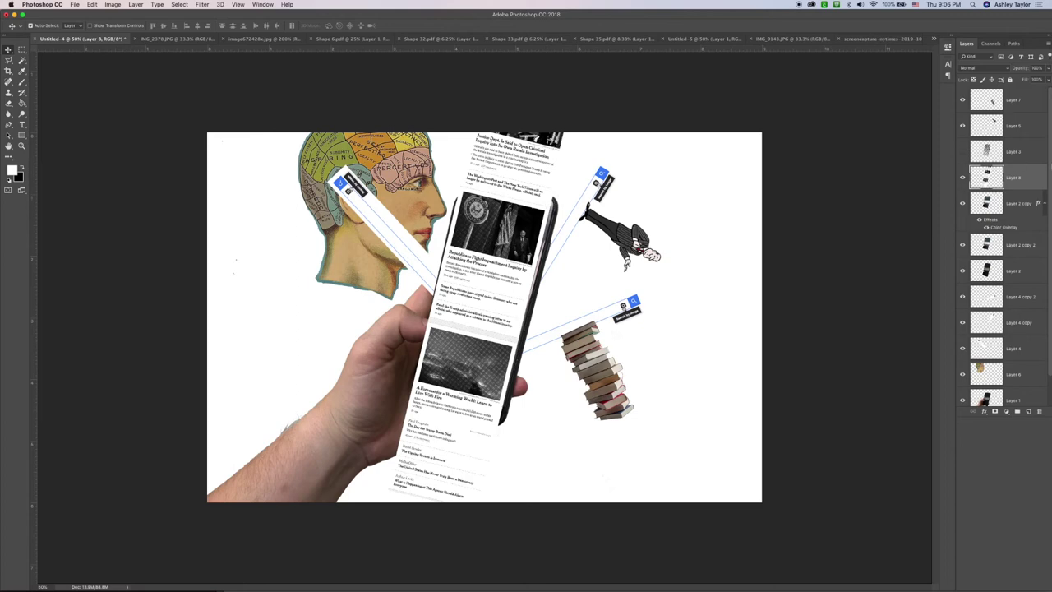
- Try the Multiply blend mode on the news page layer with Layer 3 shown and hidden, and return the blending to Normal
click(999, 66)
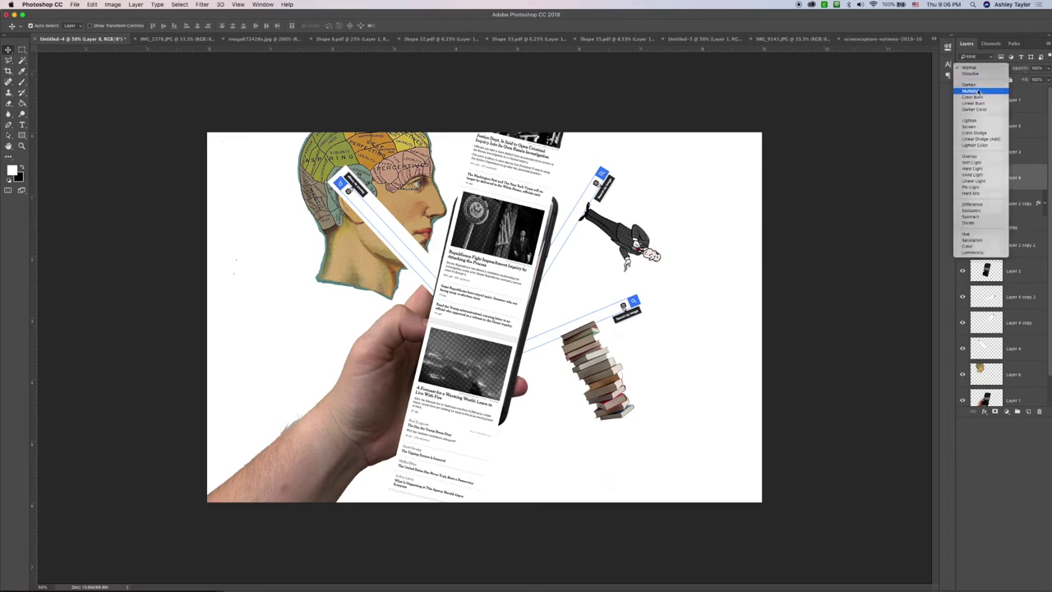
click(977, 90)
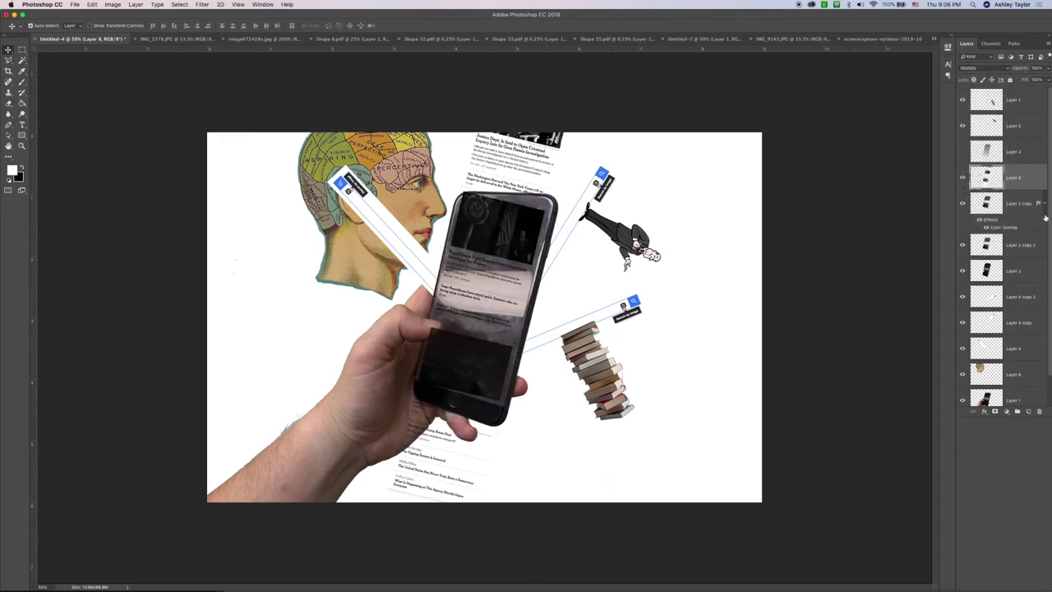
click(963, 152)
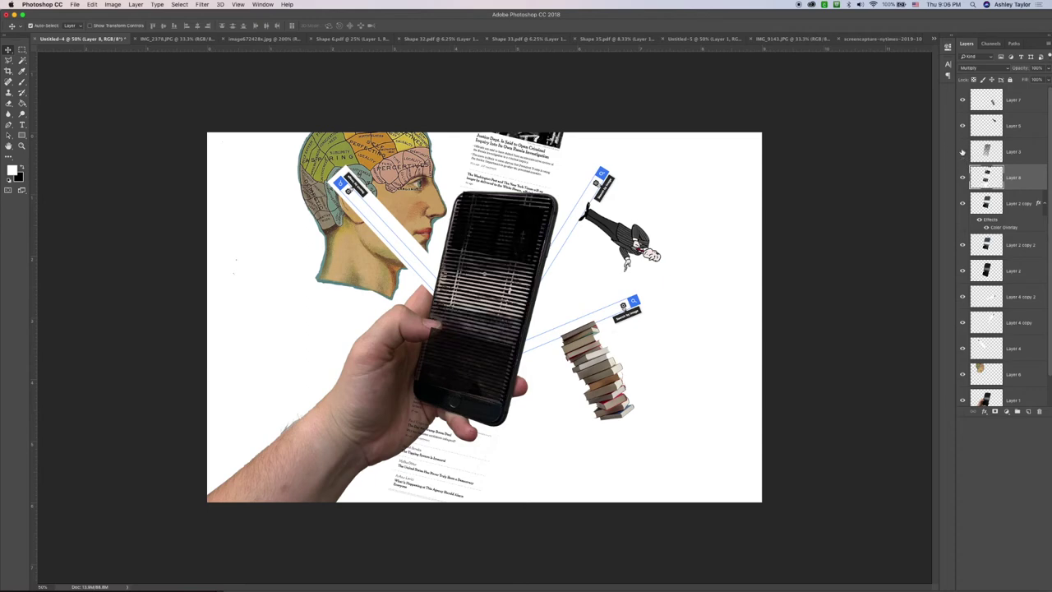
click(962, 152)
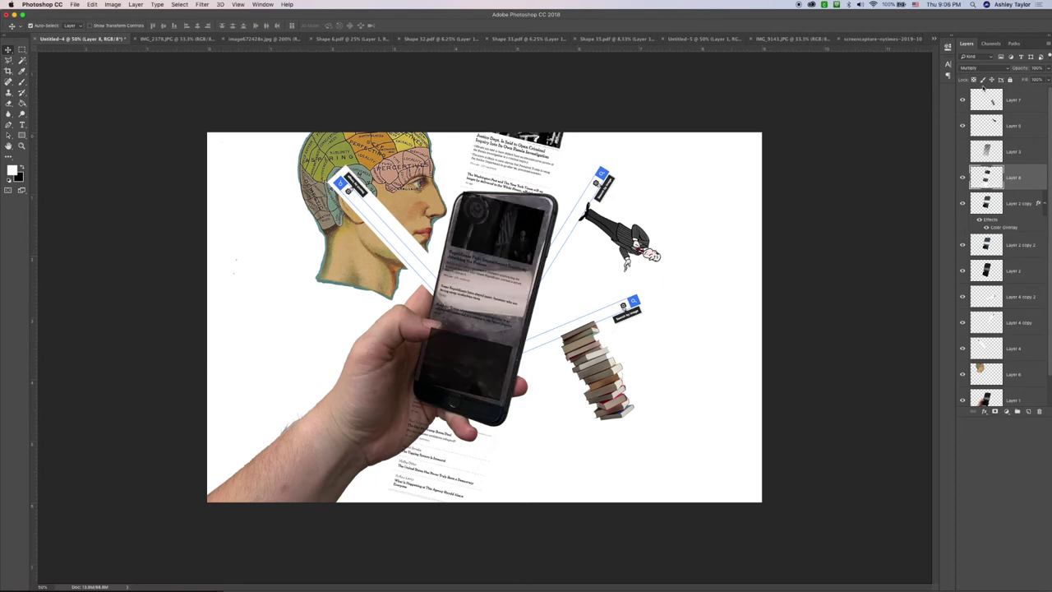
click(978, 67)
click(968, 45)
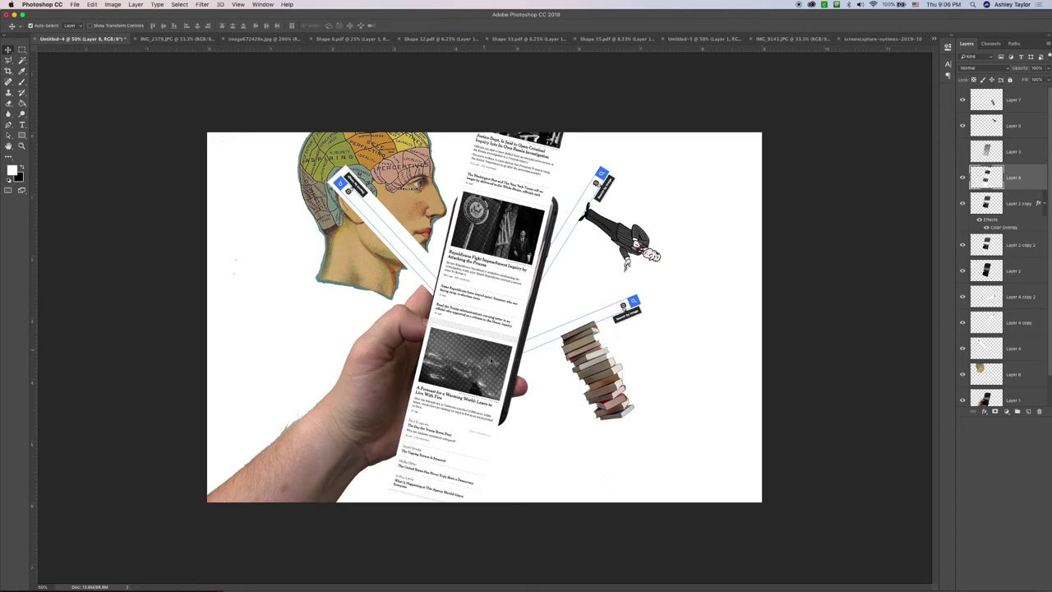
- Duplicate the news page's Layer 8 as Layer 8 copy within the Untitled-4 document
right_click(1032, 173)
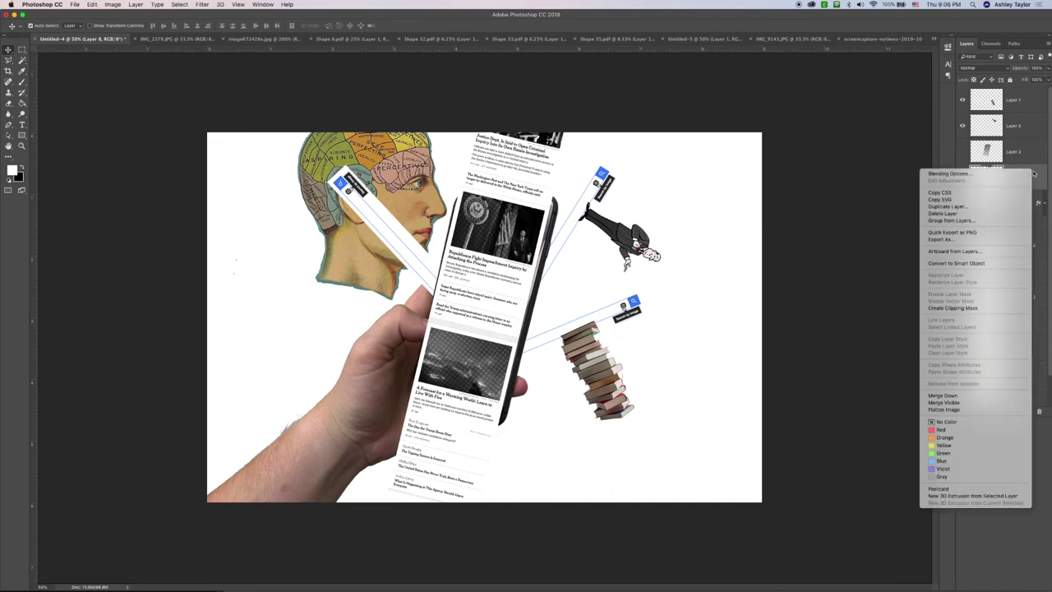
click(978, 208)
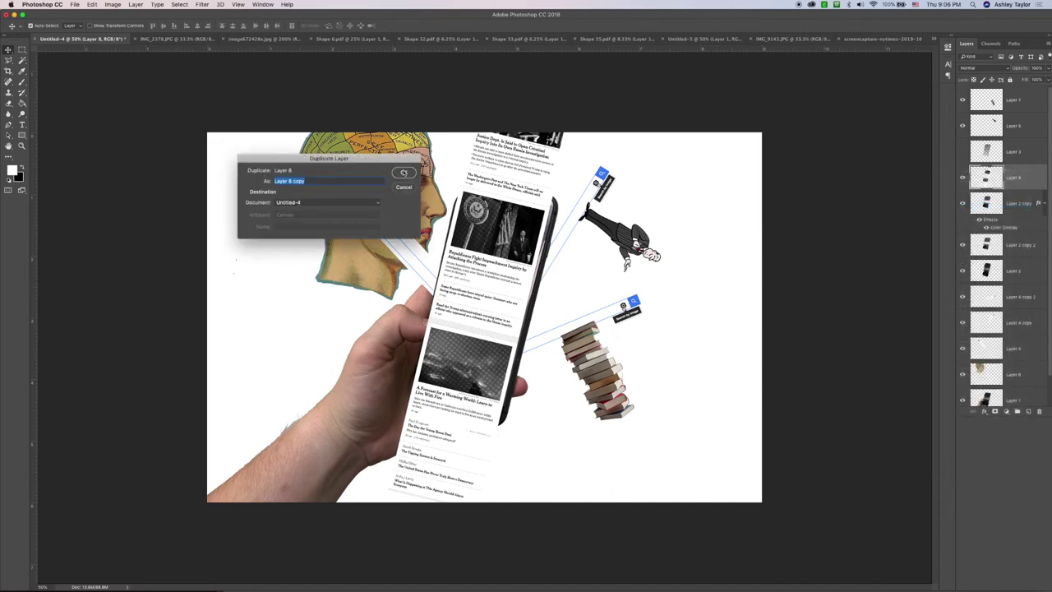
click(403, 172)
- Add a Color Overlay effect in red to the news page's Layer 8 at Normal blend mode and 100% opacity
double_click(1019, 202)
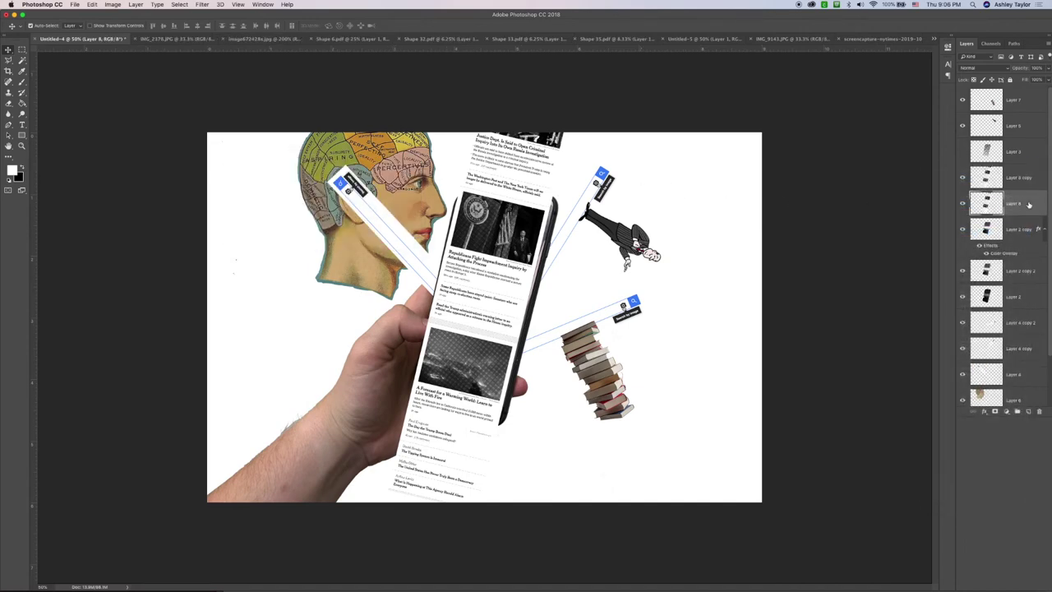
click(624, 252)
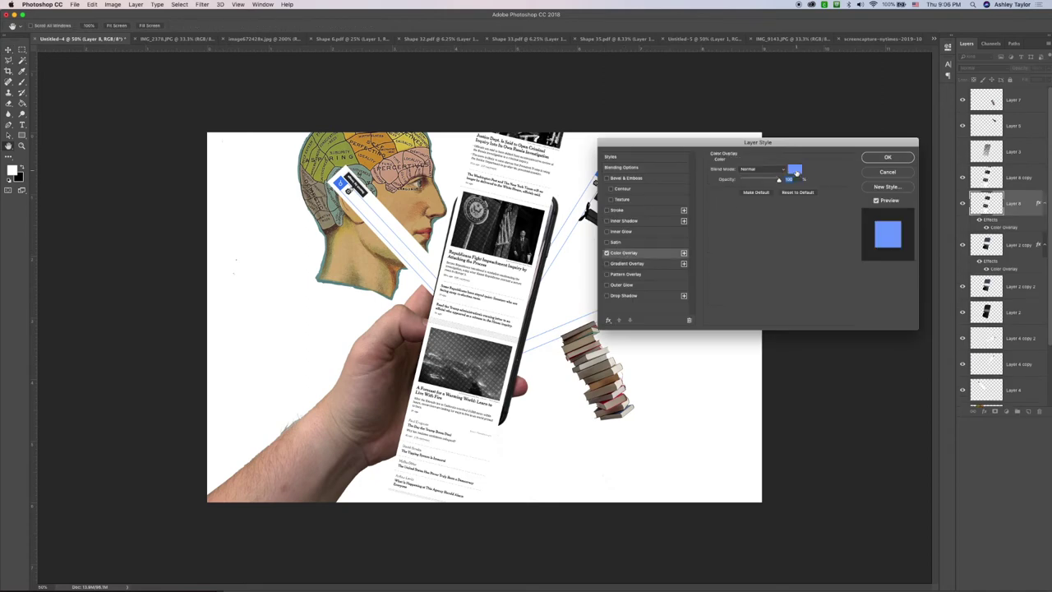
click(794, 169)
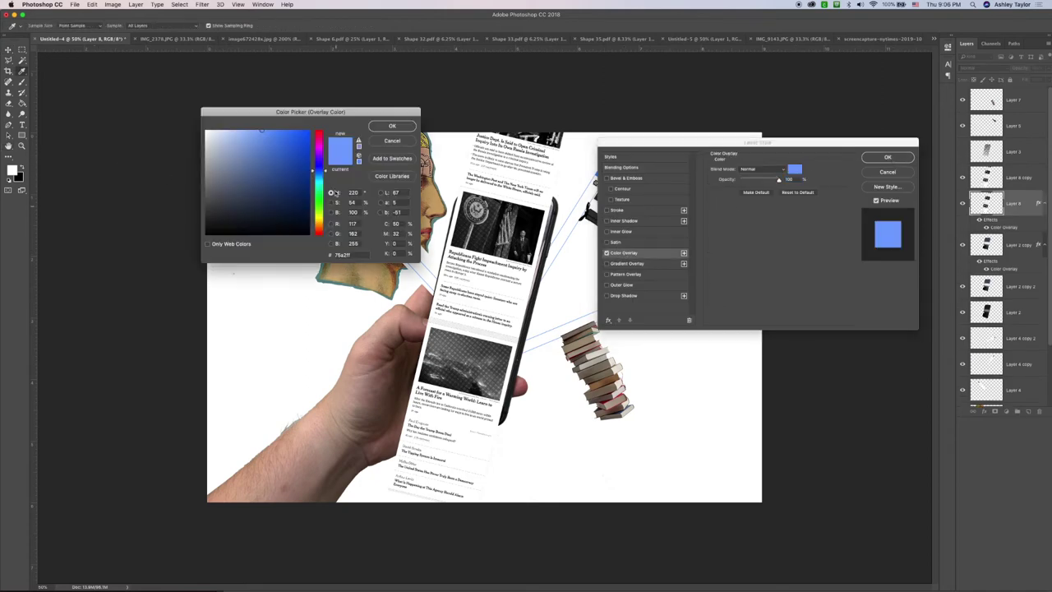
drag(323, 146, 276, 132)
click(391, 127)
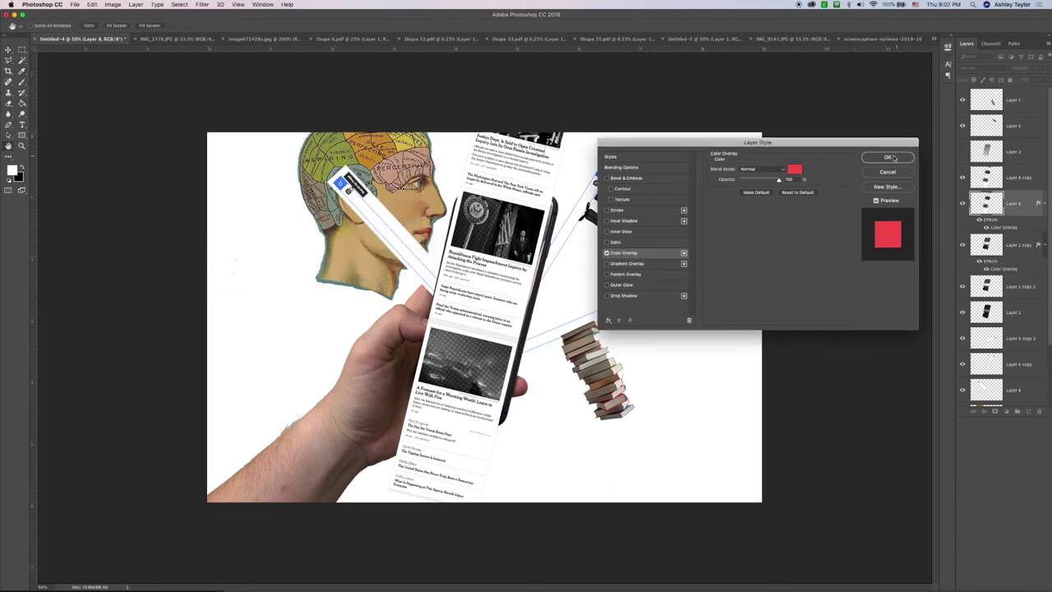
click(888, 157)
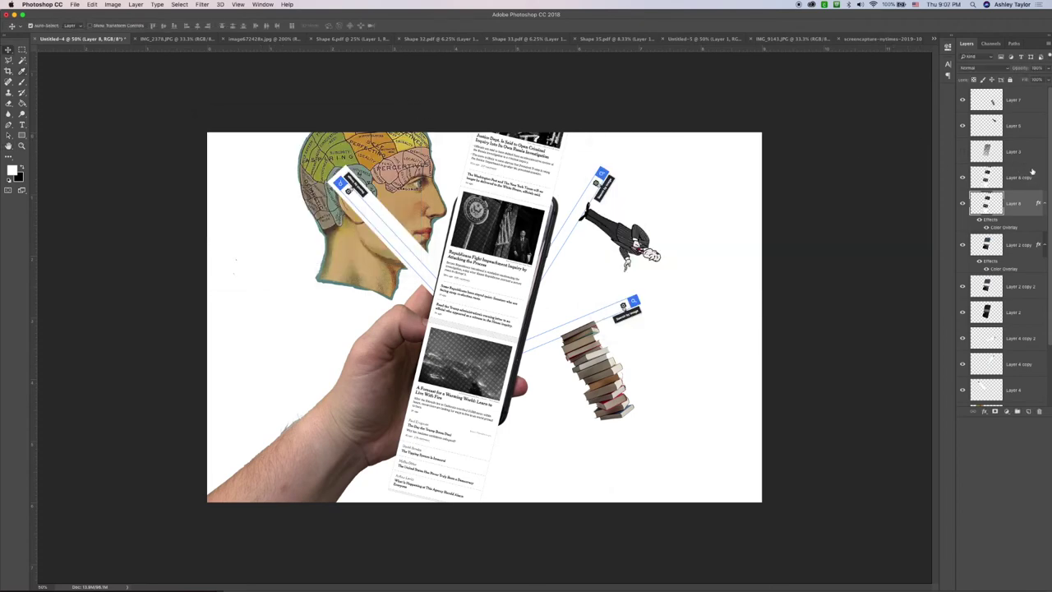
- Set the blend mode of Layer 8 copy to Multiply above the red page
click(1032, 170)
click(978, 67)
click(972, 93)
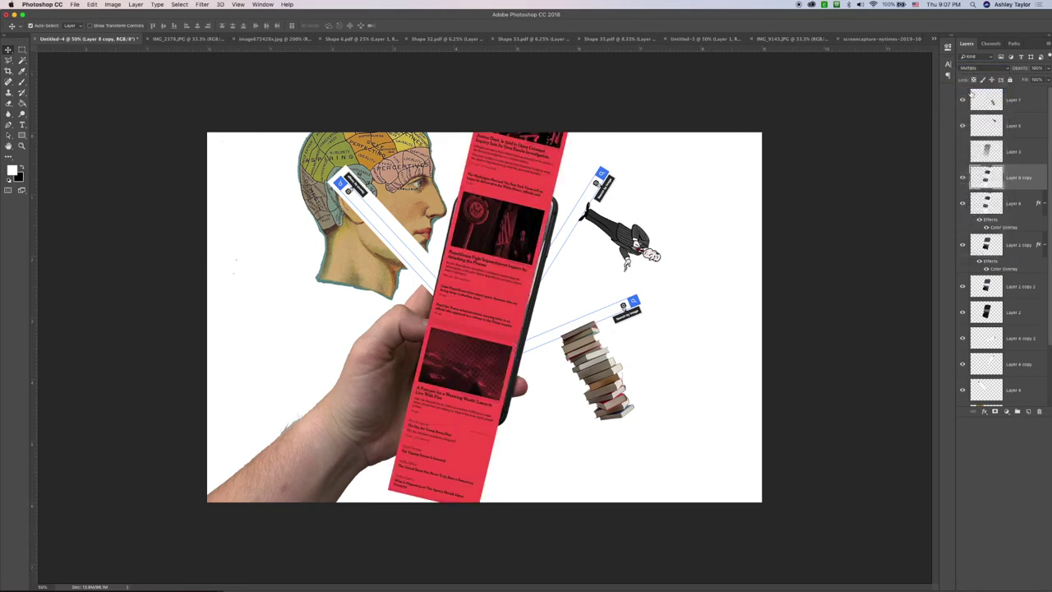
click(814, 268)
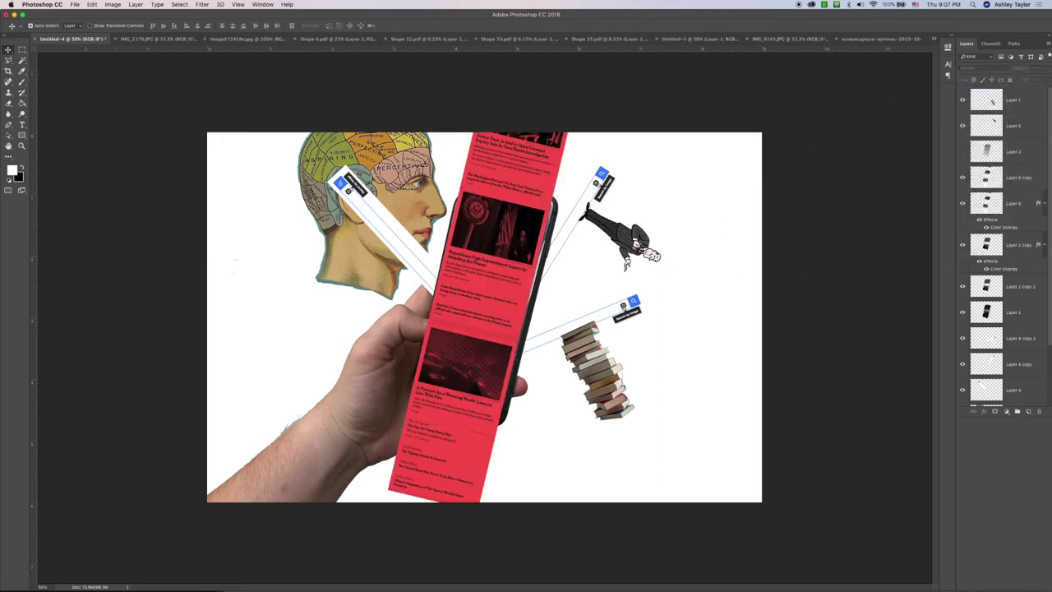
- Shift the red news page downward with its opacity at 78%, and delete Layer 8 copy
click(555, 184)
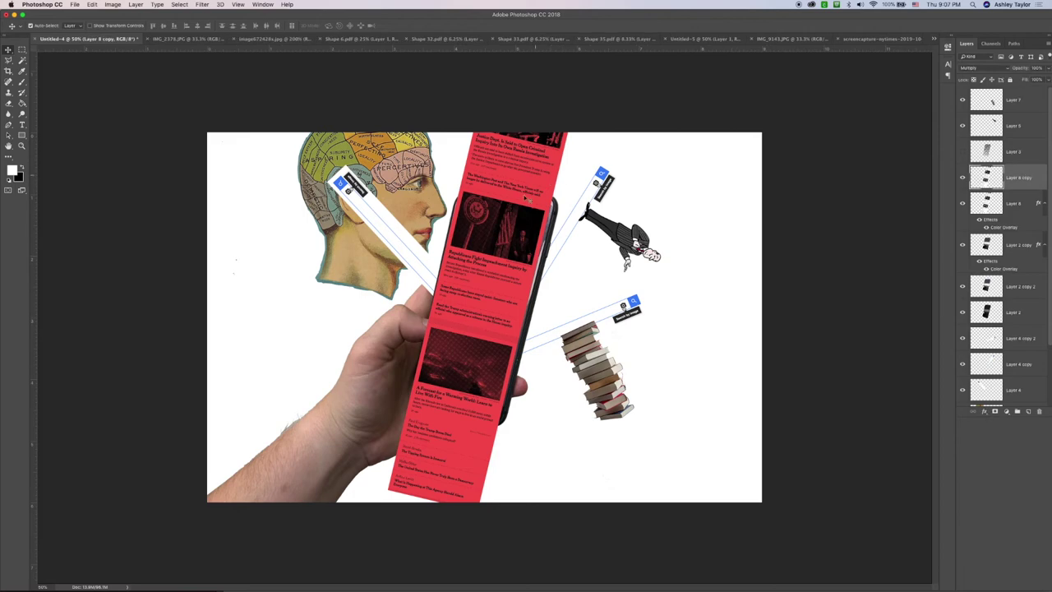
drag(527, 198, 523, 244)
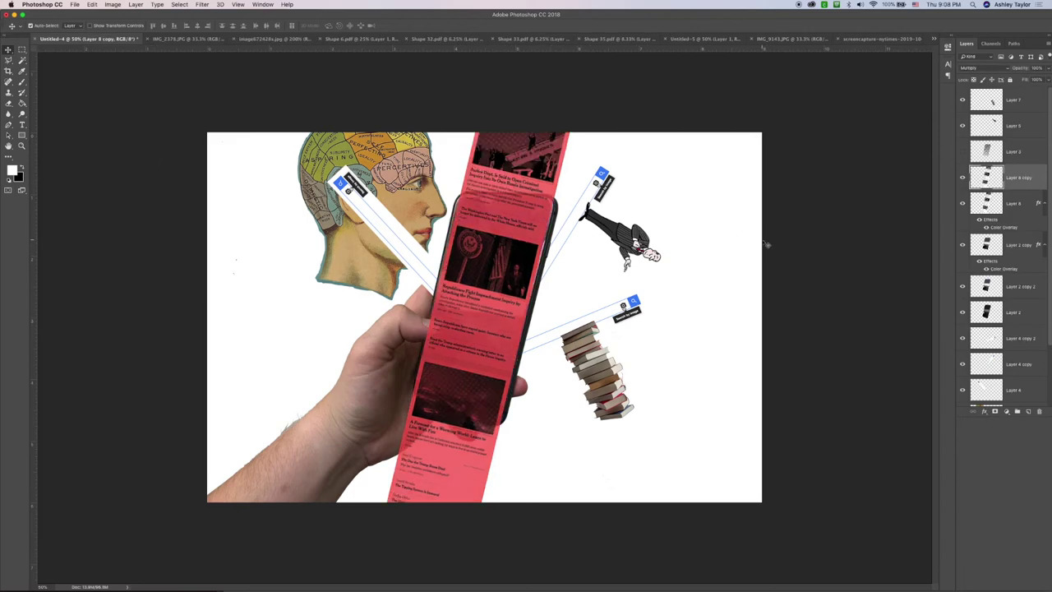
key(Delete)
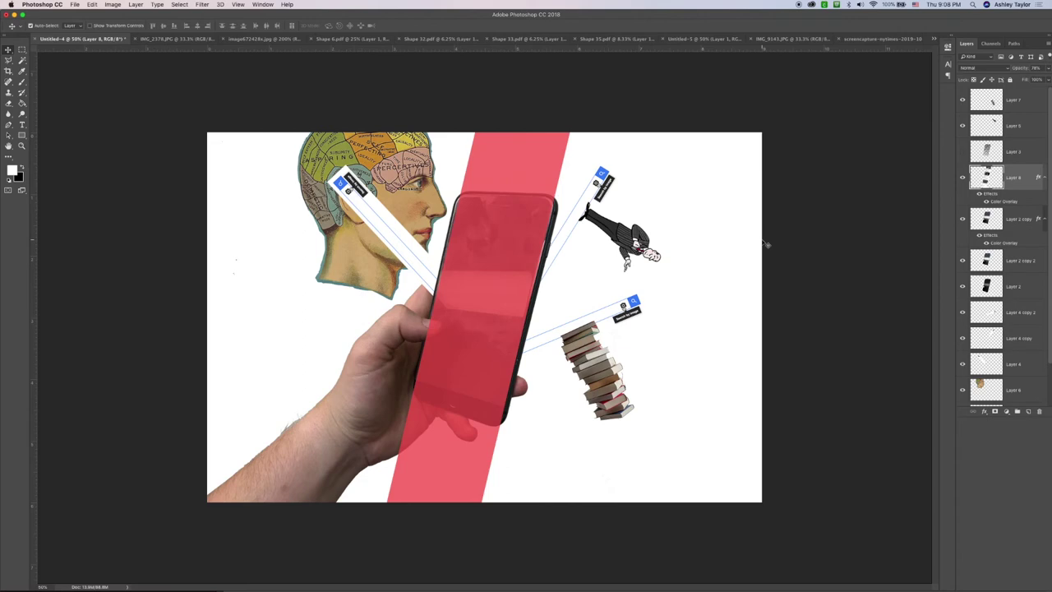
- Switch to the nytimes screen capture document and revert the cut and bitmap conversion to restore the grayscale page
click(881, 39)
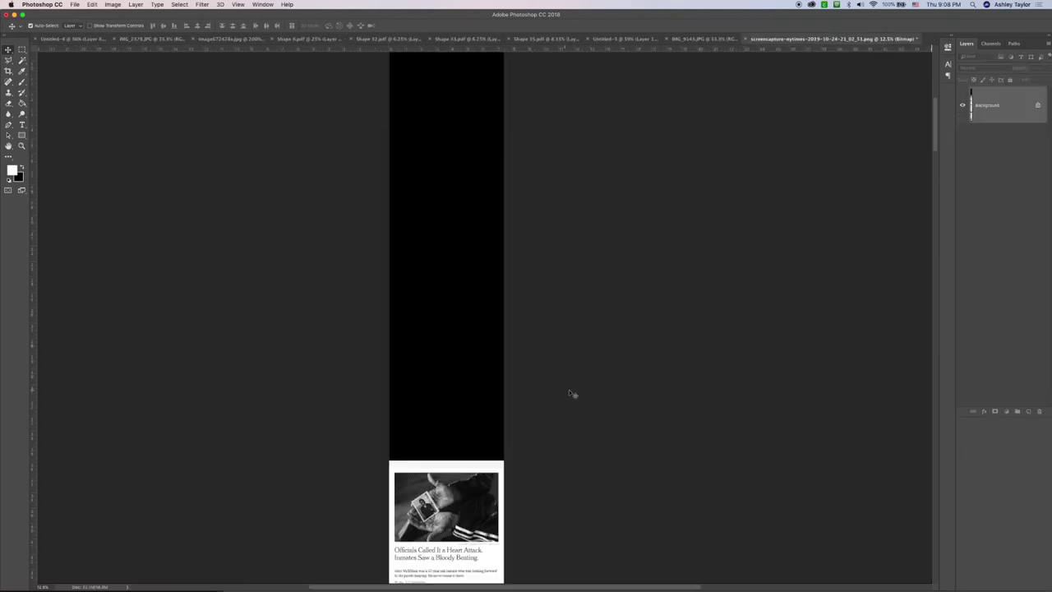
key(super+x)
key(super+v)
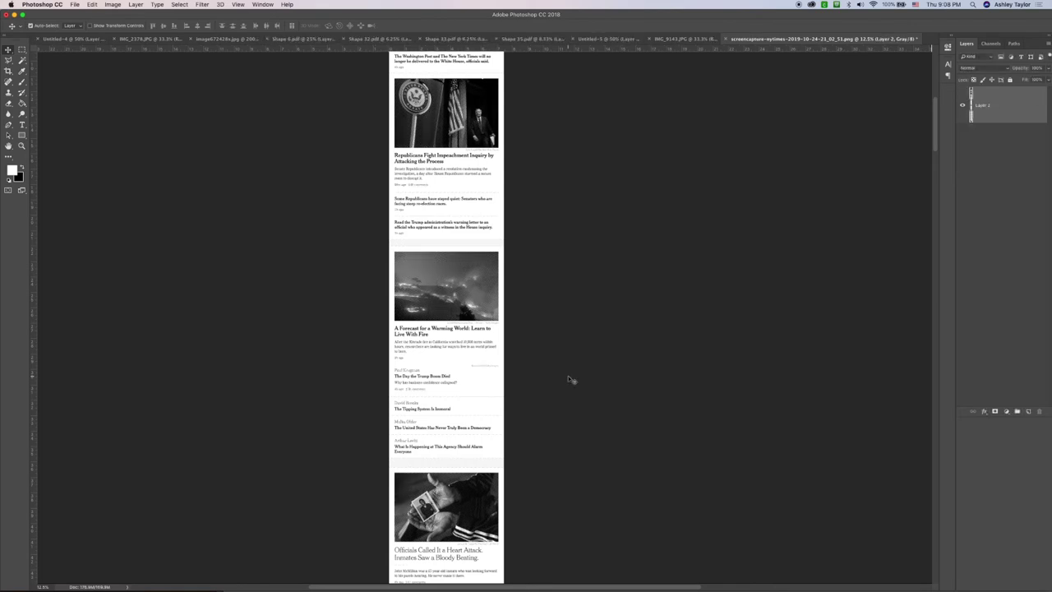
- Adjust the grayscale news page with Brightness/Contrast, using brightness 79 and contrast -50
click(112, 4)
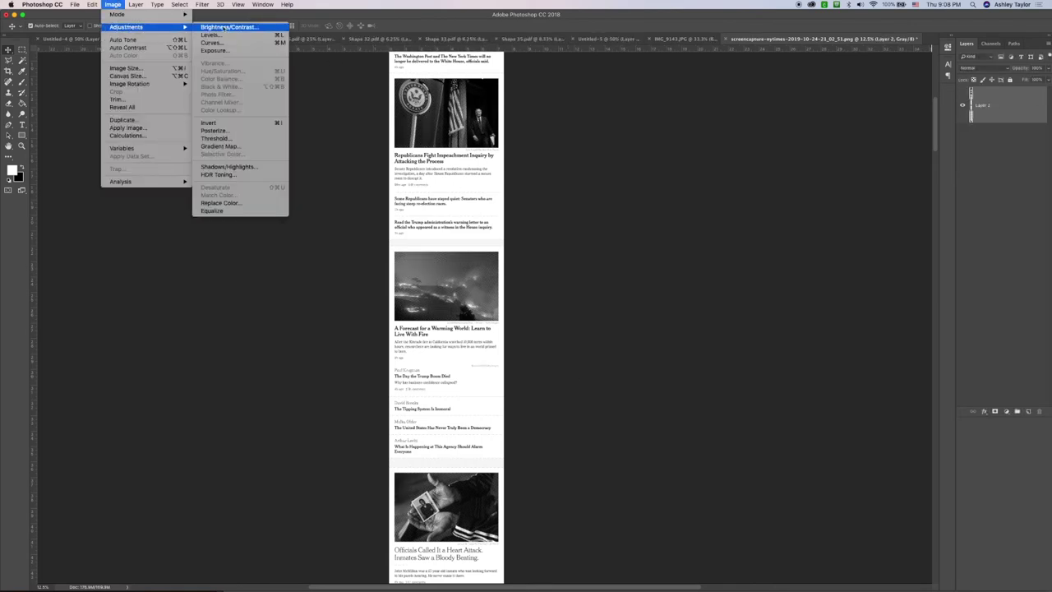
click(564, 75)
drag(462, 69, 570, 132)
mouse_move(700, 121)
mouse_down()
mouse_move(667, 120)
mouse_move(680, 120)
mouse_up()
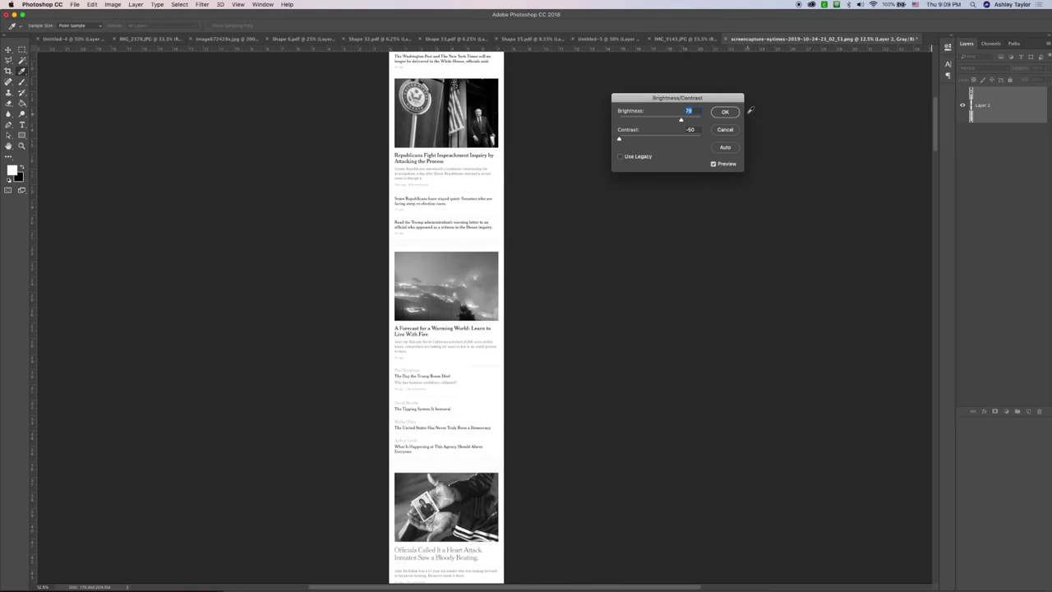
click(715, 111)
- Lighten the news page with a second Brightness/Contrast adjustment, using brightness 83 and contrast 0
key(v)
scroll(529, 136, down, 10)
scroll(528, 138, up, 15)
scroll(530, 138, up, 5)
scroll(530, 137, down, 6)
click(92, 4)
mouse_move(113, 4)
mouse_move(174, 29)
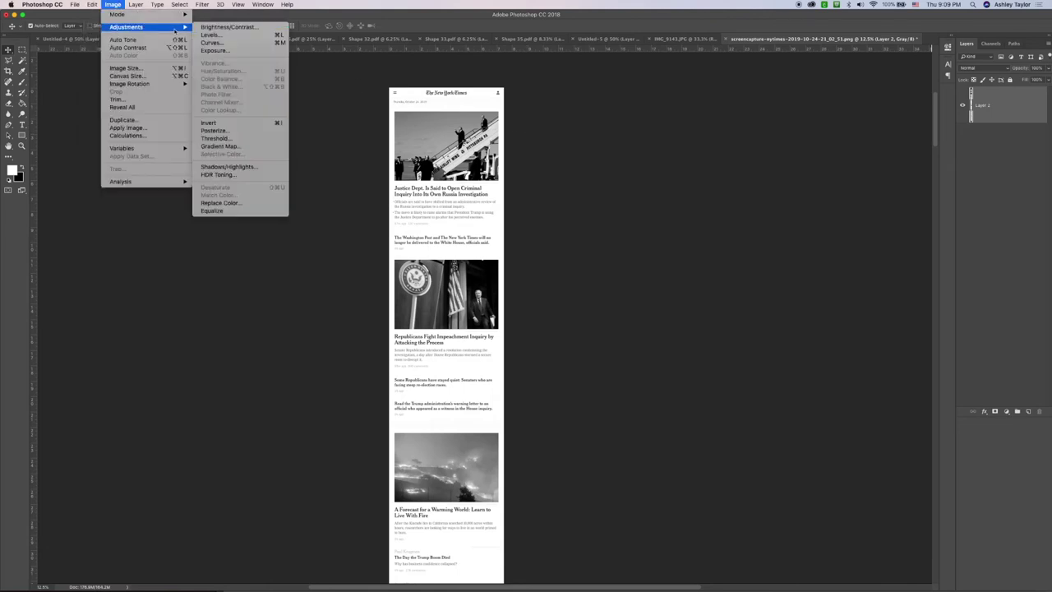
click(227, 27)
drag(665, 122, 683, 121)
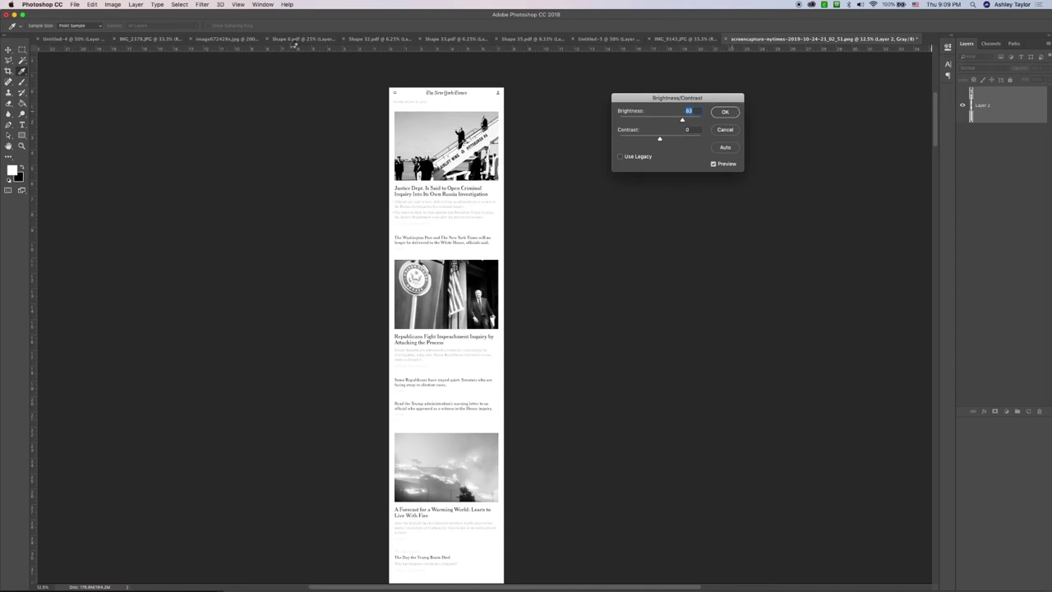
key(Return)
- Convert the news page to a 300 pixels/inch bitmap using a round halftone screen at 10 lines/inch and 35 degrees
click(133, 4)
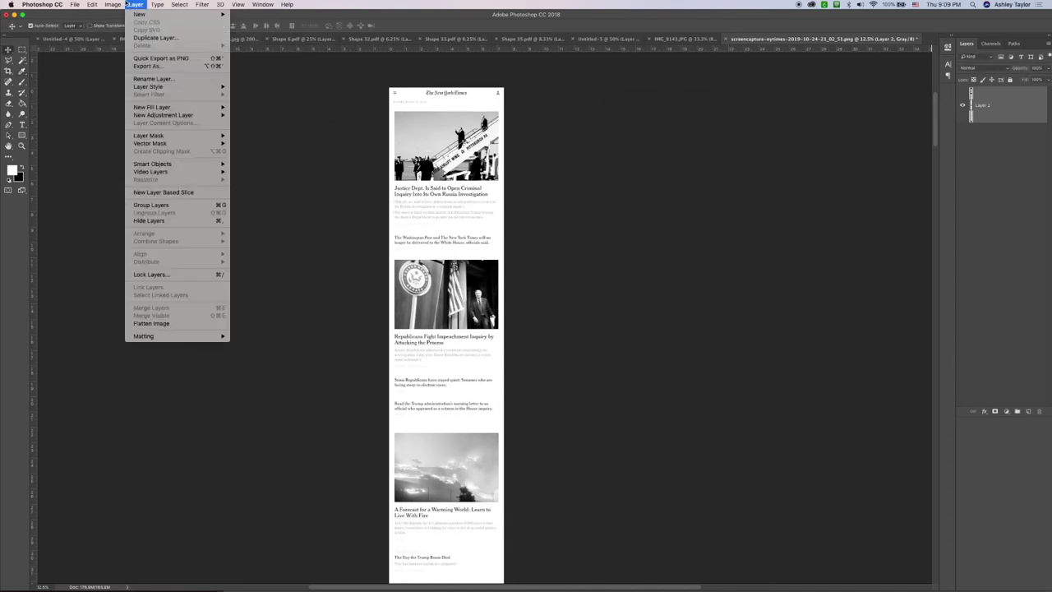
mouse_move(113, 4)
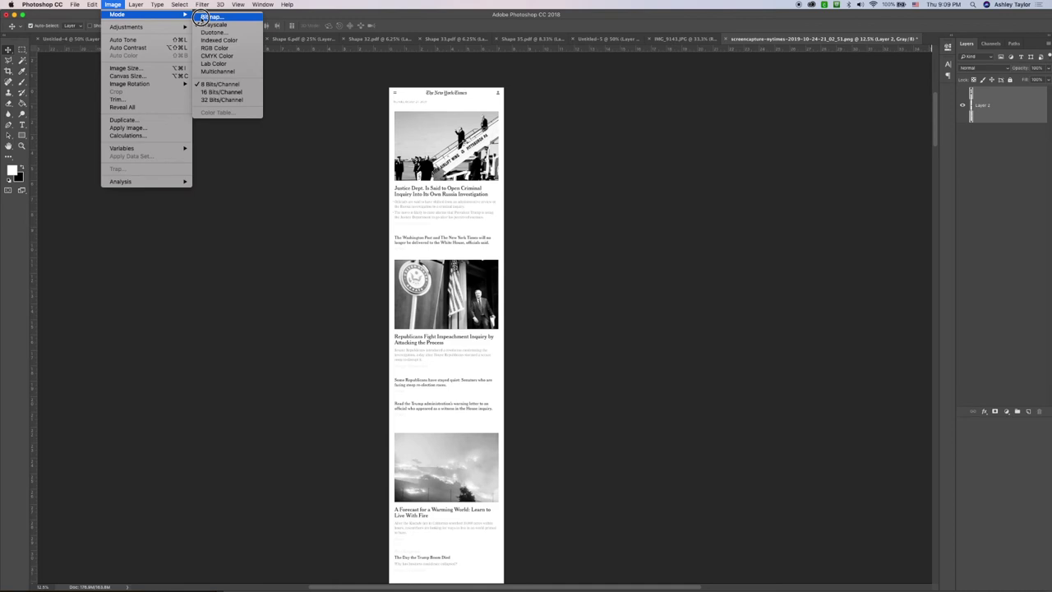
click(202, 17)
click(582, 190)
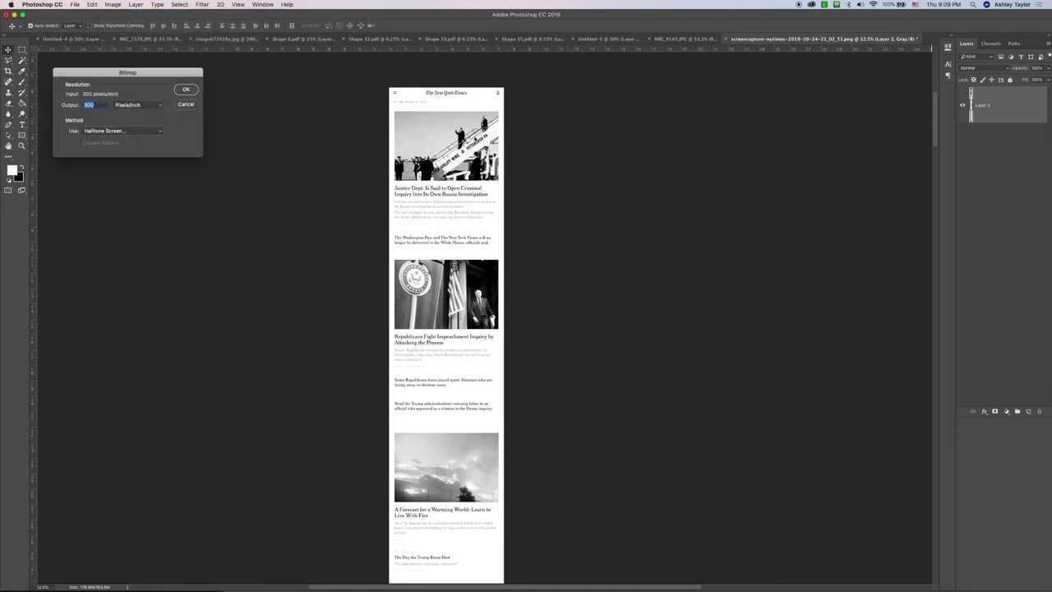
drag(76, 71, 792, 142)
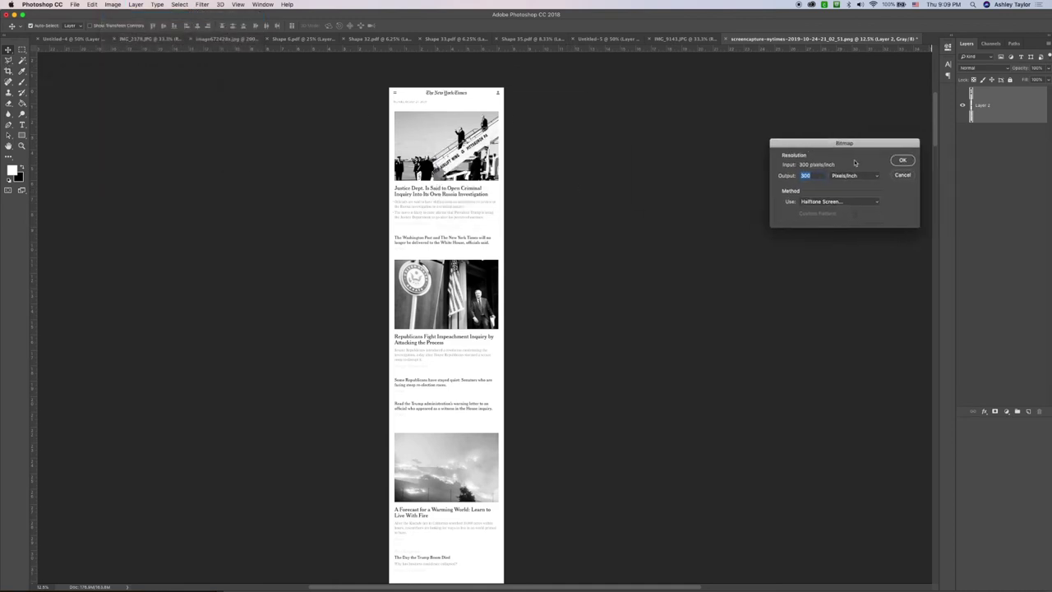
click(900, 161)
drag(423, 183, 692, 179)
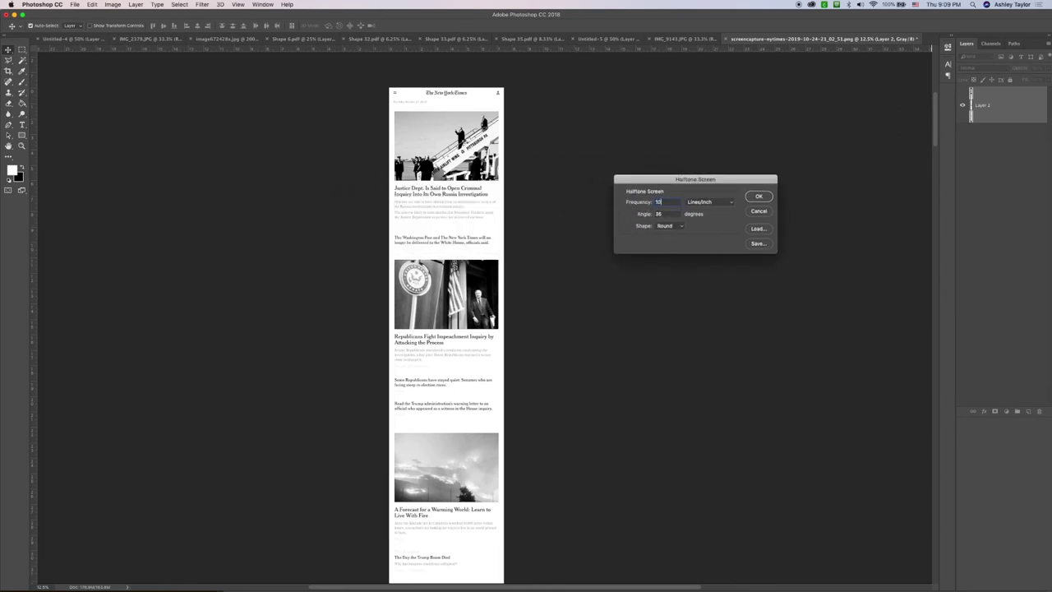
key(Return)
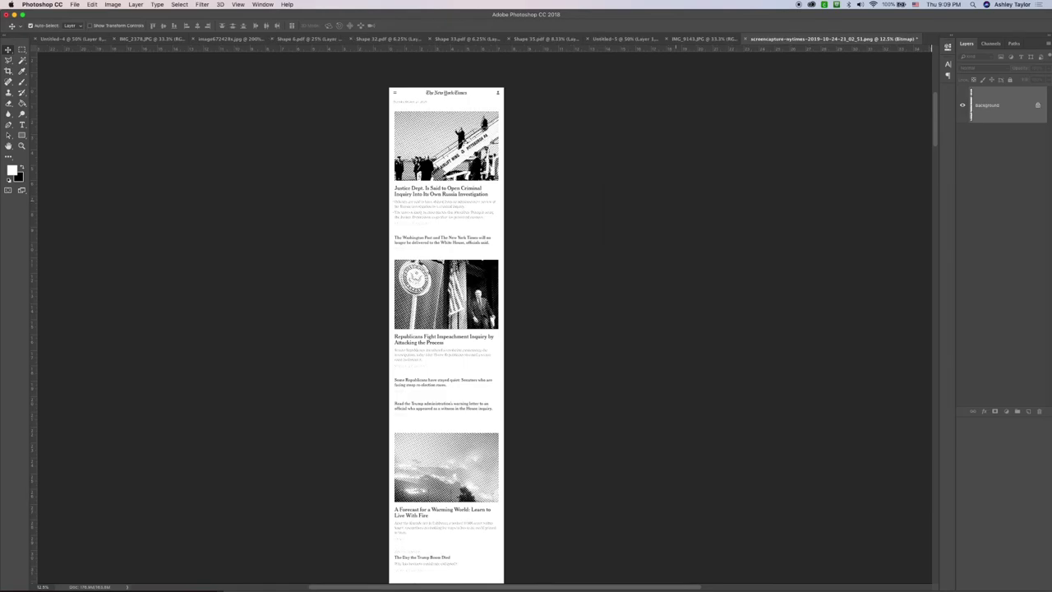
- Examine the halftone dots and text legibility along the converted news page
key(super+equal)
key(super+equal)
key(super+equal)
key(super+equal)
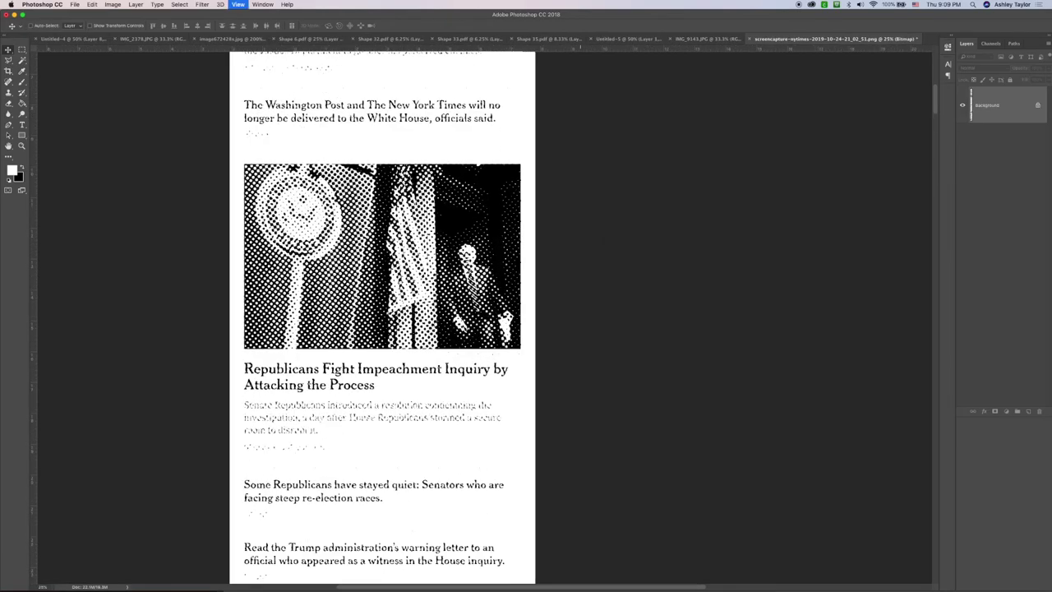
key(super+minus)
key(super+minus)
key(super+minus)
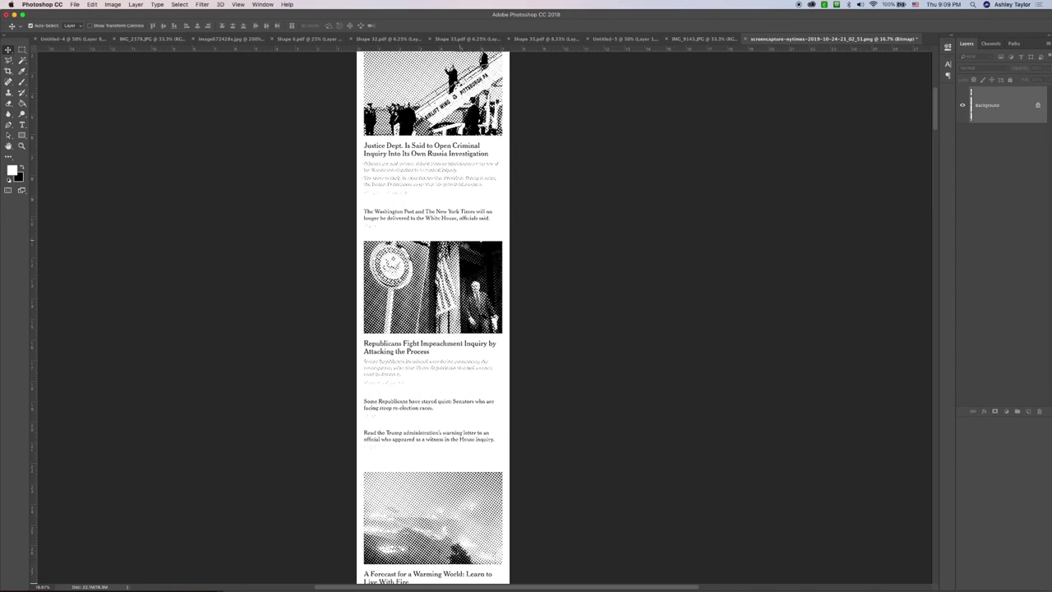
scroll(464, 244, down, 5)
scroll(464, 244, down, 4)
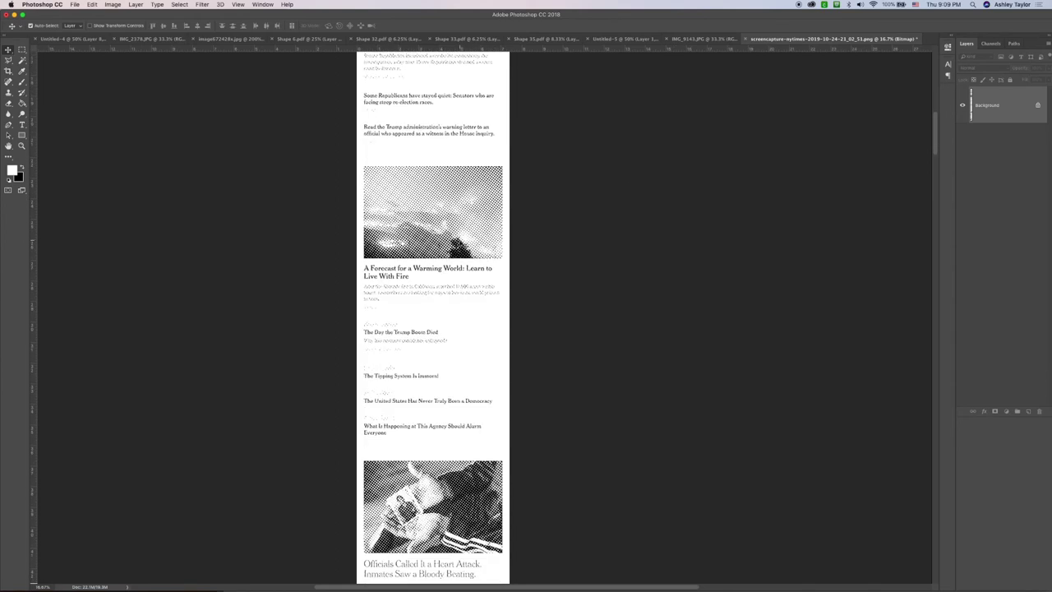
key(super+minus)
key(super+minus)
scroll(452, 394, down, 5)
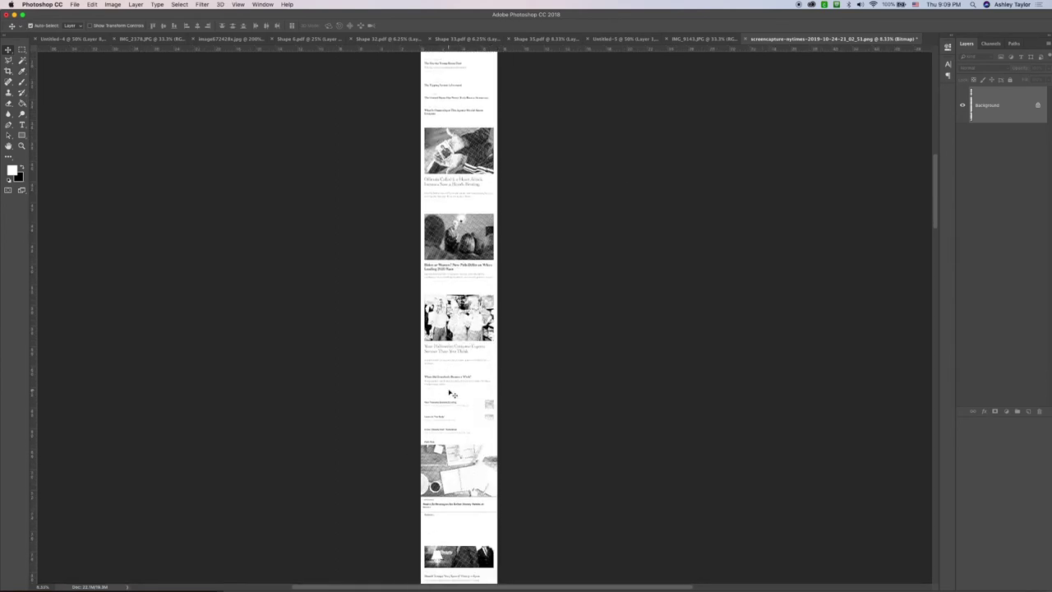
scroll(452, 395, up, 15)
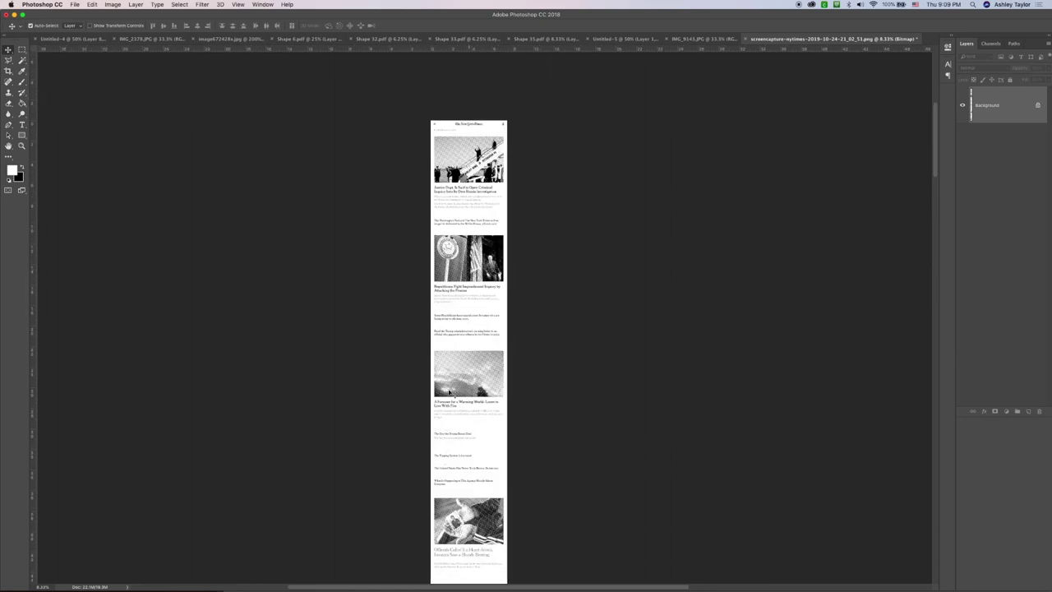
- Select and cut the news page section from the first photo down through the opinion headlines
scroll(452, 394, down, 3)
click(24, 49)
drag(436, 93, 548, 451)
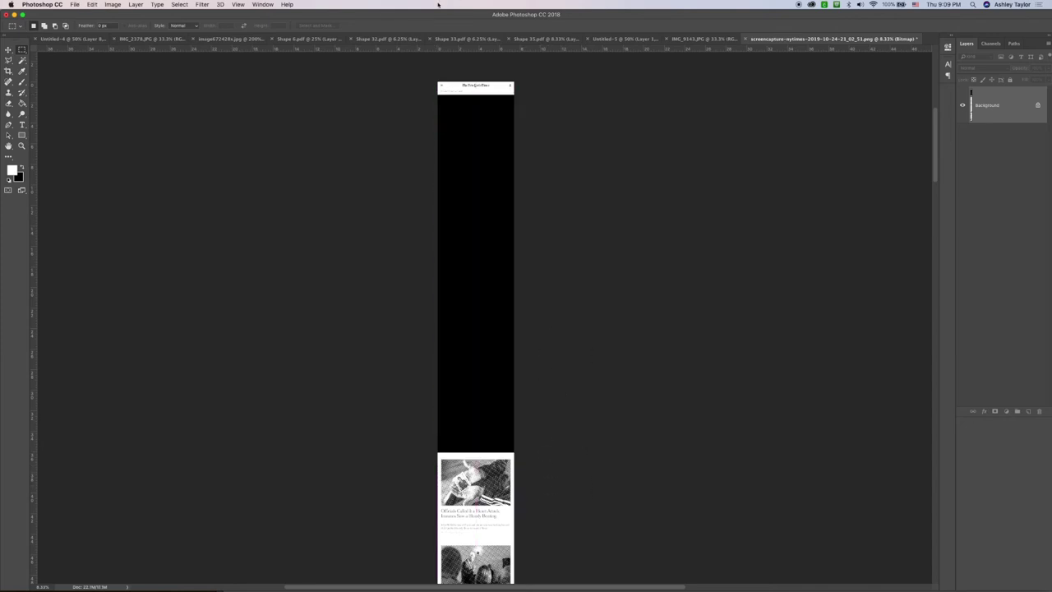
- Paste the halftone section into the Untitled-4 collage, scaled down and rotated clockwise to lie over the tilted phone
click(624, 40)
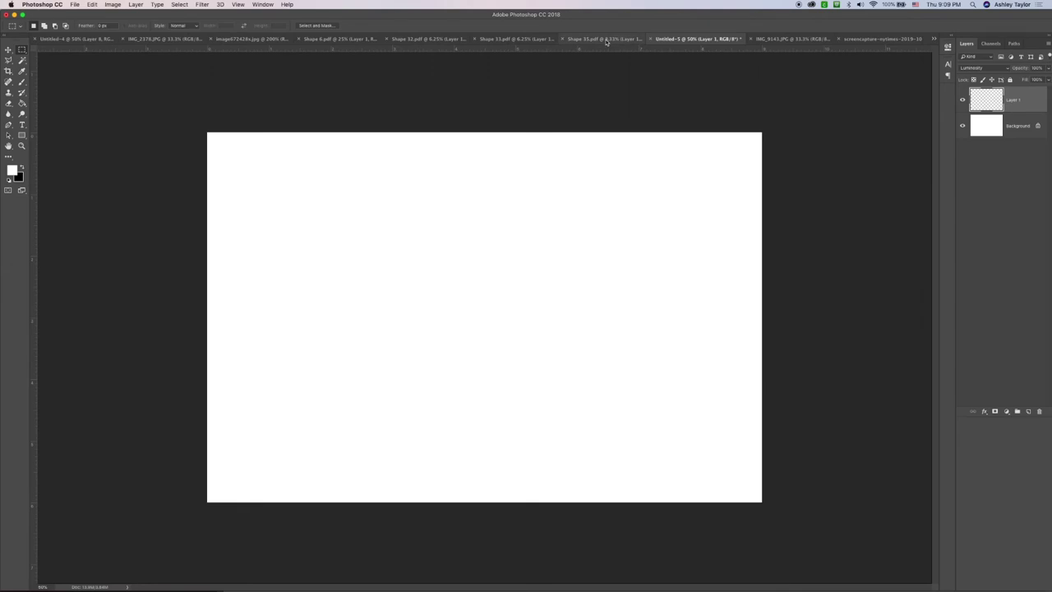
click(62, 40)
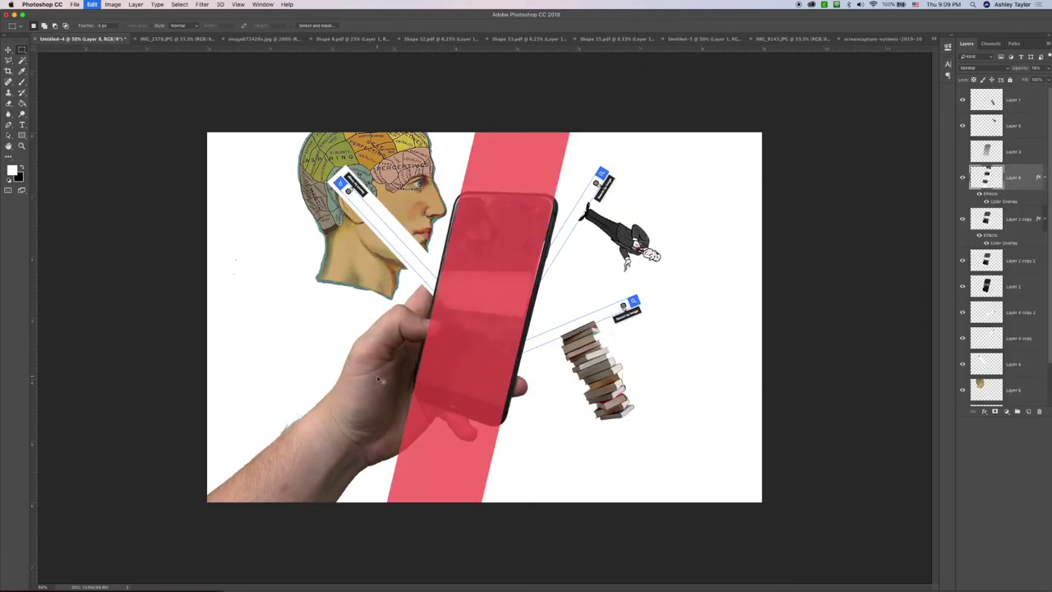
key(super+v)
key(super+t)
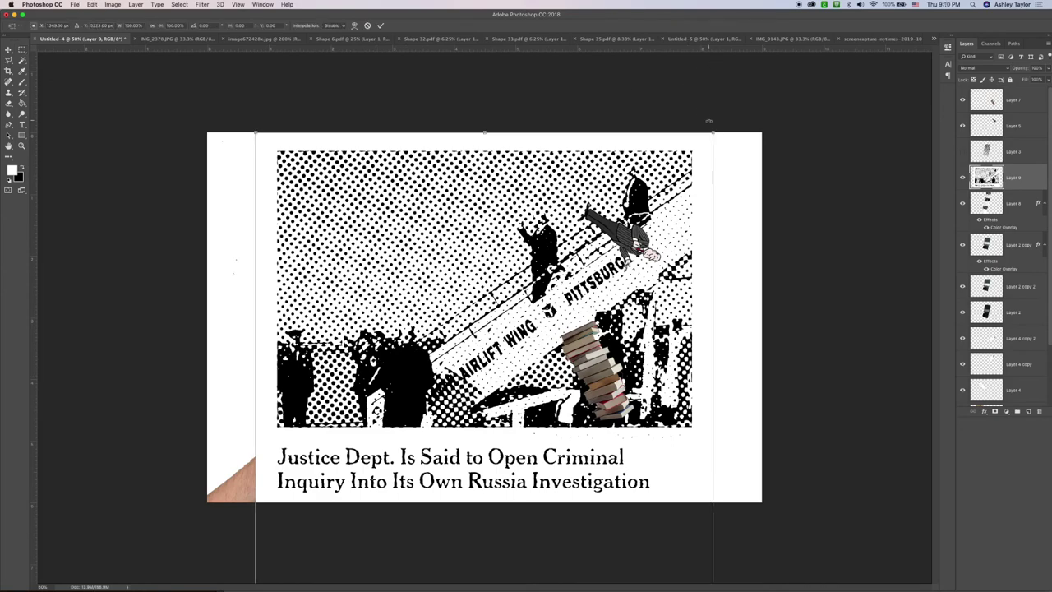
drag(716, 129, 519, 101)
scroll(505, 183, up, 2)
drag(469, 442, 571, 565)
key(Return)
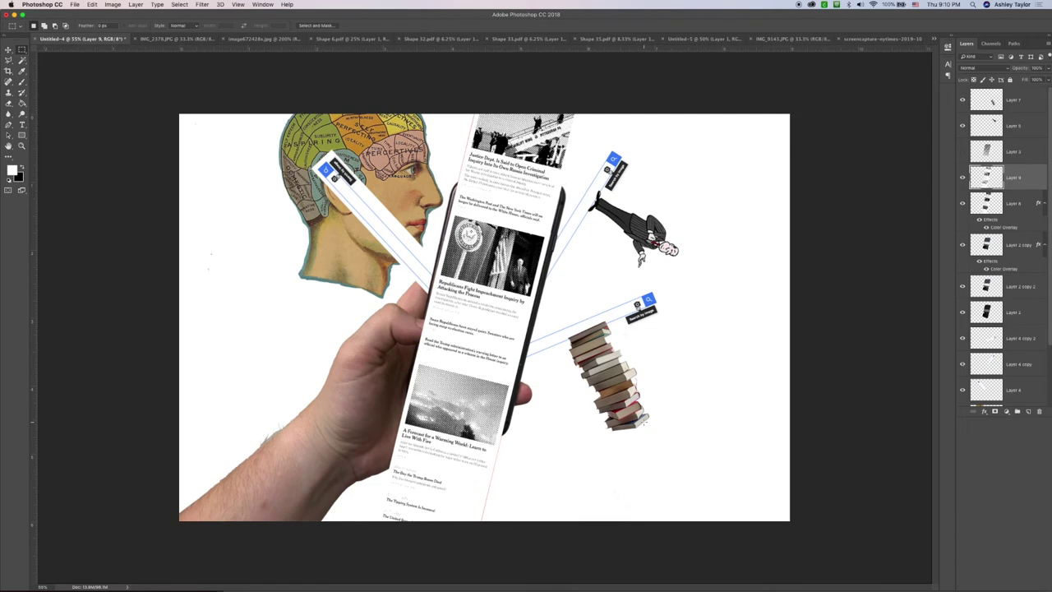
- Try to skew the pasted news page vertically by pulling its left edge outward and downward
key(ctrl+t)
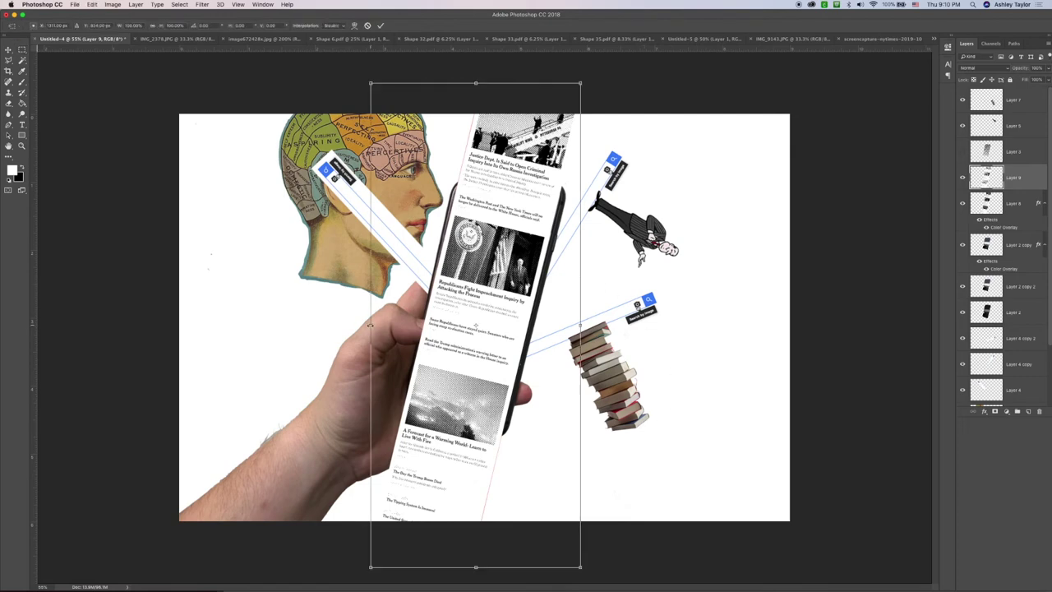
drag(370, 326, 366, 337)
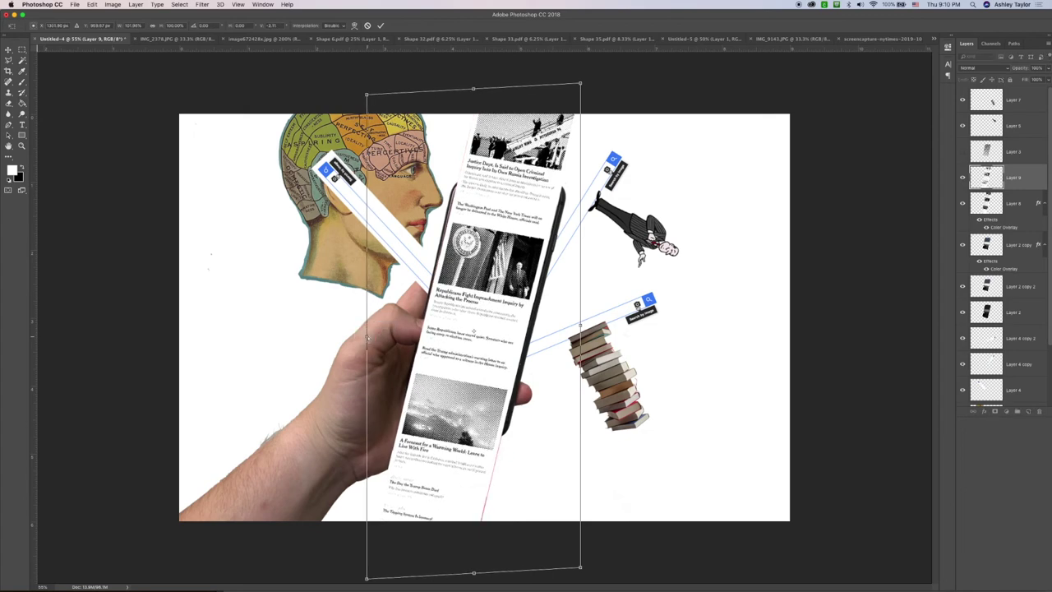
key(Return)
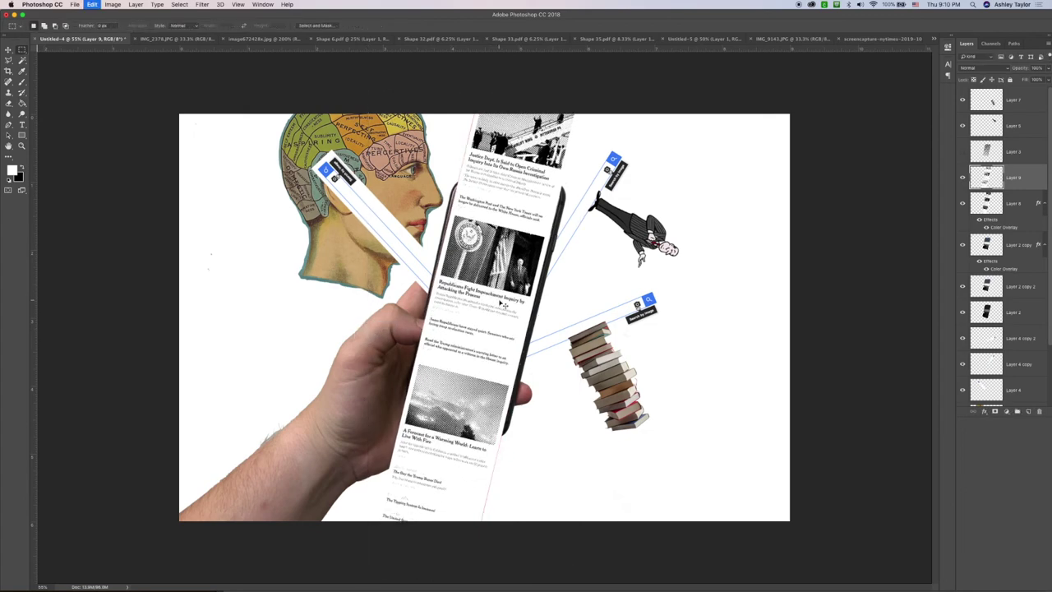
- Skew the pasted news page by lowering its left edge so the text lines follow the phone's tilt
click(92, 4)
mouse_move(105, 188)
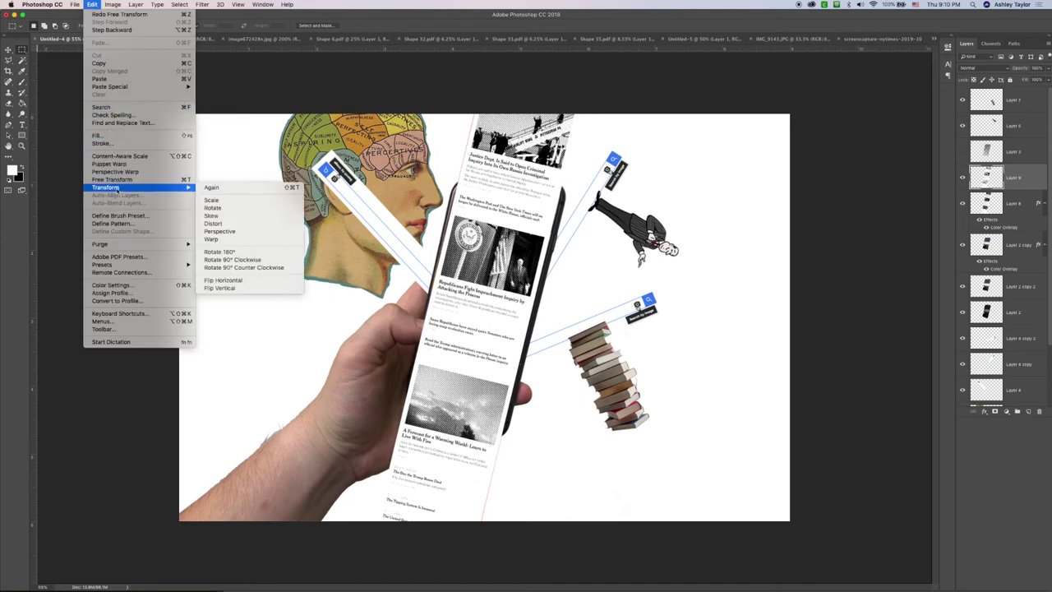
click(268, 229)
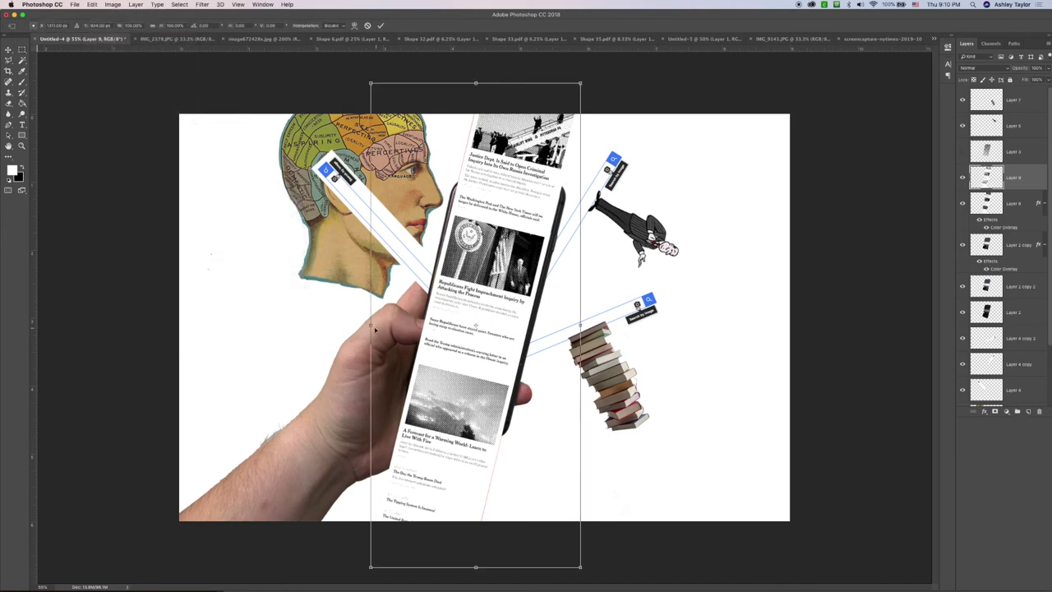
drag(370, 326, 367, 348)
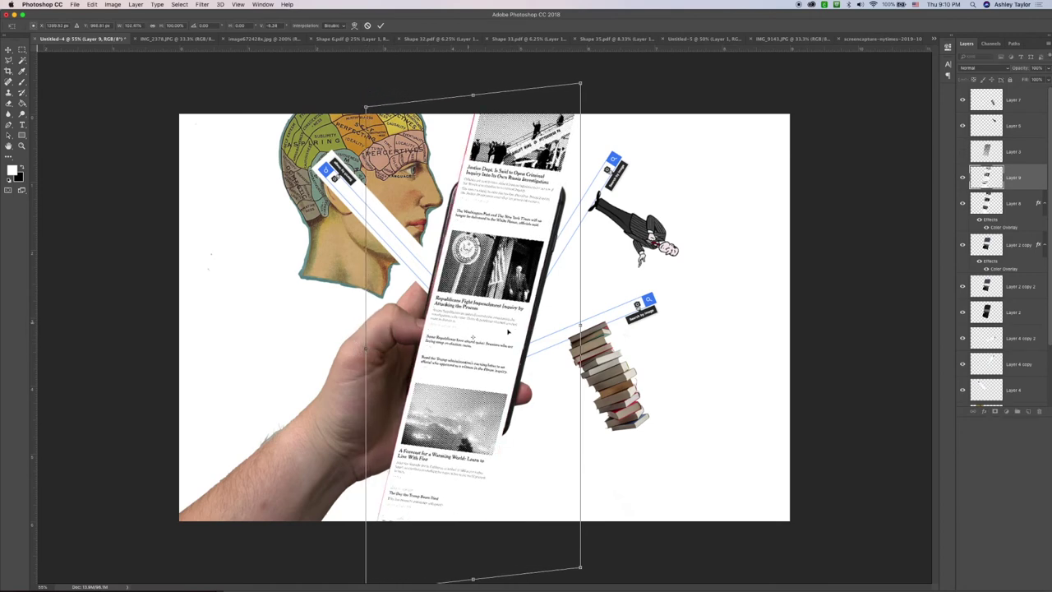
key(Return)
- Rotate the skewed news page very slightly counterclockwise to line it up with the phone's edges
key(v)
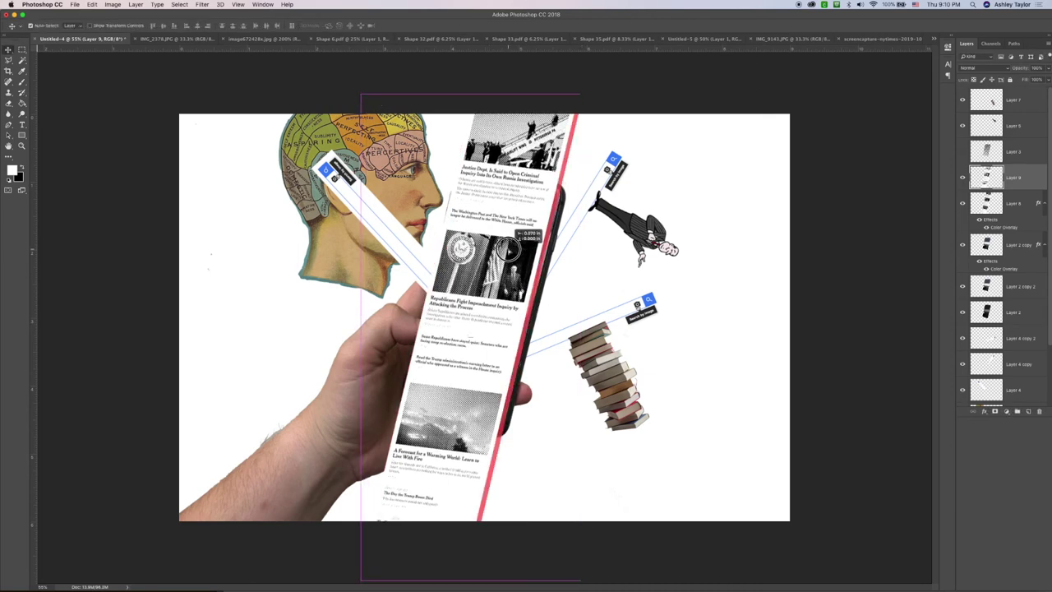
key(super+t)
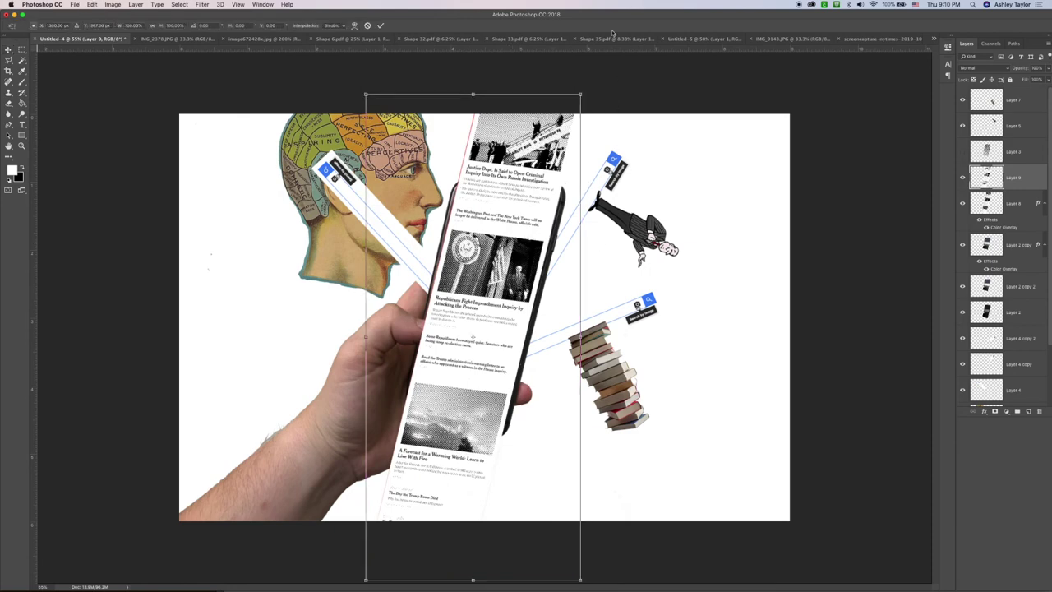
drag(610, 81, 609, 79)
key(Return)
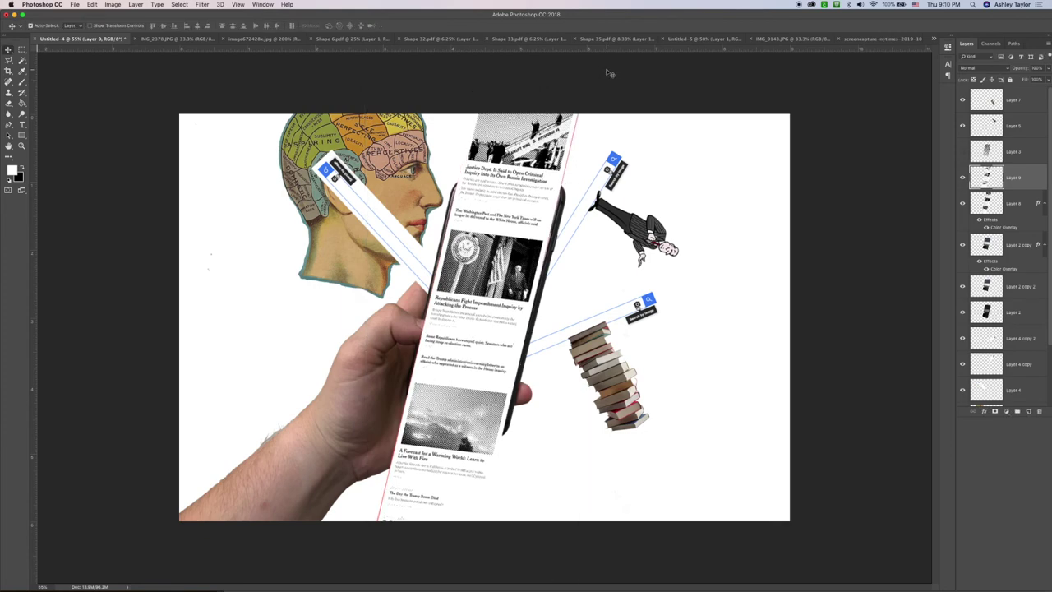
- Delete Layer 8, the red color-overlay layer directly beneath the news page
click(1023, 200)
key(Delete)
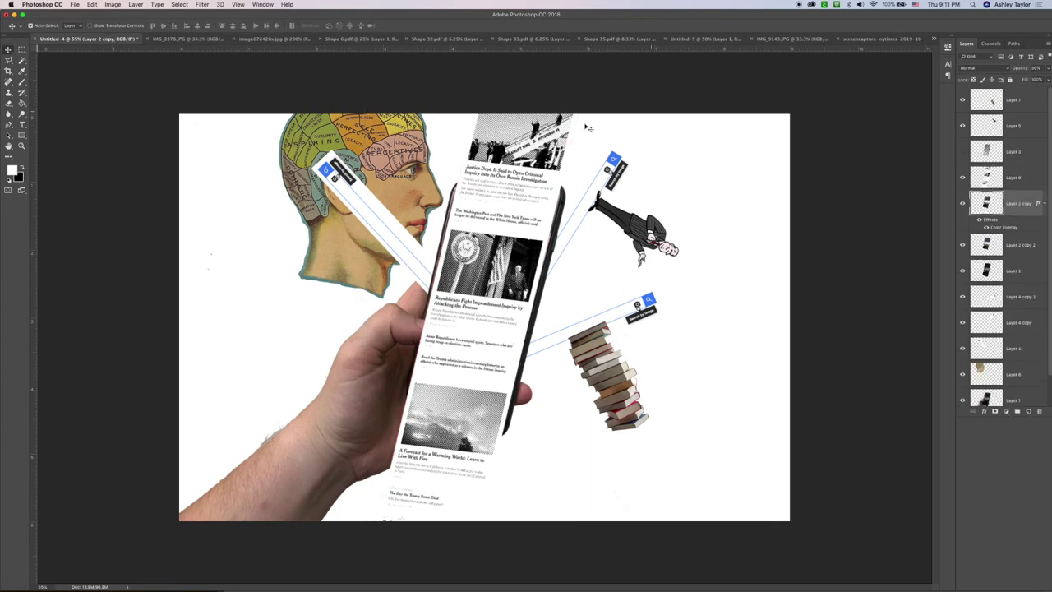
- Try the Multiply blend mode on the news page layer, and undo it
click(1023, 177)
click(975, 67)
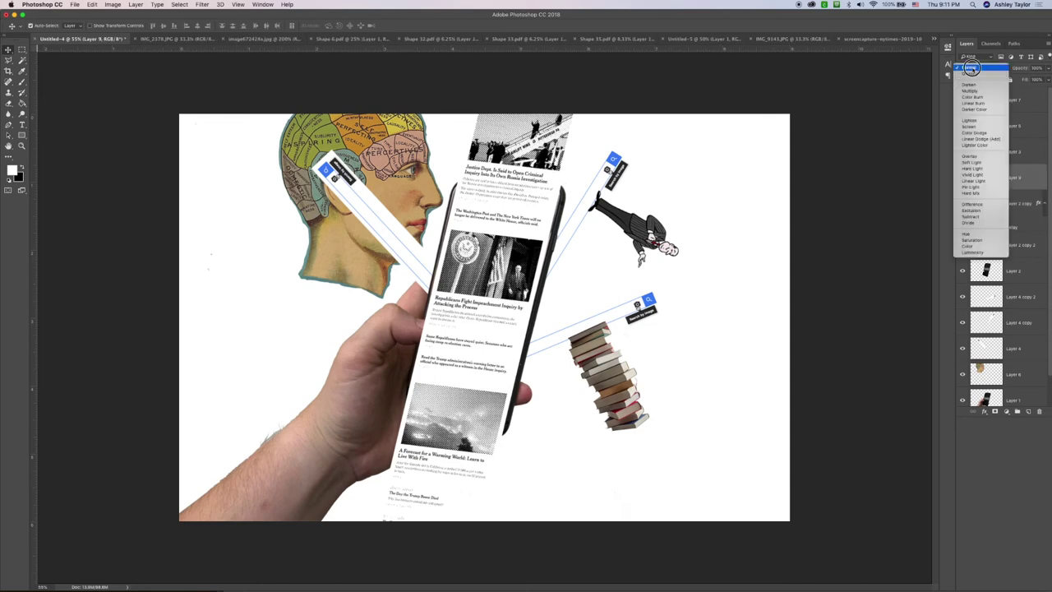
click(969, 90)
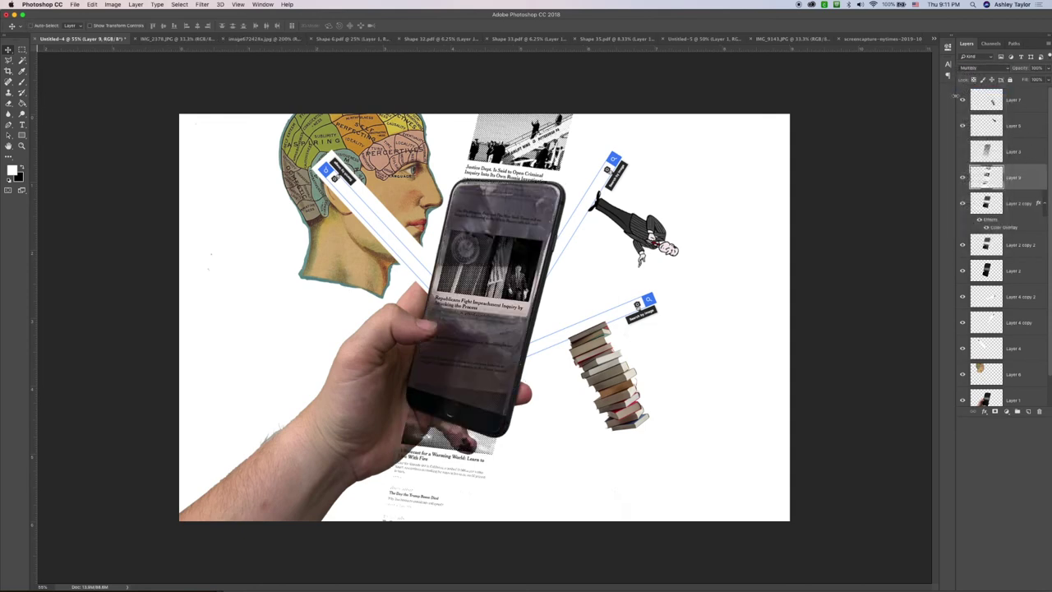
key(super+z)
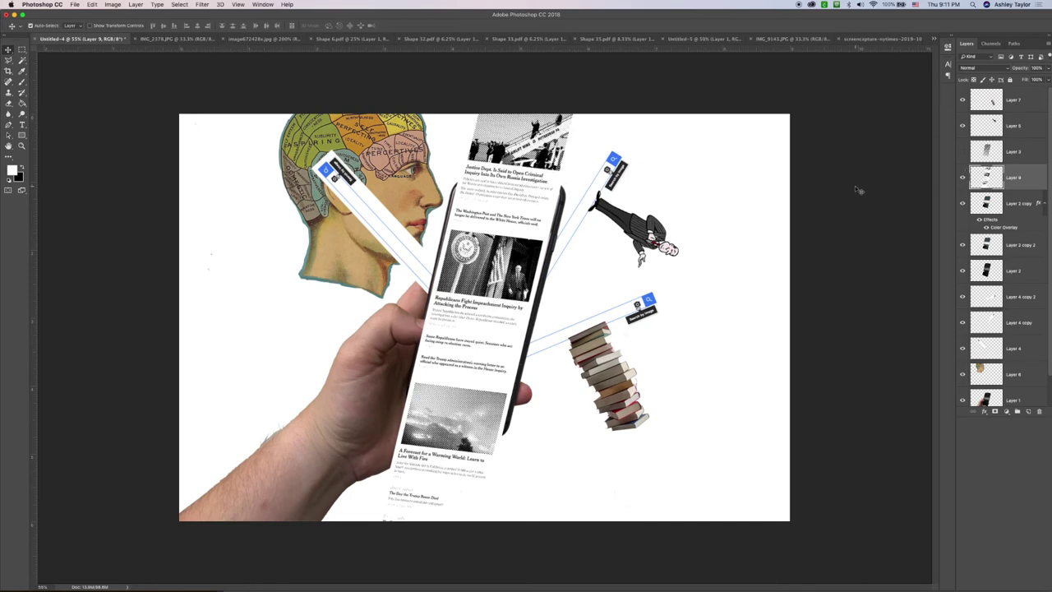
- Make the hand-and-phone photo the active layer and hide the news page layer covering it
click(399, 320)
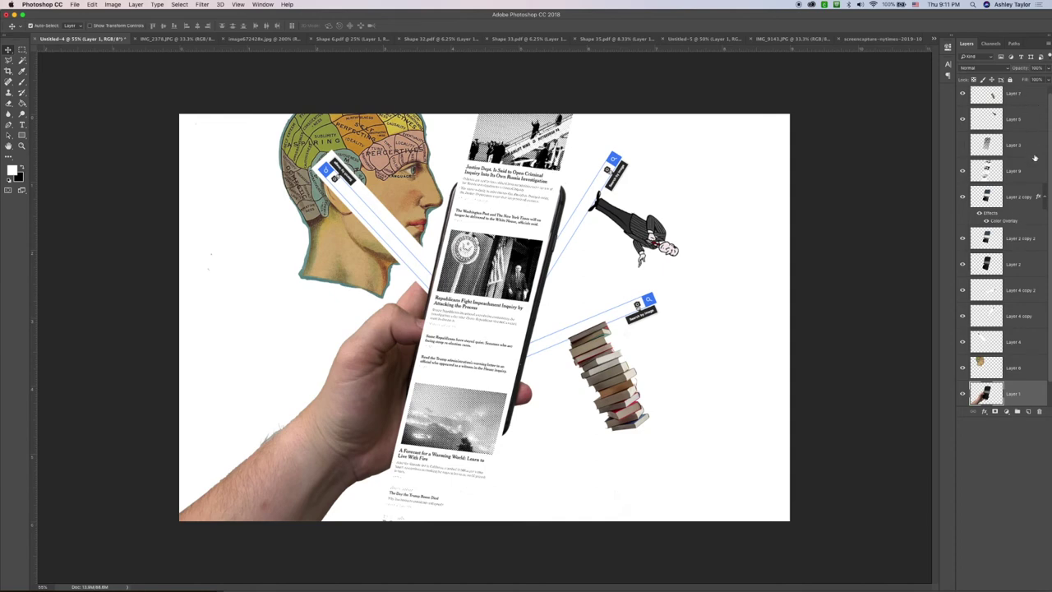
scroll(1027, 164, up, 1)
click(962, 100)
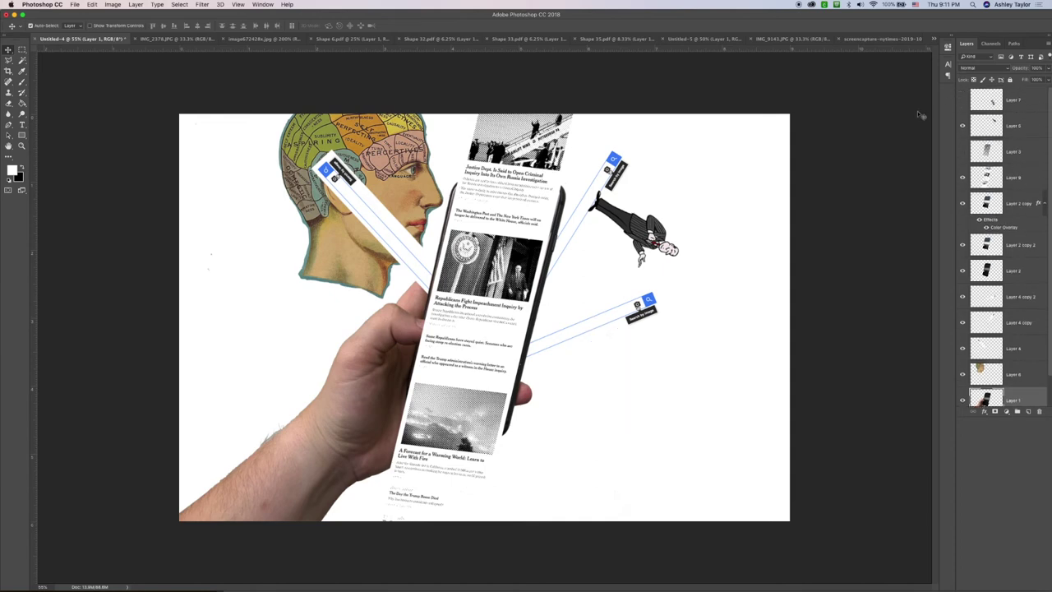
click(962, 101)
click(962, 176)
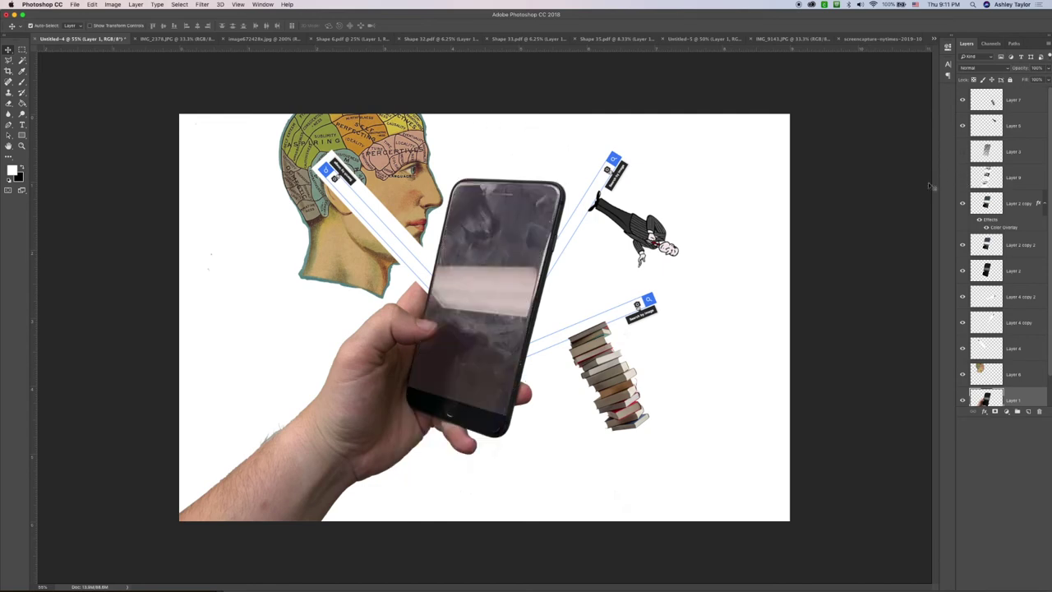
- Outline the thumb tip overlapping the phone's edge with a lasso selection
key(super+equal)
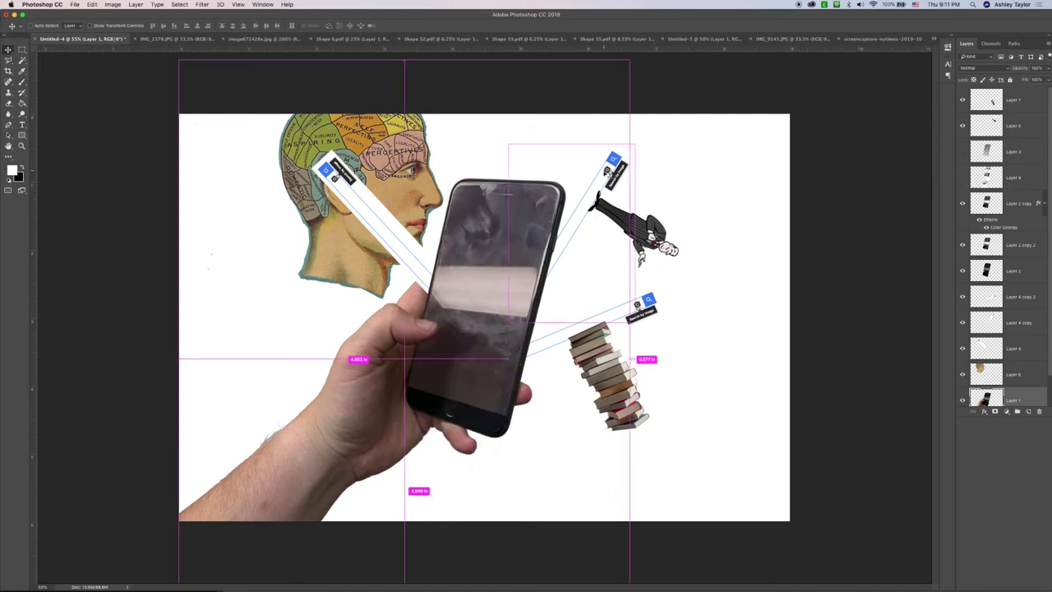
key(l)
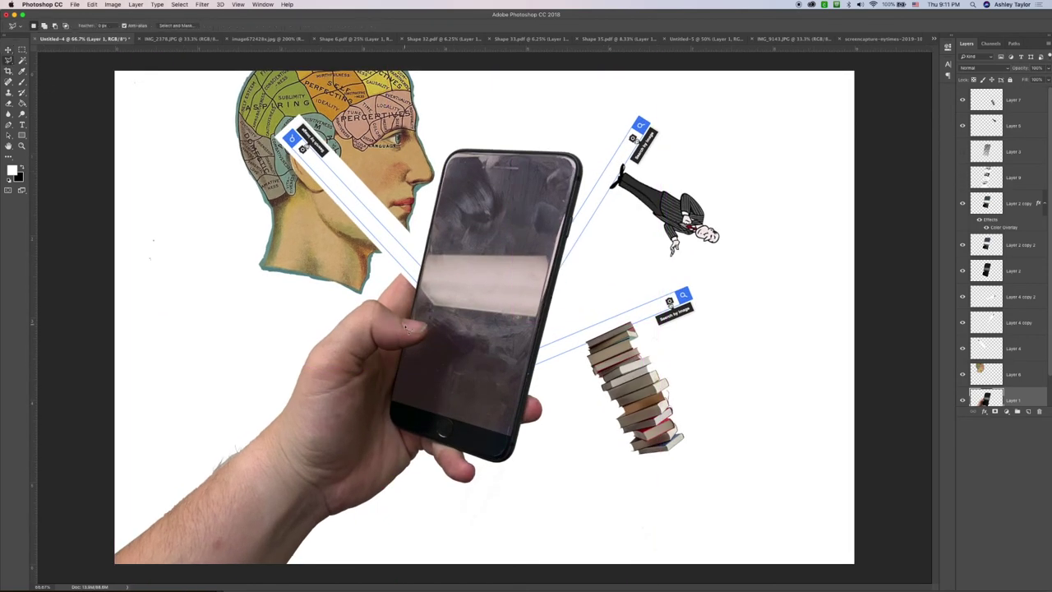
mouse_move(396, 349)
mouse_down()
mouse_move(433, 334)
mouse_move(418, 321)
mouse_move(384, 322)
mouse_move(393, 349)
mouse_up()
scroll(999, 293, down, 2)
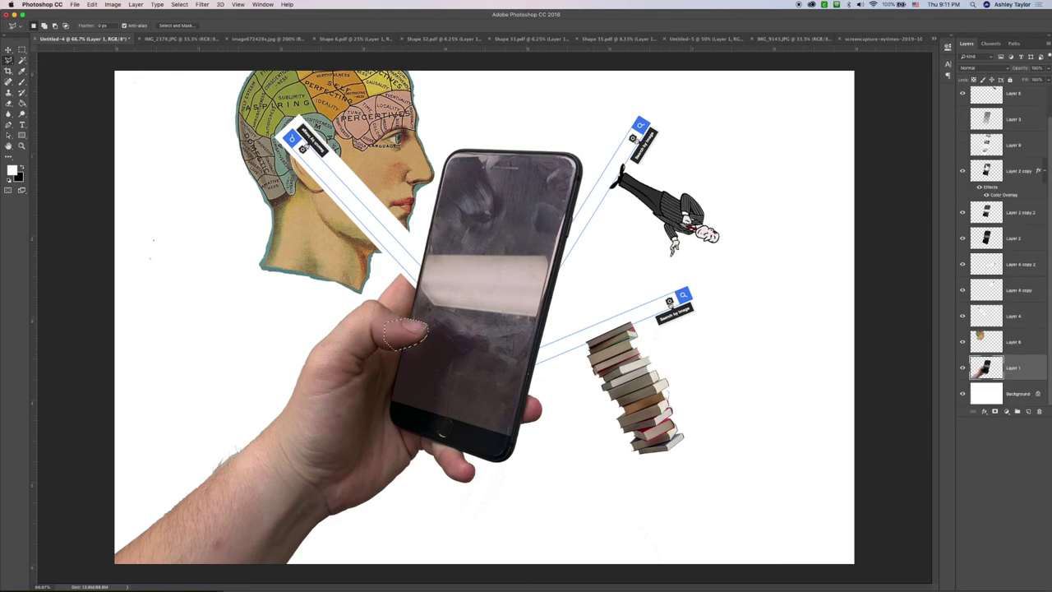
- Show the news page again, make its layer active instead of the hand photo, and clear the thumb selection
click(962, 145)
key(BackSpace)
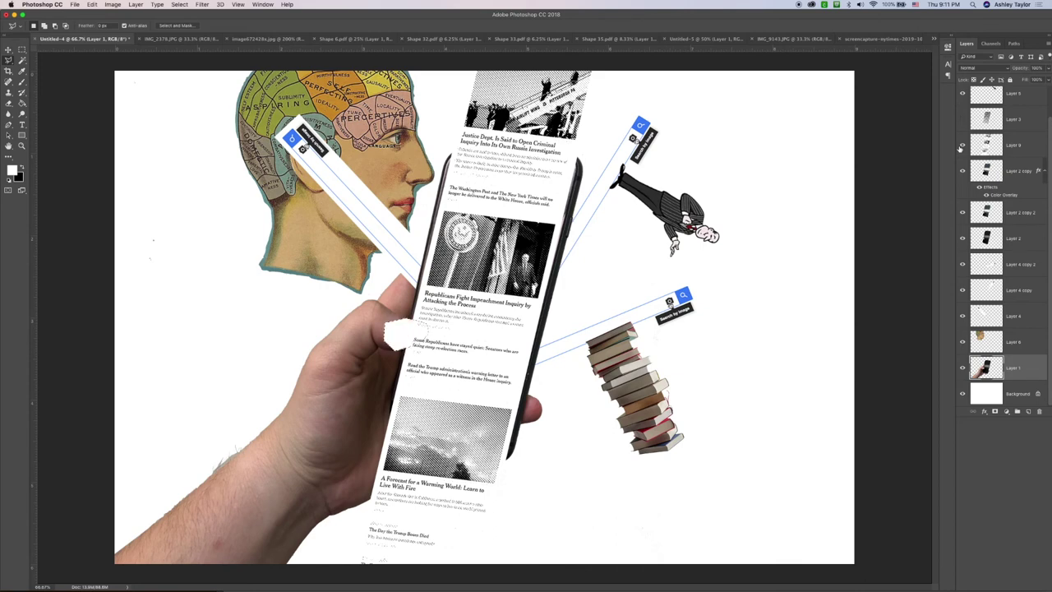
key(super+z)
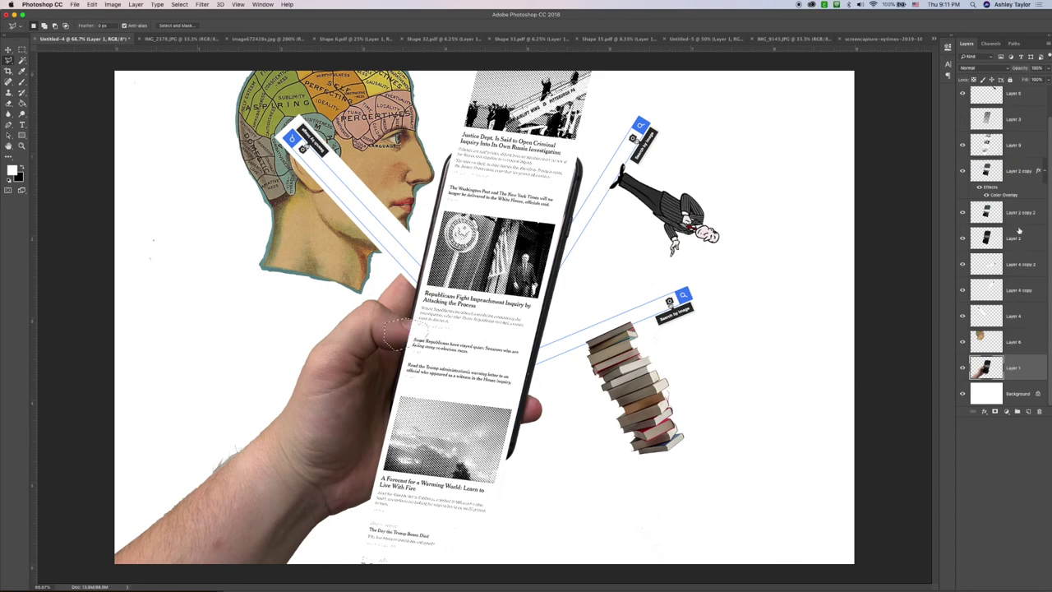
click(1029, 145)
key(super+d)
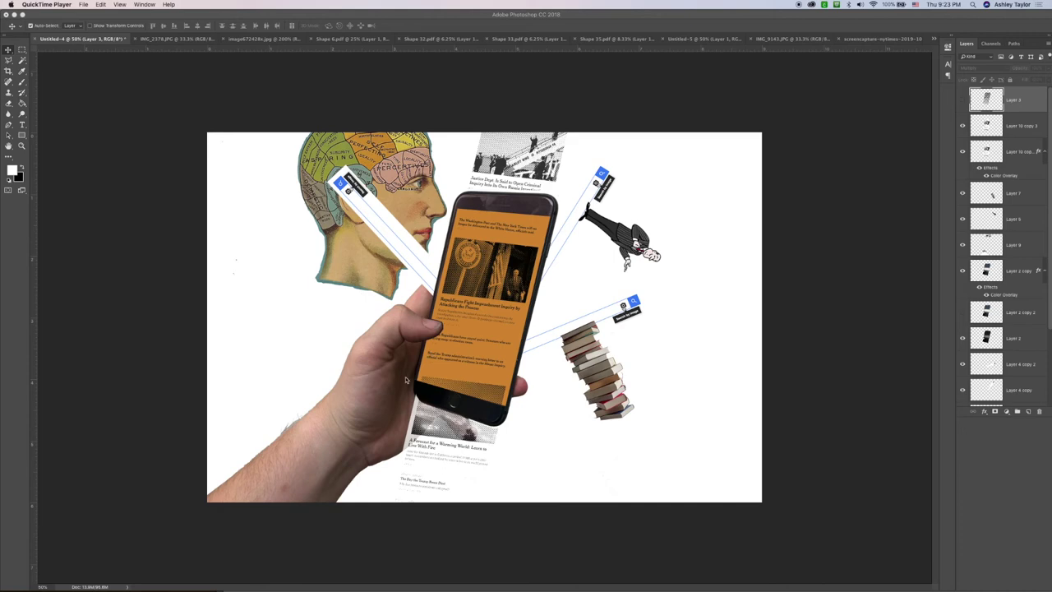
- Make the hand-and-phone photo the active layer for filtering
click(385, 359)
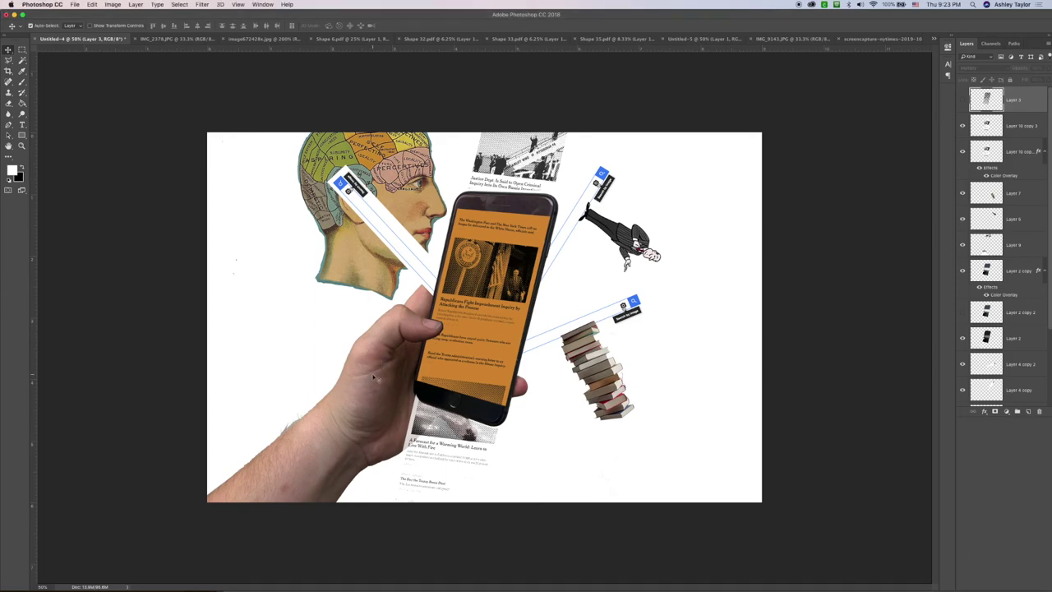
click(373, 376)
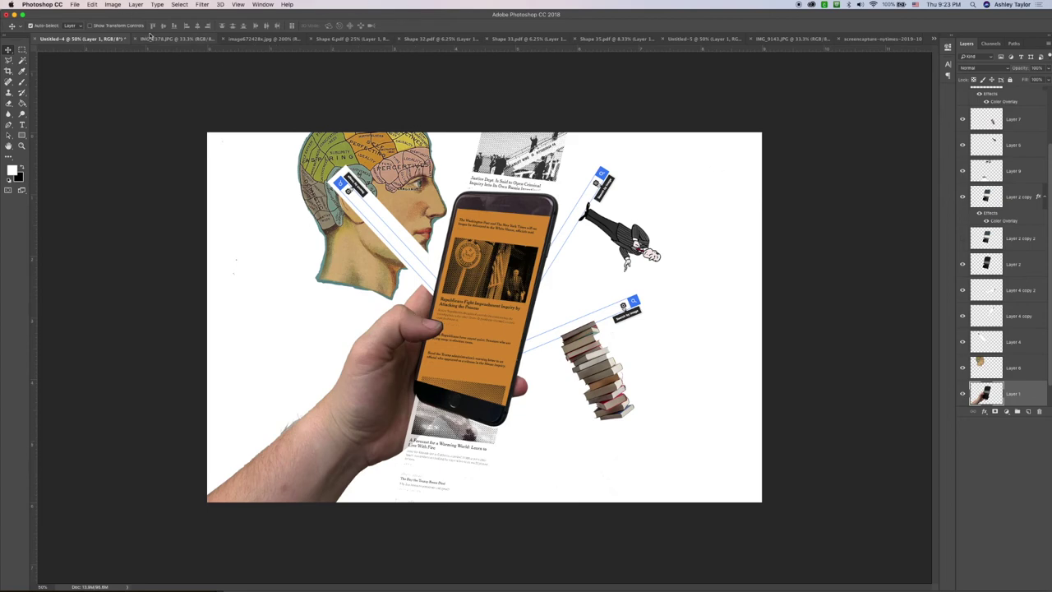
- Try the Stamp filter on the hand-and-phone photo in the Filter Gallery, and cancel it
click(206, 4)
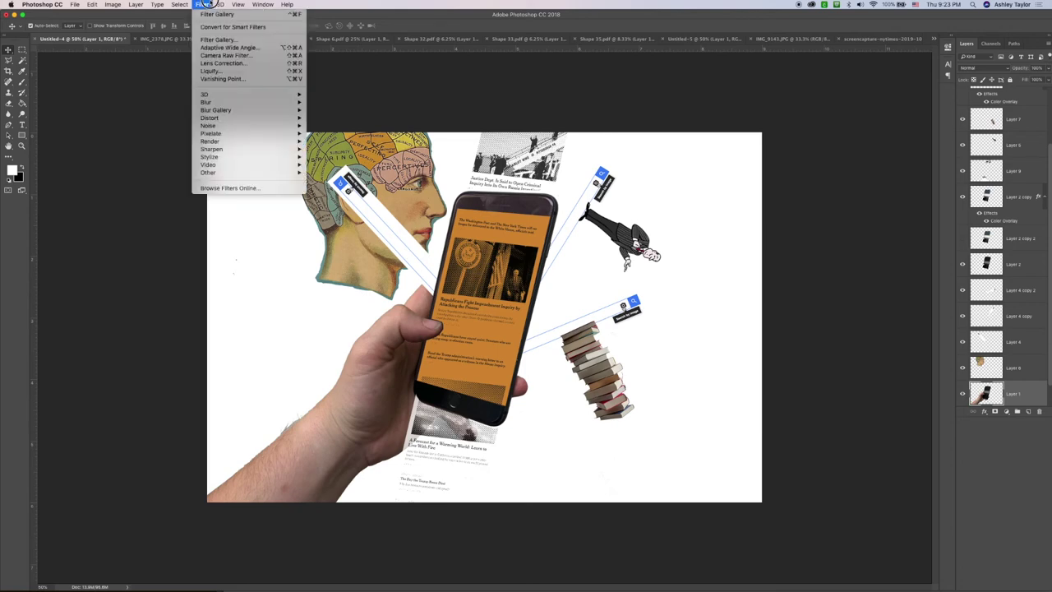
click(205, 5)
click(205, 4)
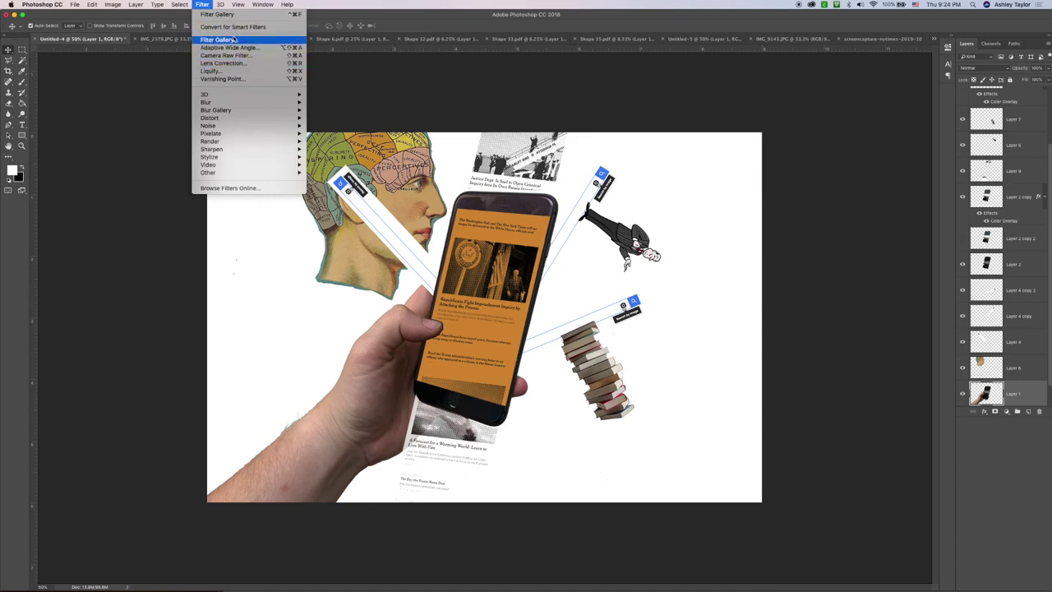
click(234, 40)
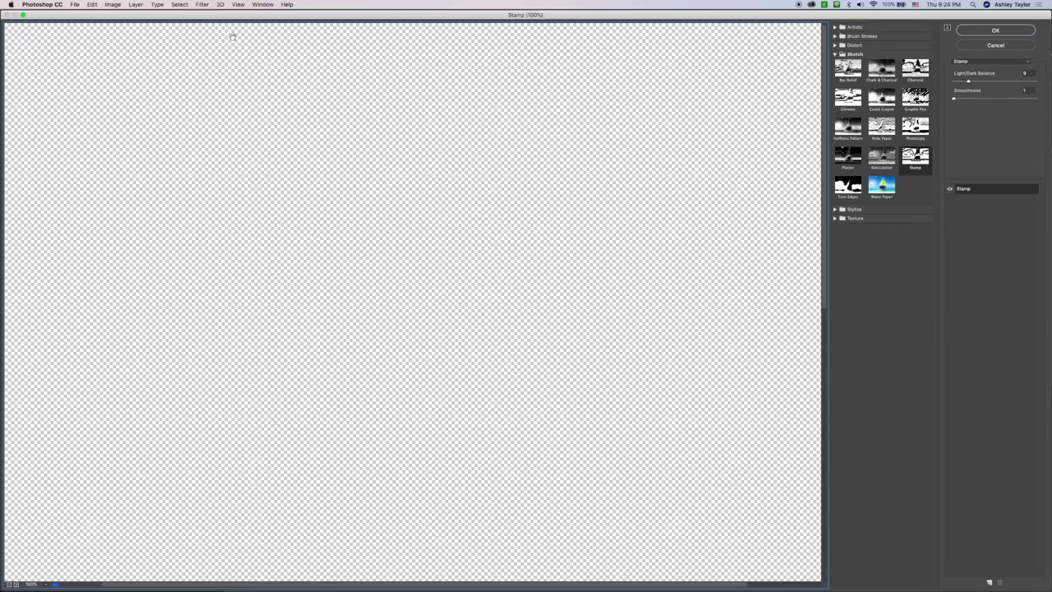
key(super+minus)
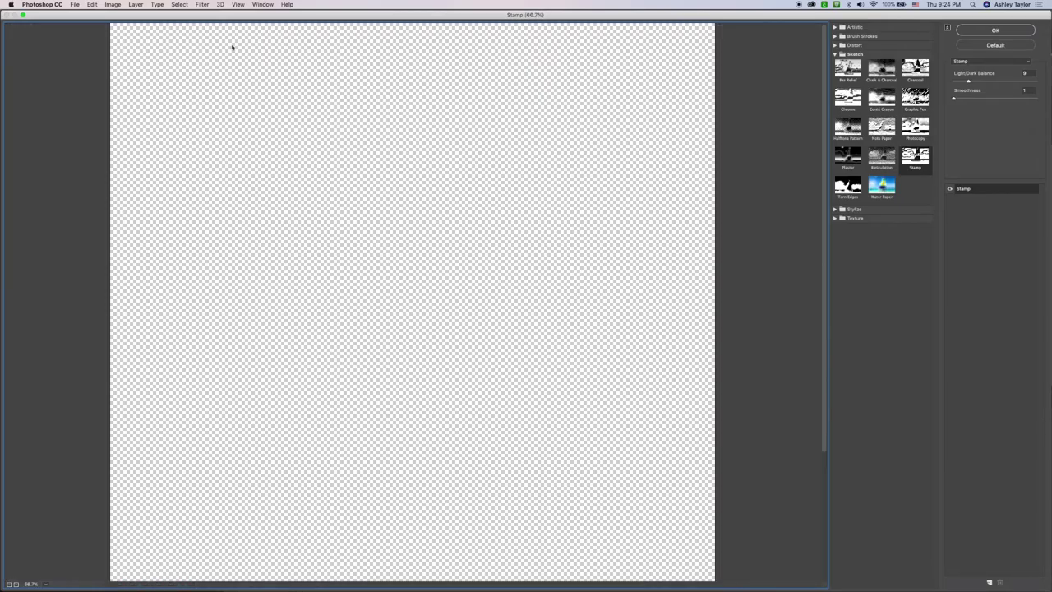
scroll(411, 272, down, 4)
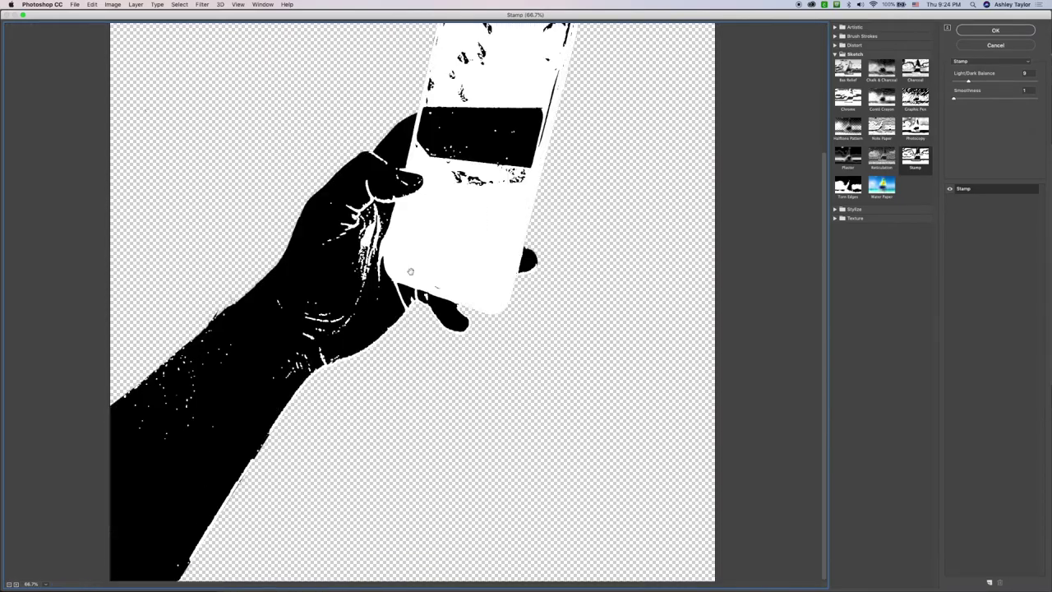
click(994, 46)
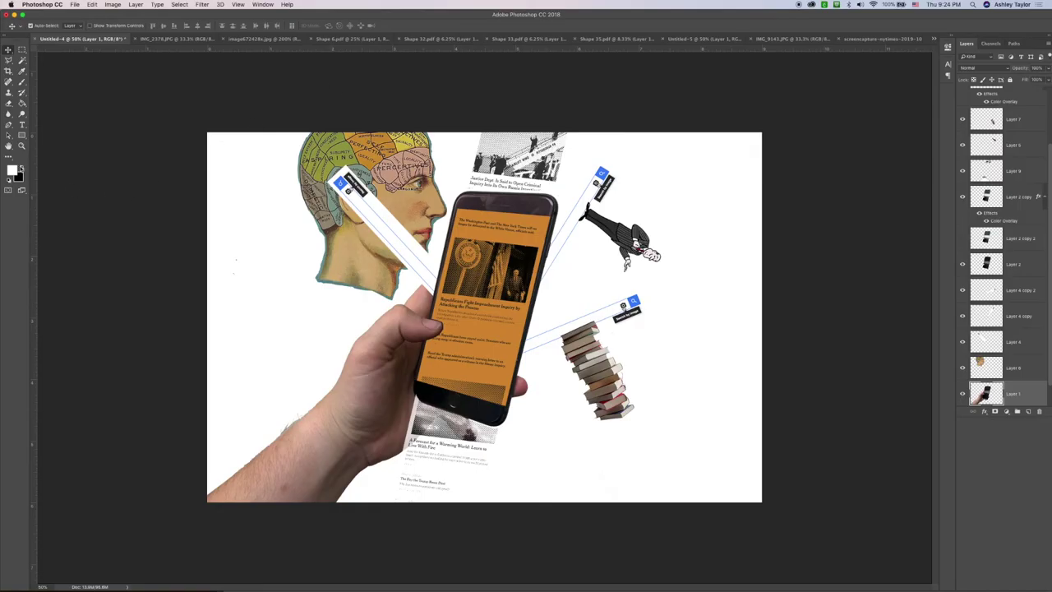
- Swap the foreground and background colors to black on white, and try the Stamp filter on the hand photo, undoing the filter
click(21, 167)
click(197, 4)
click(255, 45)
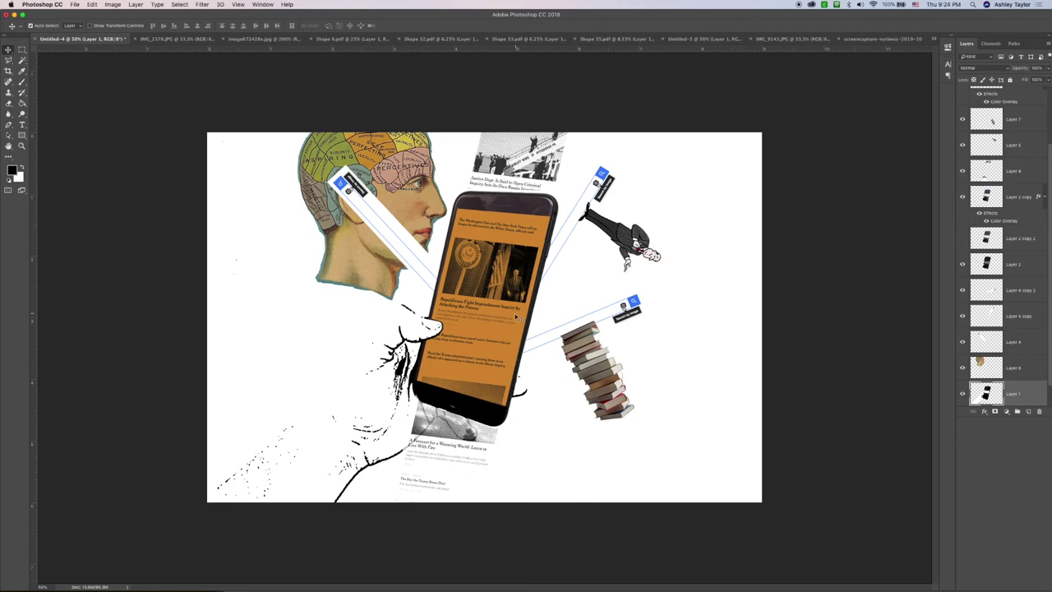
key(super+z)
- Reopen the Filter Gallery for the hand photo and preview the Artistic filters Cutout, Dry Brush and Film Grain on the whole image
click(202, 4)
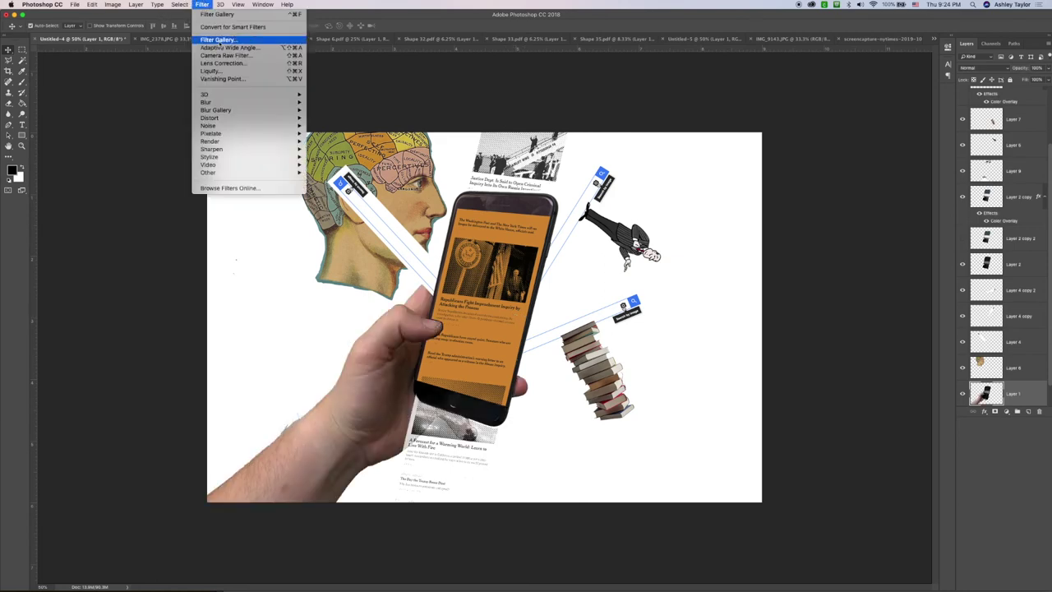
click(218, 40)
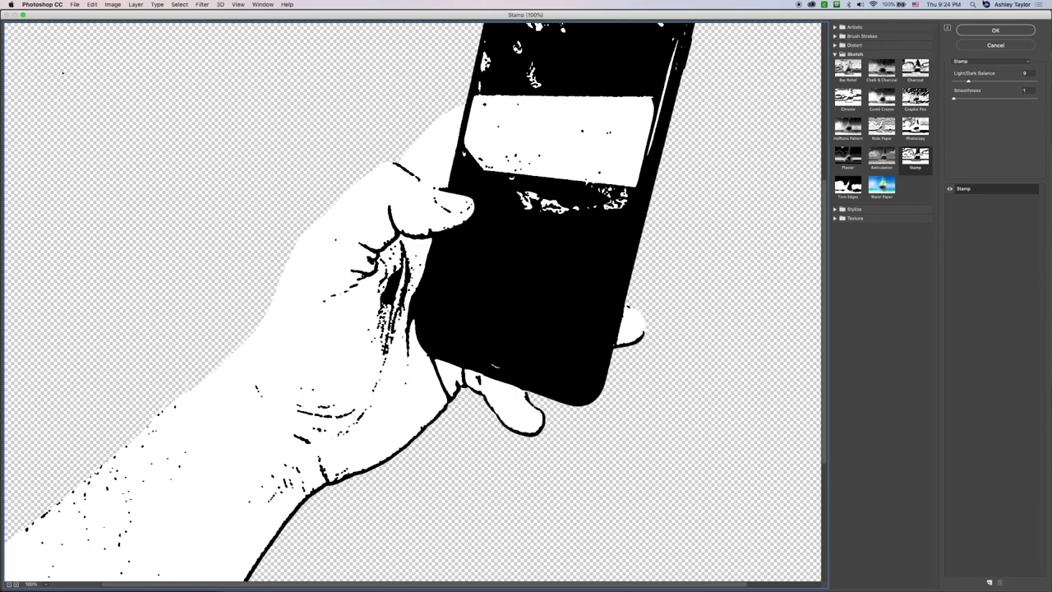
key(super+minus)
key(super+minus)
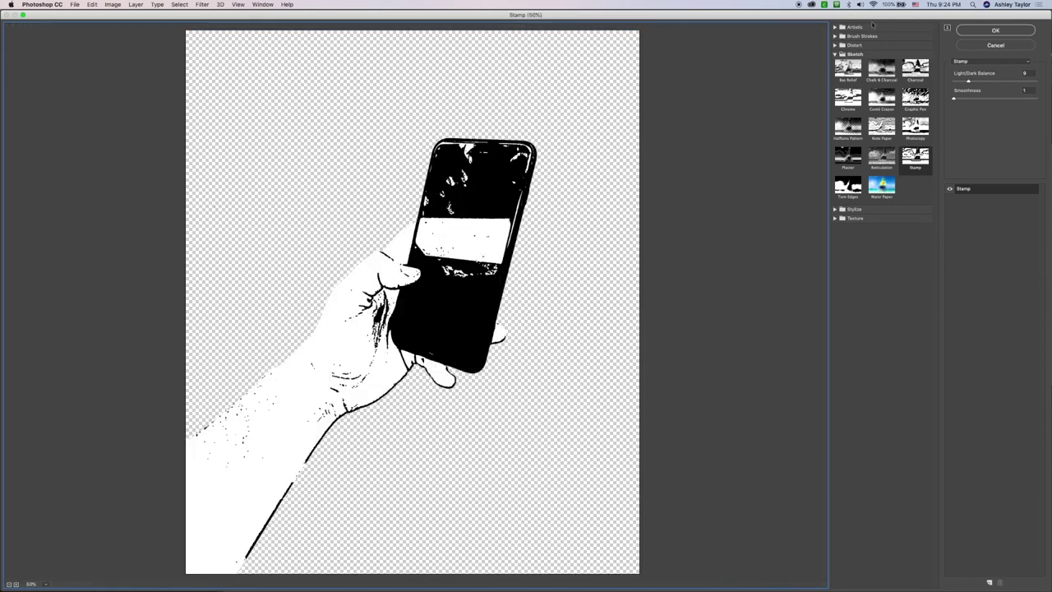
click(864, 30)
click(881, 42)
click(917, 44)
click(847, 72)
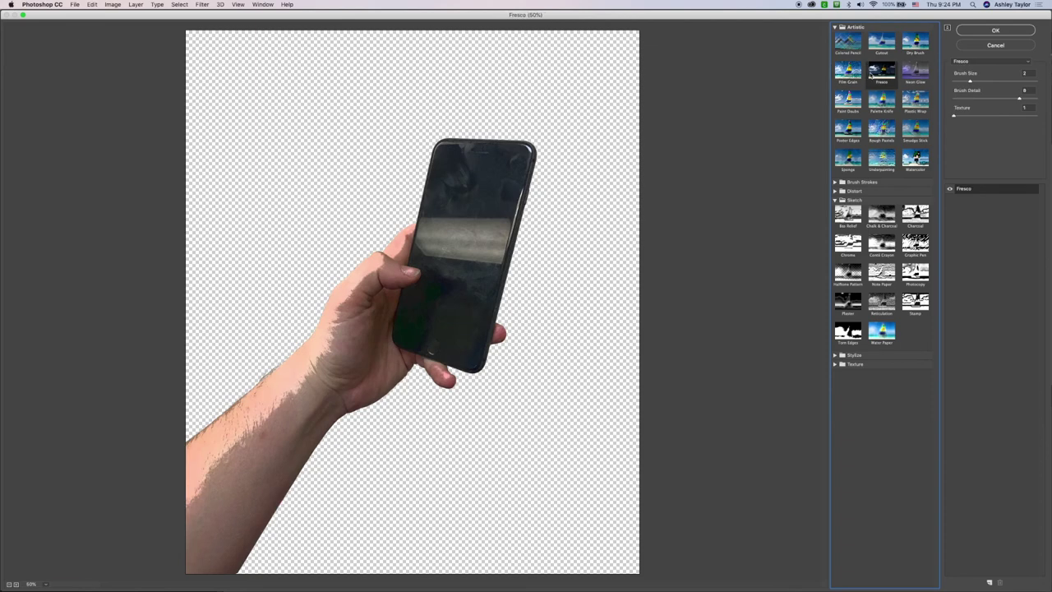
- Preview Film Grain with a grain of 16, Fresco, Neon Glow, Plastic Wrap and Paint Daubs on the hand photo
click(971, 80)
drag(971, 80, 992, 81)
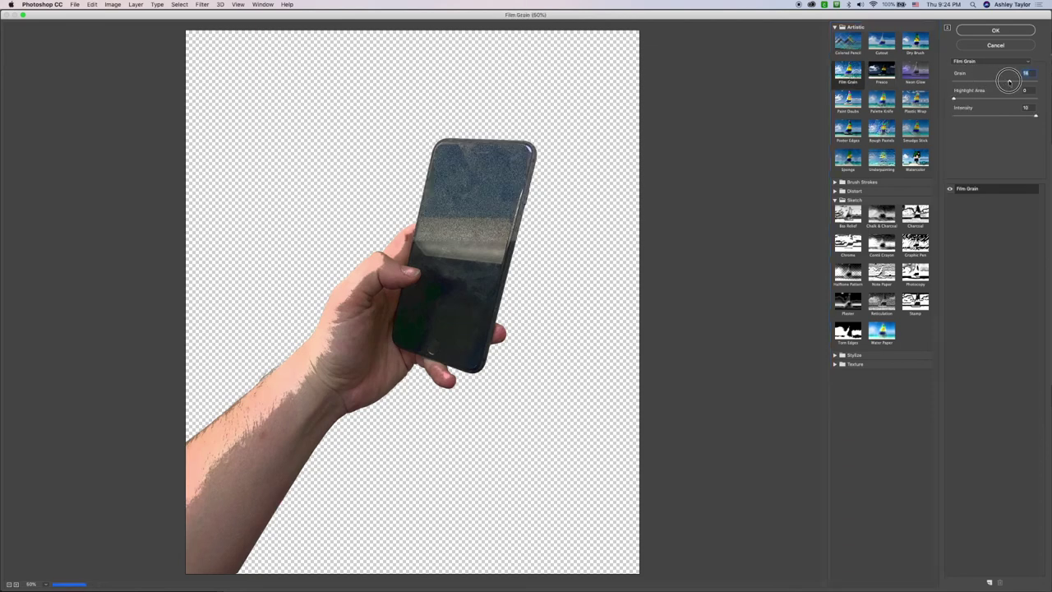
click(880, 71)
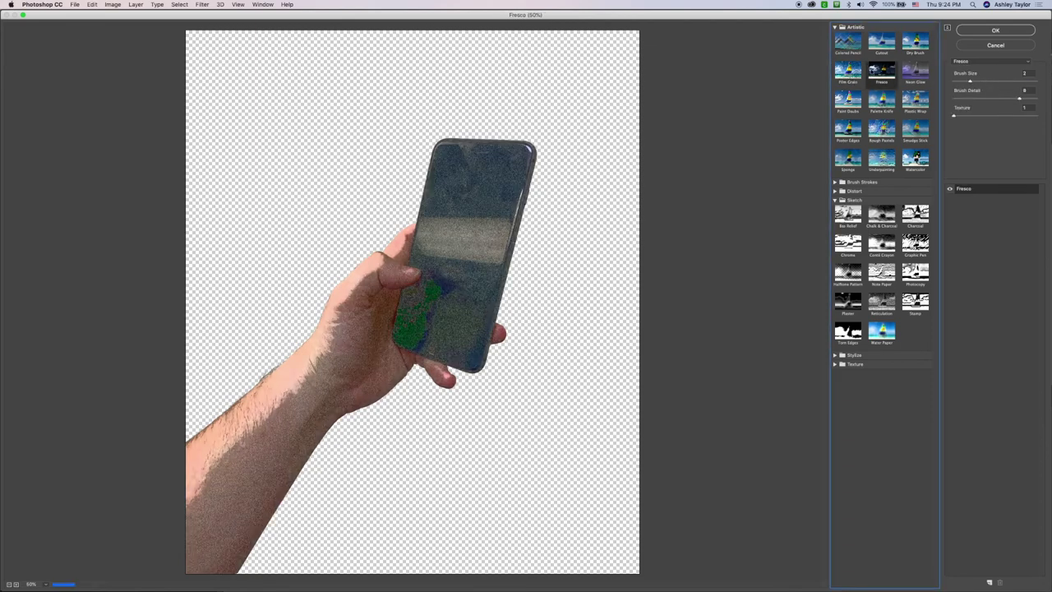
click(925, 71)
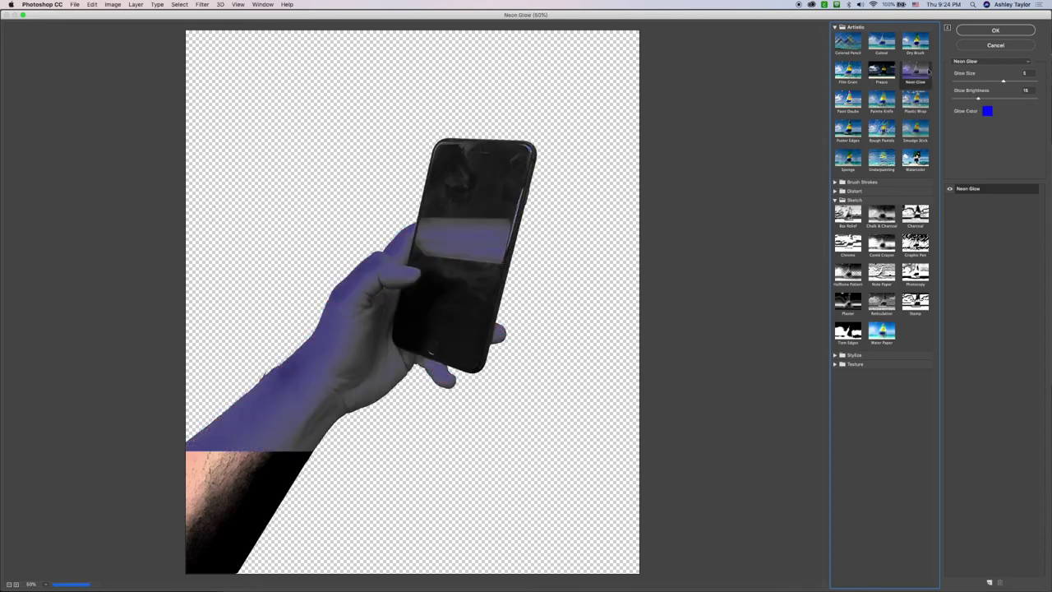
click(911, 103)
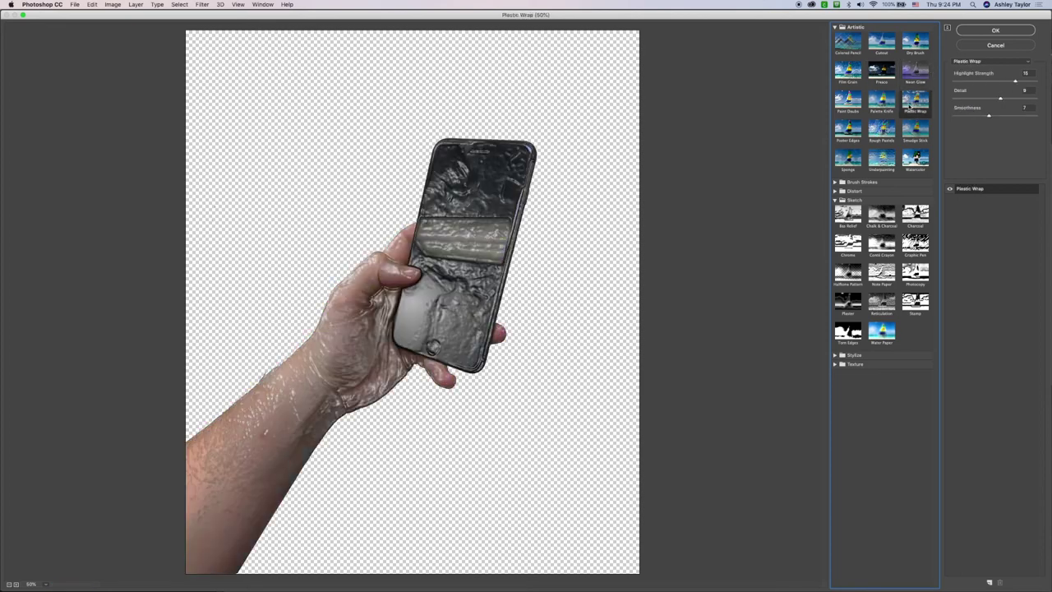
click(873, 106)
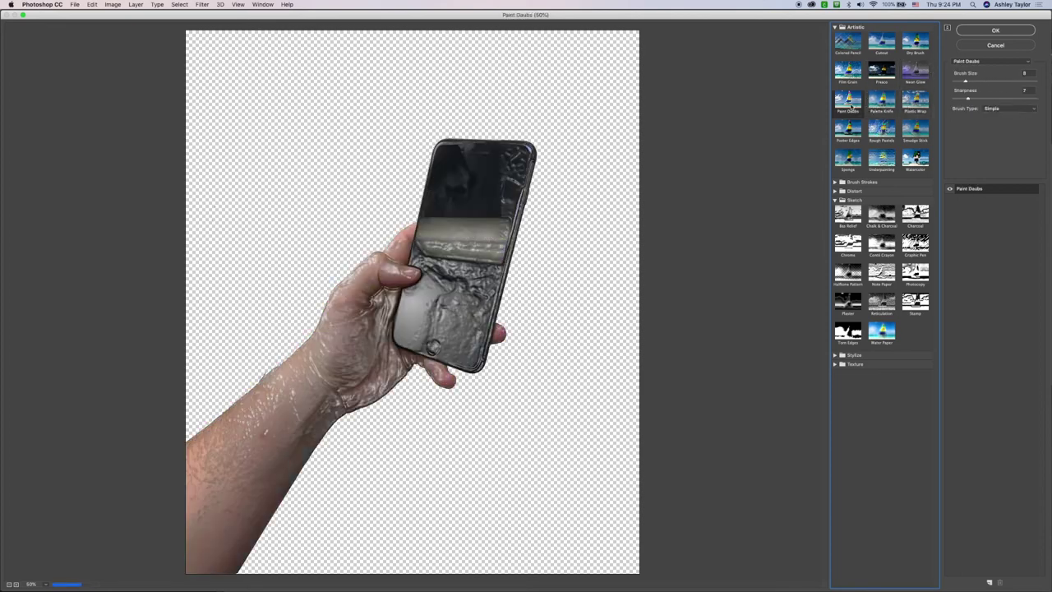
- Preview the Artistic filters Poster Edges, Rough Pastels, Smudge Stick and Underpainting on the hand photo
click(855, 136)
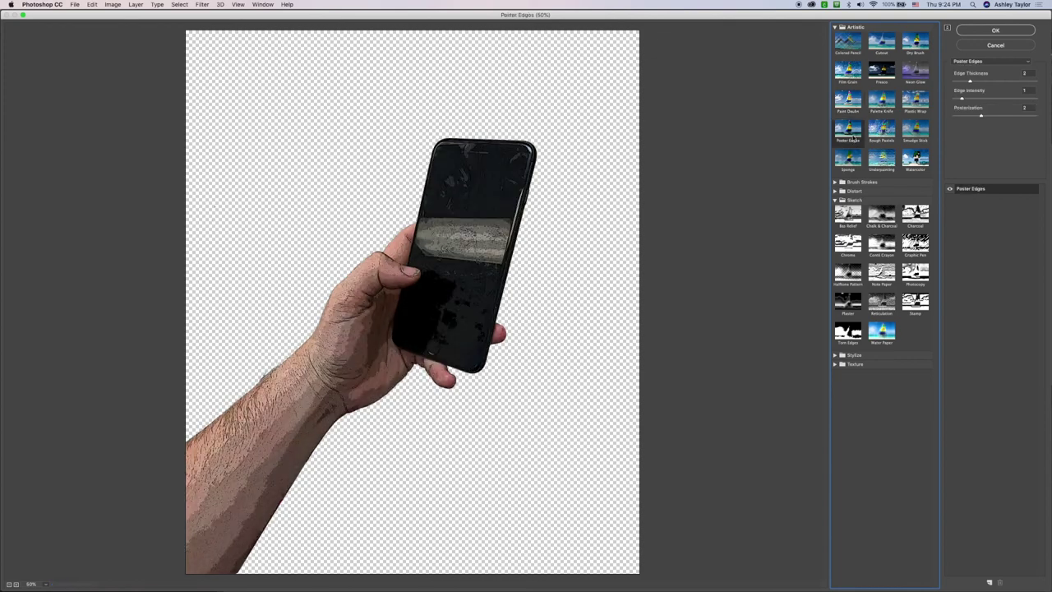
click(881, 130)
click(915, 132)
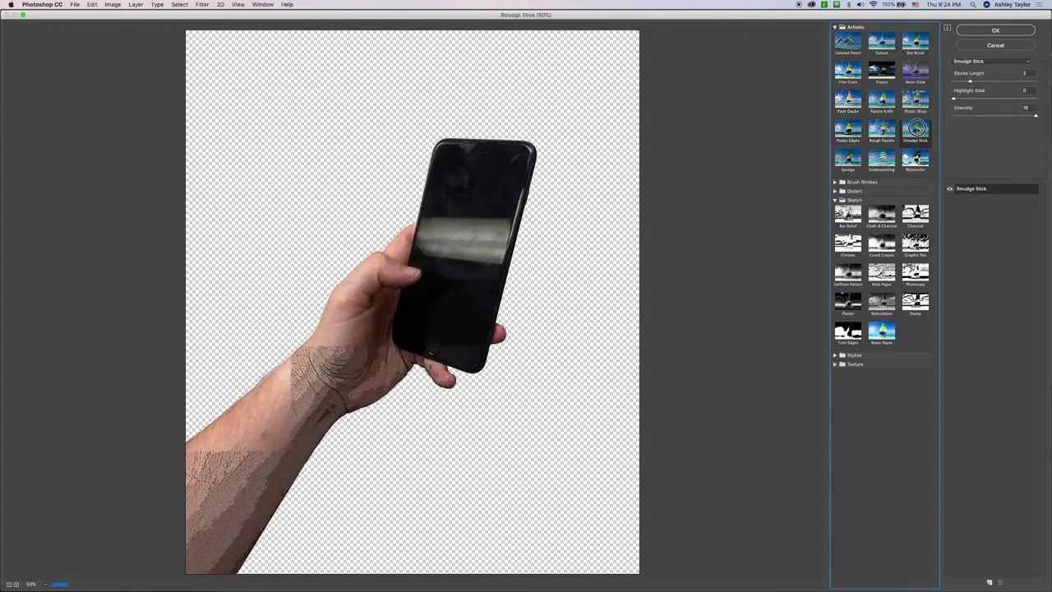
click(878, 156)
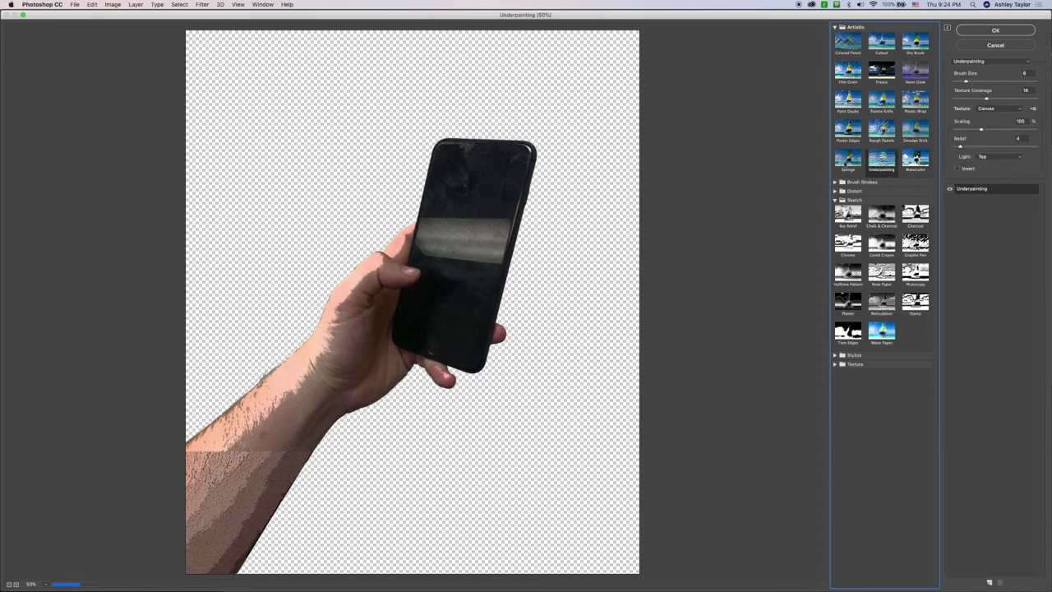
- Try the Sponge filter on the hand photo with brush size 6, definition 3 and smoothness 7
click(848, 158)
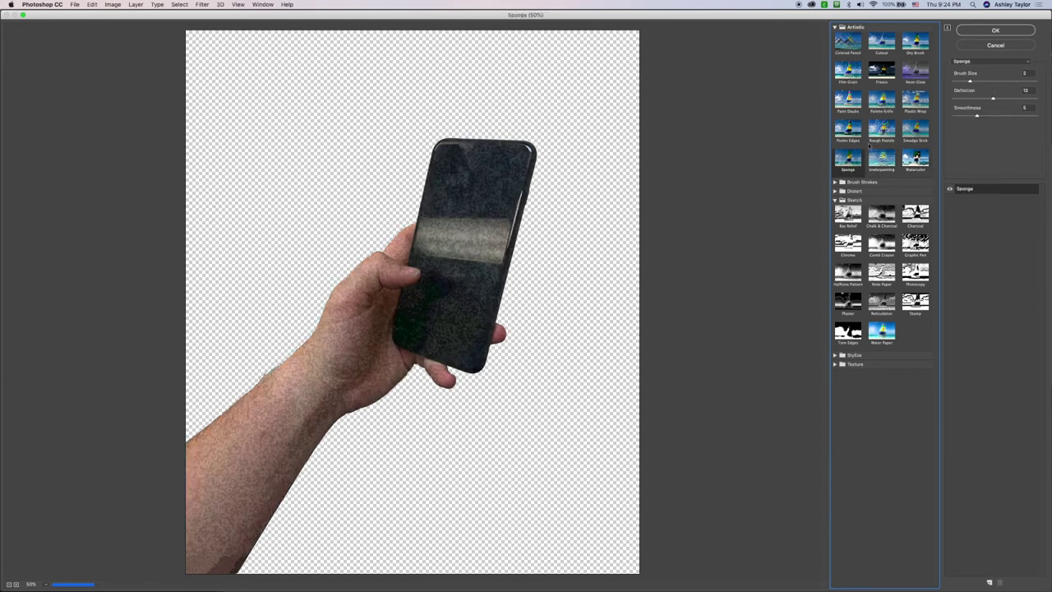
drag(970, 80, 1004, 81)
click(1022, 98)
mouse_move(1021, 98)
mouse_down()
mouse_move(964, 100)
mouse_move(1032, 117)
mouse_up()
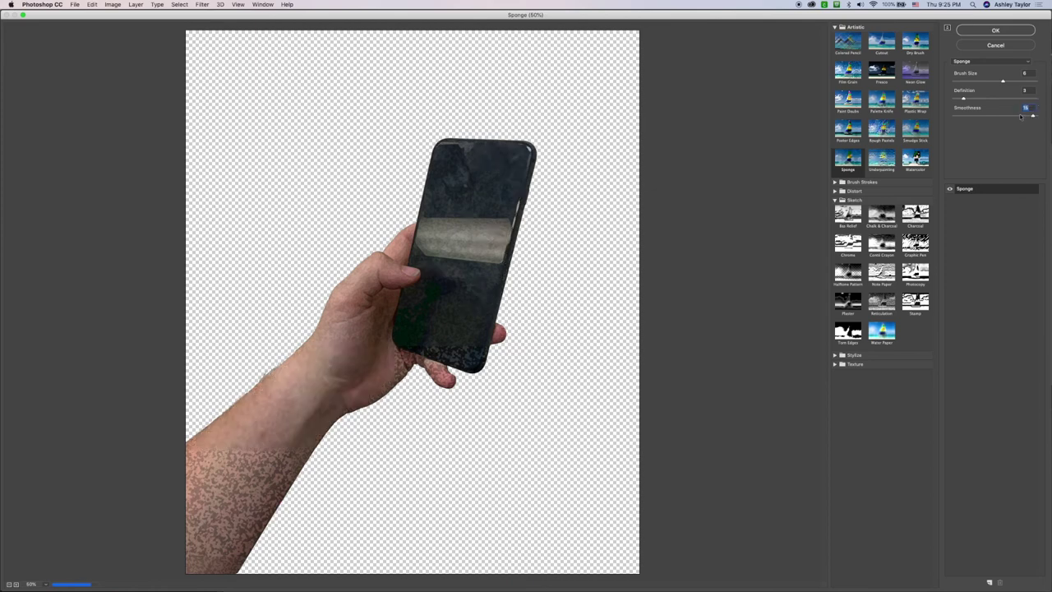
drag(1015, 116, 991, 117)
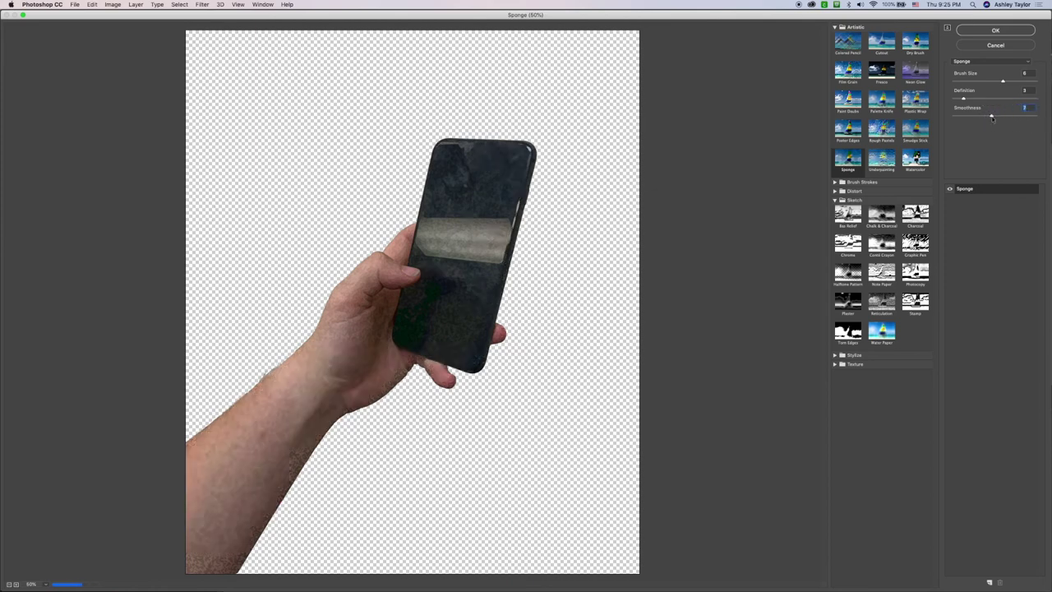
- Preview the Watercolor filter, expand the Brush Strokes and Distort filter groups, and try the Plaster filter
click(917, 155)
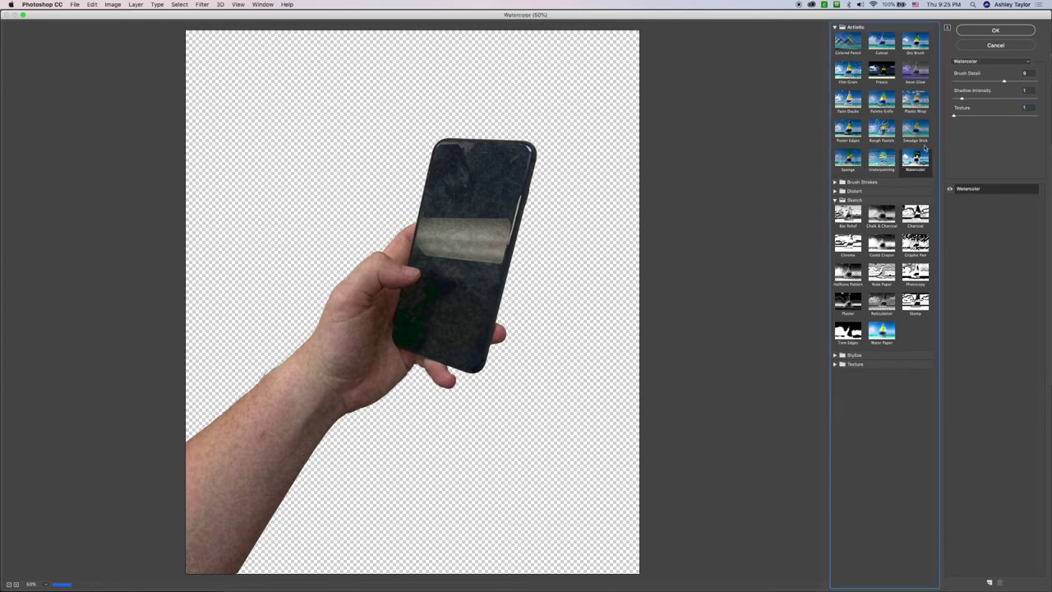
click(835, 181)
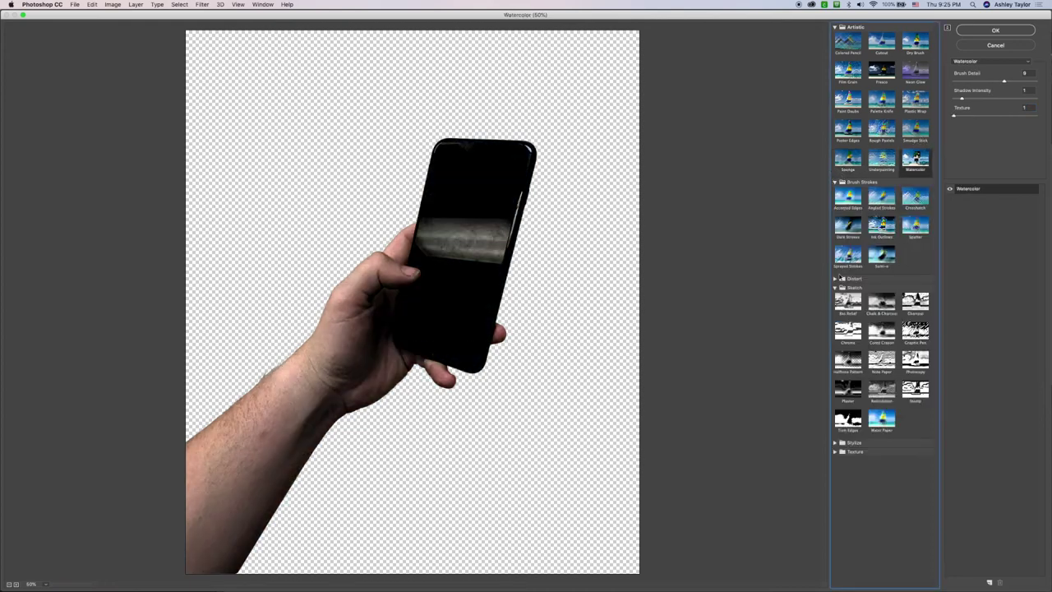
click(835, 278)
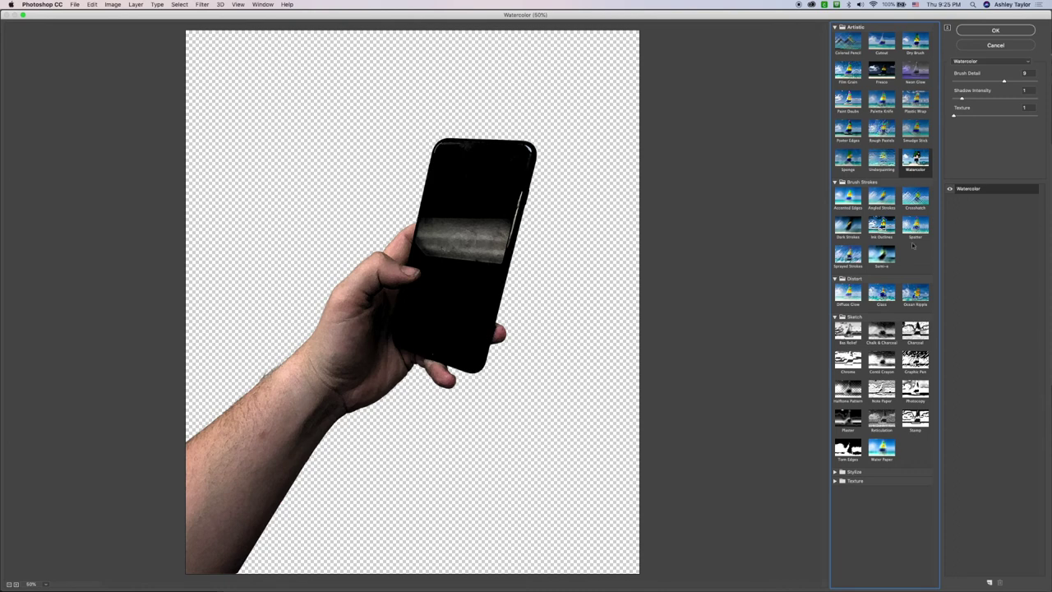
click(848, 419)
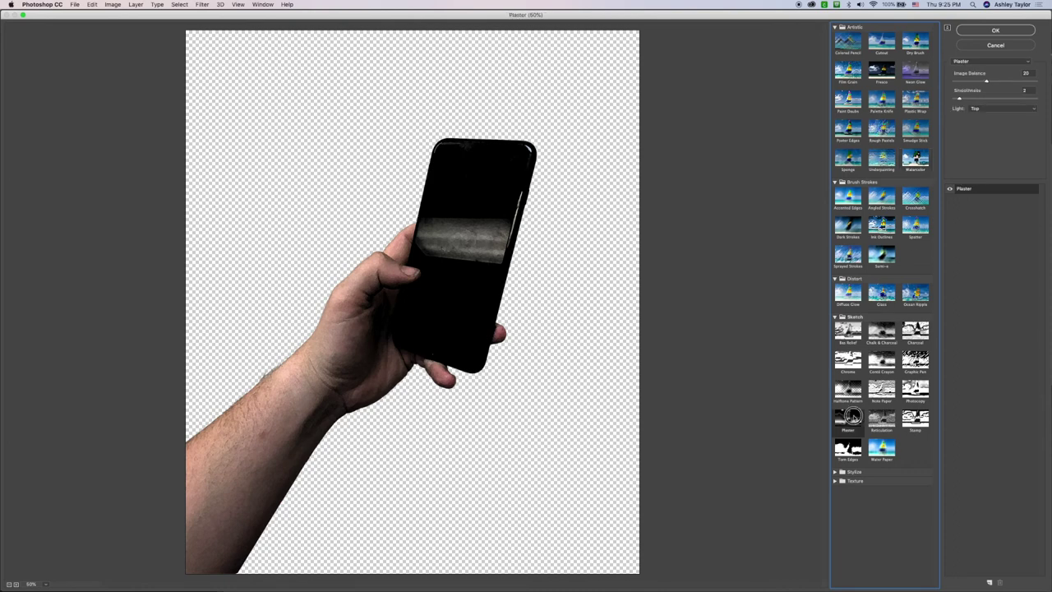
- Apply the Reticulation filter to the hand photo with density 18, foreground level 16 and background level 50
click(882, 419)
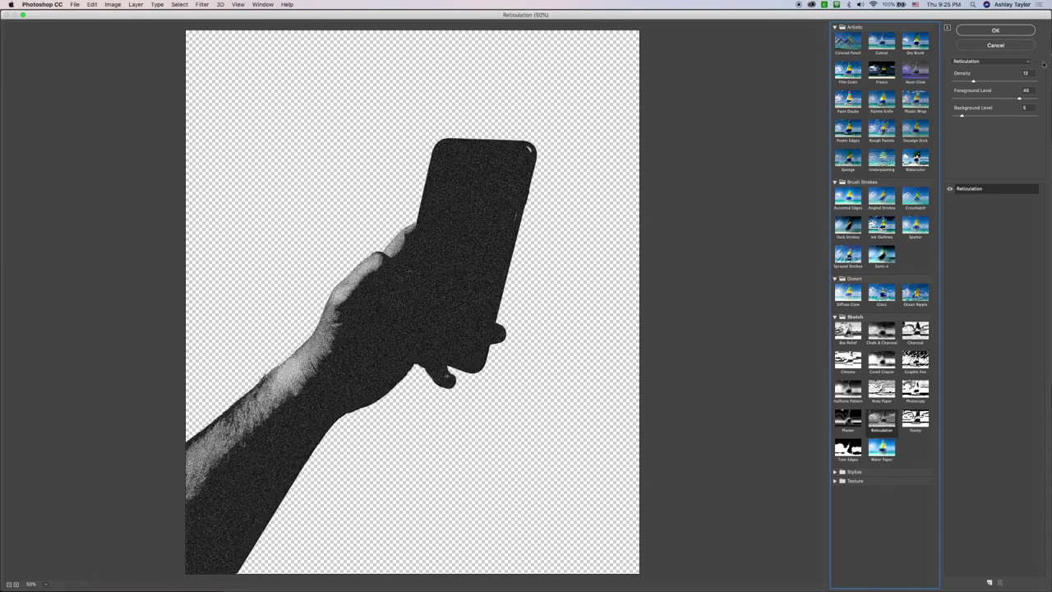
drag(973, 82, 1040, 123)
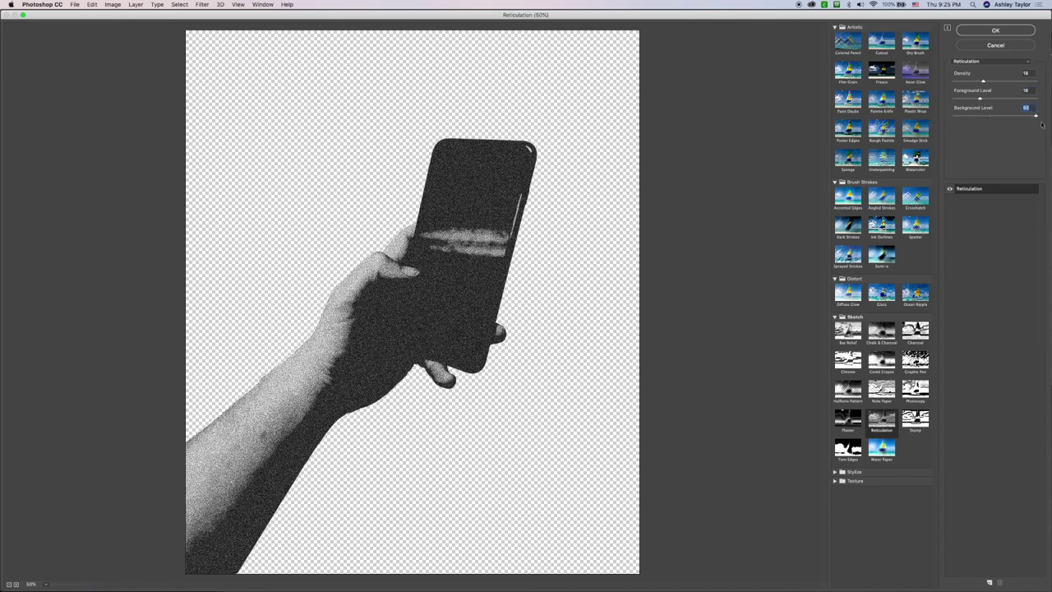
click(880, 418)
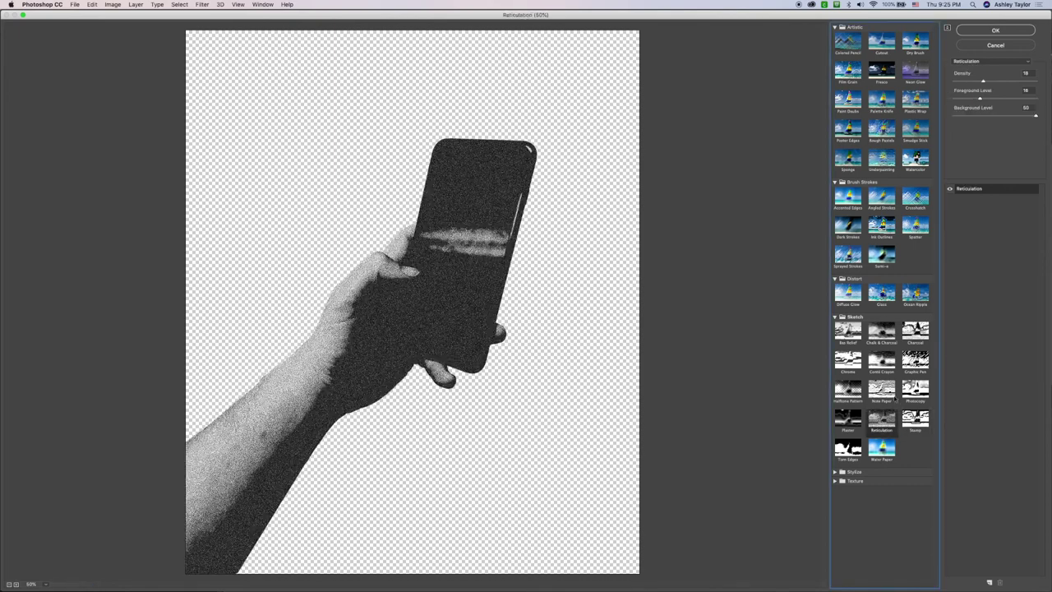
click(998, 34)
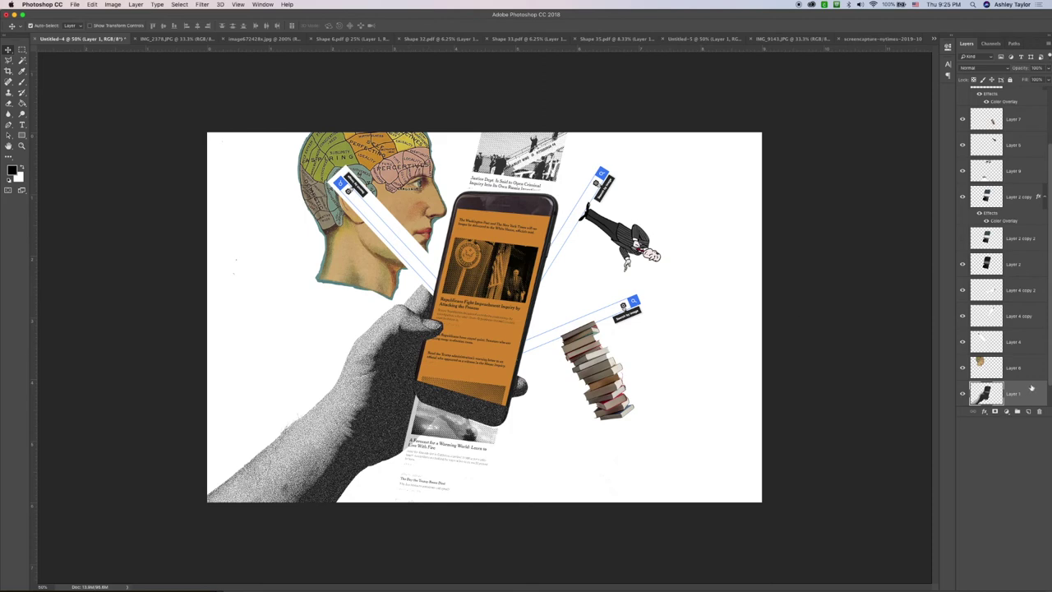
- Copy the entire filtered hand image to the clipboard and step back in history to the unfiltered color hand photo
key(super+a)
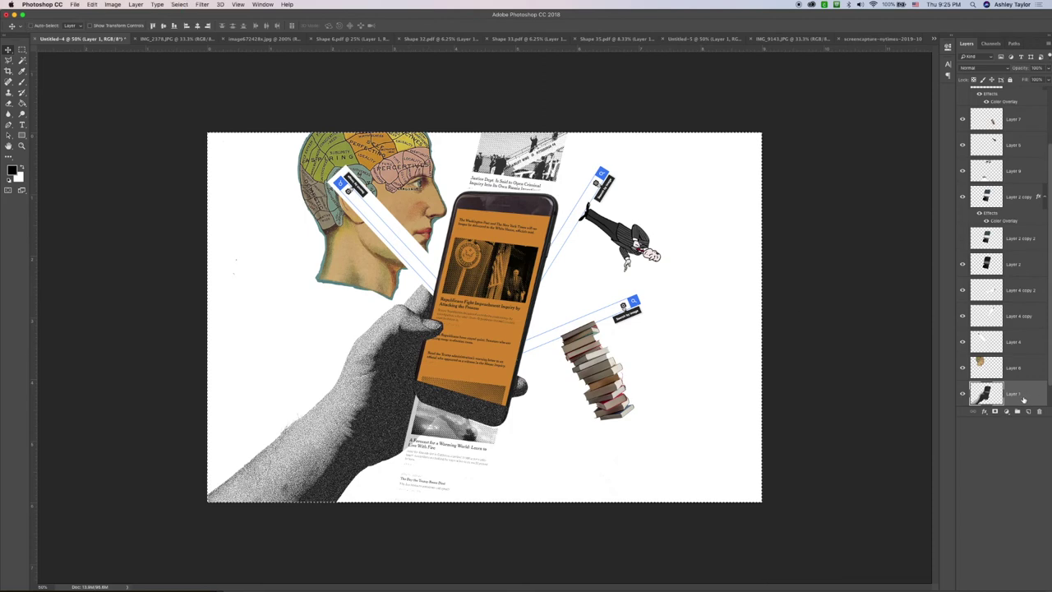
key(Delete)
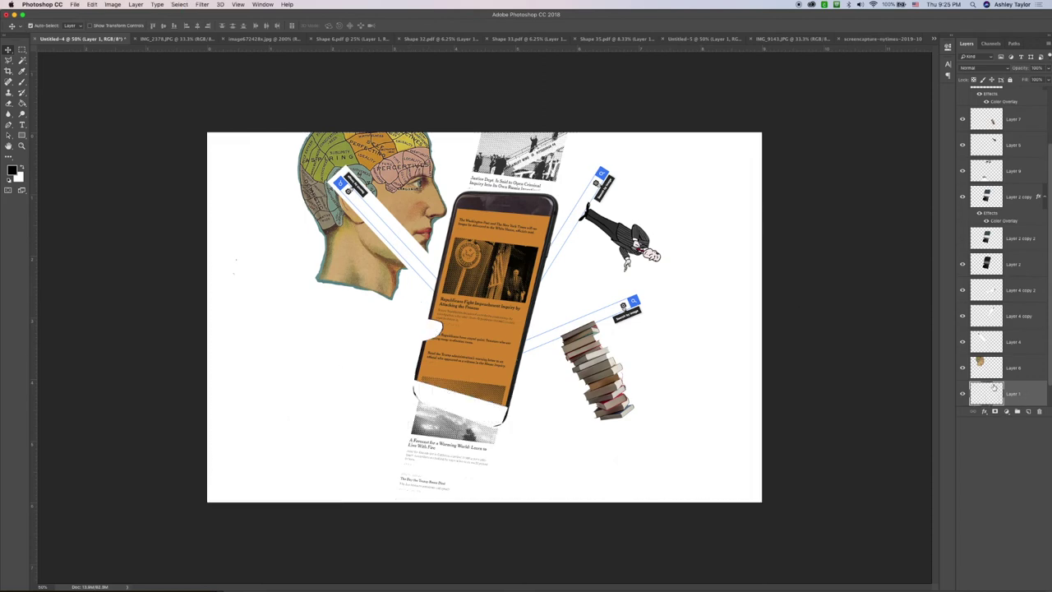
key(super+z)
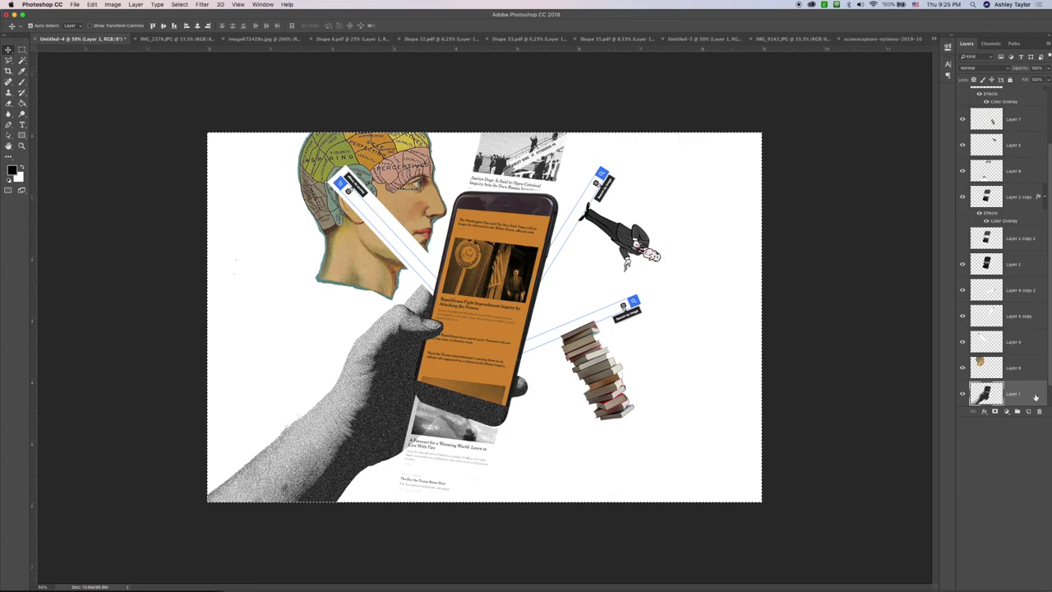
key(super+alt+z)
key(super+alt+z)
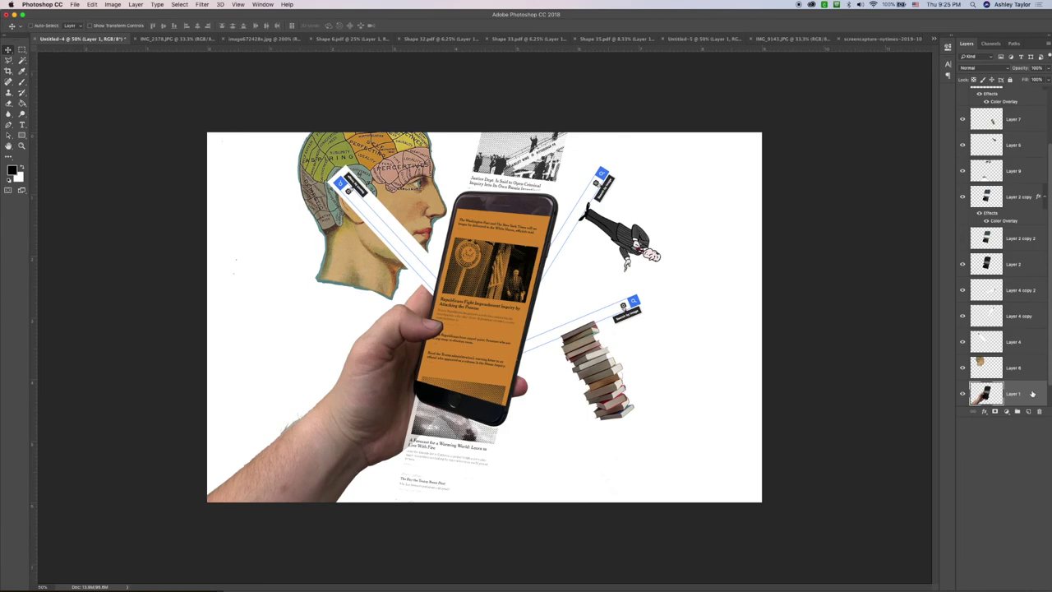
key(super+shift+z)
key(super+alt+z)
- Paste the filtered hand in place as a new layer over the original, and set its blend mode to Multiply
click(92, 4)
mouse_move(164, 89)
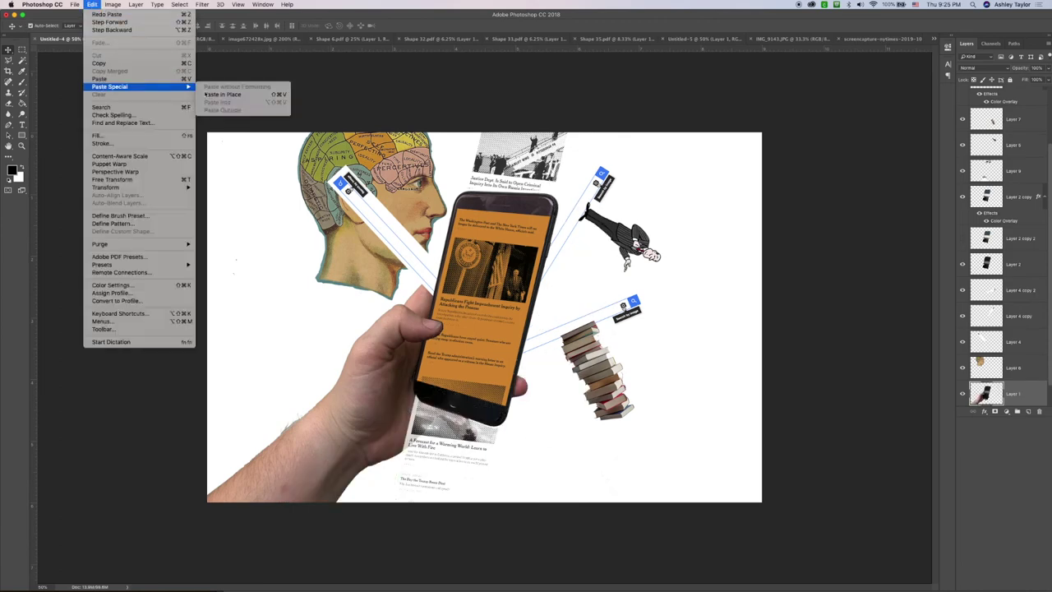
click(222, 94)
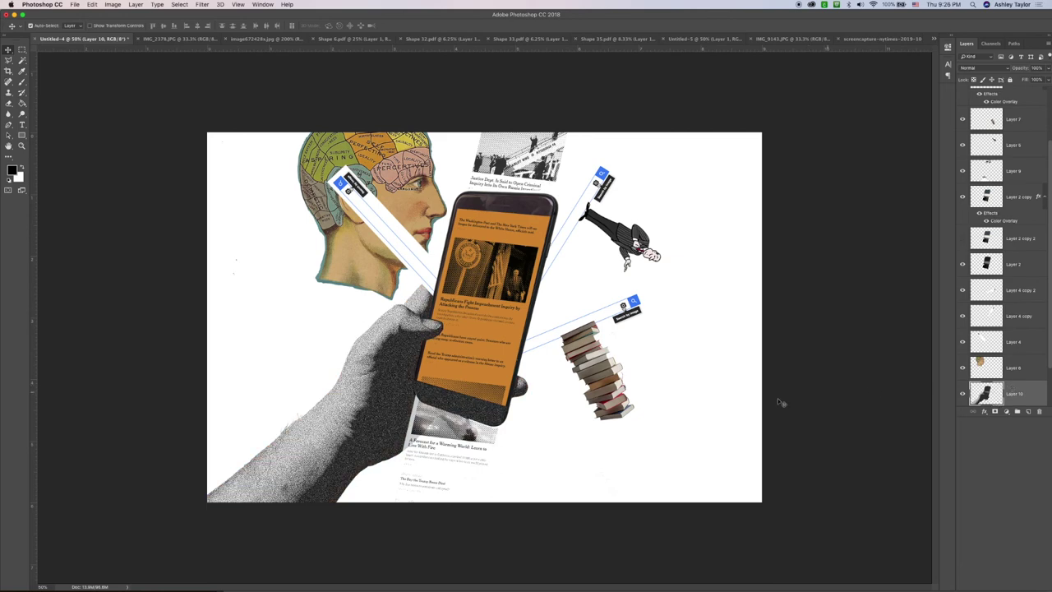
click(982, 68)
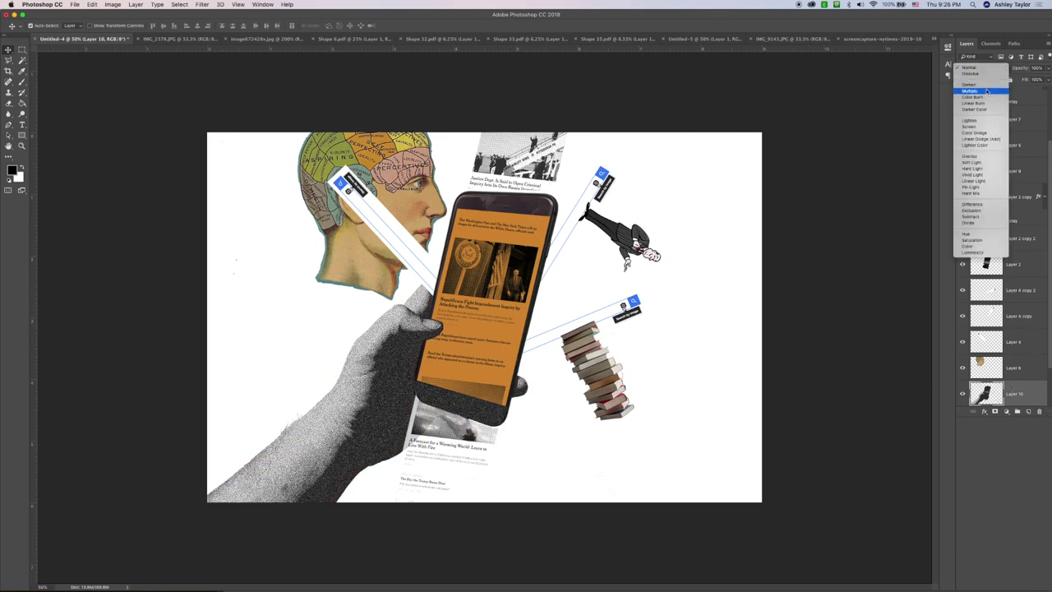
click(983, 90)
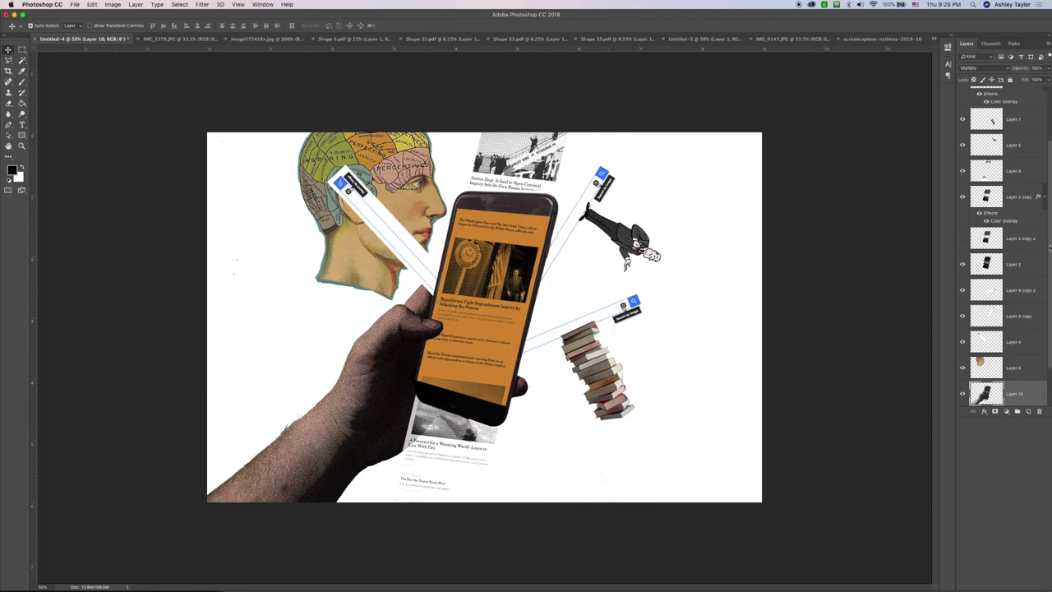
- Add a beige Color Overlay at 100% opacity to the original hand photo on Layer 1
scroll(1009, 350, down, 2)
click(1025, 370)
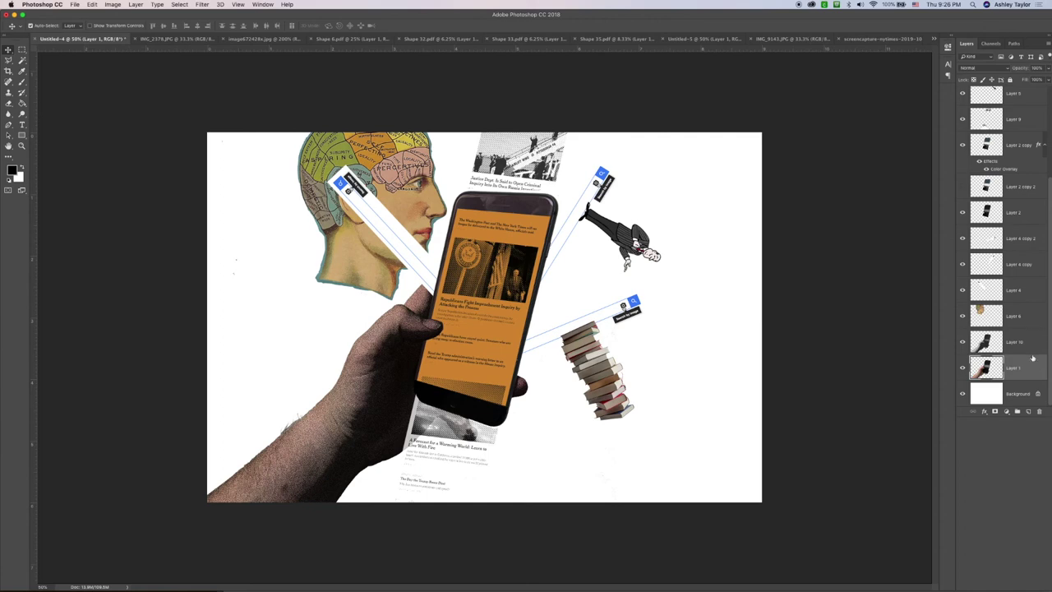
double_click(1032, 357)
click(623, 252)
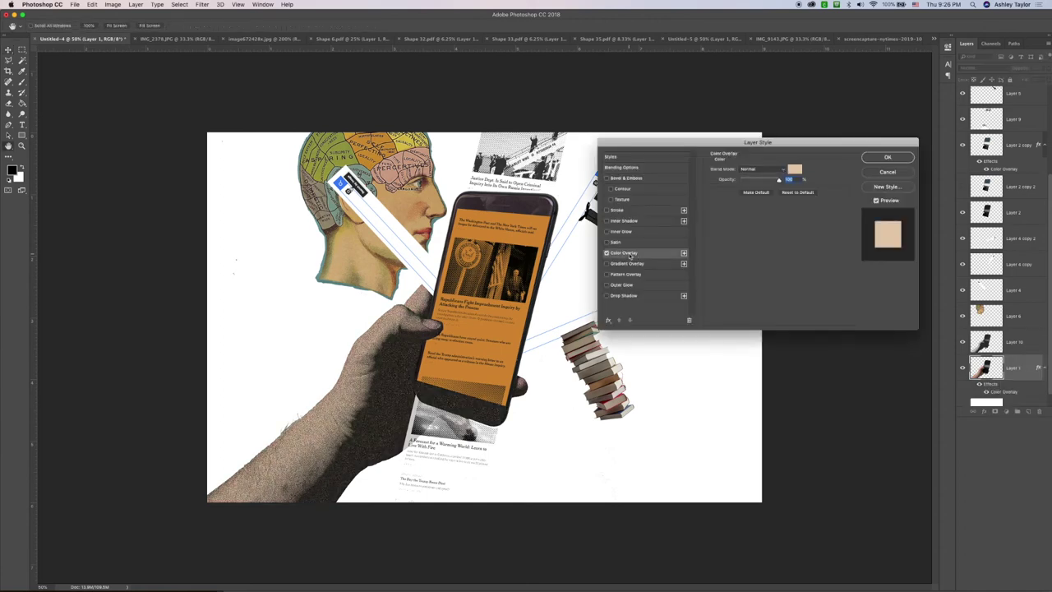
click(888, 157)
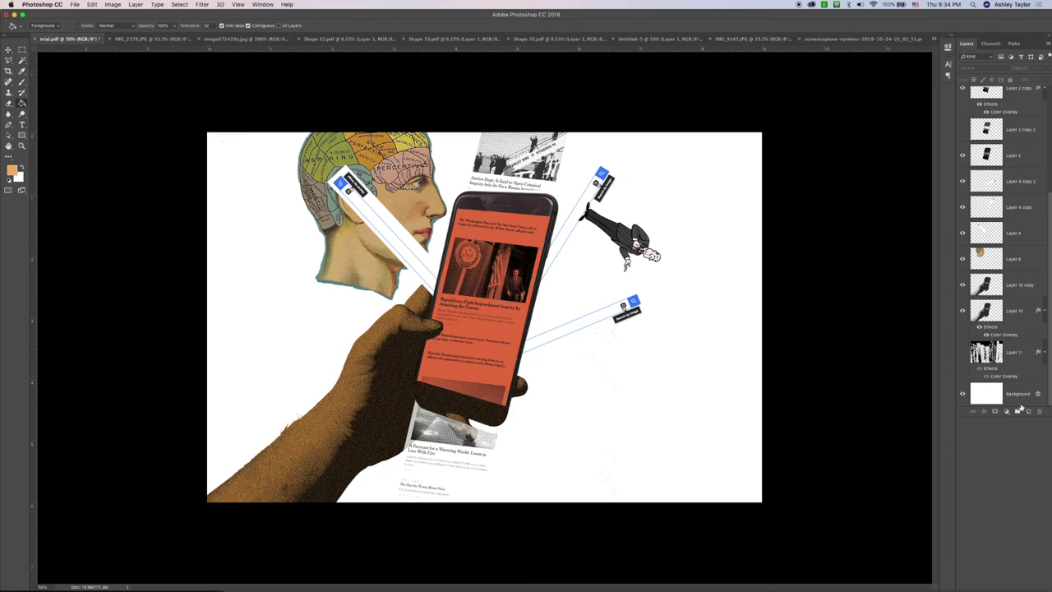
- Create a new layer in the trial.pdf collage and name it BACKGROUND at the top of the layer stack
click(1028, 411)
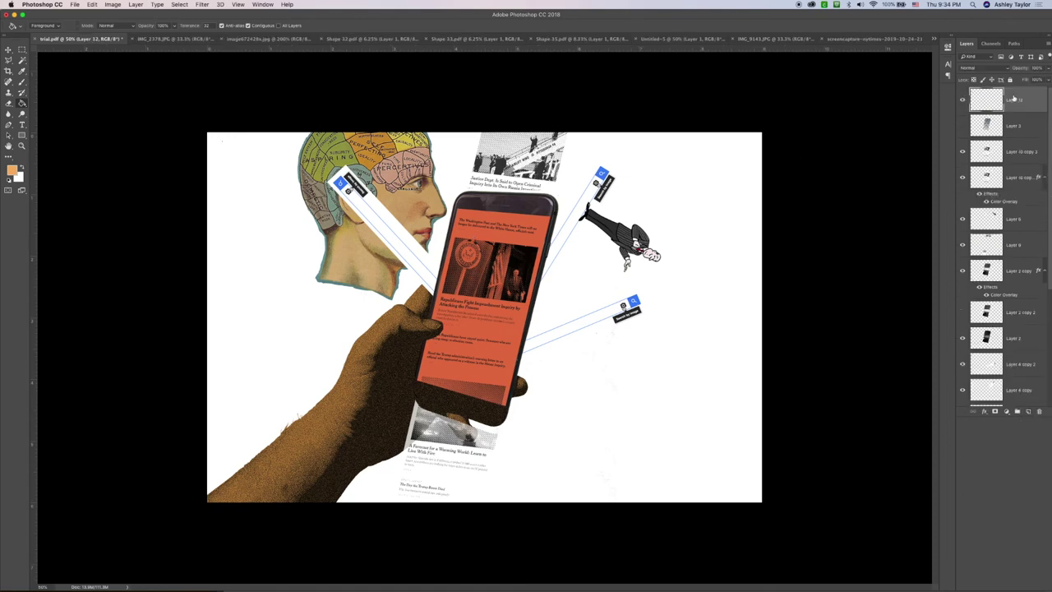
key(BackSpace)
key(Return)
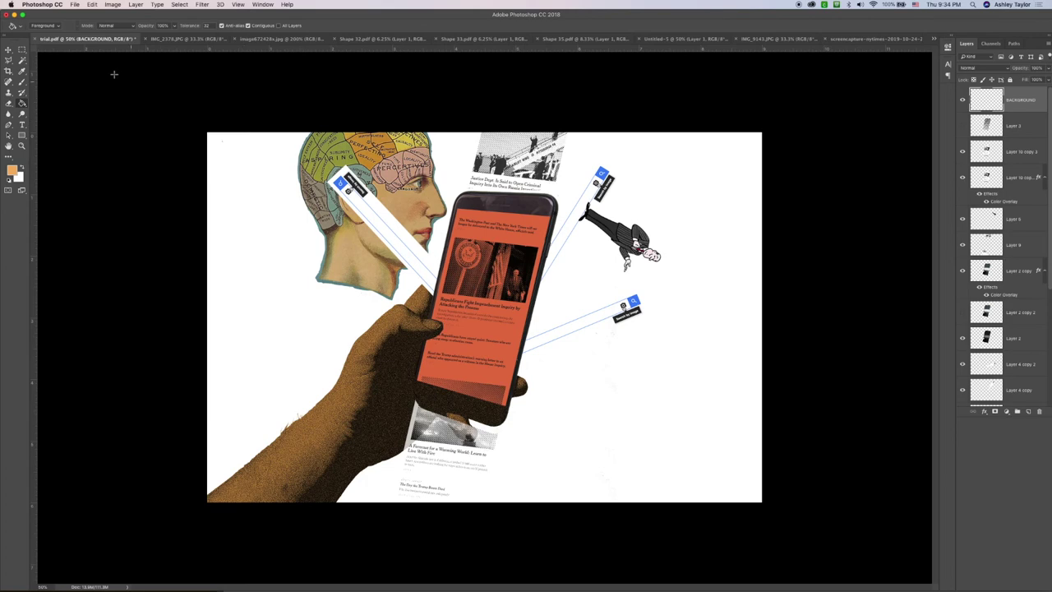
- Fill the BACKGROUND layer with light orange #f9ca91 using the Paint Bucket, and move it just above the white Background layer
click(22, 103)
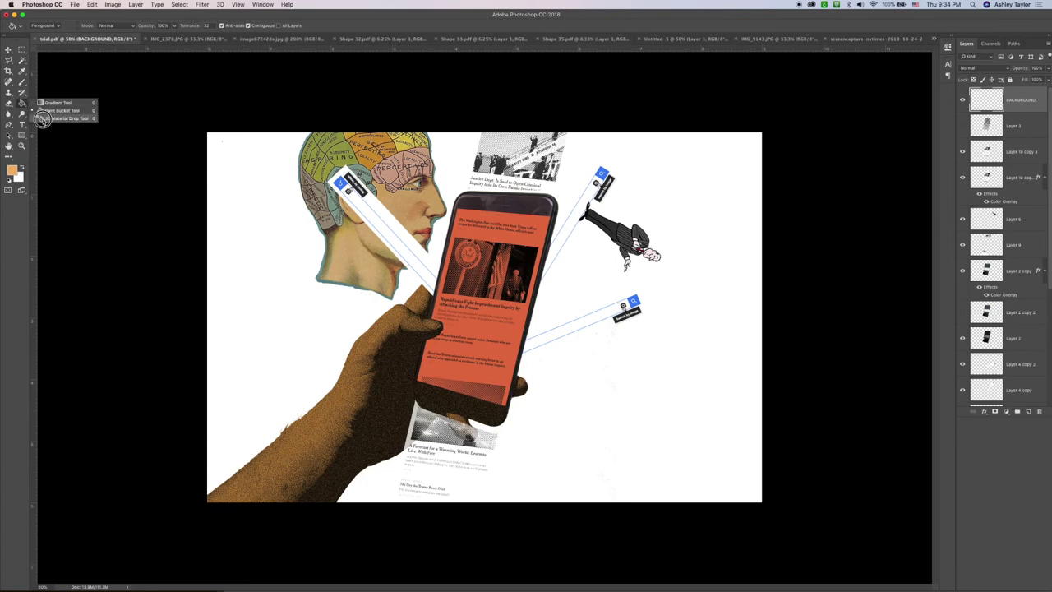
click(44, 108)
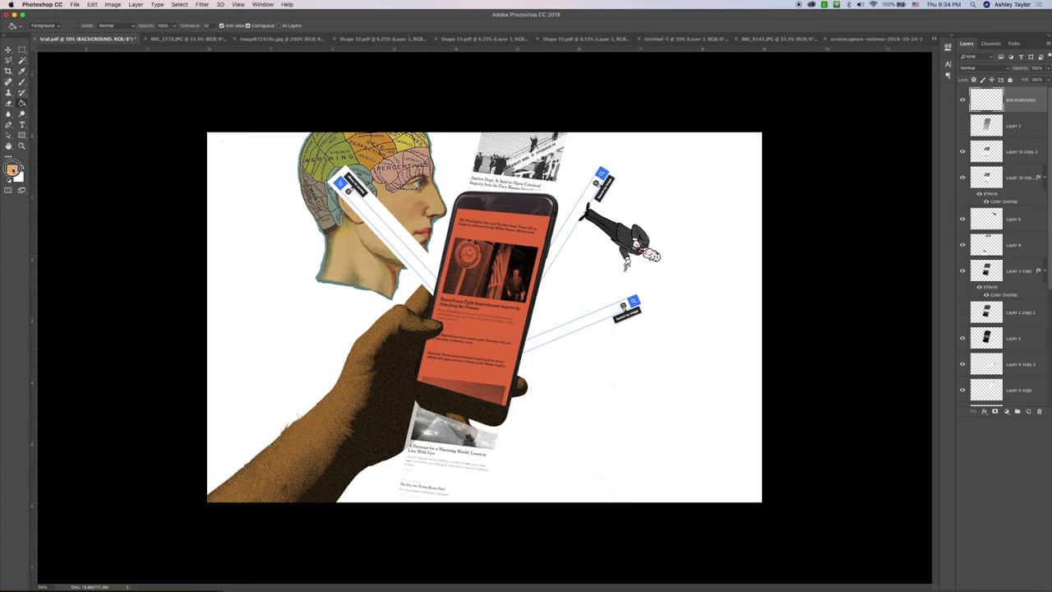
click(11, 169)
click(248, 132)
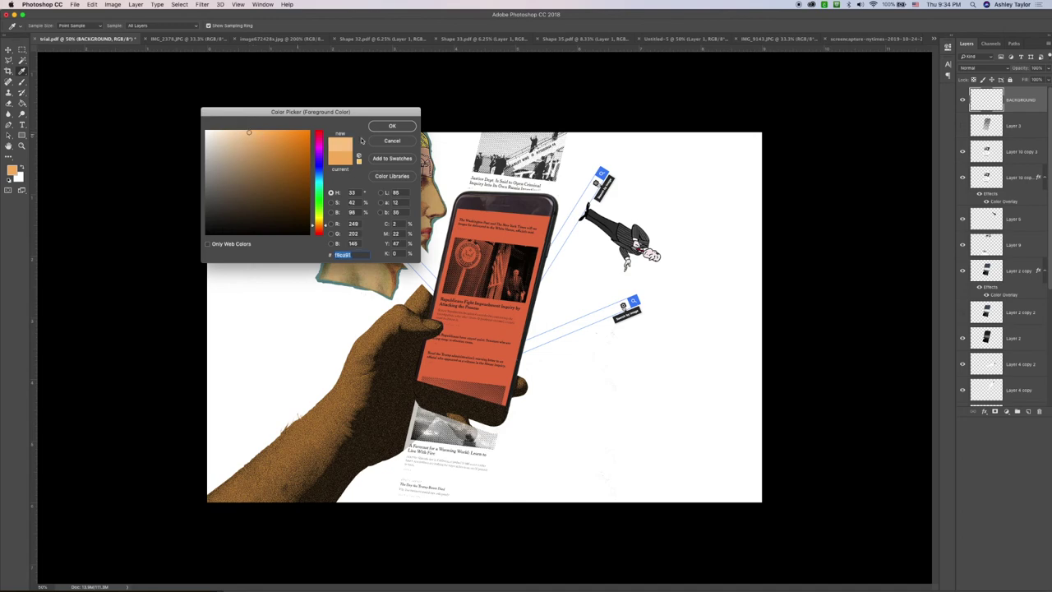
click(387, 128)
click(260, 272)
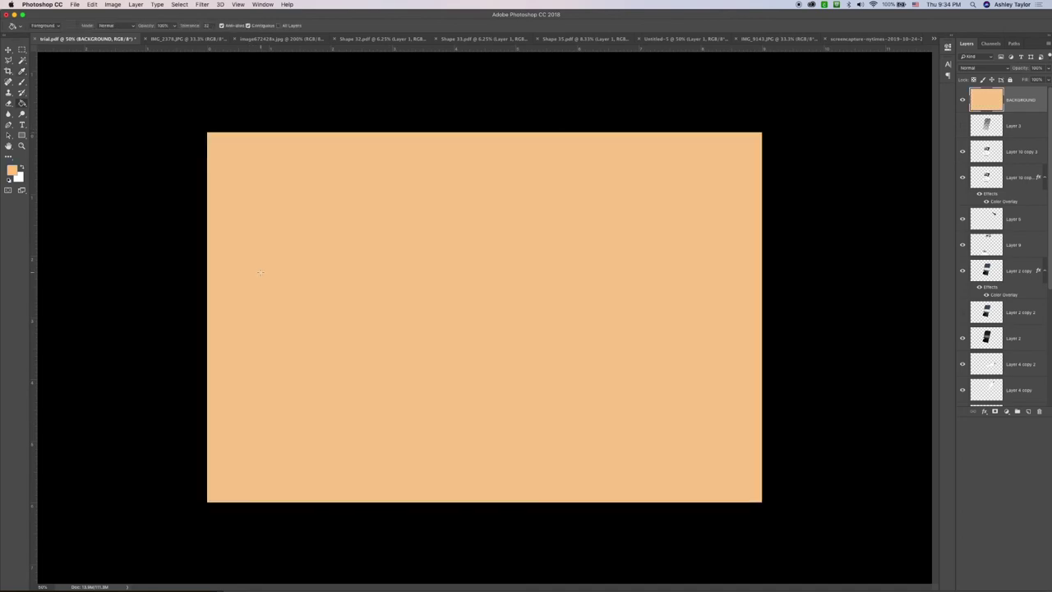
drag(1033, 100, 1027, 381)
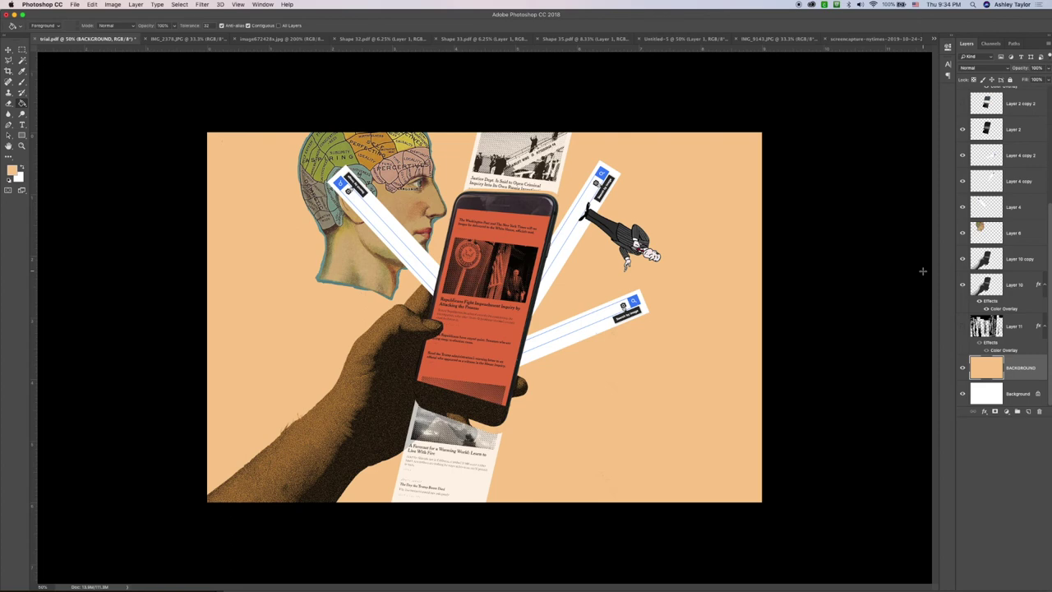
- Pick a deeper orange as the foreground color and refill the BACKGROUND layer with it
click(12, 171)
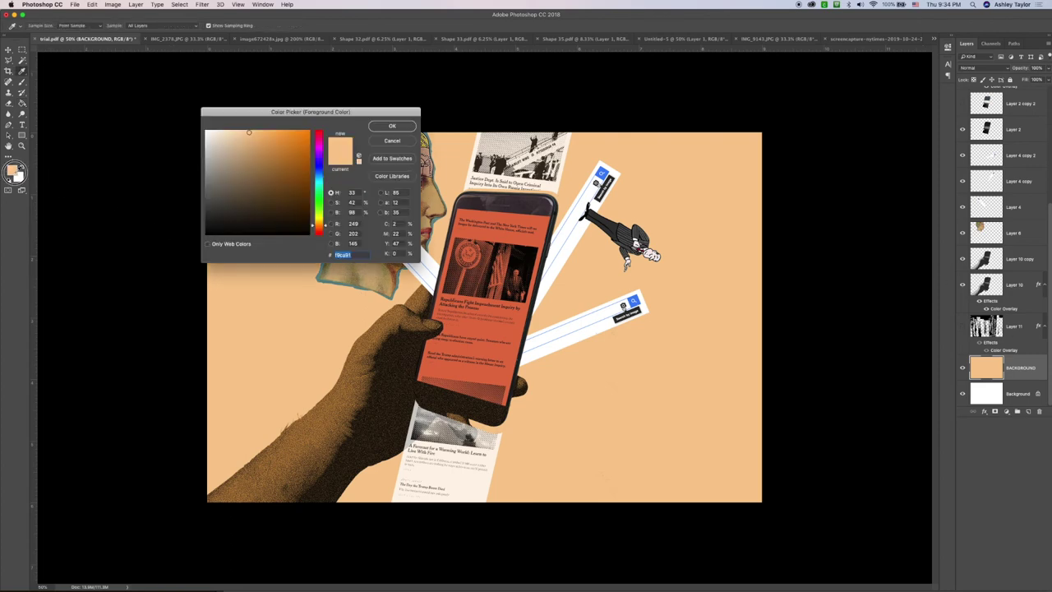
click(380, 124)
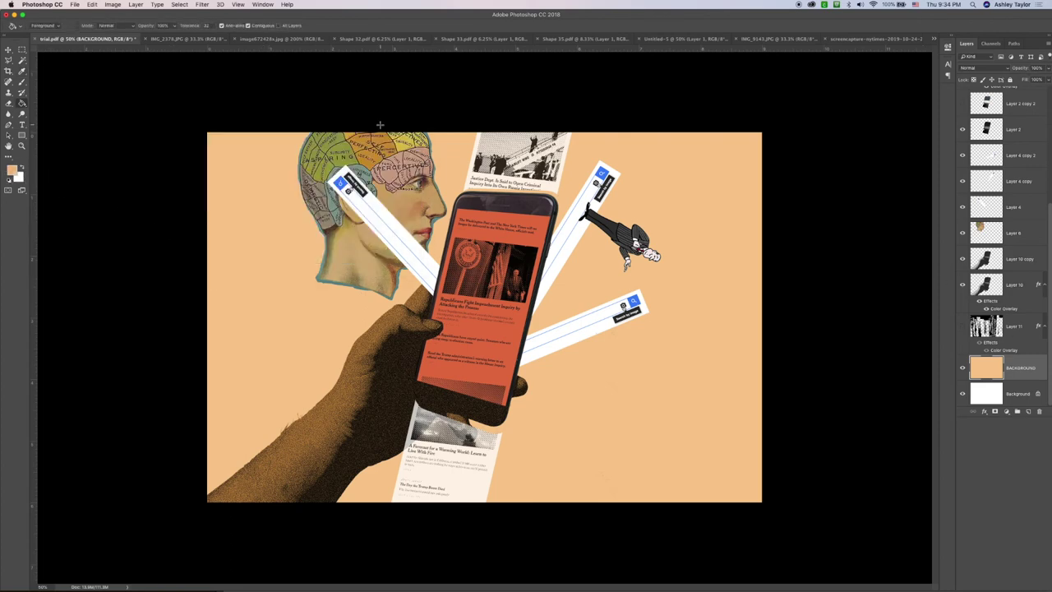
click(663, 299)
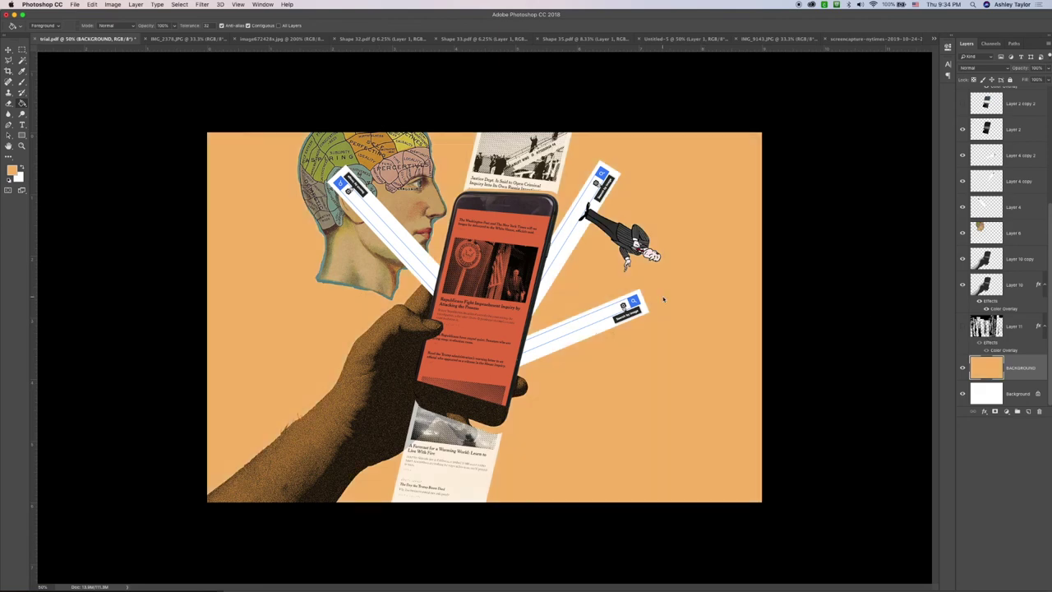
- Lower the opacity of the news page strip behind the phone on Layer 9 to make it partly transparent
key(v)
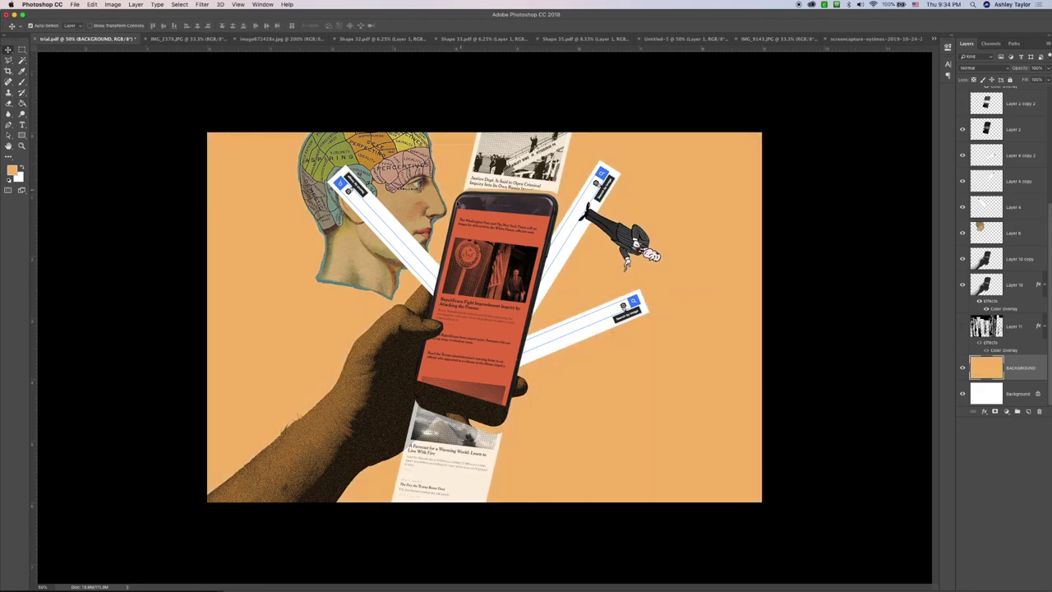
click(362, 279)
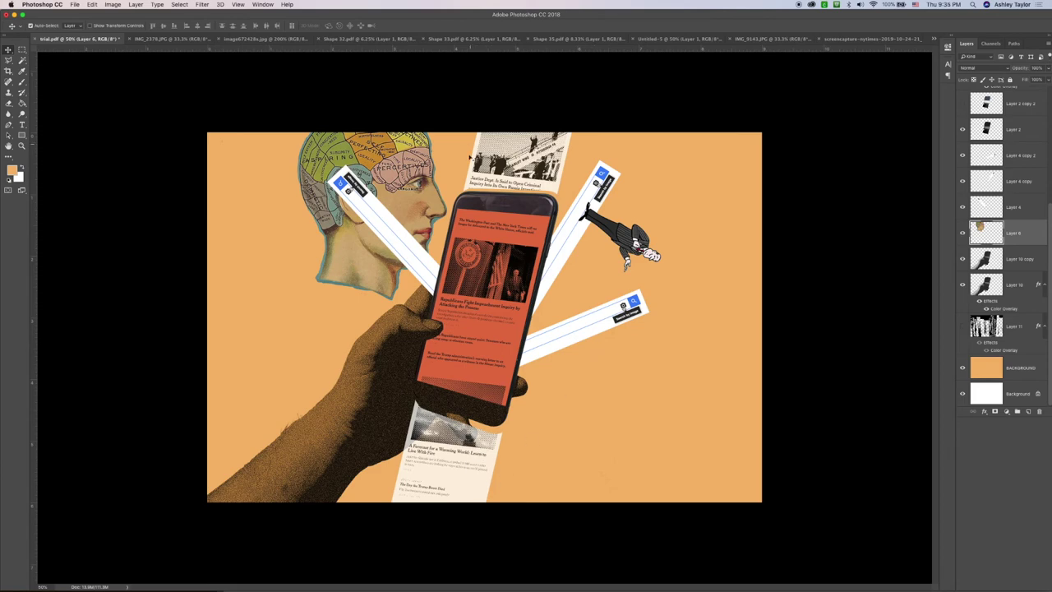
key(super+alt+shift+n)
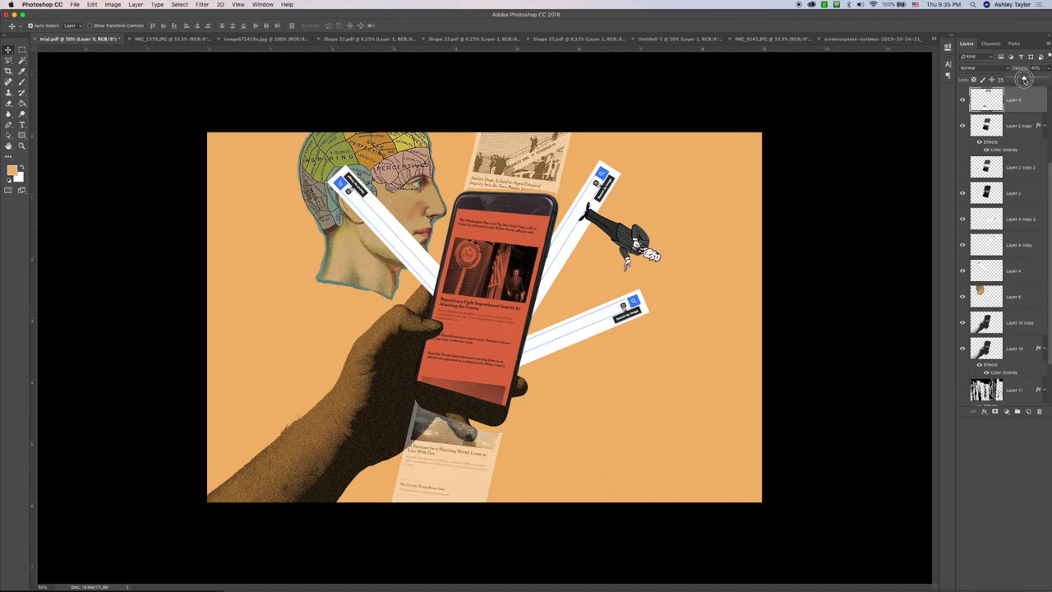
click(878, 248)
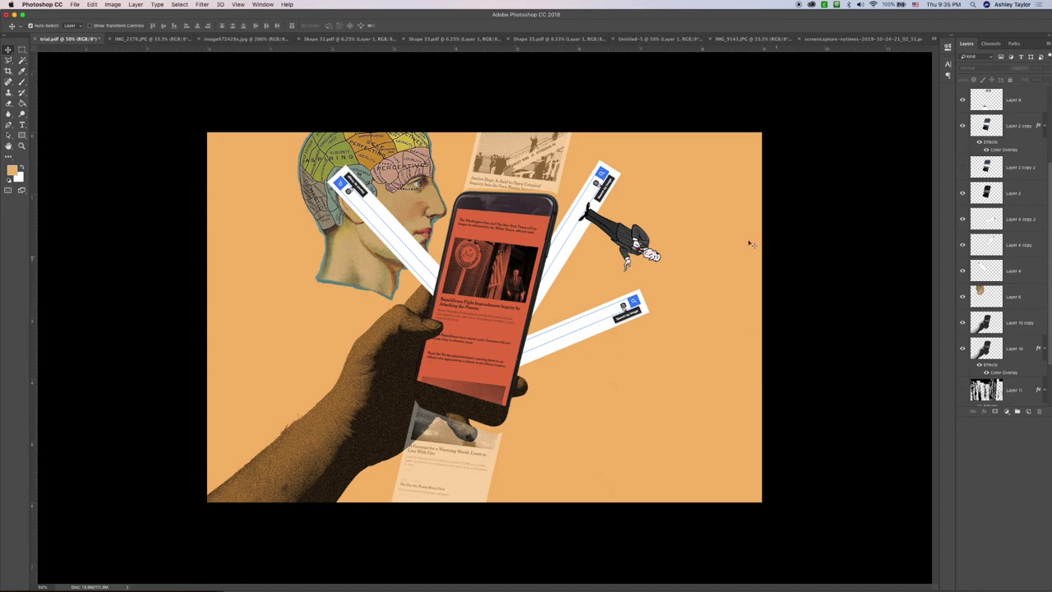
- Add the text DILLUTED in Futura Bold on the orange area beside the phone and color it dark brown #22170a
key(t)
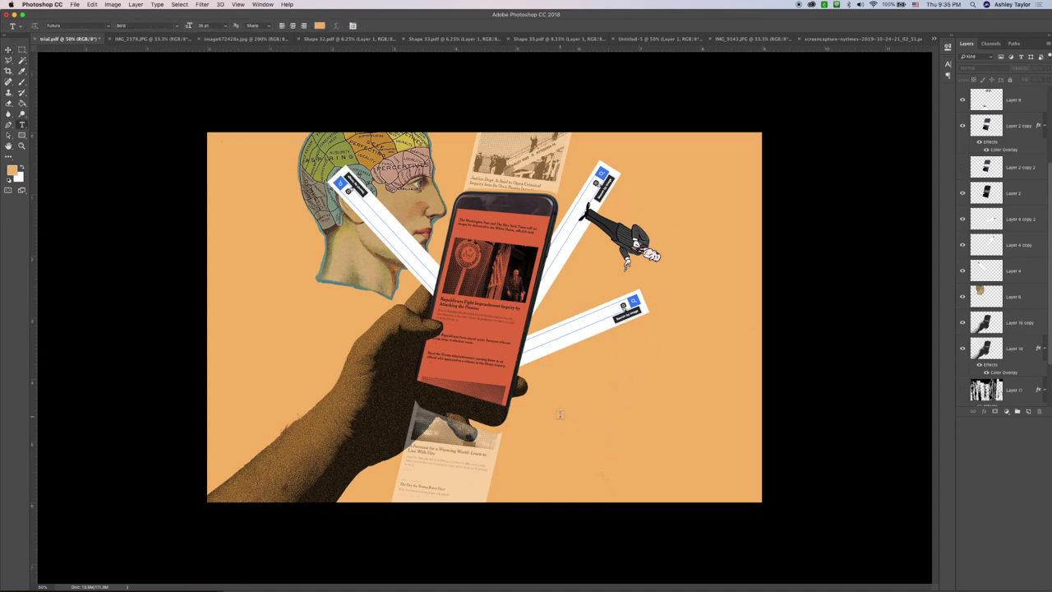
click(559, 414)
text(Search by image)
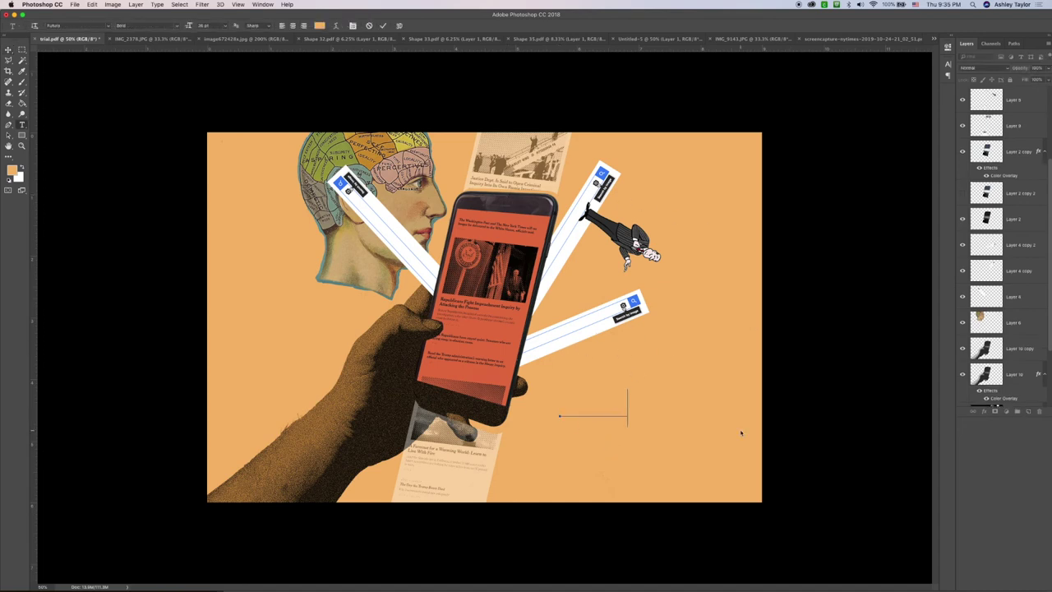
key(super+a)
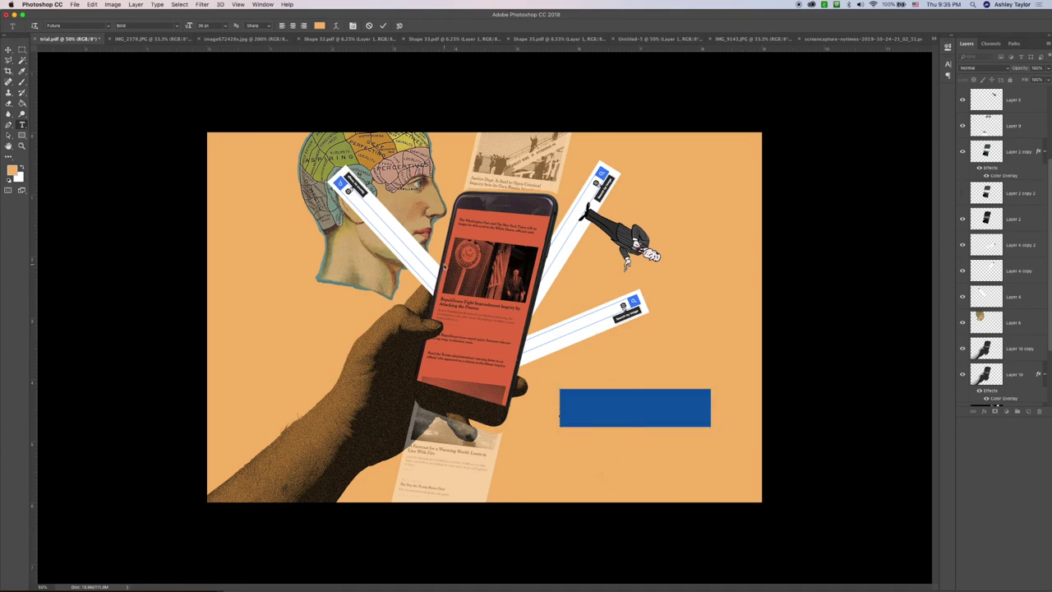
click(11, 170)
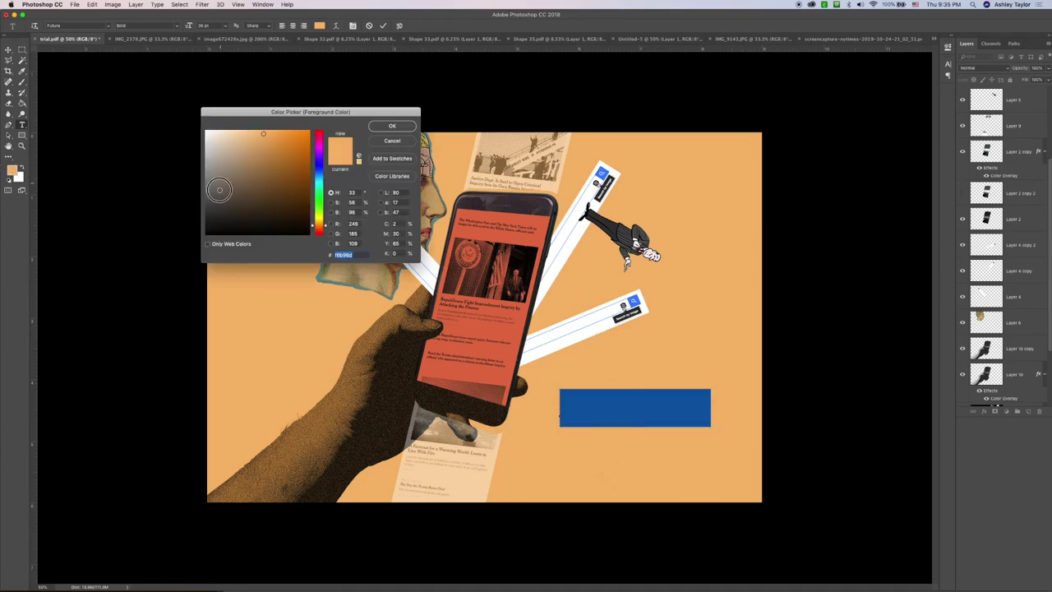
mouse_move(219, 188)
mouse_down()
mouse_move(197, 241)
mouse_move(279, 221)
mouse_up()
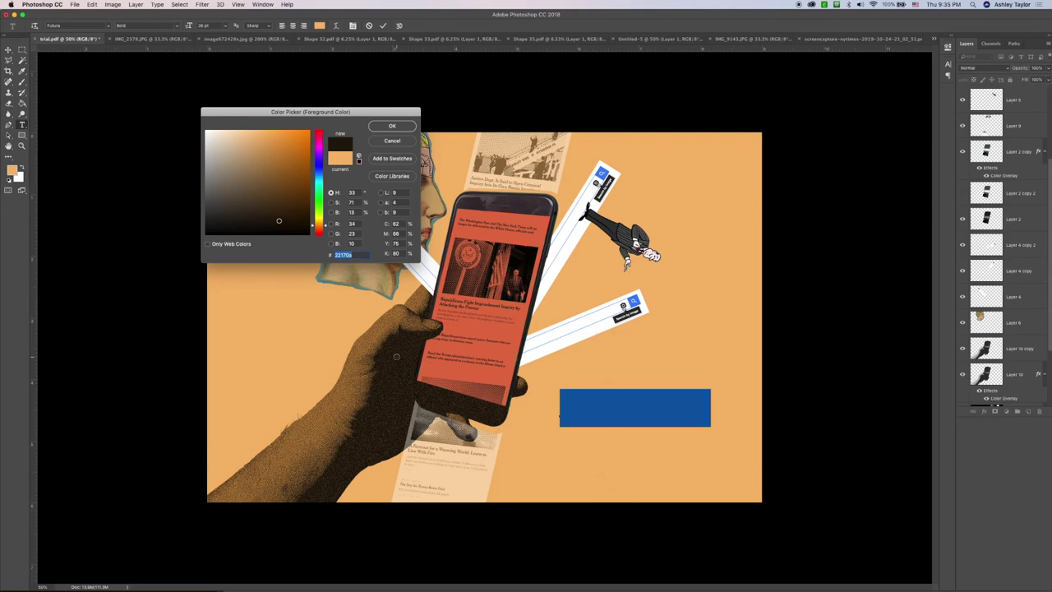
click(392, 127)
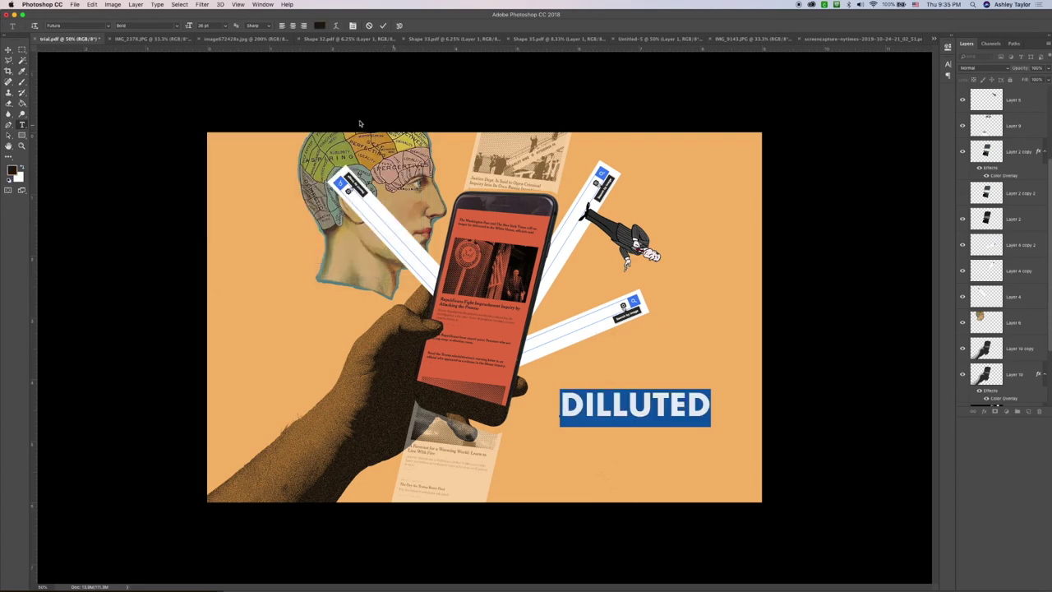
- Rotate the DILLUTED text 90° counterclockwise so it reads upward, and place it close beside the phone's lower edge
click(8, 49)
key(ctrl+t)
drag(716, 382, 674, 305)
drag(662, 357, 593, 344)
drag(630, 306, 608, 314)
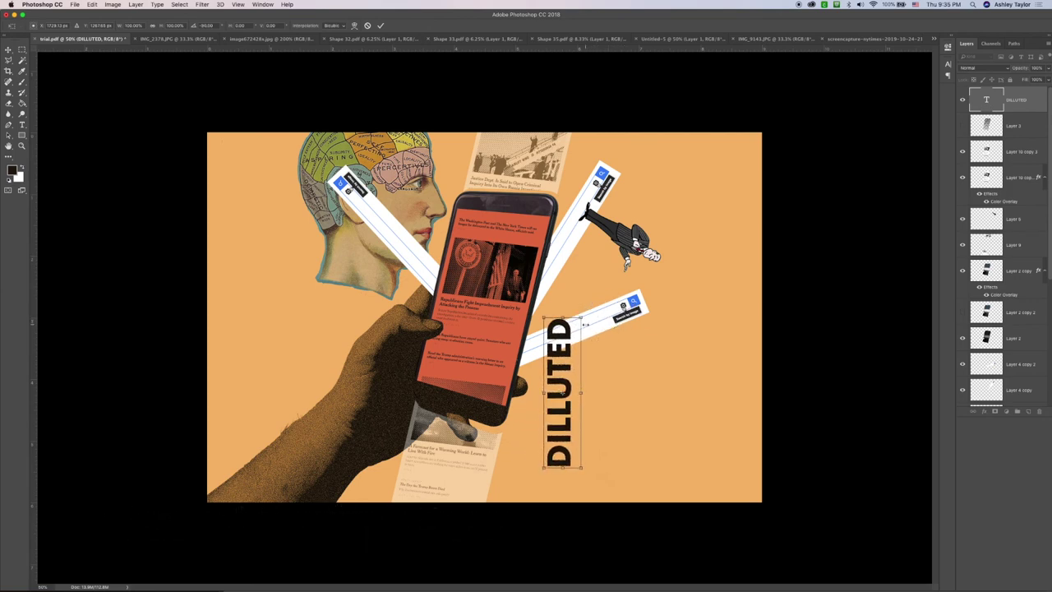
- Switch to Chrome and open the "Dadaism - Collage & Photomontage" page from the course modules to examine its Dada collage
click(536, 586)
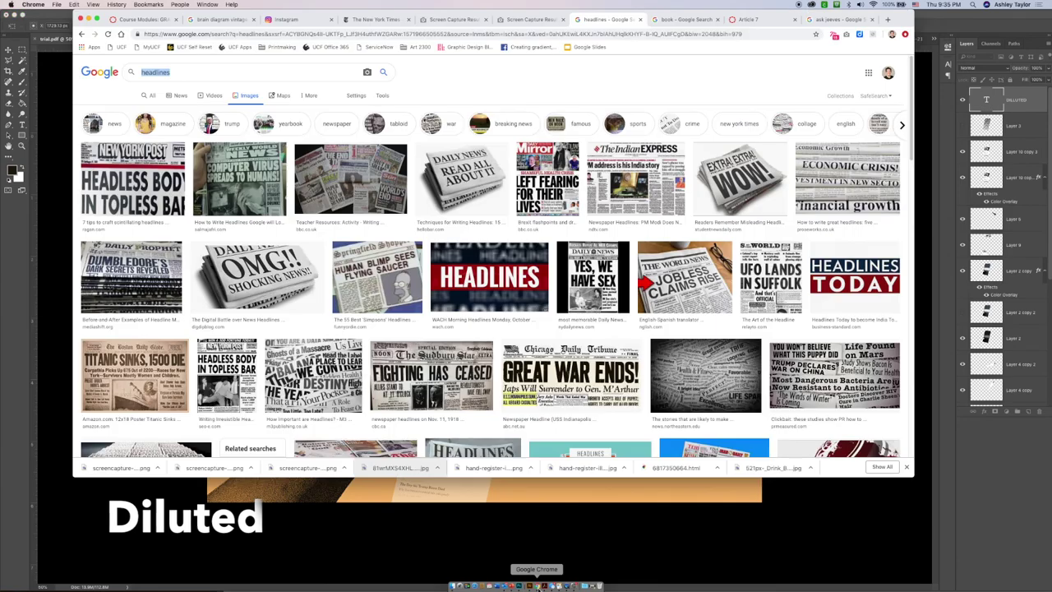
click(144, 20)
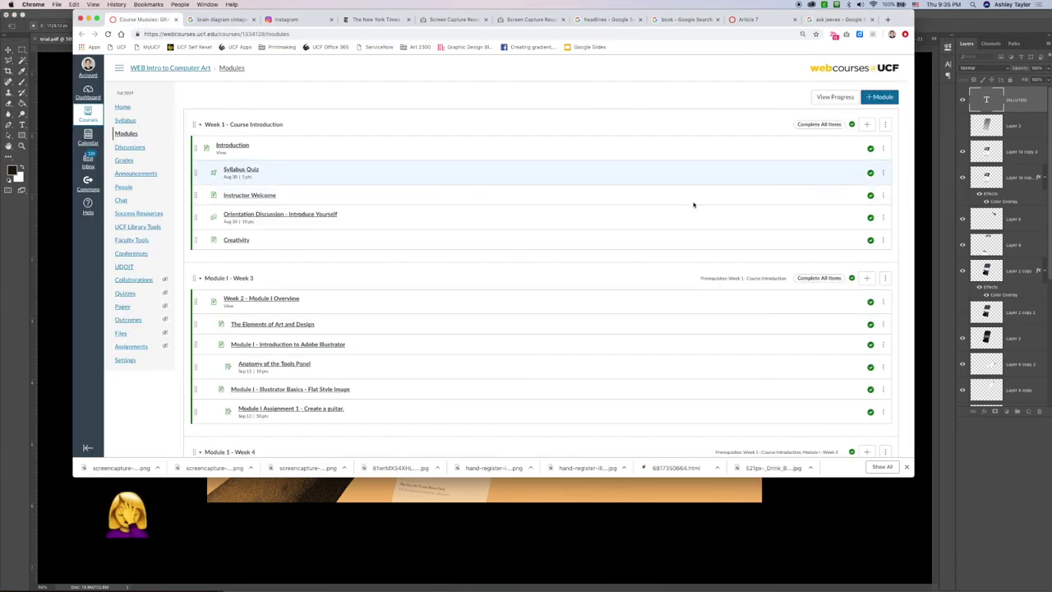
scroll(693, 205, down, 15)
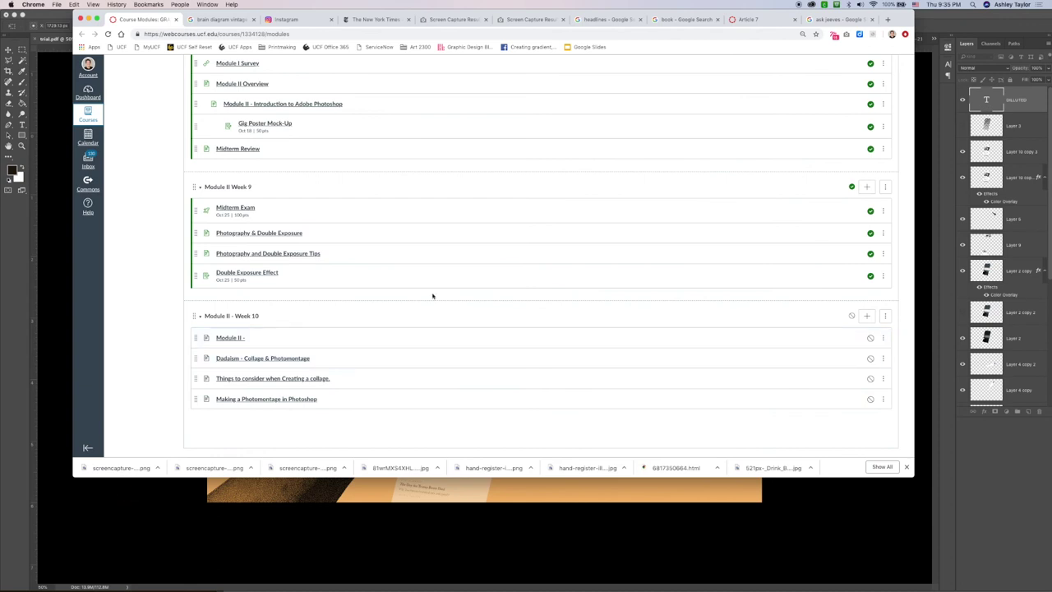
click(292, 359)
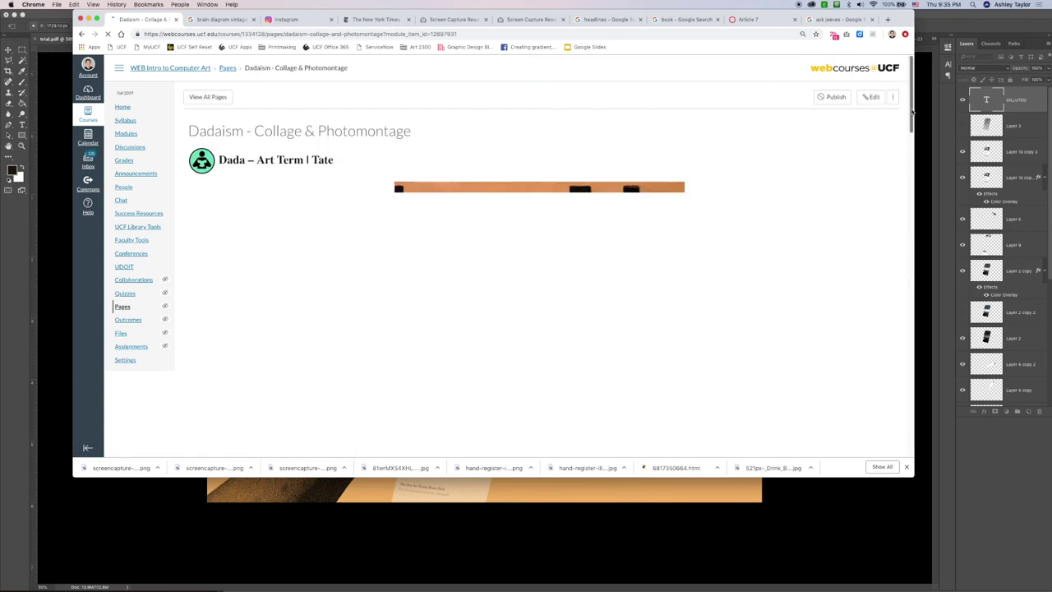
drag(911, 111, 908, 124)
drag(894, 176, 859, 127)
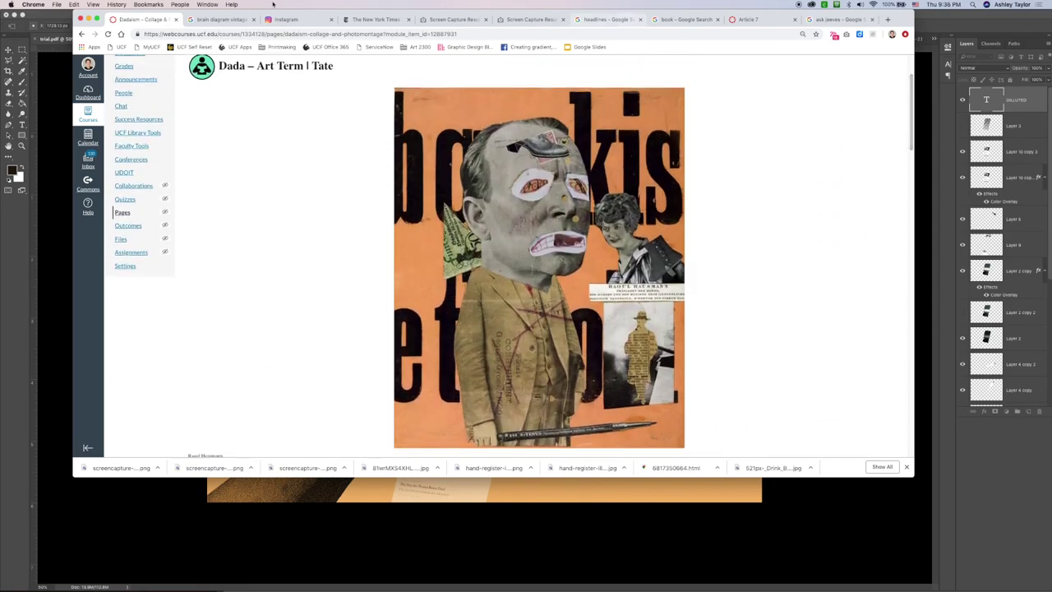
- Open the course page "Things to consider when Creating a collage." and read through its tips on composition, theme, contrast, typography and color
drag(912, 123, 920, 436)
click(881, 436)
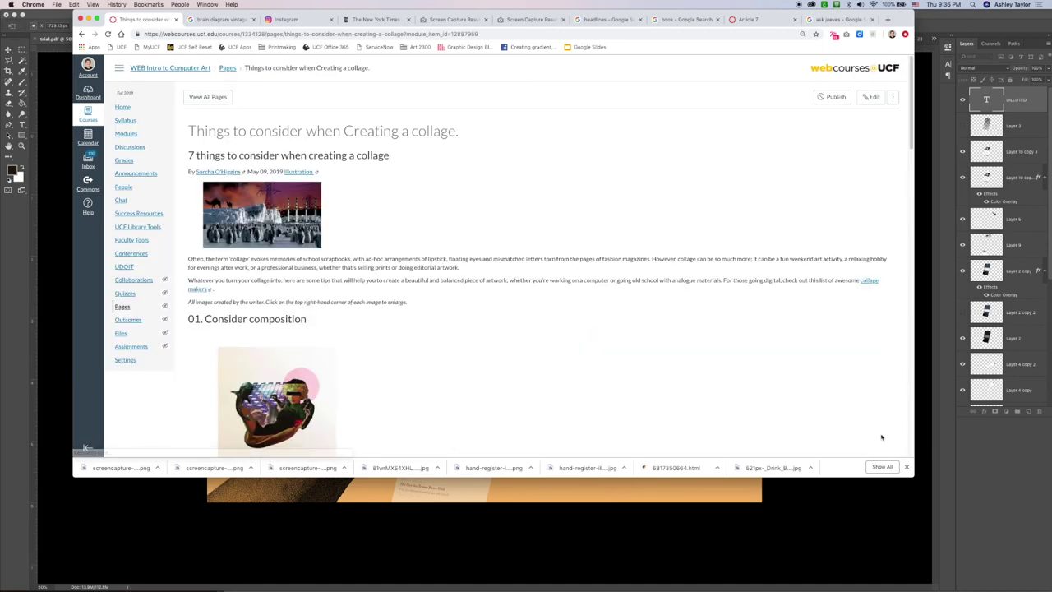
scroll(906, 159, down, 4)
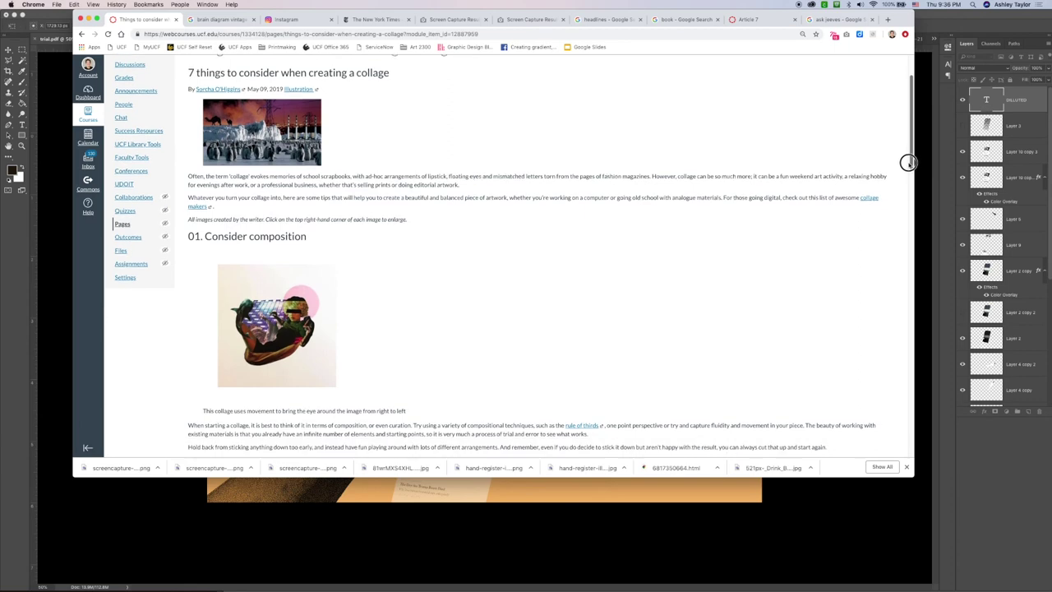
scroll(906, 160, up, 2)
scroll(904, 168, down, 2)
scroll(901, 173, down, 5)
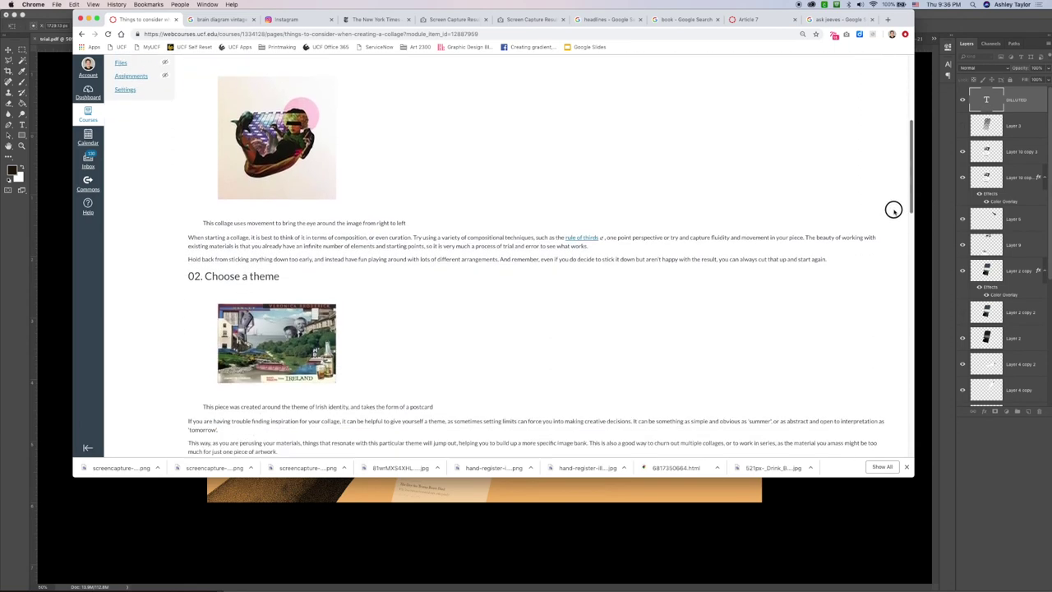
scroll(891, 240, down, 5)
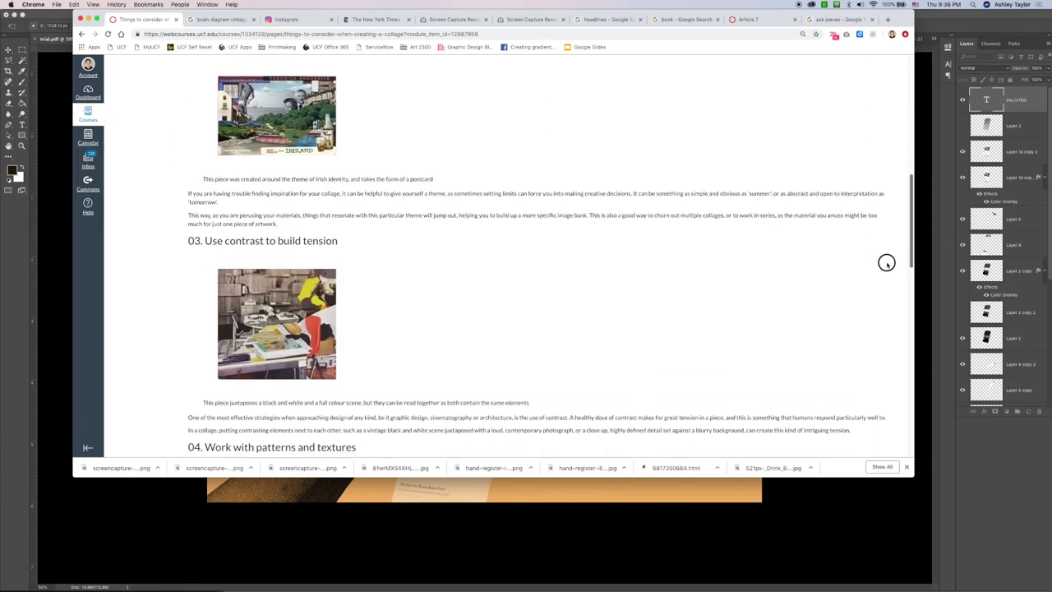
scroll(873, 291, down, 5)
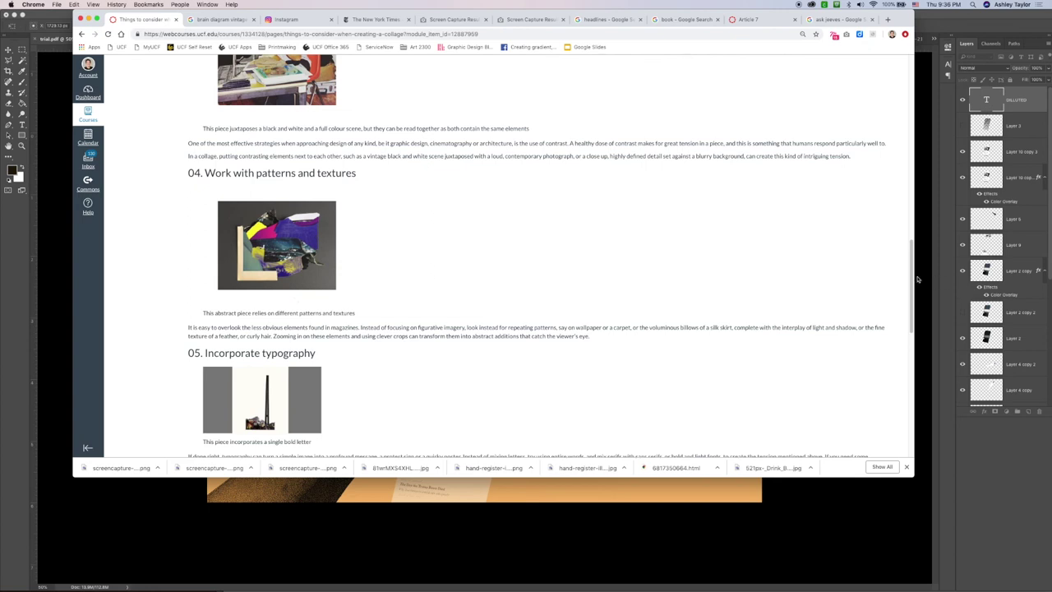
scroll(912, 288, down, 5)
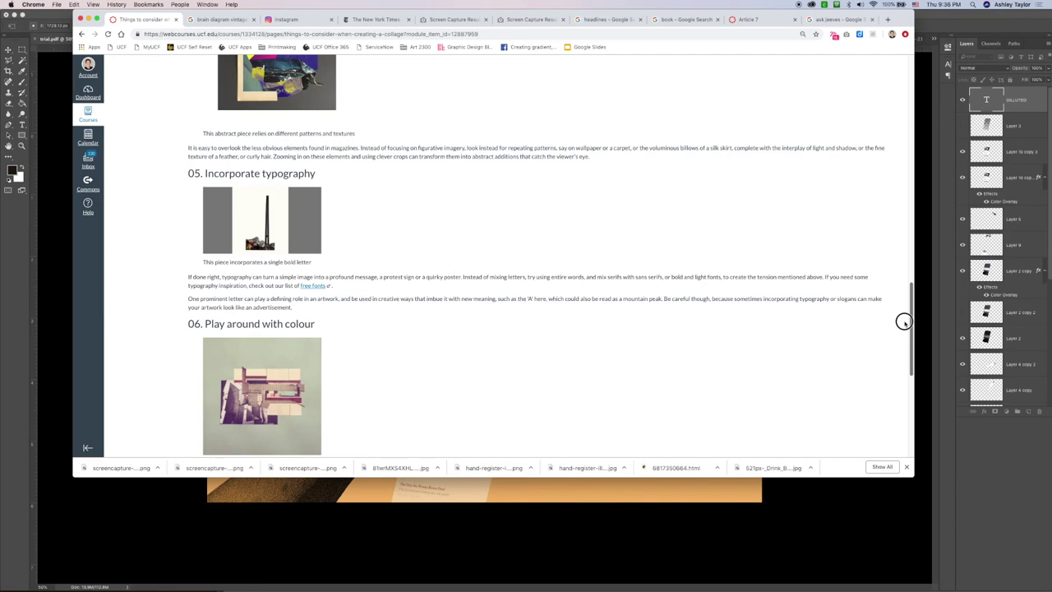
drag(904, 322, 896, 380)
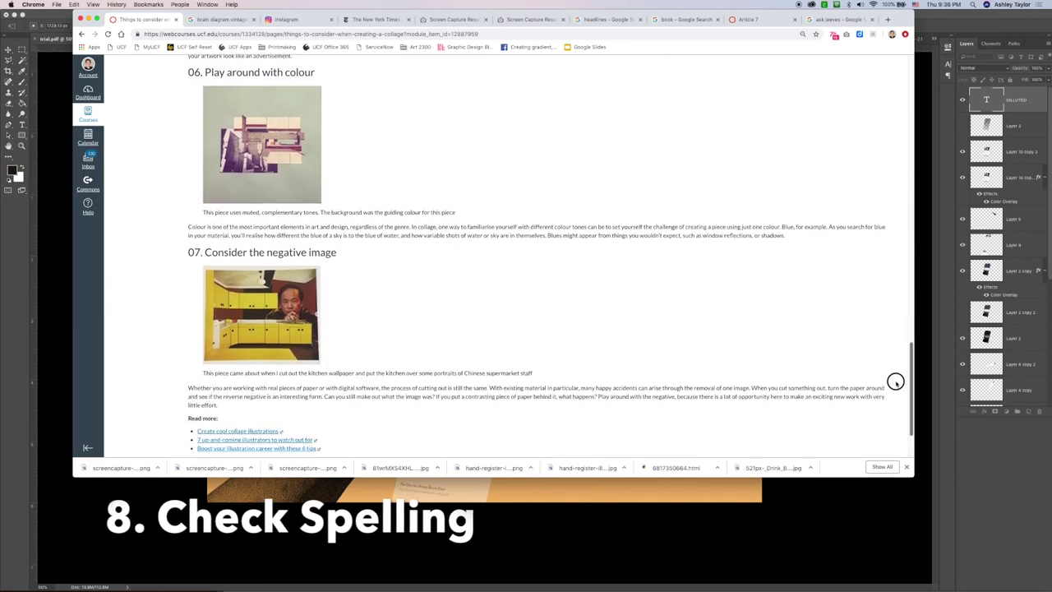
- Switch back to Photoshop and enlarge the vertical DILLUTED text upward to span from the falling man to the lower canvas
click(690, 518)
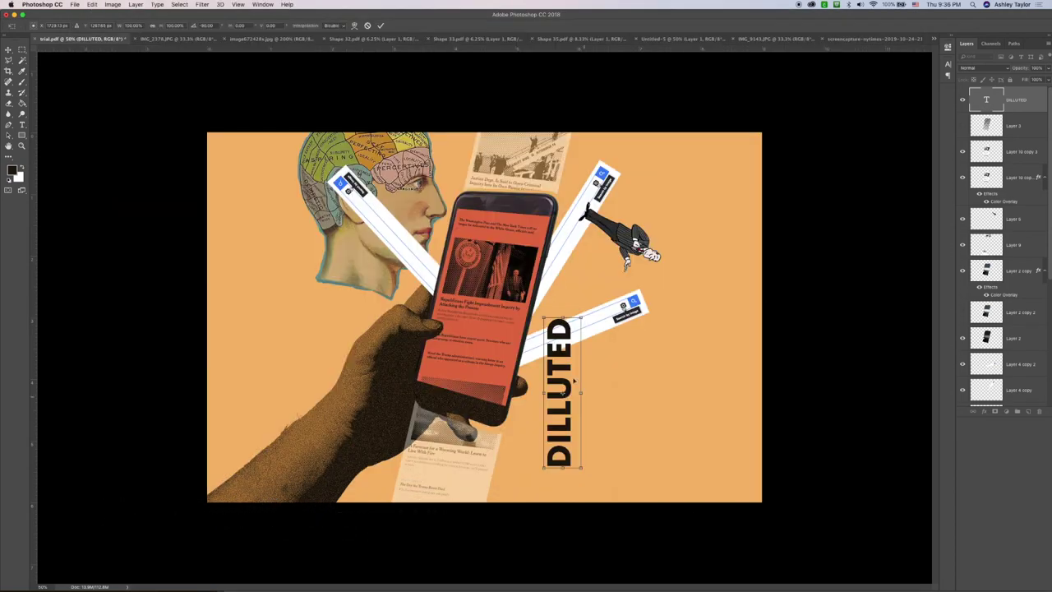
drag(587, 310, 603, 243)
key(Return)
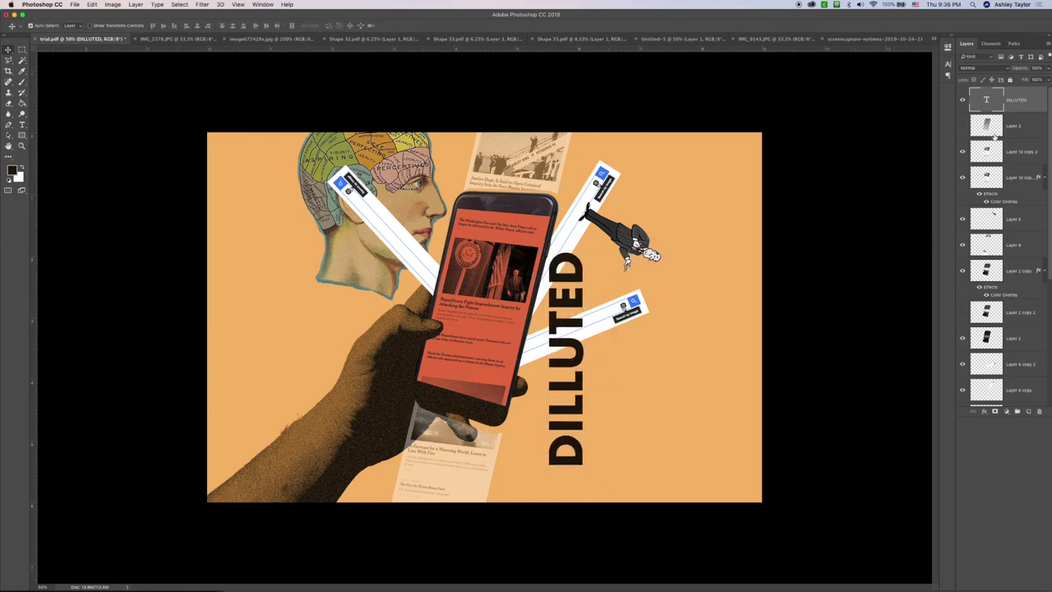
- Move the DILLUTED text layer down between Layer 4 copy and Layer 4, behind the two search bars beside the phone
drag(1024, 112, 1024, 379)
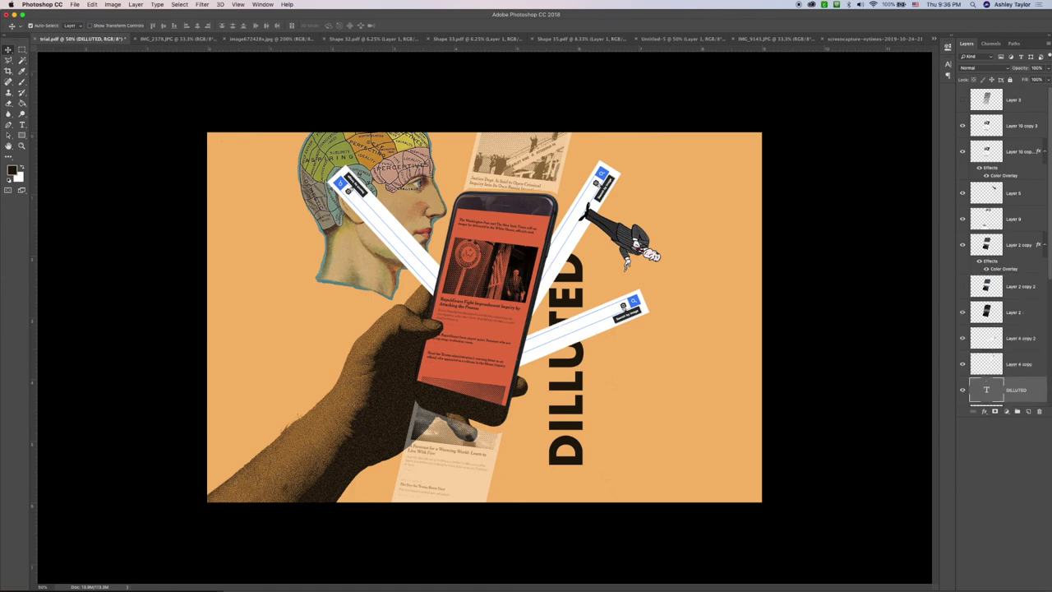
scroll(1025, 379, down, 1)
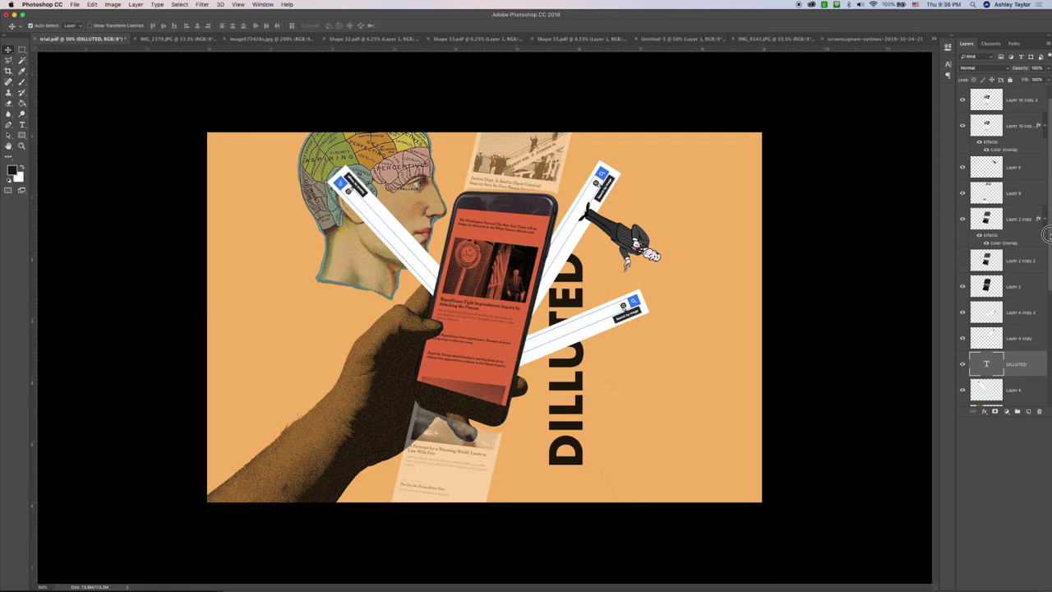
- Move the DILLUTED layer between Layer 4 copy 2 and Layer 4 copy, and shift the text slightly up and away from the phone
drag(1027, 355, 1023, 327)
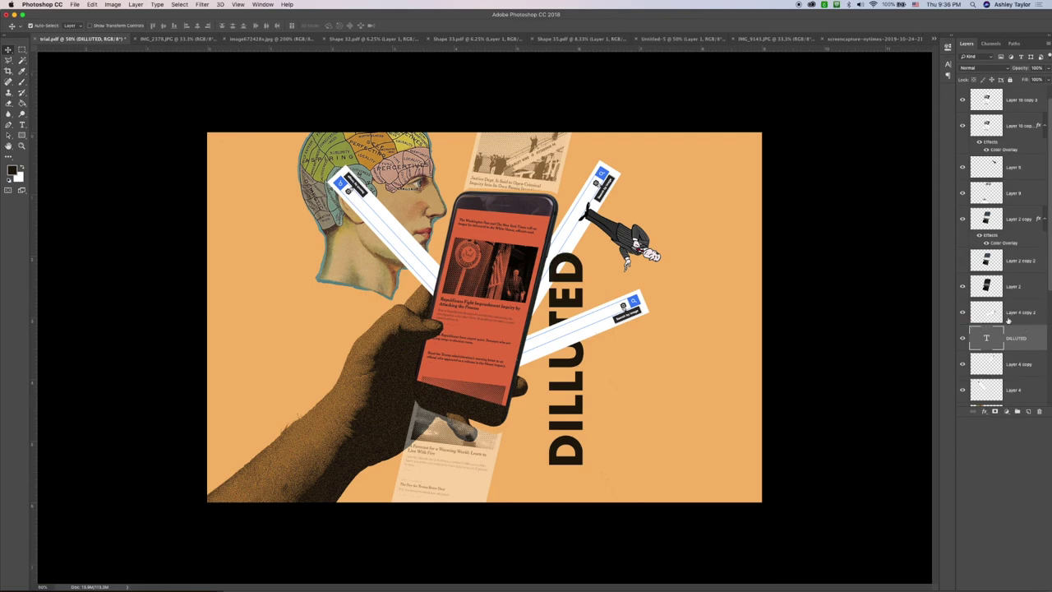
mouse_move(574, 382)
mouse_down()
mouse_move(595, 359)
mouse_move(588, 332)
mouse_move(584, 364)
mouse_up()
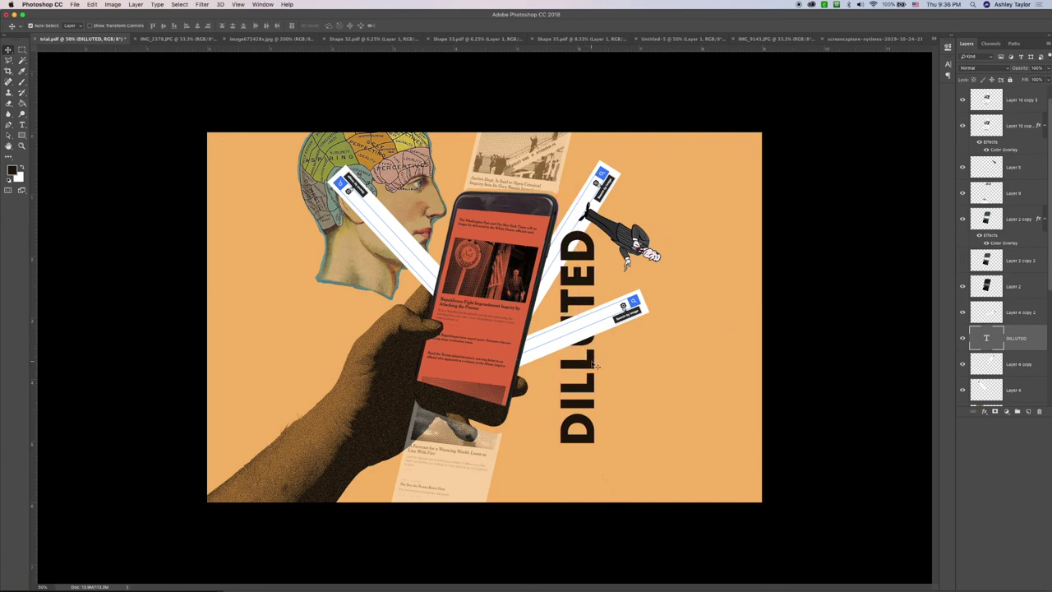
- Select all of the DILLUTED text and set its letter tracking to 50
key(t)
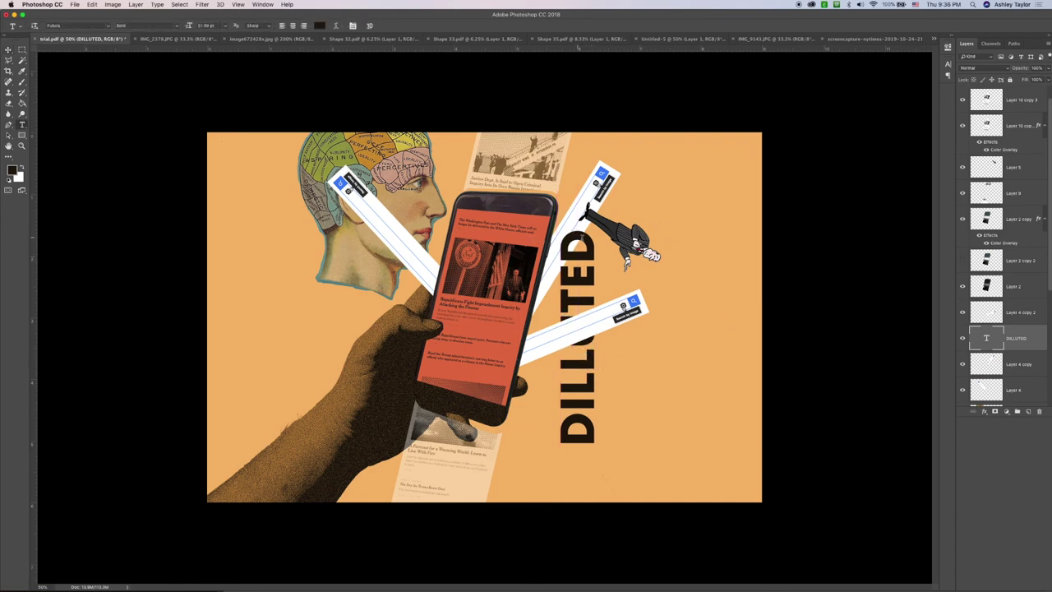
double_click(585, 364)
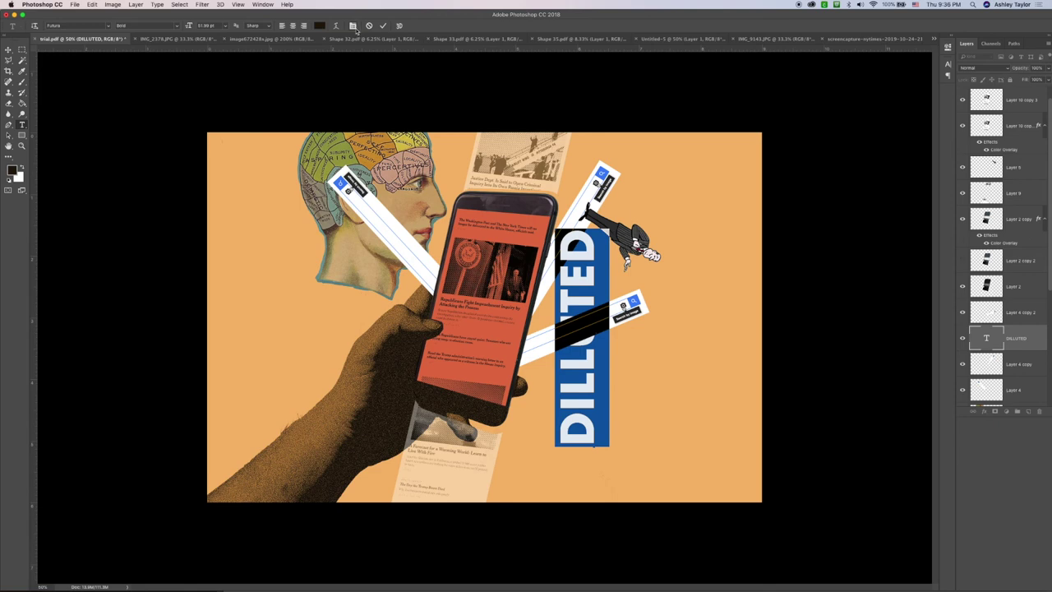
click(353, 26)
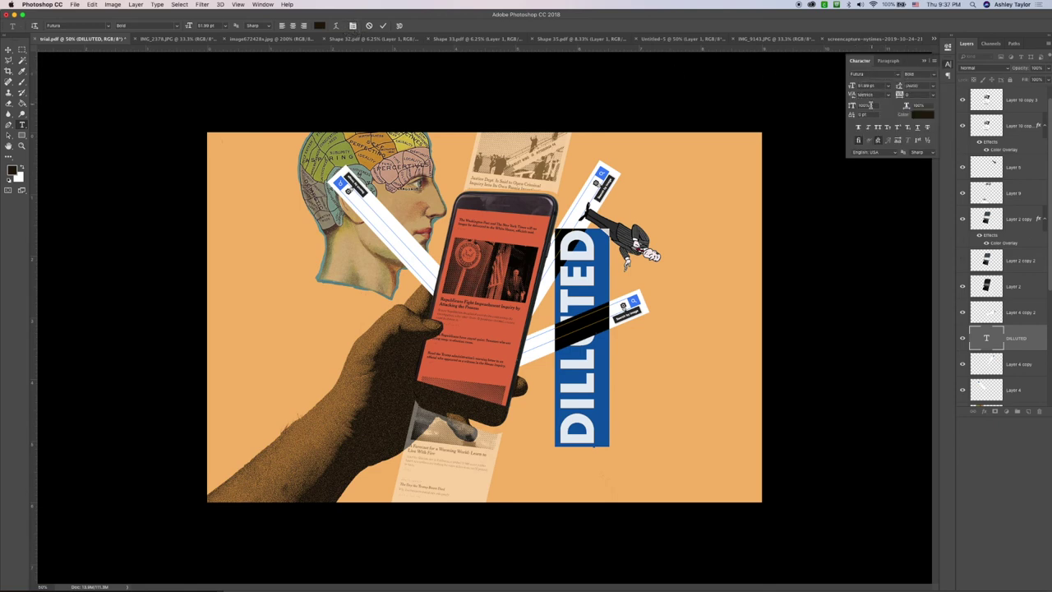
click(933, 94)
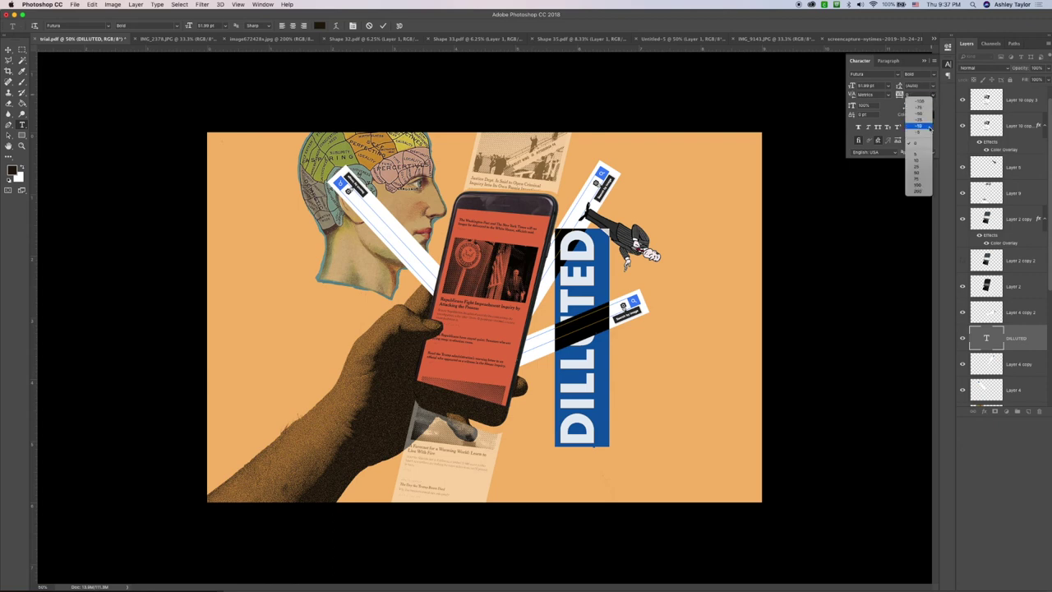
click(921, 178)
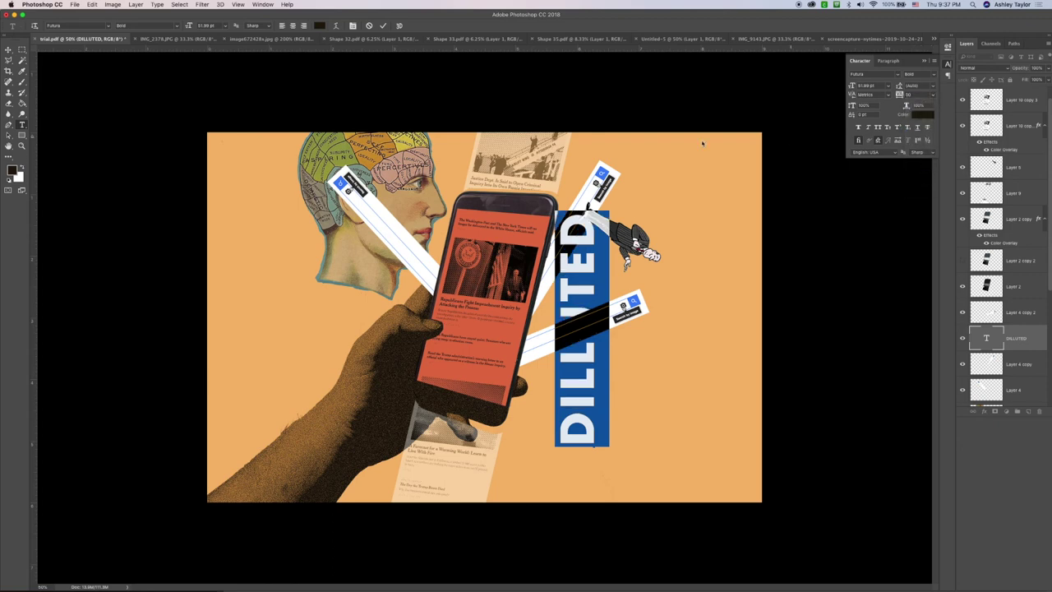
- Rotate the DILLUTED text to match the phone's tilt and place it right of the phone, just below the falling man
click(8, 49)
drag(598, 302, 432, 220)
key(super+t)
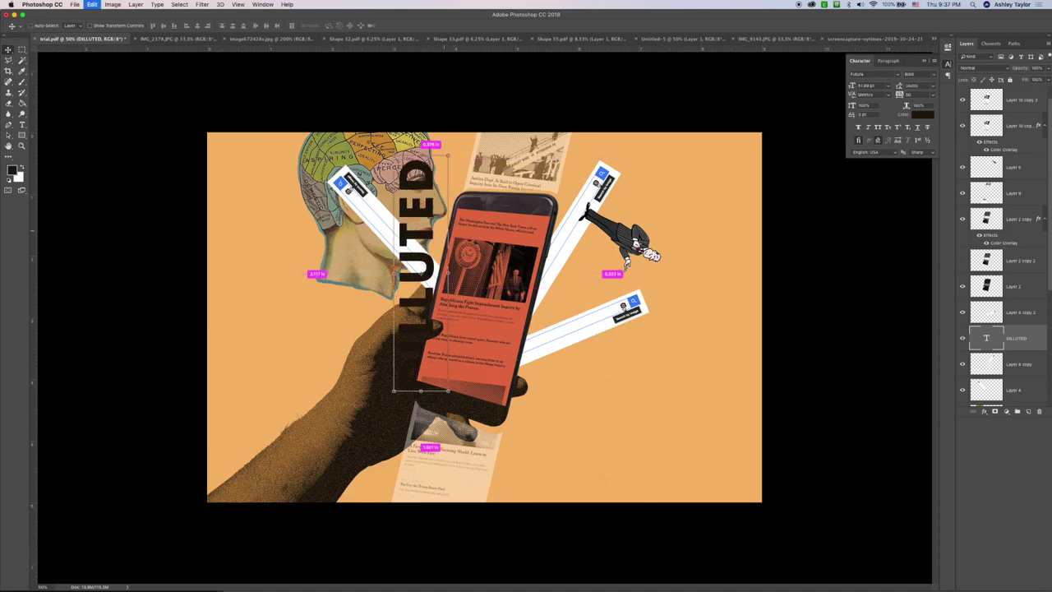
drag(475, 145, 510, 156)
key(Return)
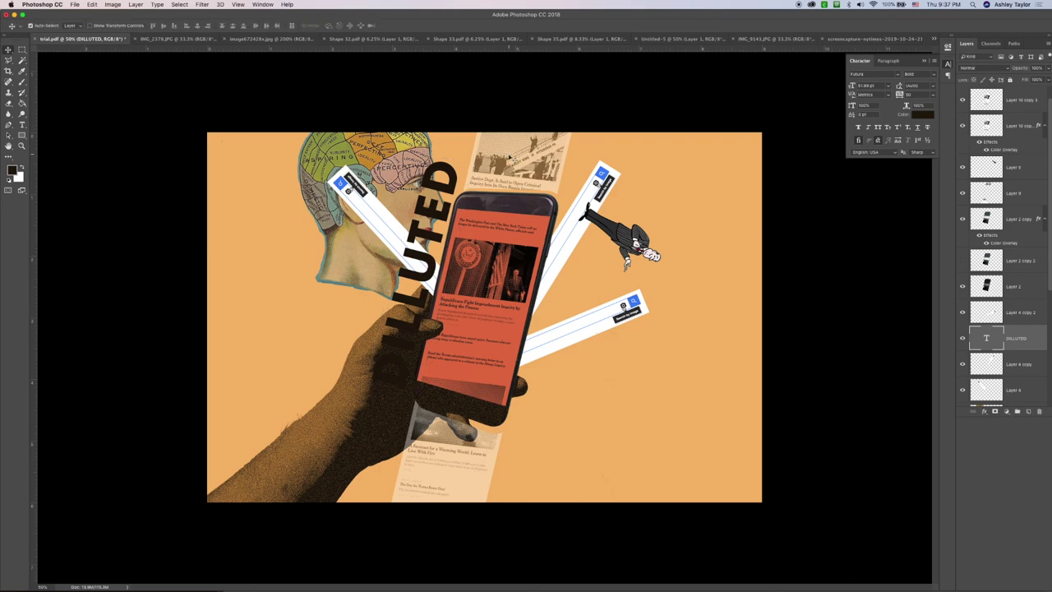
drag(413, 276, 571, 328)
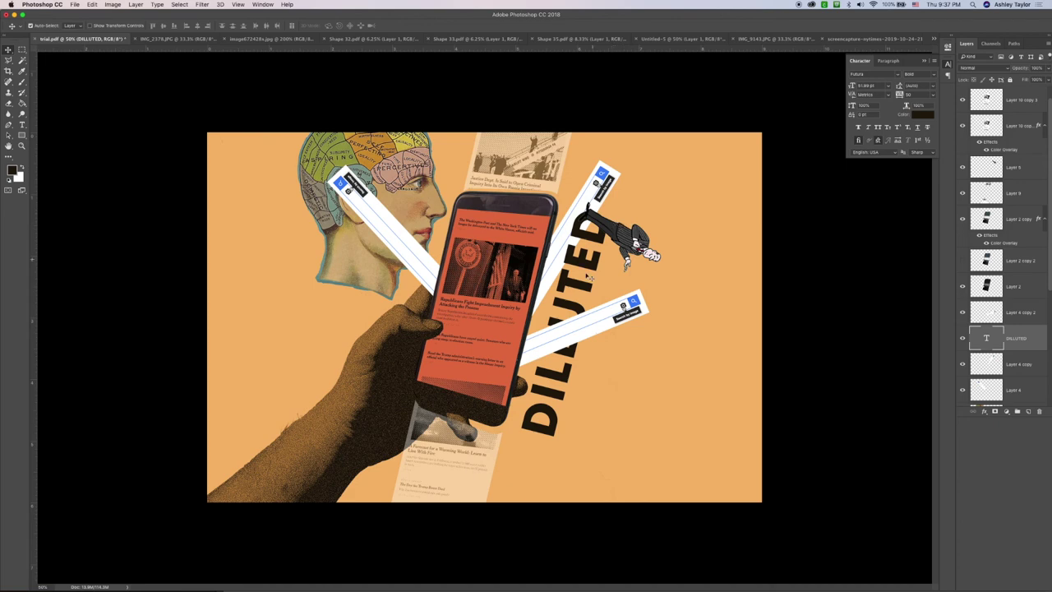
drag(579, 305, 583, 327)
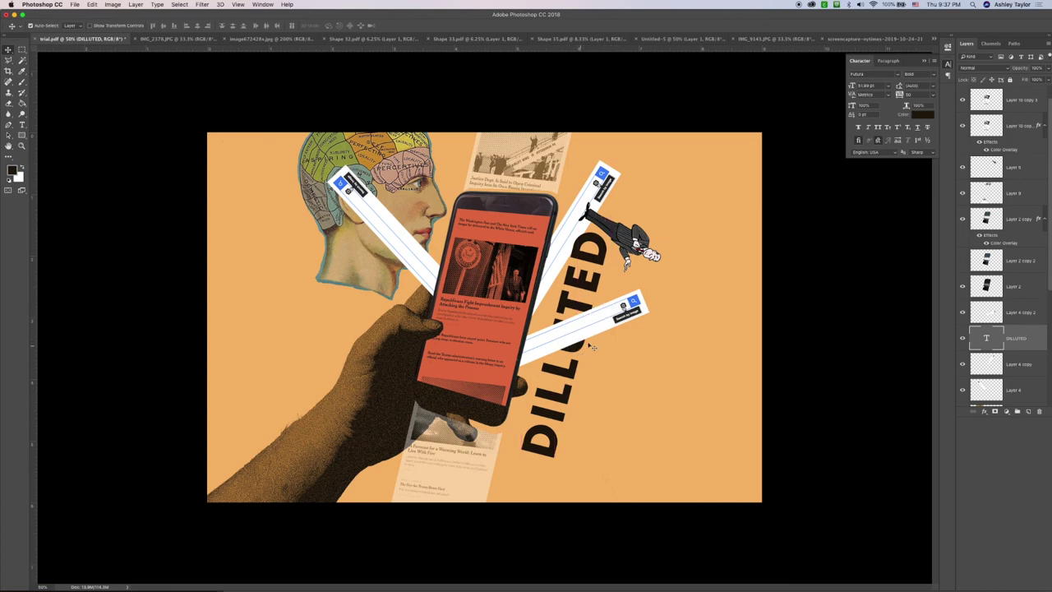
- Rasterize the DILLUTED text layer and load its letter outlines as a selection
right_click(1047, 336)
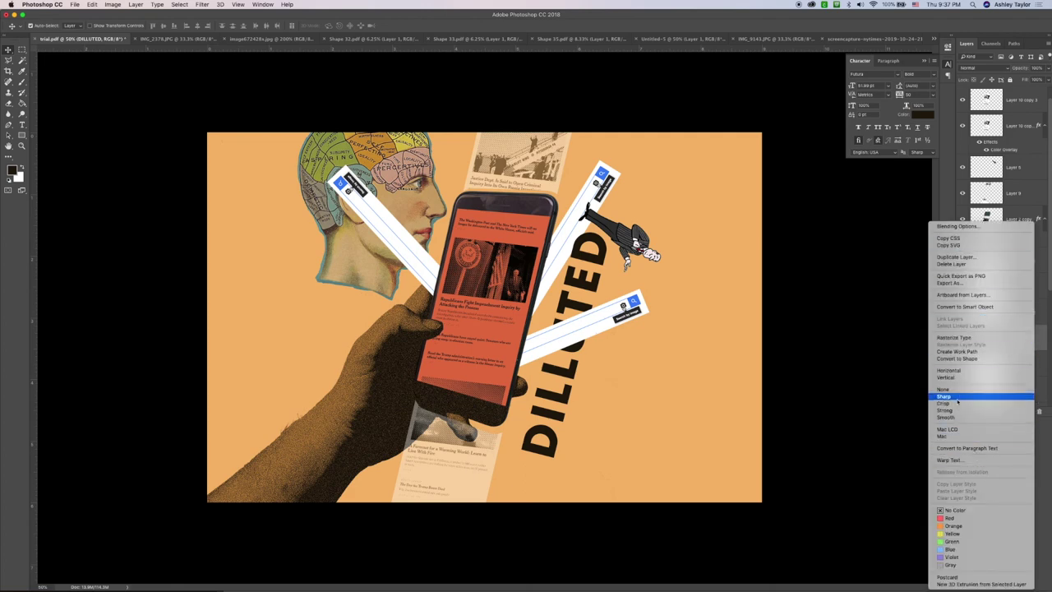
click(954, 339)
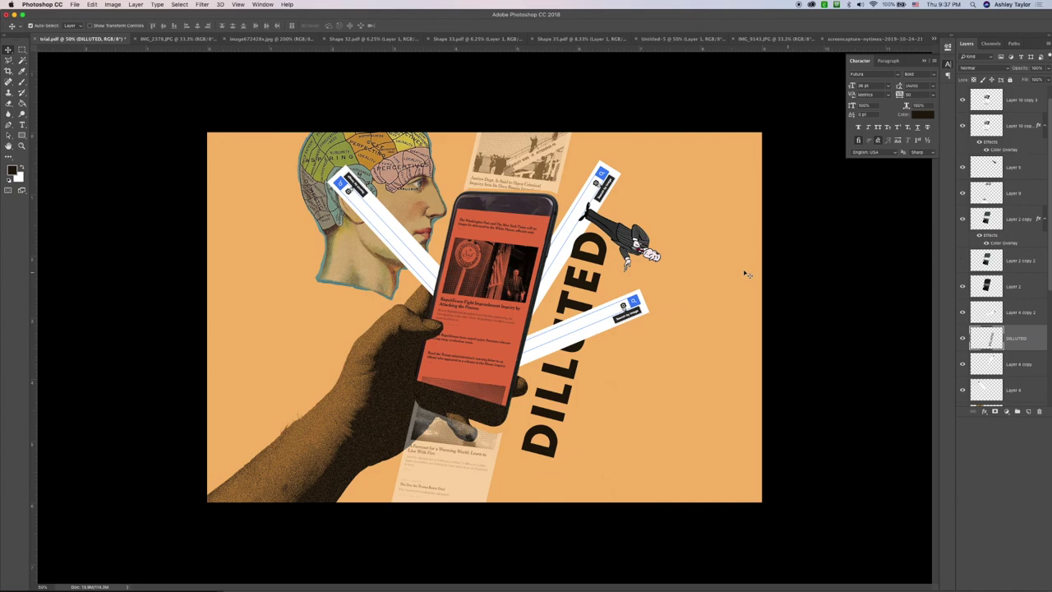
super+click(993, 338)
key(super+equal)
key(super+equal)
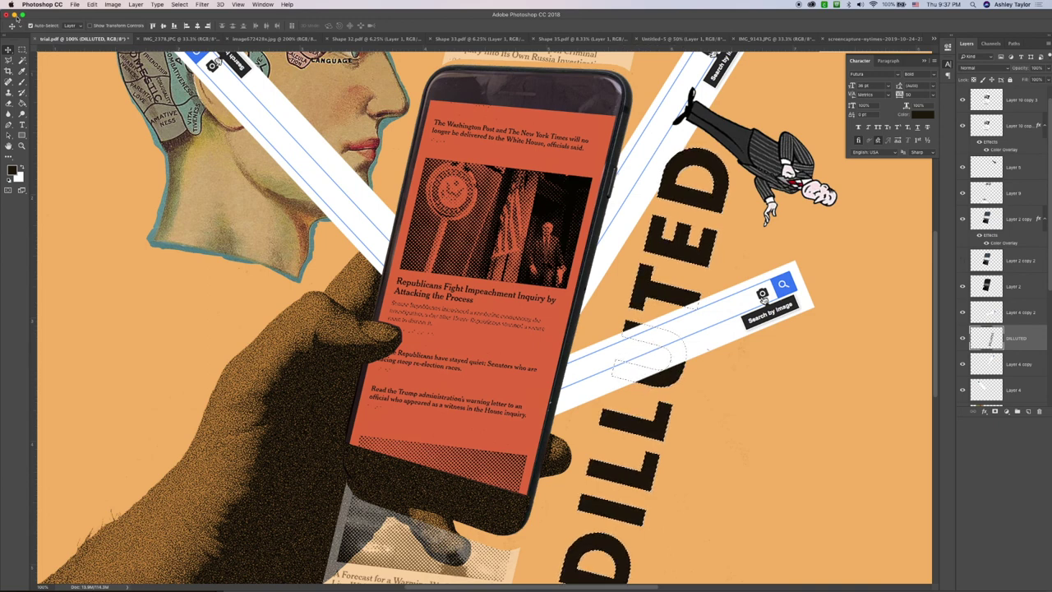
- Subtract the upper part of the letter U from the selection with the Polygonal Lasso, keeping its lower stroke over the search bar
click(7, 60)
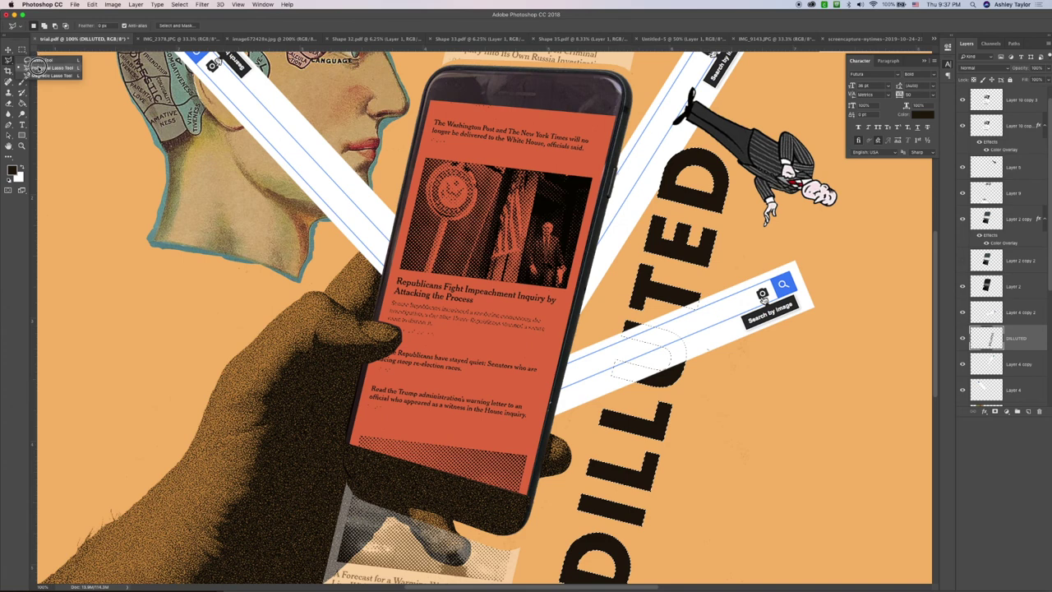
click(36, 68)
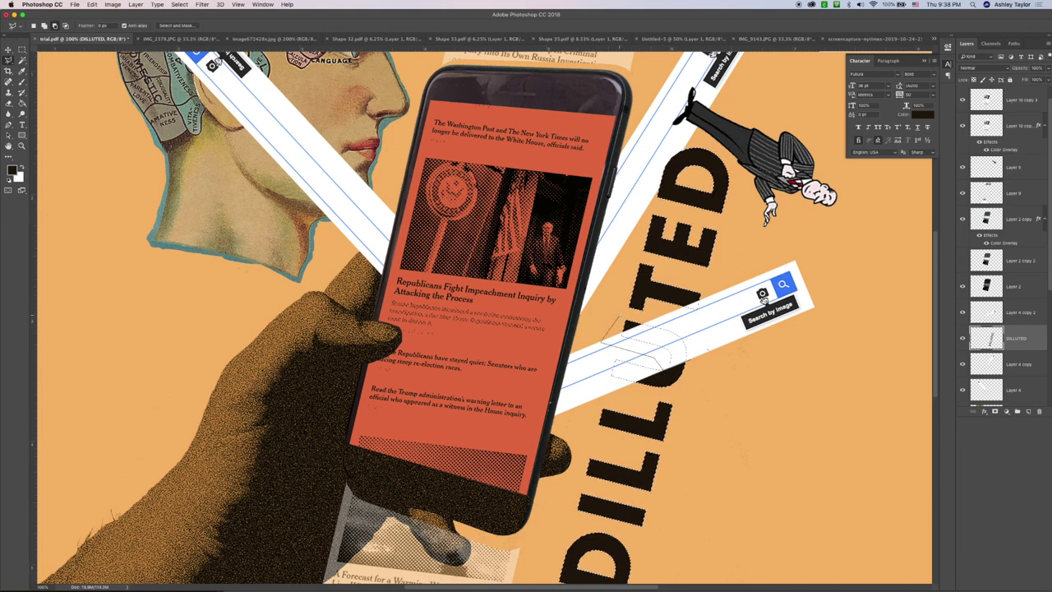
key(Escape)
- Find the layer of the lower search bar crossing the U, Layer 4 copy 2, delete the selected letter piece from it, and deselect
click(1034, 367)
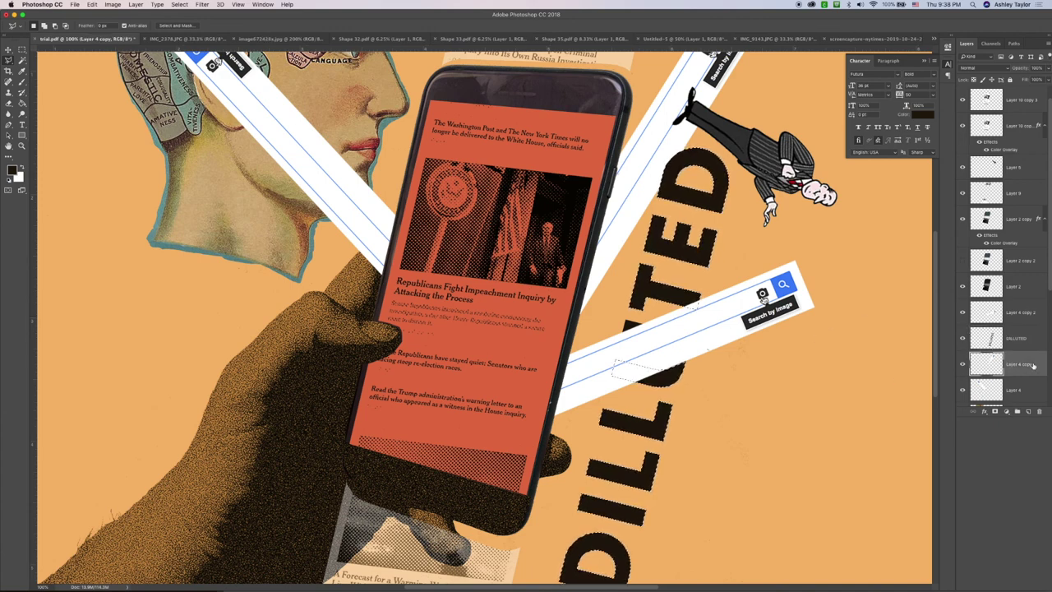
click(963, 365)
click(963, 365)
click(964, 392)
click(963, 391)
click(1041, 397)
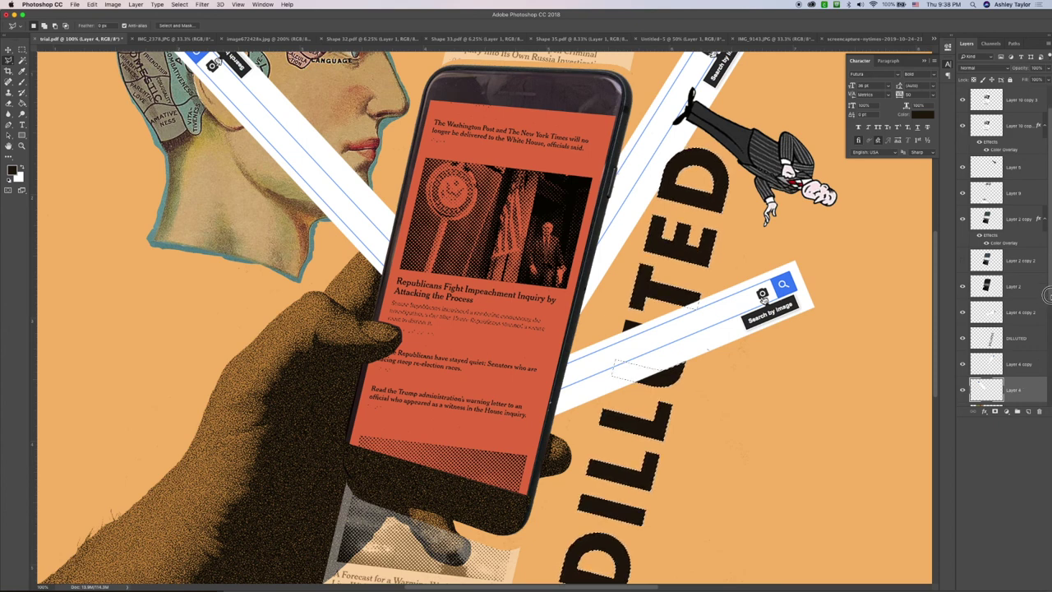
scroll(1047, 296, down, 1)
key(v)
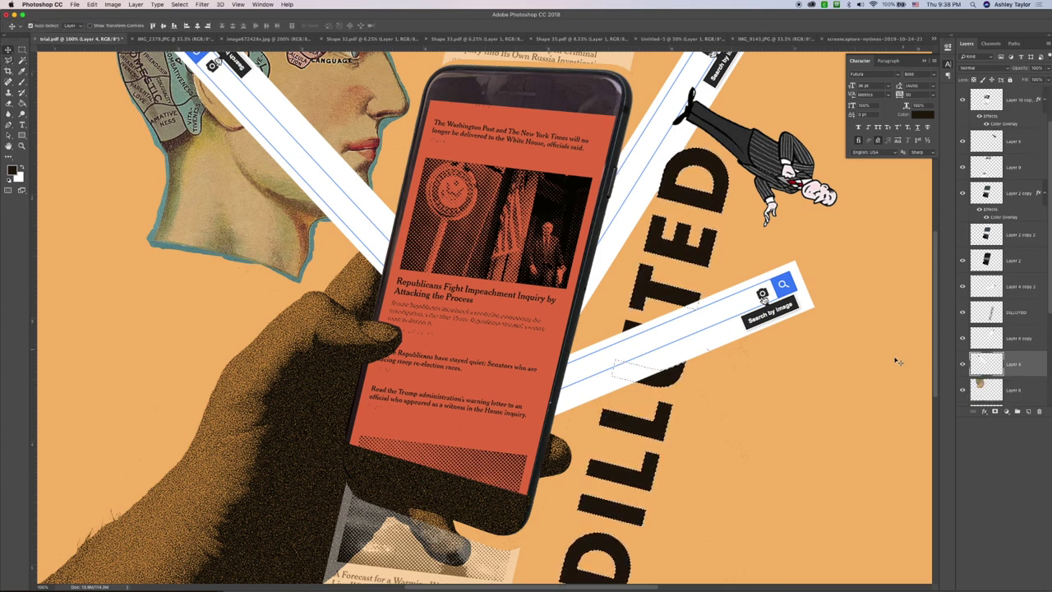
click(741, 349)
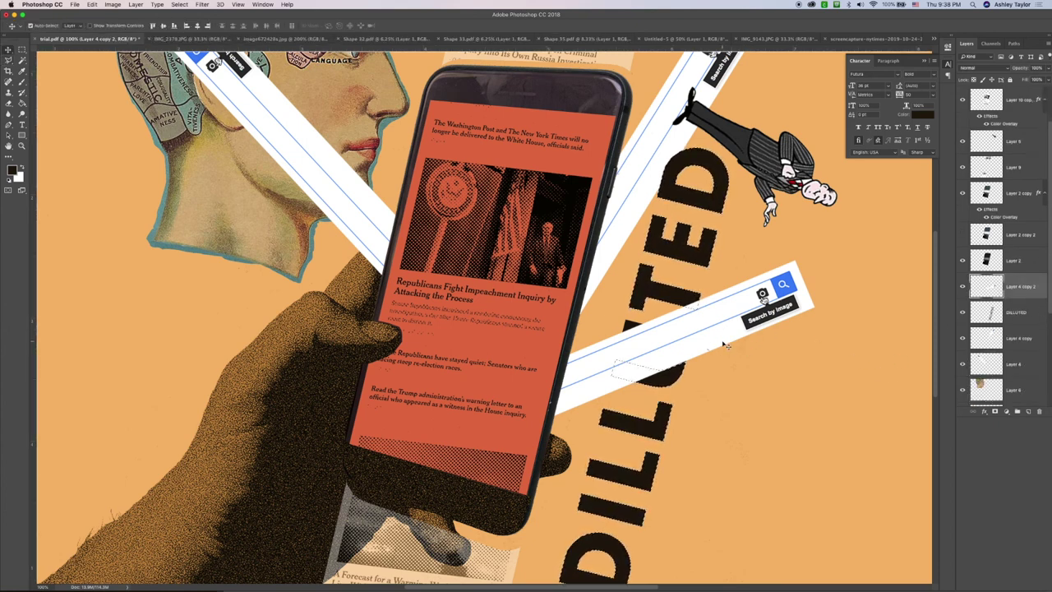
click(963, 287)
click(963, 287)
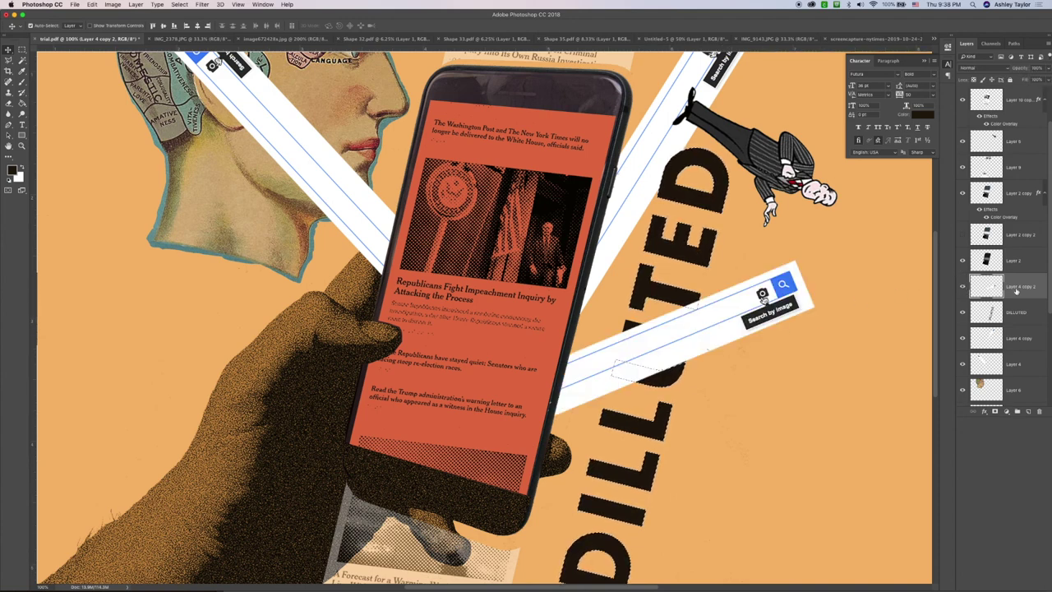
key(super+minus)
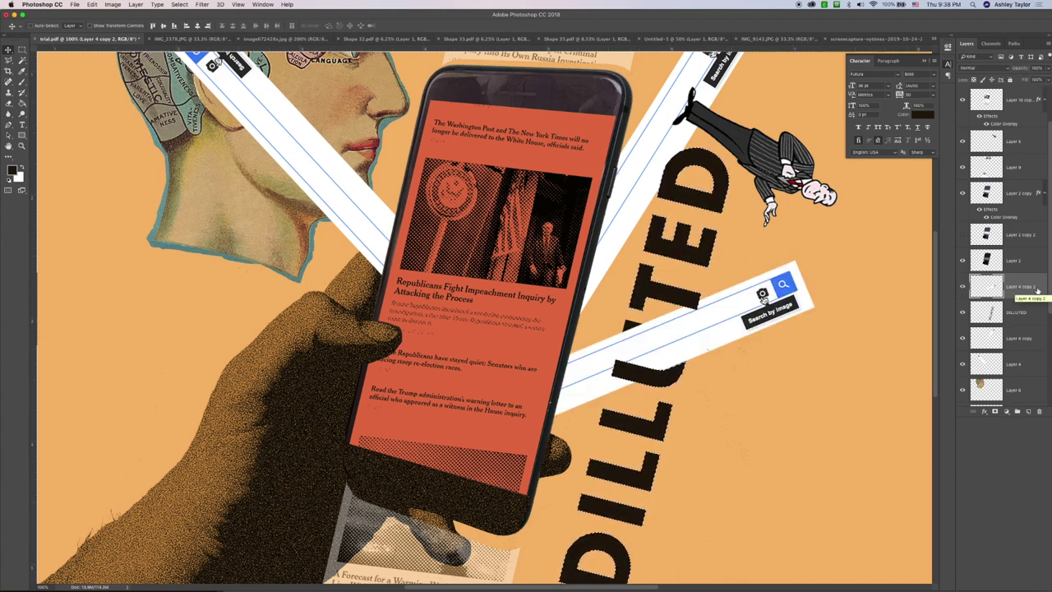
key(super+minus)
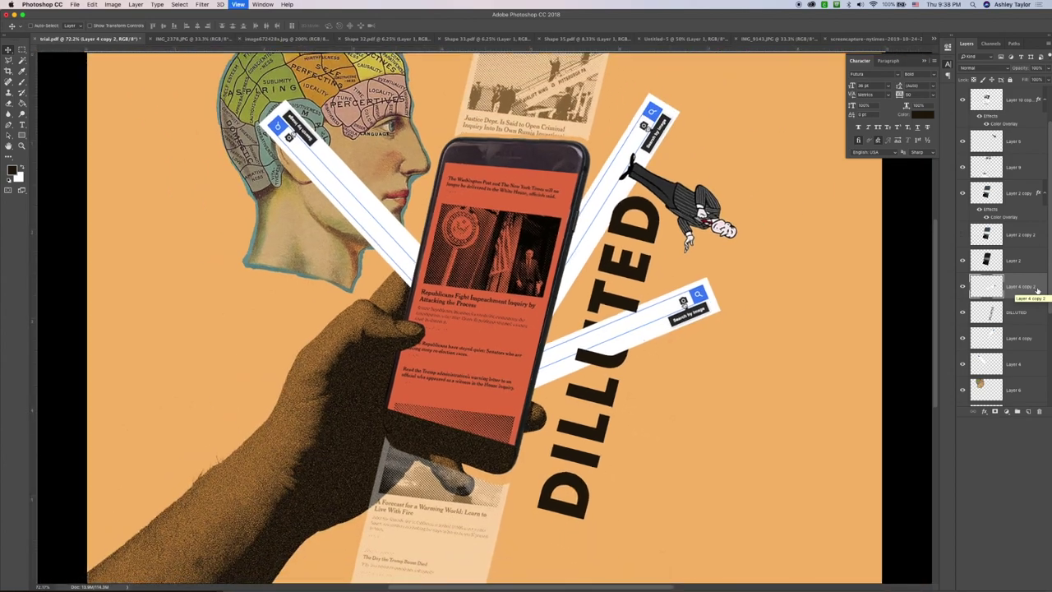
key(super+minus)
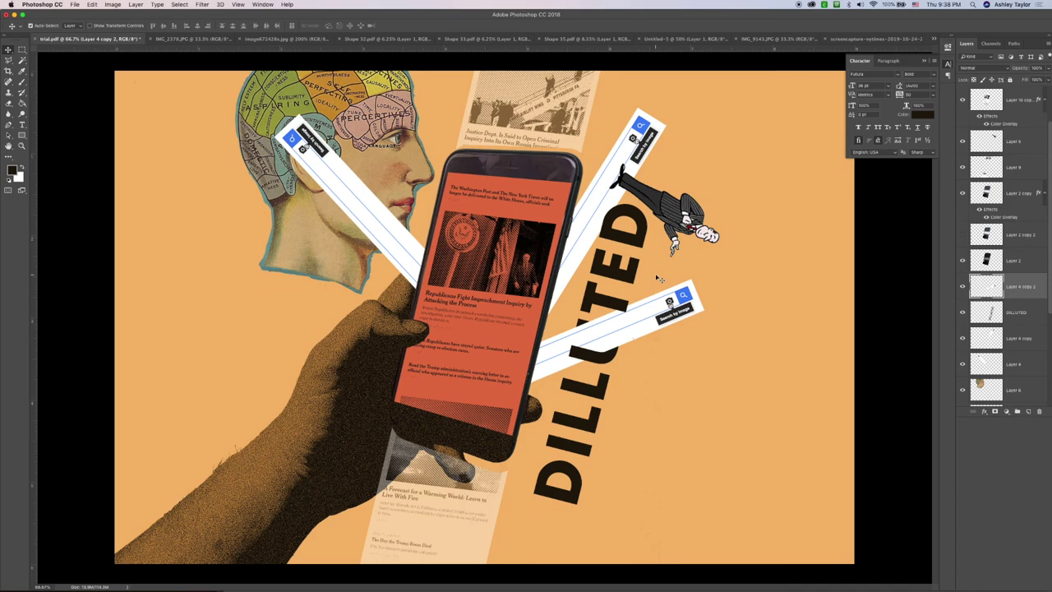
key(t)
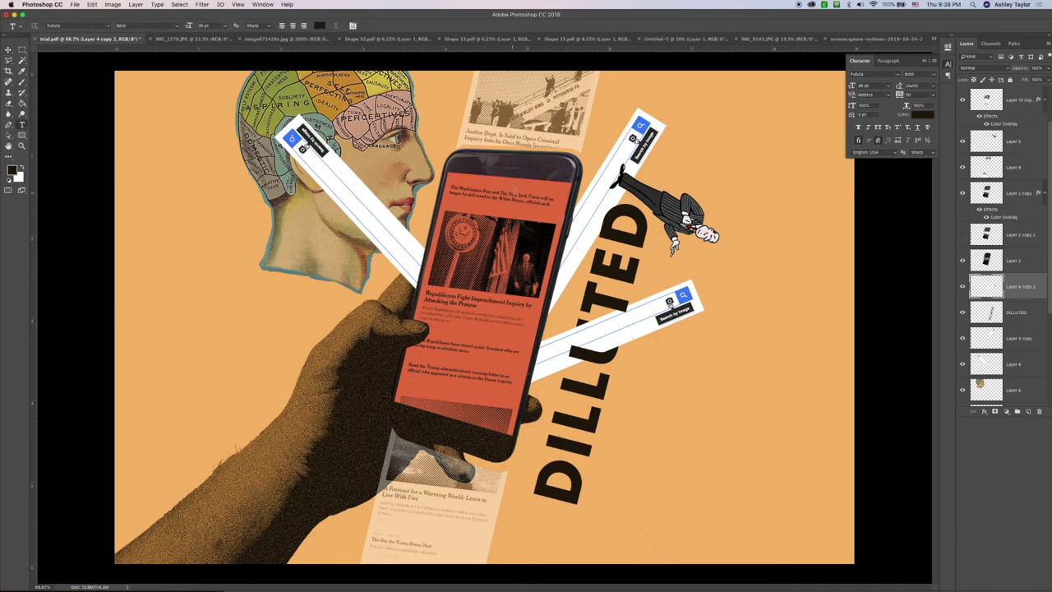
click(159, 243)
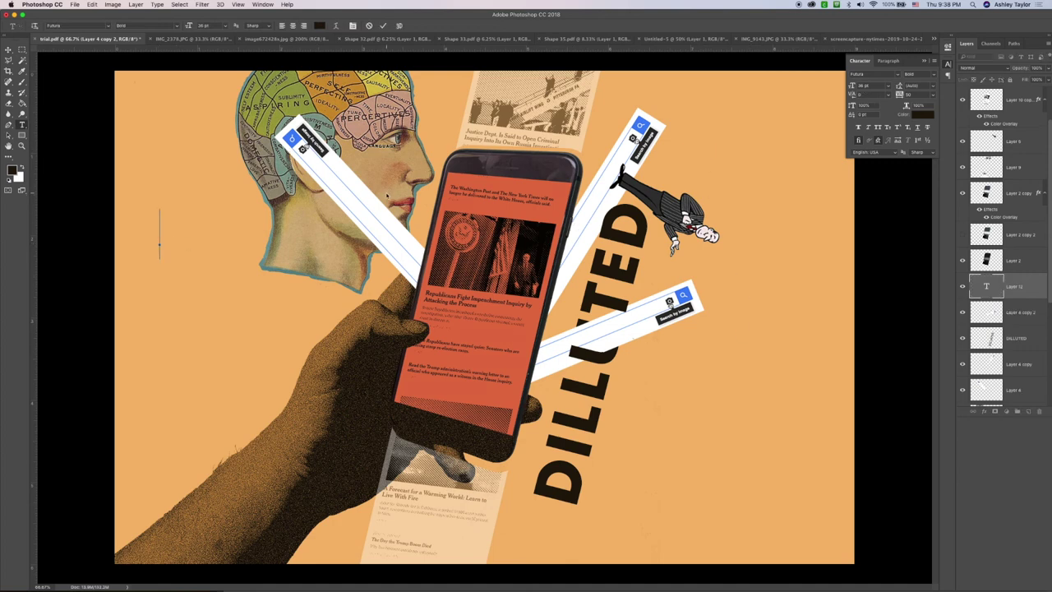
text(V)
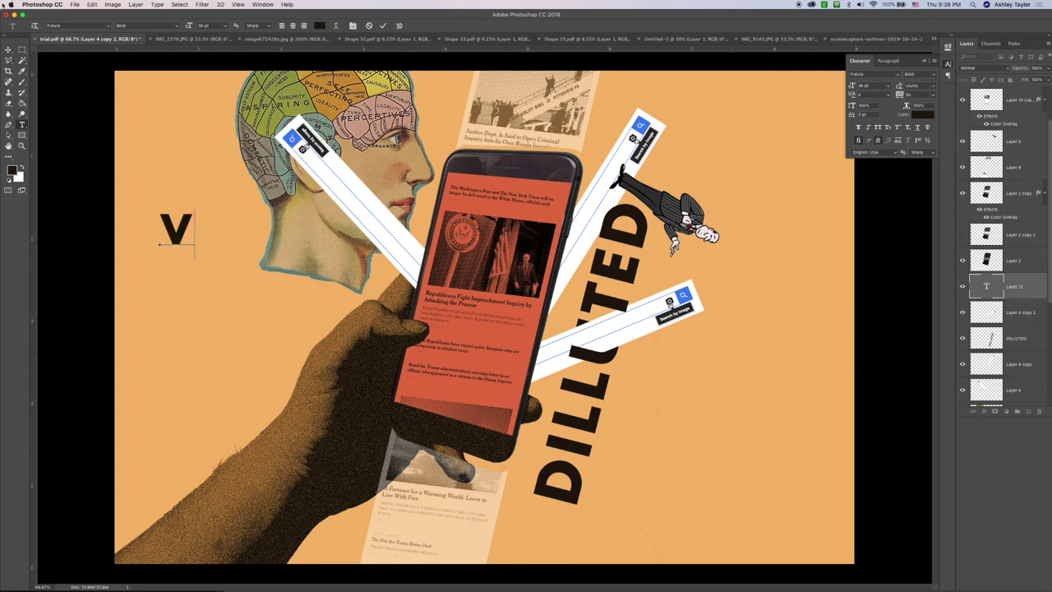
click(9, 50)
key(BackSpace)
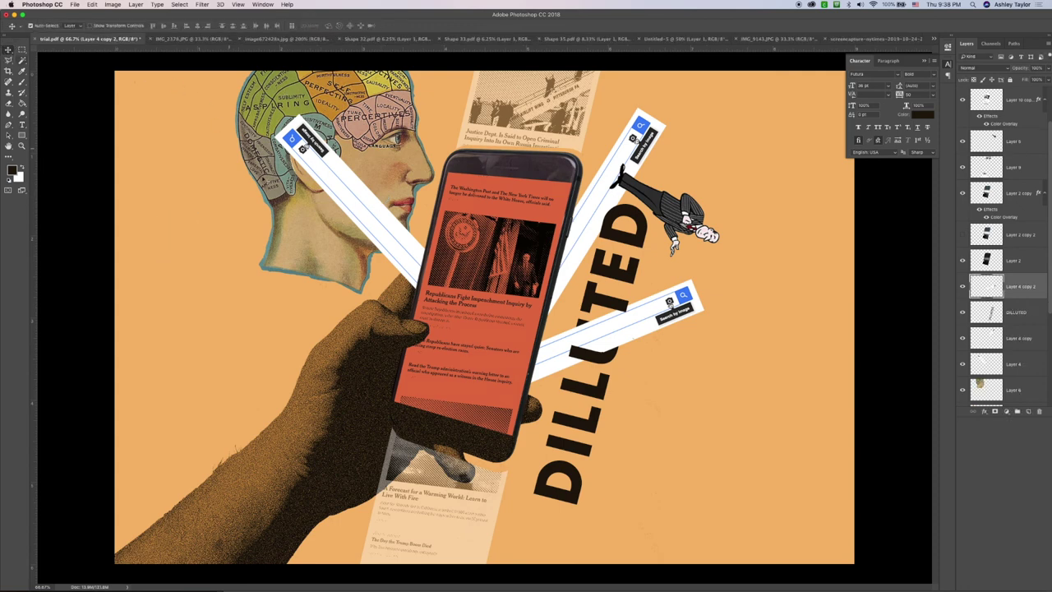
- Rotate the search bar over the head so its icon end meets the phone and its blank end points up across the head
click(371, 203)
key(super+t)
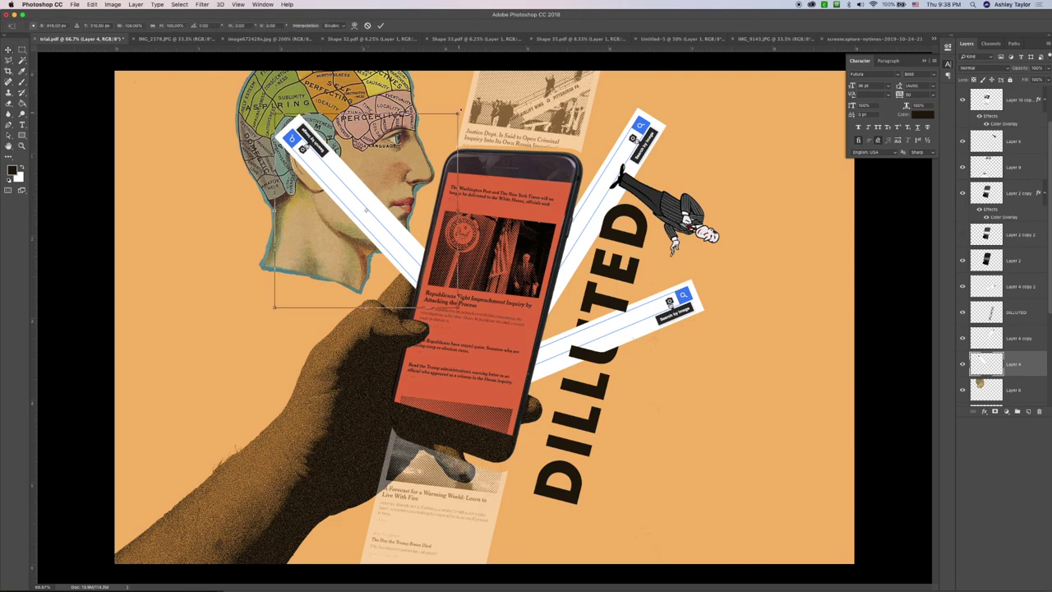
drag(394, 320, 289, 259)
key(Return)
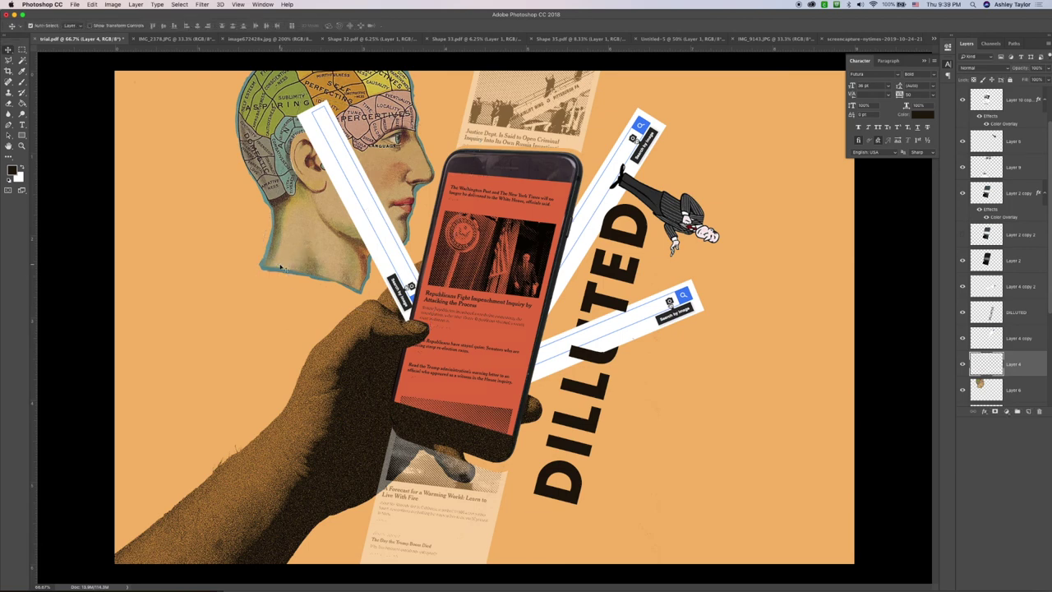
- Start a new text line in the orange area left of the head and set its font to Arial Regular
key(t)
click(144, 264)
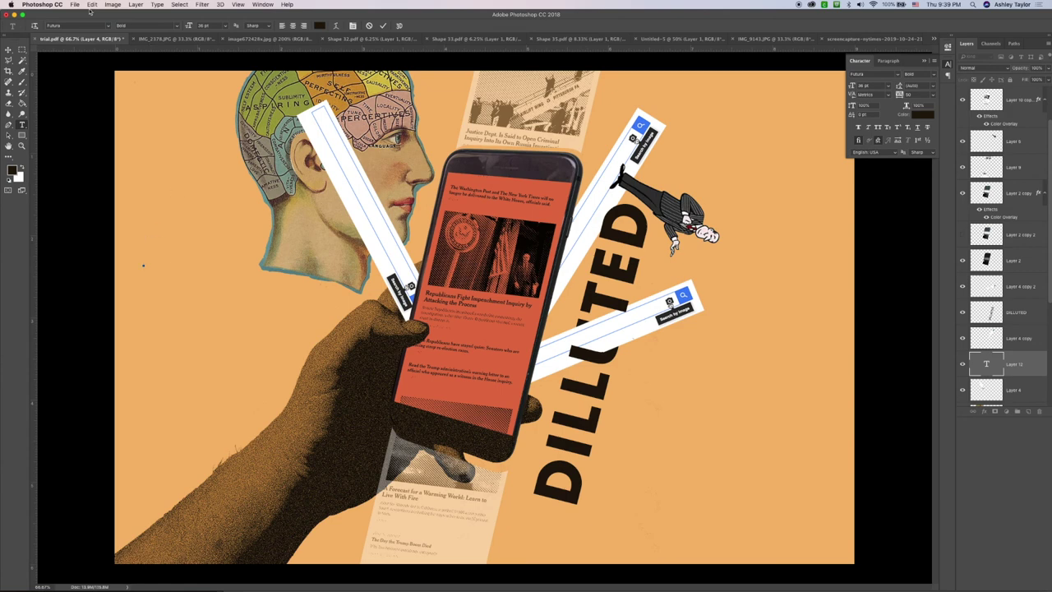
click(59, 25)
text(cha)
key(BackSpace)
key(BackSpace)
key(BackSpace)
text(mario)
key(BackSpace)
key(BackSpace)
key(BackSpace)
key(BackSpace)
key(BackSpace)
text(arial)
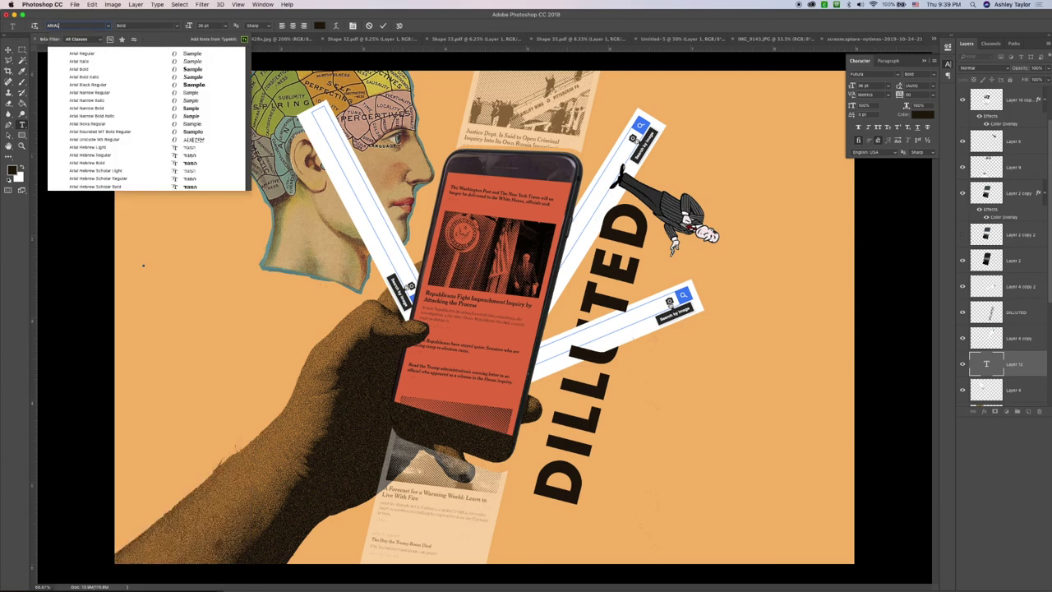
click(135, 54)
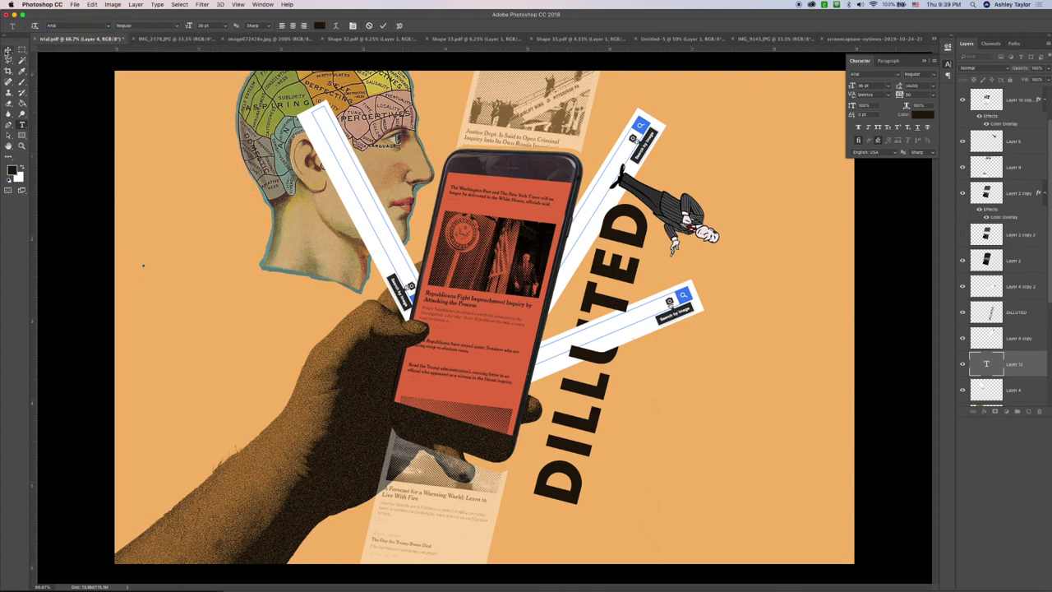
- Enter the text SEARCH, then rotate it to the search bar's slant and place it over the bar crossing the head
text(SEARC)
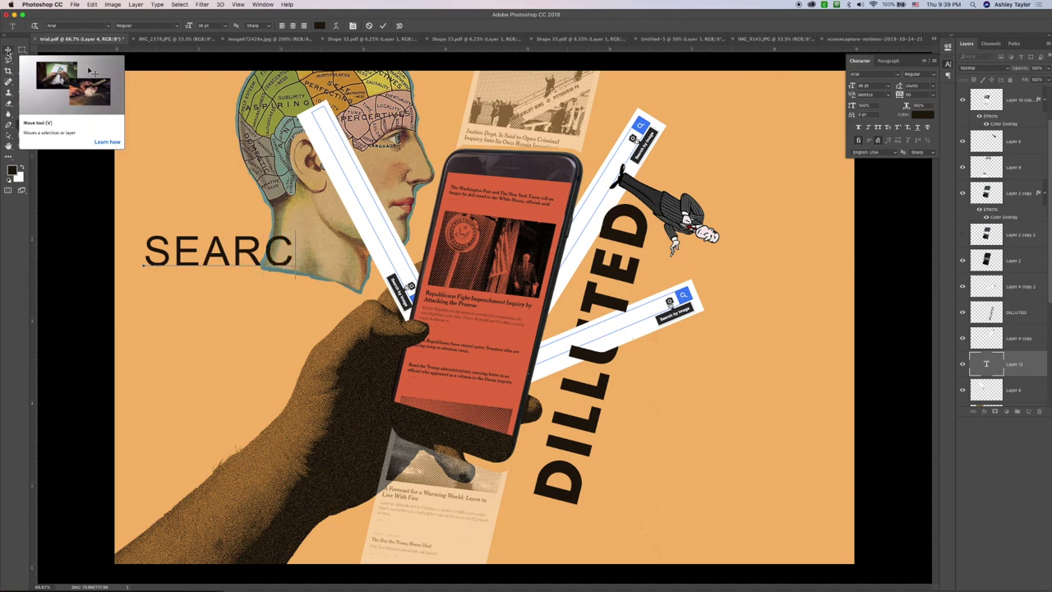
text(H)
click(8, 50)
key(super+t)
drag(332, 284, 310, 337)
drag(275, 297, 397, 206)
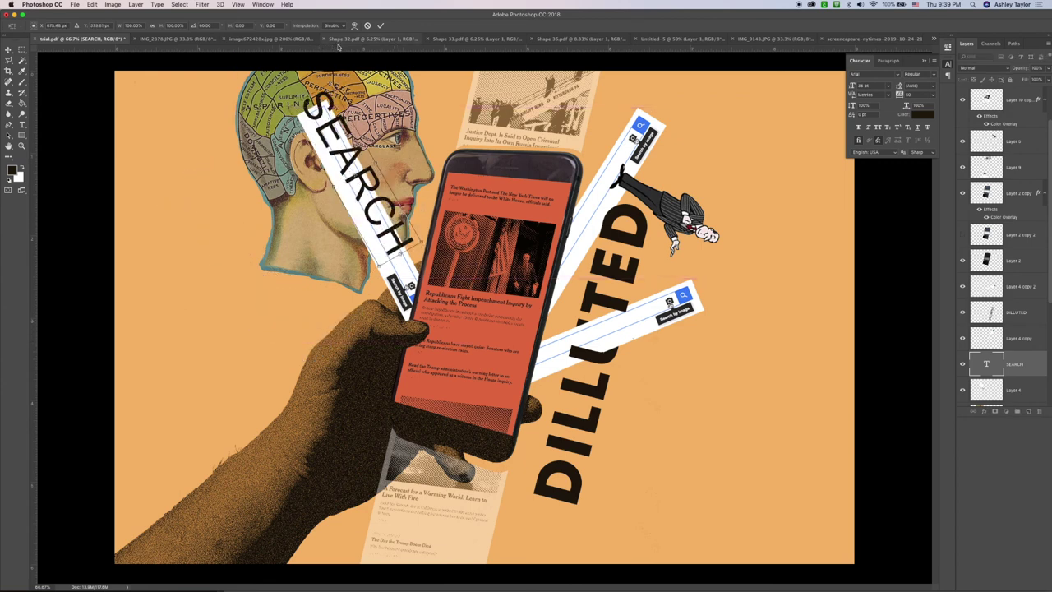
- Scale the SEARCH text down to fit inside the upper end of the search bar over the head
drag(306, 90, 343, 114)
drag(412, 220, 360, 185)
key(Return)
key(ctrl+t)
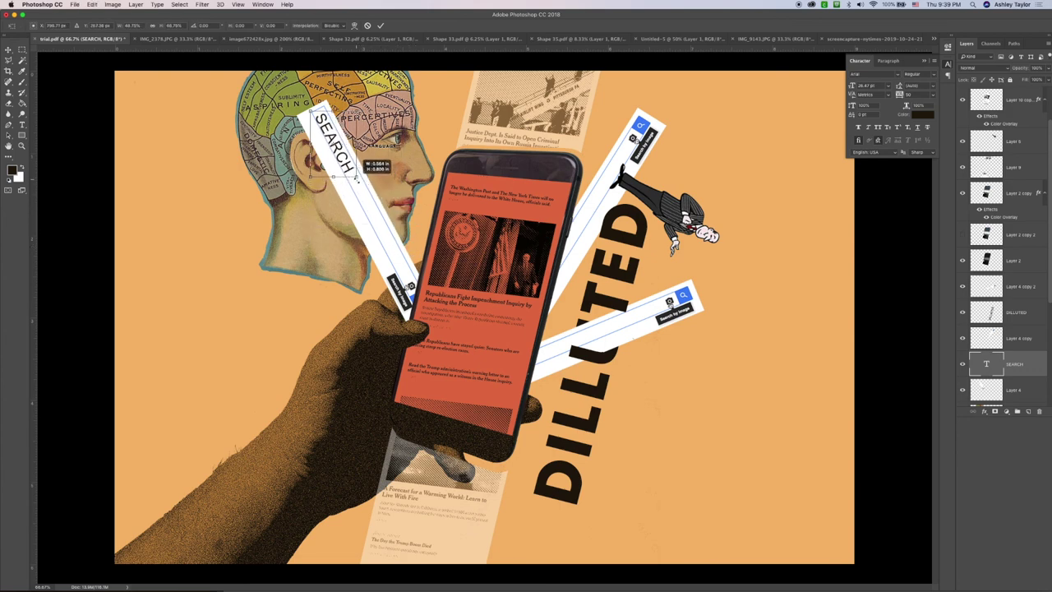
key(Return)
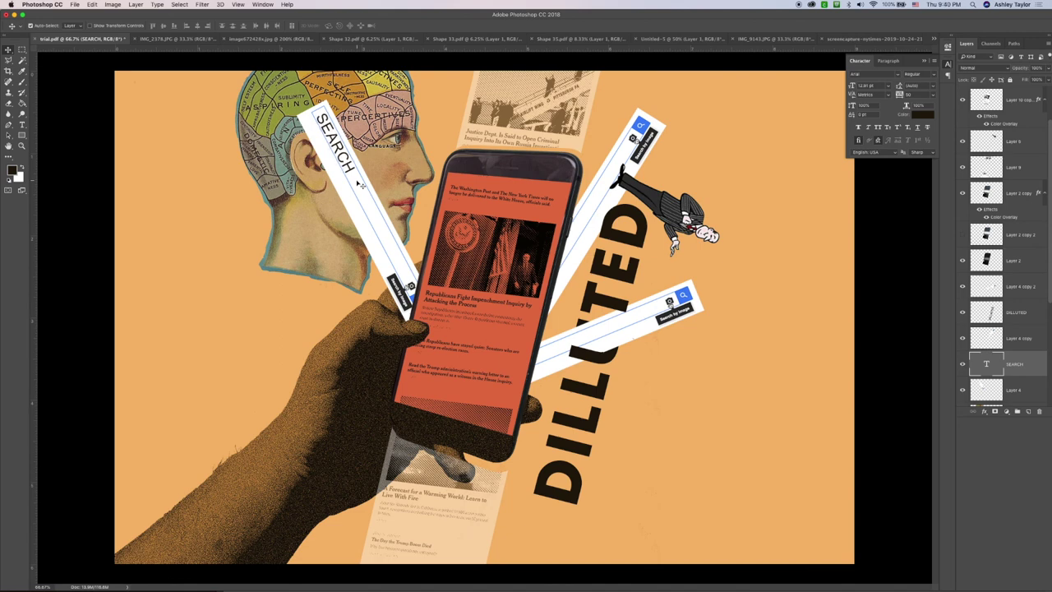
- Replace the wording in the search bar over the head with "How to Read."
key(t)
double_click(346, 152)
key(BackSpace)
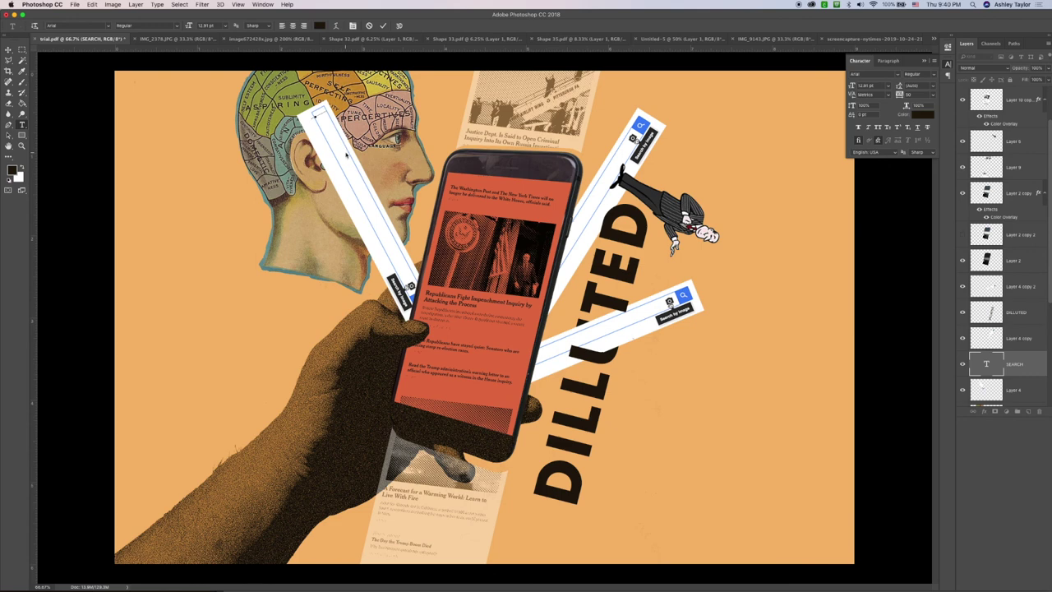
text(HOW)
key(BackSpace)
key(BackSpace)
key(BackSpace)
text(How to Read)
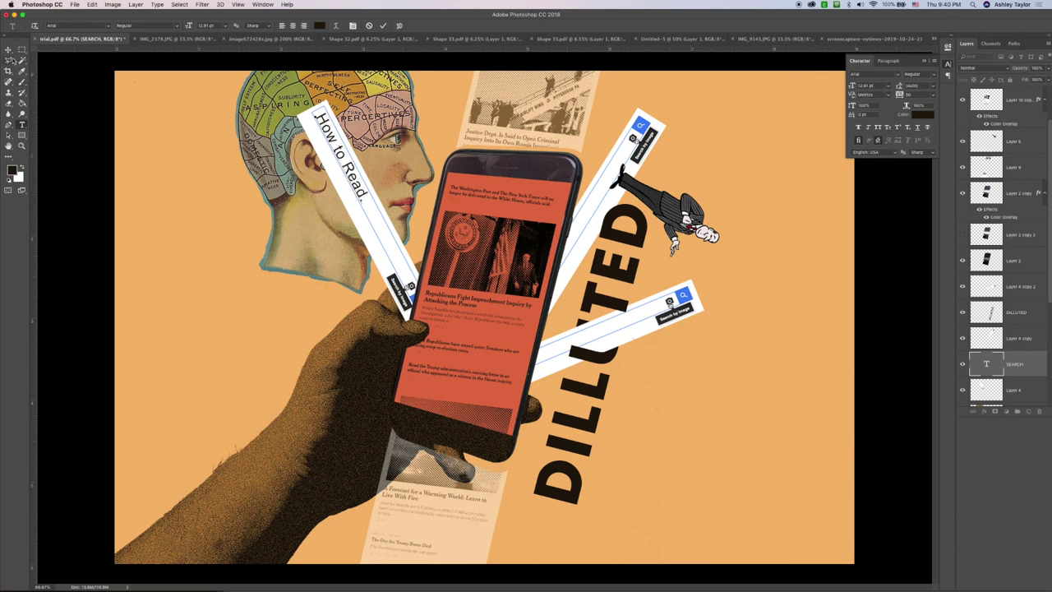
click(8, 50)
- Replace the wording in the search bar over the head with "To Be Decided."
key(t)
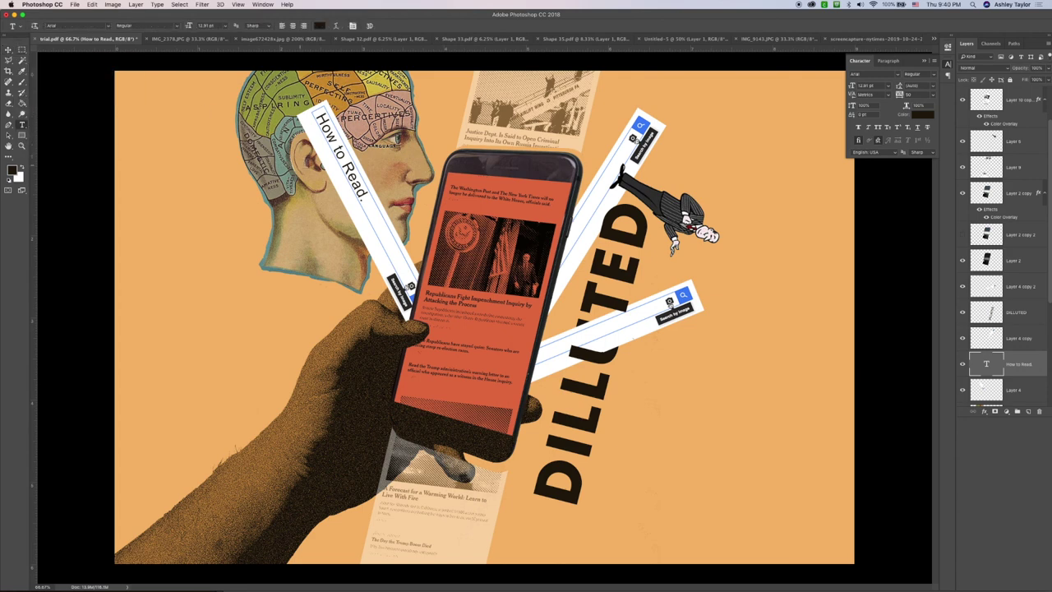
click(344, 169)
key(ctrl+a)
key(BackSpace)
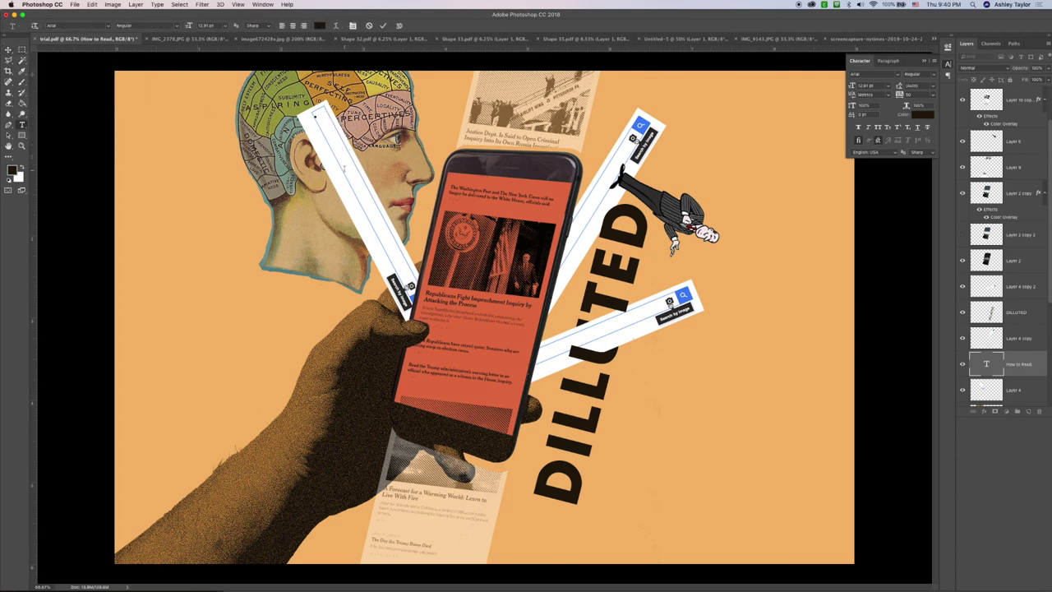
text(To Be Decided.)
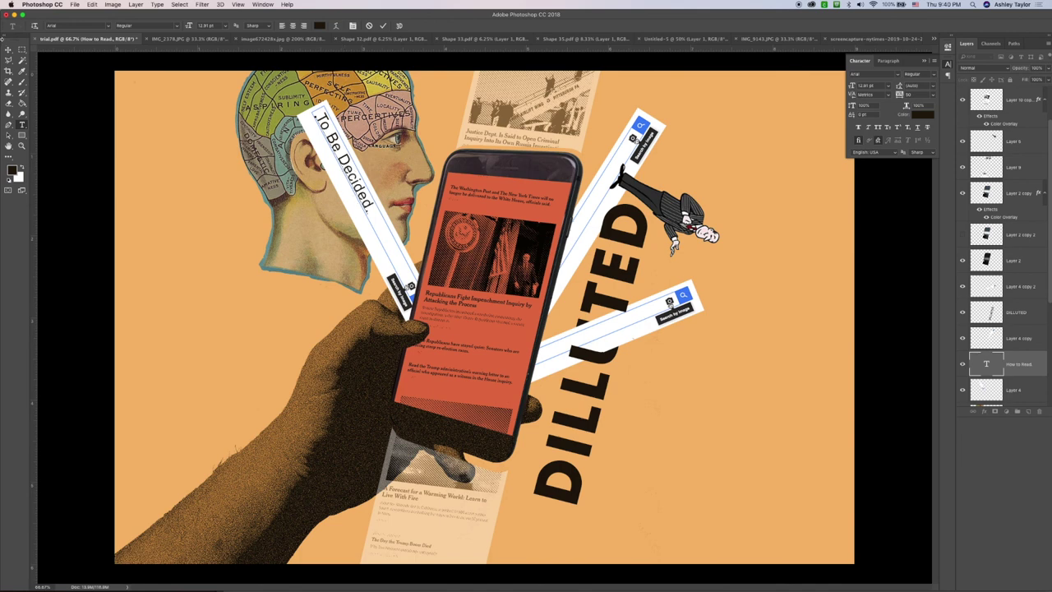
key(ctrl+Return)
key(v)
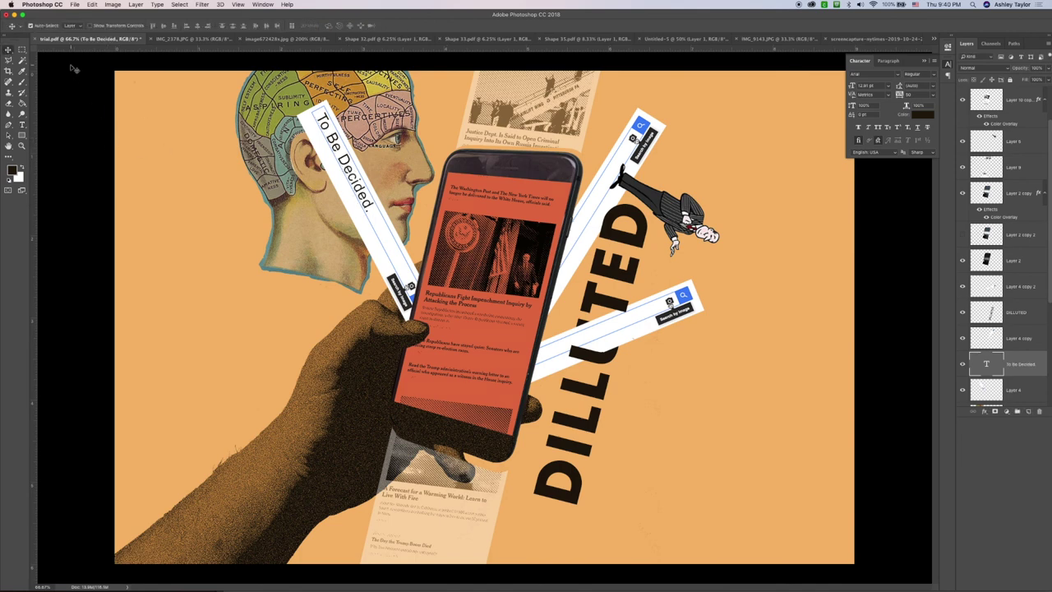
- Move the phrenology head slightly closer to the phone
key(super+minus)
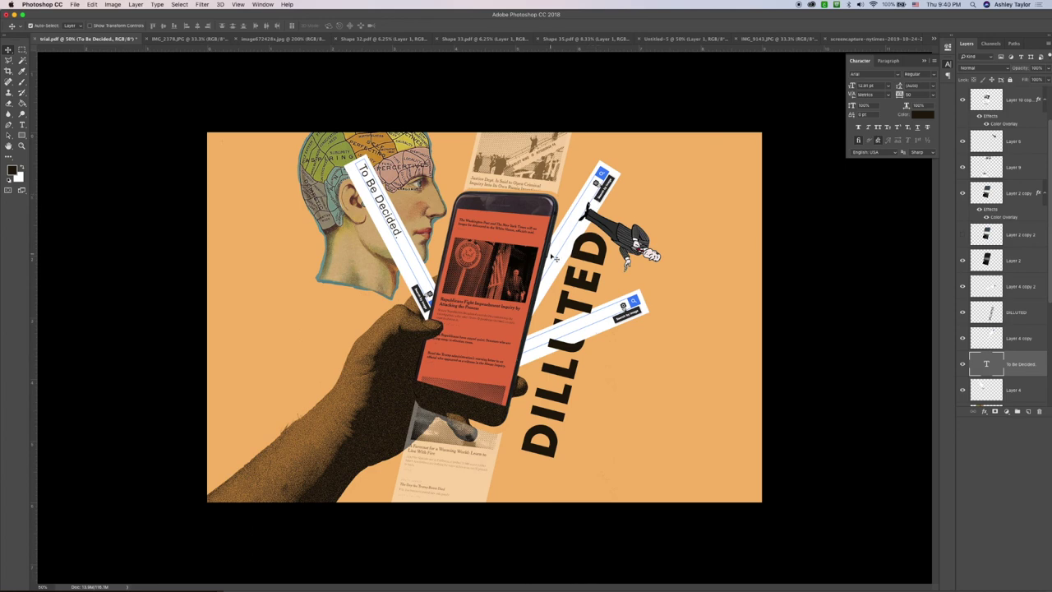
mouse_move(416, 212)
mouse_down()
mouse_move(377, 236)
mouse_move(429, 201)
mouse_move(444, 154)
mouse_move(434, 204)
mouse_up()
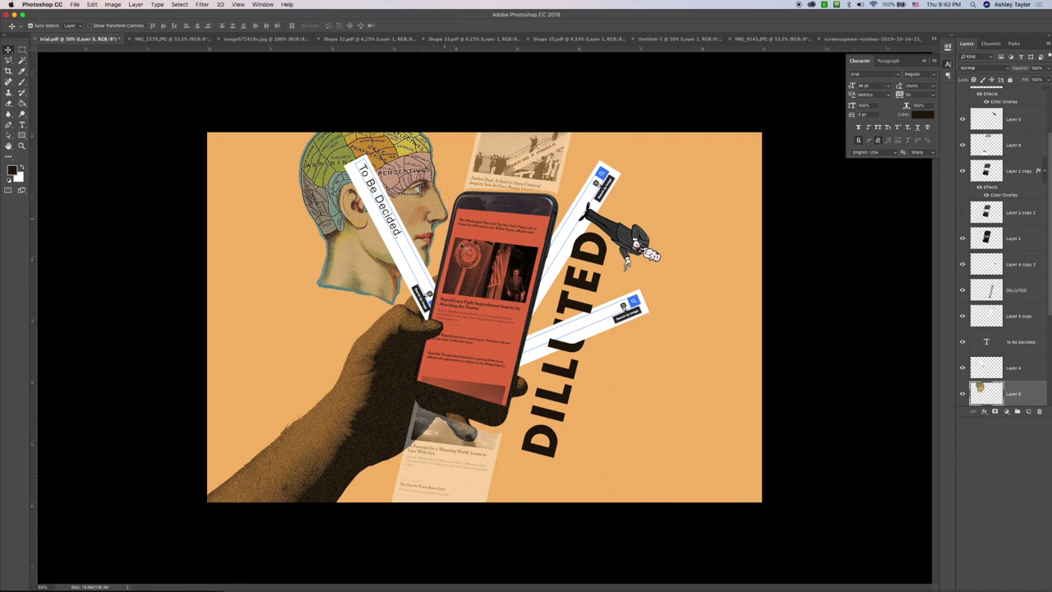
right_click(1028, 383)
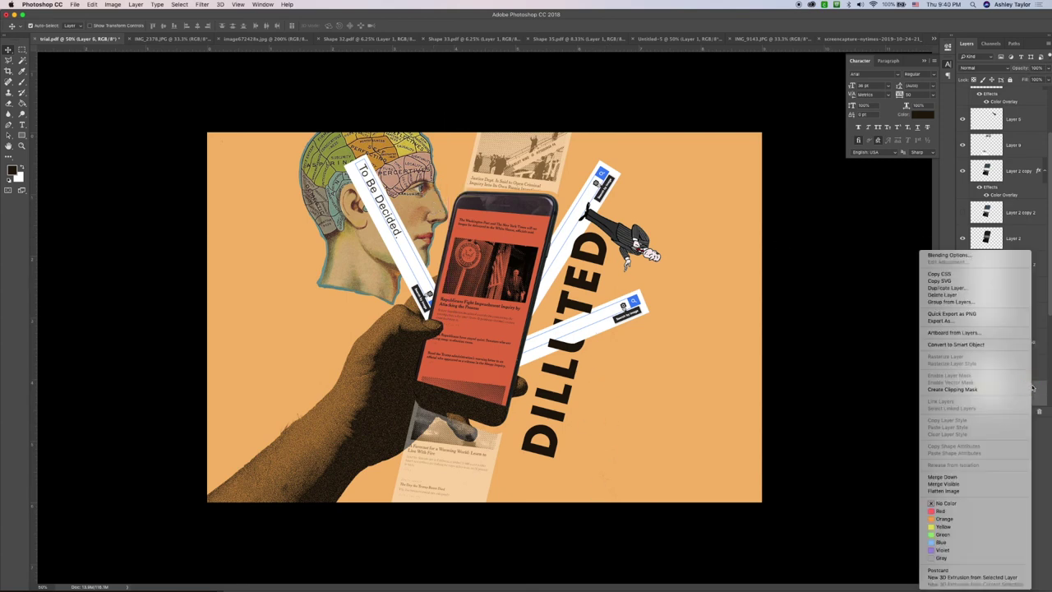
click(843, 344)
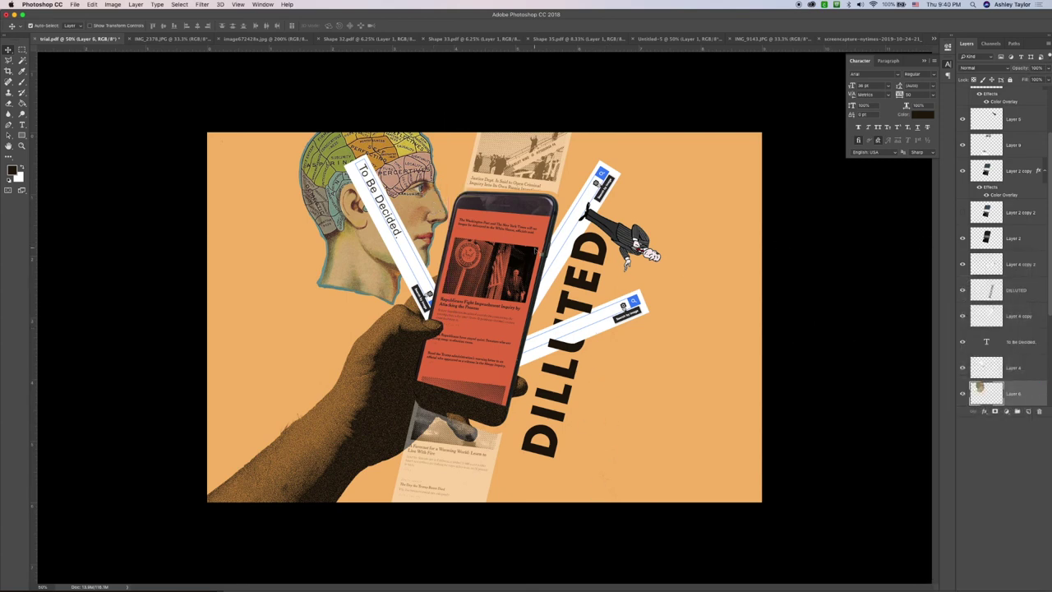
drag(400, 184, 401, 184)
click(429, 215)
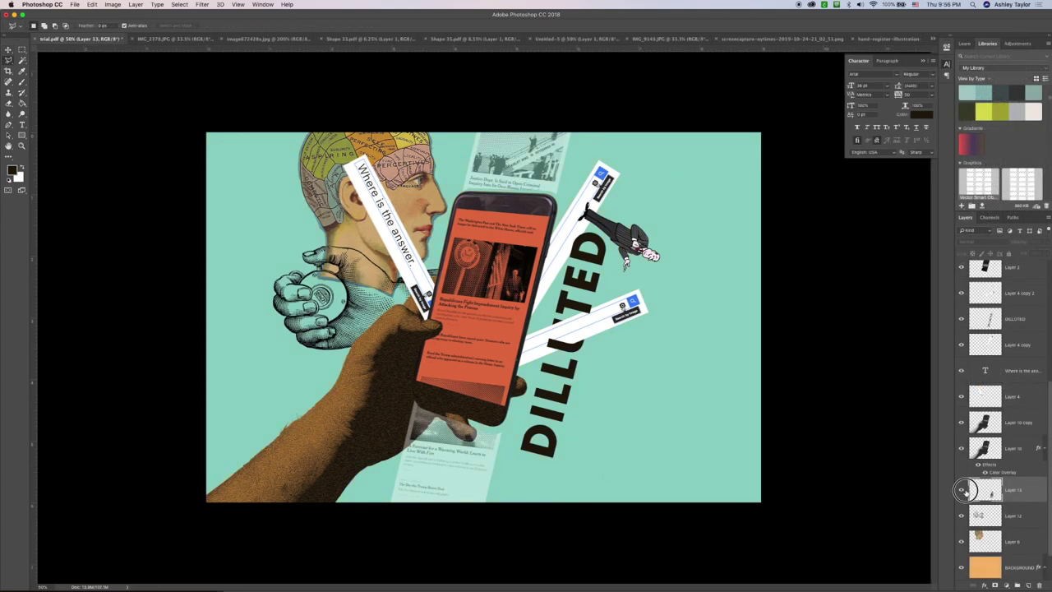
- Show the open book on Layer 13 and apply a Threshold adjustment at level 132 to it
click(962, 491)
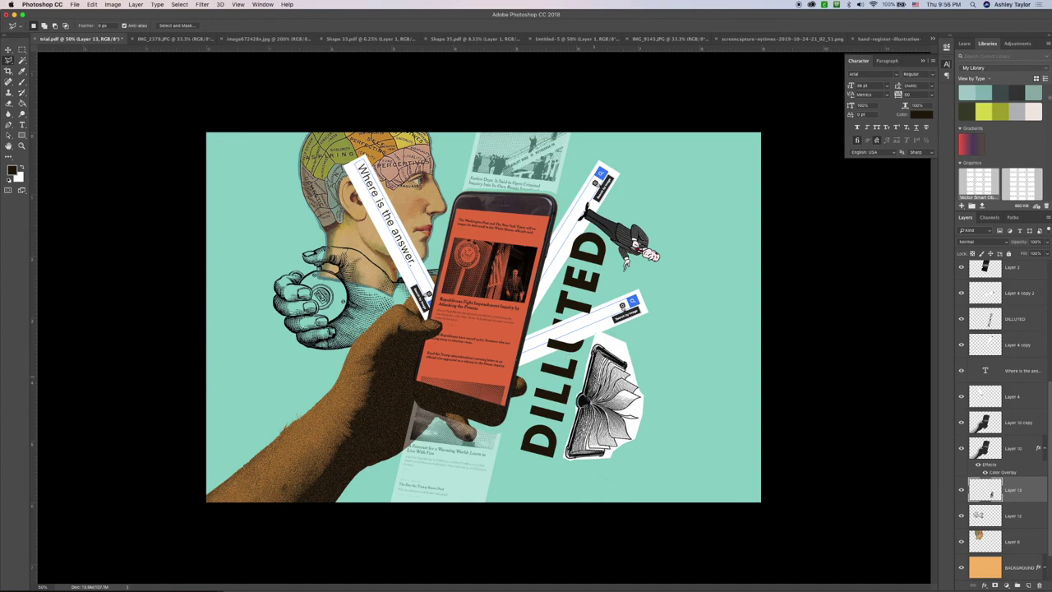
key(super+equal)
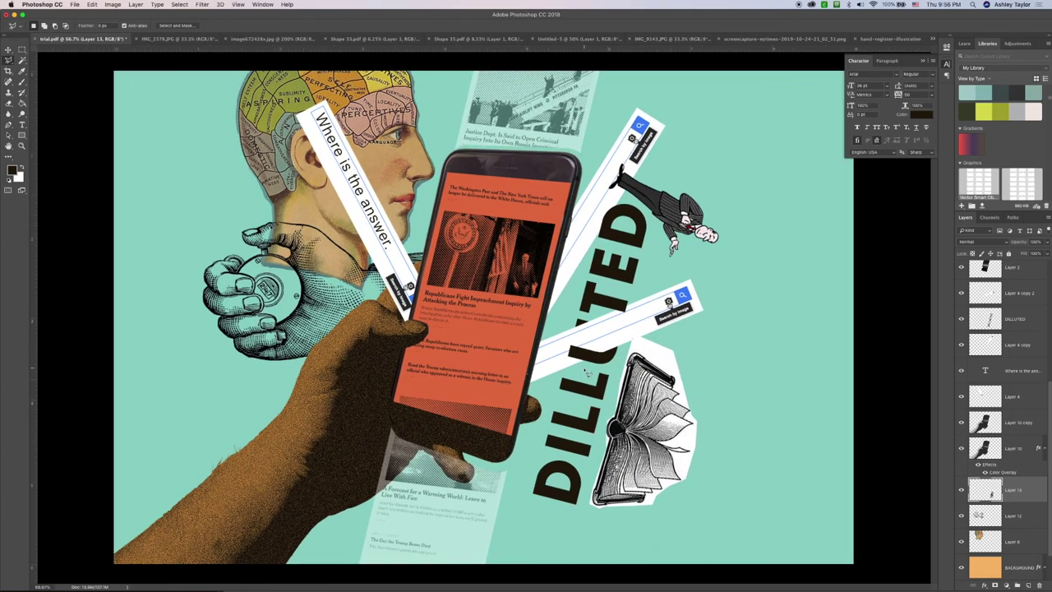
key(super+equal)
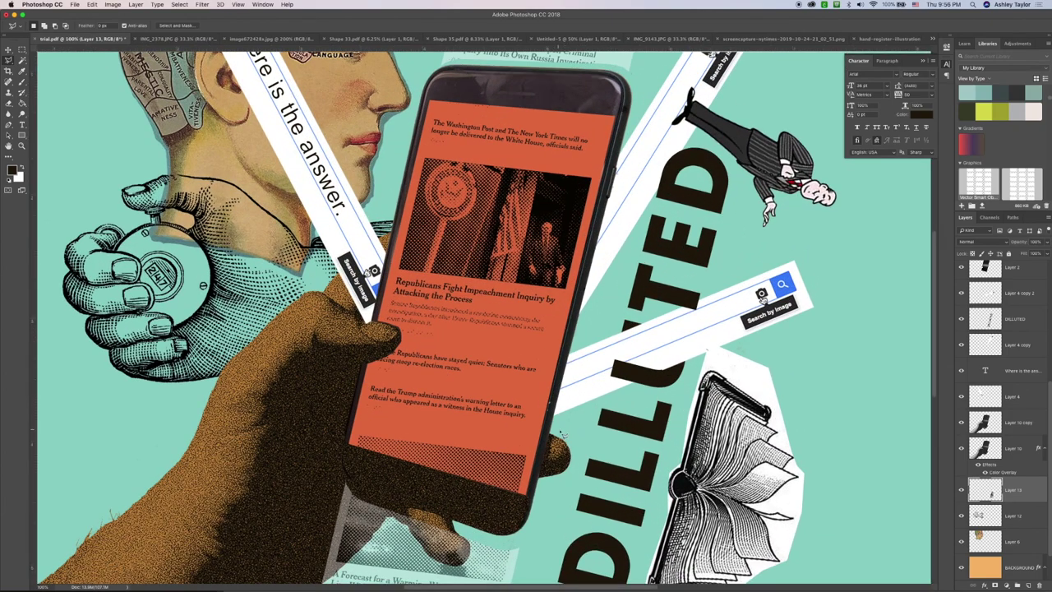
scroll(569, 434, right, 5)
scroll(569, 434, down, 3)
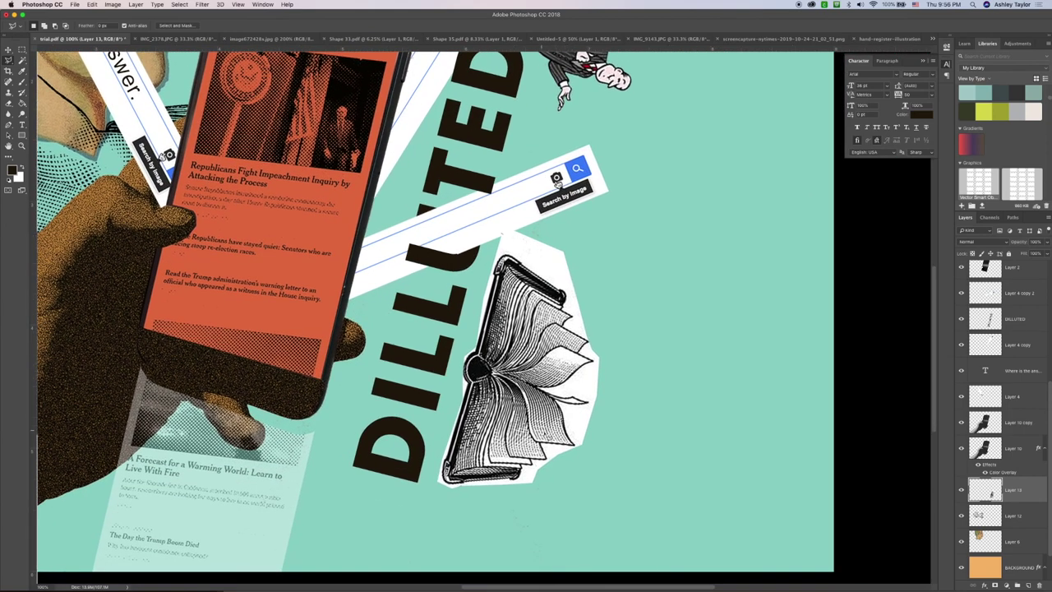
click(112, 5)
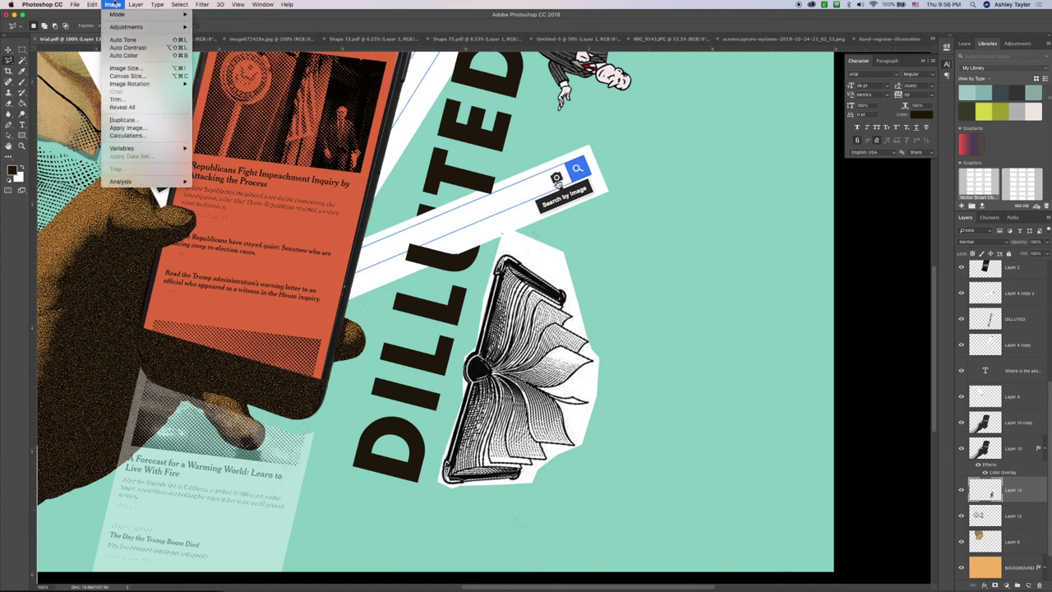
mouse_move(121, 29)
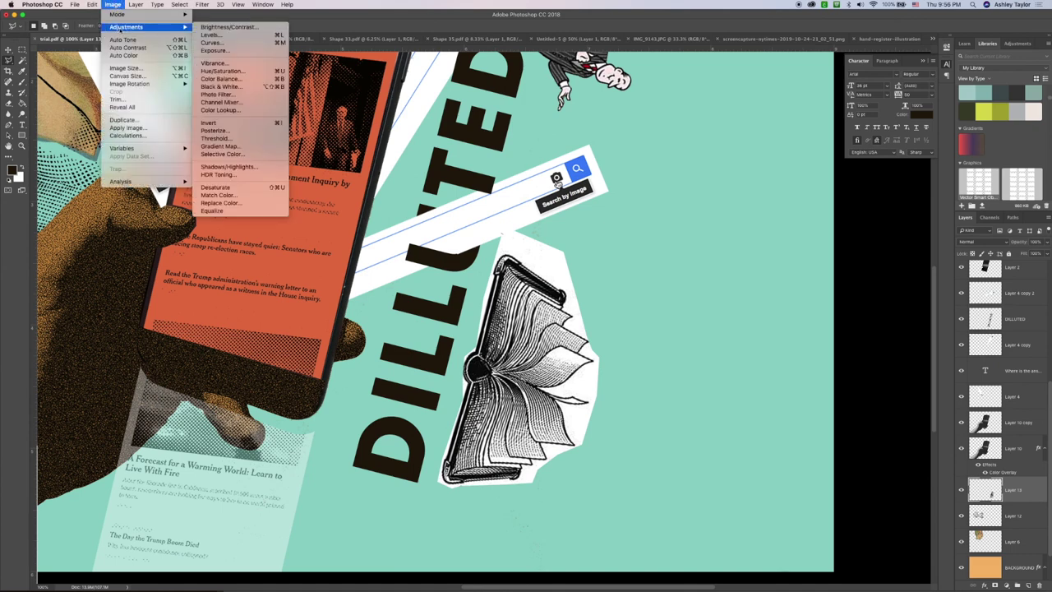
click(216, 138)
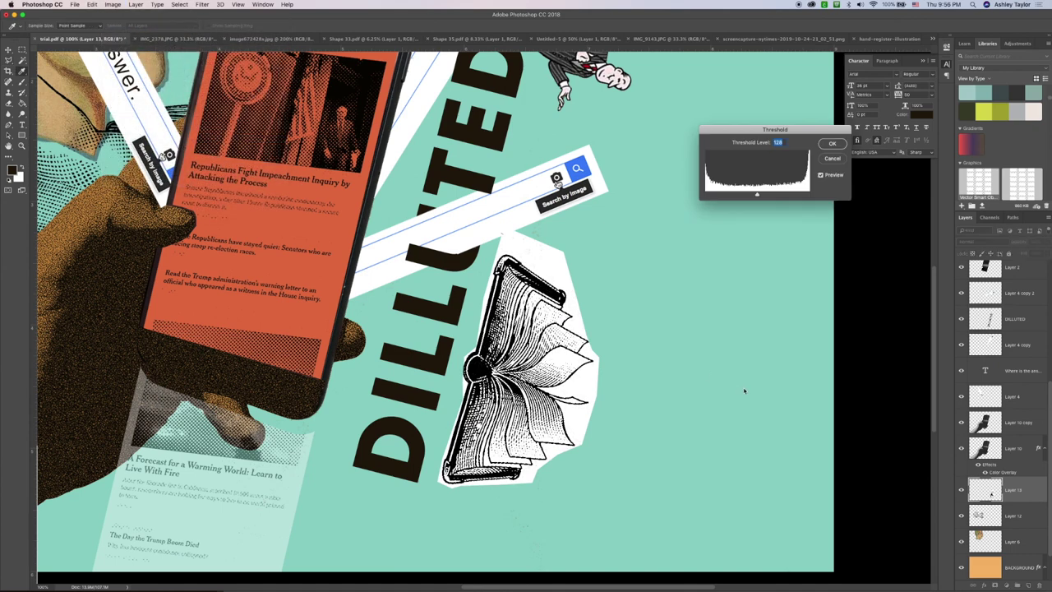
mouse_move(757, 196)
mouse_down()
mouse_move(723, 195)
mouse_move(781, 195)
mouse_move(738, 195)
mouse_move(758, 194)
mouse_up()
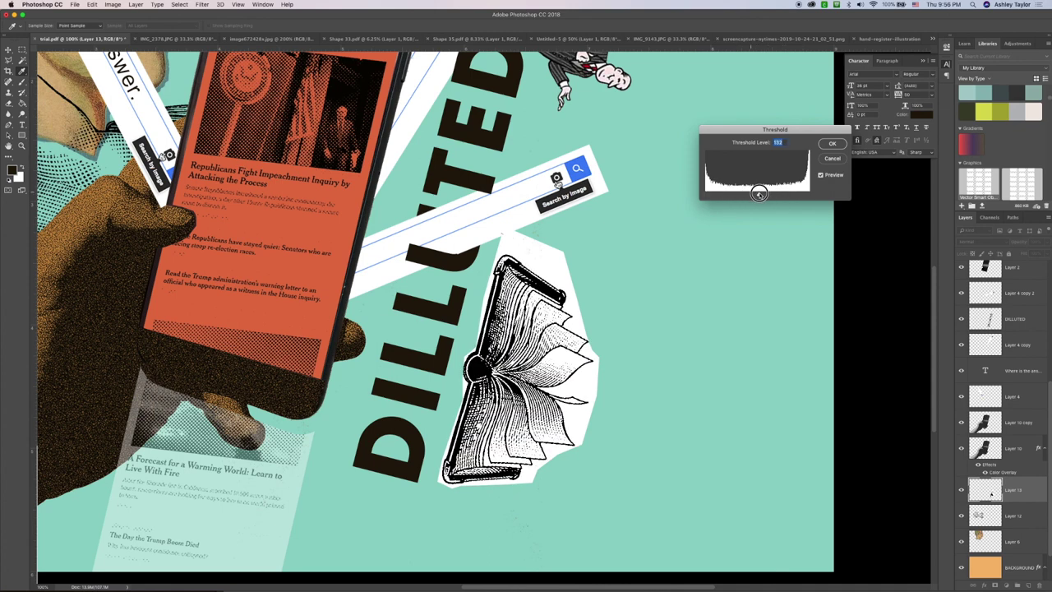
click(831, 144)
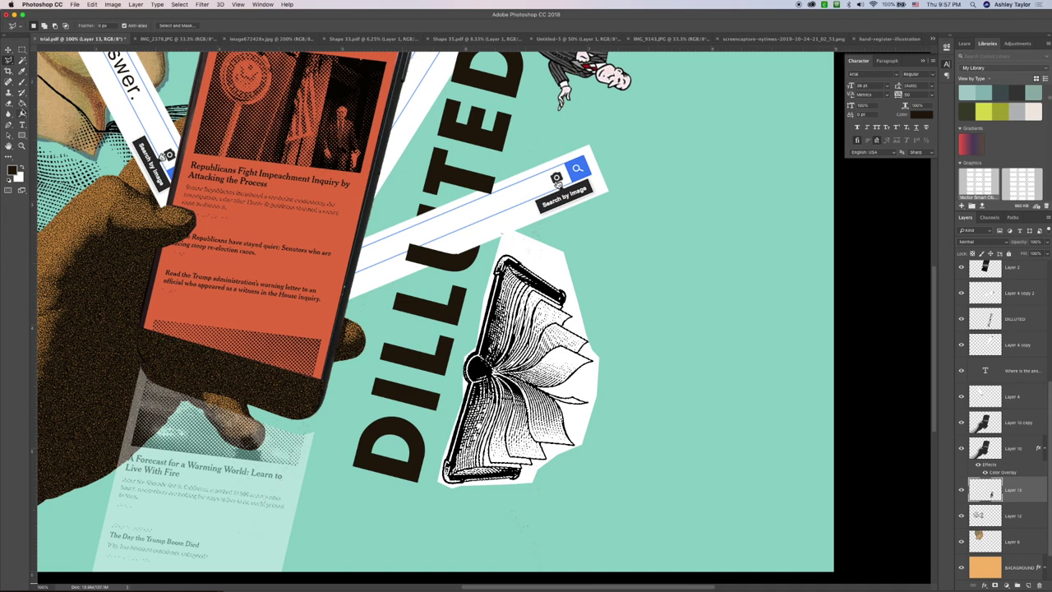
- Remove the white background around the book with the Magic Wand and deselect
drag(22, 61, 57, 83)
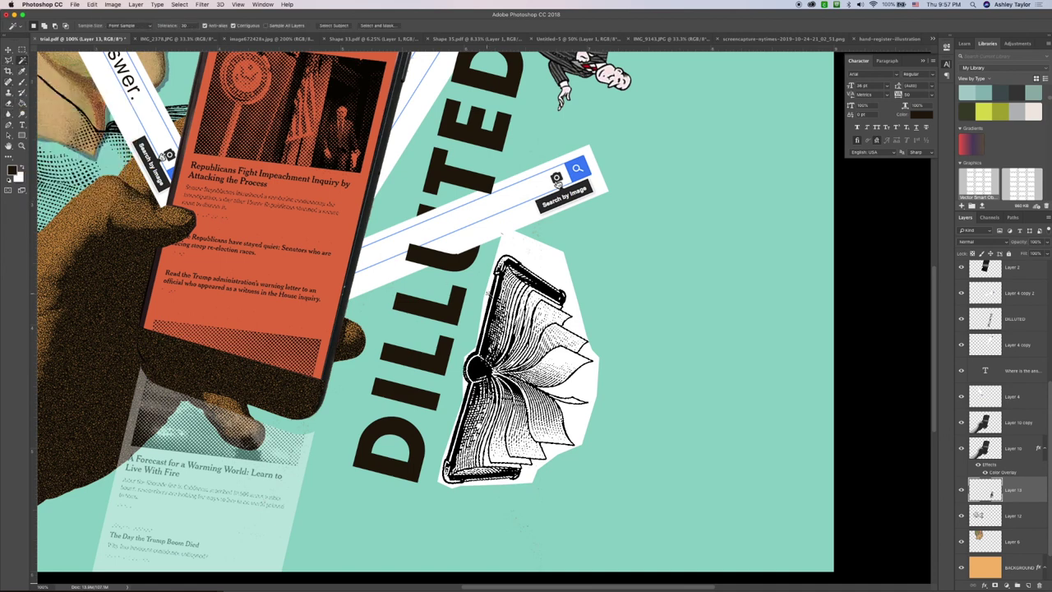
click(538, 262)
key(ctrl+d)
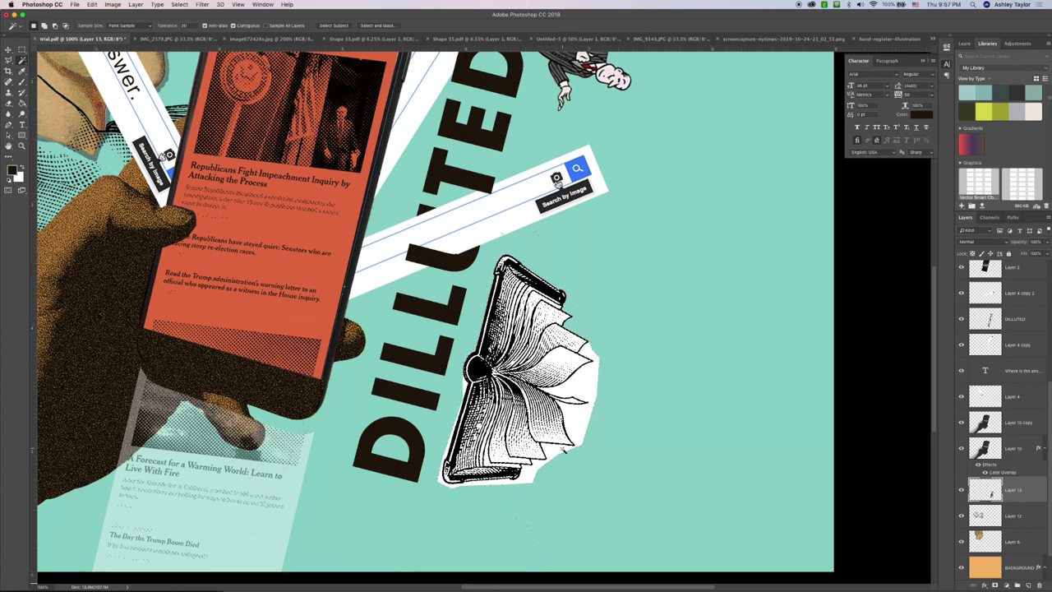
click(562, 443)
key(Delete)
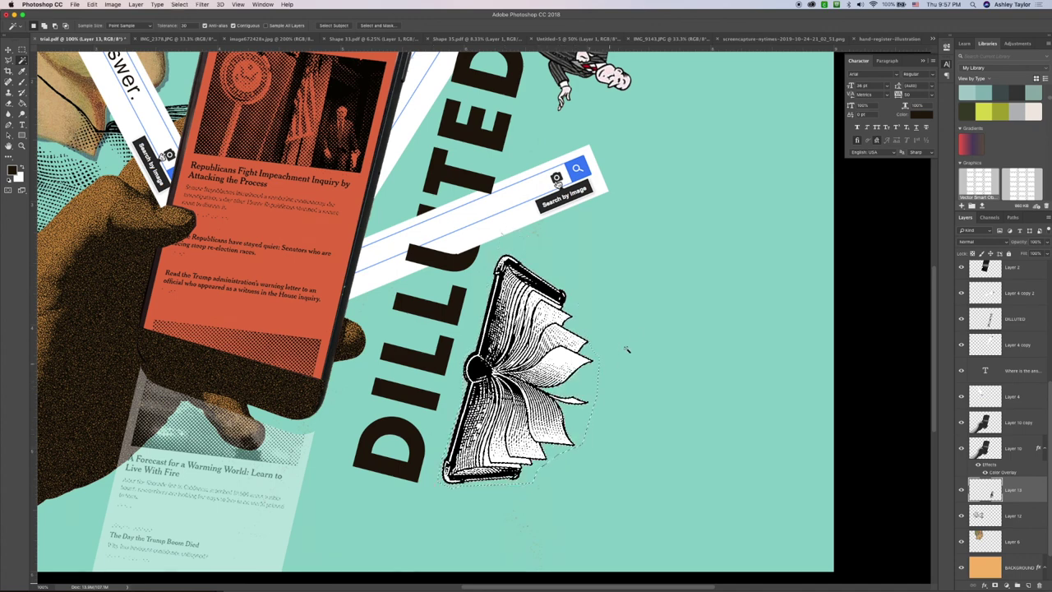
key(ctrl+d)
- Move the open book slightly upward beside the DILLUTED text, toward the lower search bar
key(super+minus)
key(super+minus)
key(super+plus)
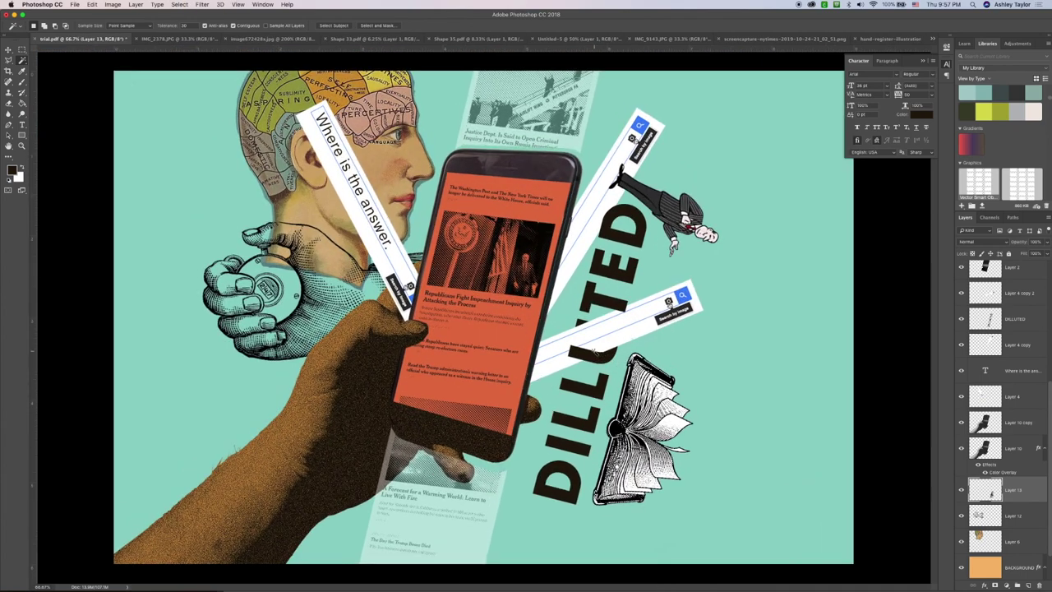
key(v)
mouse_move(664, 422)
mouse_down()
mouse_move(628, 413)
mouse_move(670, 405)
mouse_up()
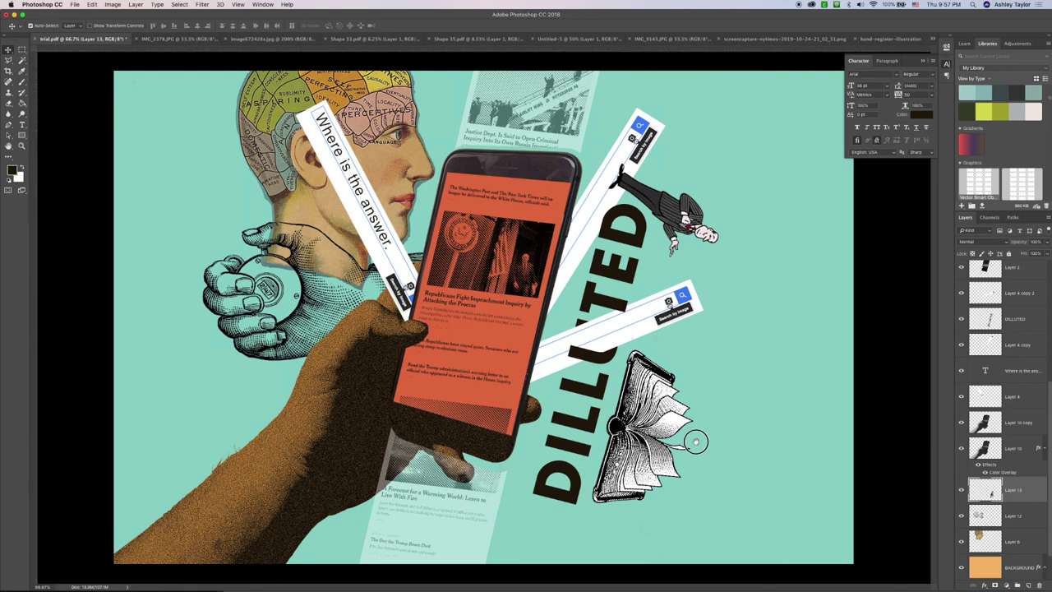
drag(680, 408, 681, 401)
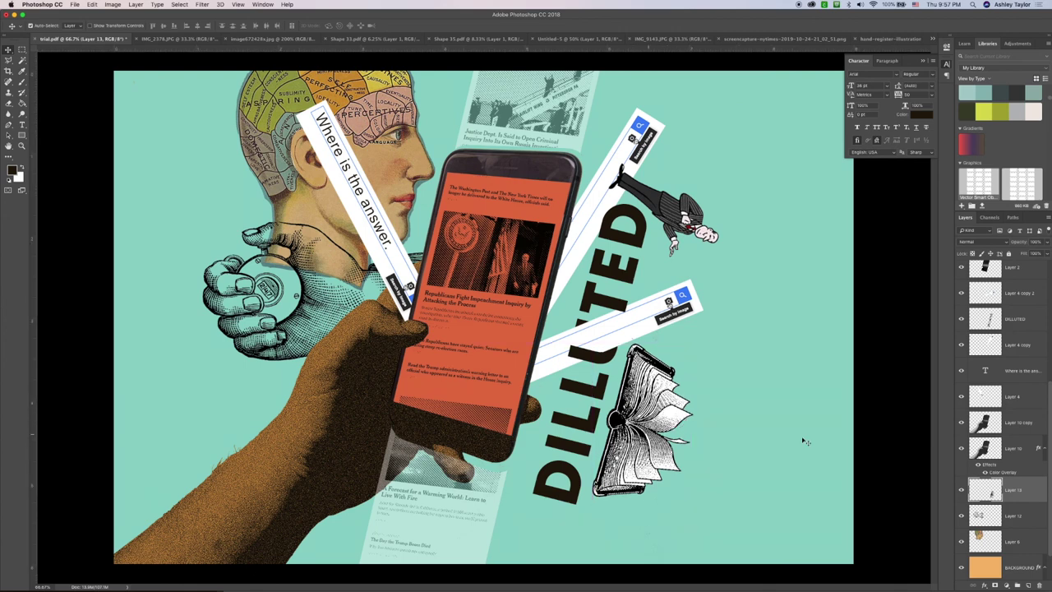
- Set the book layer's blend mode to Multiply and shift the book slightly down, away from the DILLUTED text
click(979, 242)
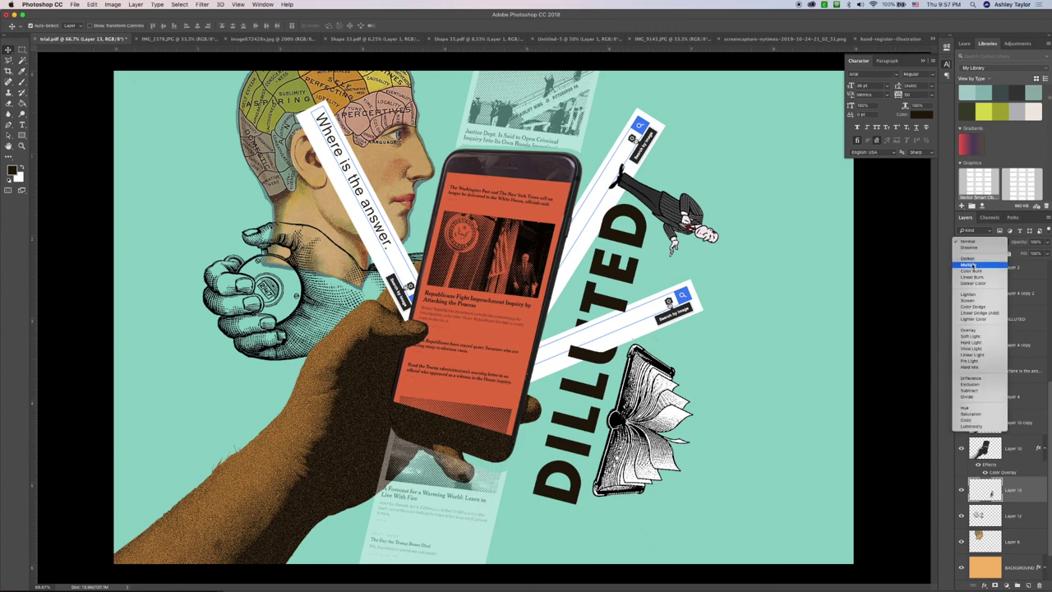
click(974, 266)
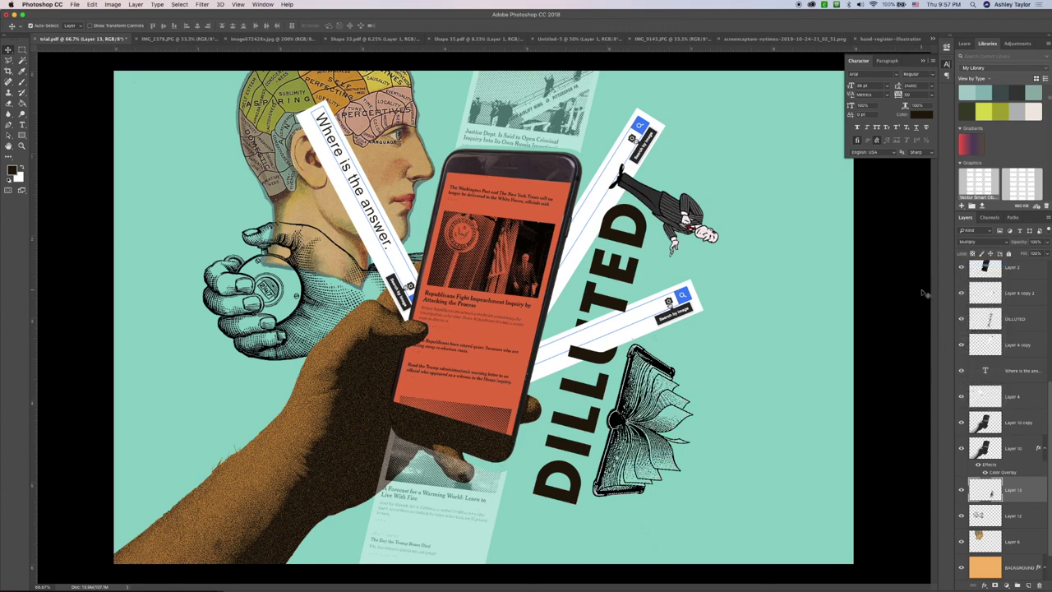
drag(641, 417, 645, 421)
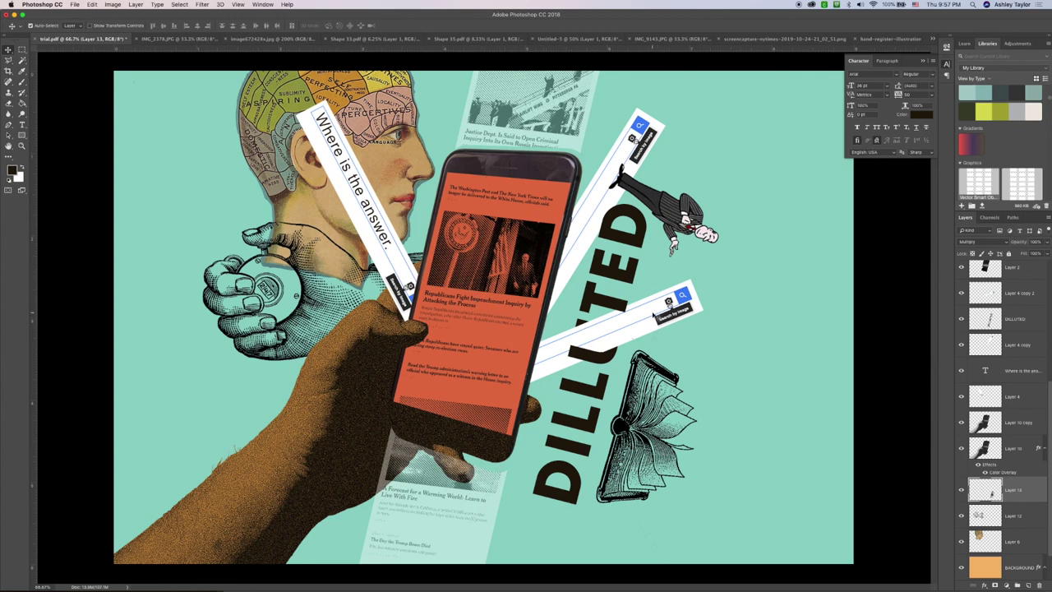
click(648, 330)
click(961, 293)
click(960, 293)
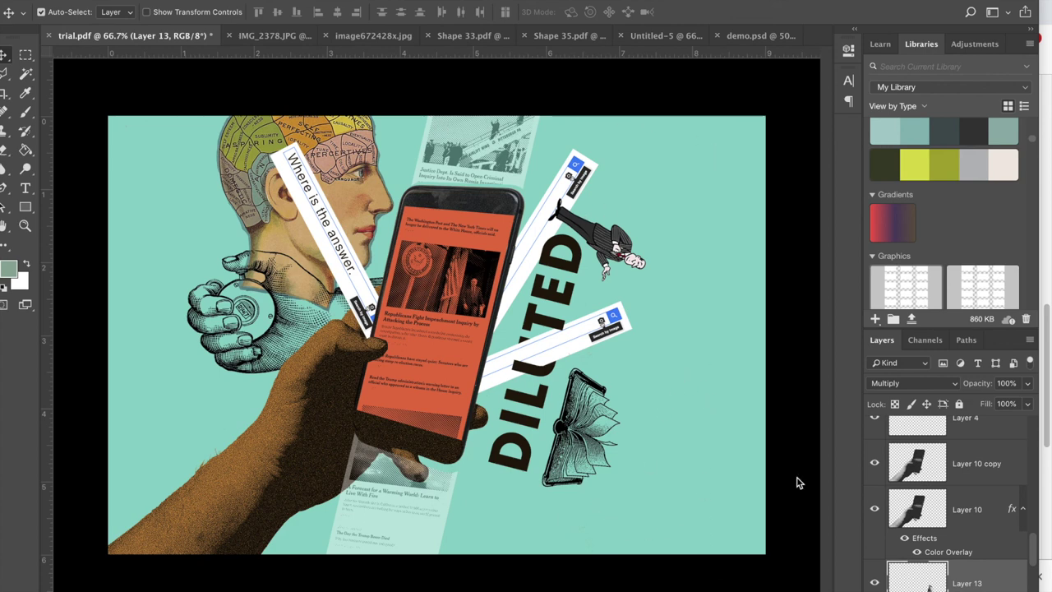
- View the newspaper mockup in demo.psd, then return to the trial.pdf collage
click(746, 34)
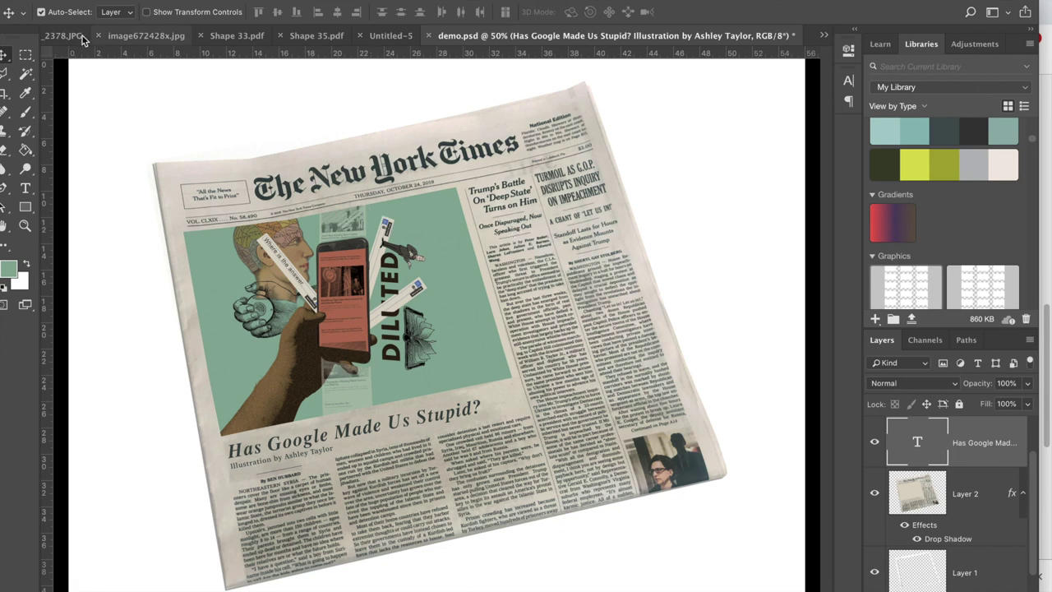
click(823, 35)
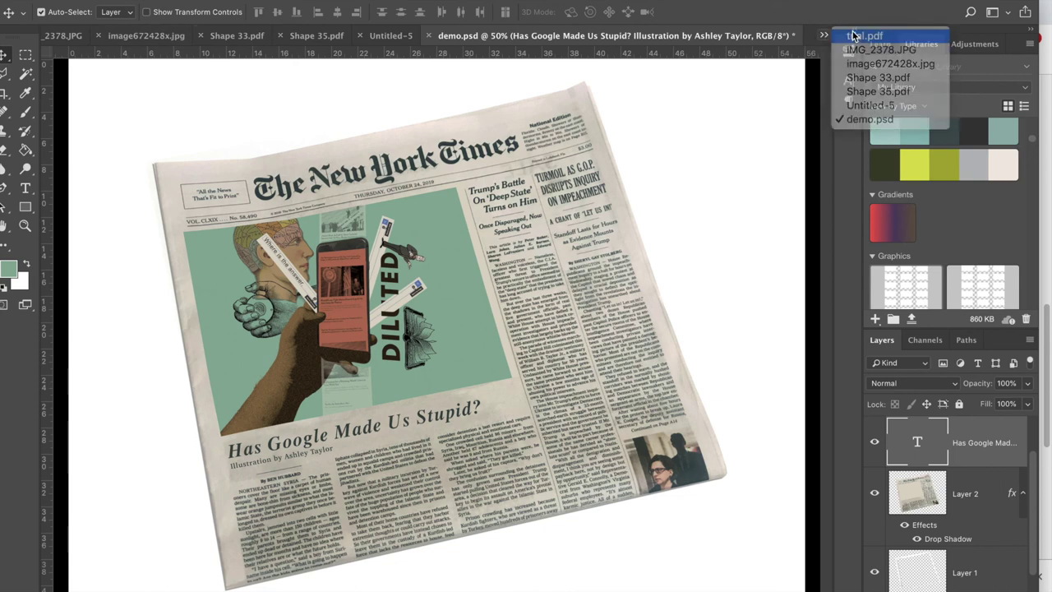
click(853, 35)
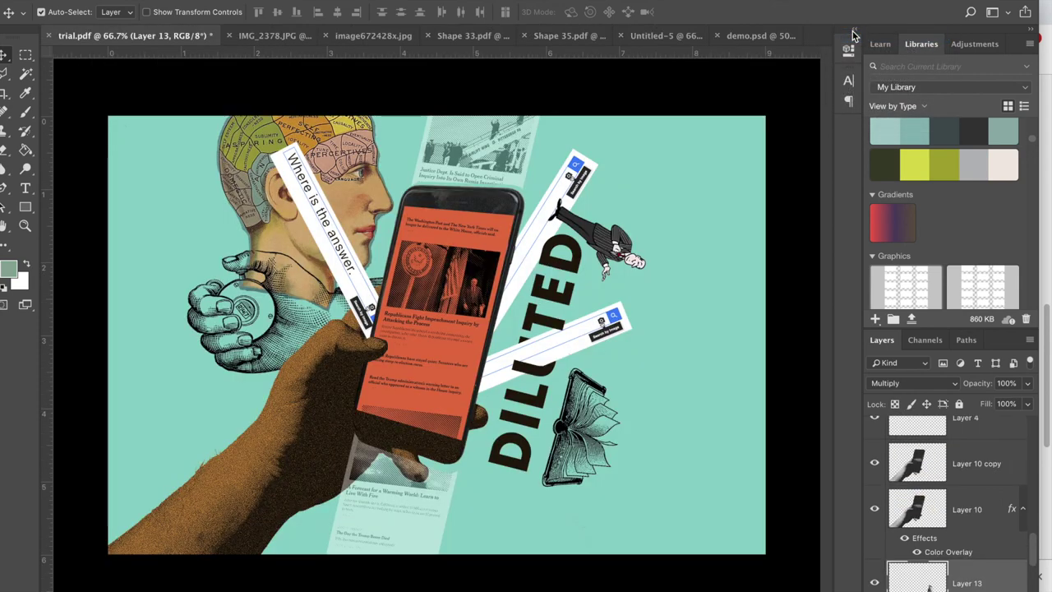